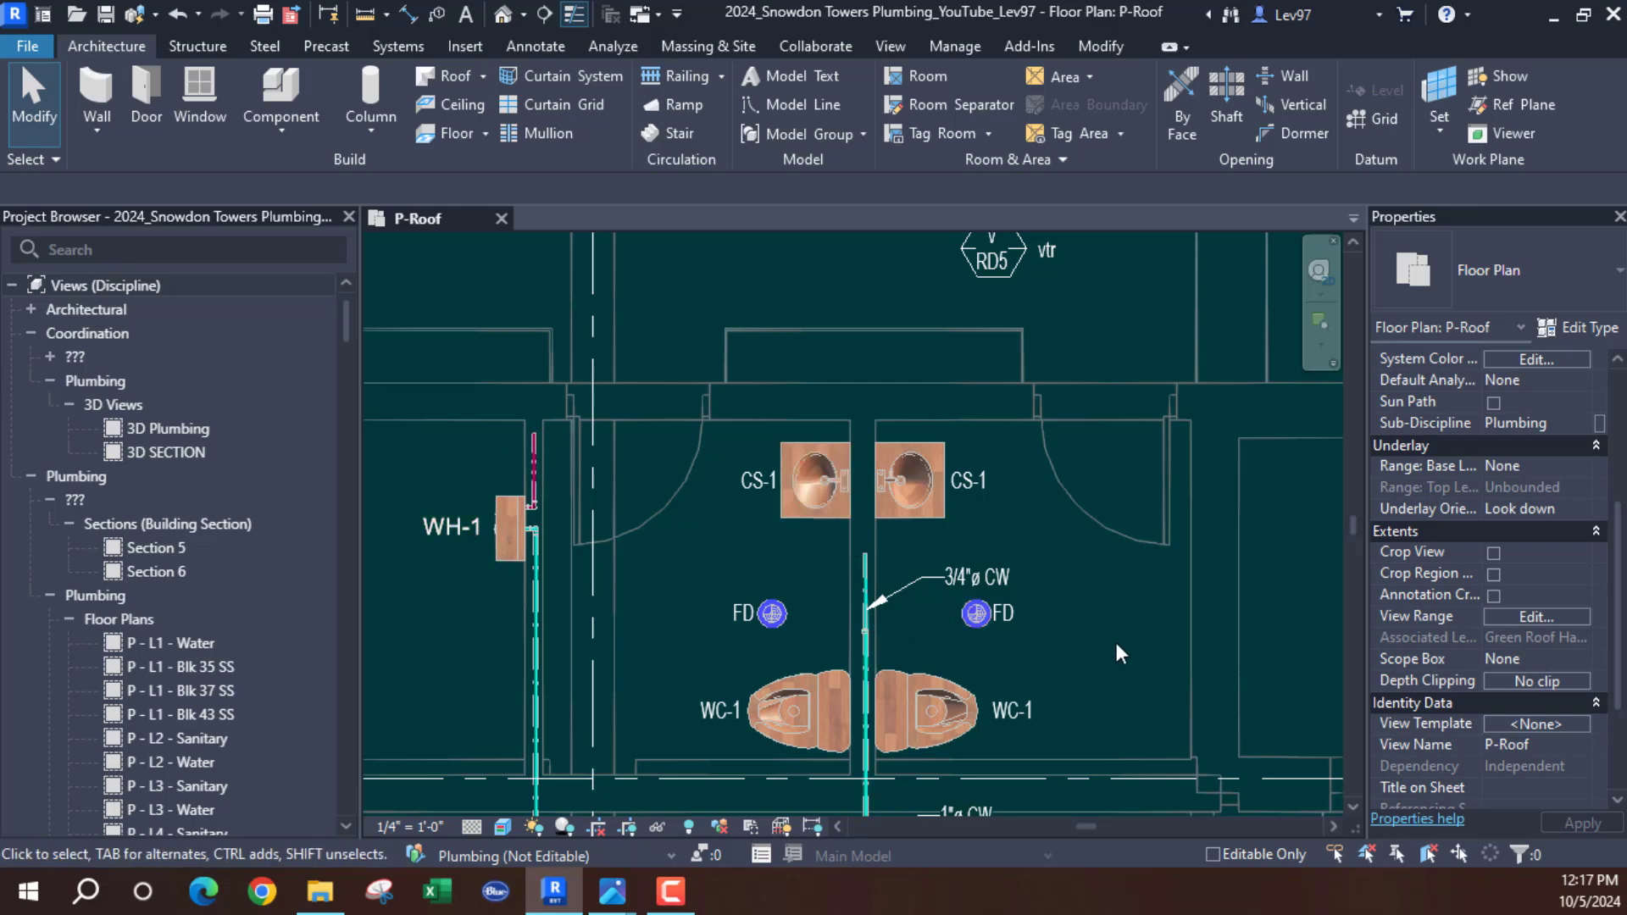
# Select the 1" cold water pipe below the WC-1 fixtures and check its middle elevation
pyautogui.moveTo(1116, 643); pyautogui.dragTo(1091, 506, button='middle')
pyautogui.moveTo(1110, 573); pyautogui.dragTo(1107, 638, button='middle')
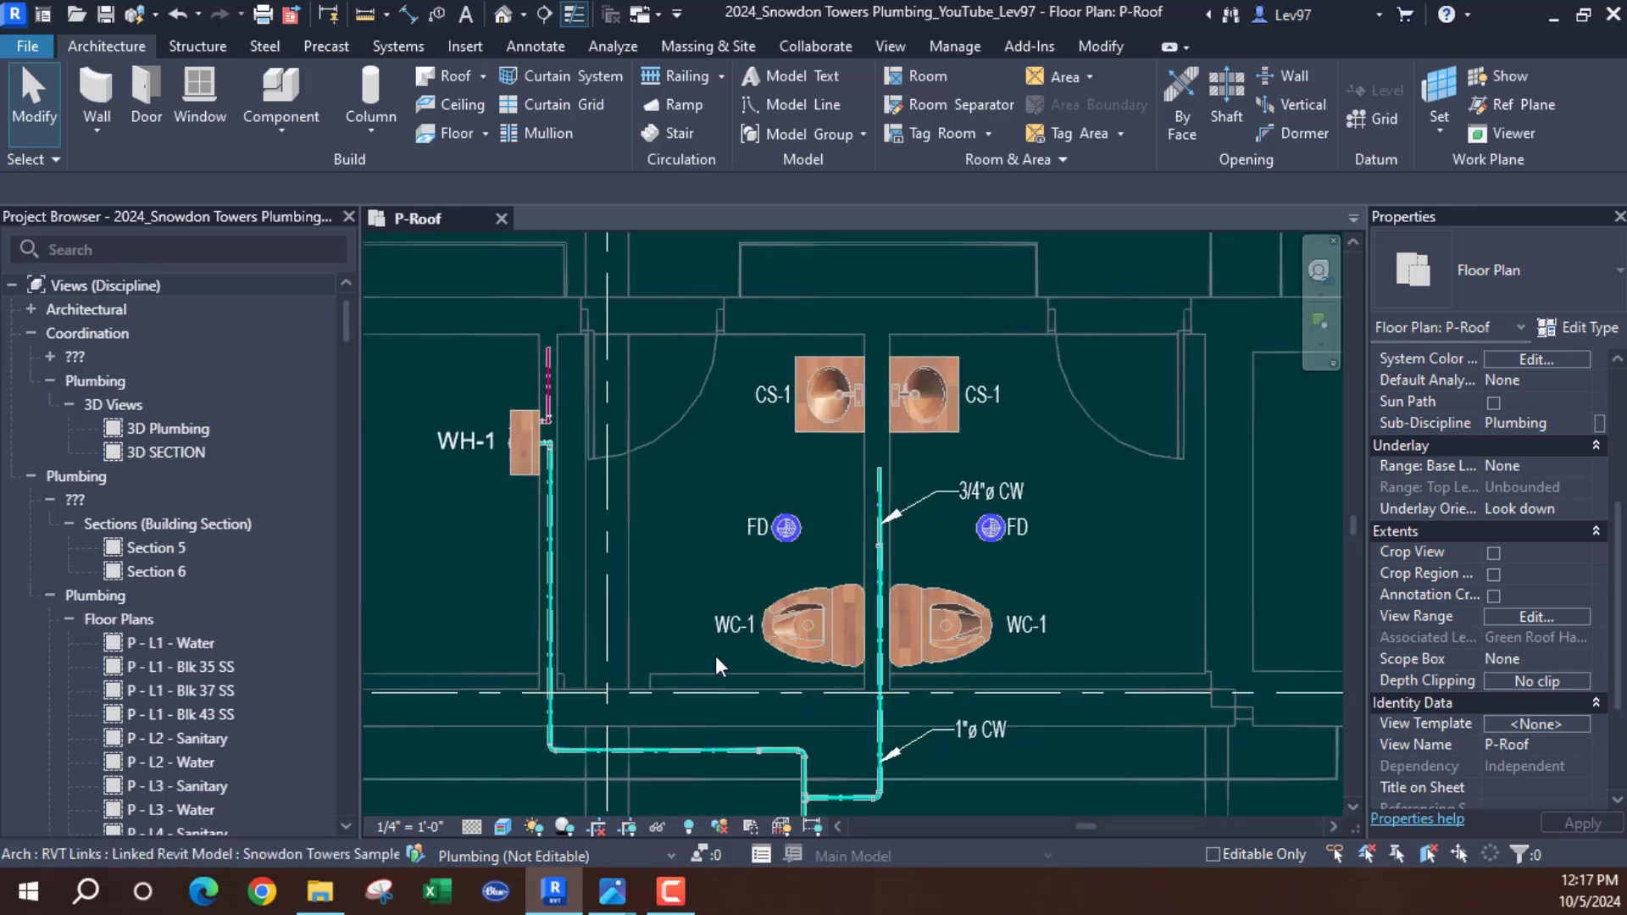
pyautogui.click(882, 746)
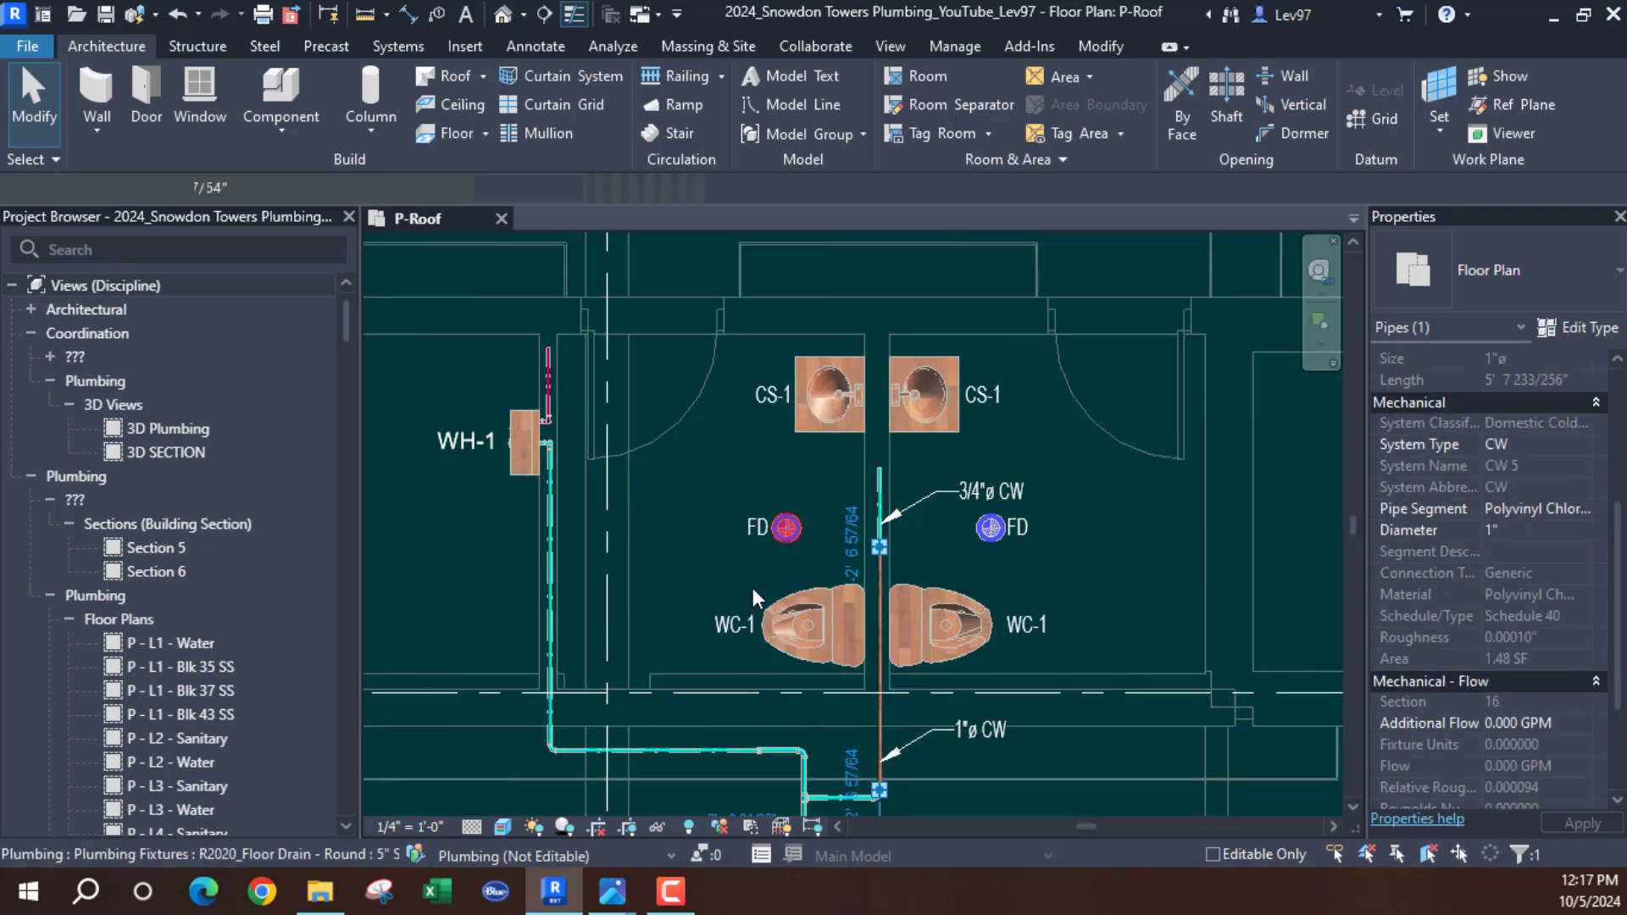
pyautogui.scroll(5, 1505, 464)
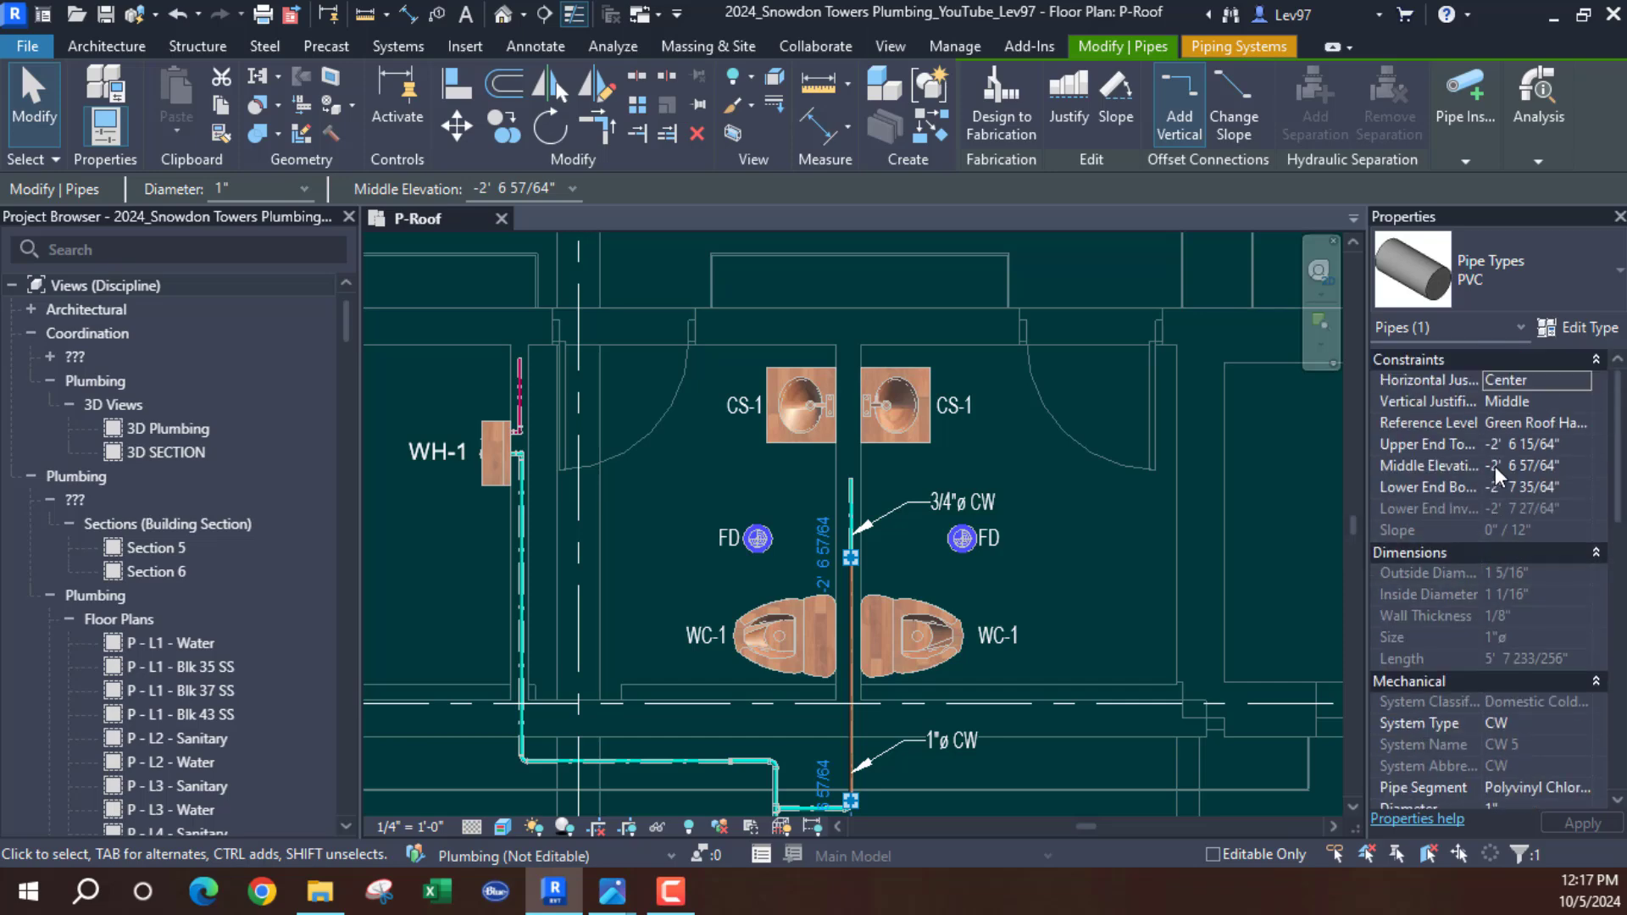
pyautogui.click(697, 489)
pyautogui.scroll(-3, 683, 491)
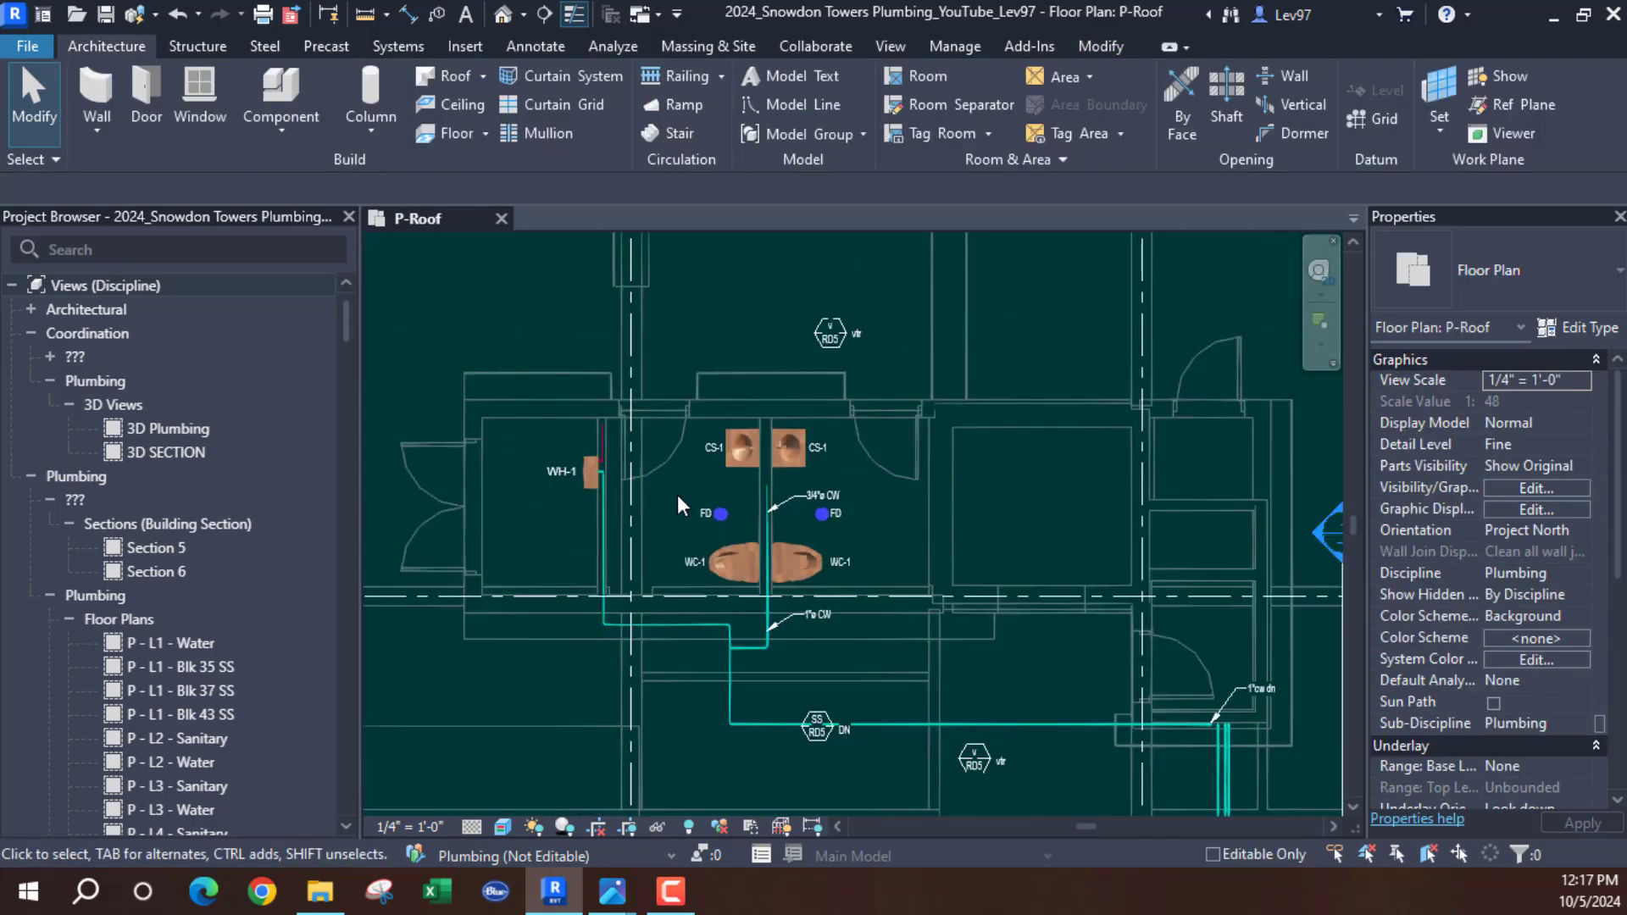
# Move the Section 5 line beside the back-to-back restroom fixtures and shorten its far clip depth to about 8'
pyautogui.moveTo(1306, 662); pyautogui.dragTo(1209, 679, button='middle')
pyautogui.click(1226, 678)
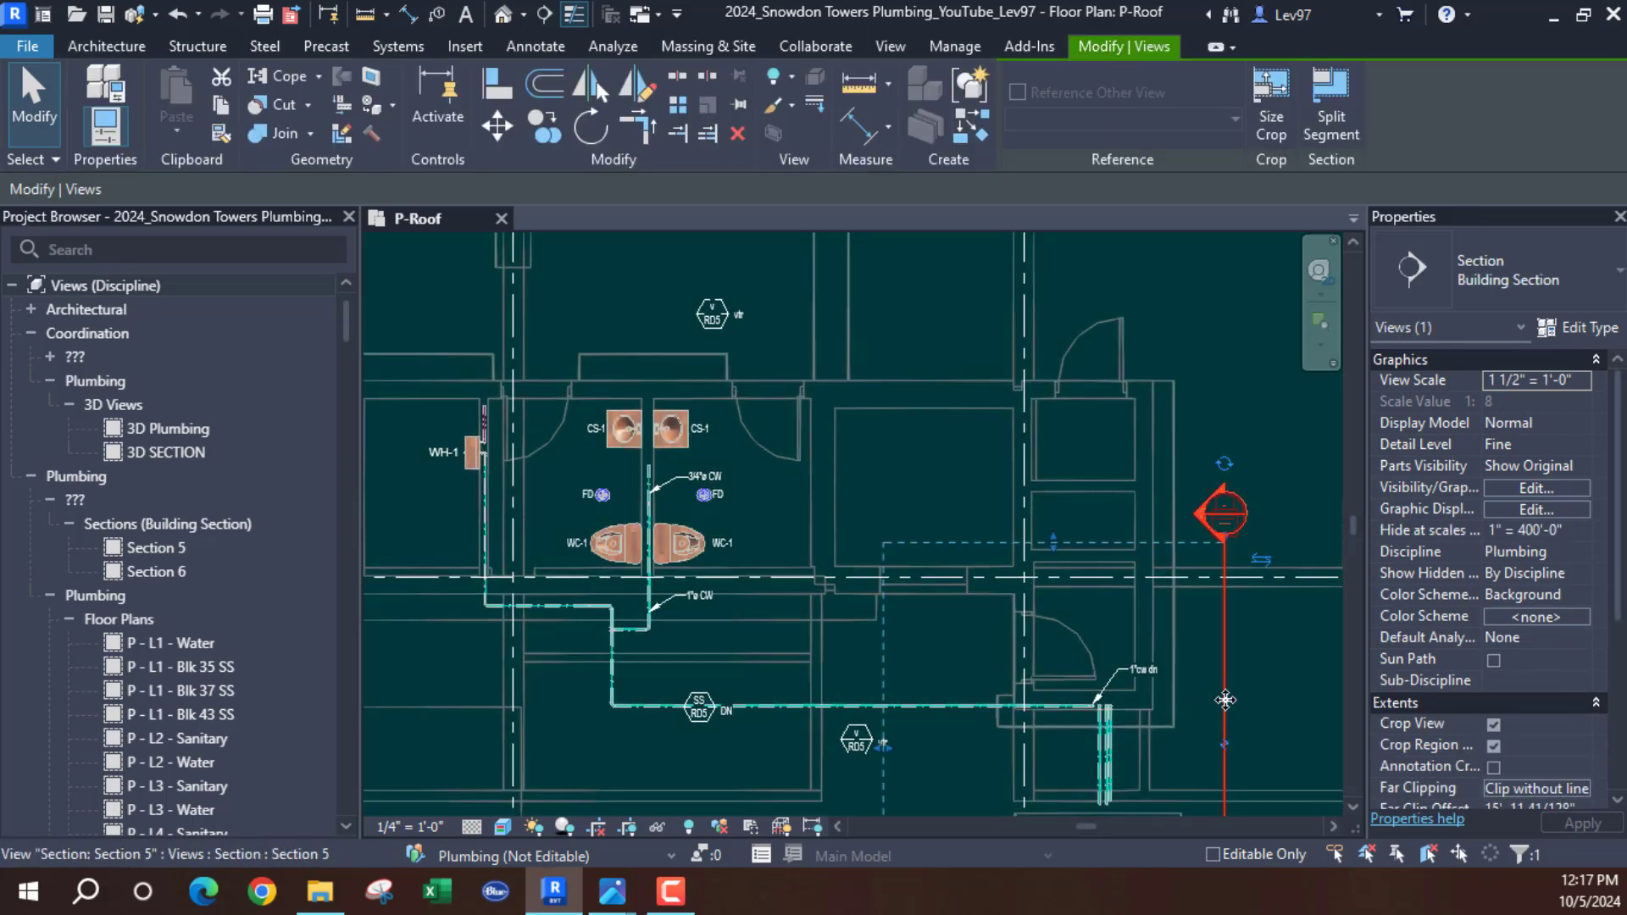
pyautogui.moveTo(878, 429); pyautogui.dragTo(732, 457)
pyautogui.moveTo(606, 508); pyautogui.dragTo(794, 520, button='middle')
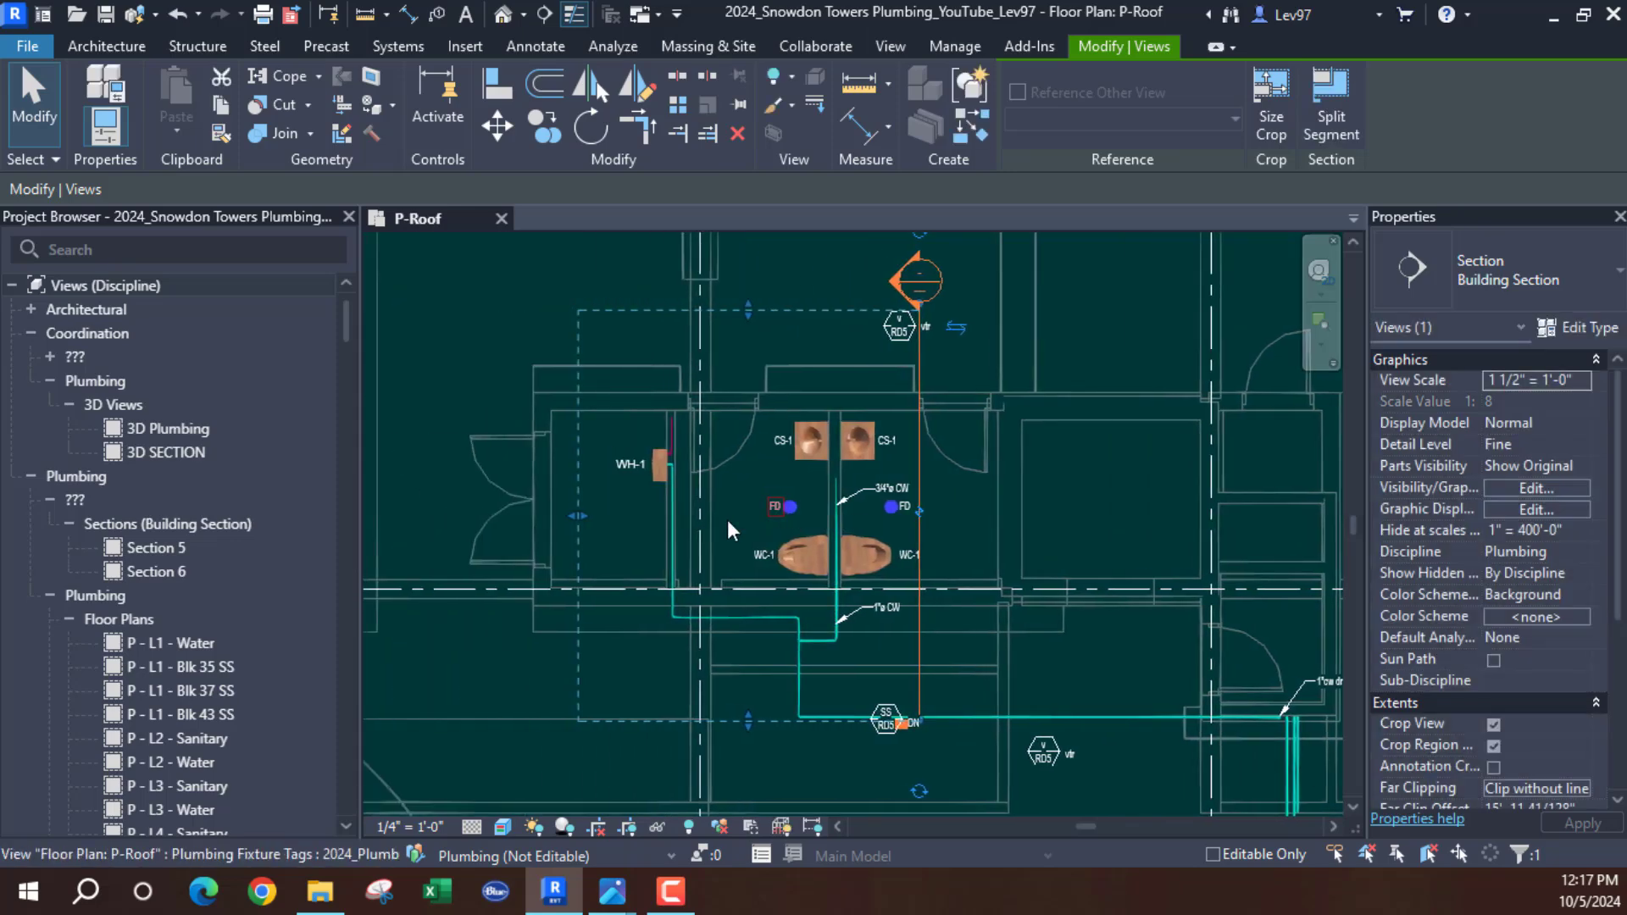
pyautogui.moveTo(604, 517); pyautogui.dragTo(746, 547)
pyautogui.click(976, 530)
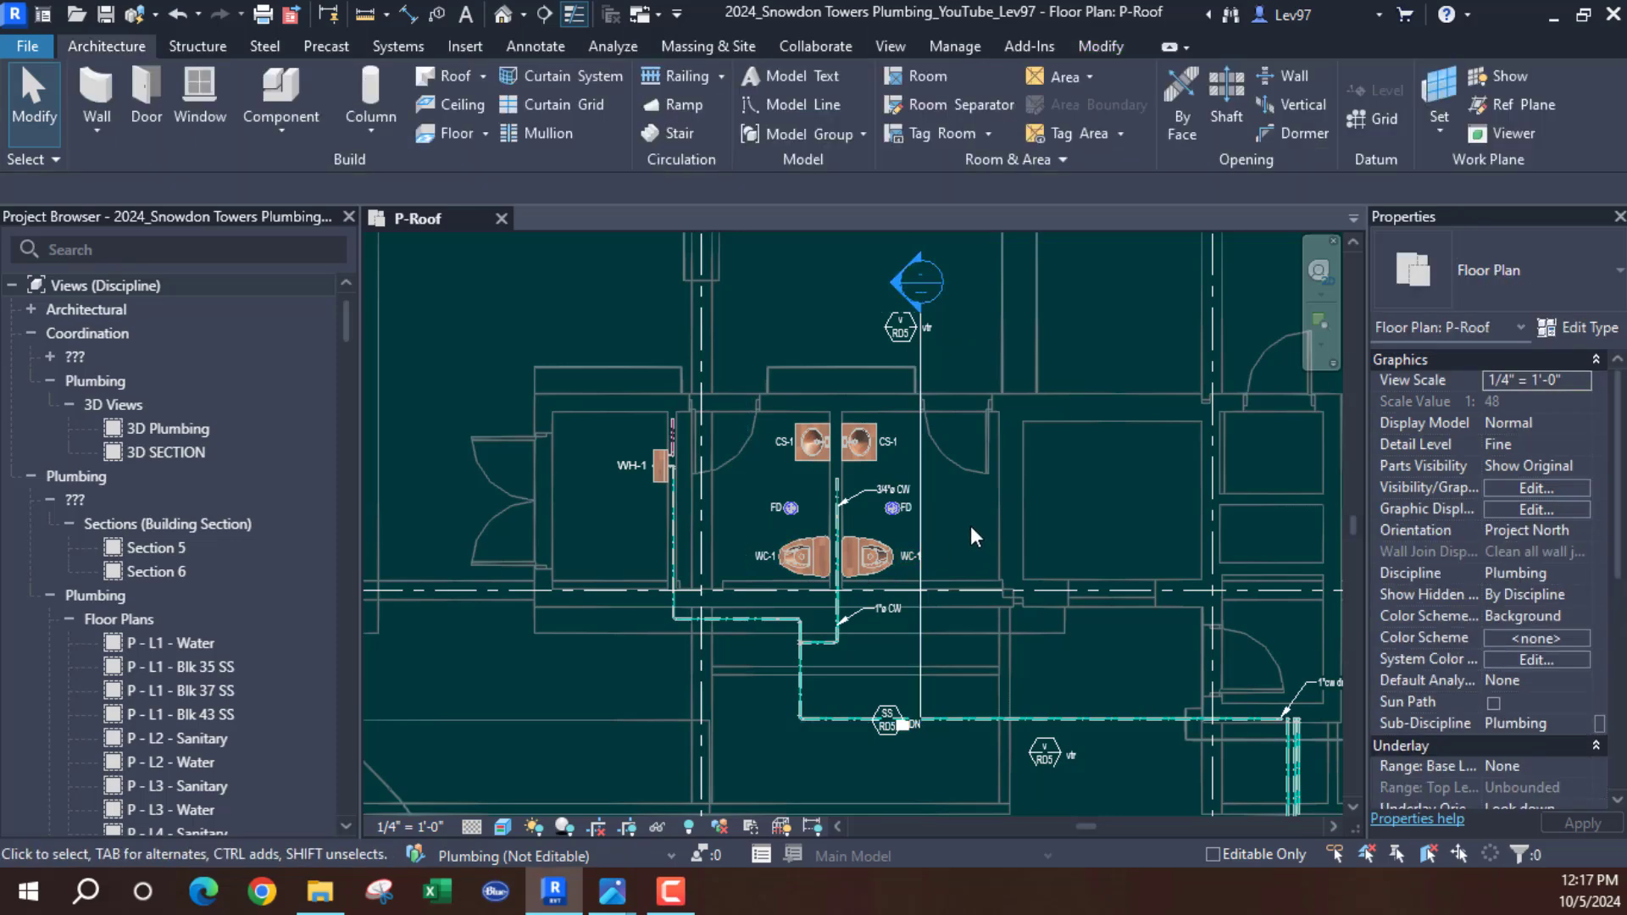
# Nudge the Section 5 line slightly closer to the sinks and toilets in the restroom
pyautogui.moveTo(924, 521); pyautogui.dragTo(882, 592, button='middle')
pyautogui.scroll(3, 890, 584)
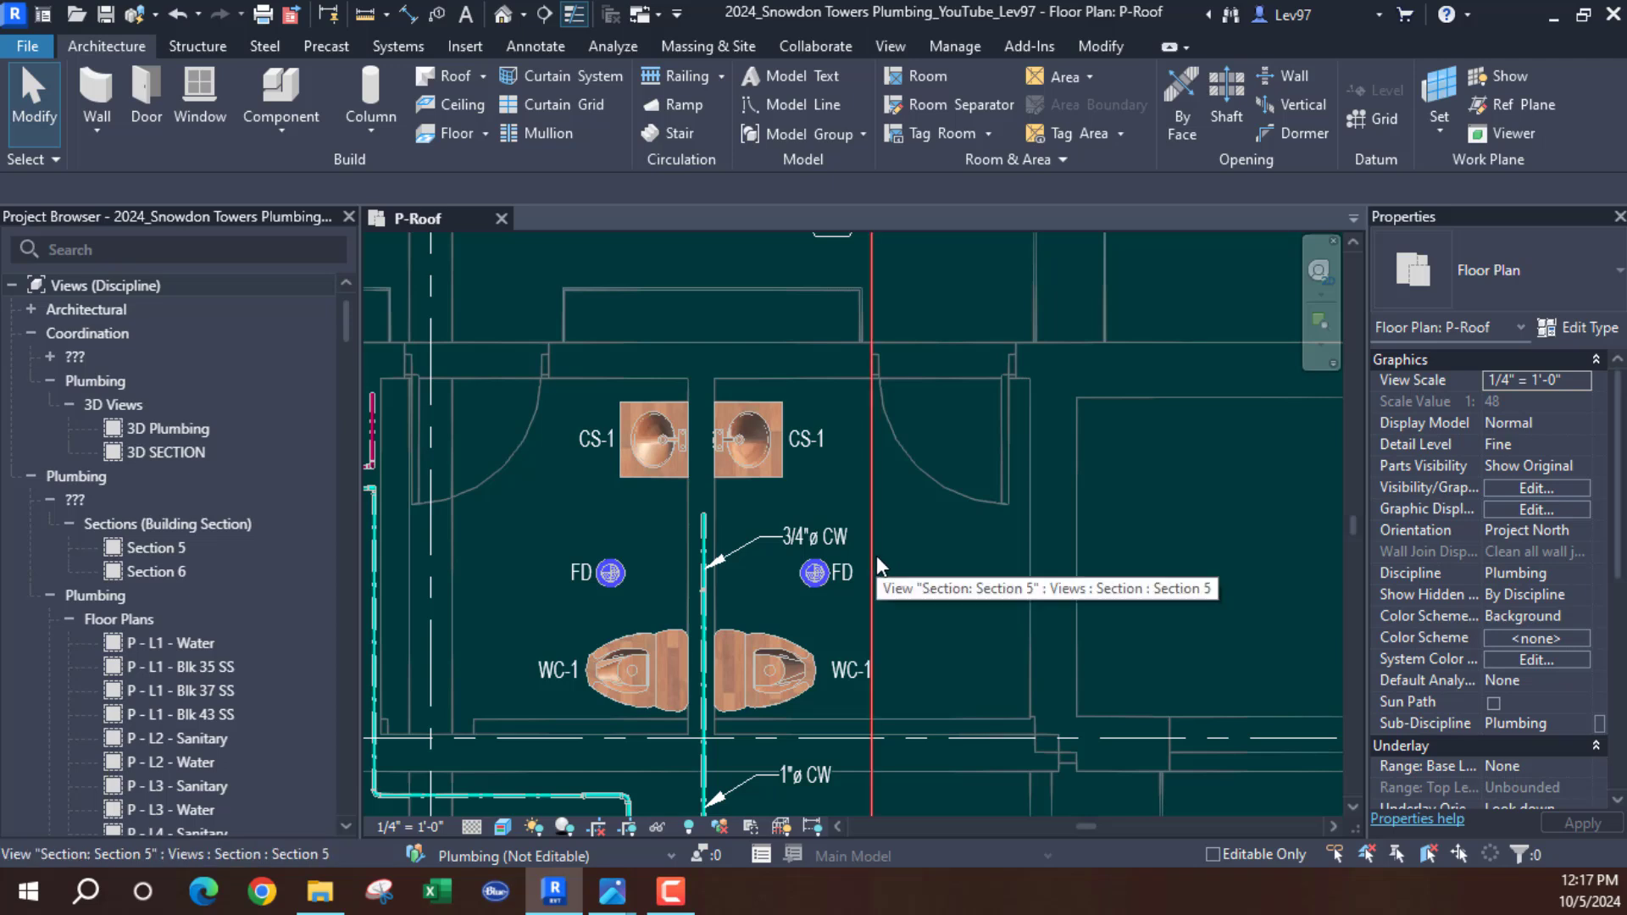
pyautogui.click(870, 502)
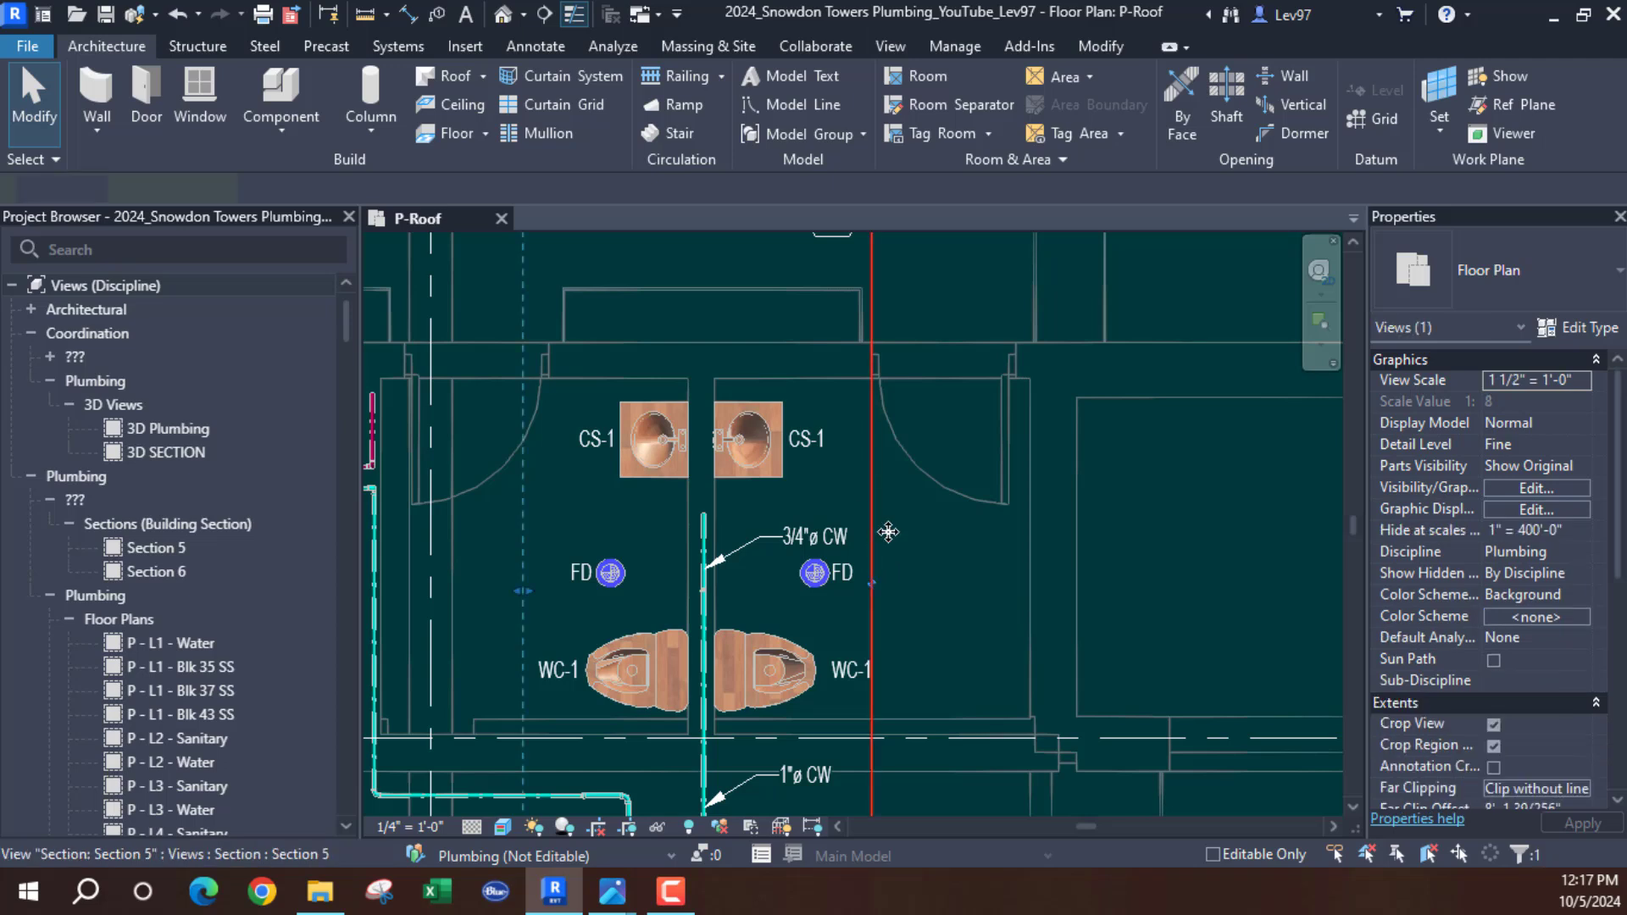
pyautogui.moveTo(870, 504)
pyautogui.mouseDown()
pyautogui.moveTo(805, 491)
pyautogui.moveTo(846, 514)
pyautogui.mouseUp()
pyautogui.moveTo(917, 514); pyautogui.dragTo(980, 518, button='middle')
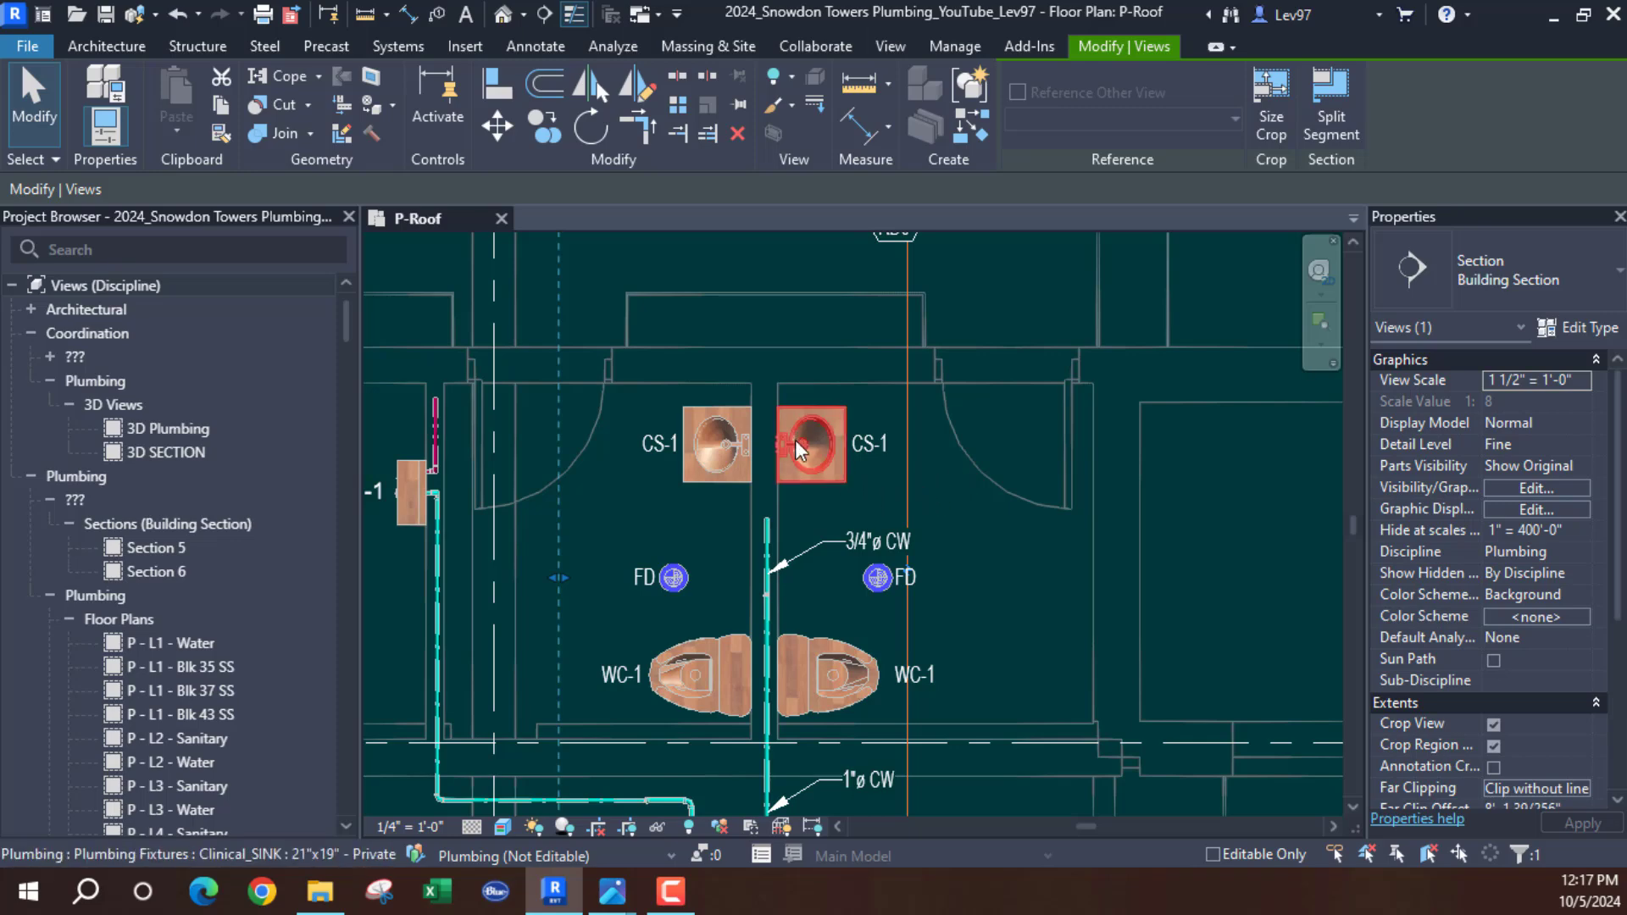
pyautogui.scroll(-1, 1007, 604)
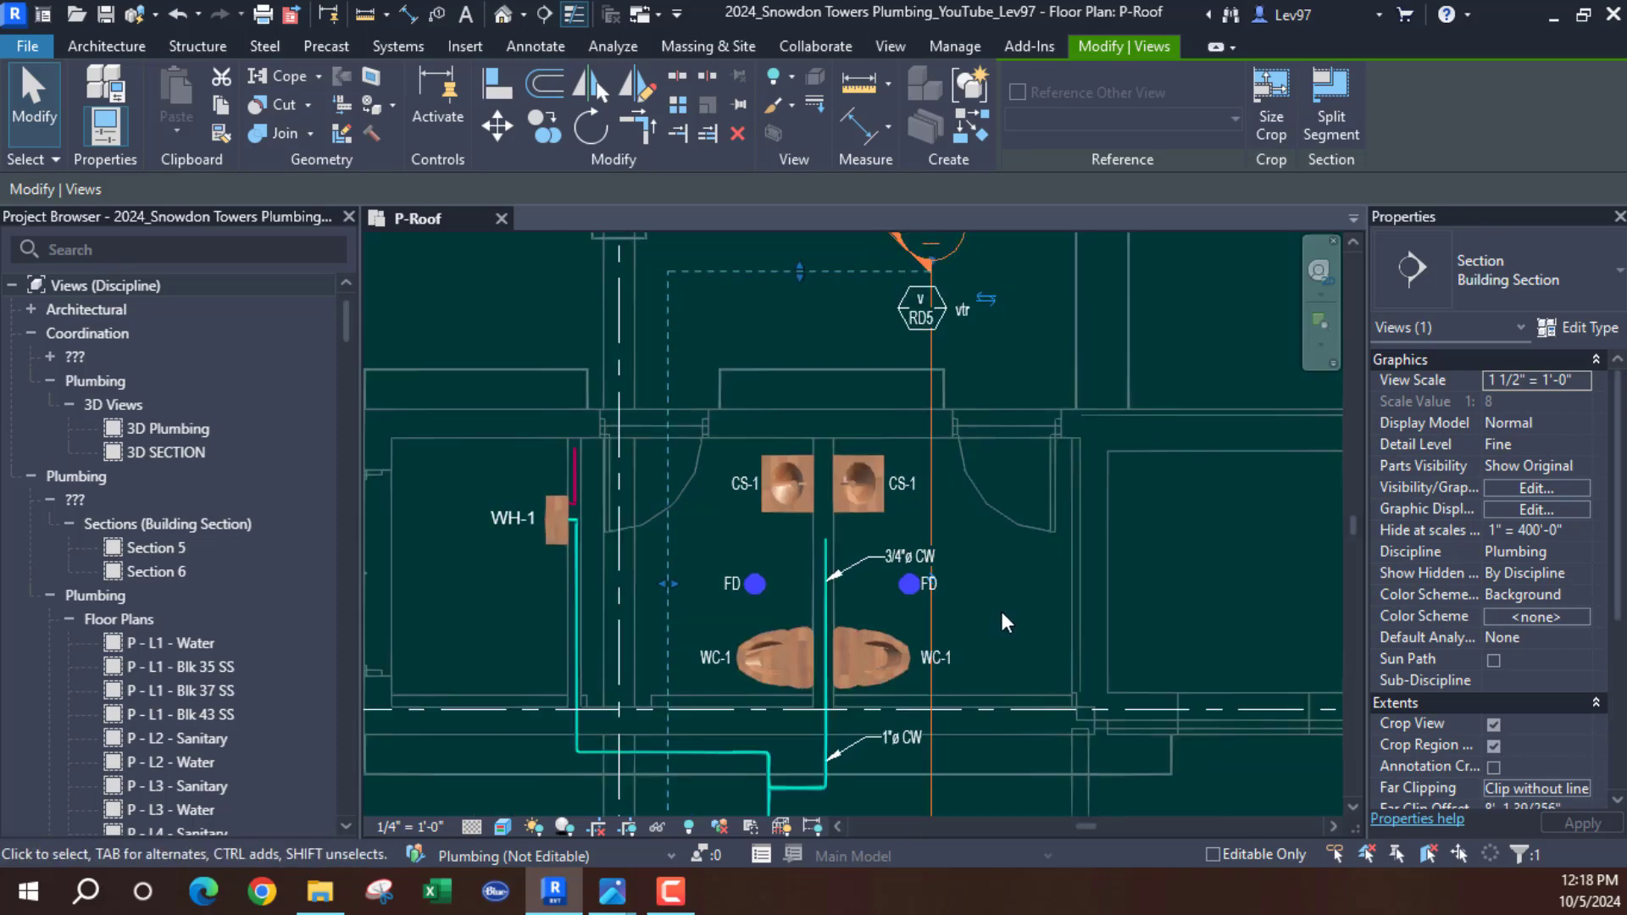
pyautogui.moveTo(996, 615); pyautogui.dragTo(1032, 532, button='middle')
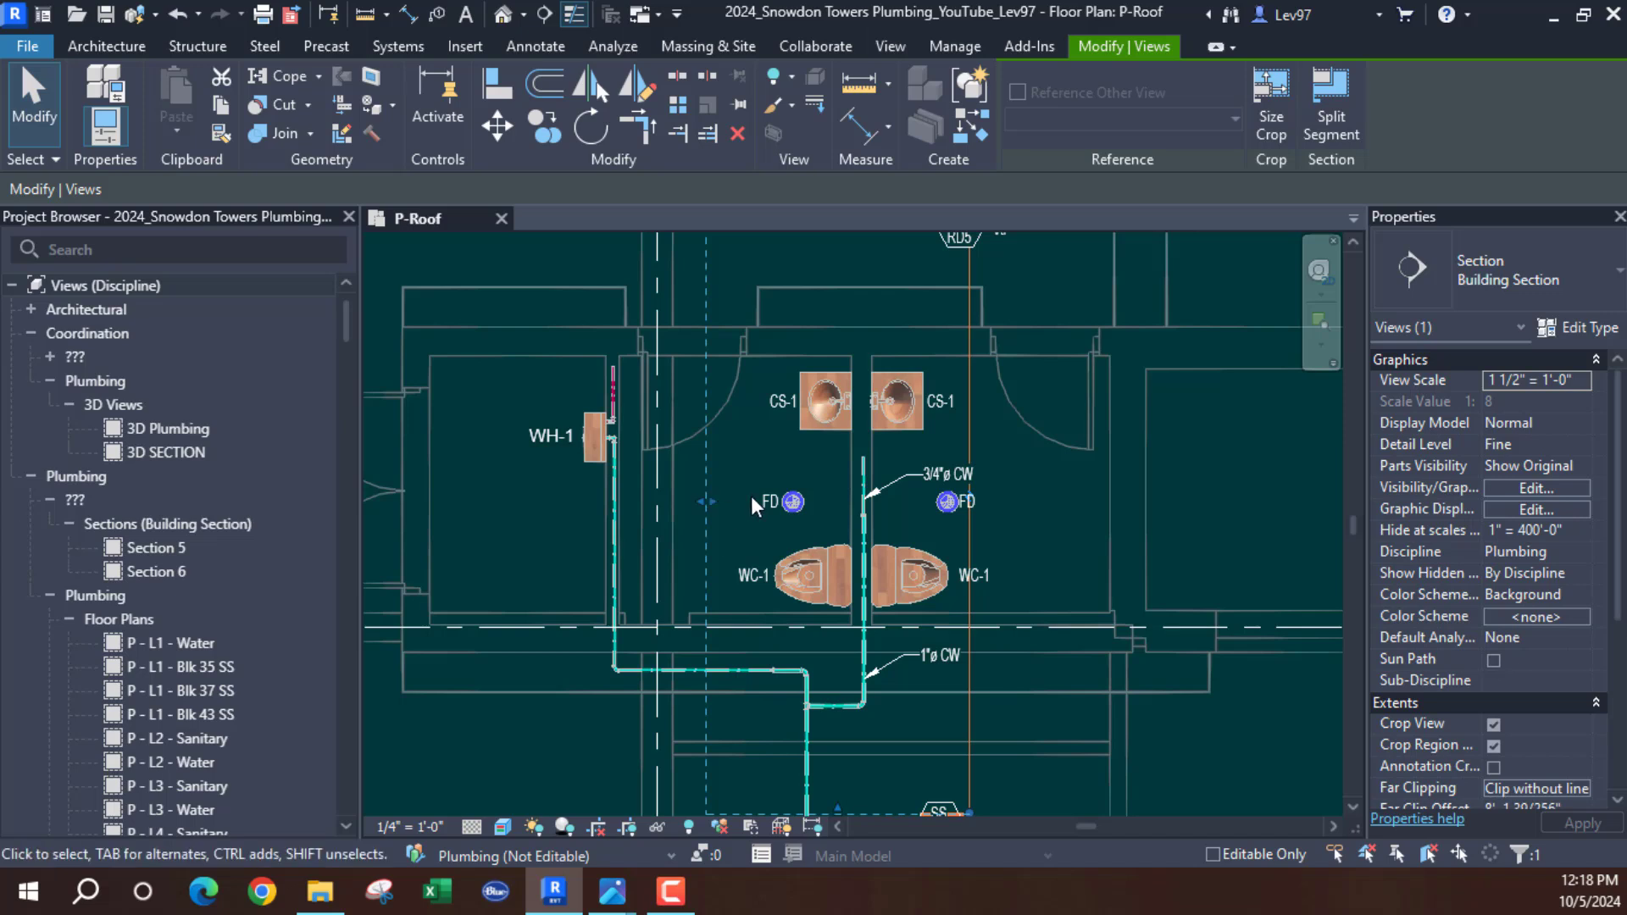
pyautogui.press('Escape')
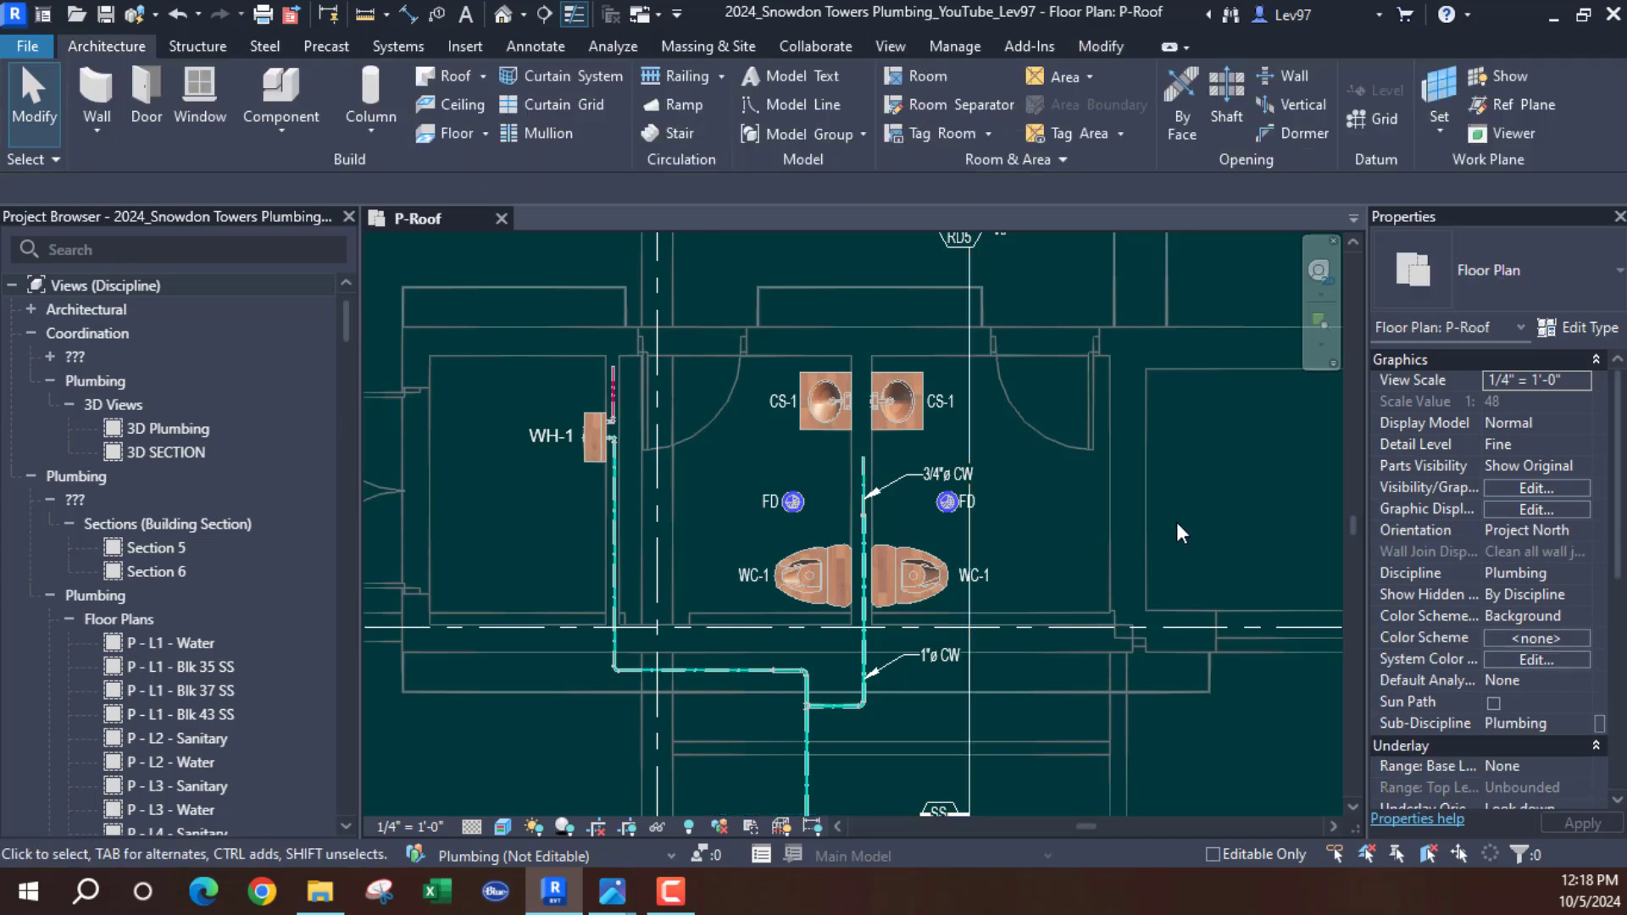
# Make the linked model Snowdon Towers Sample Plumbing.rvt visible in the P-Roof floor plan
pyautogui.click(1537, 486)
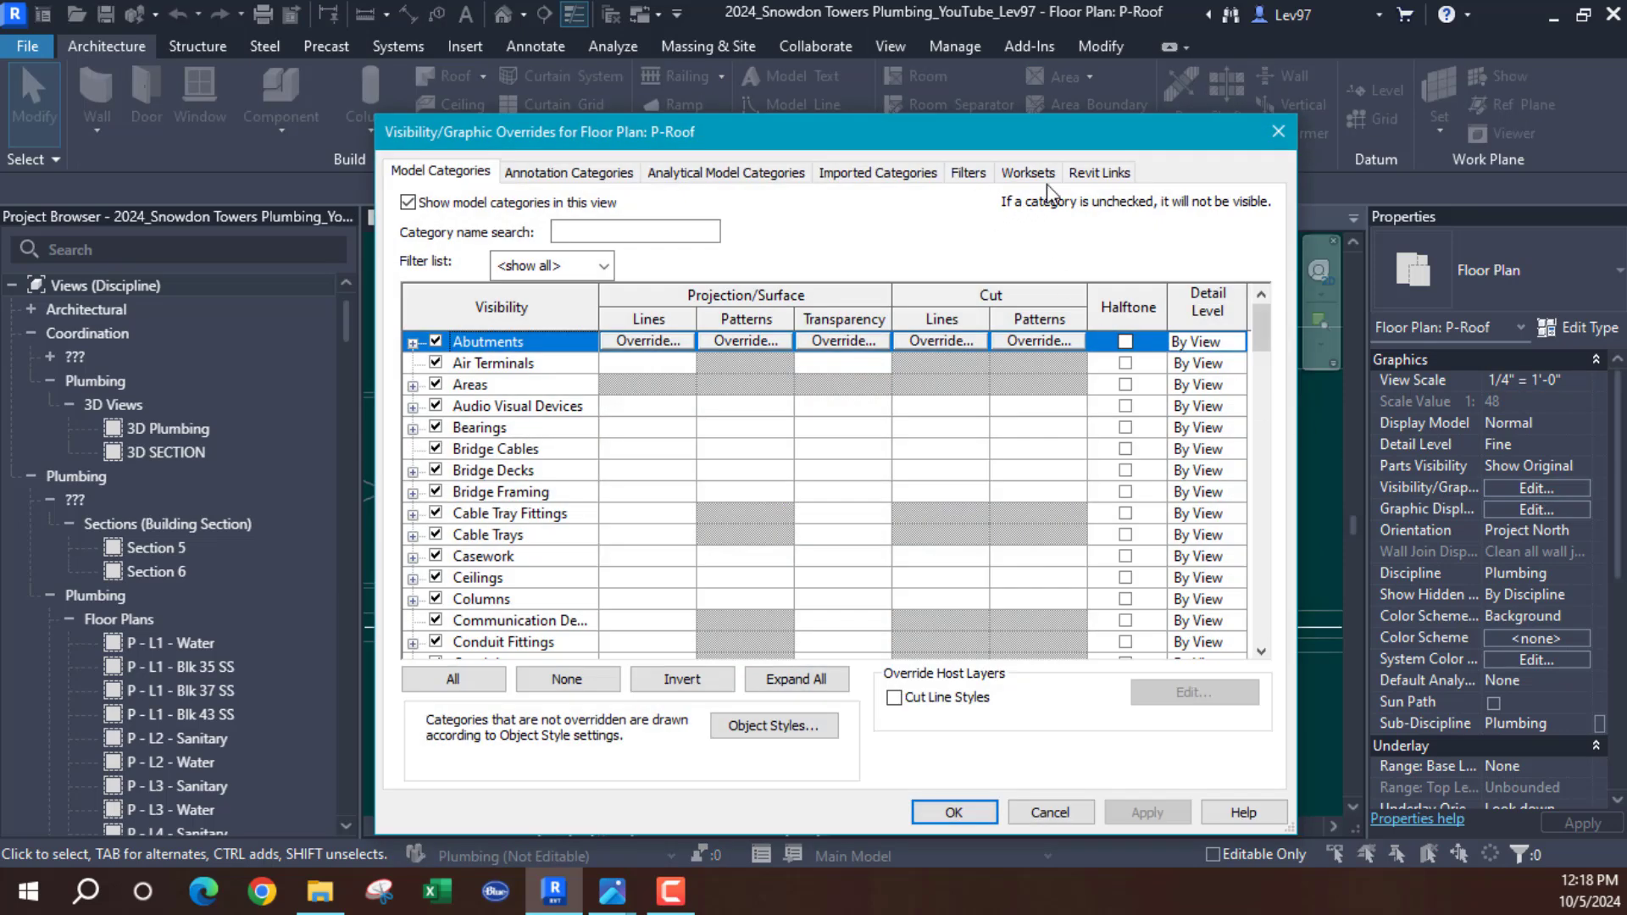
pyautogui.click(1104, 175)
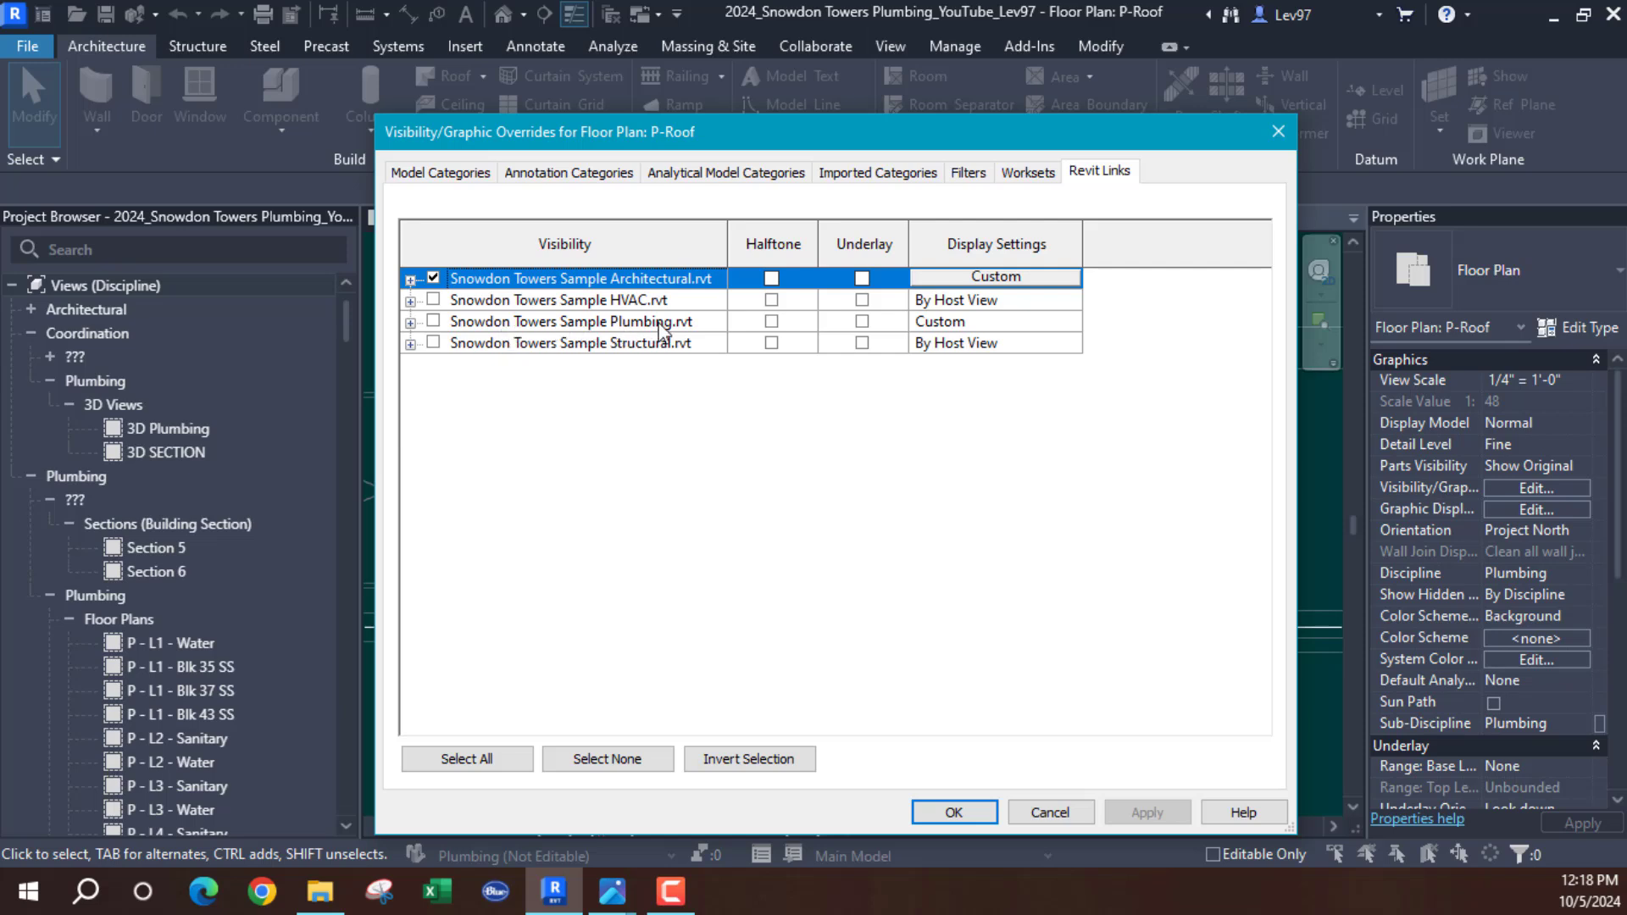
pyautogui.click(434, 322)
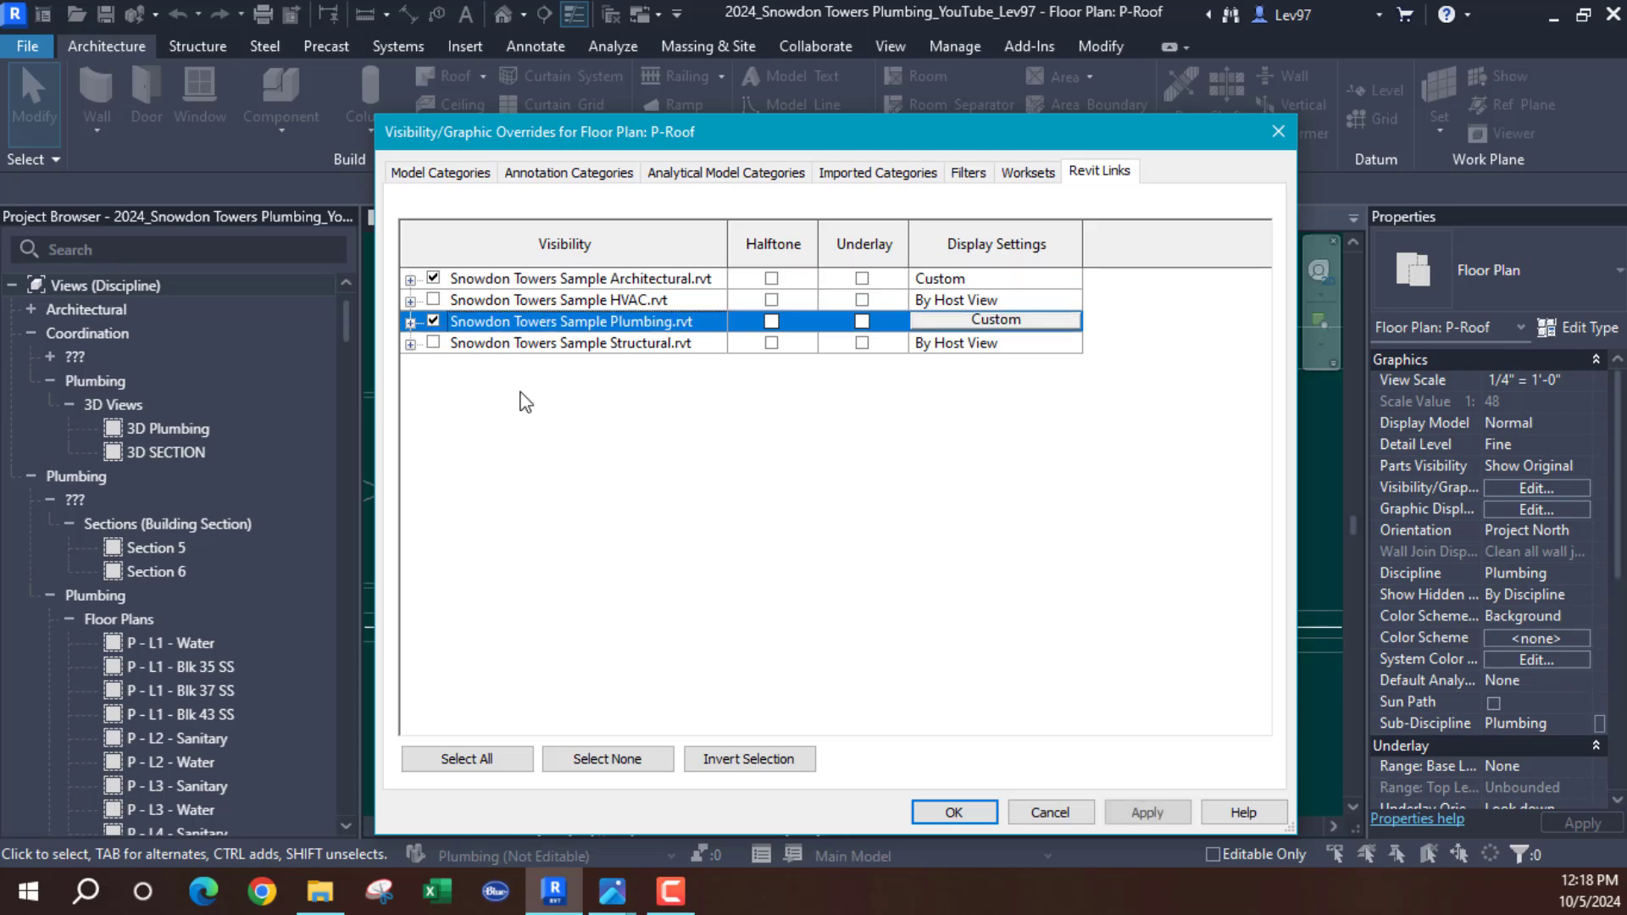
pyautogui.click(953, 812)
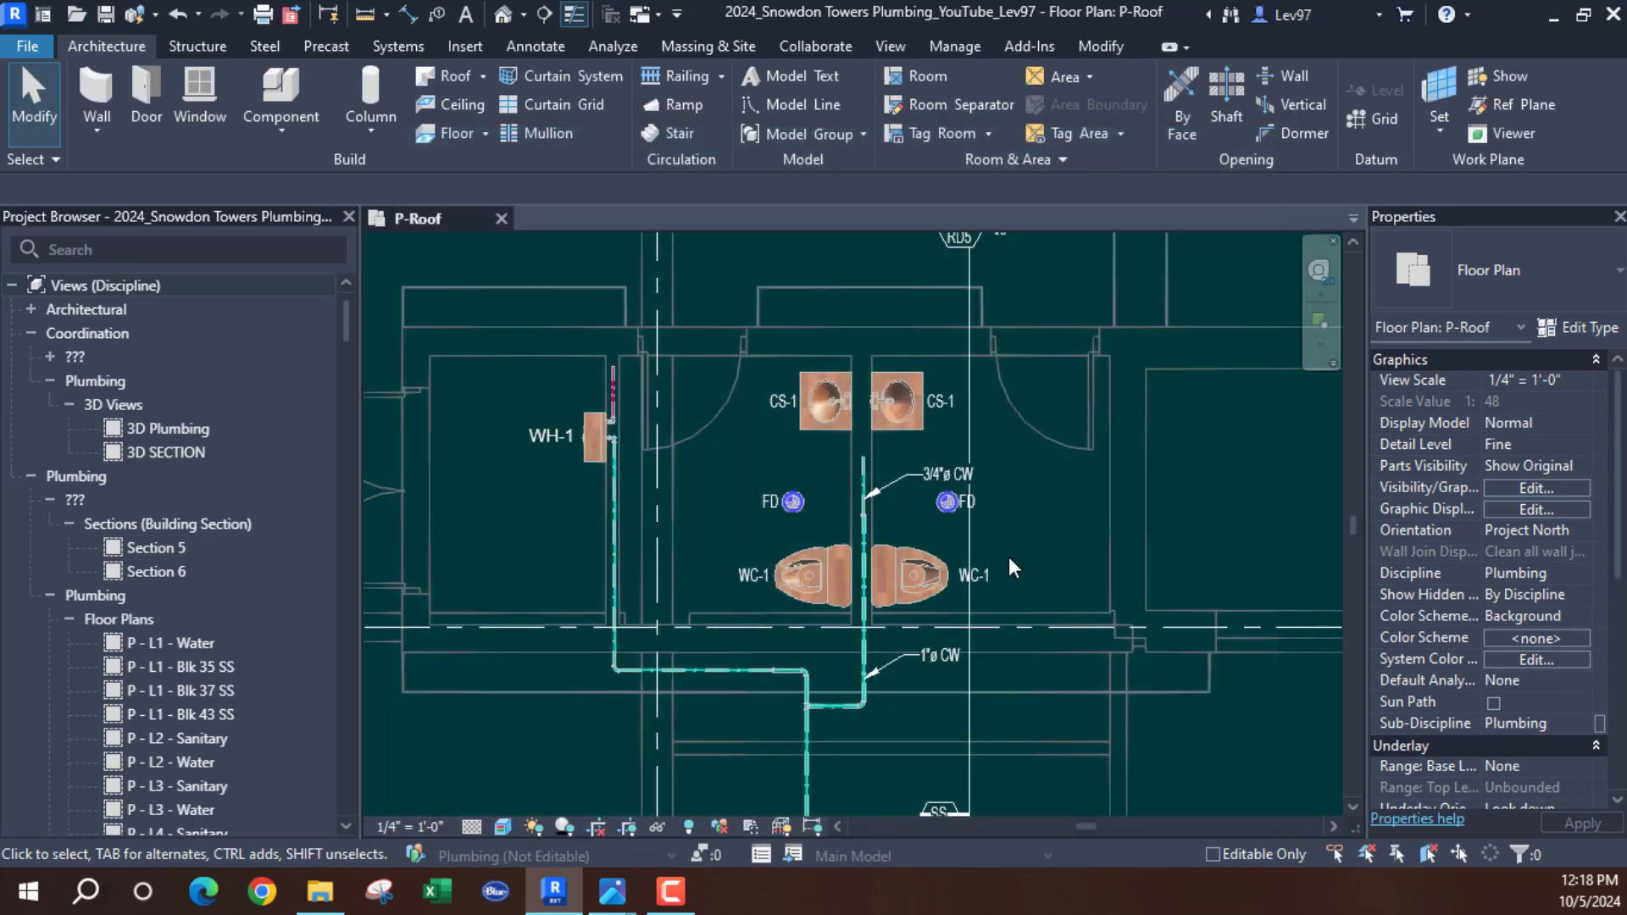
# Examine the linked plumbing pipes against the modelled cold water routing, from the restroom fixtures to the 1" cold water drop
pyautogui.moveTo(940, 634); pyautogui.dragTo(1035, 653, button='middle')
pyautogui.scroll(3, 820, 666)
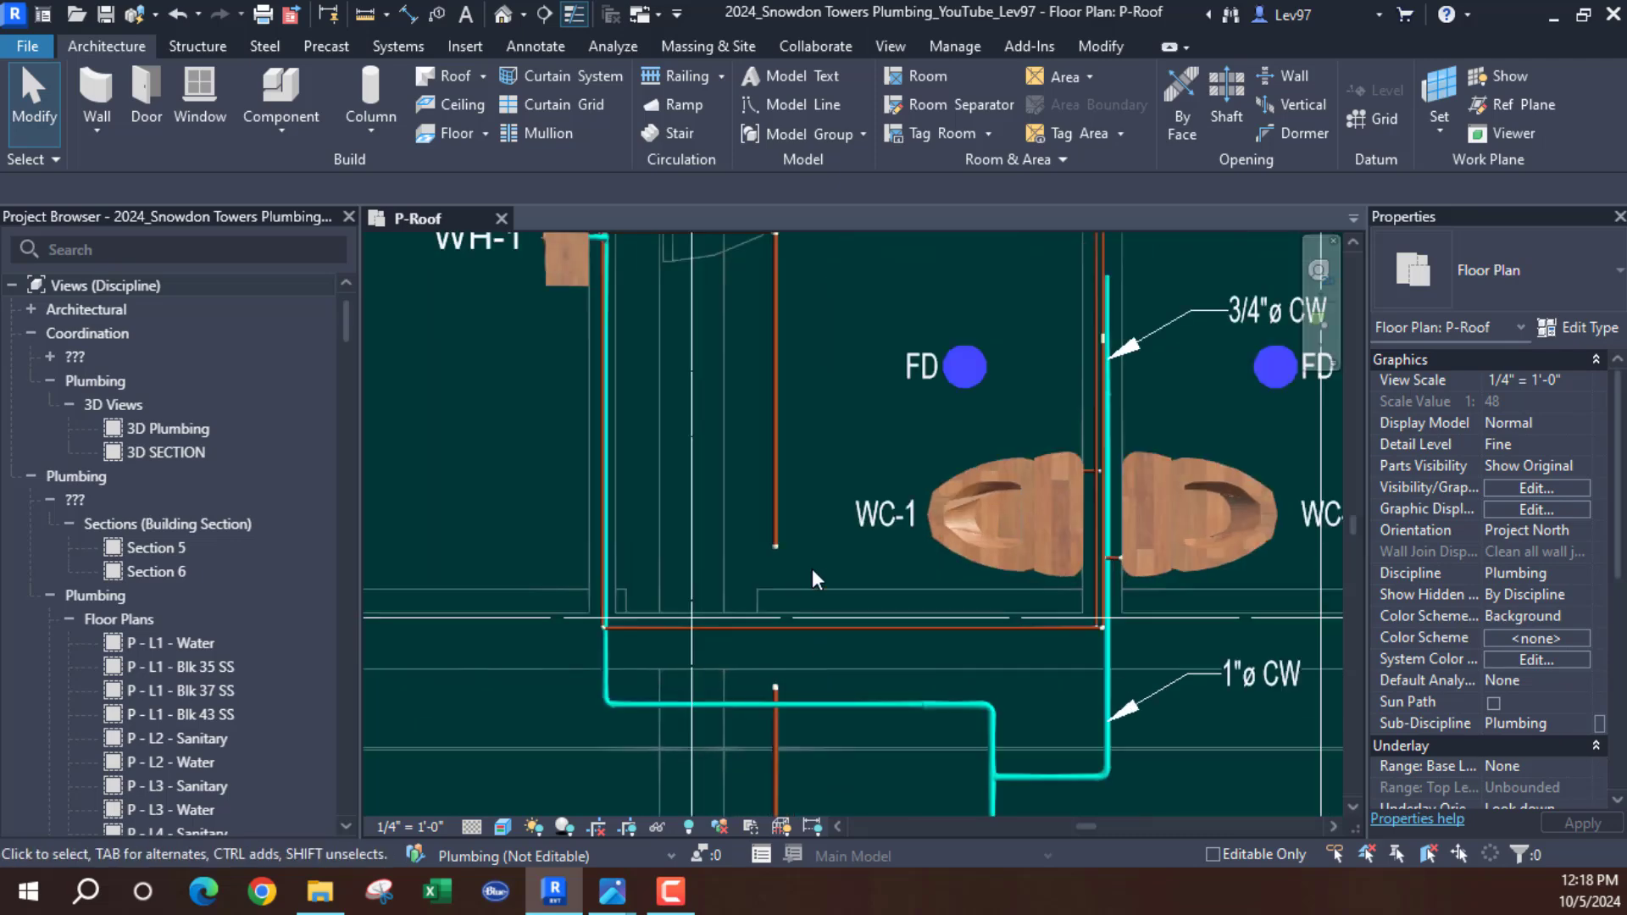
pyautogui.scroll(-6, 771, 594)
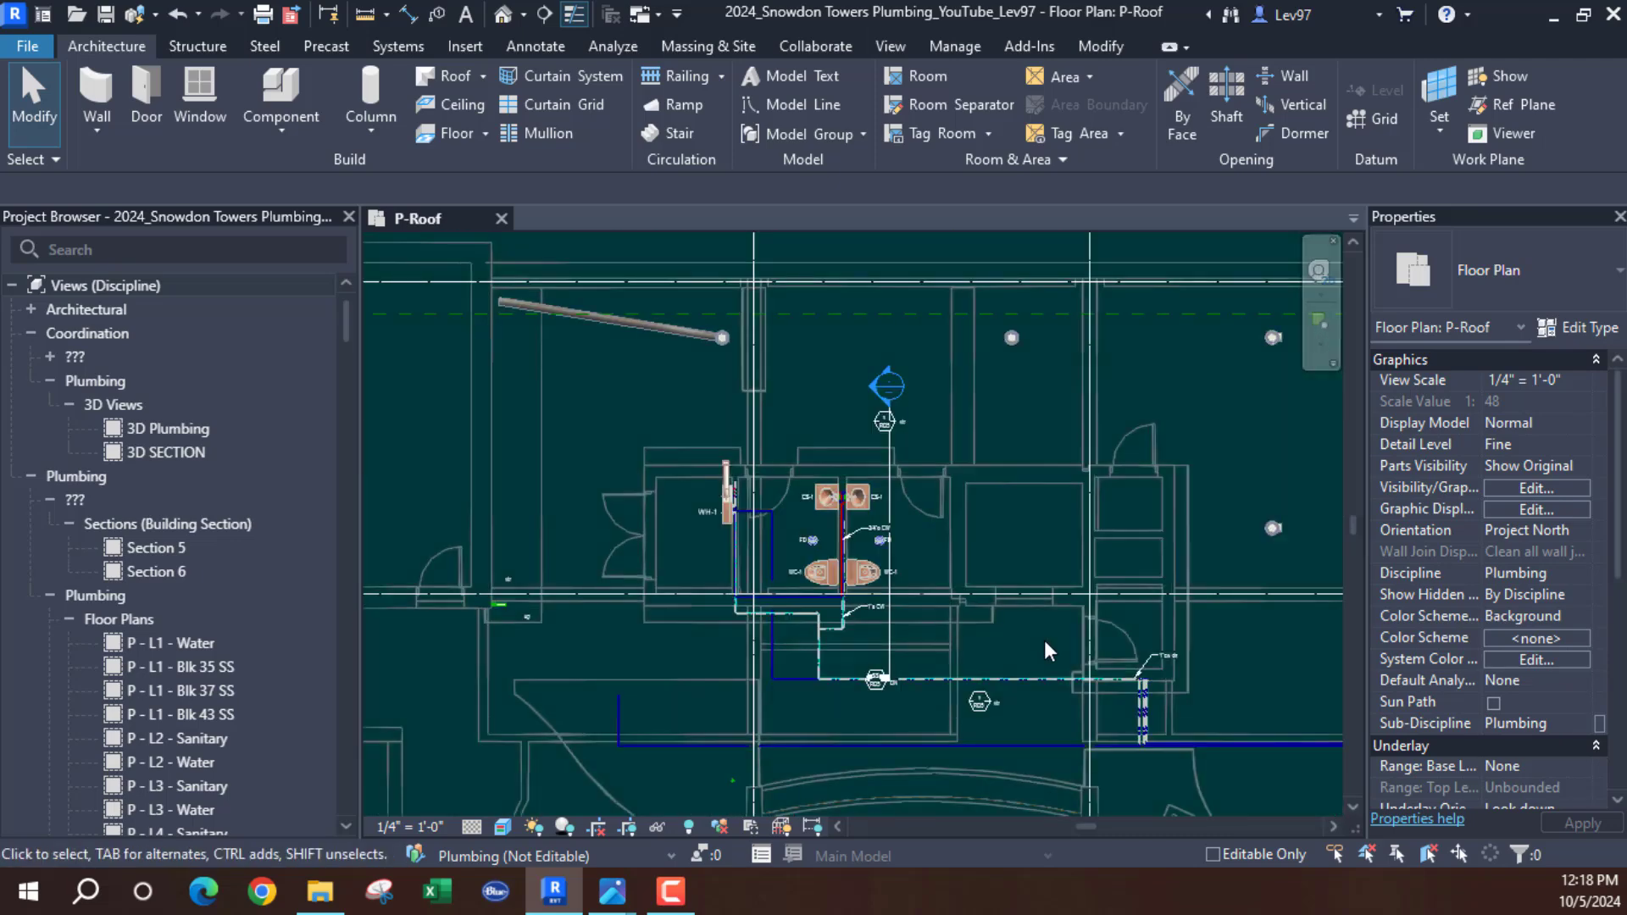
pyautogui.scroll(6, 1053, 542)
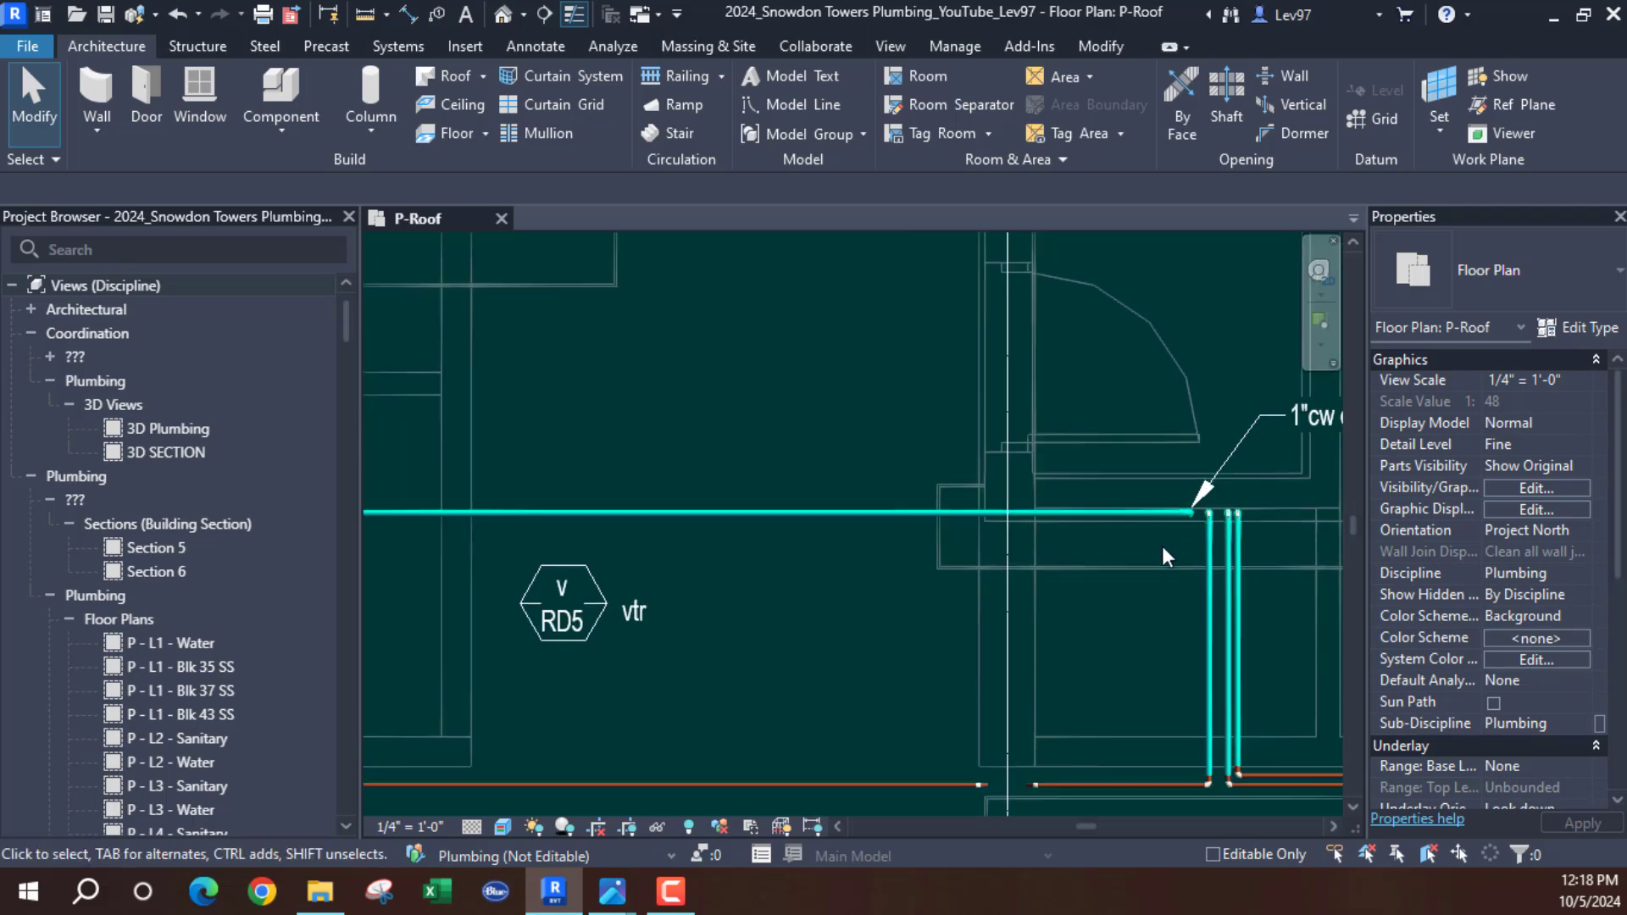
pyautogui.scroll(-2, 1080, 554)
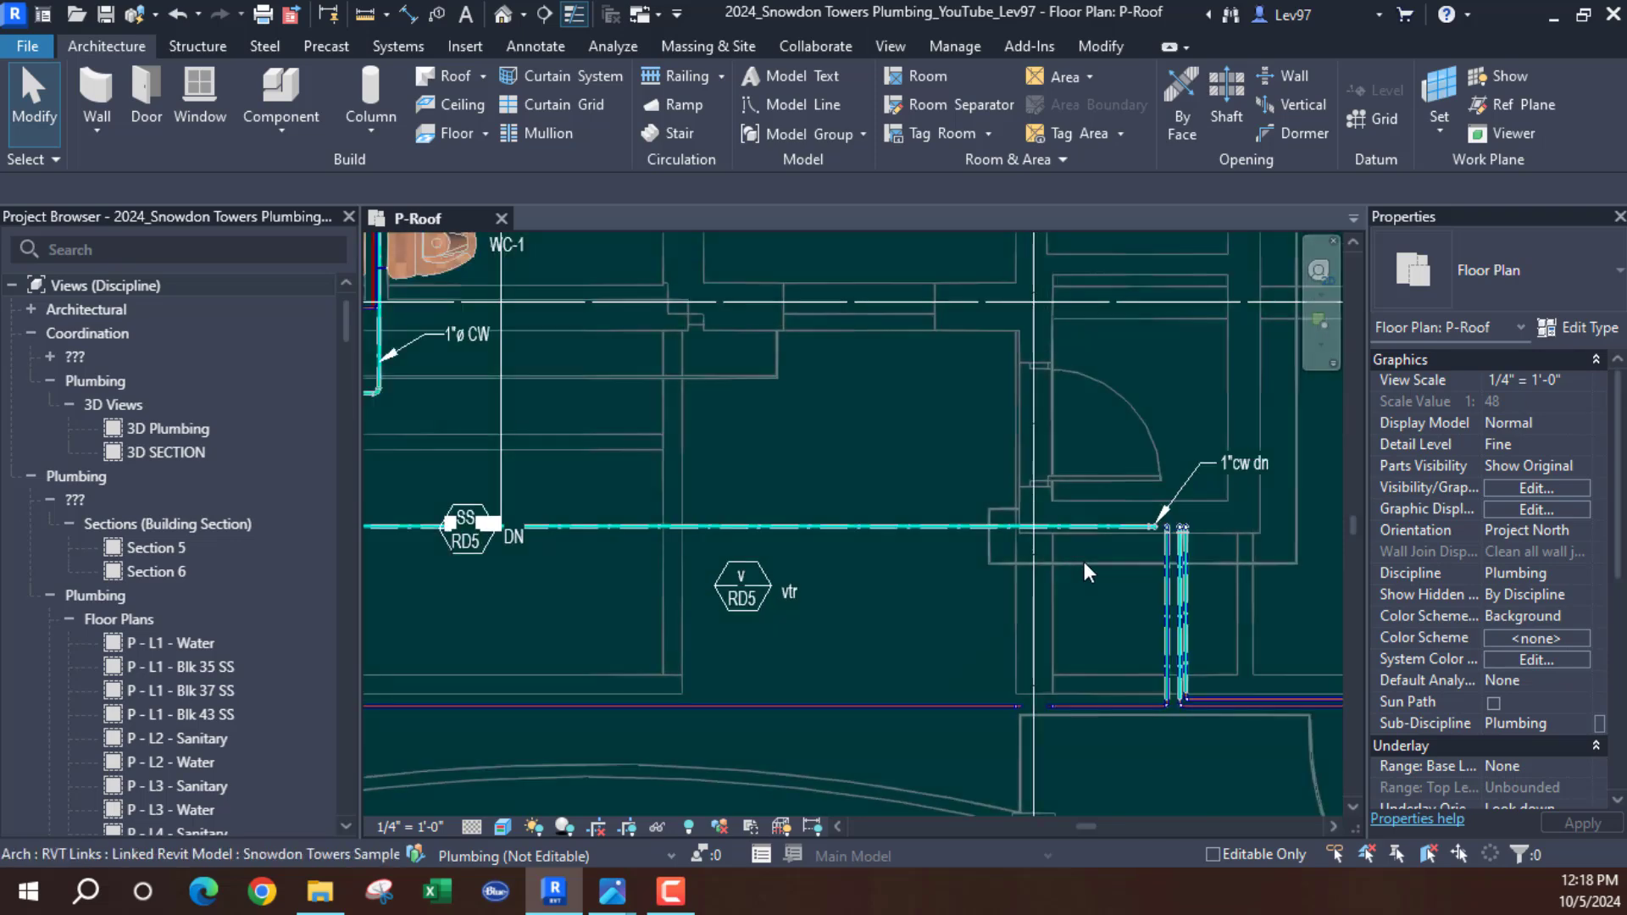
pyautogui.scroll(-2, 937, 588)
pyautogui.scroll(2, 804, 581)
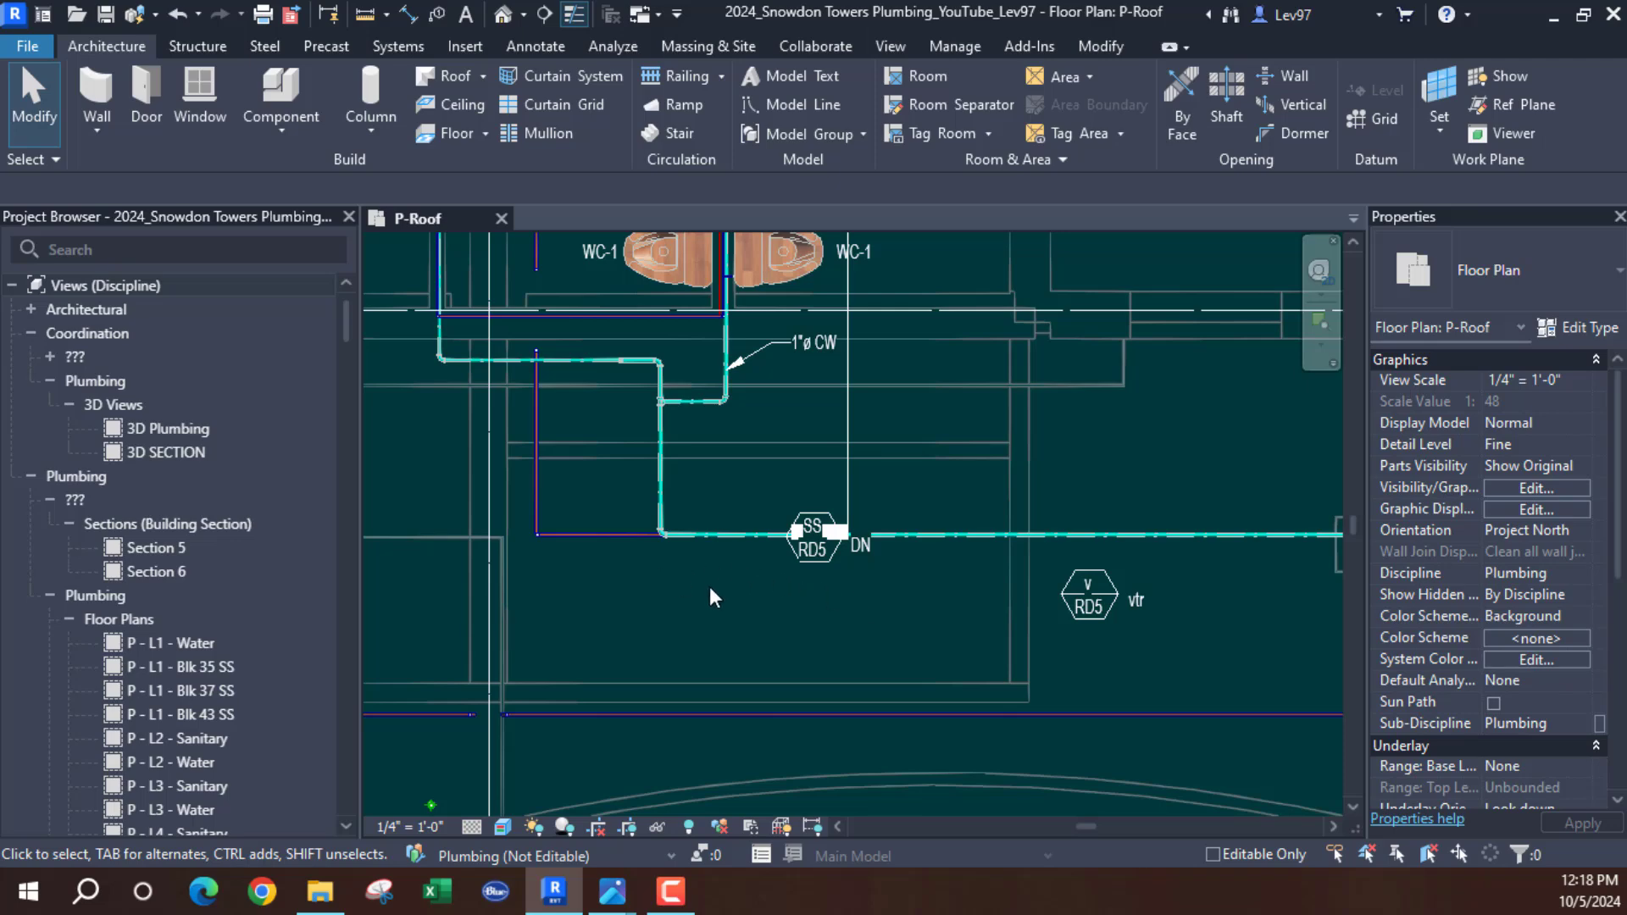
pyautogui.scroll(-2, 745, 570)
pyautogui.scroll(3, 882, 520)
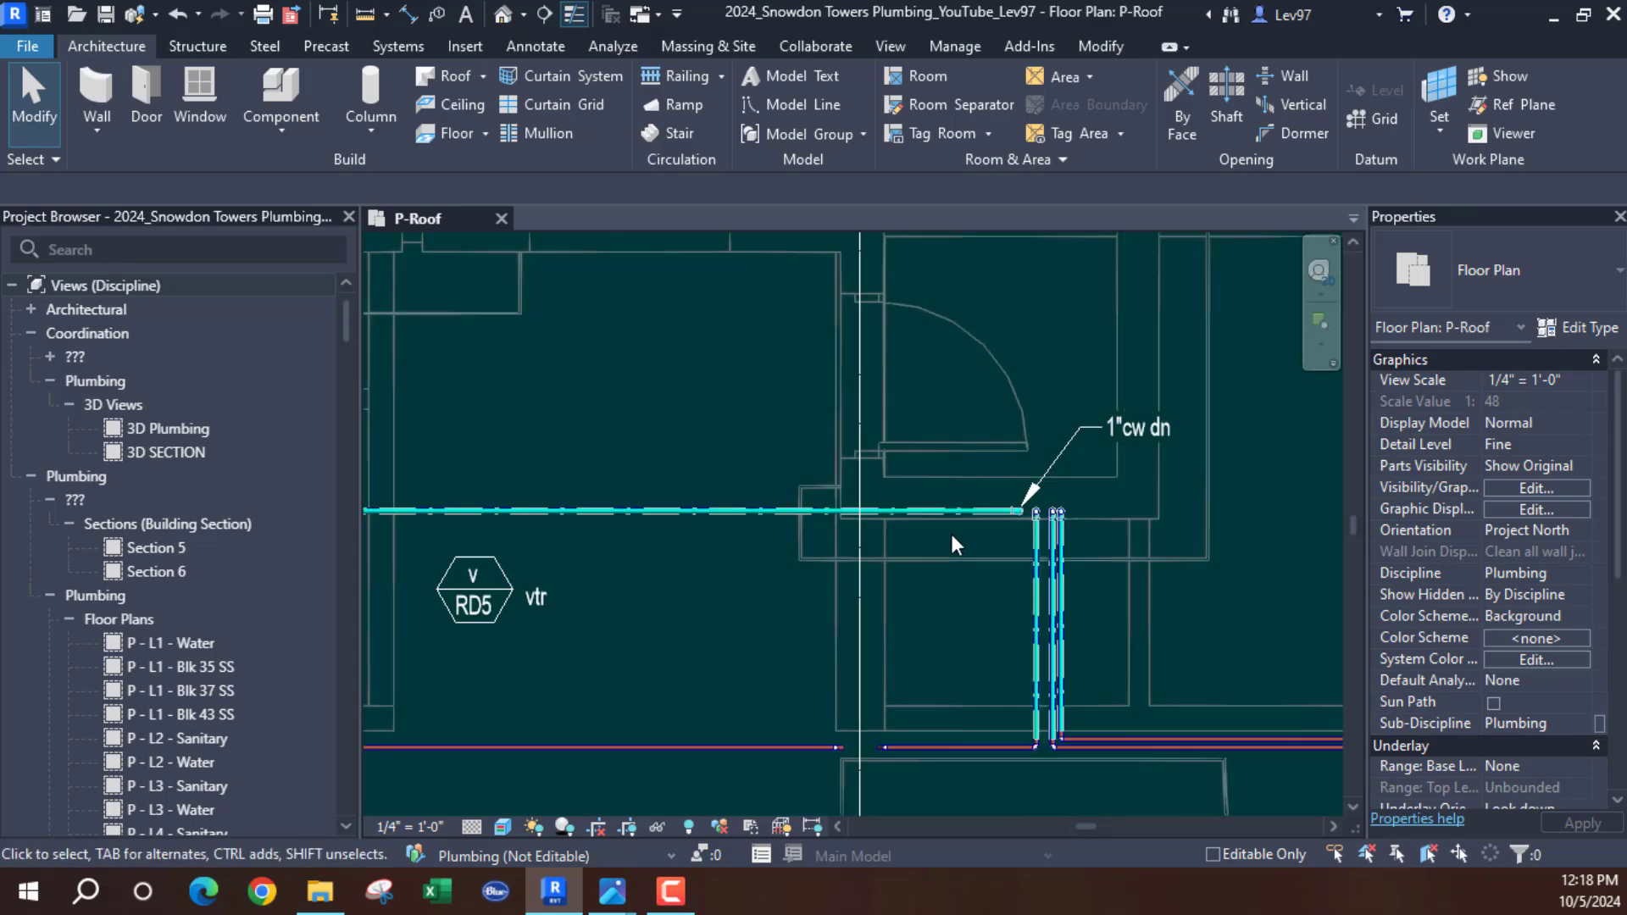
pyautogui.scroll(-2, 665, 592)
pyautogui.scroll(2, 679, 585)
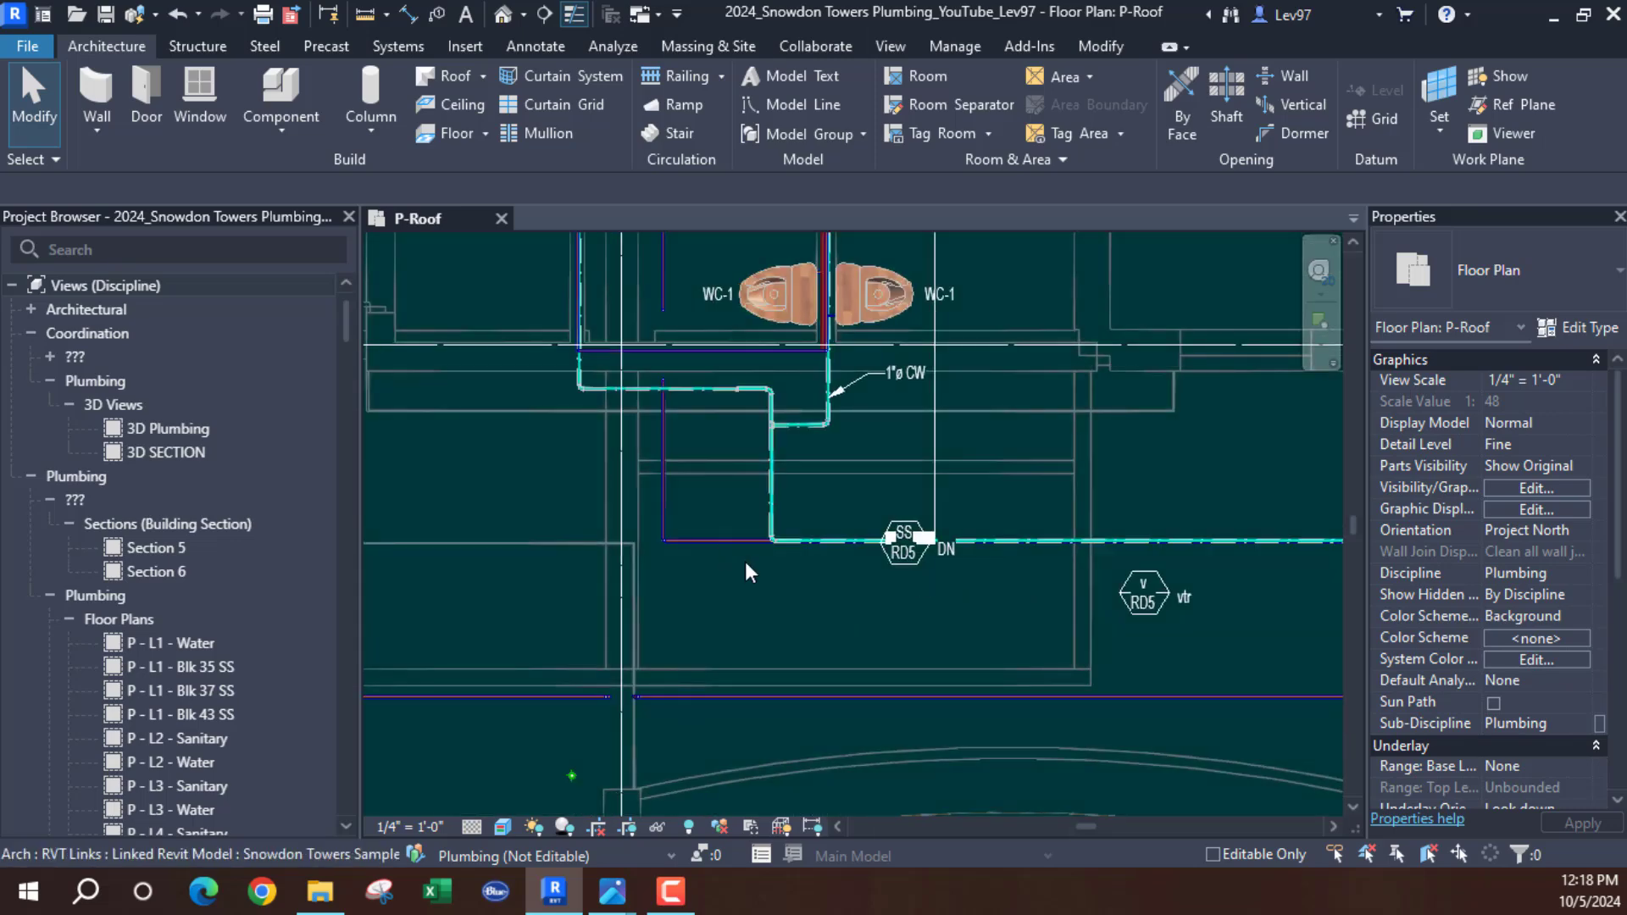
pyautogui.scroll(3, 678, 547)
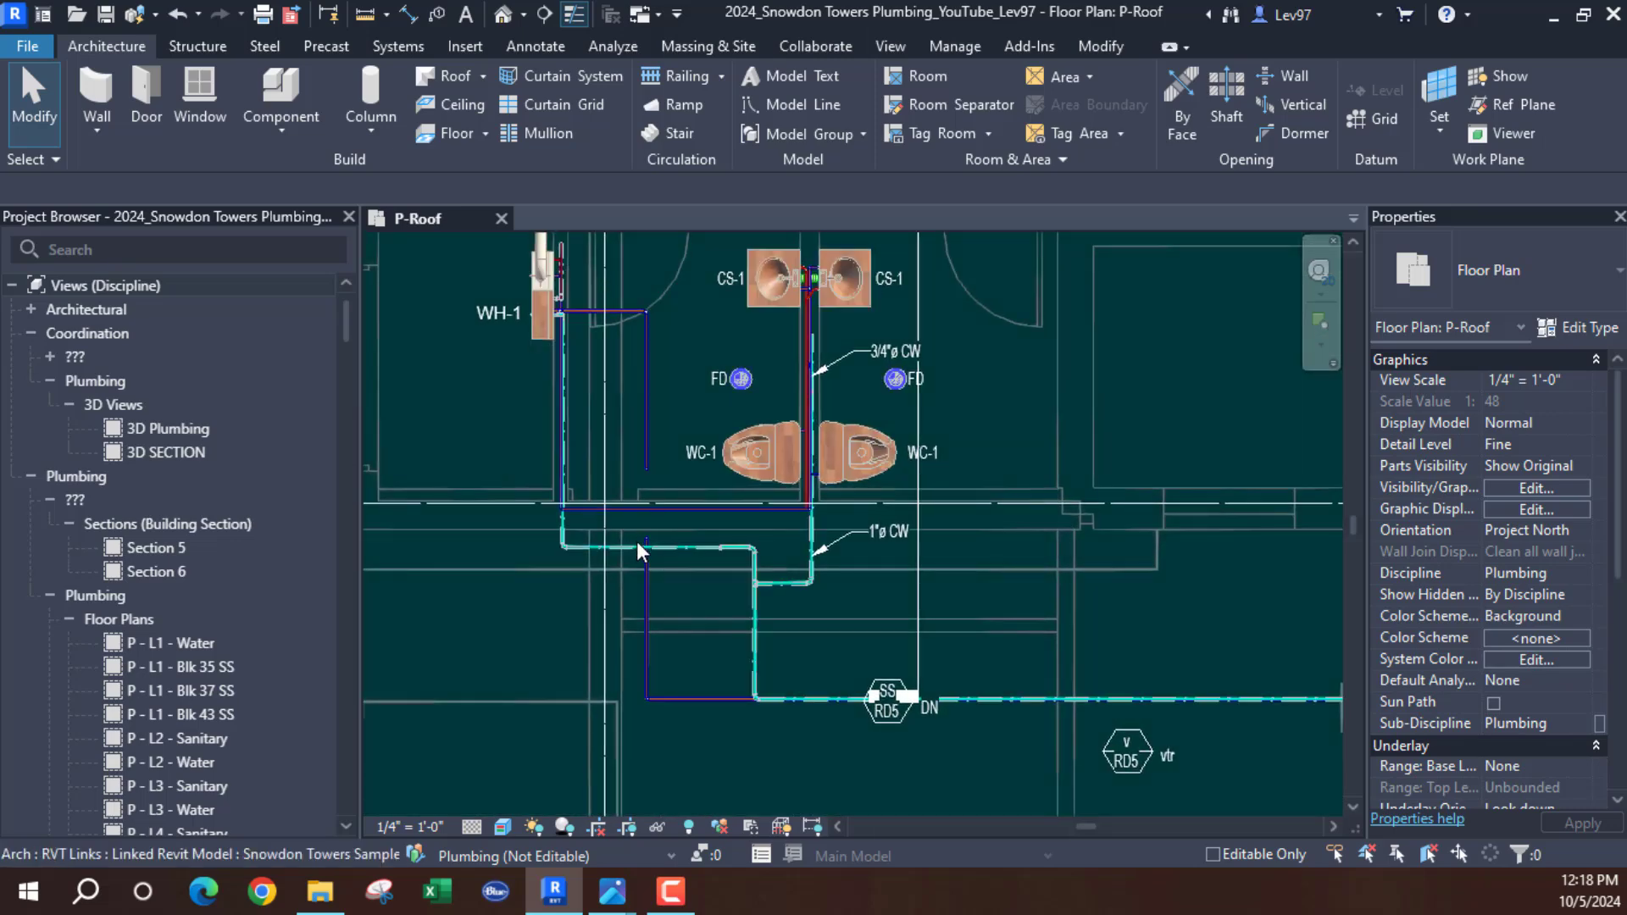
pyautogui.scroll(-2, 732, 674)
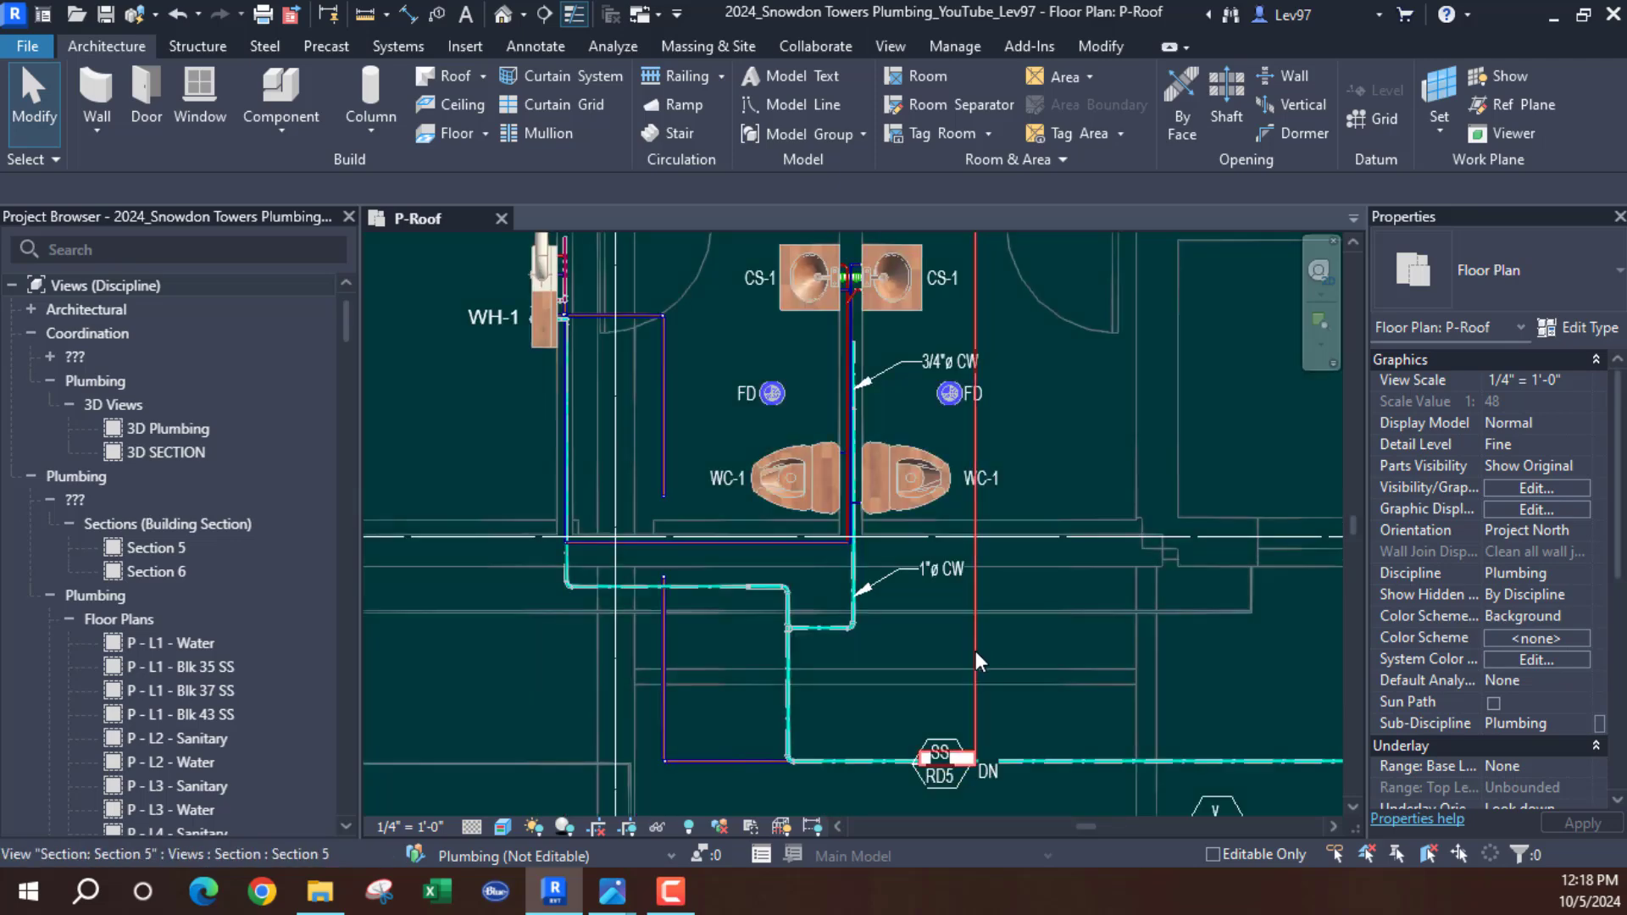
# Move the Section 5 line beside the vertical linked pipe between WH-1 and WC-1, and shorten its depth to about 8.5 inches
pyautogui.click(974, 651)
pyautogui.moveTo(975, 634); pyautogui.dragTo(678, 673)
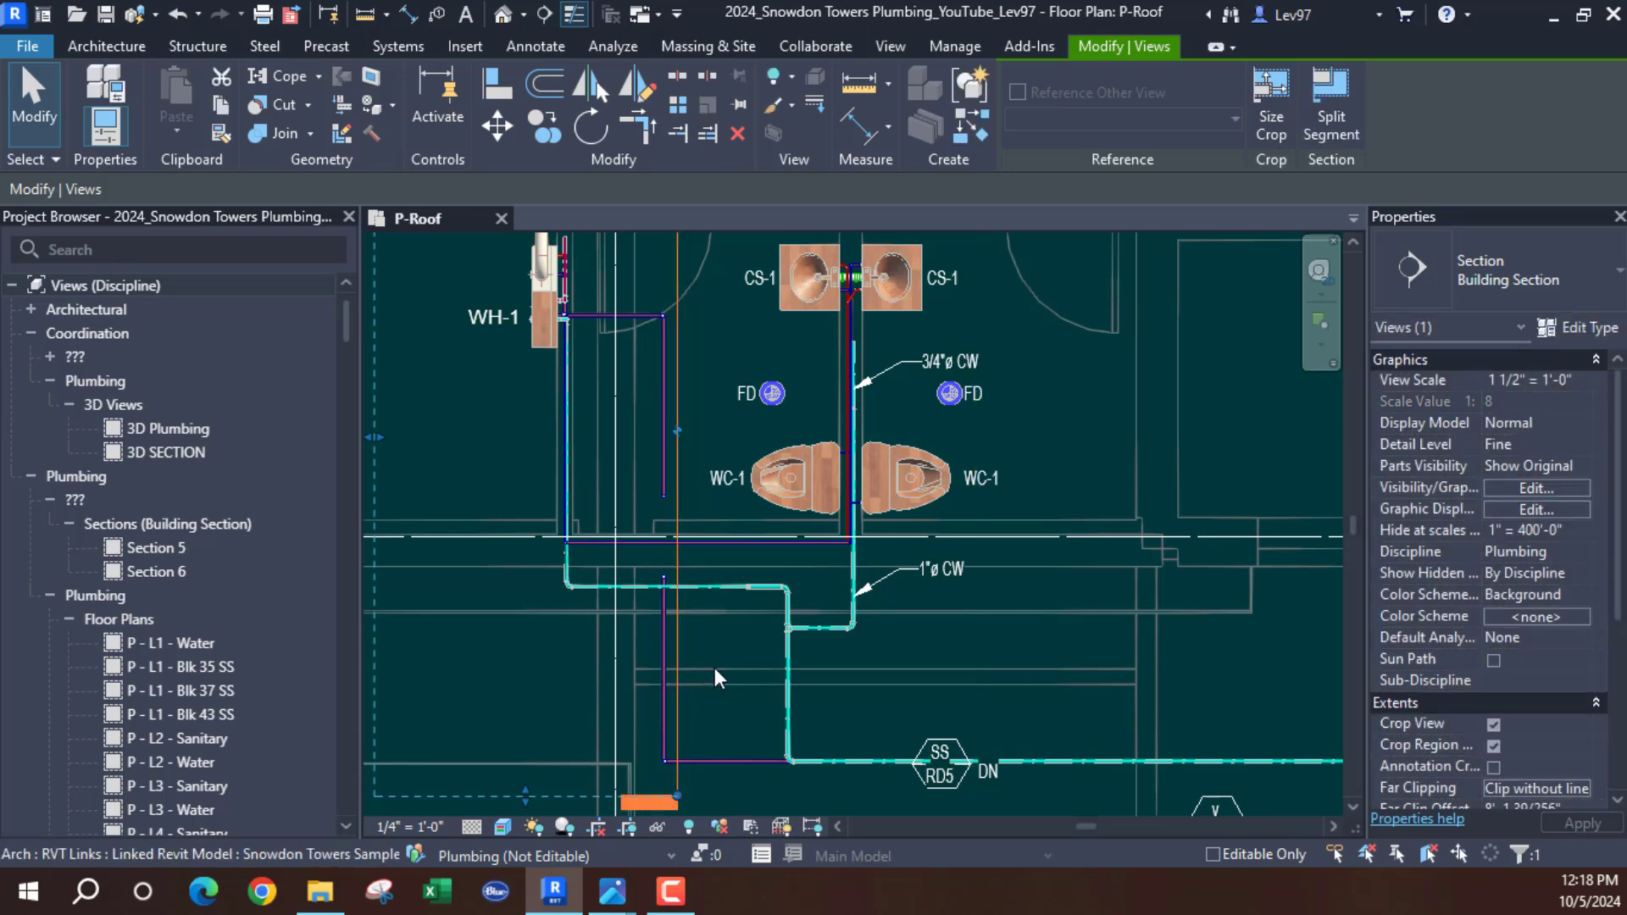
pyautogui.moveTo(714, 668); pyautogui.dragTo(971, 723, button='middle')
pyautogui.scroll(2, 857, 607)
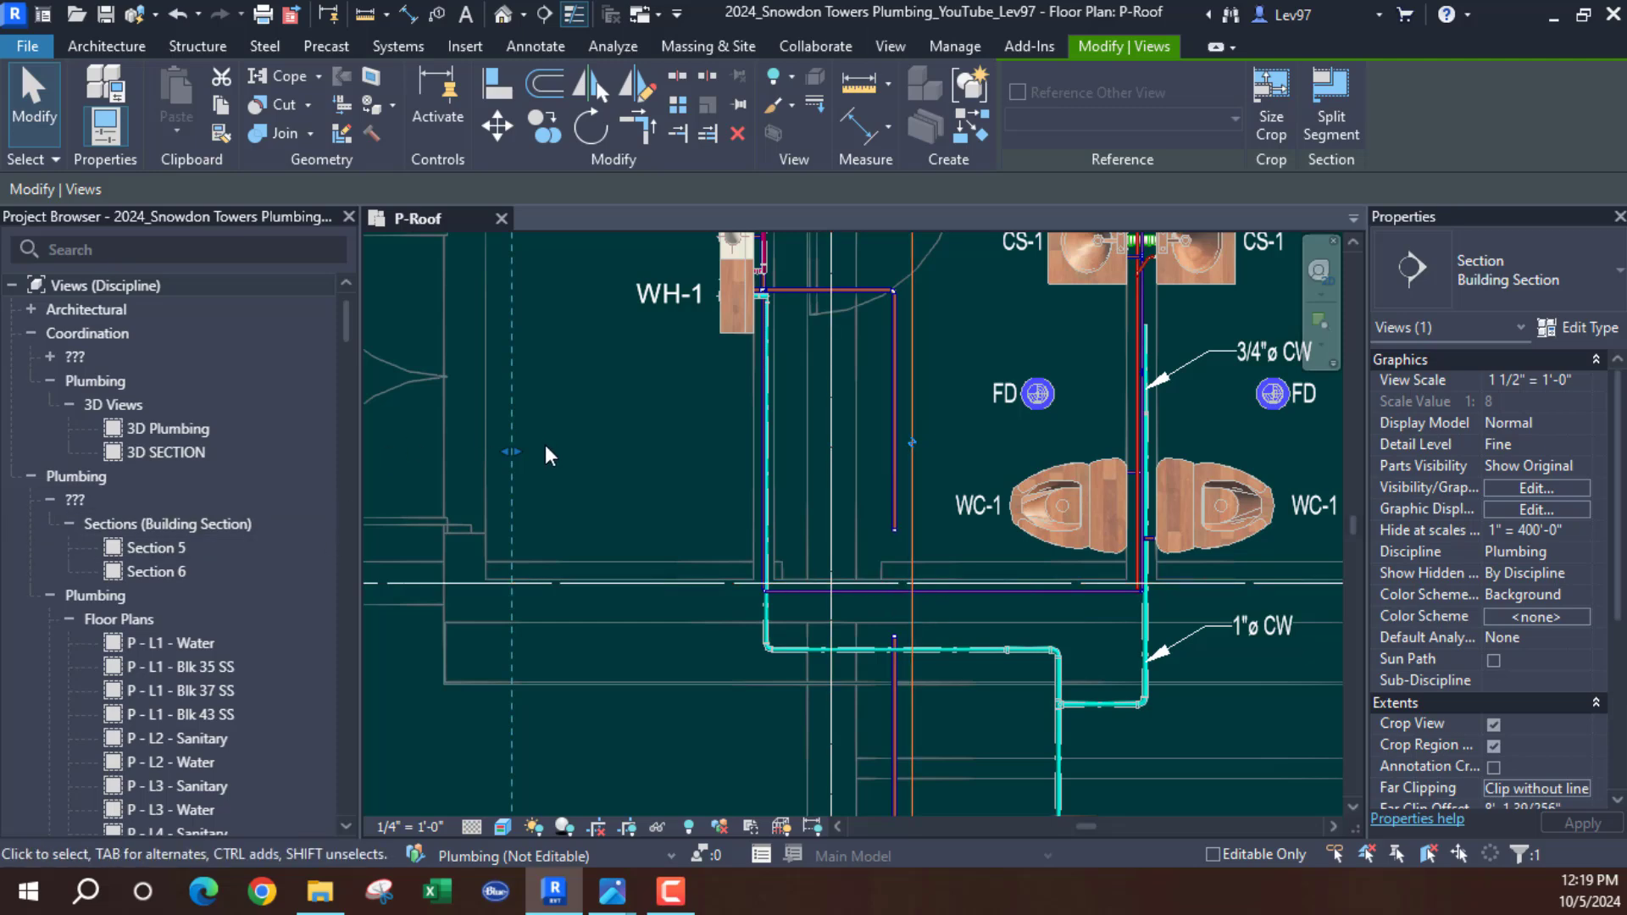
pyautogui.moveTo(516, 454); pyautogui.dragTo(878, 569)
# Place the Section 5 line right next to the linked pipe and tighten its far clip depth to about 3 inches
pyautogui.scroll(5, 944, 533)
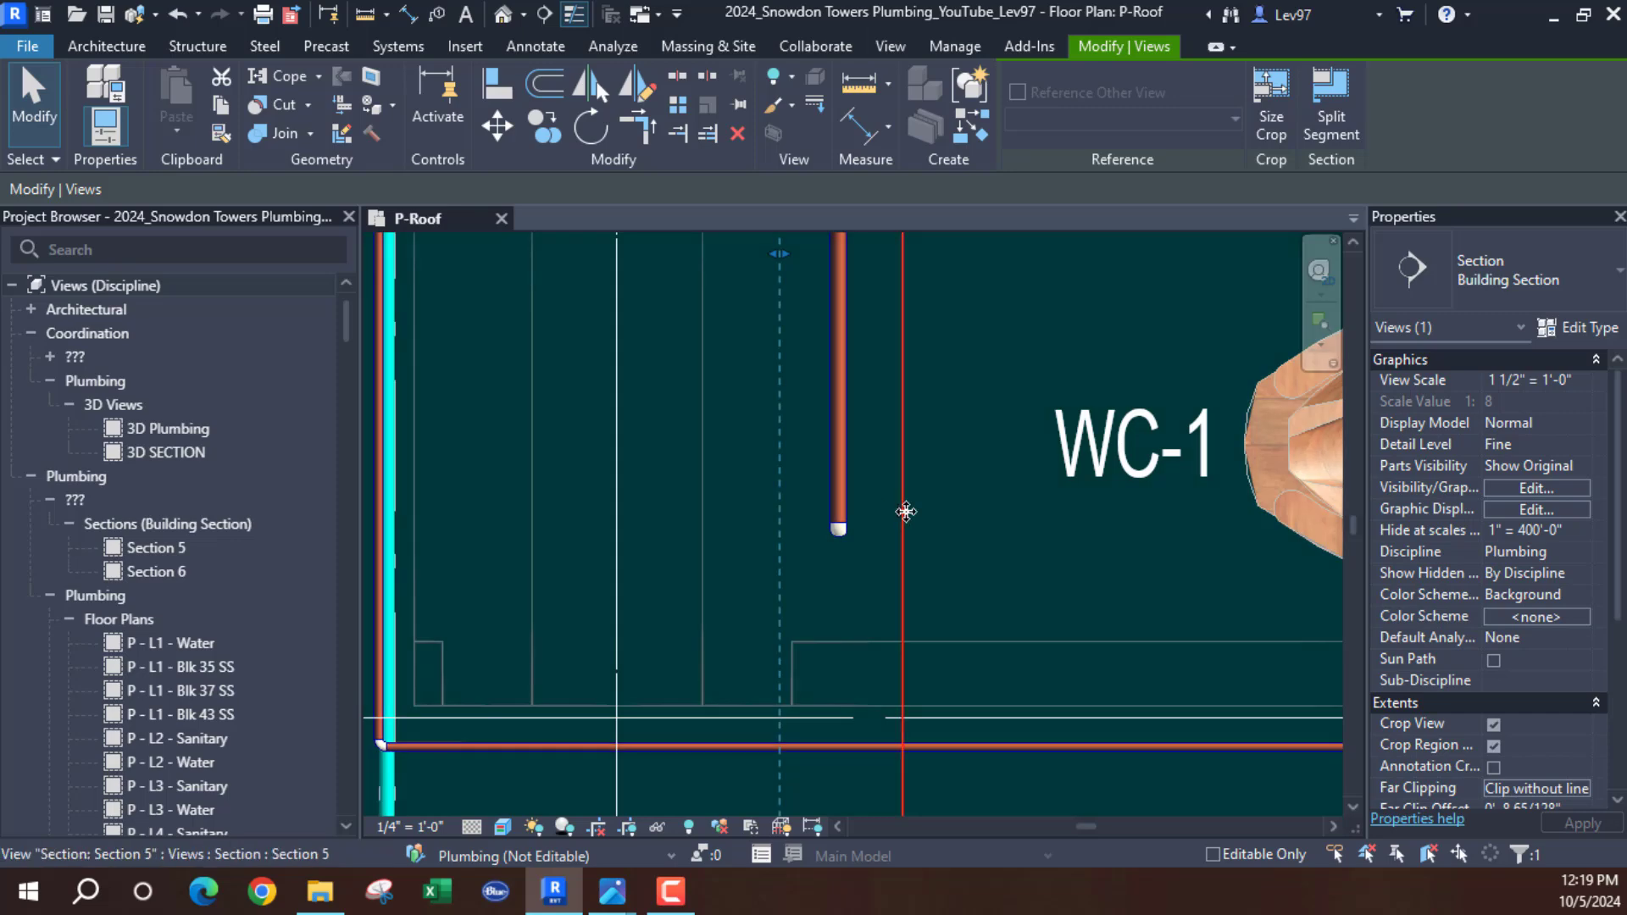
pyautogui.moveTo(861, 481); pyautogui.dragTo(855, 494)
pyautogui.scroll(-3, 795, 551)
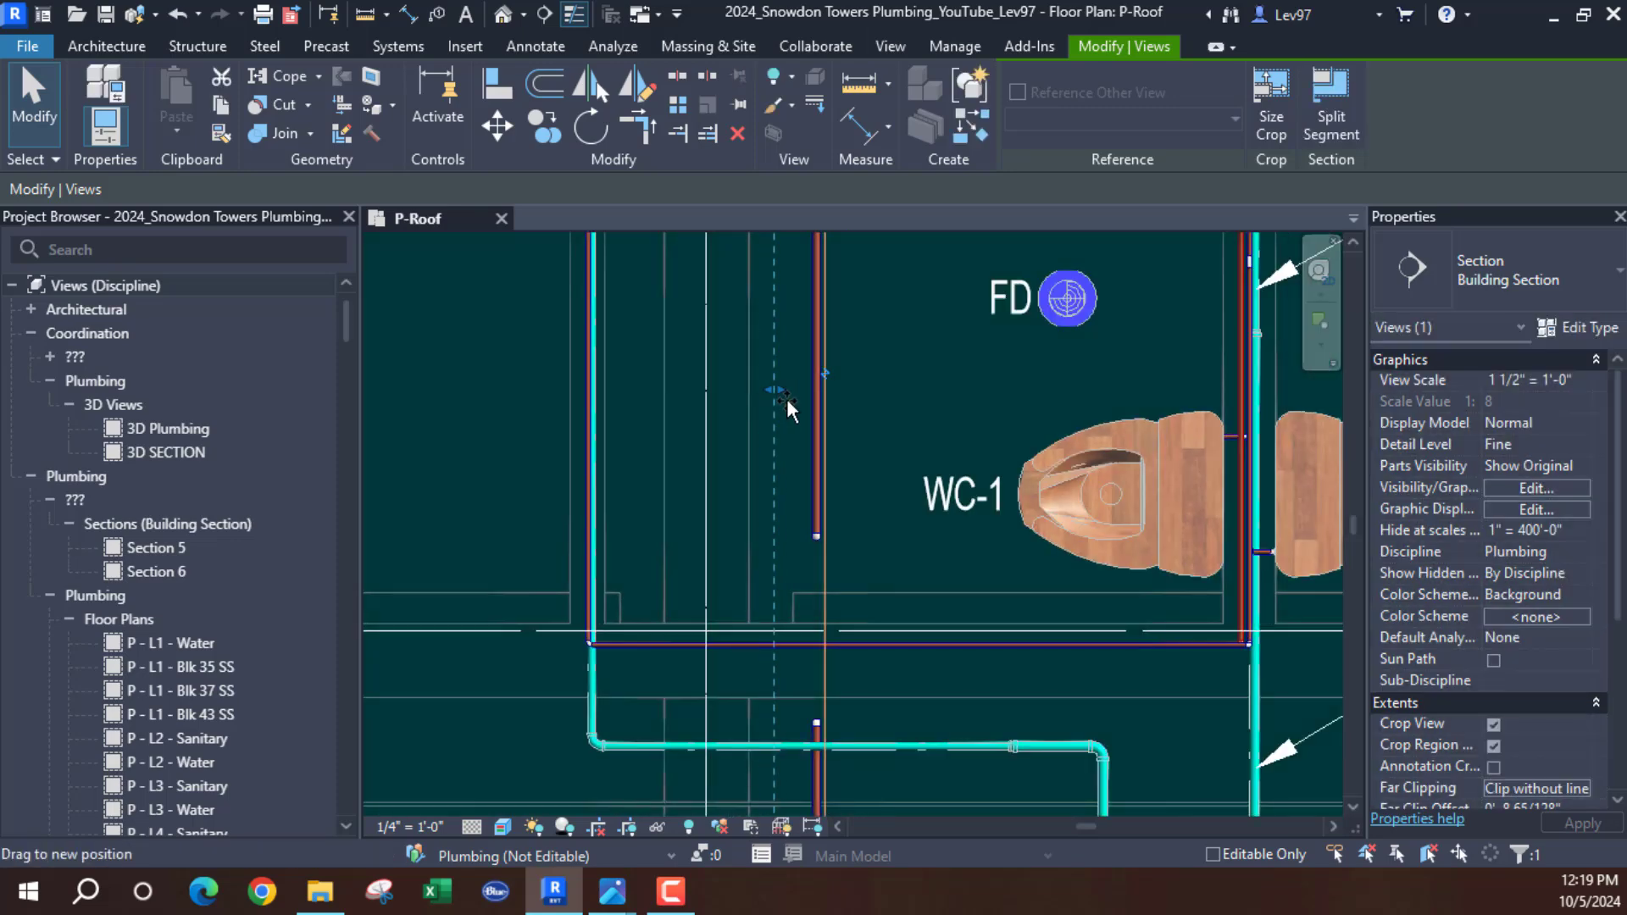
pyautogui.moveTo(786, 398); pyautogui.dragTo(809, 432)
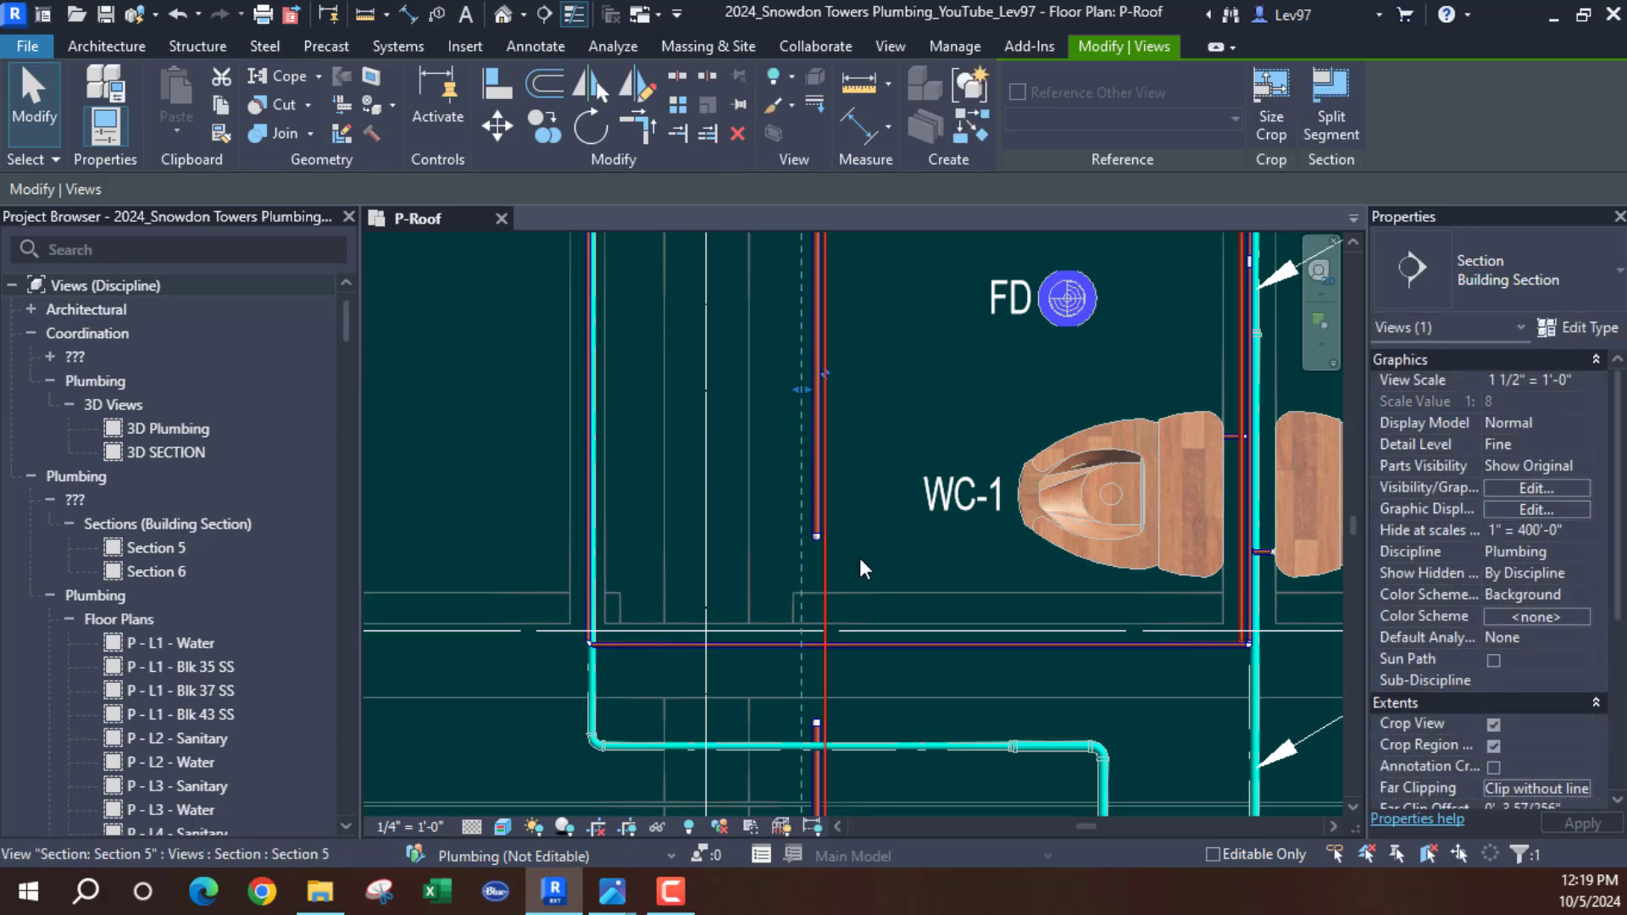
# Open the Section 5 view, checking the horizontal cold water pipe crossed by its section line in the P-Roof plan
pyautogui.rightClick(868, 505)
pyautogui.click(942, 252)
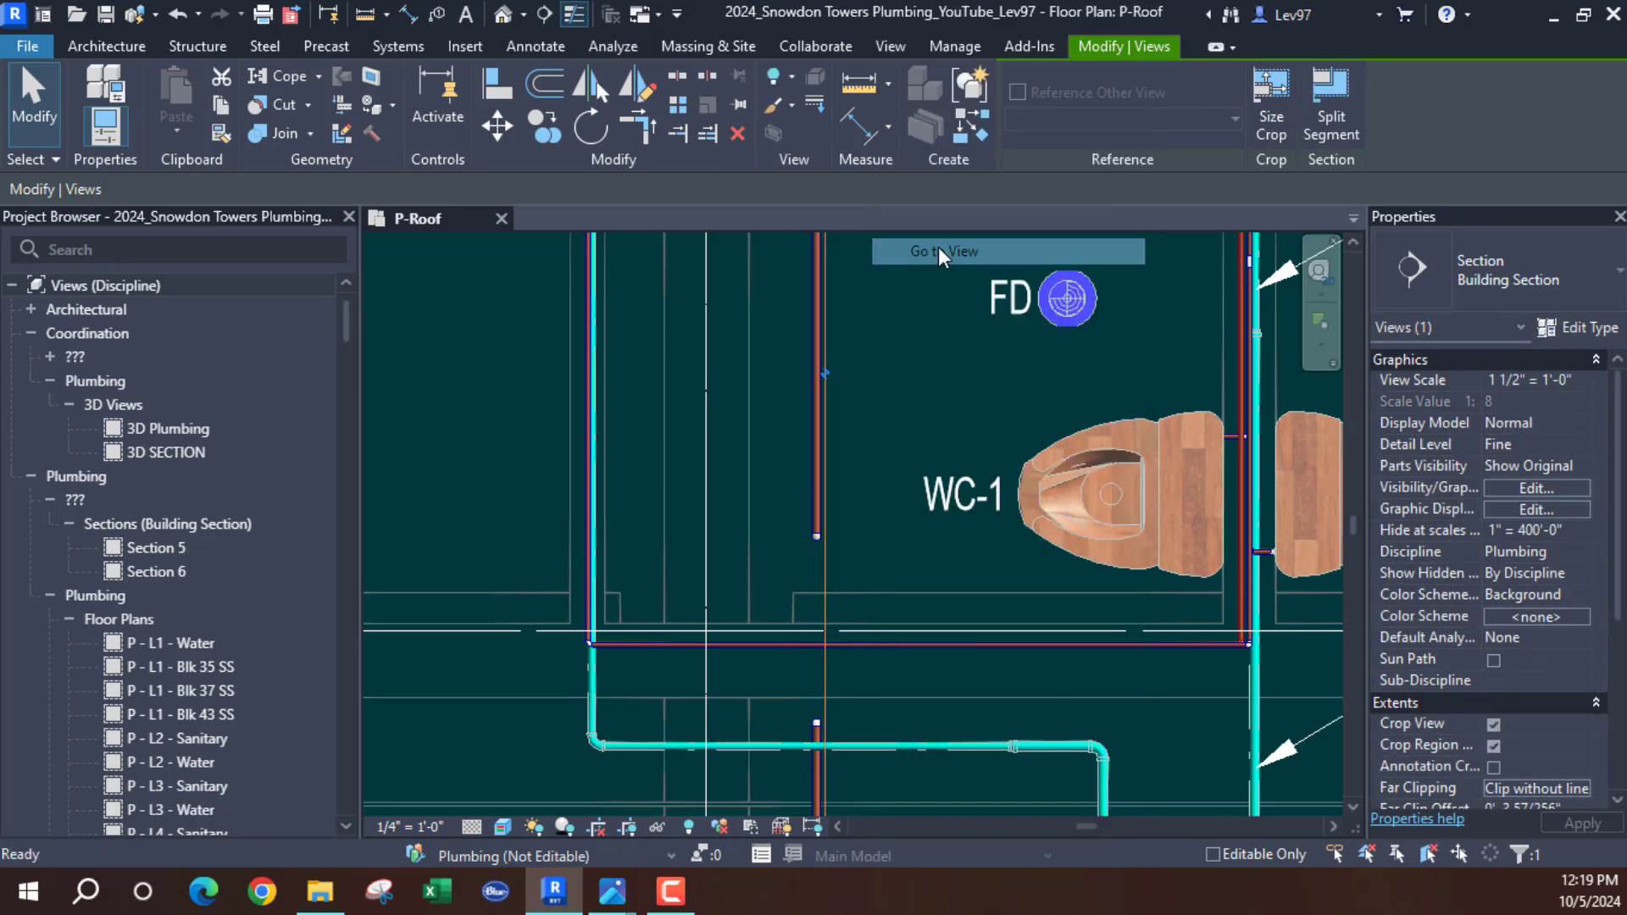
pyautogui.click(421, 224)
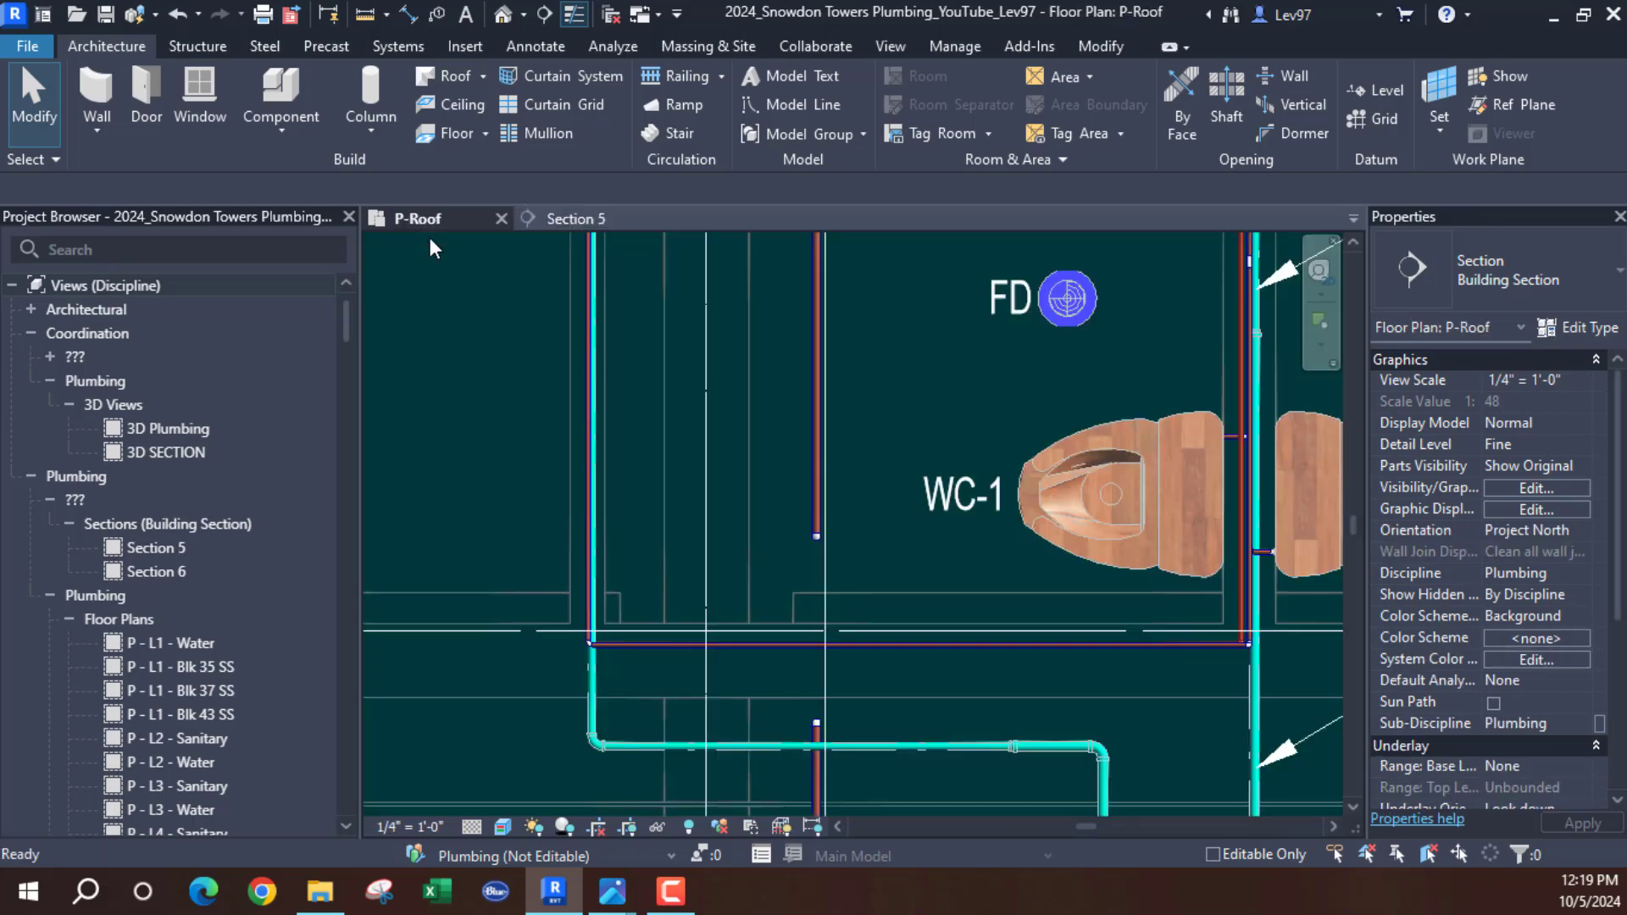
pyautogui.click(787, 745)
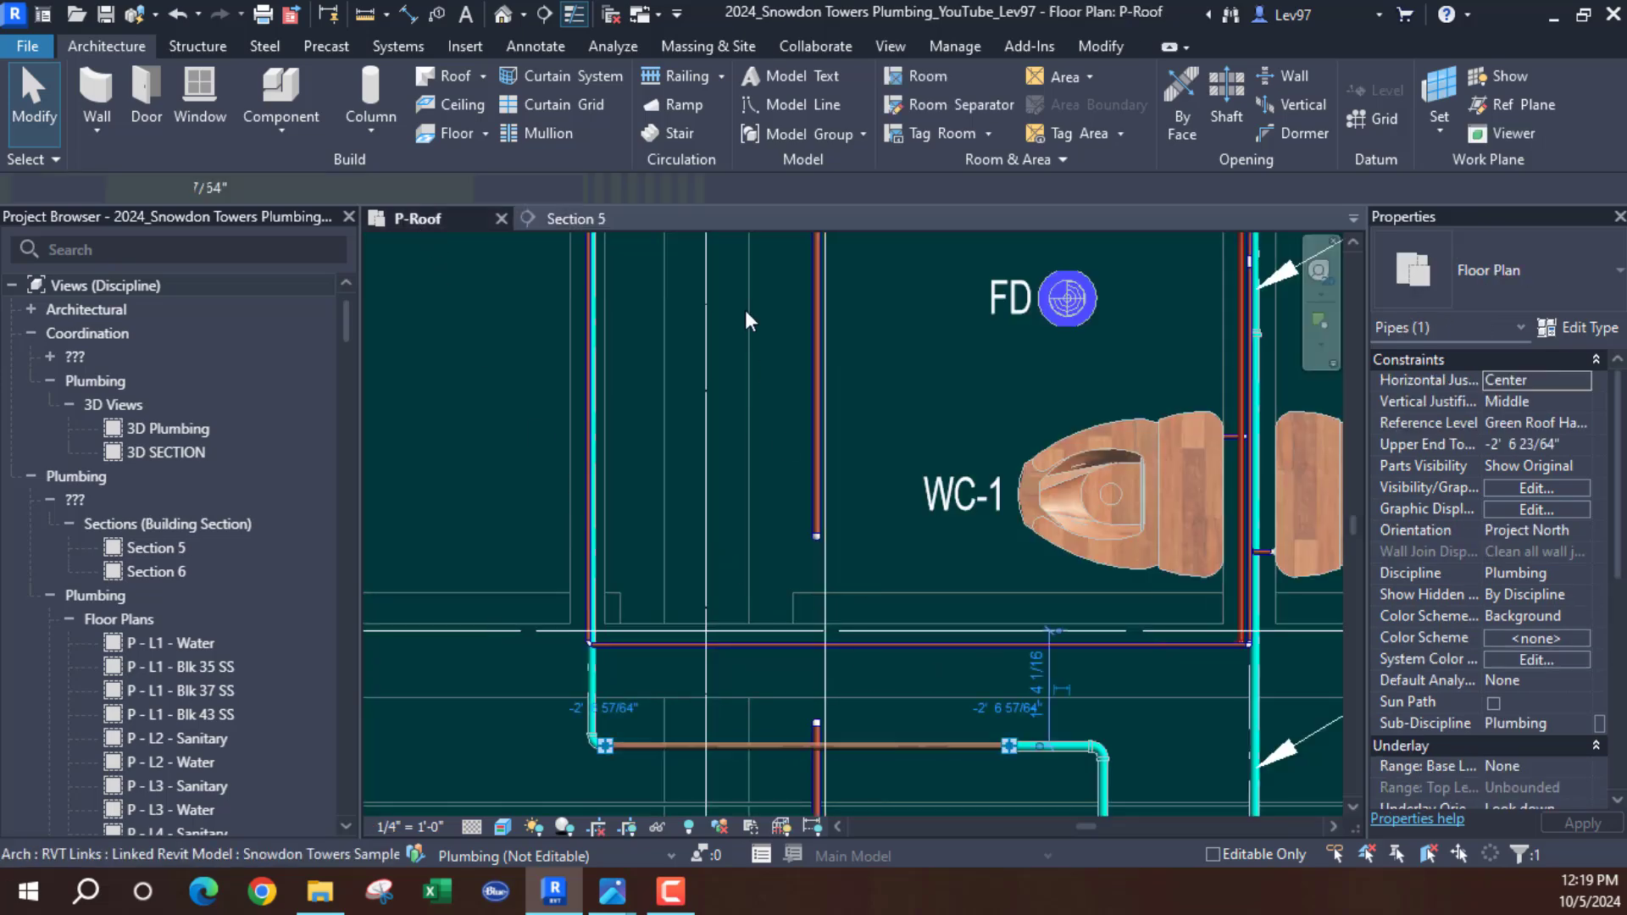
pyautogui.click(578, 218)
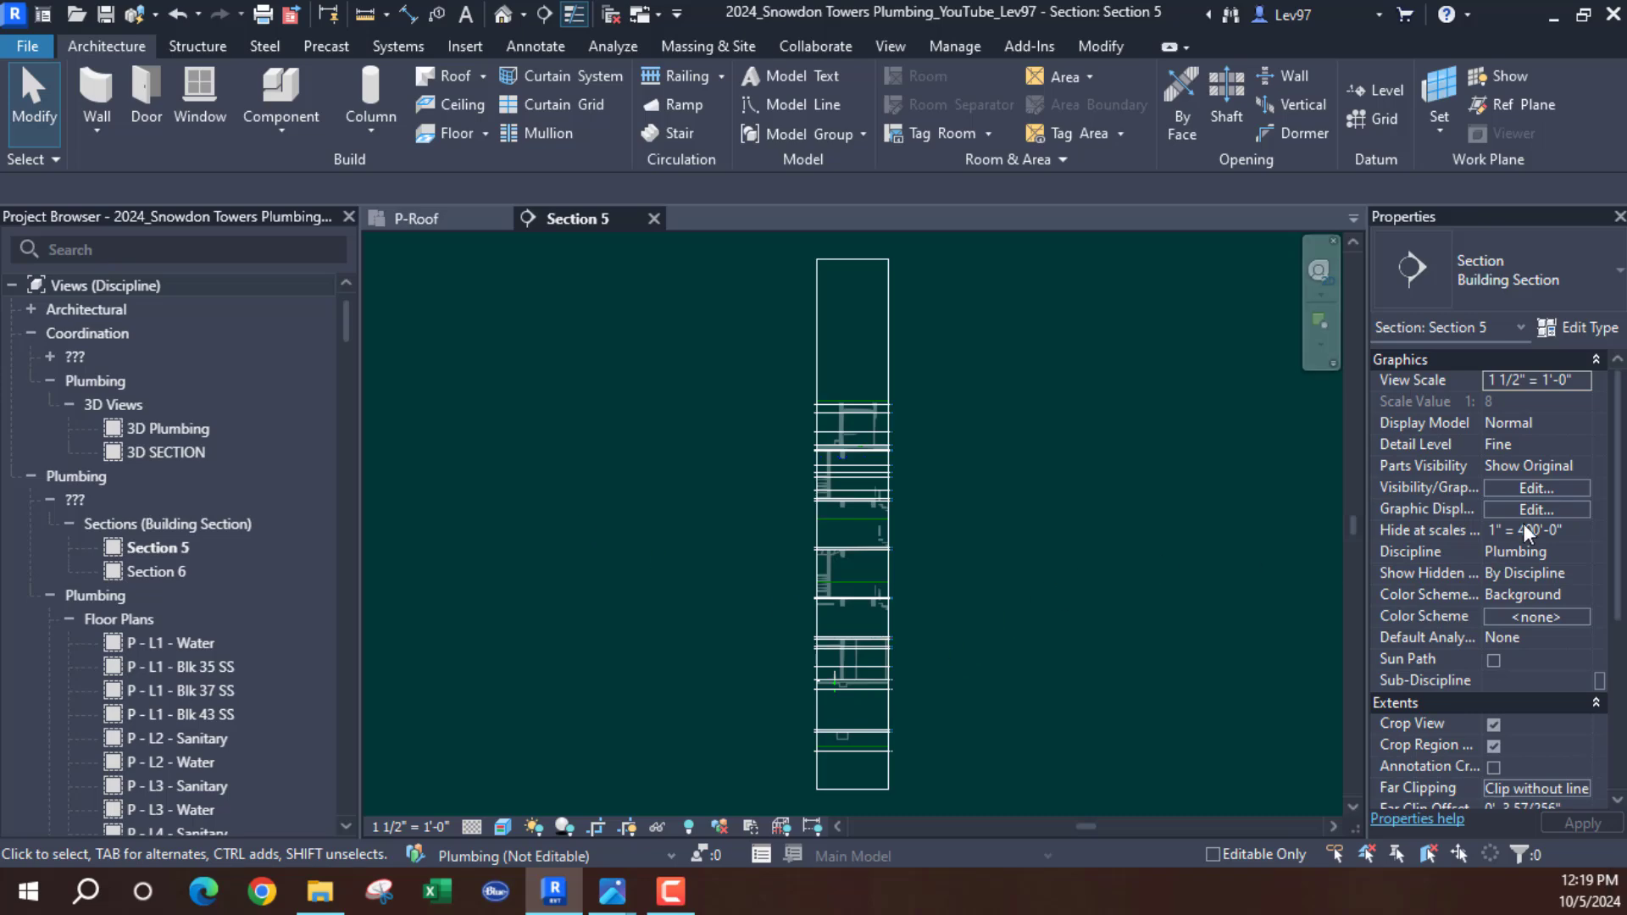
# Check the Revit link visibility settings of Section 5 and inspect the pipe ends around the steel beam below the deck
pyautogui.click(1535, 490)
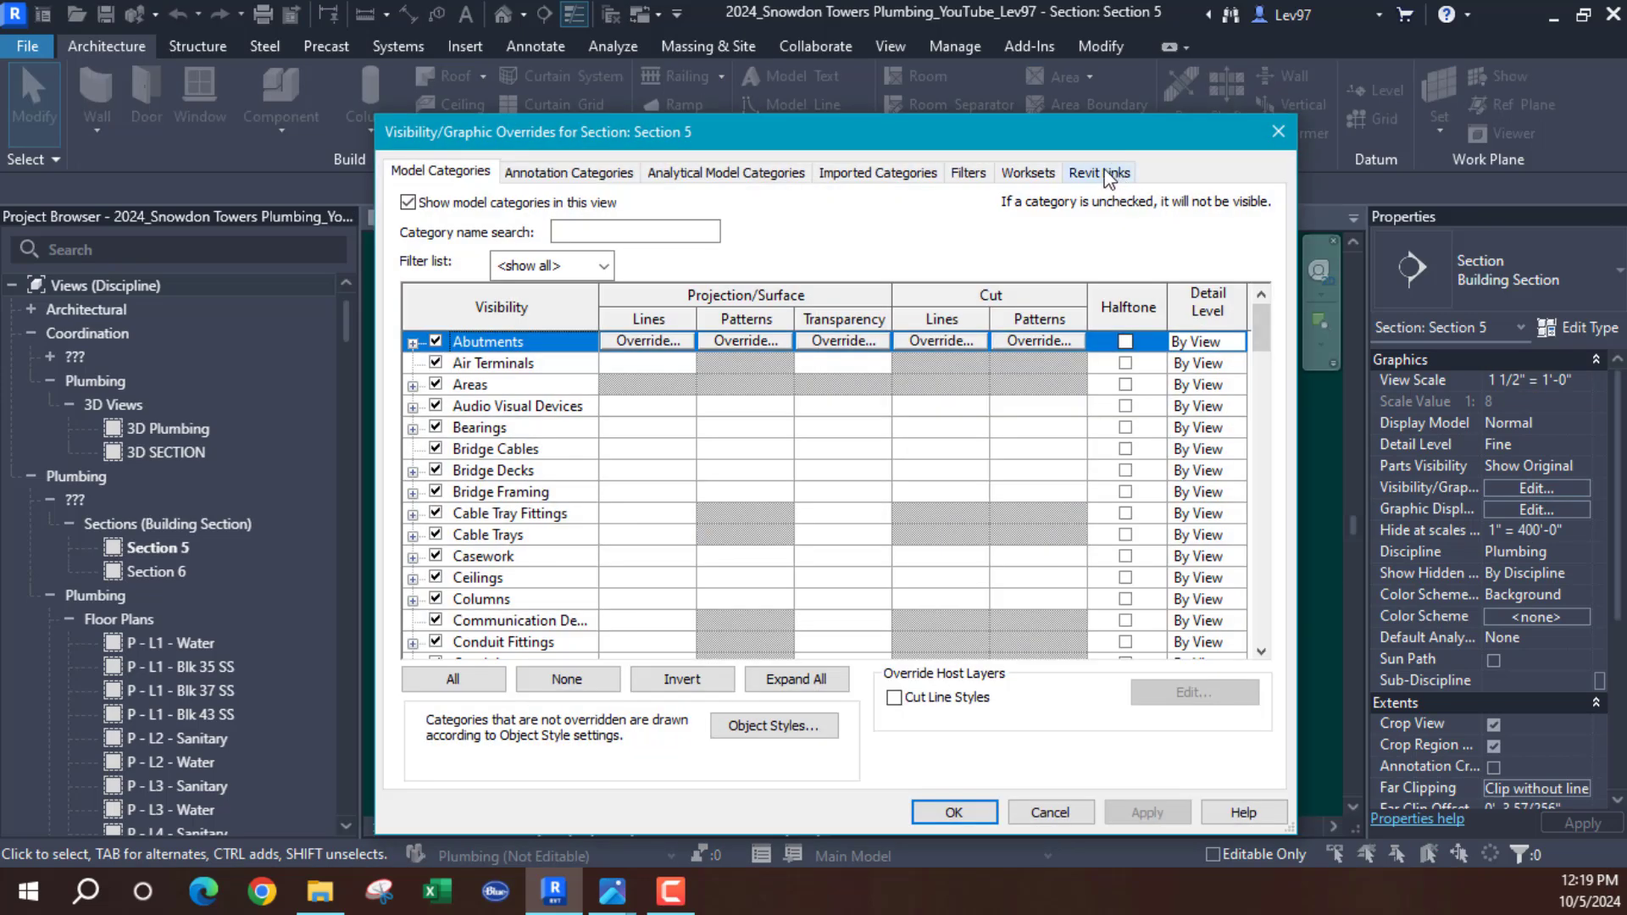
pyautogui.click(1104, 173)
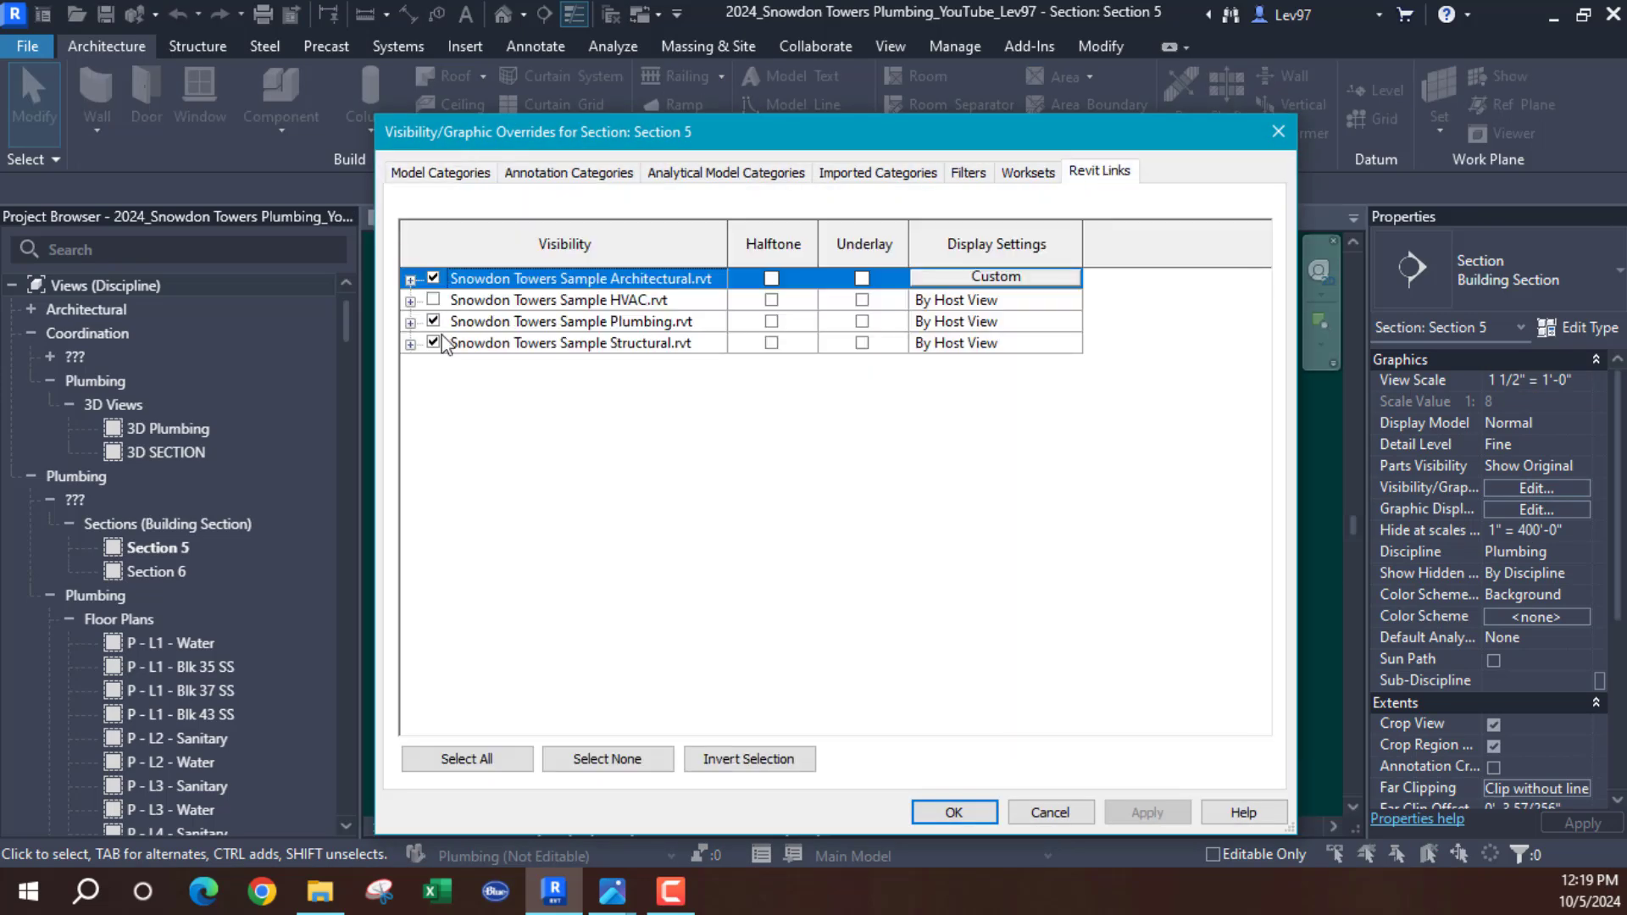
pyautogui.click(1072, 819)
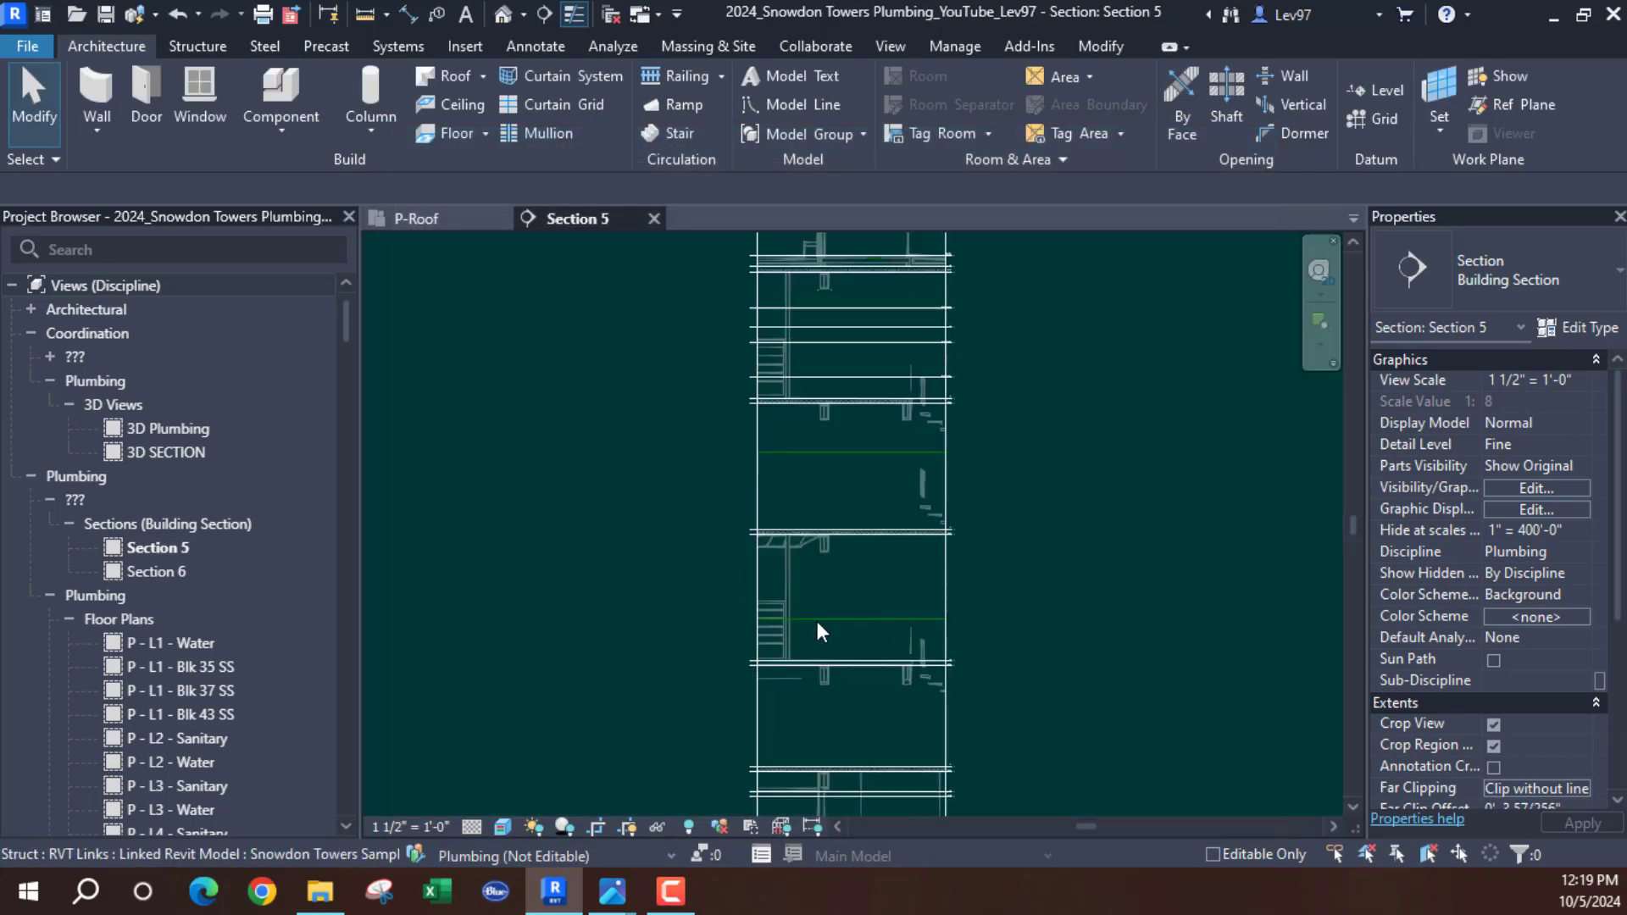
pyautogui.scroll(6, 817, 635)
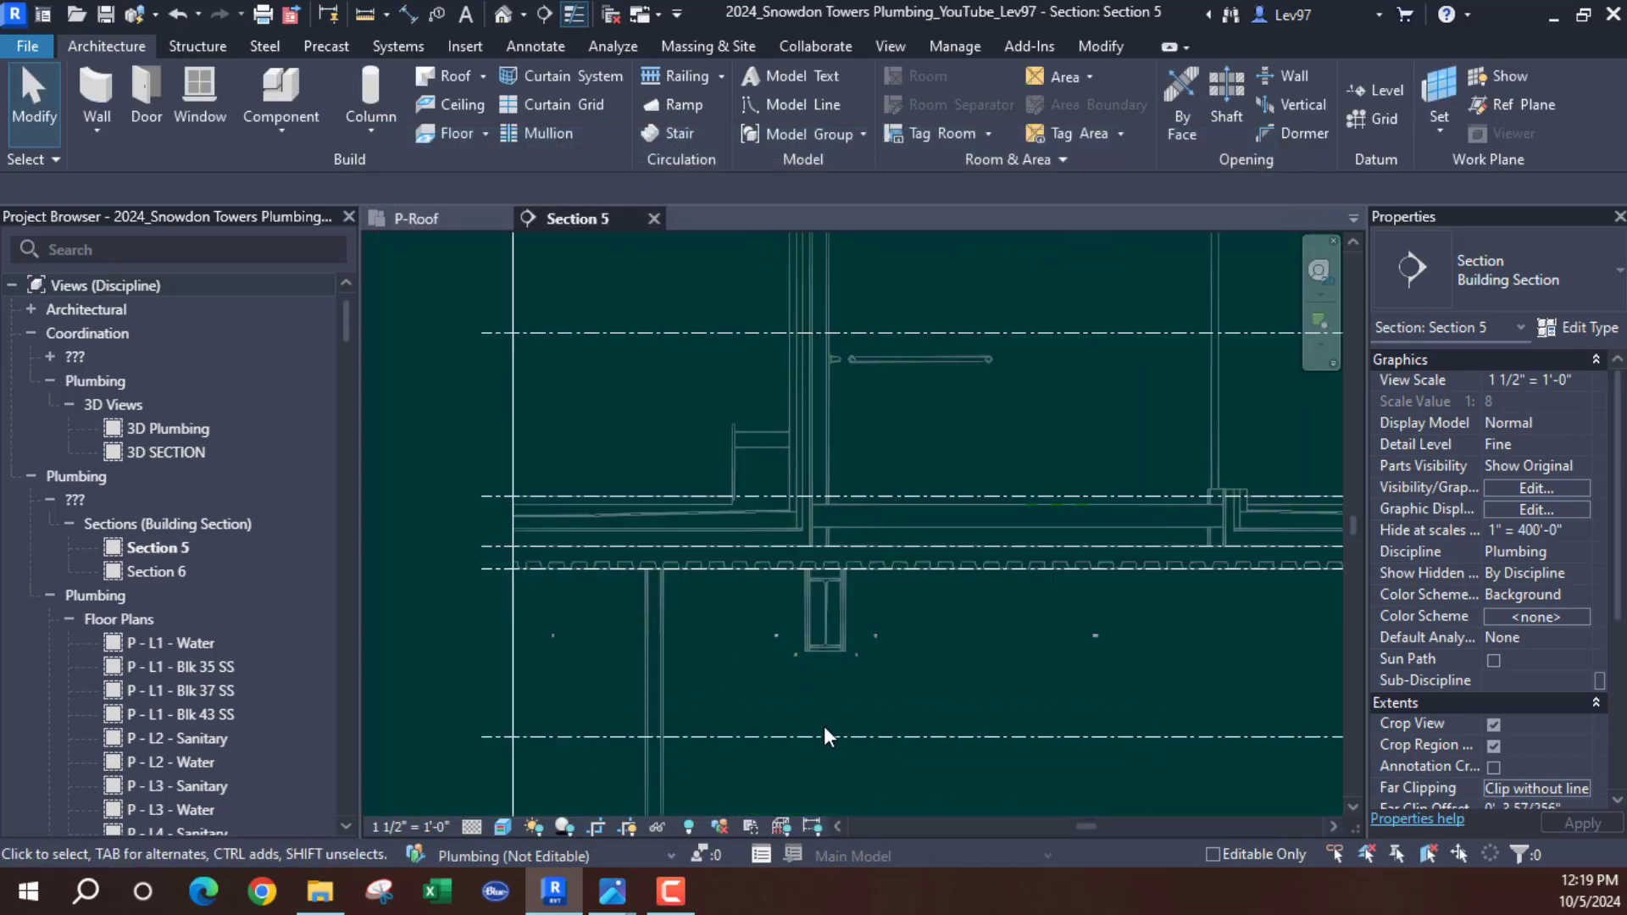
pyautogui.scroll(2, 897, 715)
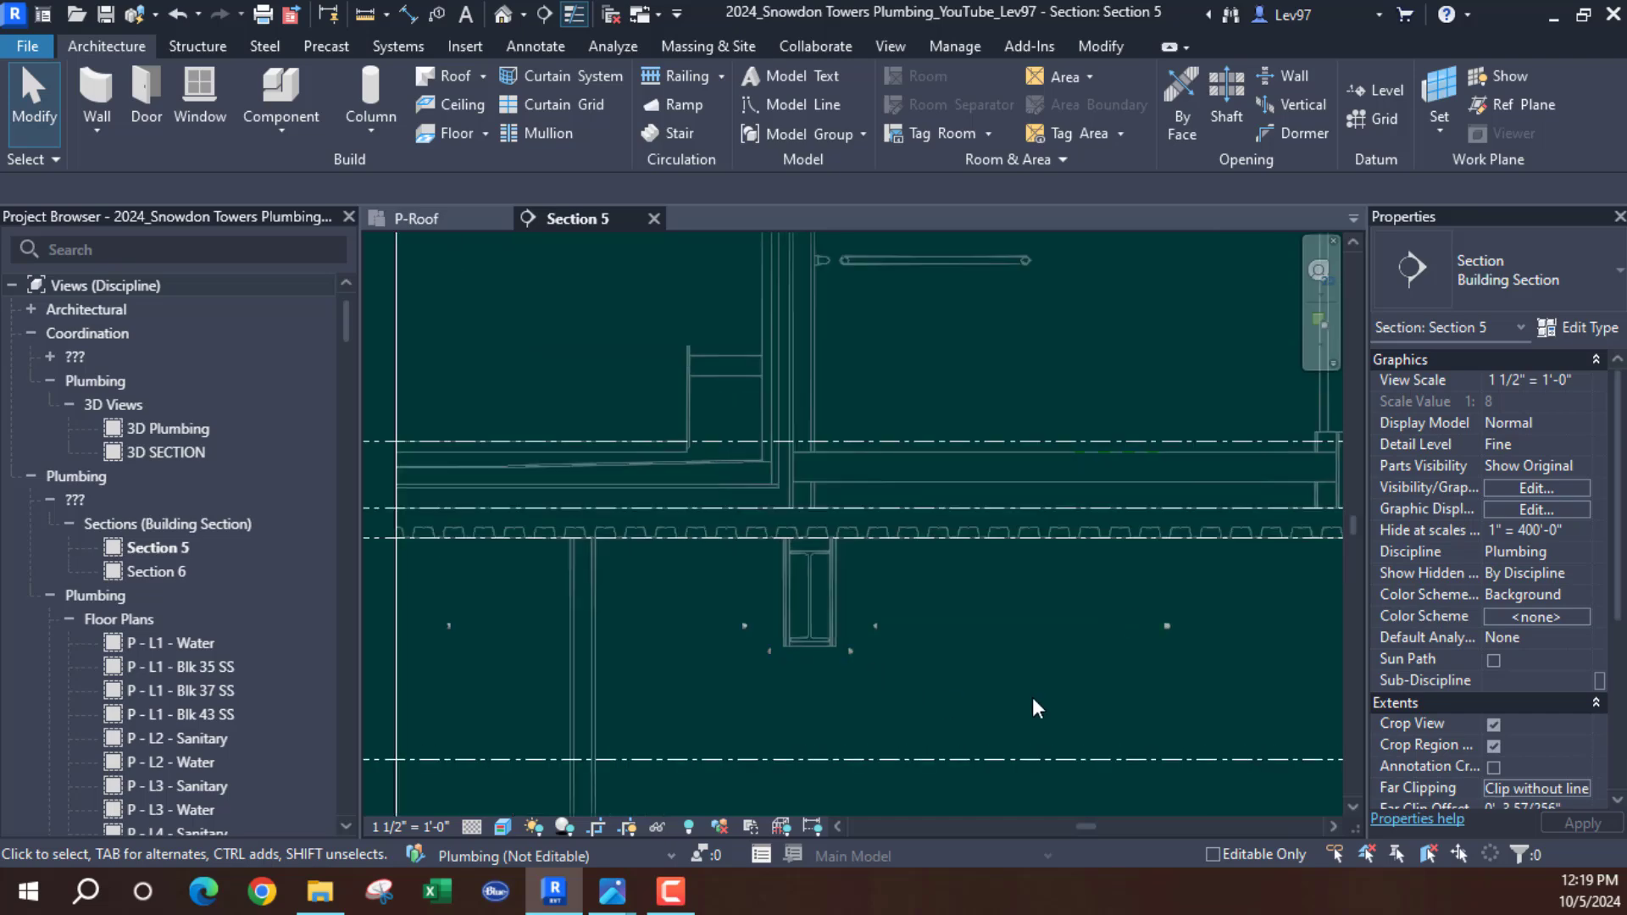
pyautogui.click(1535, 488)
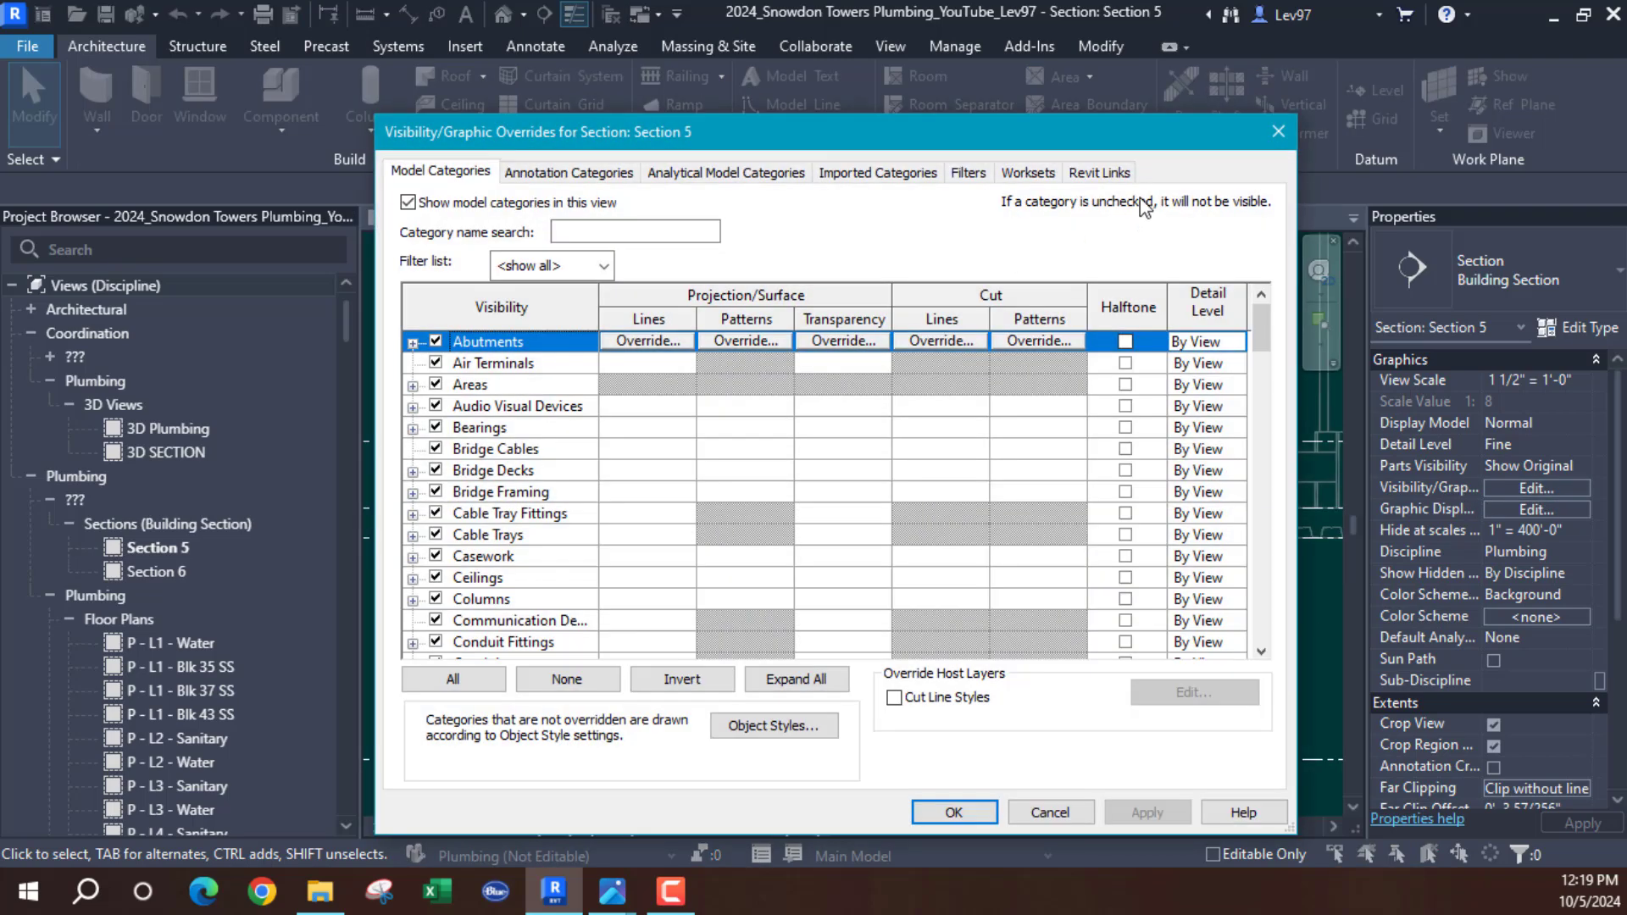
pyautogui.click(1109, 173)
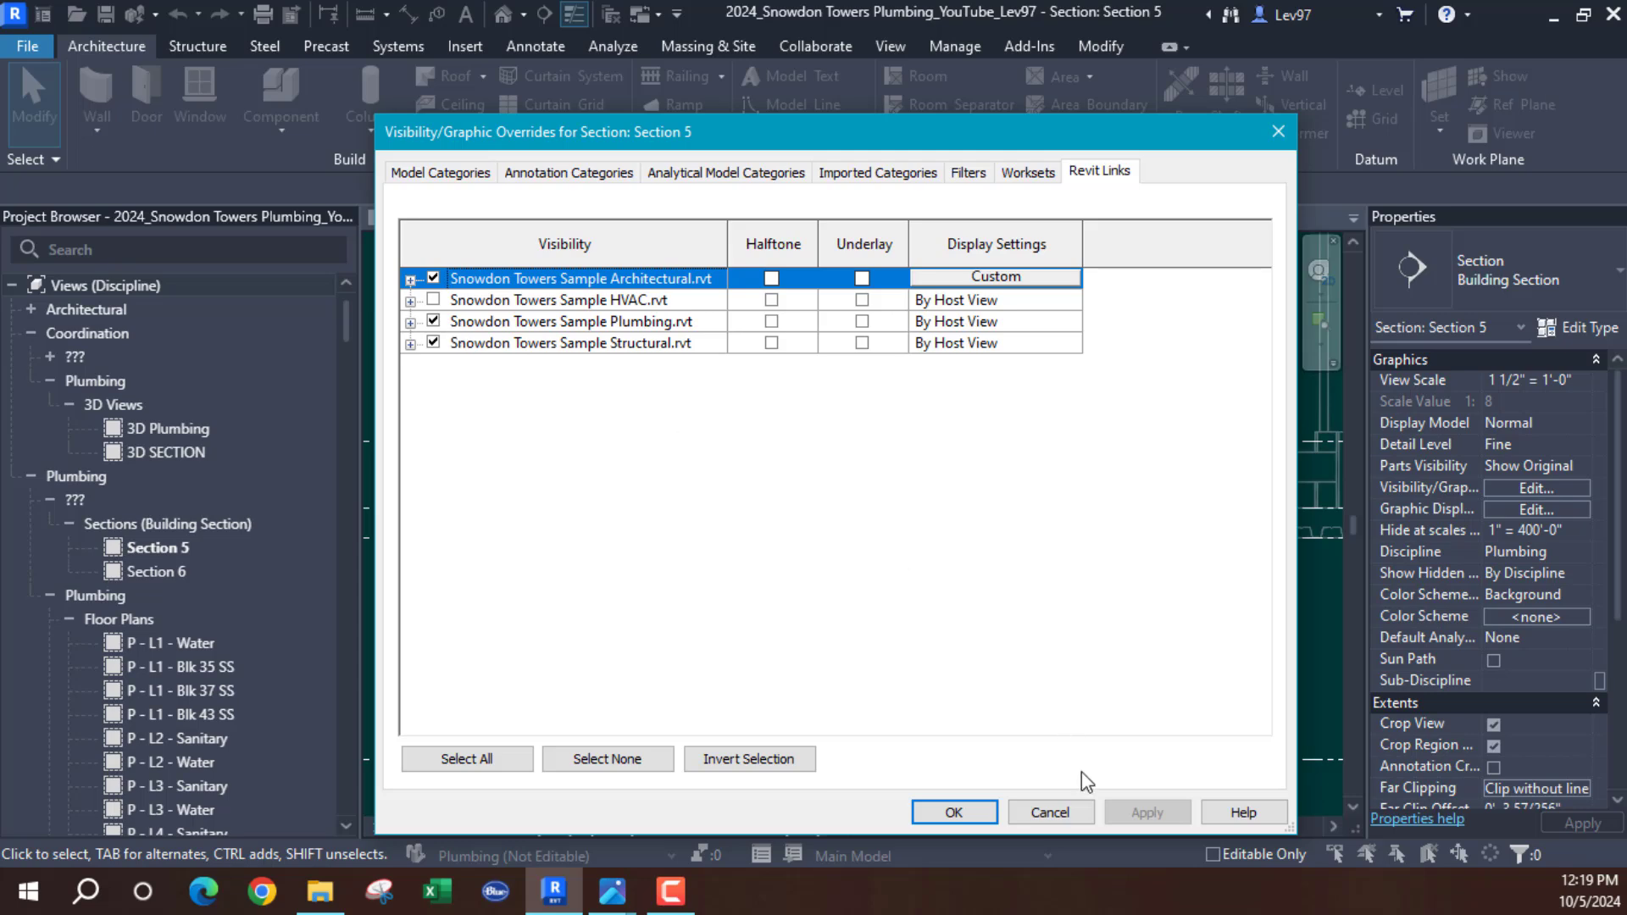
pyautogui.click(1051, 812)
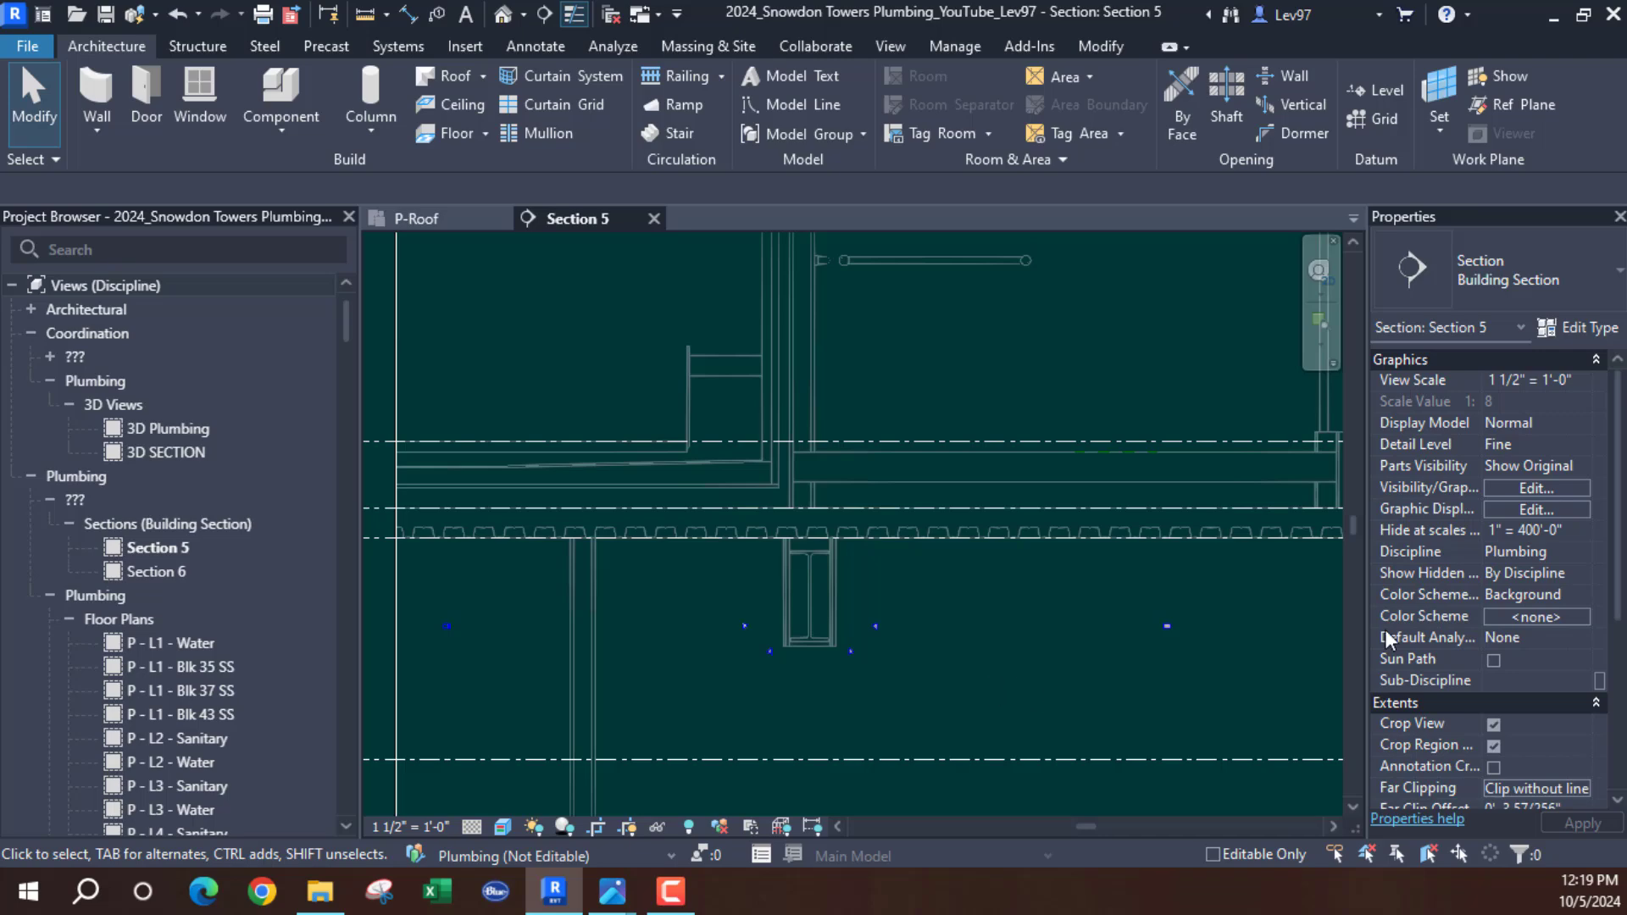
# Set the display settings and model categories of the Snowdon Towers Sample Plumbing.rvt link to Custom for Section 5
pyautogui.click(1523, 490)
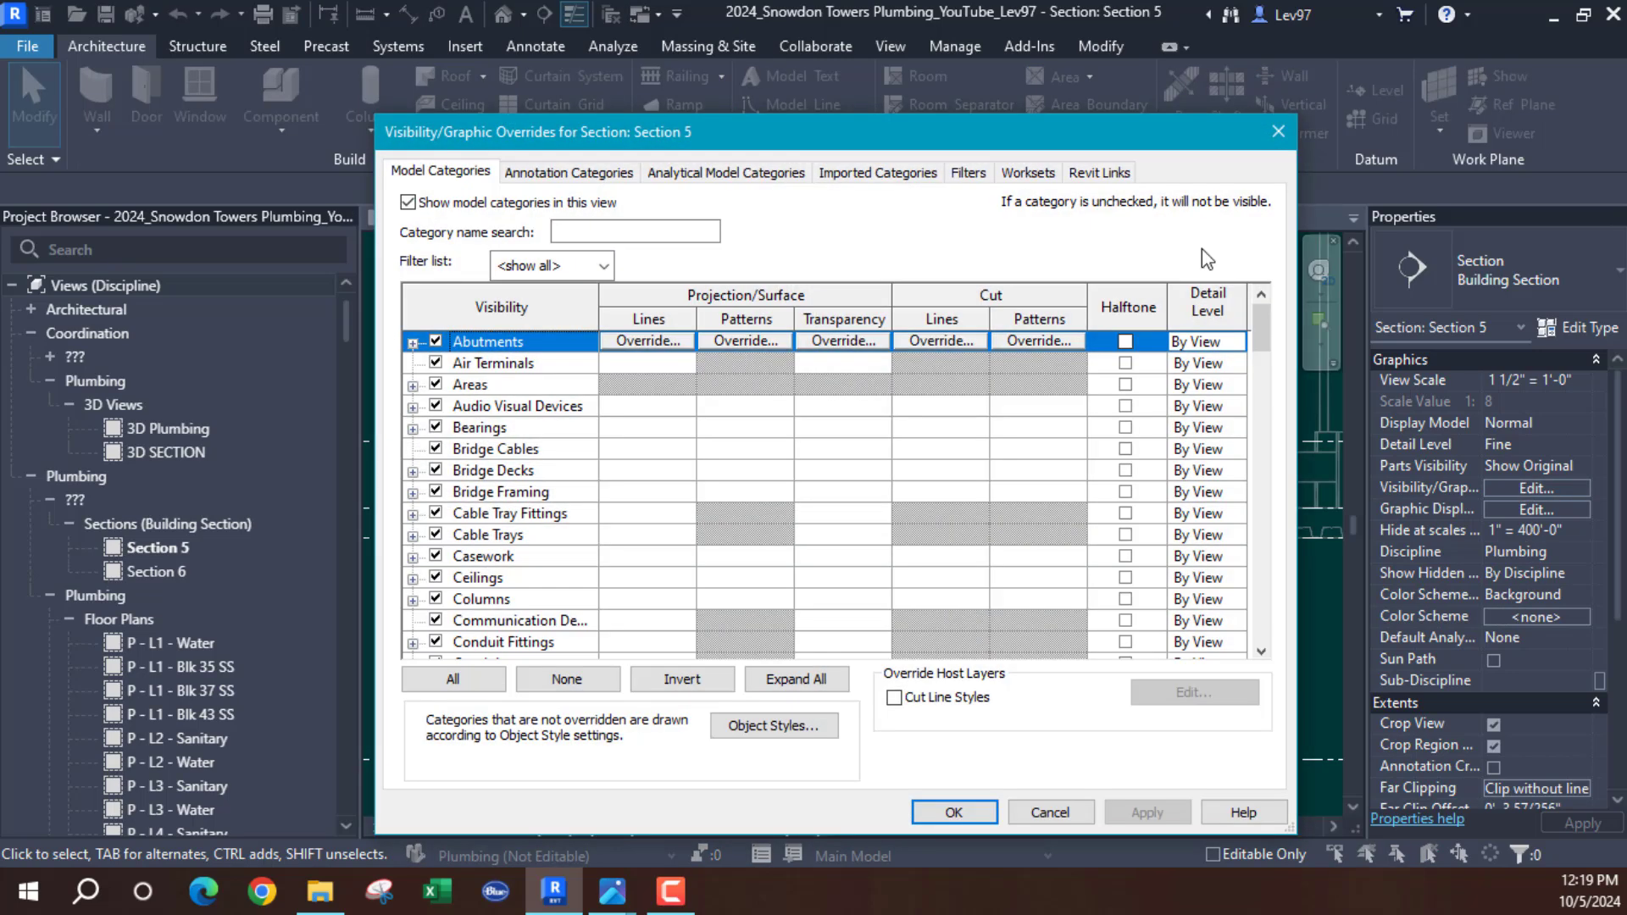
pyautogui.click(1100, 174)
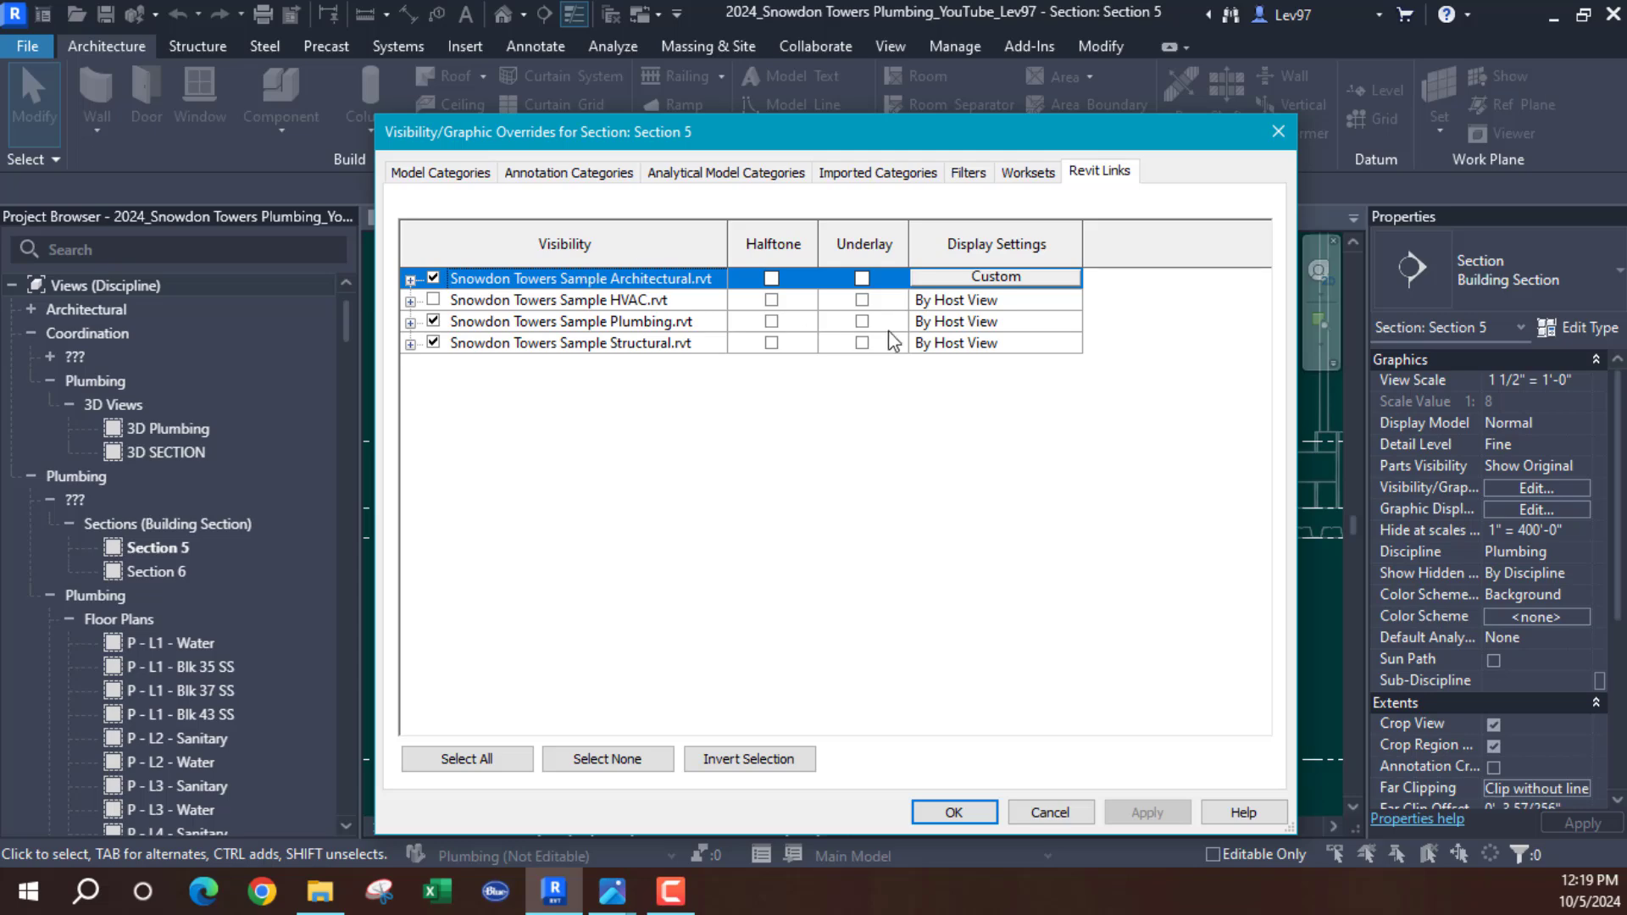
pyautogui.click(957, 329)
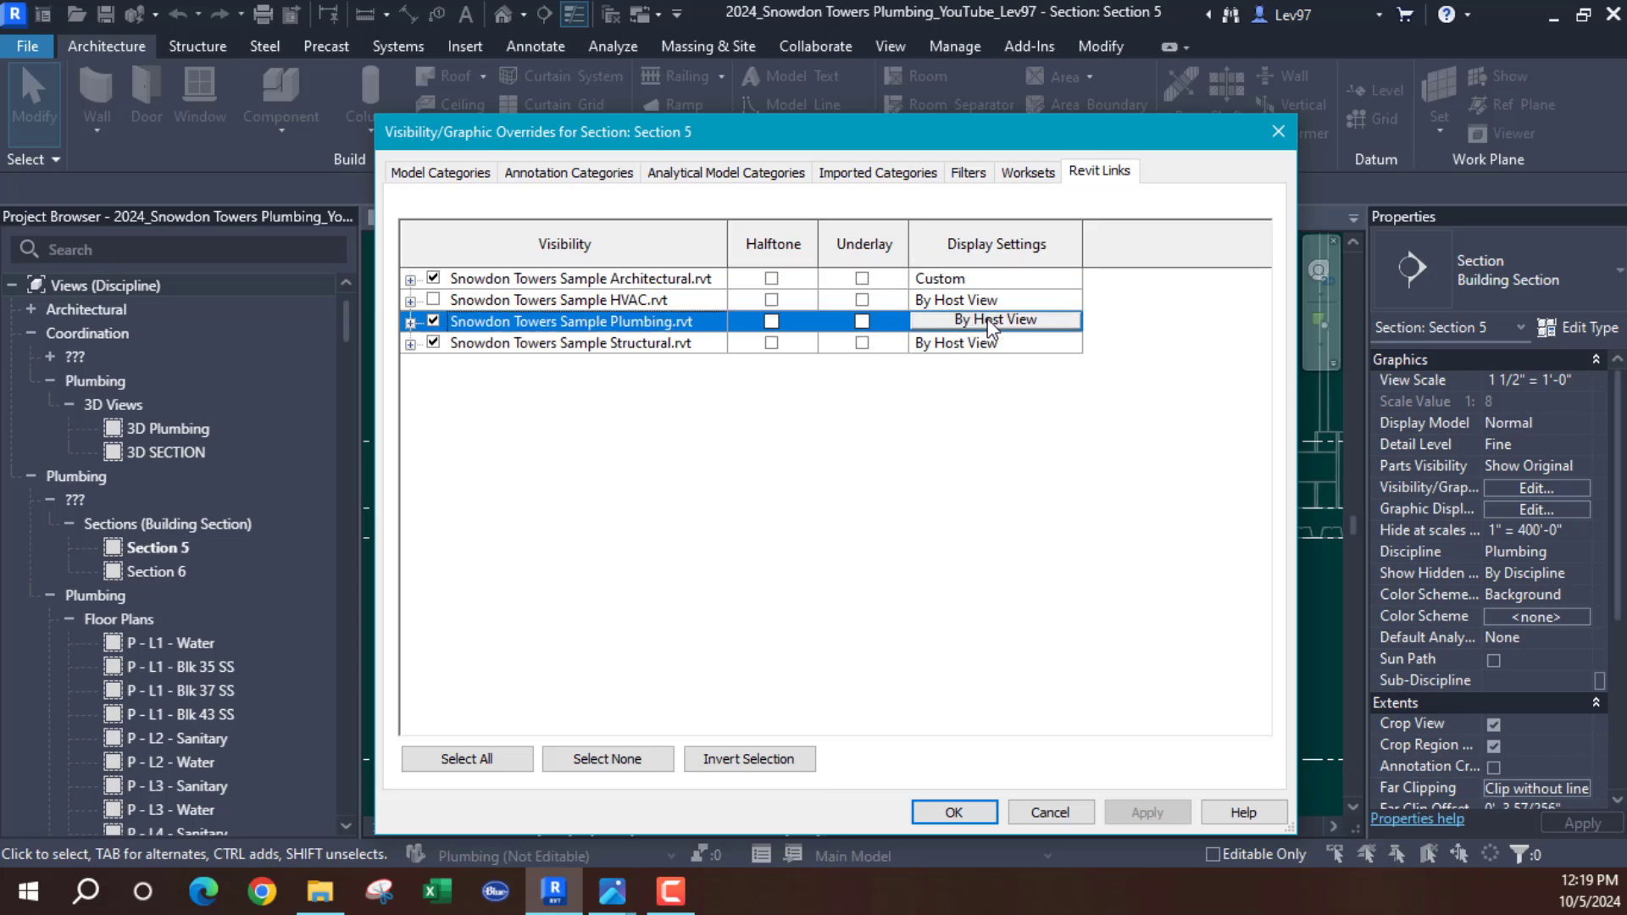
pyautogui.click(962, 324)
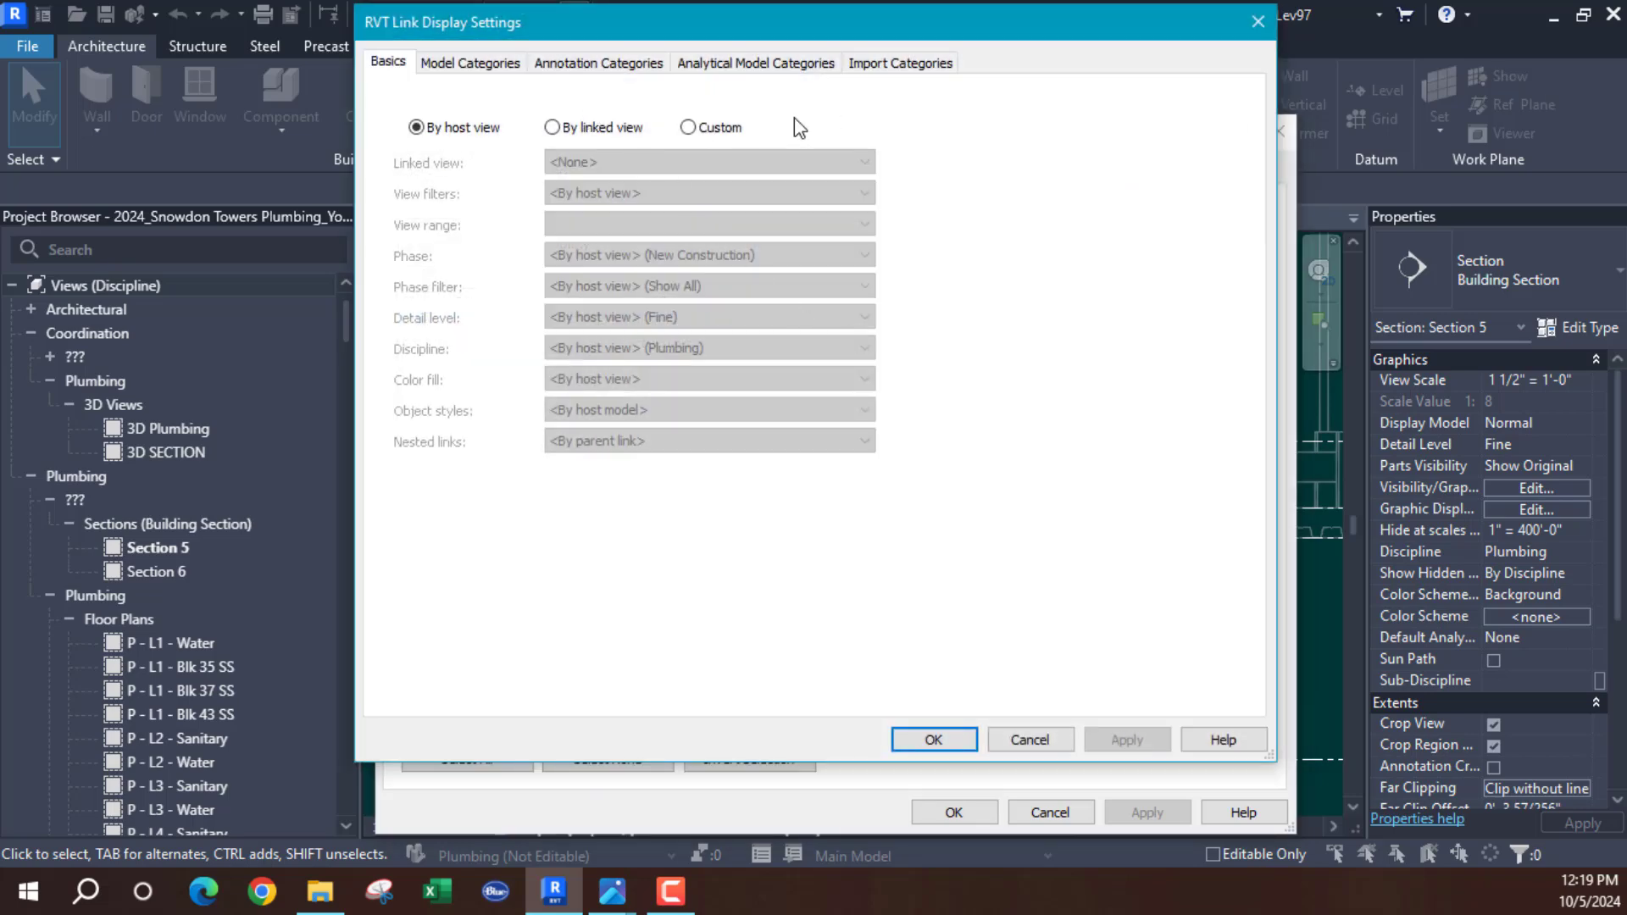
pyautogui.click(688, 127)
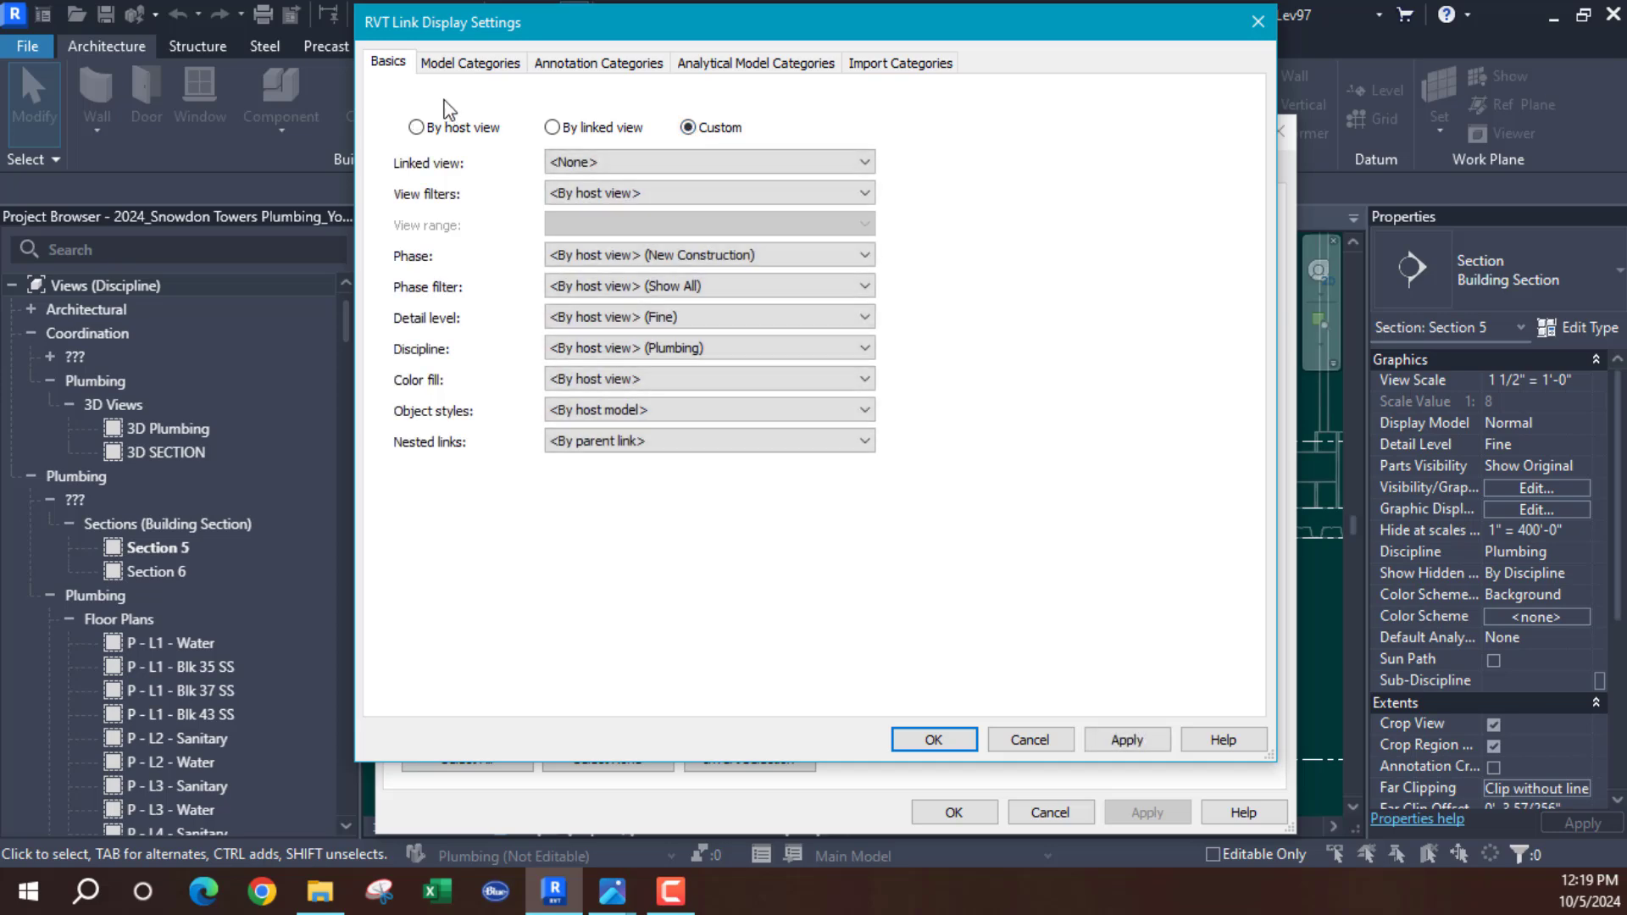
pyautogui.click(489, 68)
pyautogui.click(732, 98)
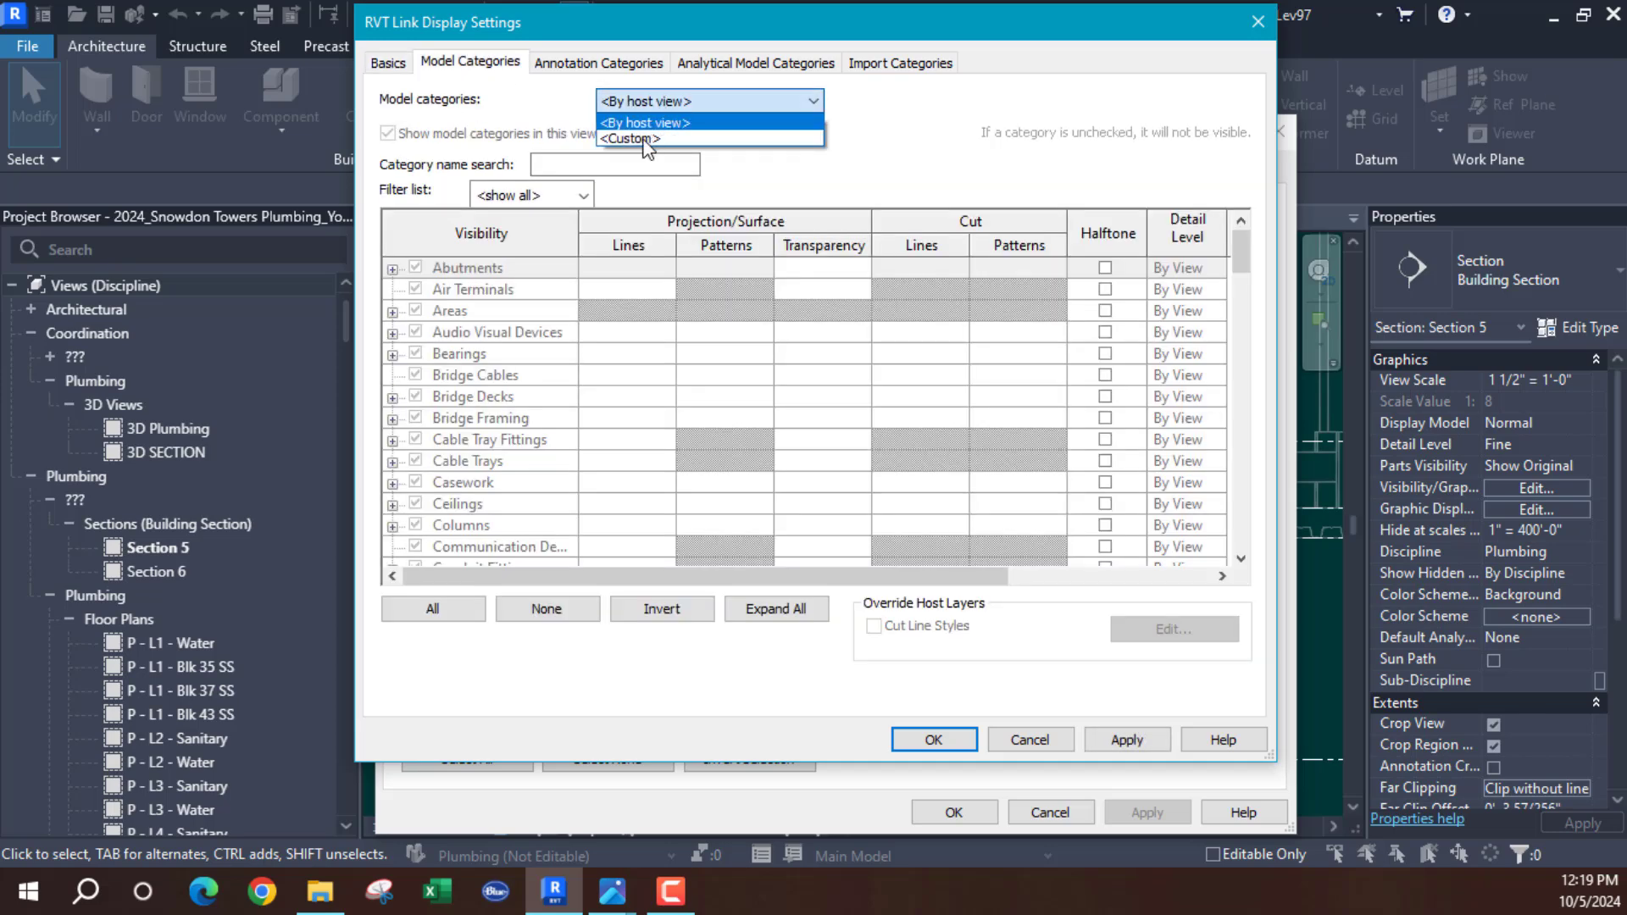
pyautogui.click(646, 139)
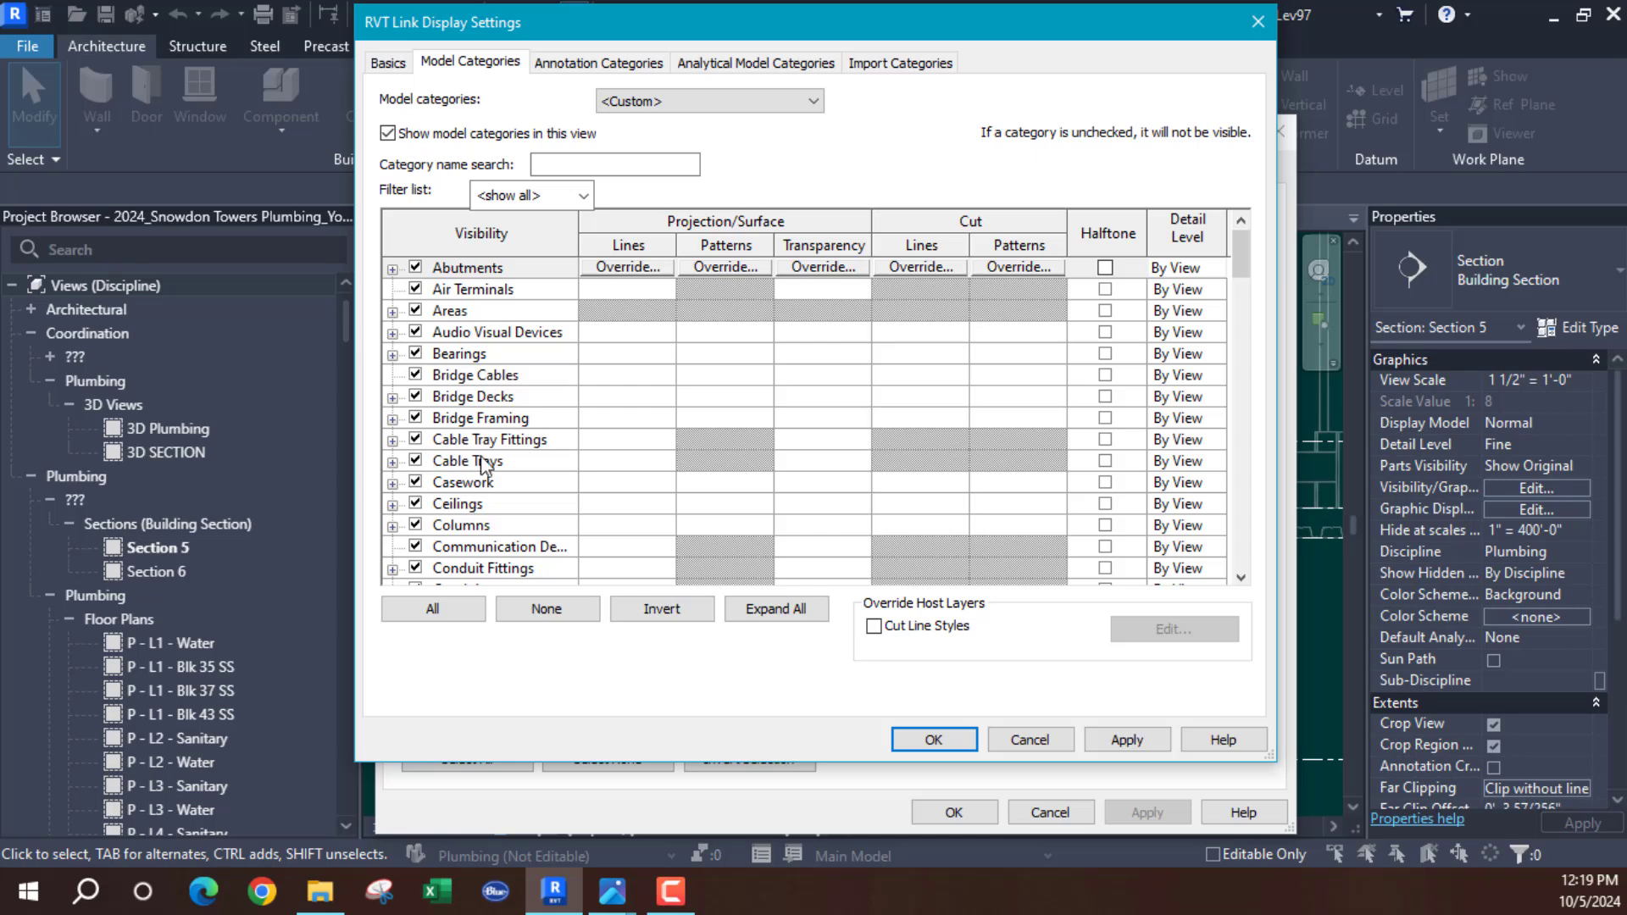
# Turn on the Pipes category for the linked plumbing model and apply the Section 5 visibility overrides
pyautogui.click(485, 464)
pyautogui.press('p')
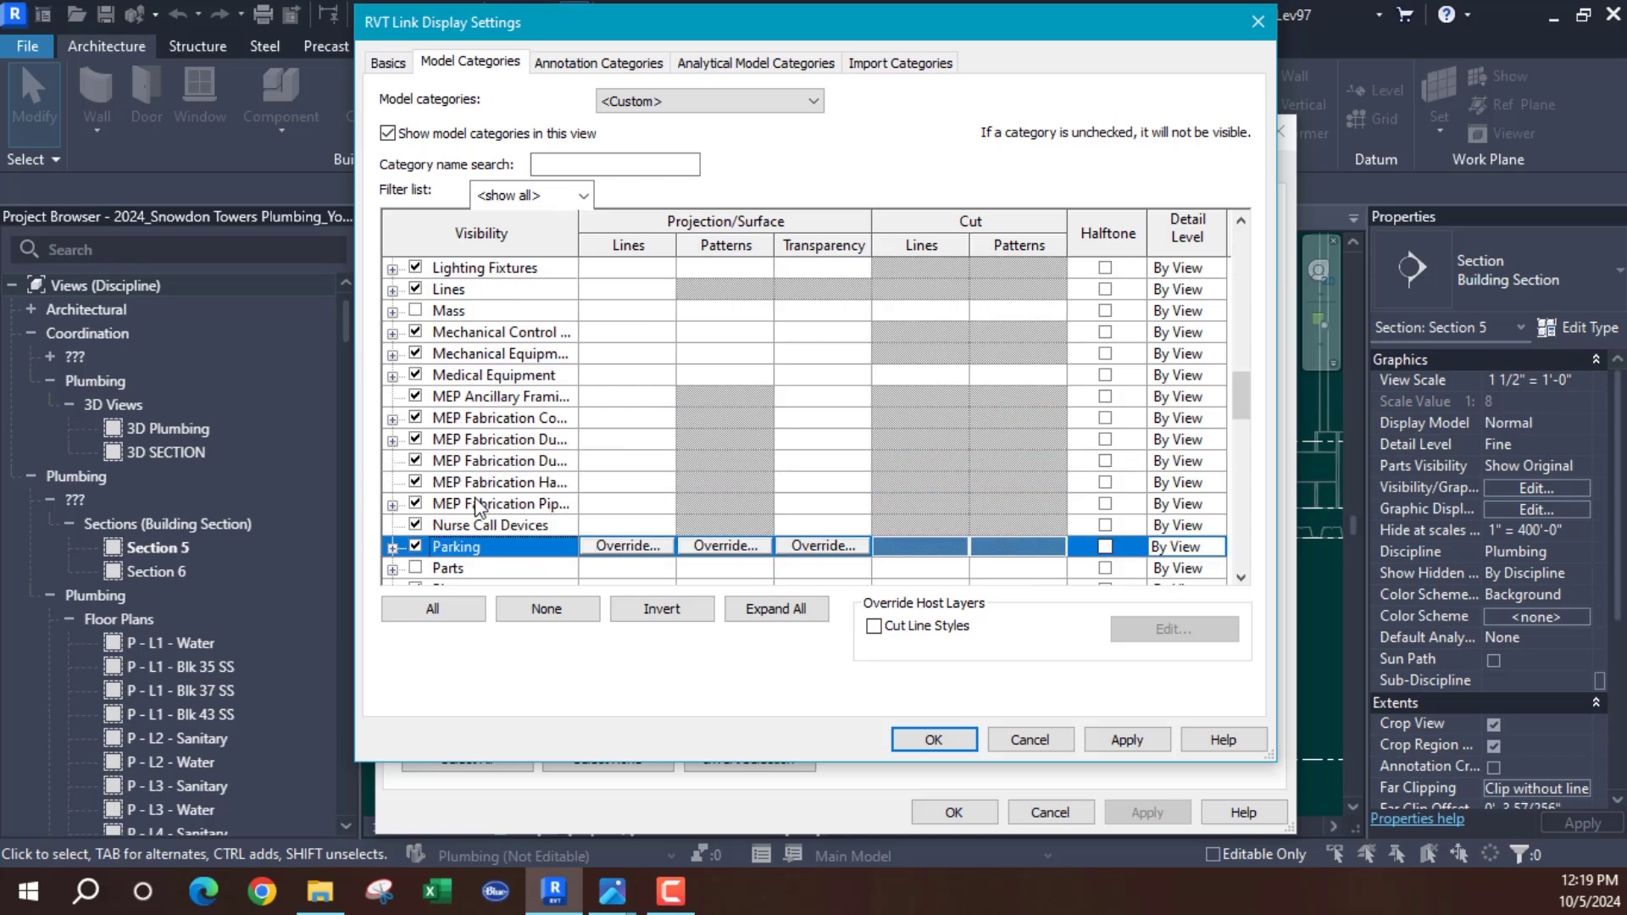
pyautogui.scroll(-3, 496, 507)
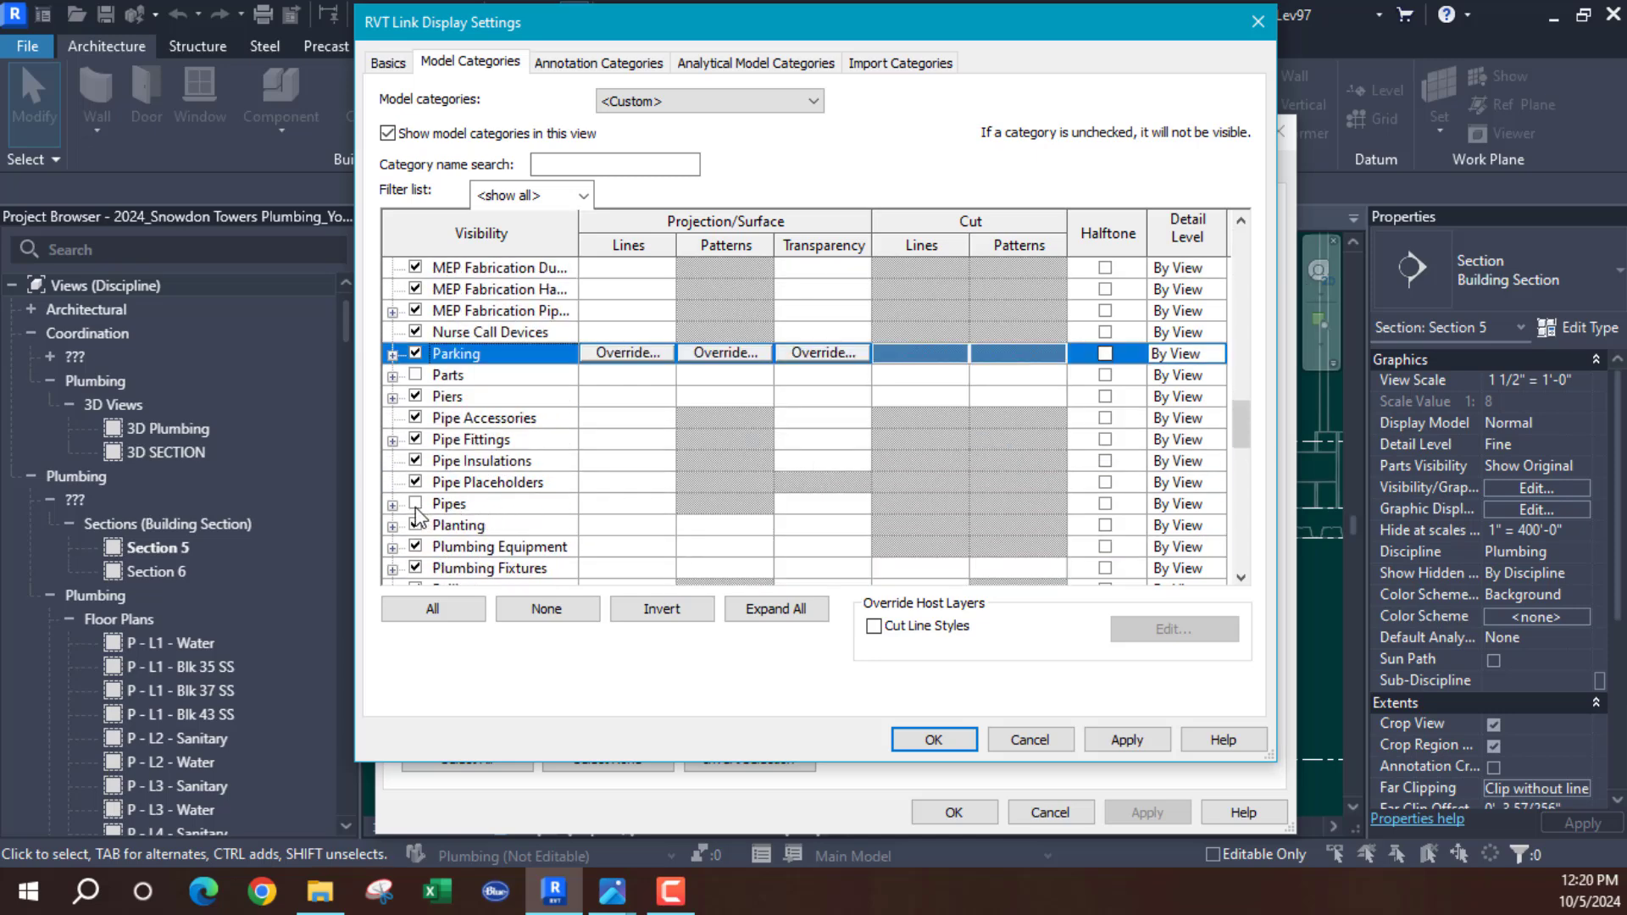
pyautogui.click(415, 504)
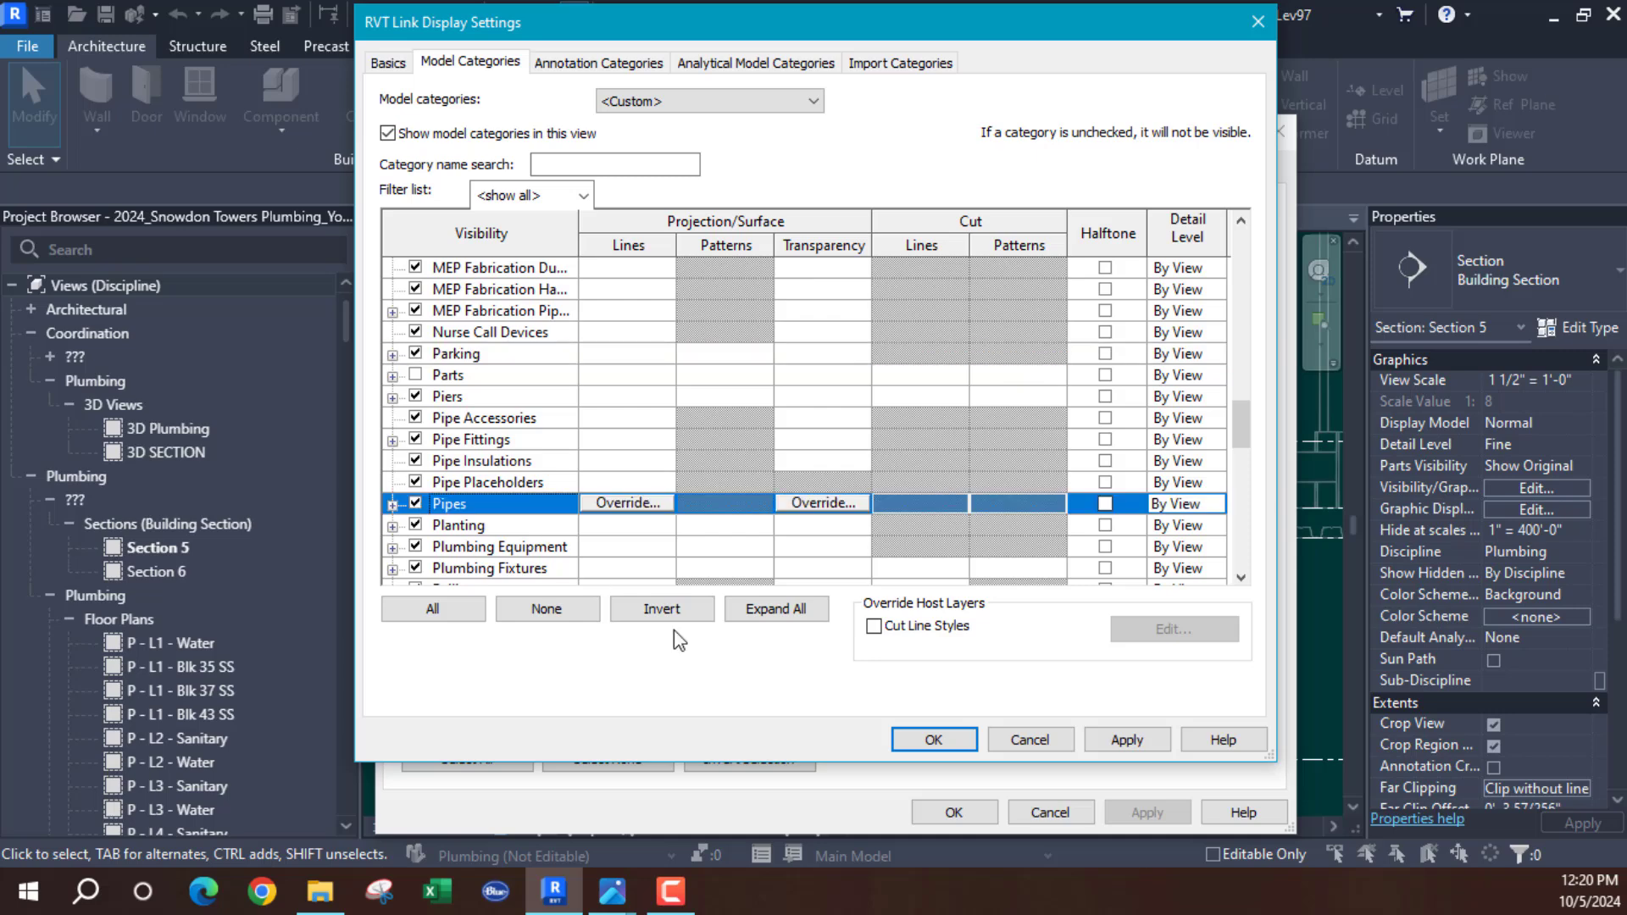
pyautogui.click(934, 740)
pyautogui.click(924, 811)
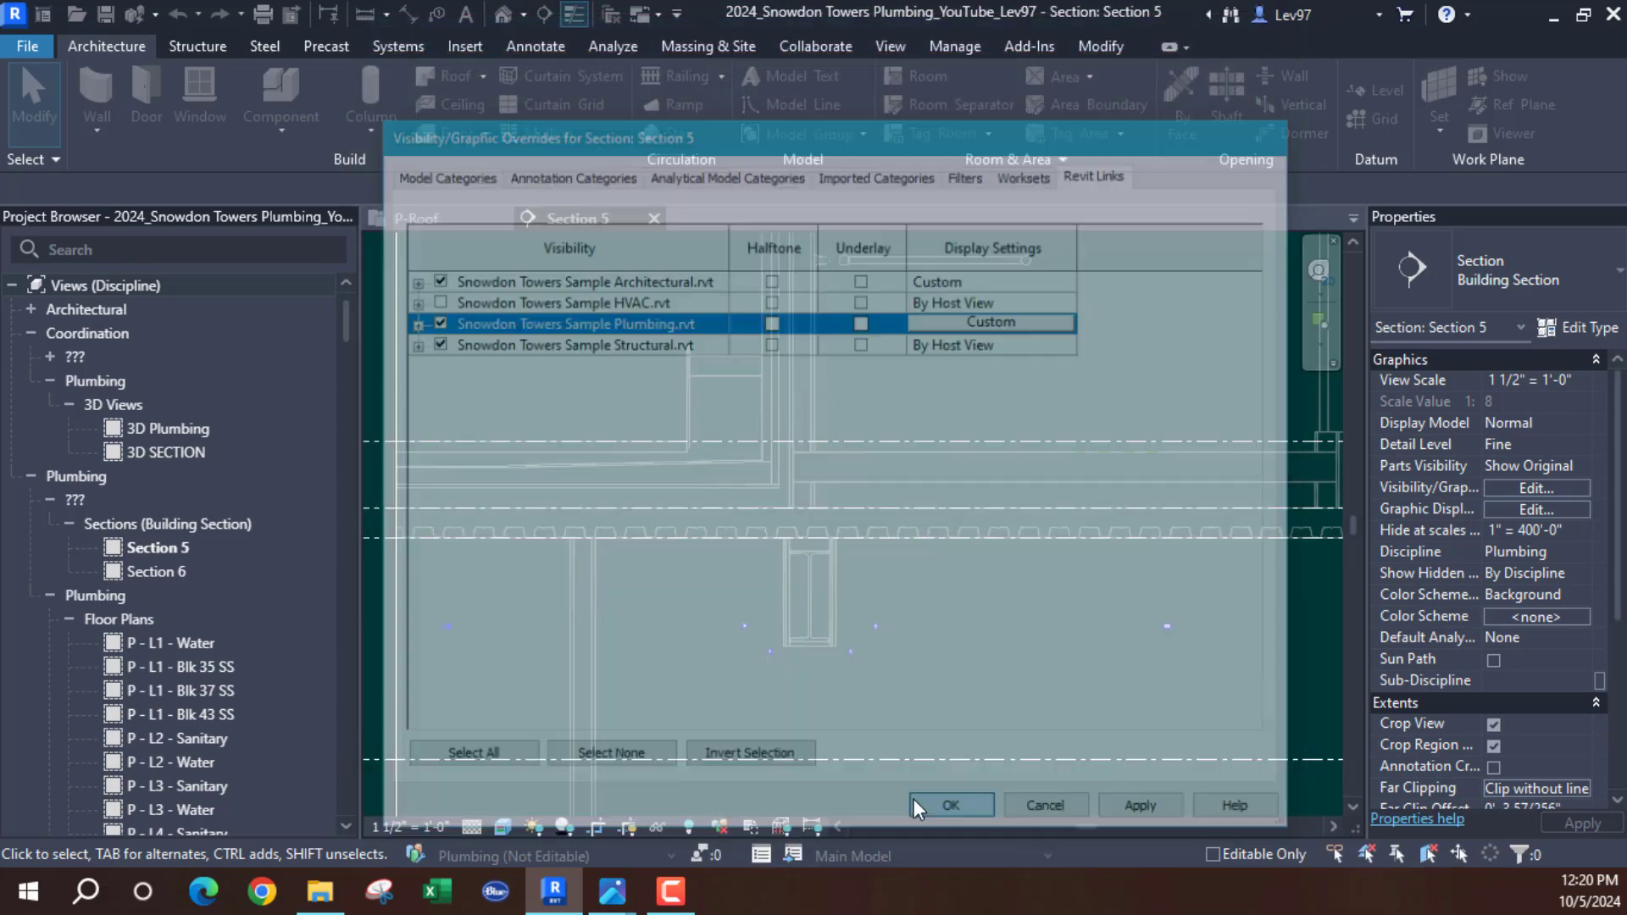
# Examine how the linked pipe passes the steel beam in Section 5, comparing its location with the P-Roof plan
pyautogui.scroll(3, 873, 680)
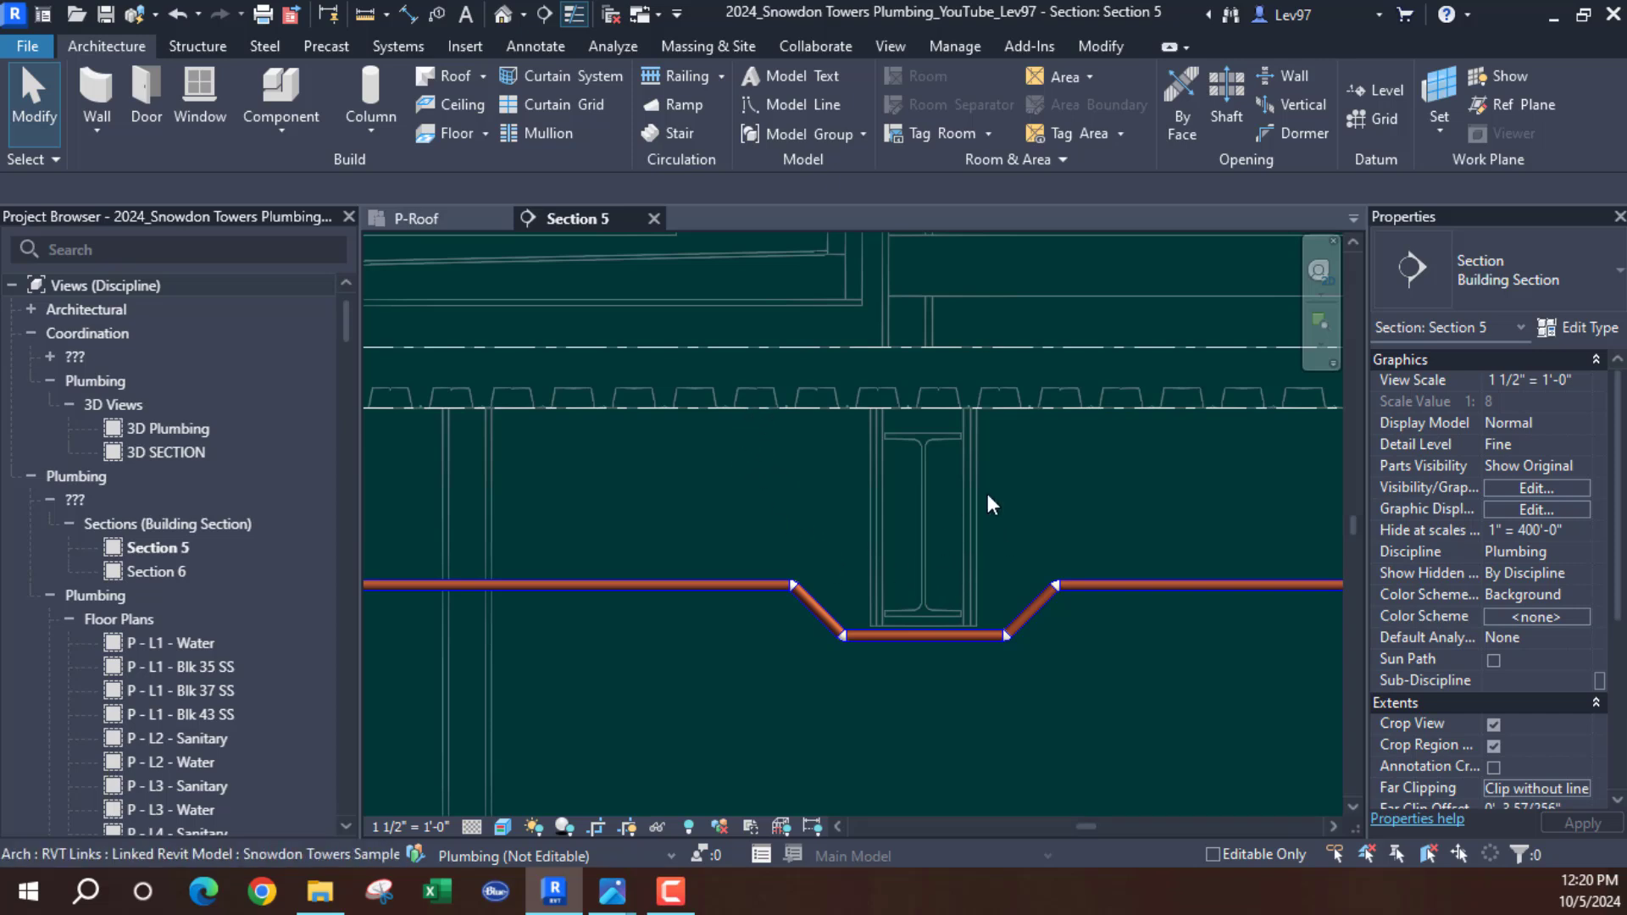
pyautogui.moveTo(965, 567); pyautogui.dragTo(843, 645, button='middle')
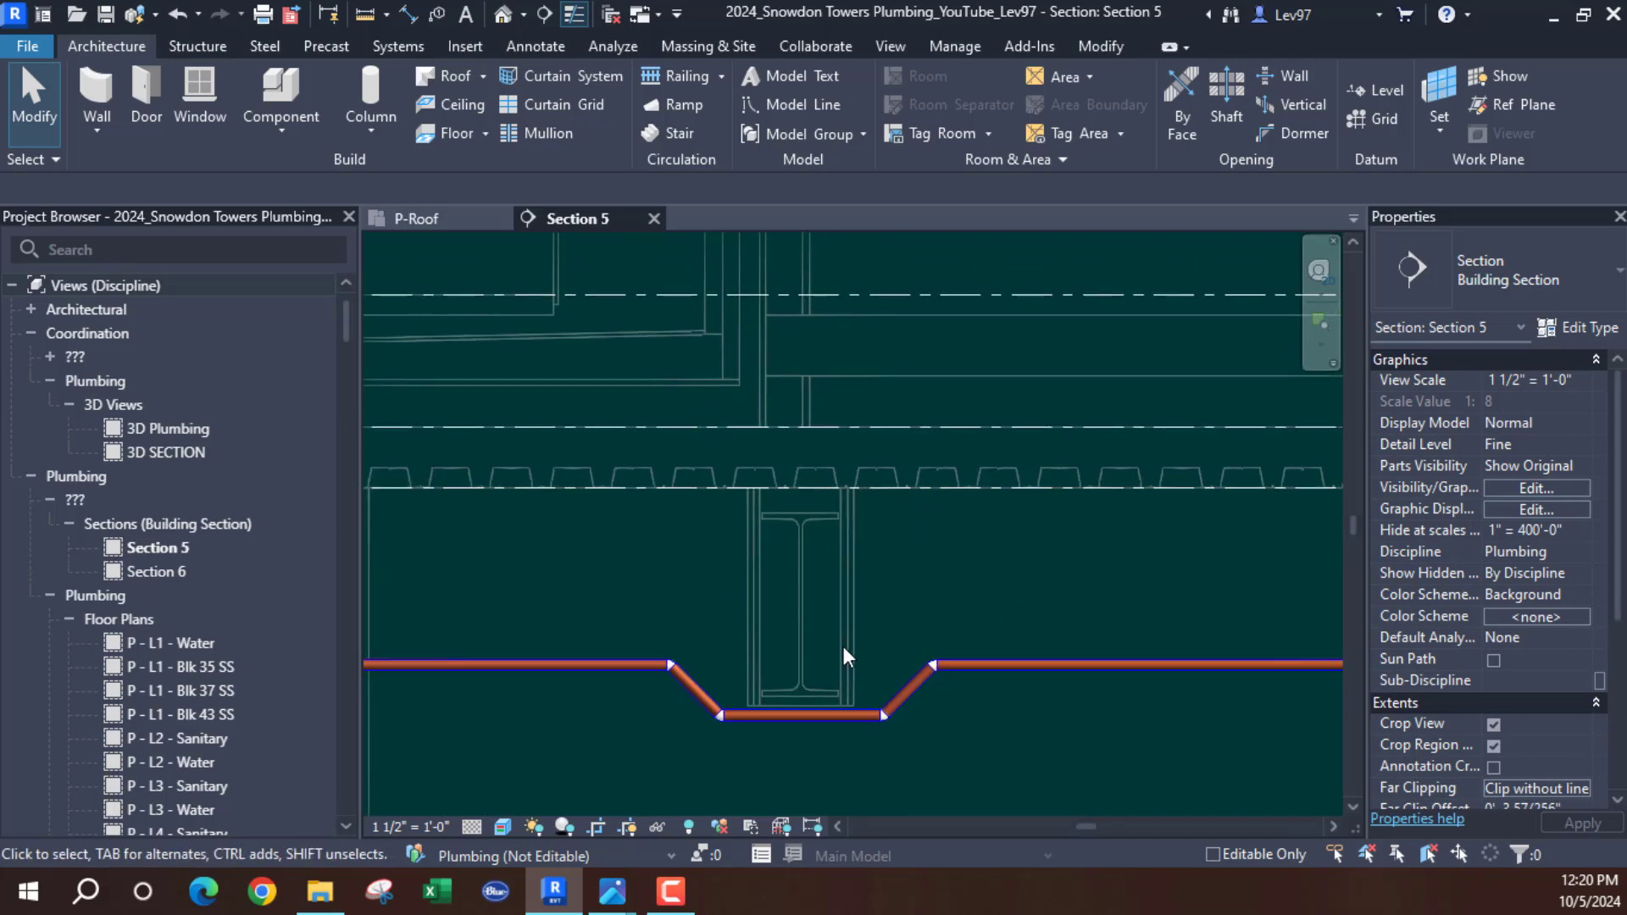
pyautogui.scroll(-1, 912, 657)
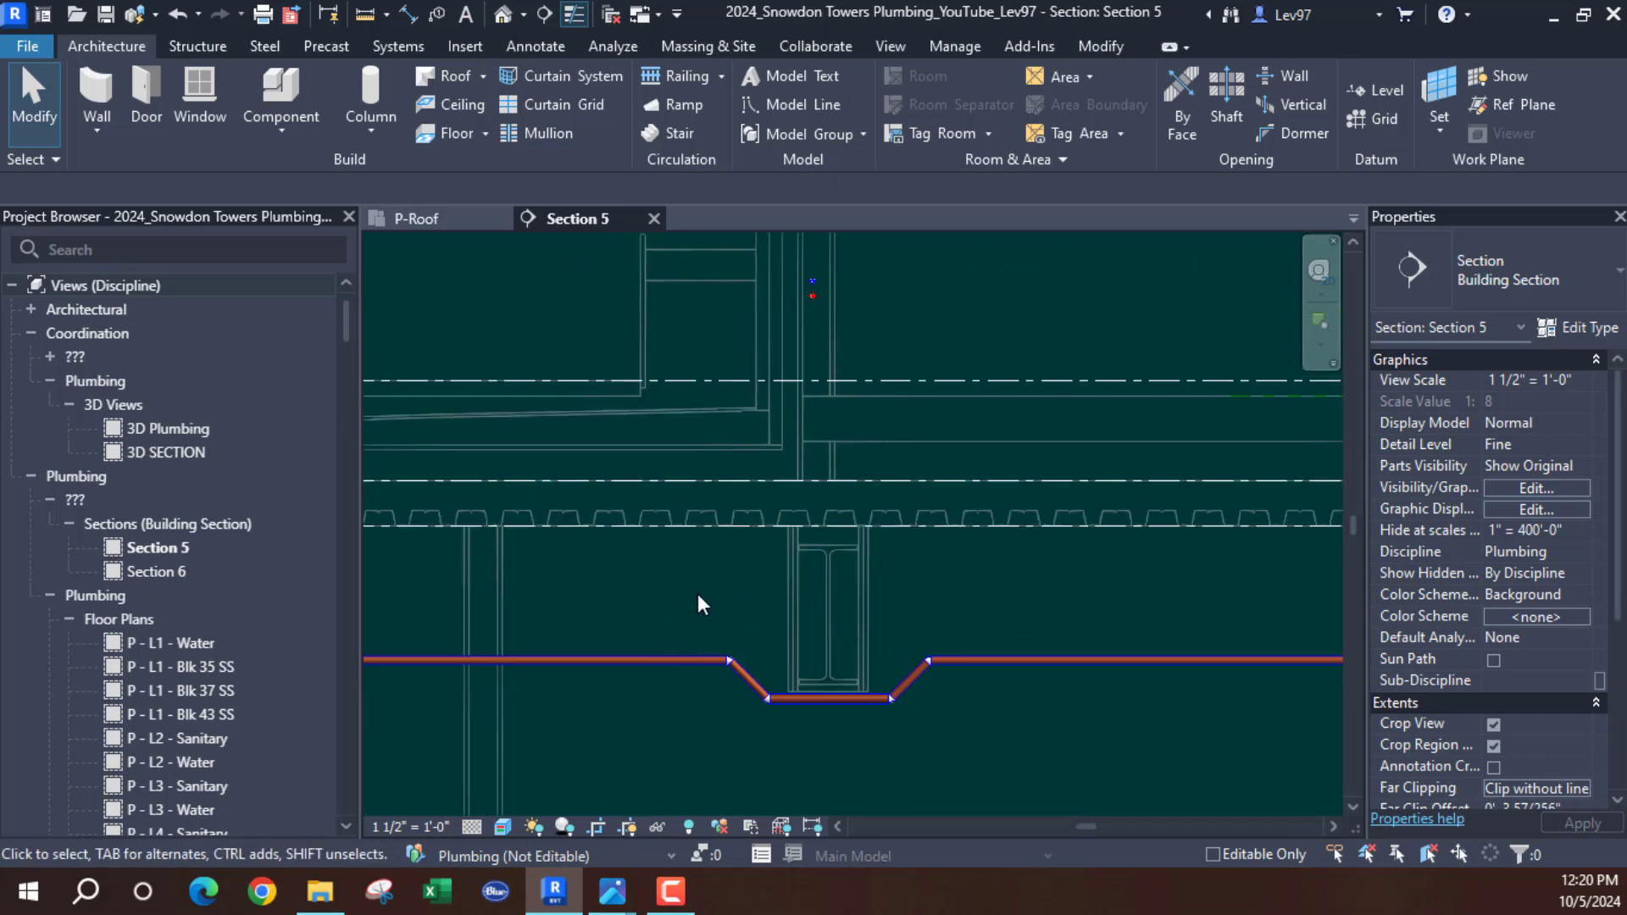
pyautogui.moveTo(700, 596); pyautogui.dragTo(849, 613, button='middle')
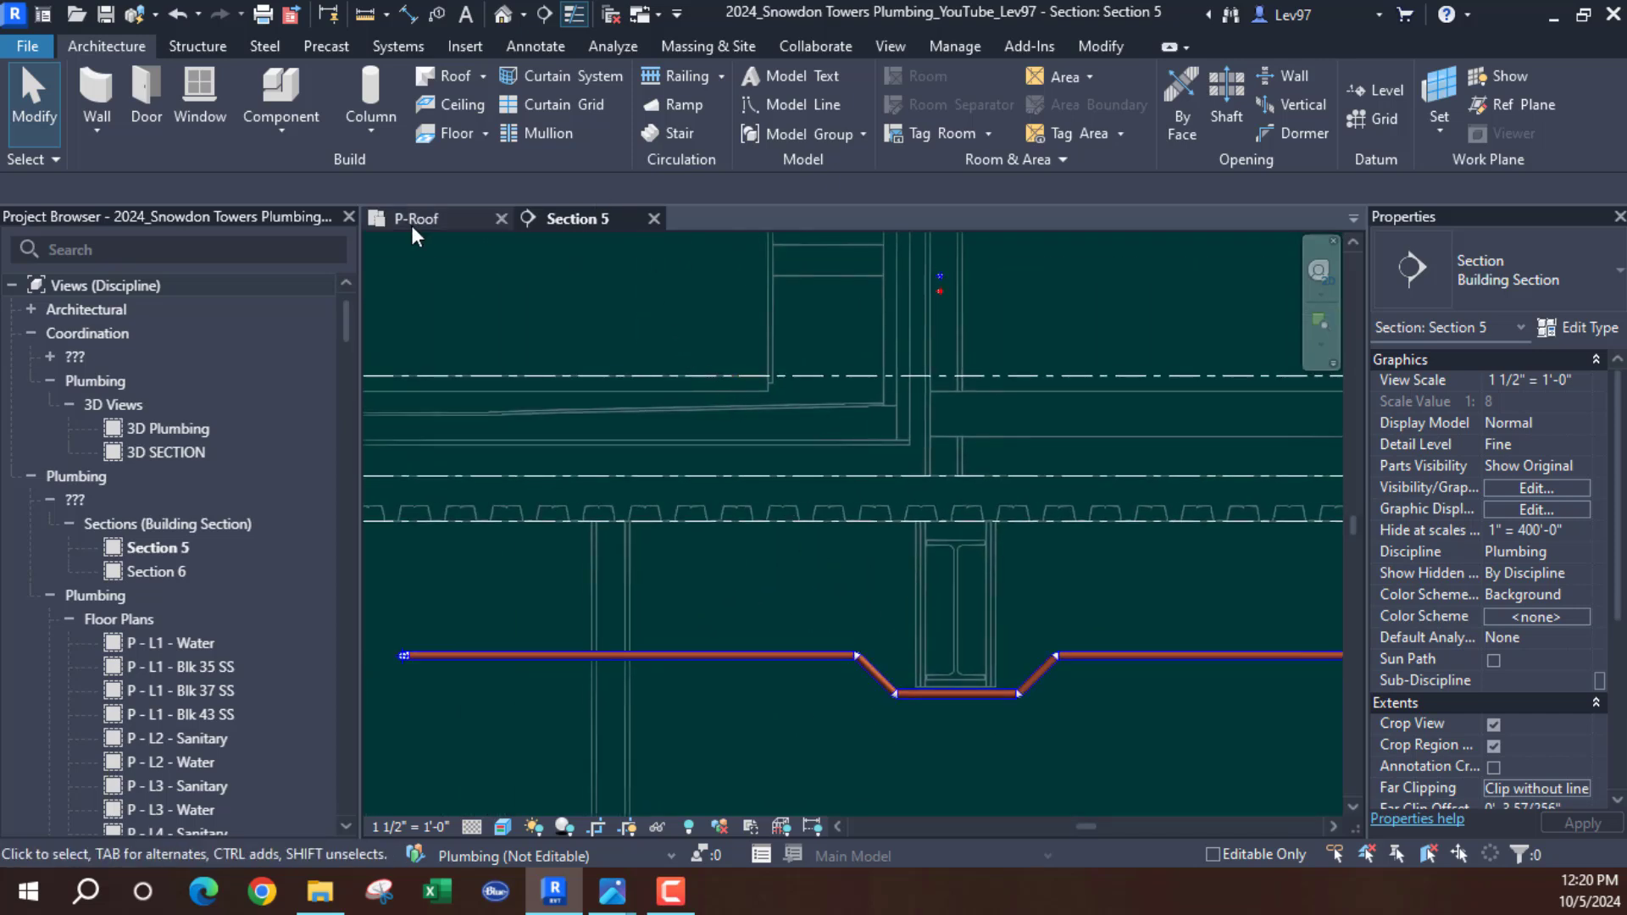
pyautogui.click(464, 217)
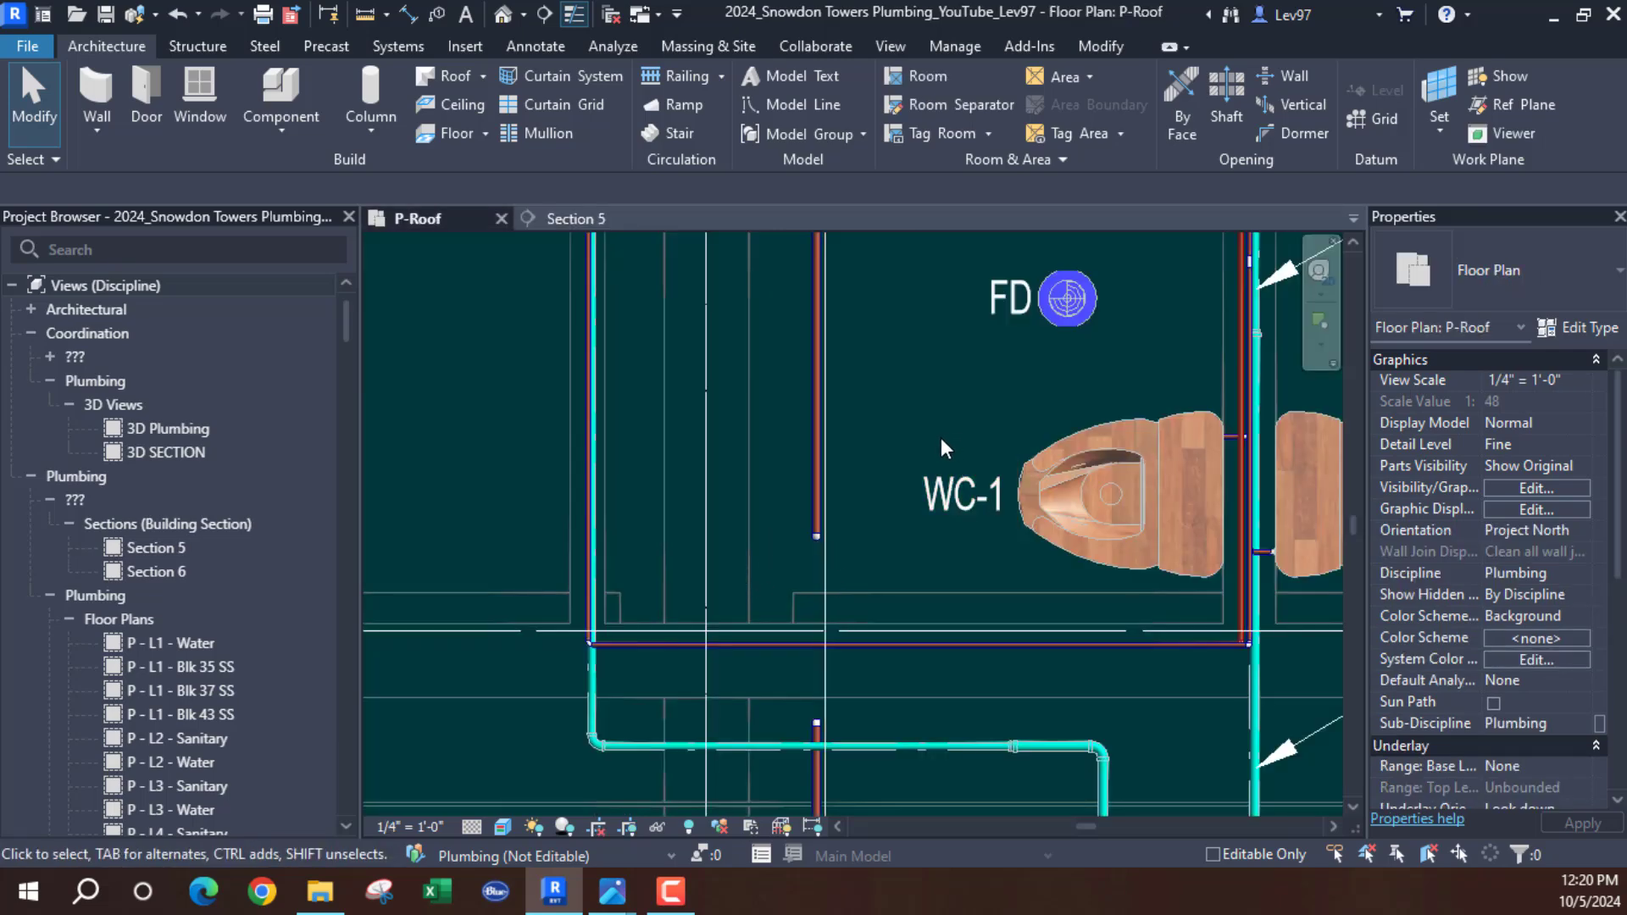
pyautogui.click(571, 220)
pyautogui.moveTo(815, 574); pyautogui.dragTo(698, 458, button='middle')
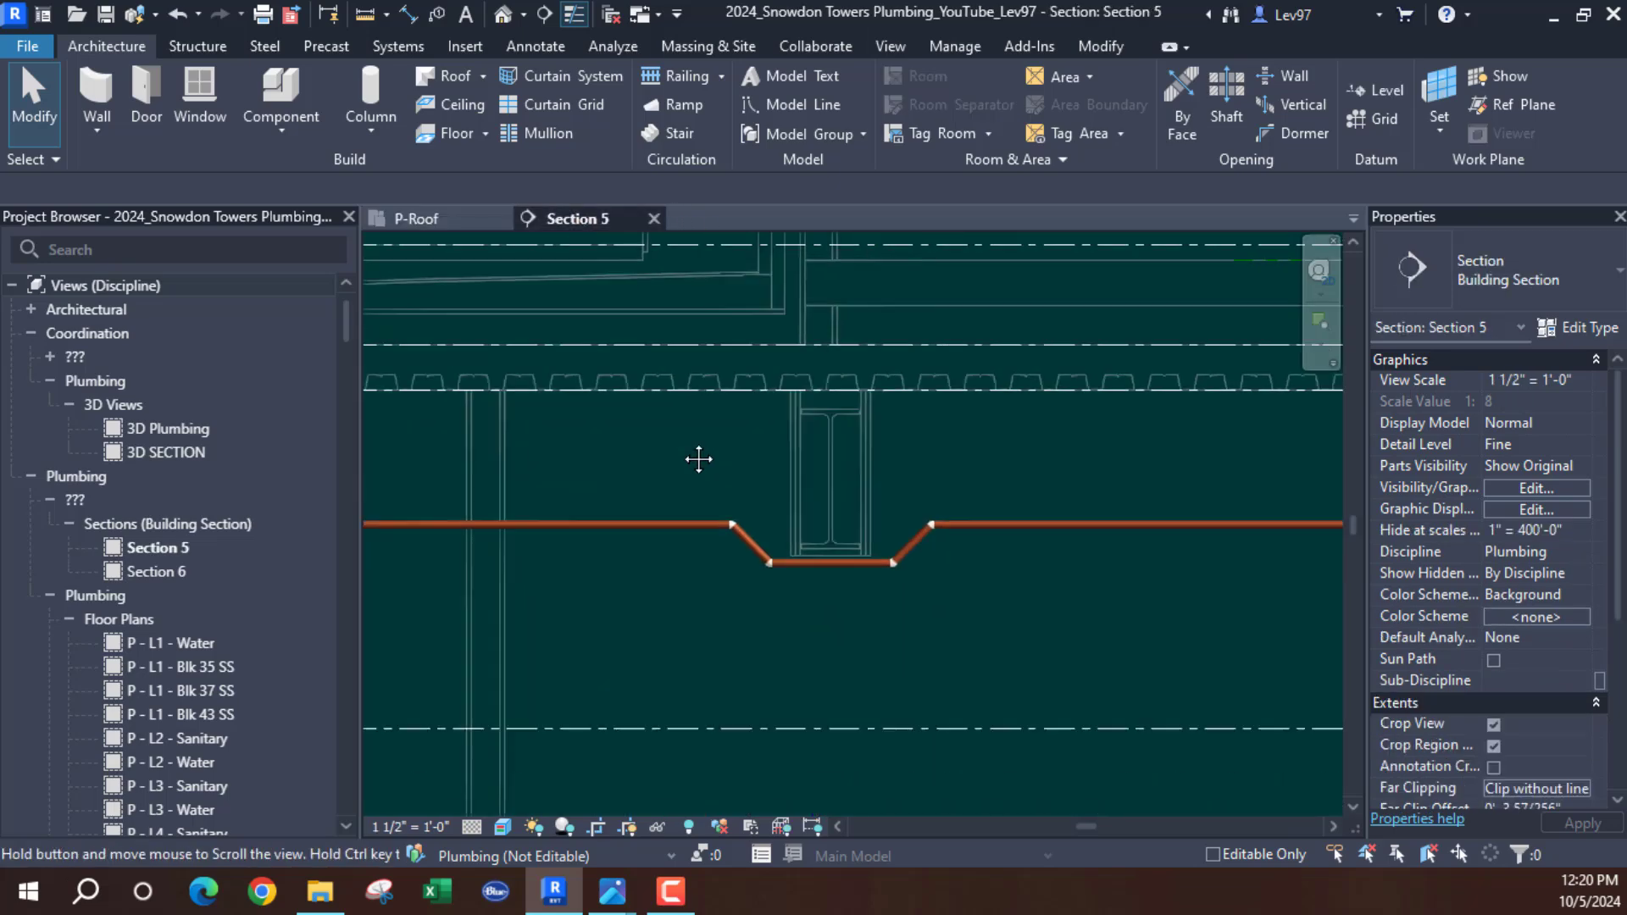
pyautogui.scroll(2, 908, 458)
pyautogui.moveTo(908, 457); pyautogui.dragTo(944, 476, button='middle')
pyautogui.moveTo(906, 546); pyautogui.dragTo(948, 483, button='middle')
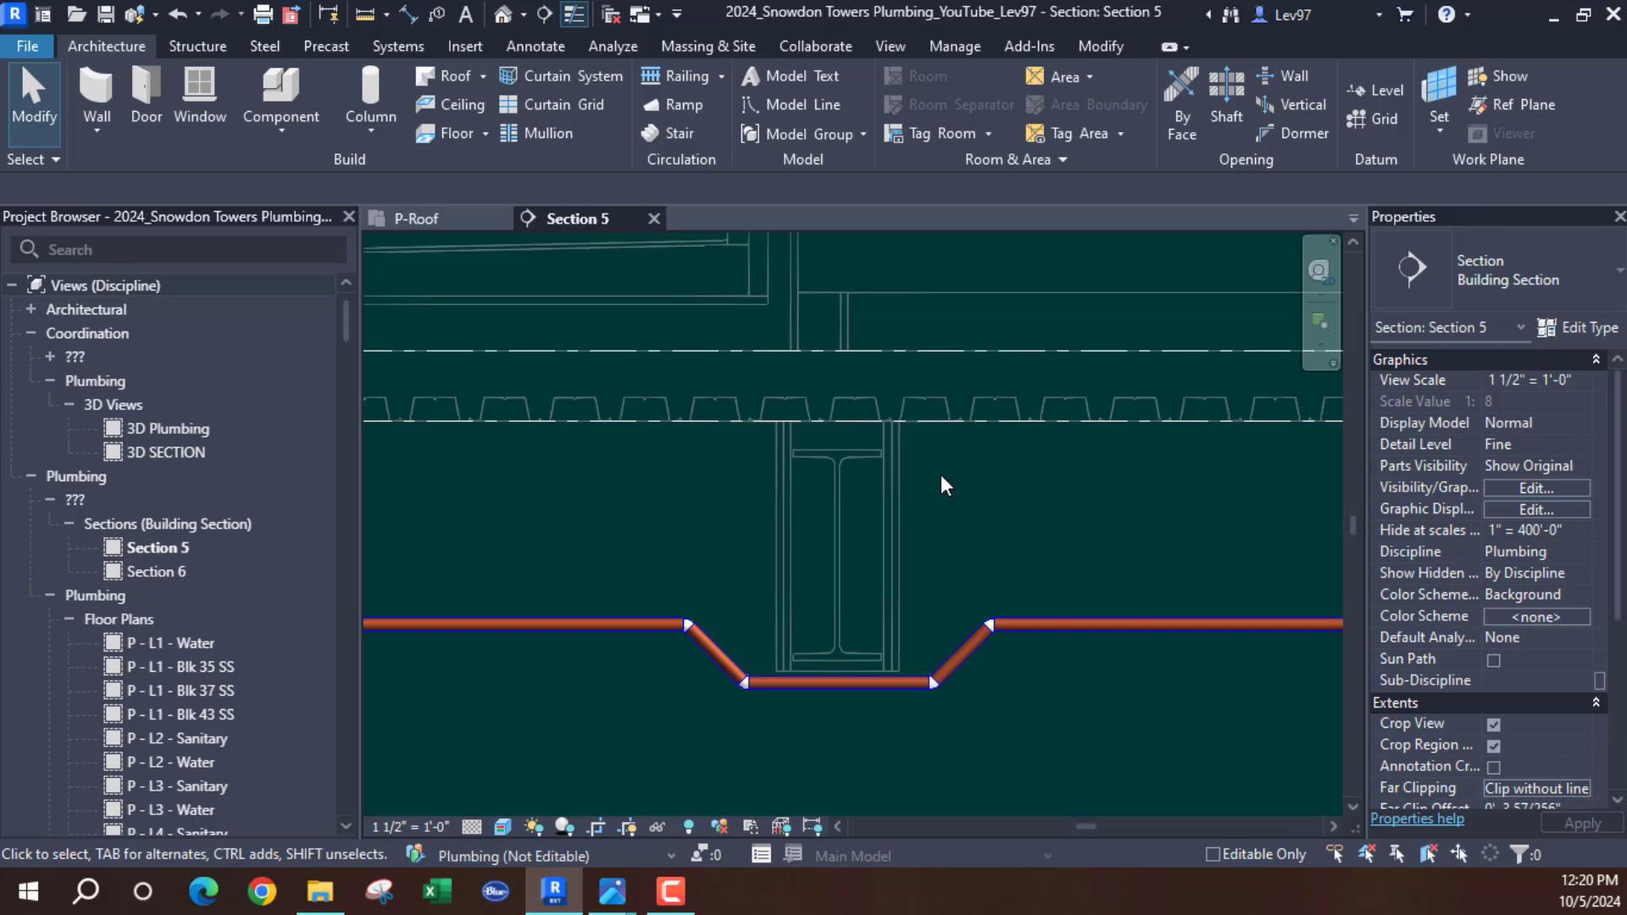
# In P-Roof, move the Section 5 line beside the cyan cold water pipe farther from WC-1, and reopen the Section 5 view
pyautogui.click(436, 217)
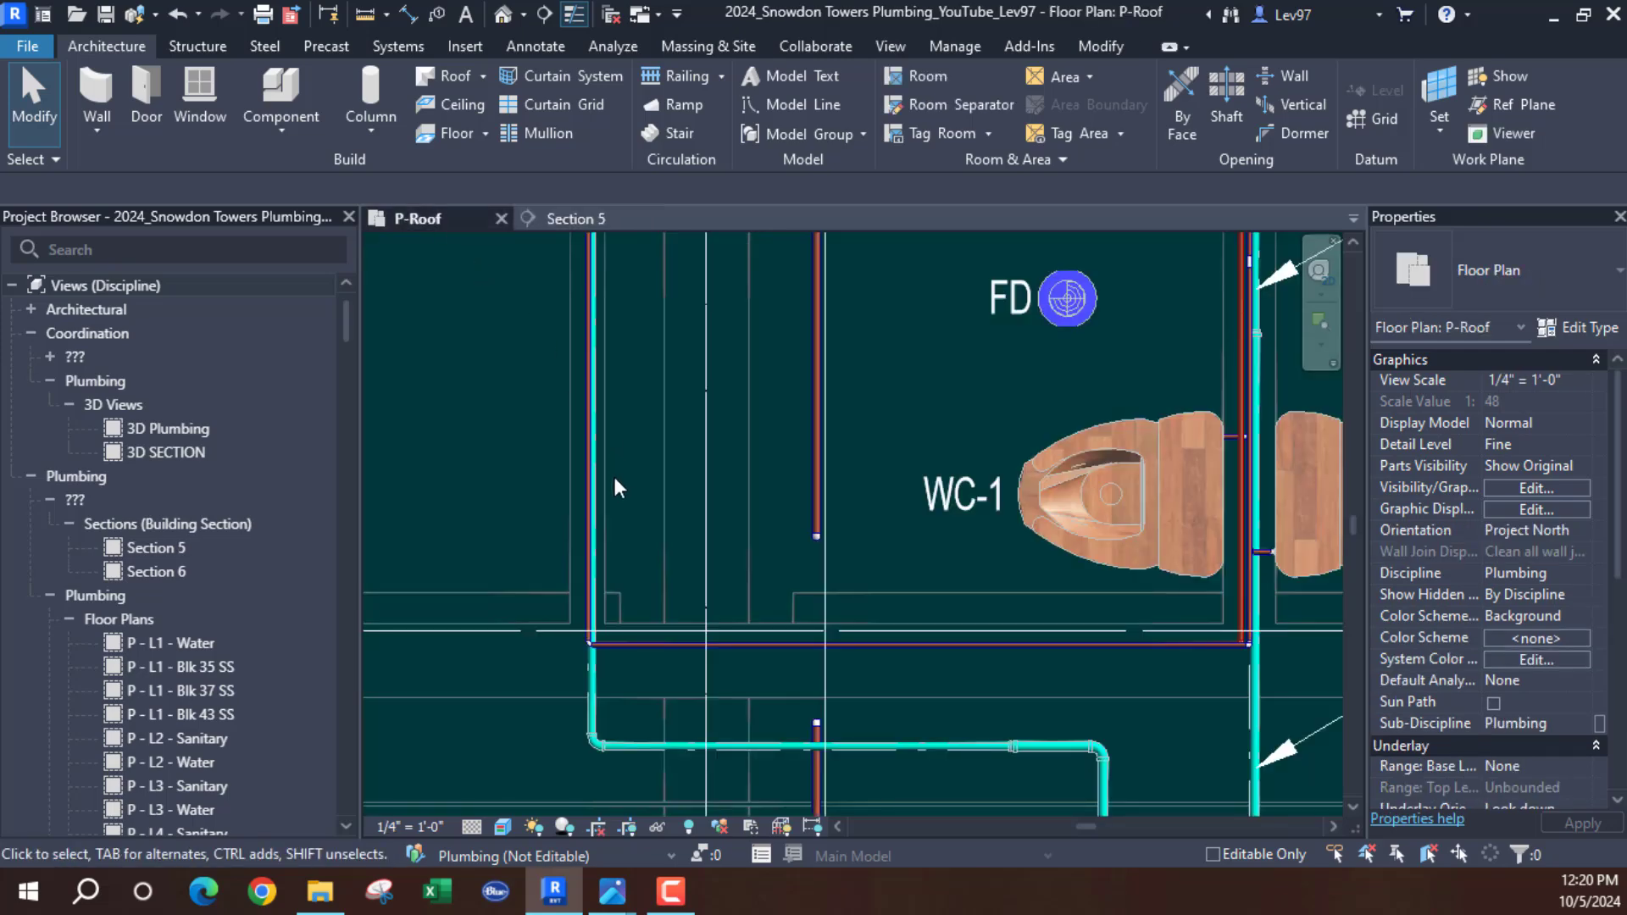
pyautogui.moveTo(867, 493); pyautogui.dragTo(894, 440, button='middle')
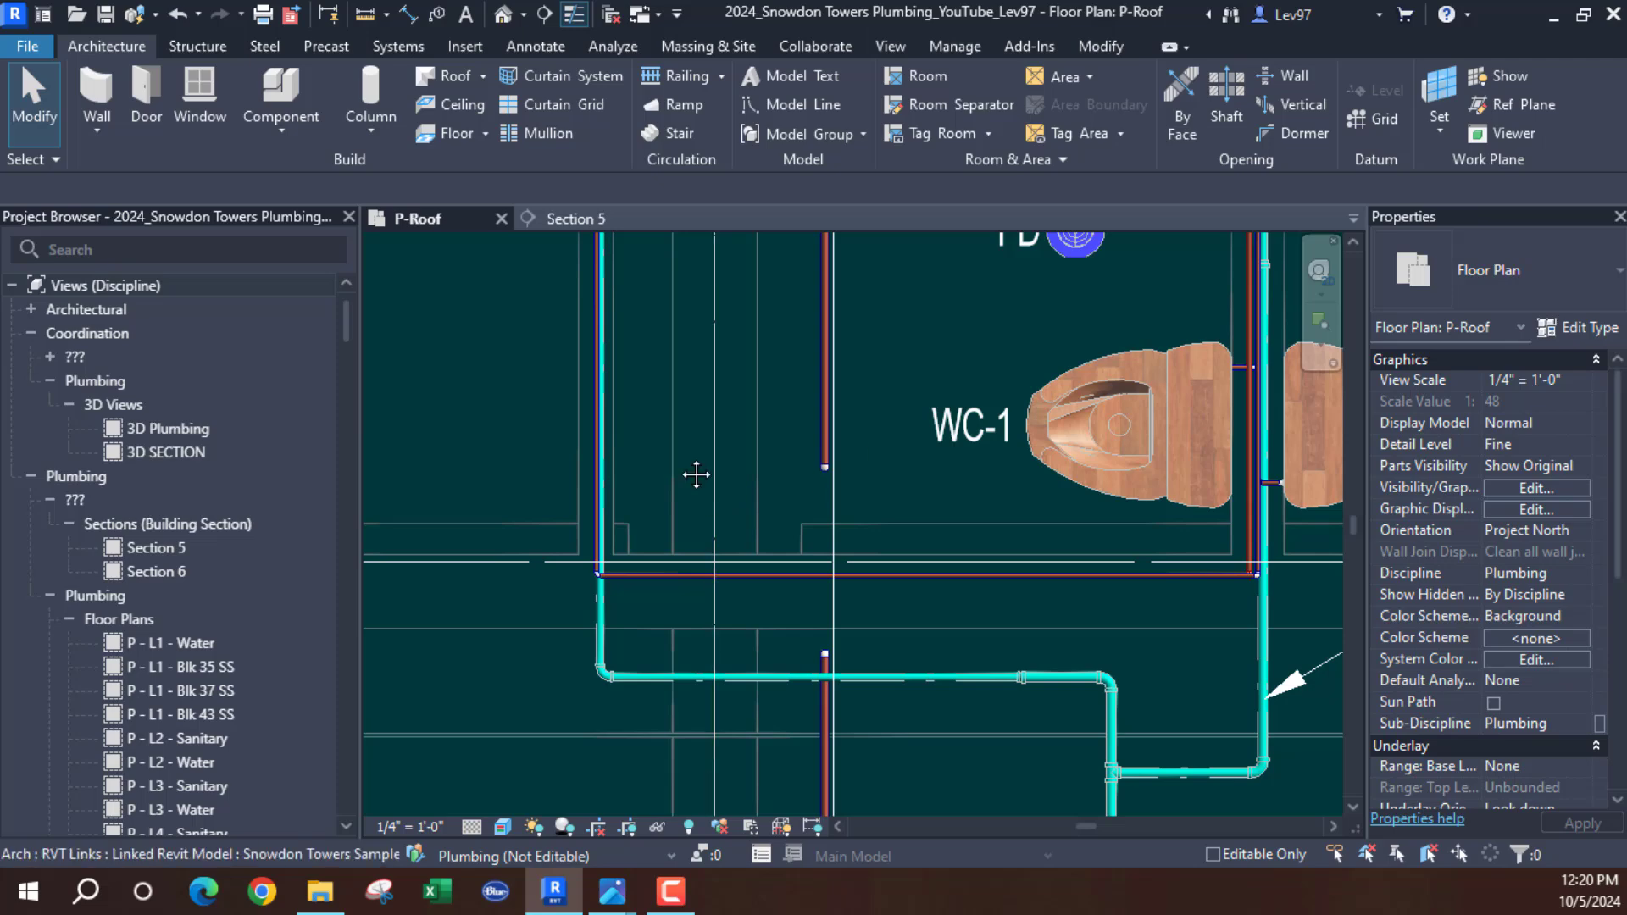
pyautogui.moveTo(640, 499); pyautogui.dragTo(747, 505, button='middle')
pyautogui.click(927, 604)
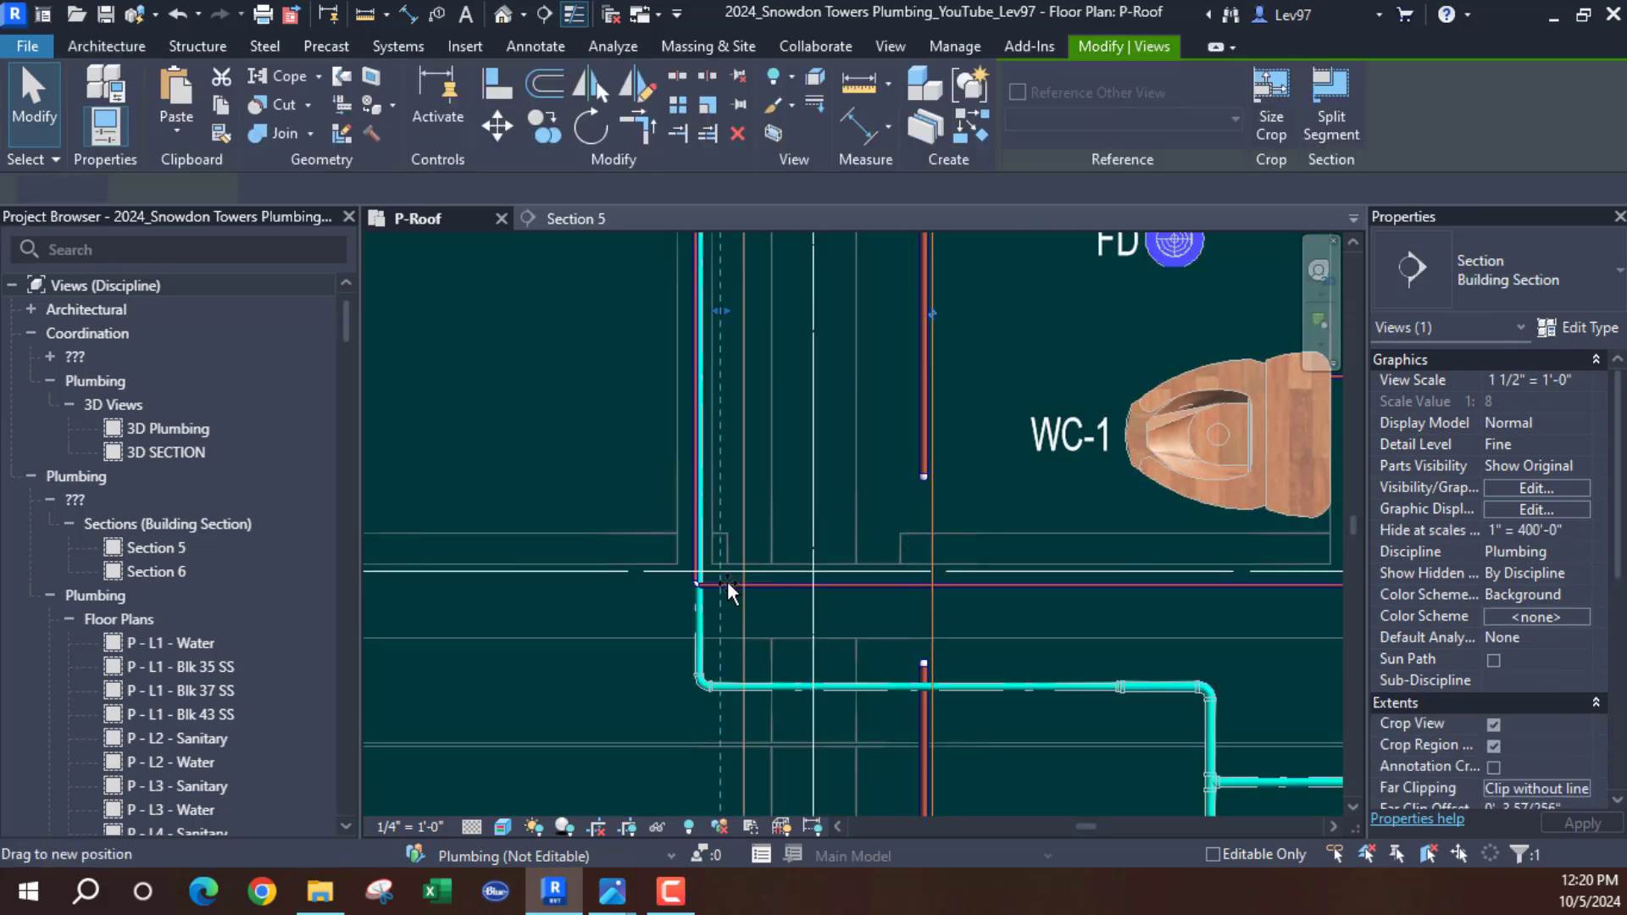
pyautogui.moveTo(710, 578); pyautogui.dragTo(706, 578)
pyautogui.moveTo(731, 583); pyautogui.dragTo(792, 618, button='middle')
pyautogui.click(581, 218)
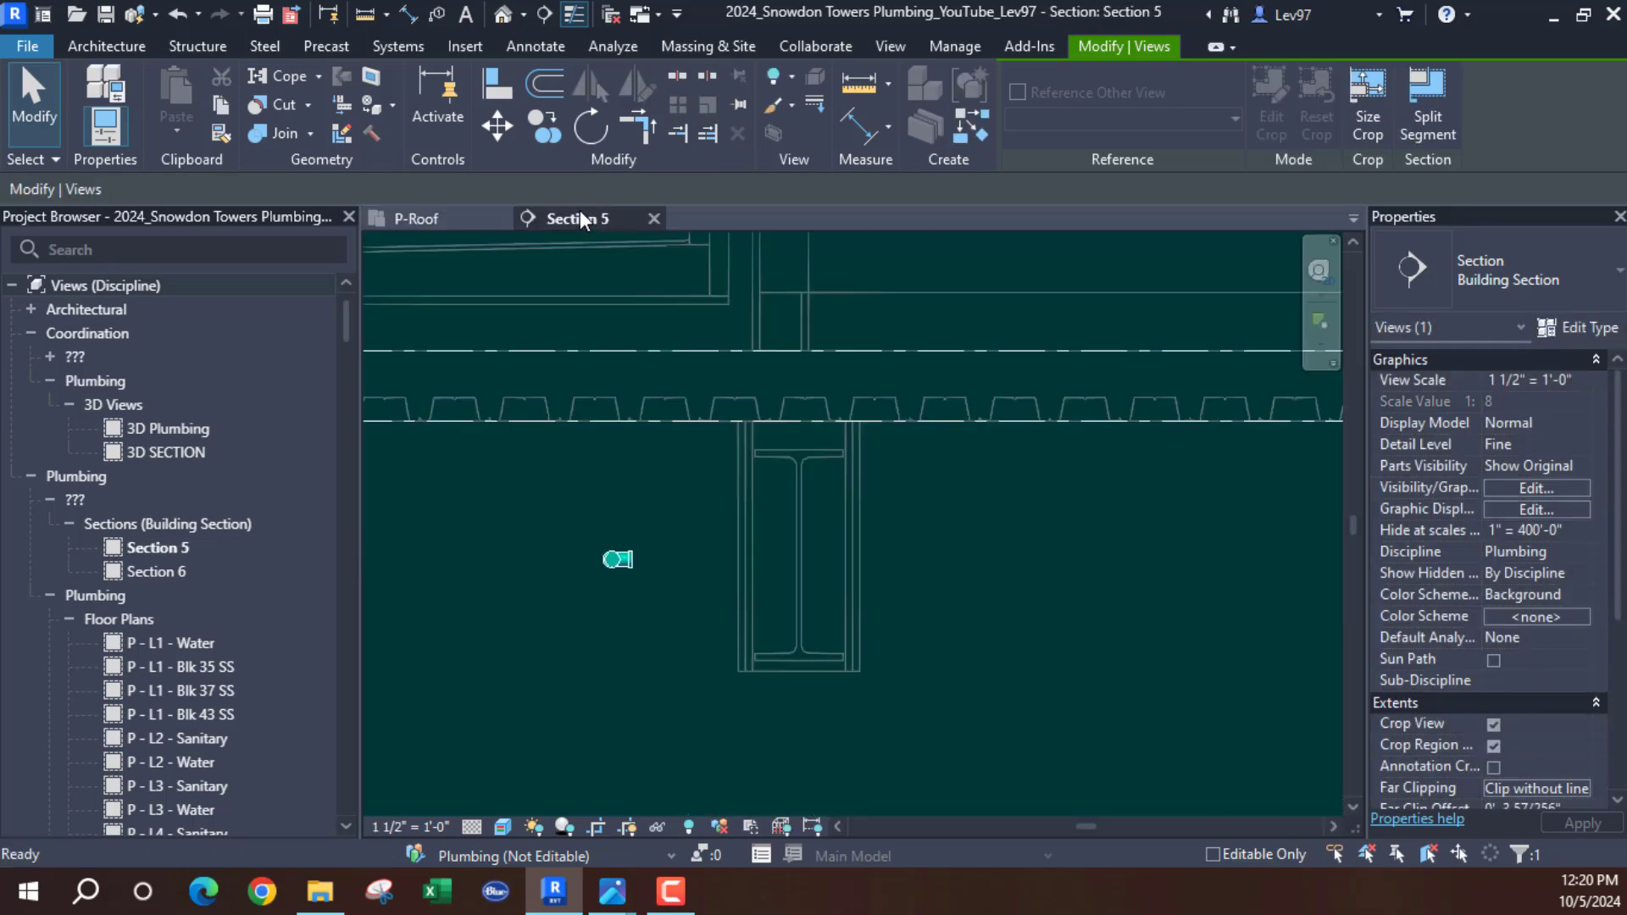
pyautogui.click(654, 679)
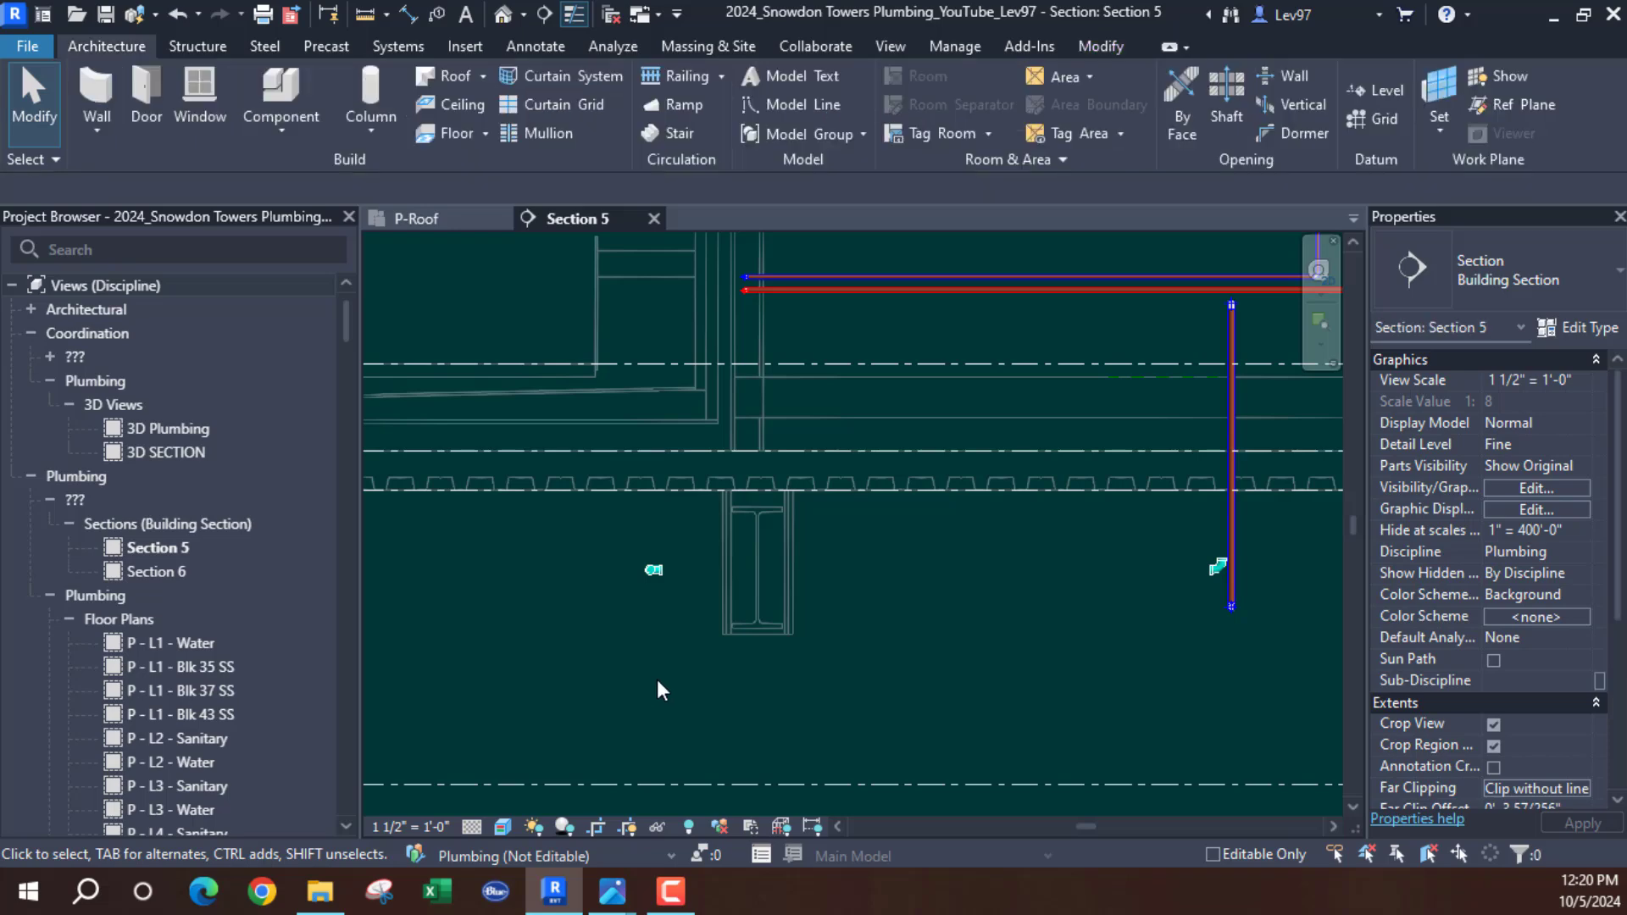
# Turn on the host model's Pipes category in the Section 5 visibility overrides
pyautogui.press('v')
pyautogui.press('g')
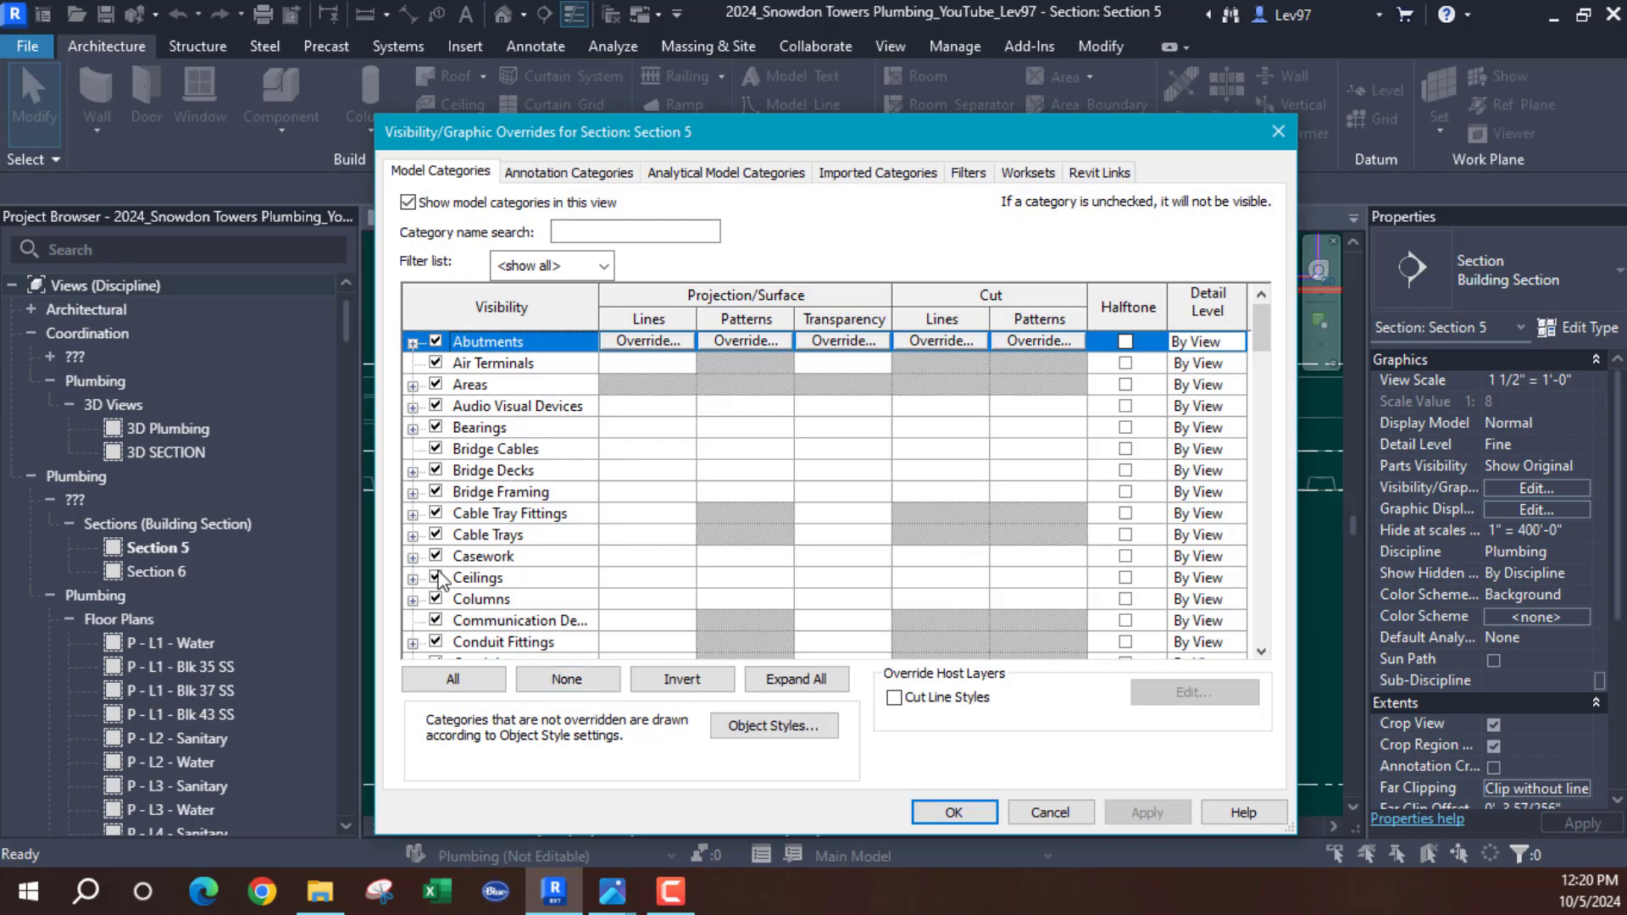
pyautogui.click(502, 556)
pyautogui.press('p')
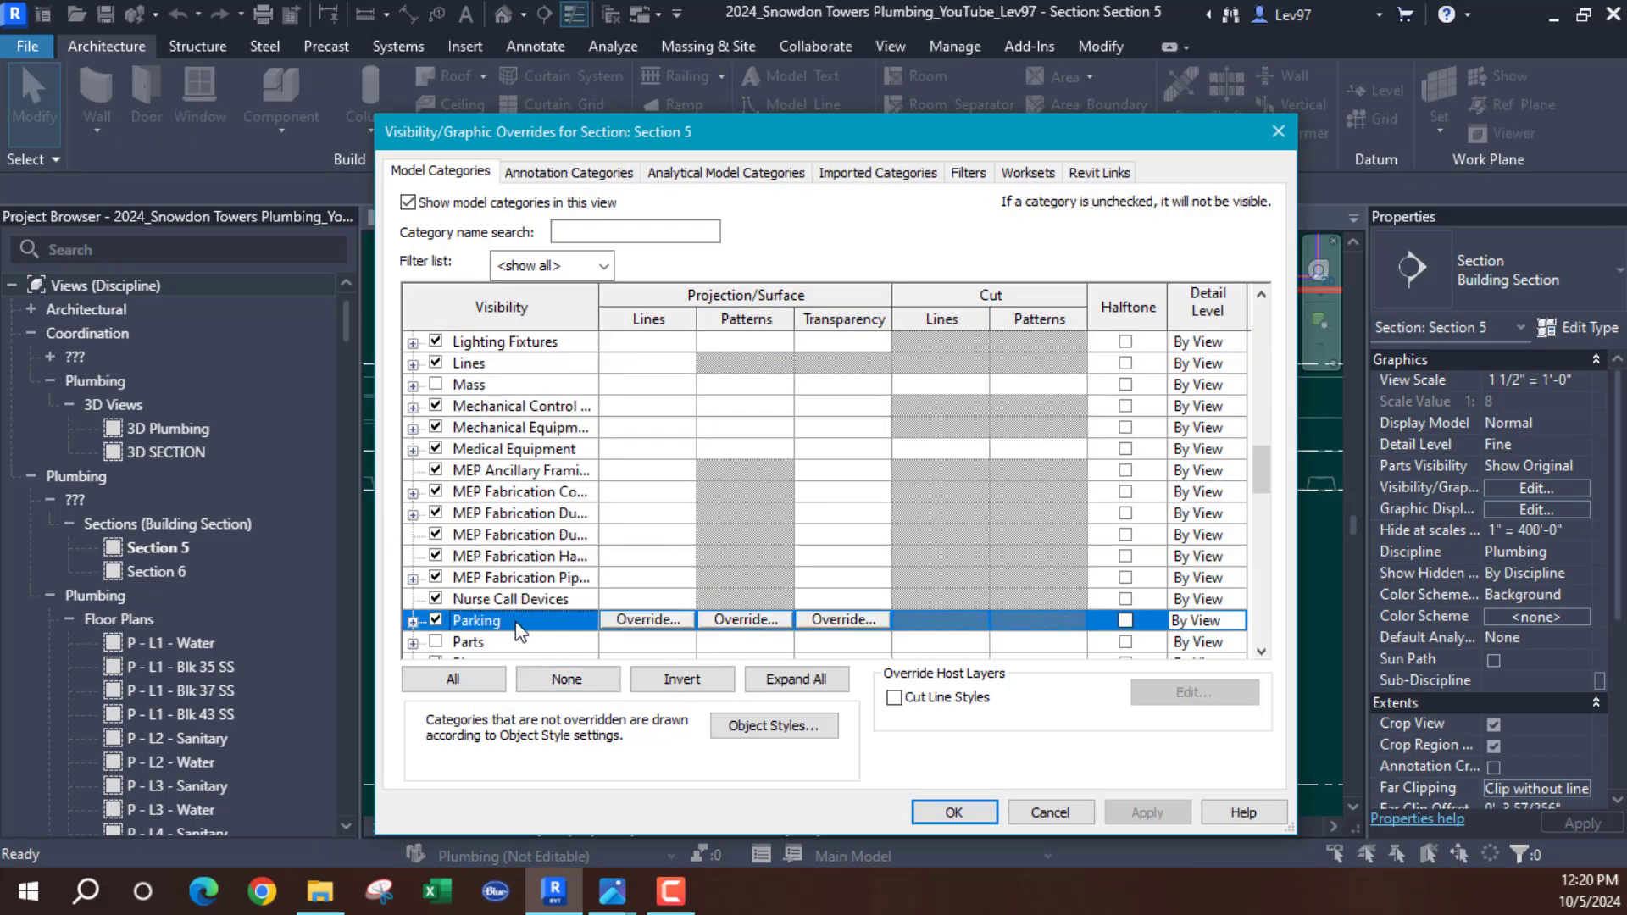
pyautogui.scroll(-3, 518, 631)
pyautogui.click(436, 620)
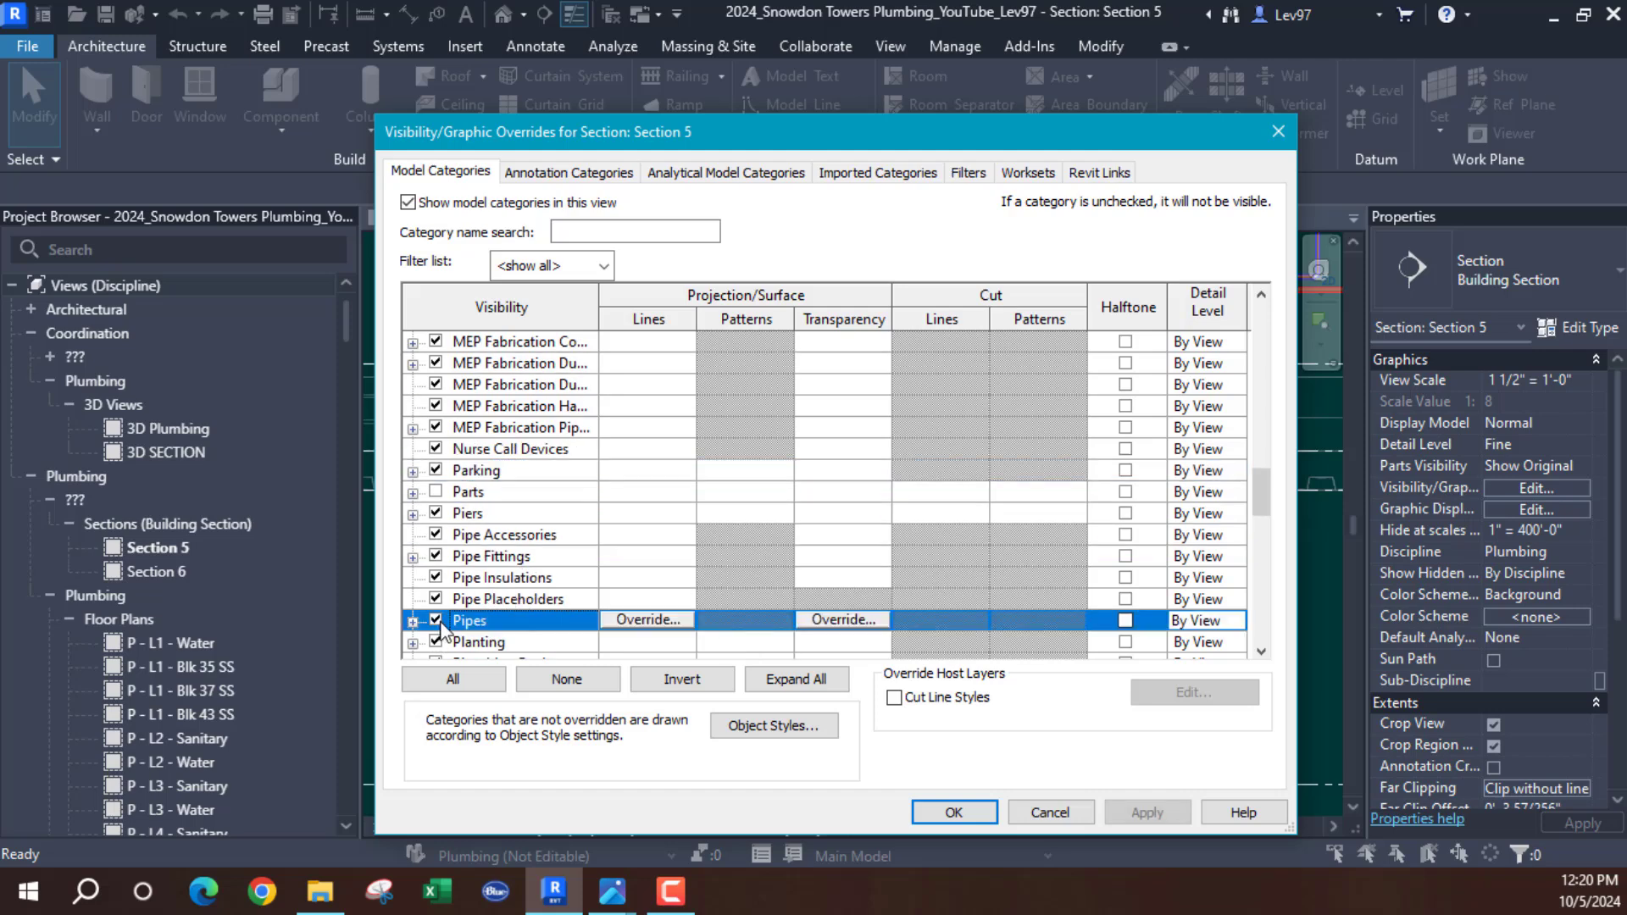
pyautogui.click(954, 812)
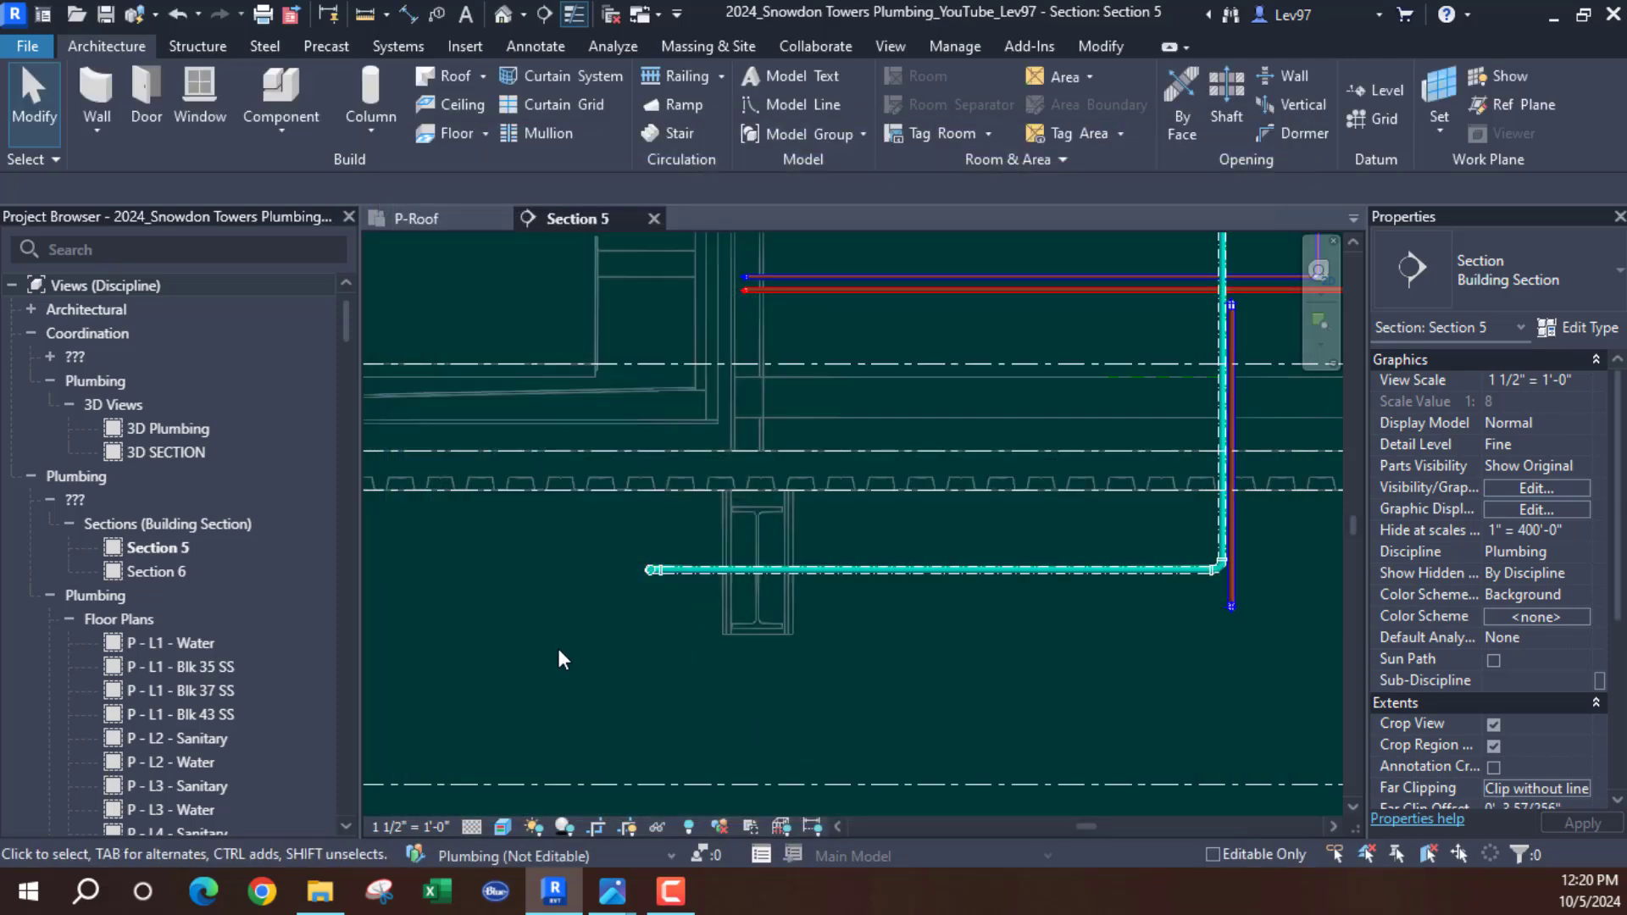
# Locate the Section 5 pipe in P-Roof, select the two WC-1 fixtures with their nearby elements, and isolate them with a 3D Selection Box
pyautogui.scroll(2, 752, 647)
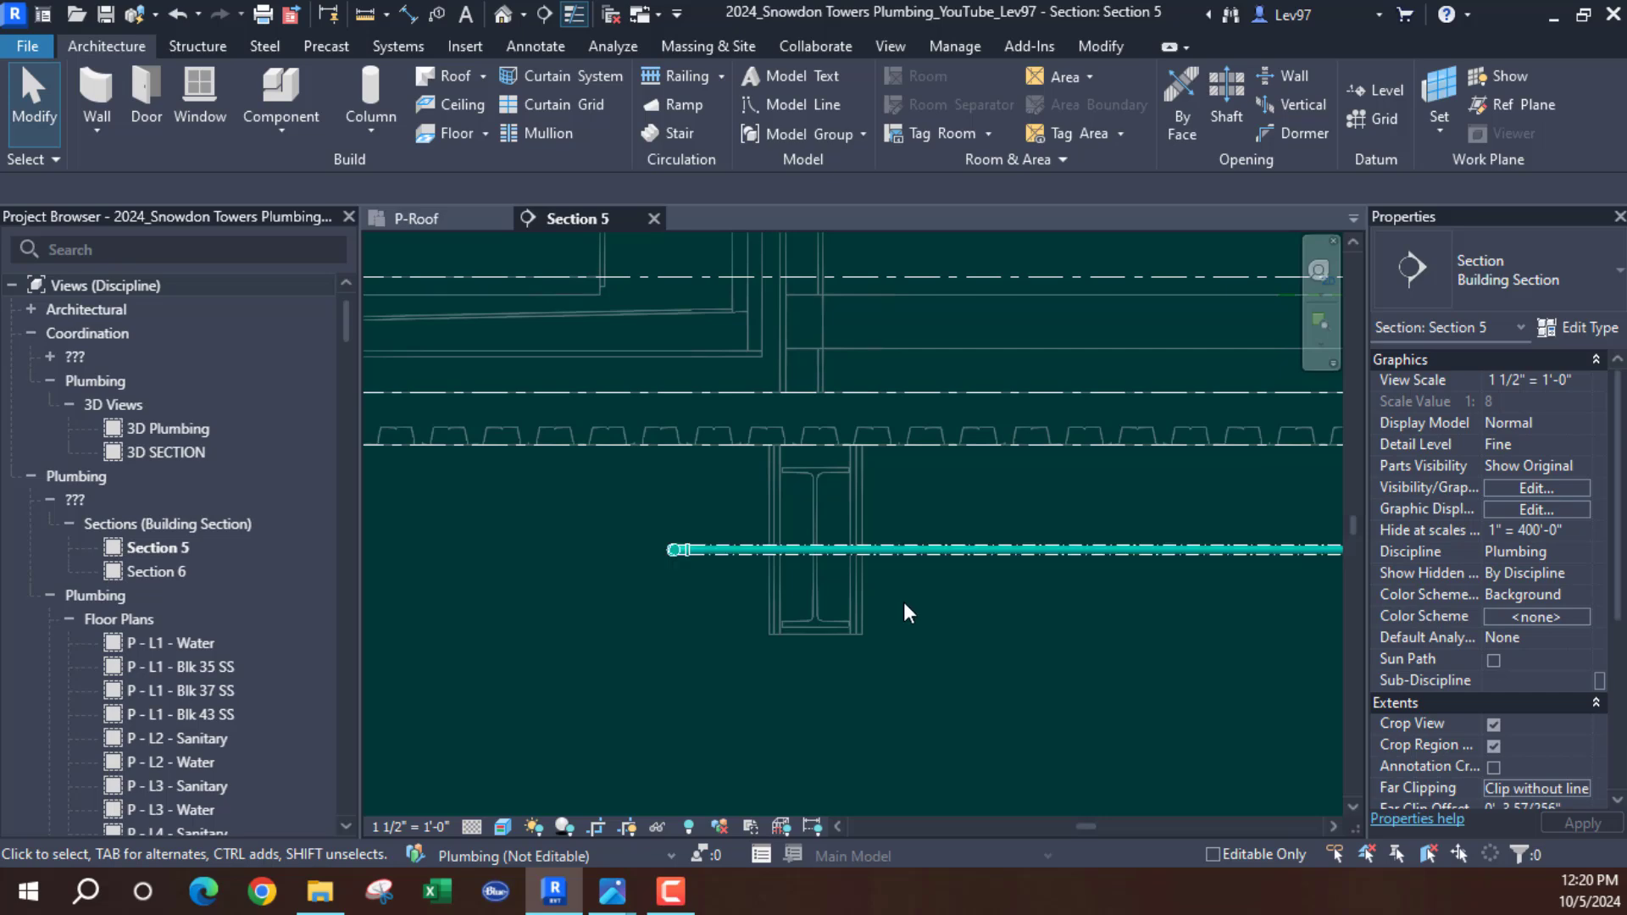
pyautogui.click(740, 557)
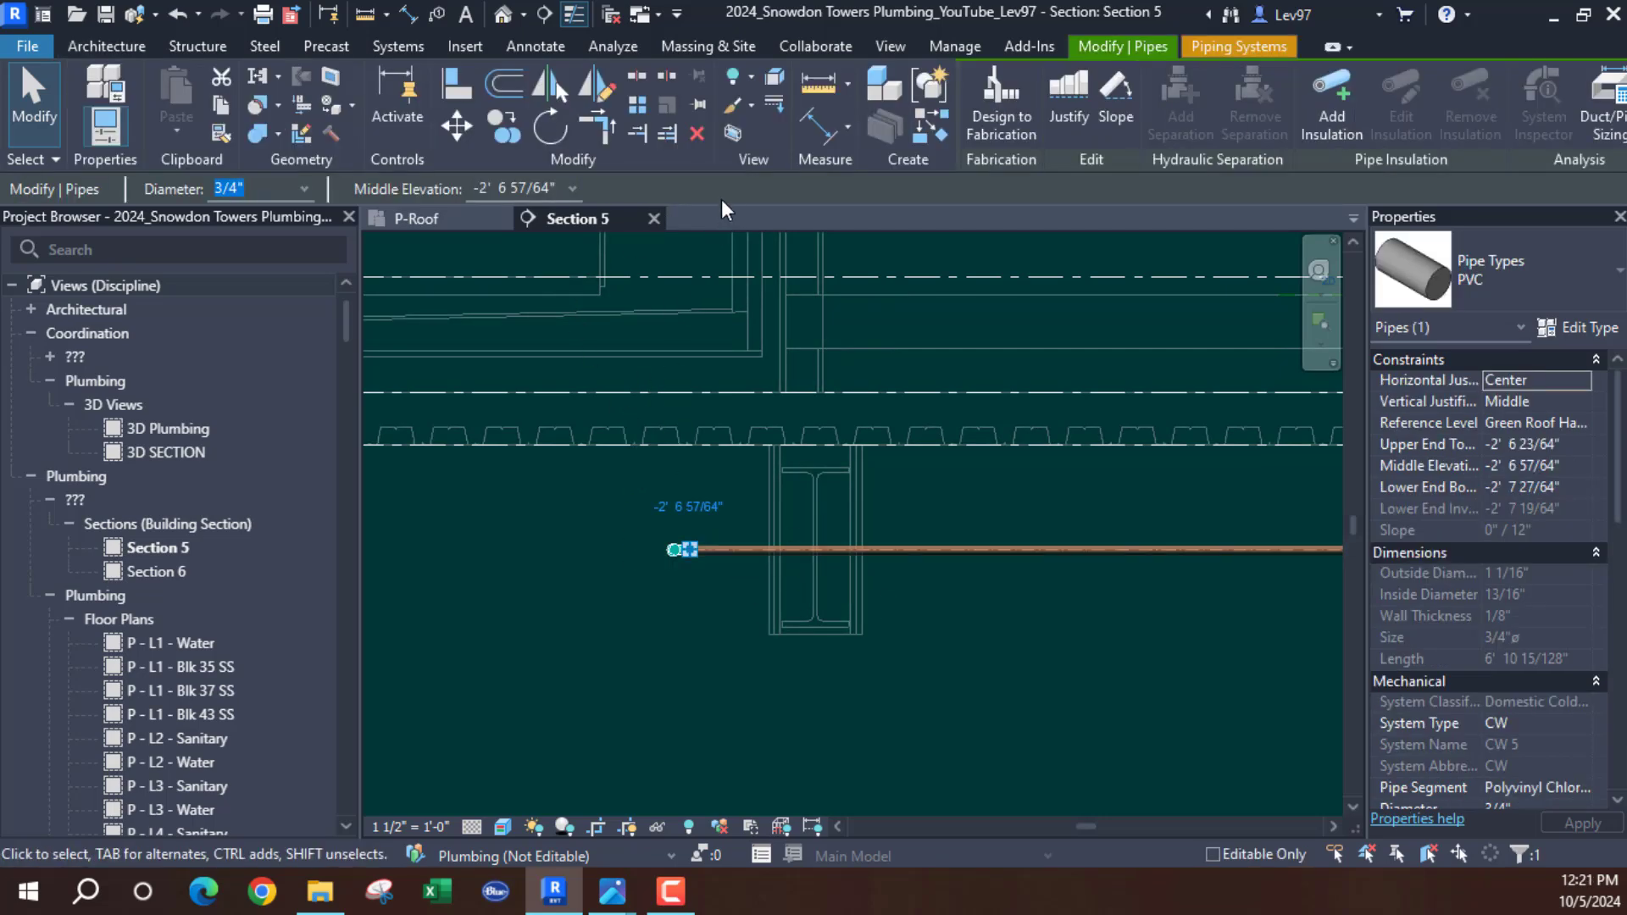
pyautogui.click(429, 218)
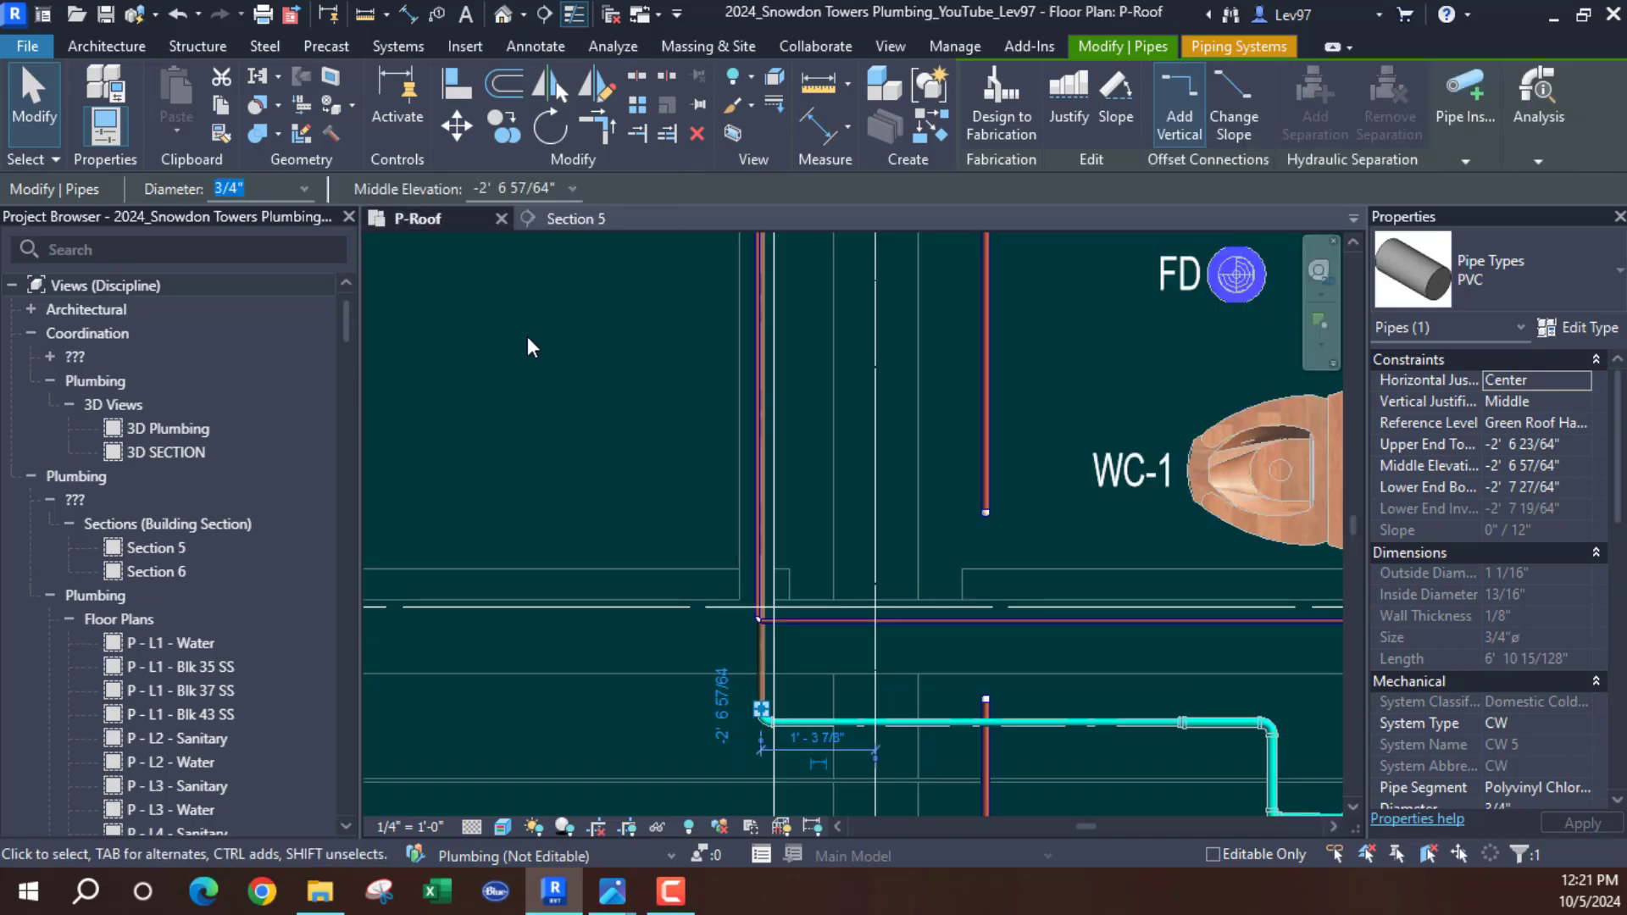
pyautogui.moveTo(1270, 678); pyautogui.dragTo(1295, 780)
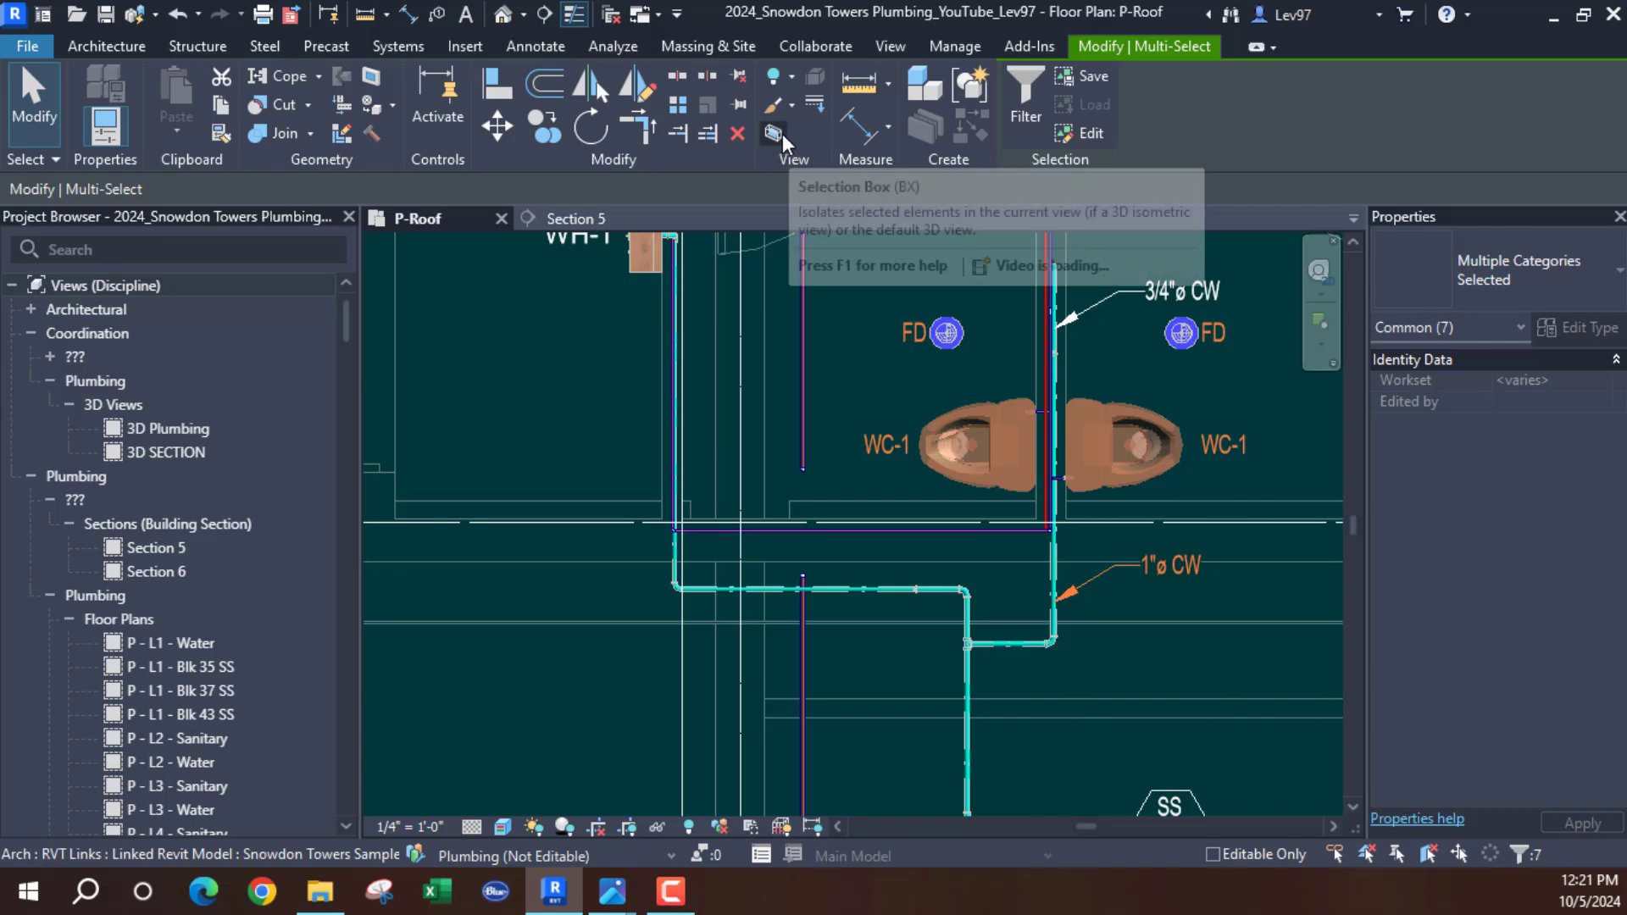
pyautogui.click(774, 131)
pyautogui.scroll(-6, 881, 407)
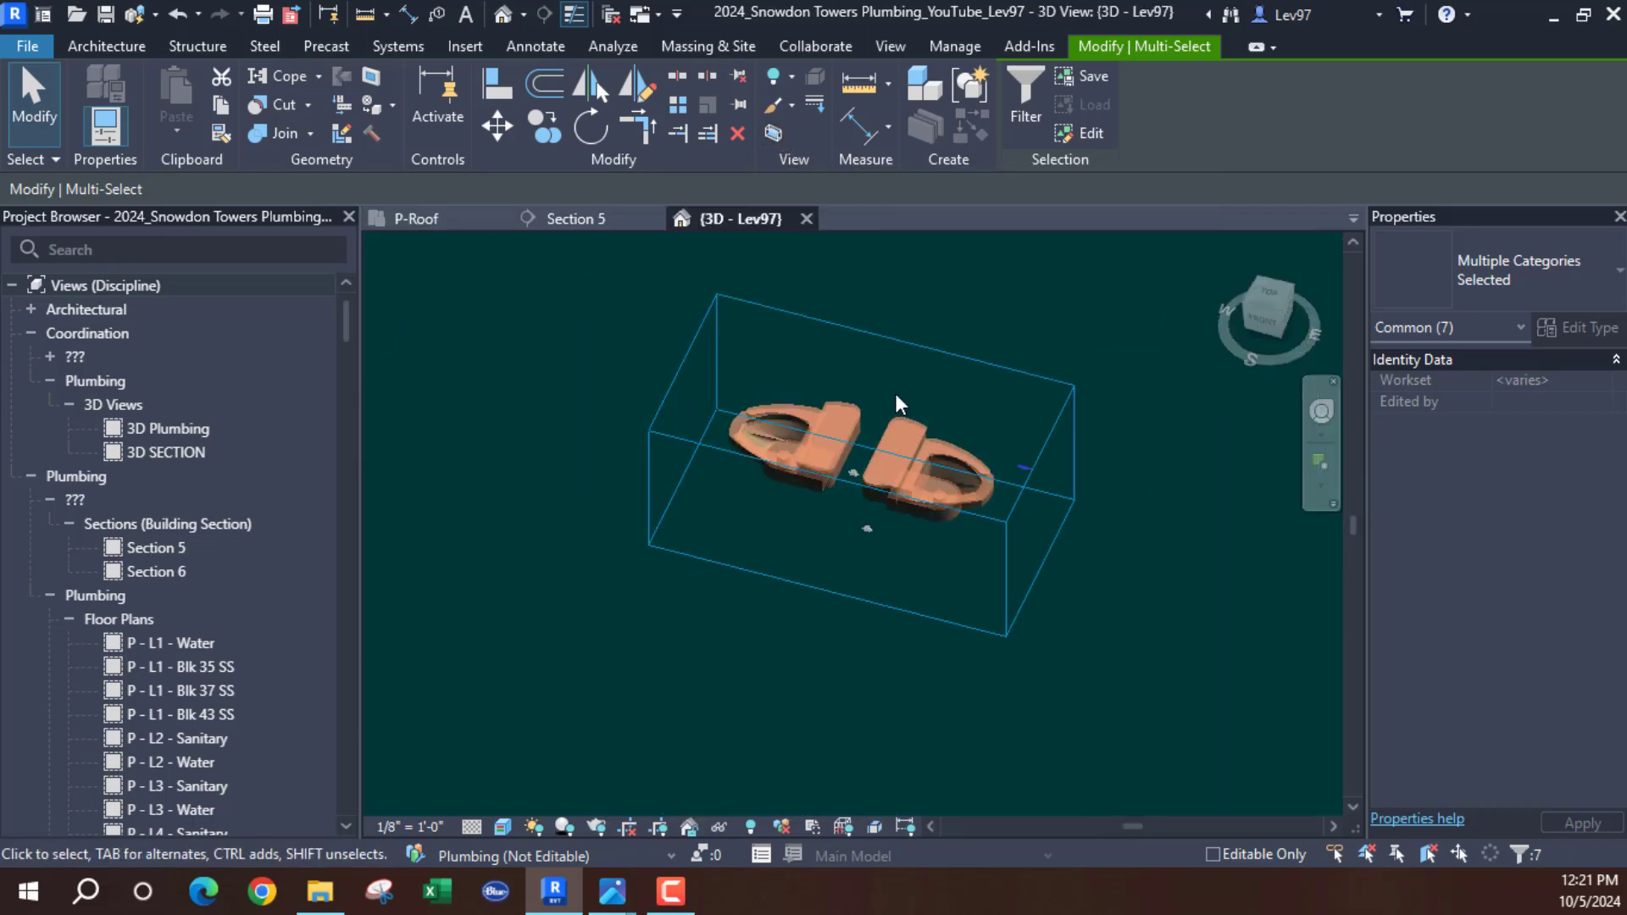
pyautogui.click(995, 353)
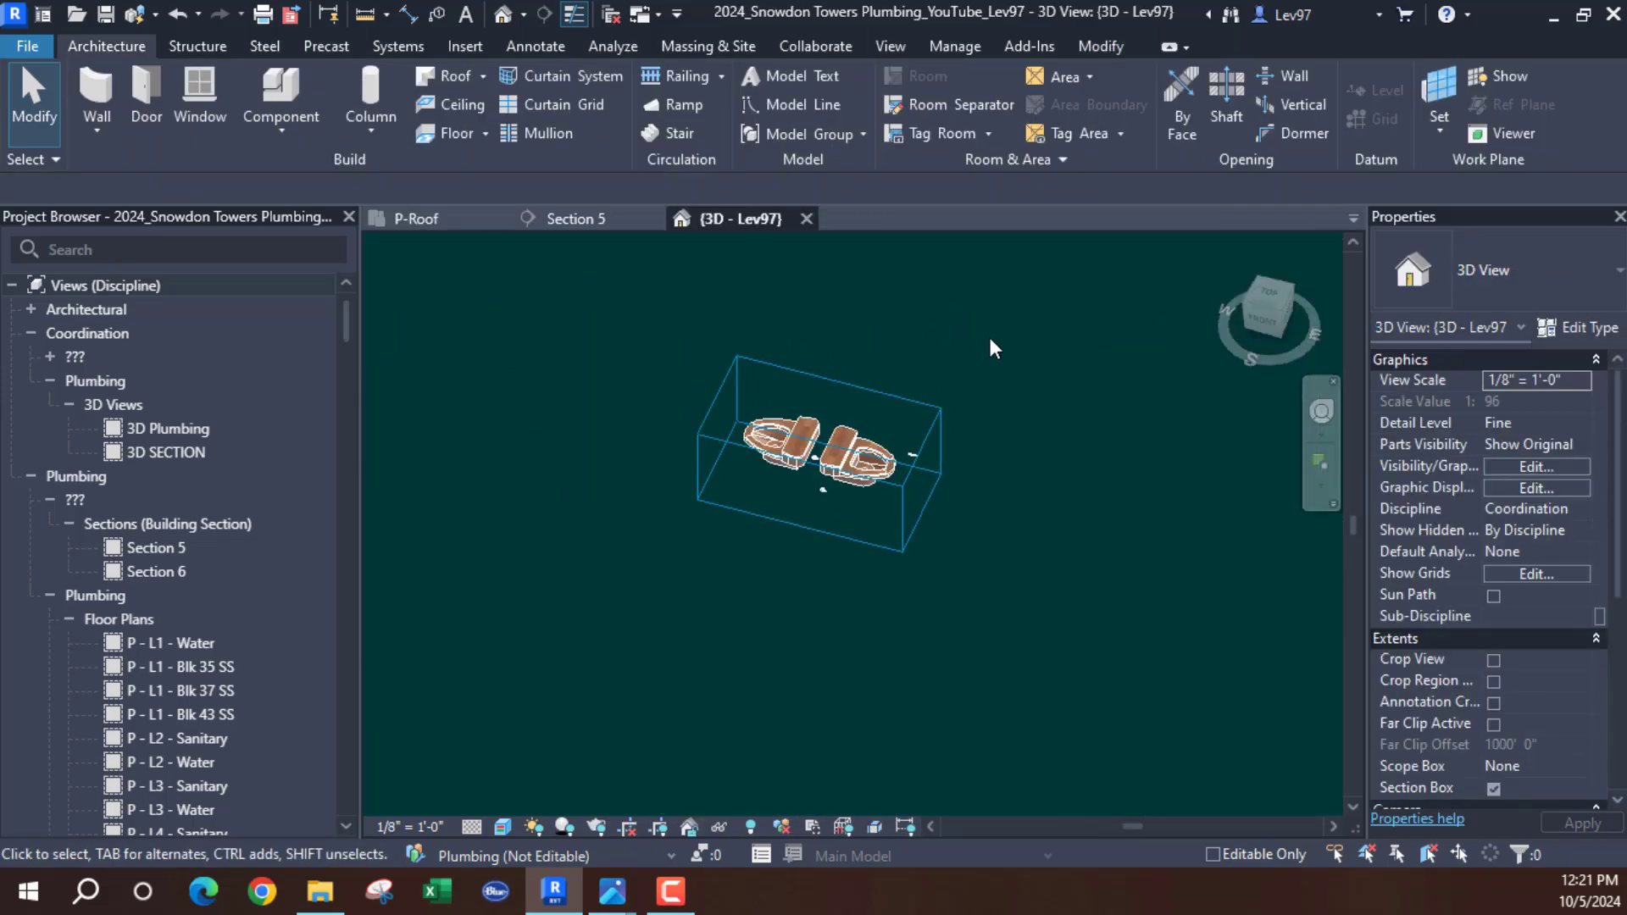
# Turn on the Snowdon Towers Sample Structural.rvt link in the 3D view's visibility overrides
pyautogui.click(1539, 468)
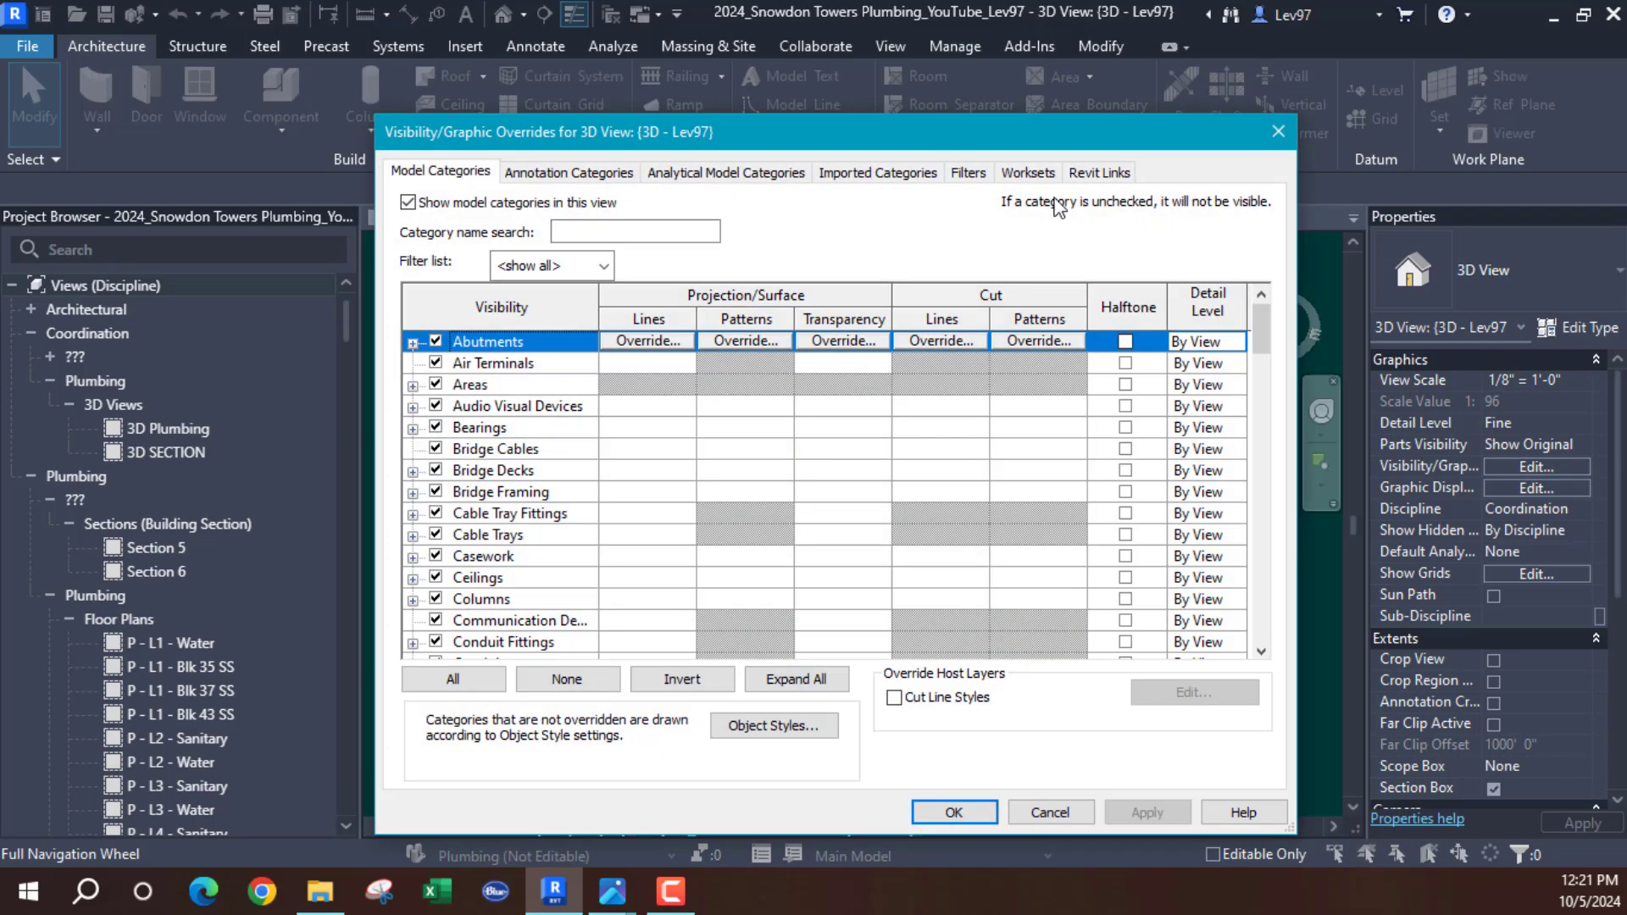
pyautogui.click(1120, 175)
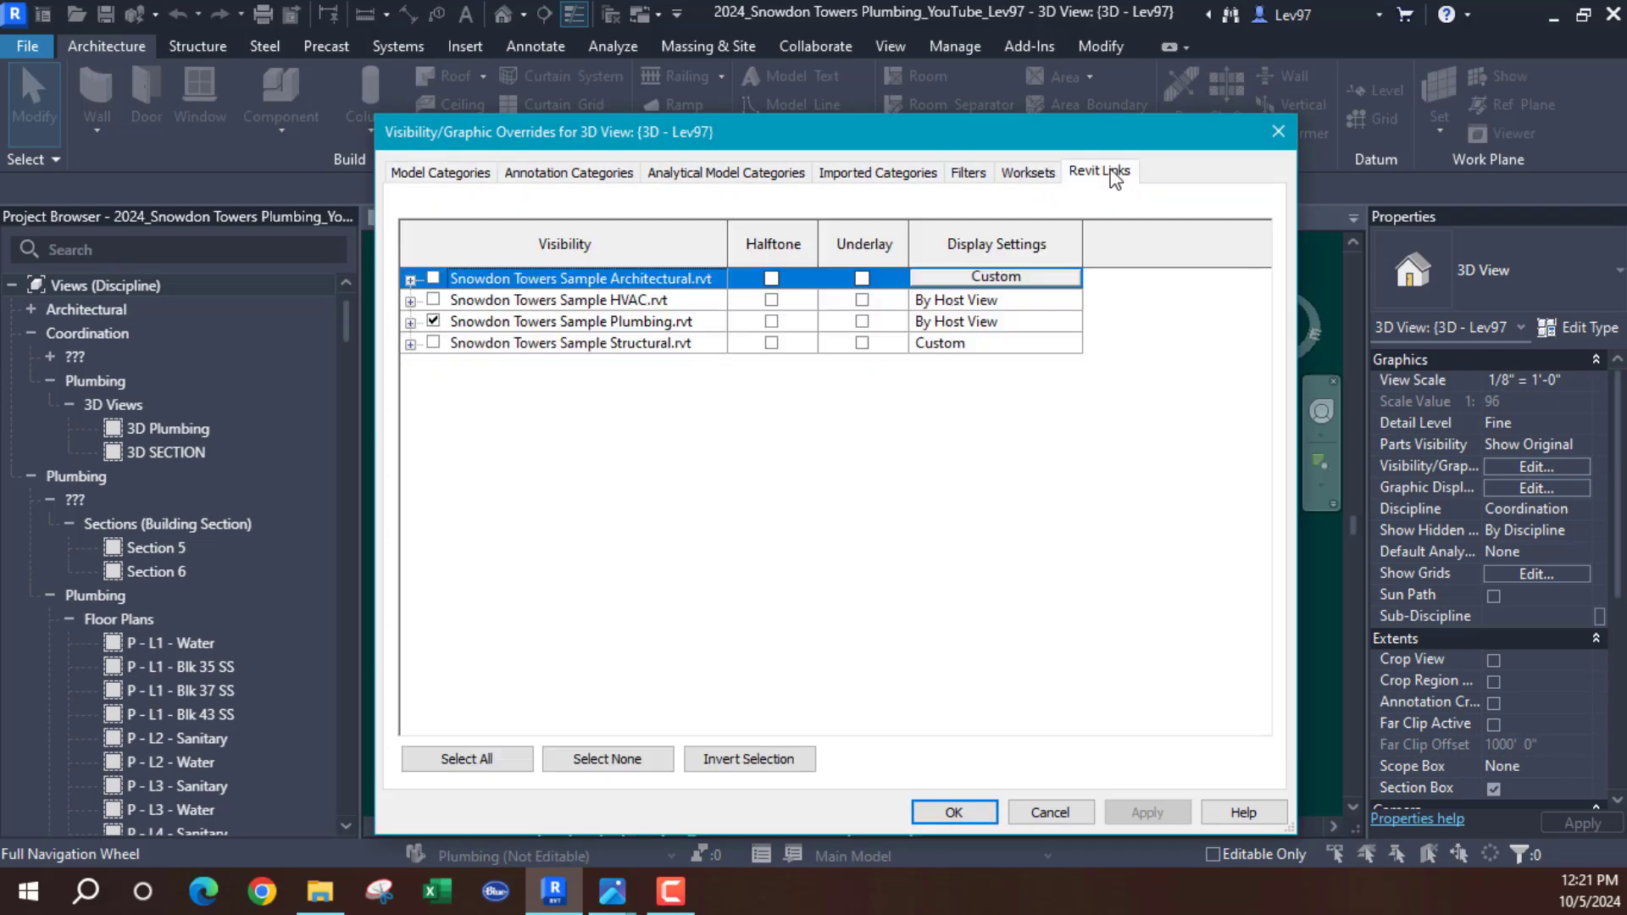
pyautogui.click(433, 343)
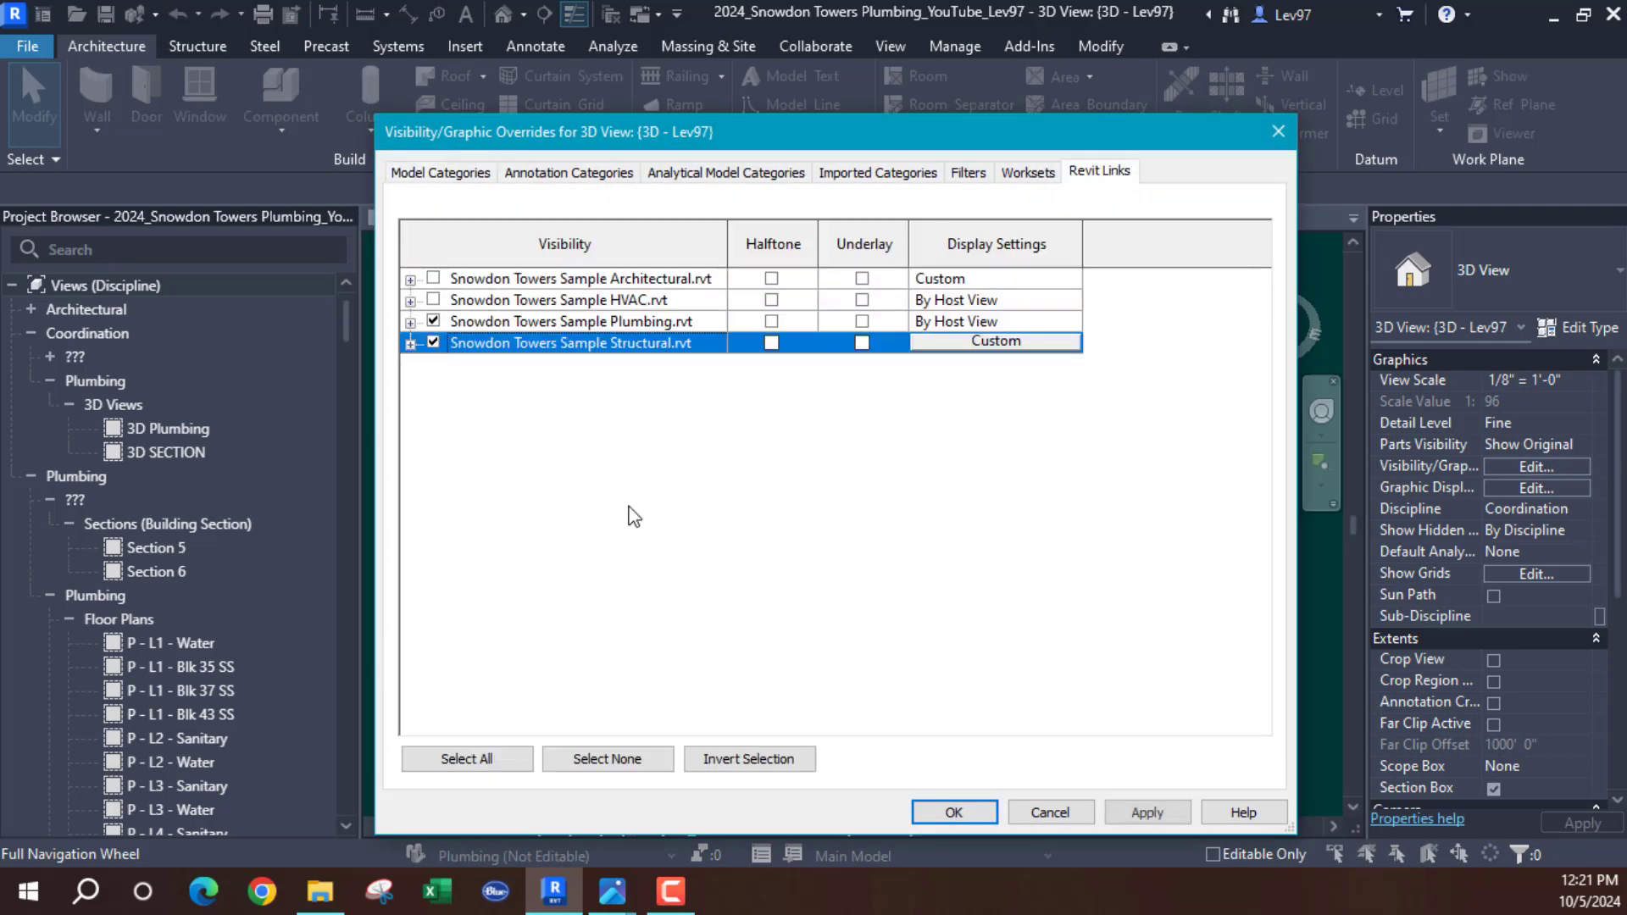
pyautogui.click(953, 812)
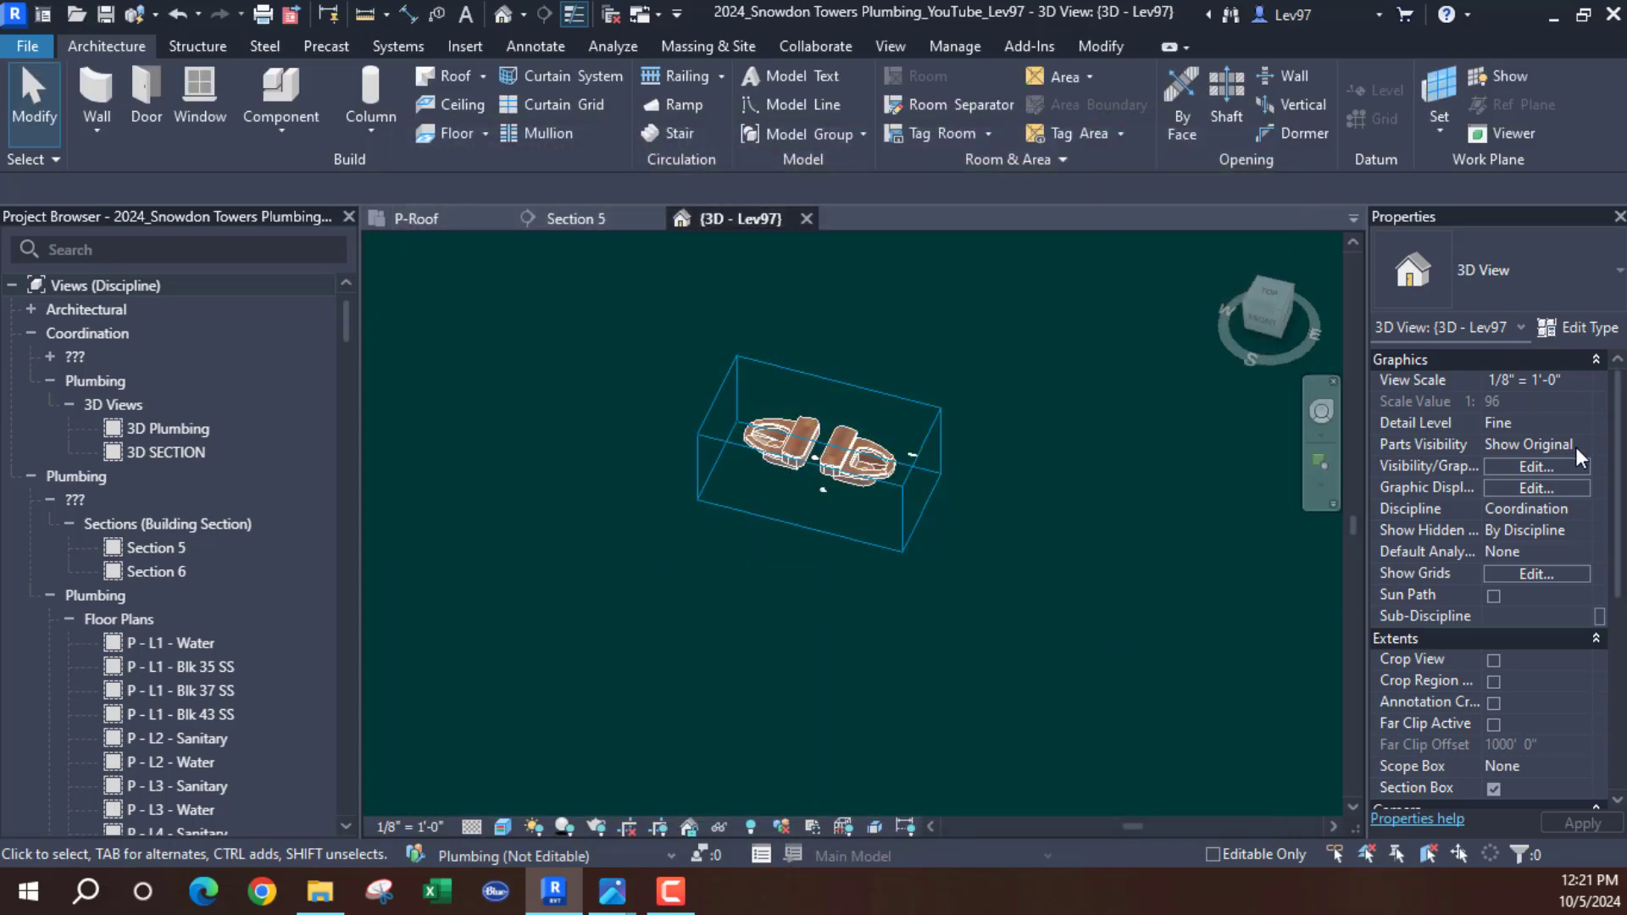
pyautogui.click(1553, 467)
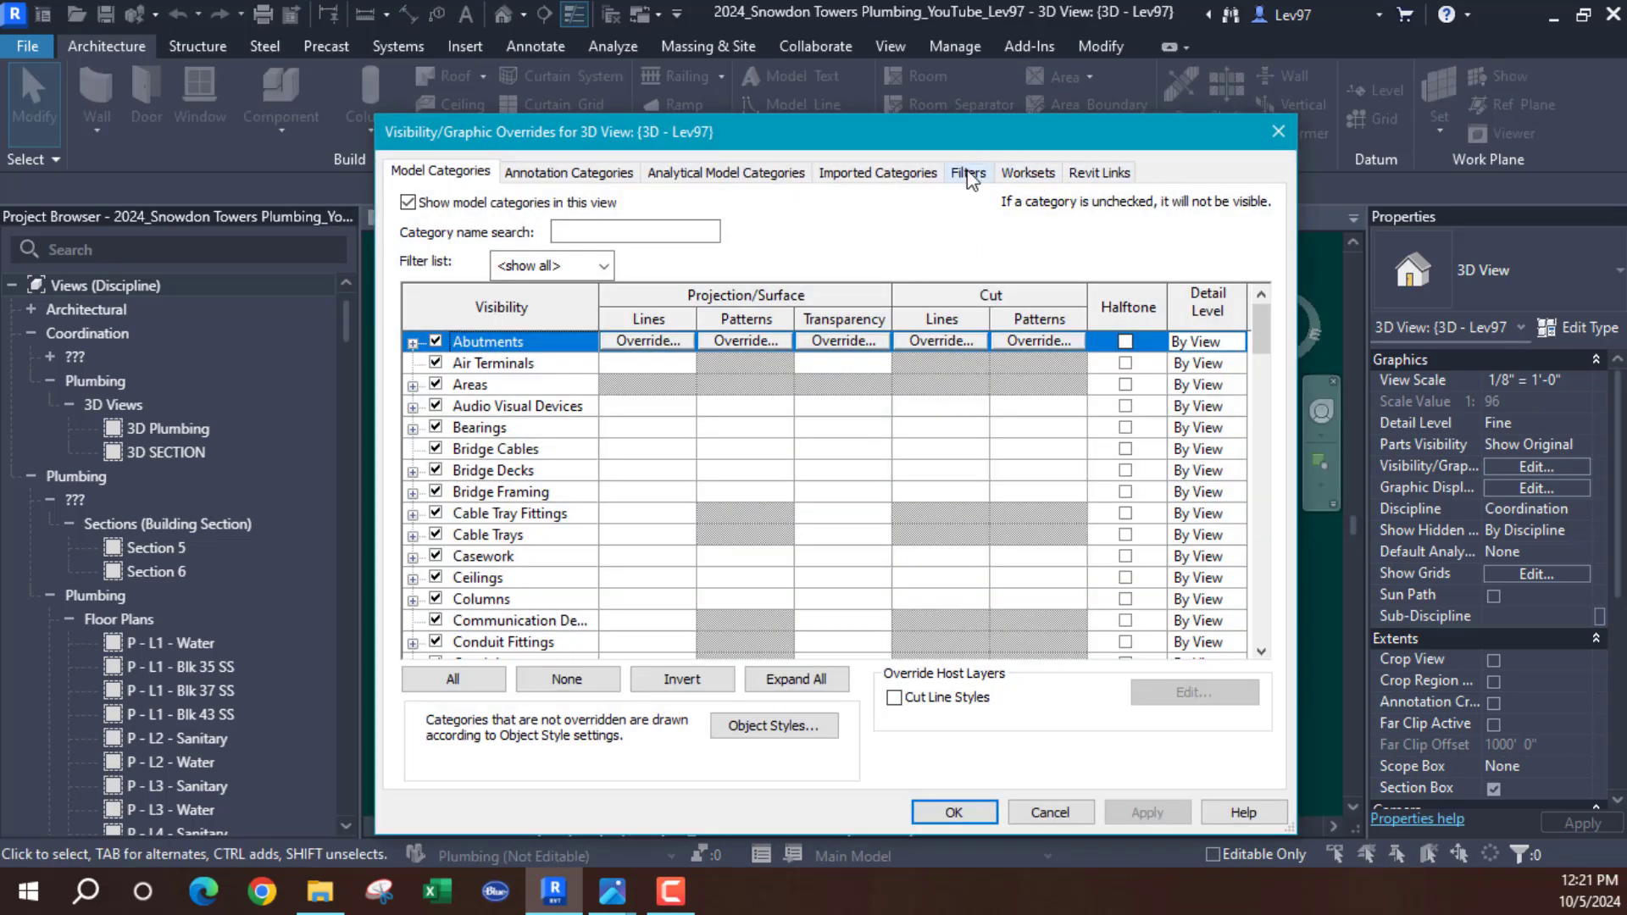
pyautogui.click(969, 174)
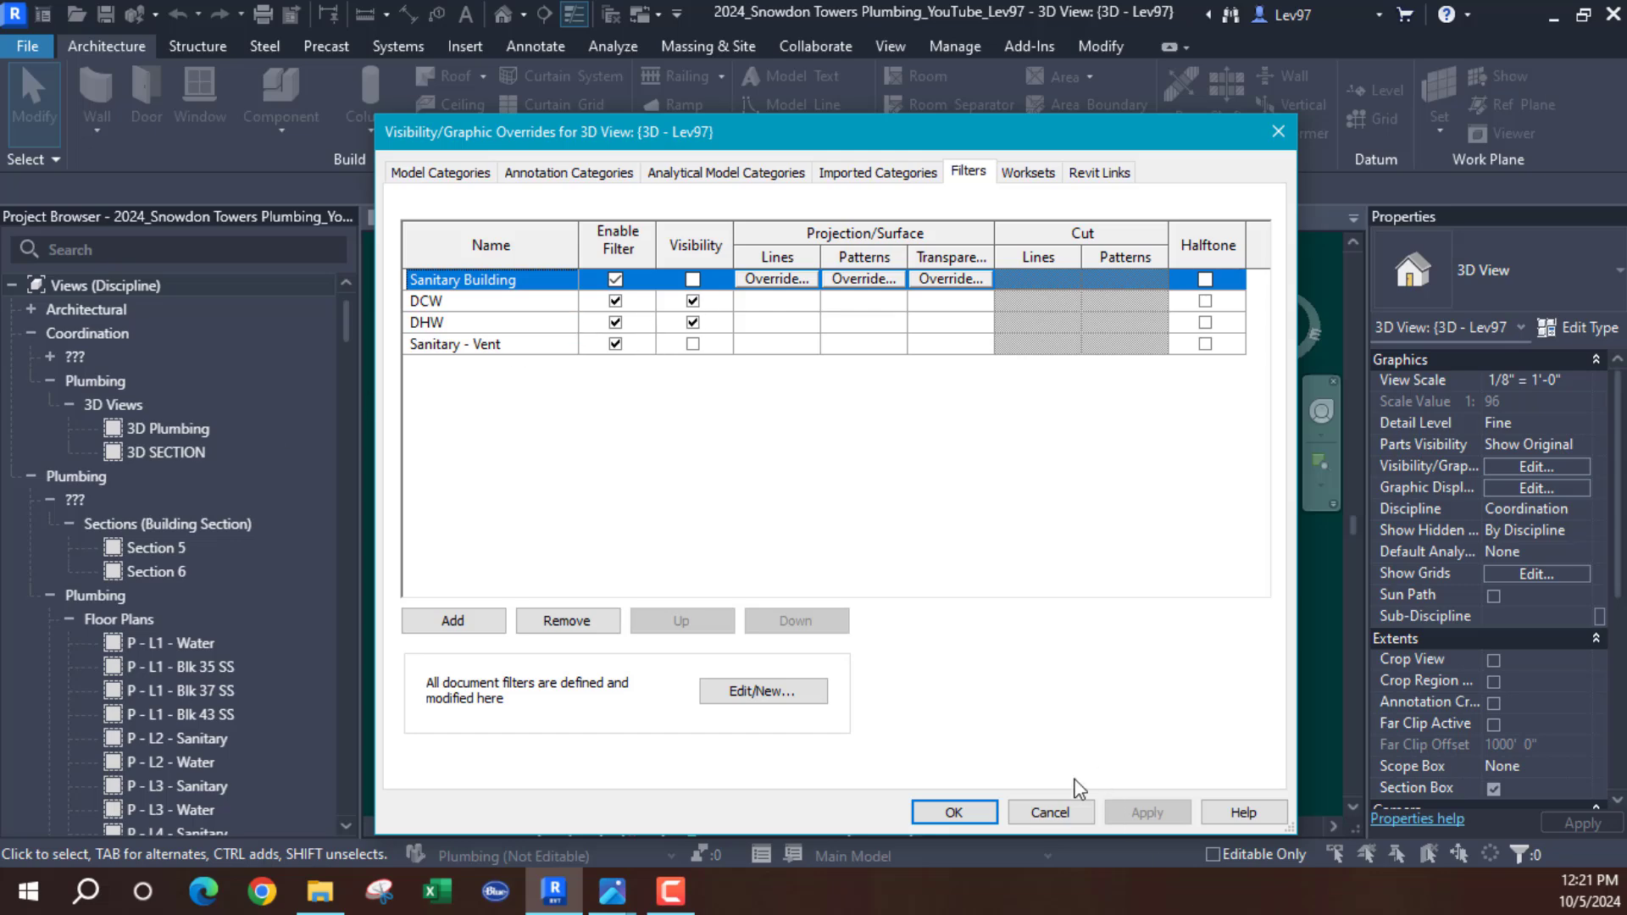
pyautogui.click(1050, 814)
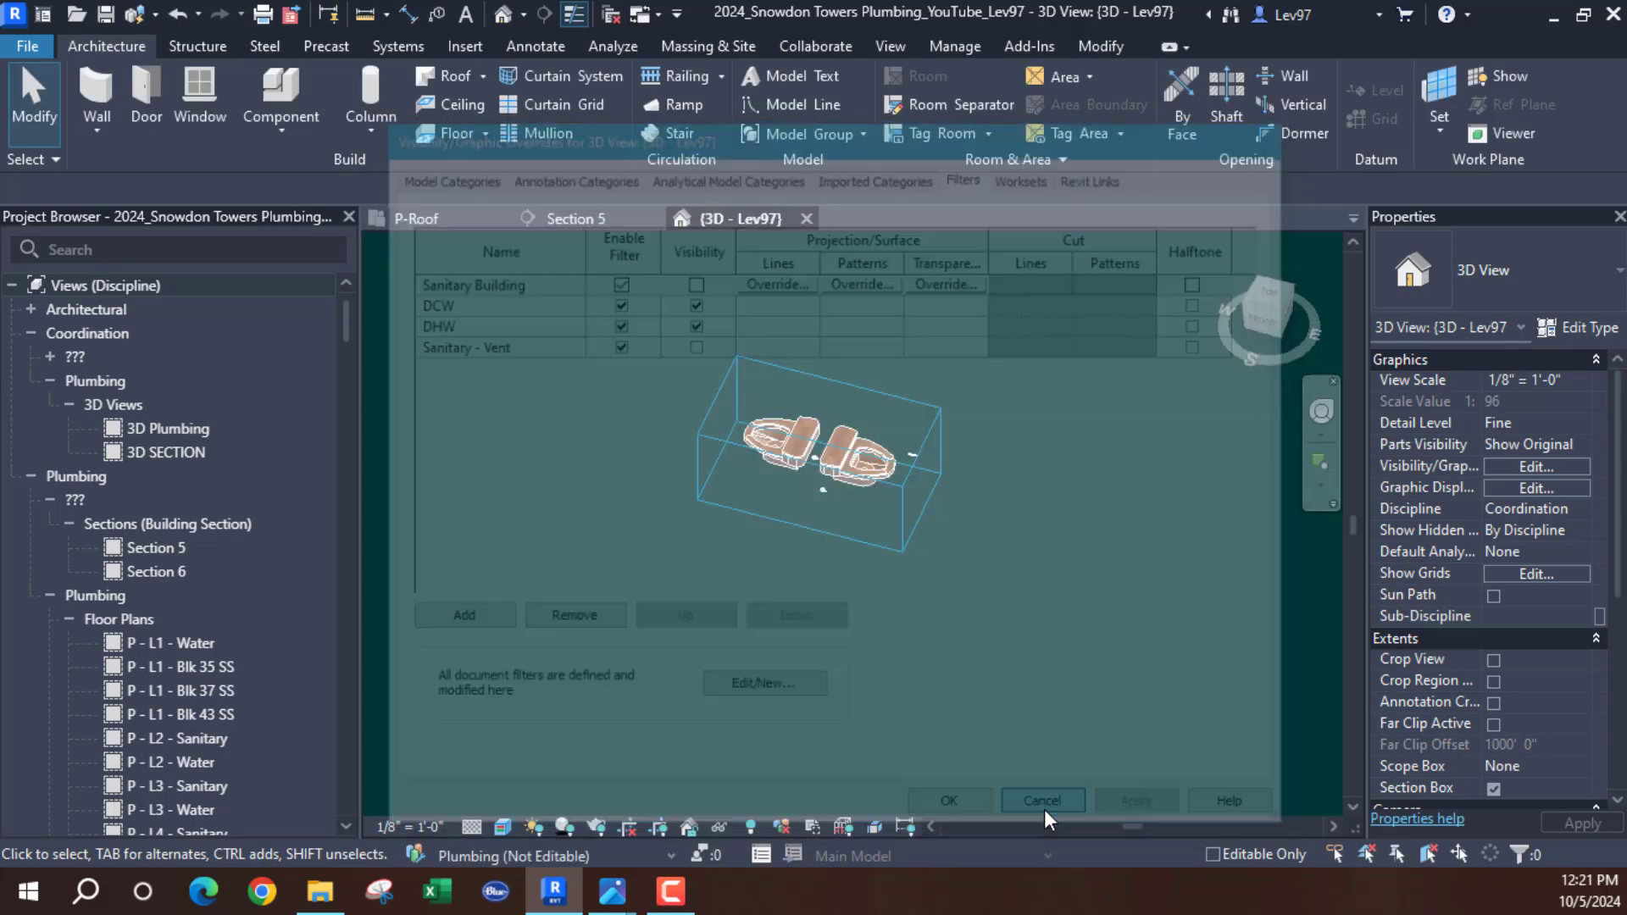
# Extend the 3D section box downward and outward on two sides to take in the steel beams and joists below the fixtures
pyautogui.keyDown('shift'); pyautogui.moveTo(767, 585); pyautogui.dragTo(799, 556, button='middle'); pyautogui.keyUp('shift')
pyautogui.click(787, 513)
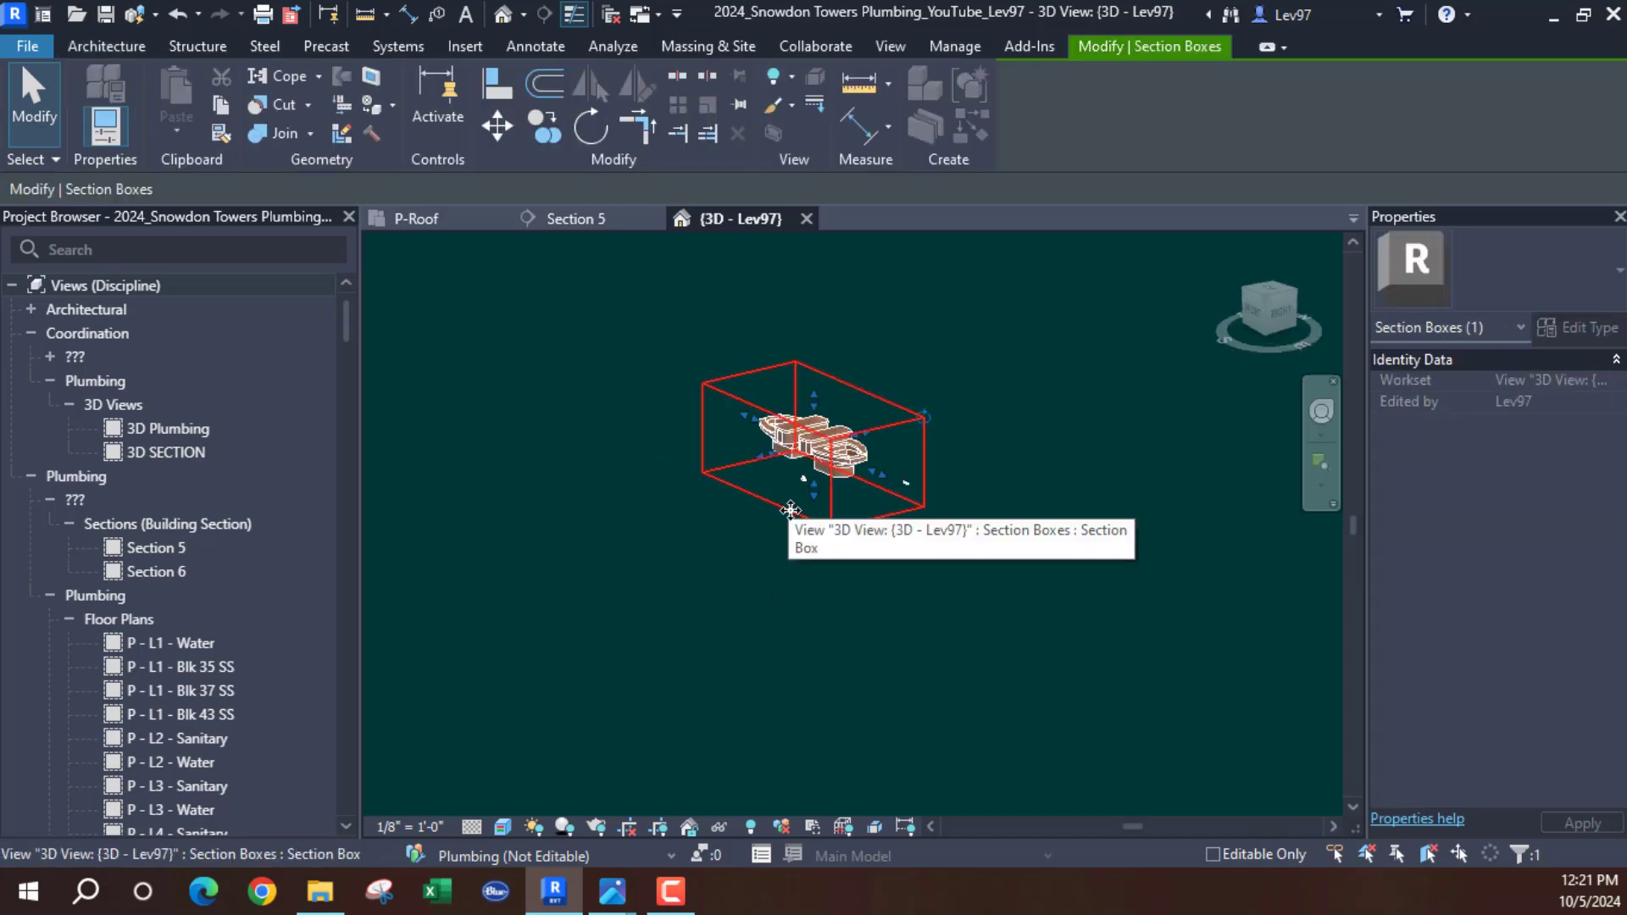
pyautogui.moveTo(818, 501); pyautogui.dragTo(759, 730)
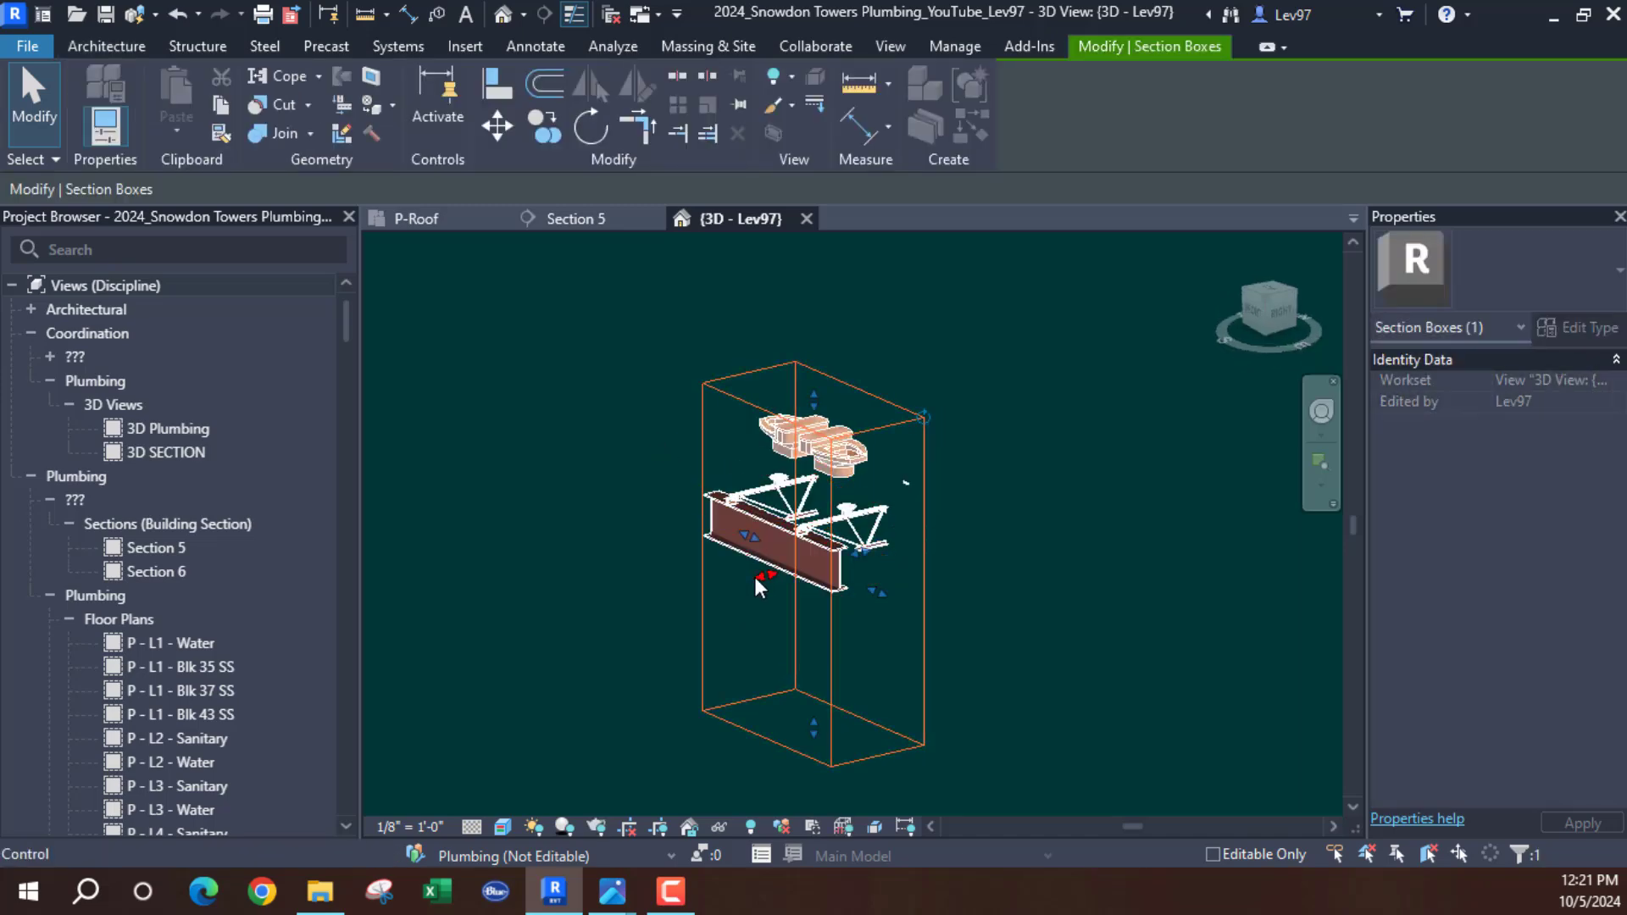
pyautogui.moveTo(754, 573); pyautogui.dragTo(576, 619)
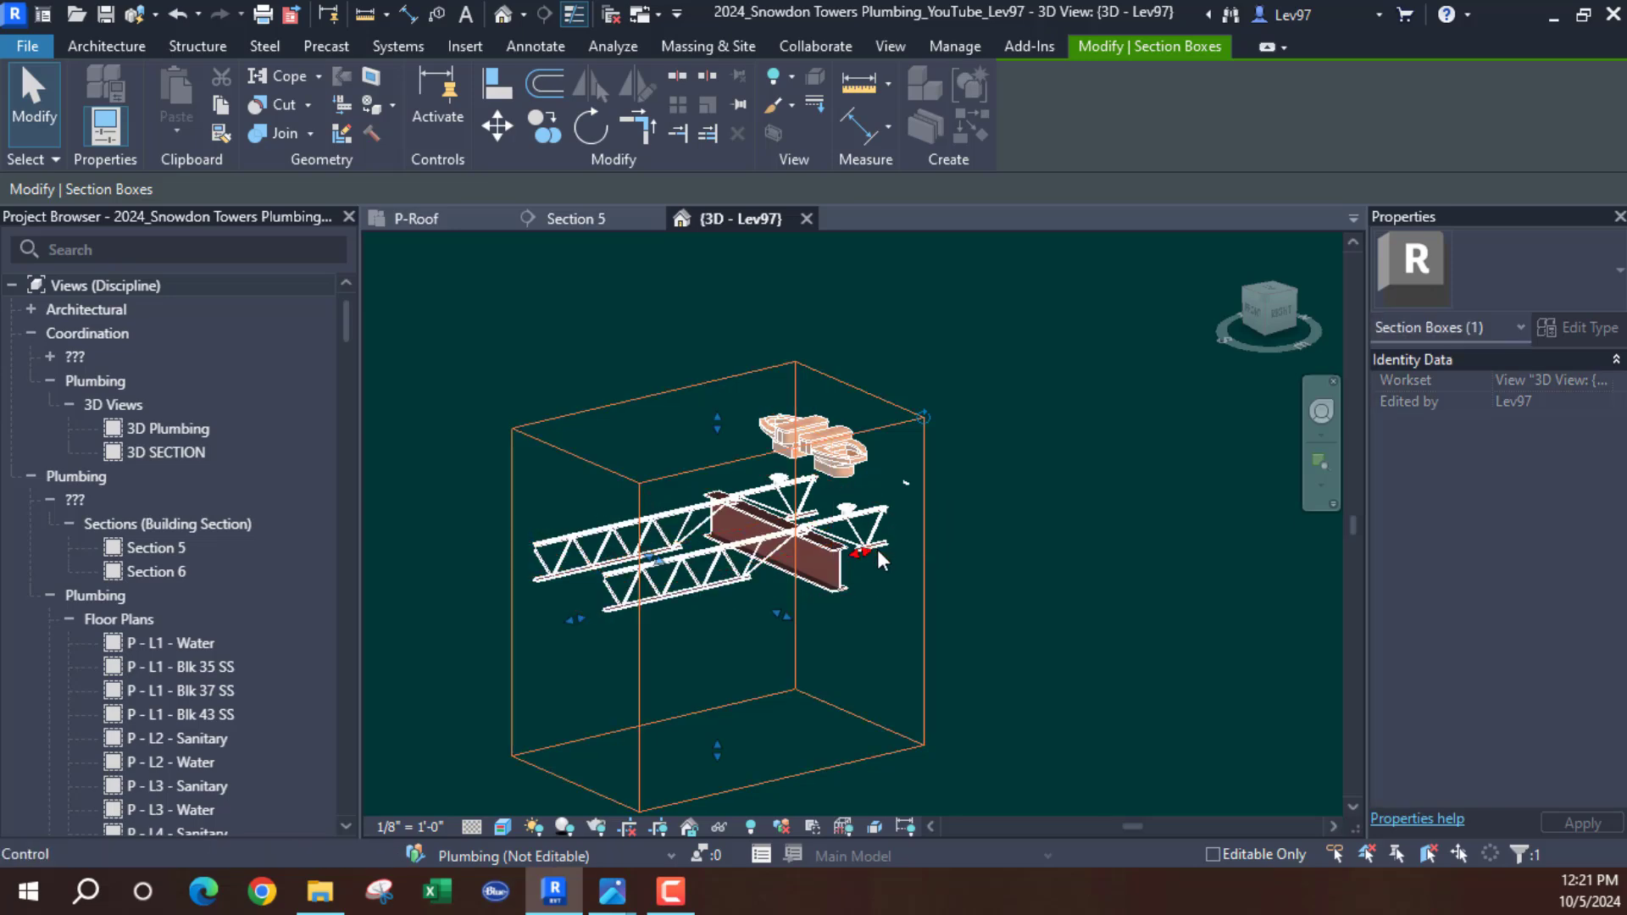
pyautogui.moveTo(873, 549); pyautogui.dragTo(1030, 514)
pyautogui.keyDown('shift'); pyautogui.moveTo(750, 434); pyautogui.dragTo(753, 399, button='middle'); pyautogui.keyUp('shift')
pyautogui.click(1151, 477)
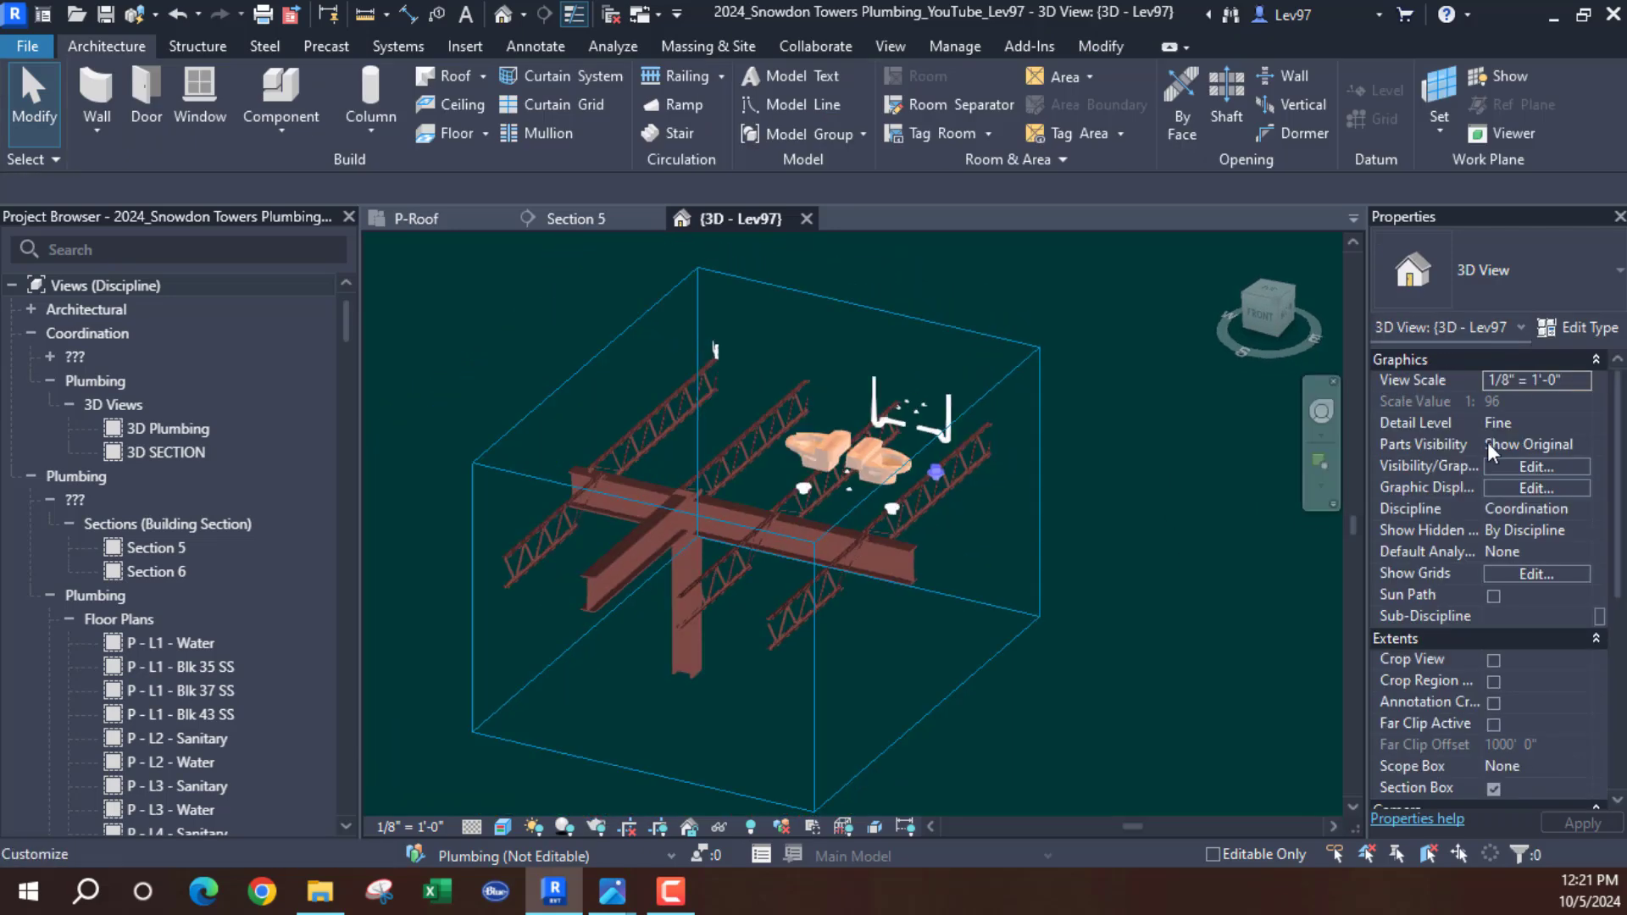
pyautogui.click(1525, 465)
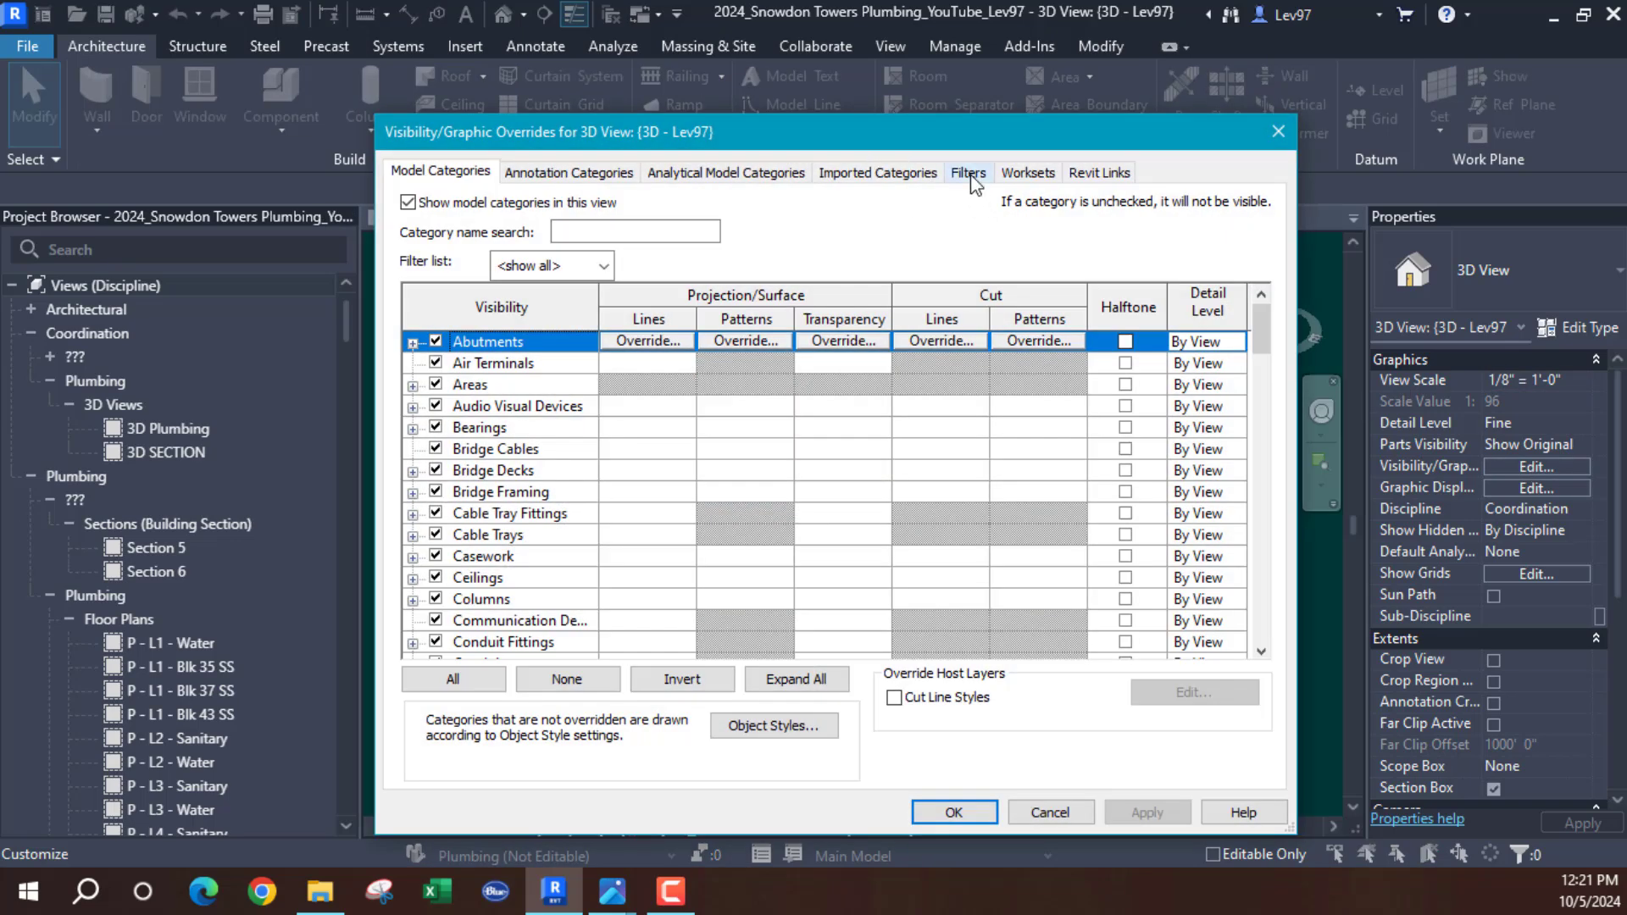
pyautogui.click(969, 173)
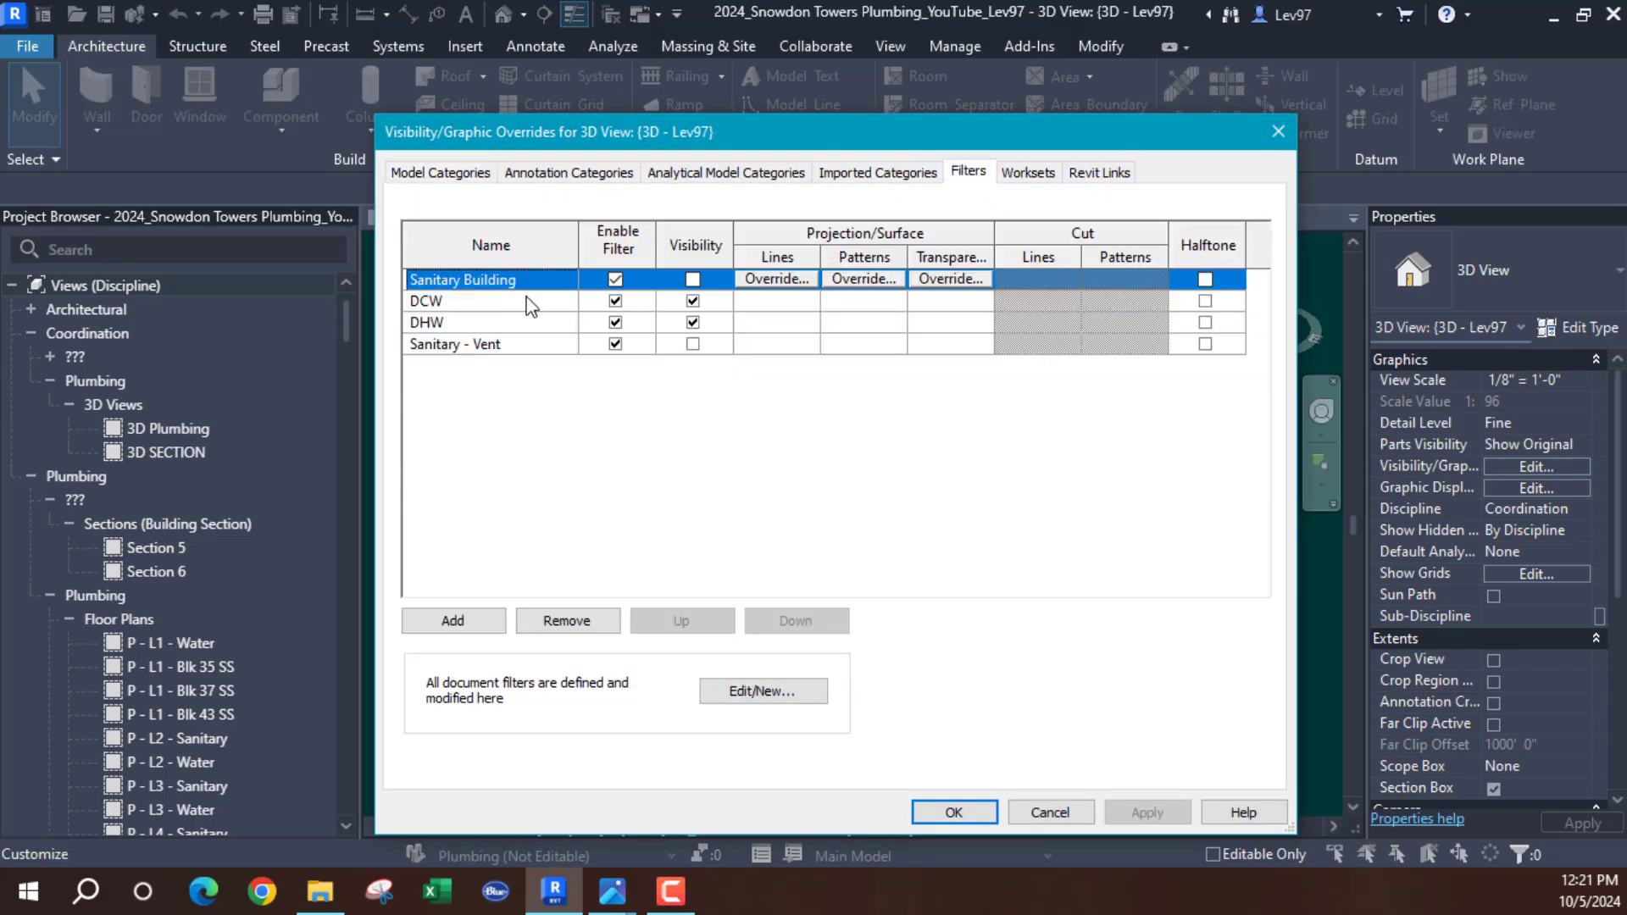
pyautogui.click(1059, 816)
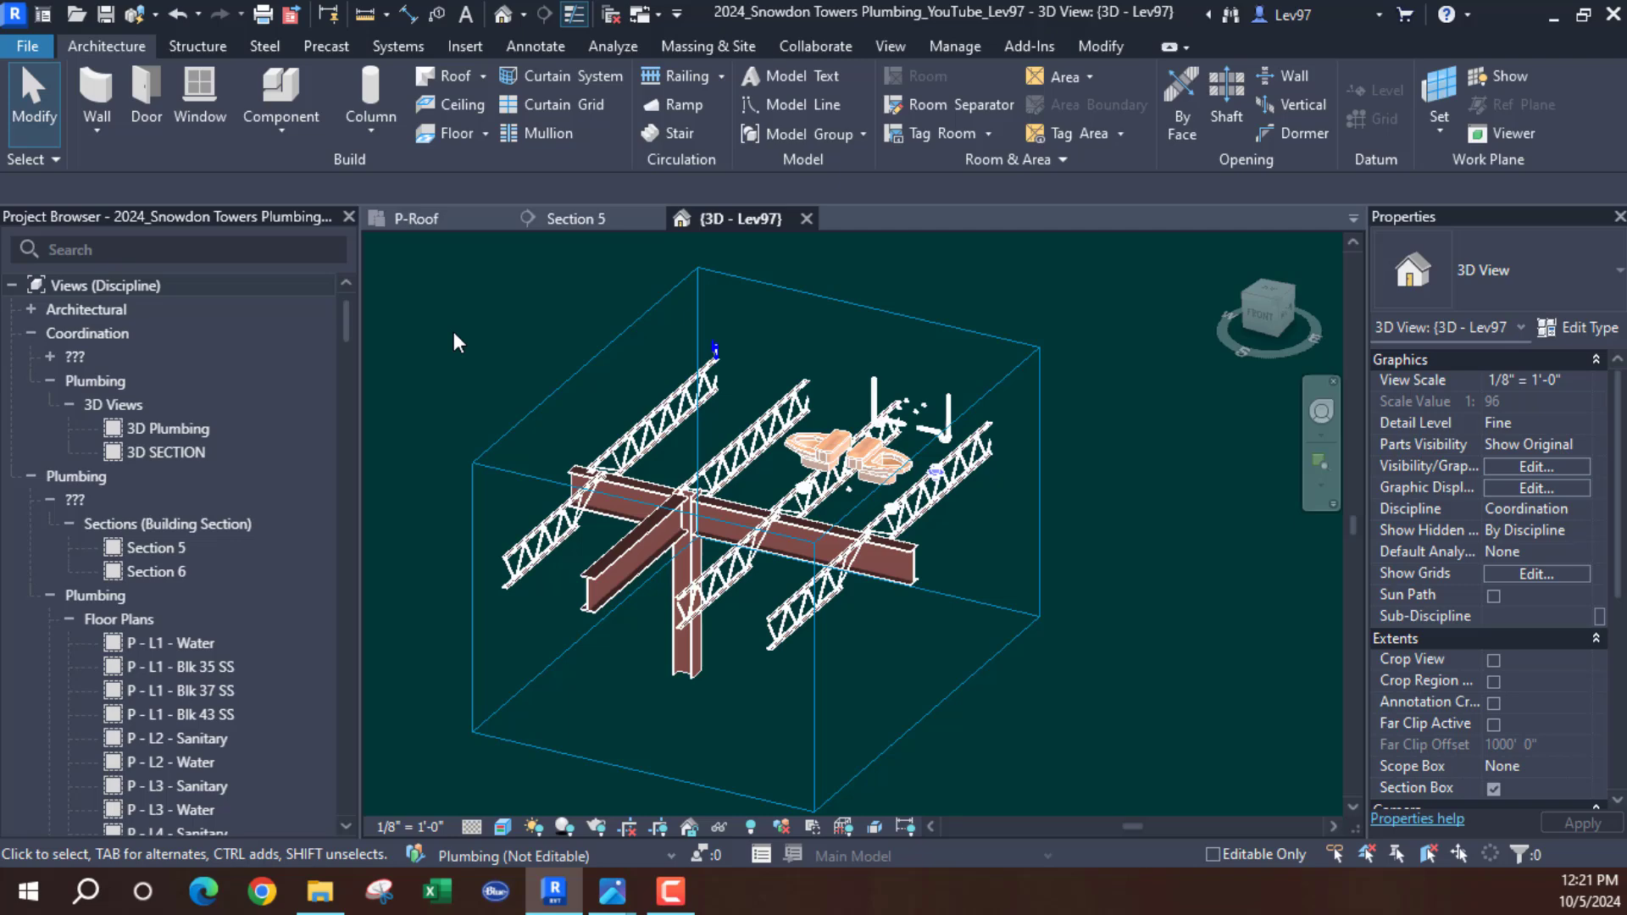
# Turn on the Pipe Fittings and Pipes categories in the 3D view's visibility overrides
pyautogui.press('v')
pyautogui.press('v')
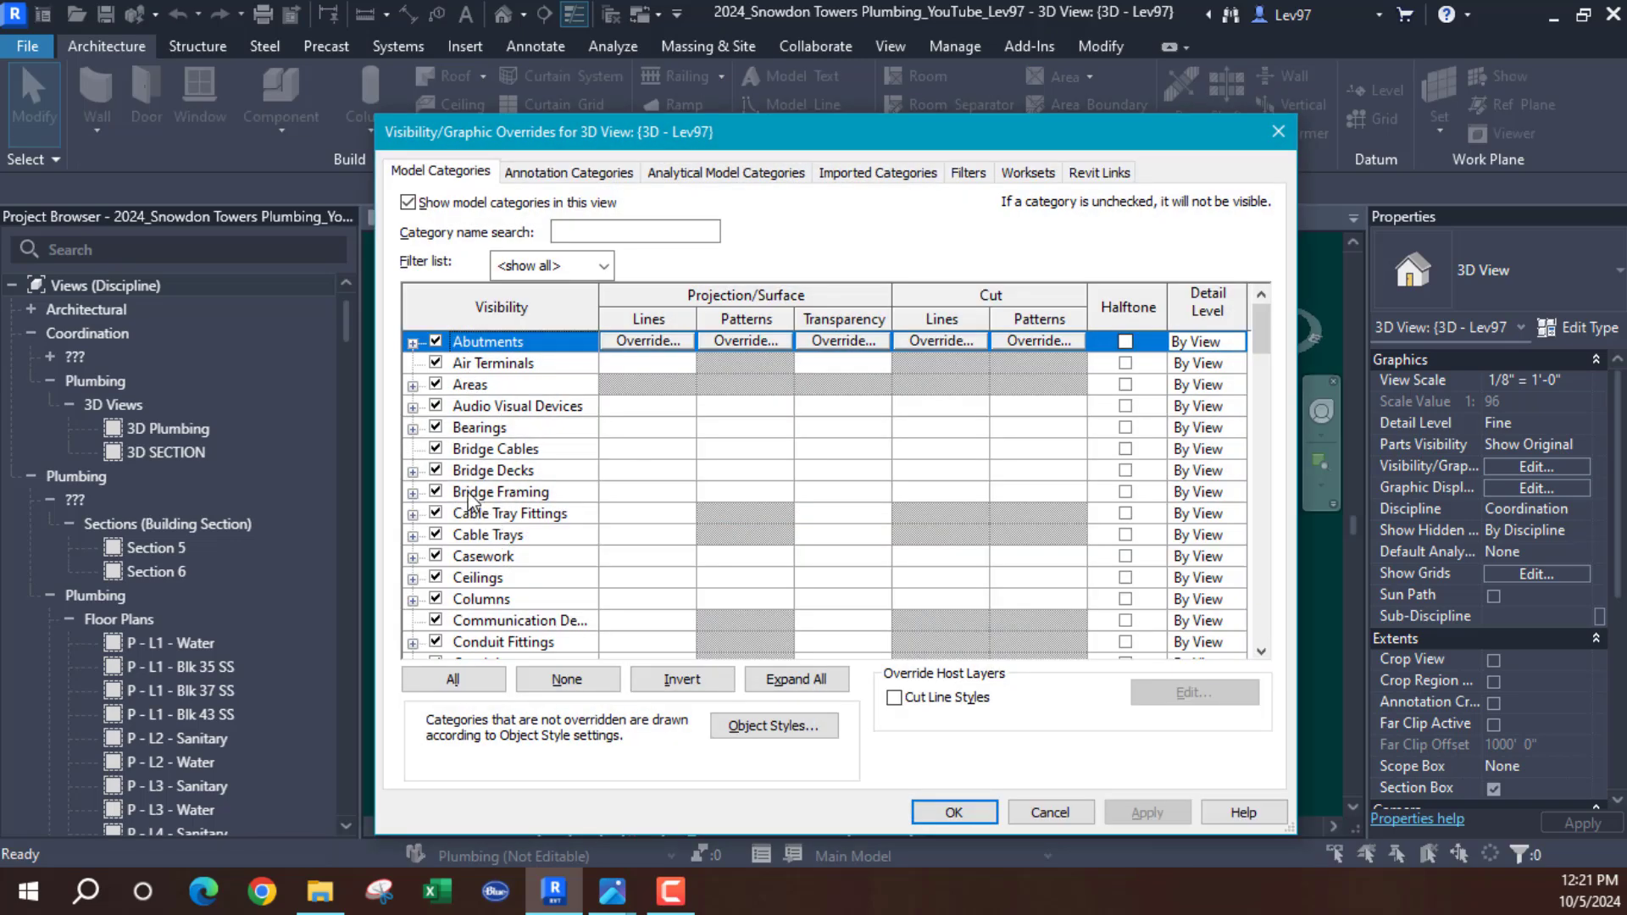
pyautogui.click(469, 493)
pyautogui.press('p')
pyautogui.scroll(-3, 511, 520)
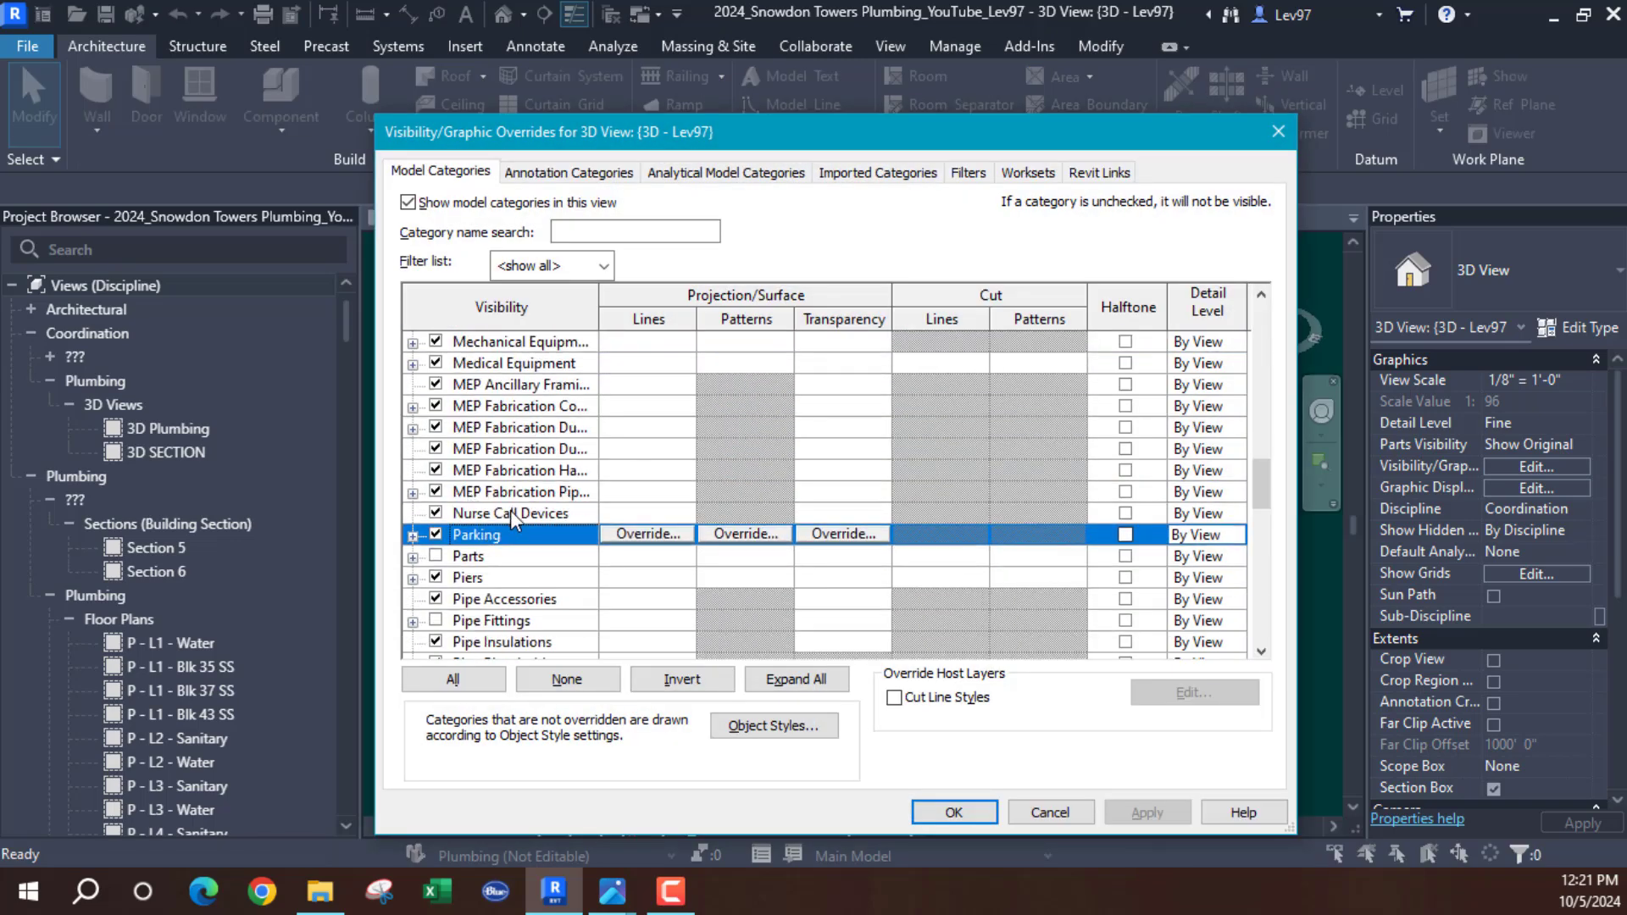
pyautogui.click(437, 556)
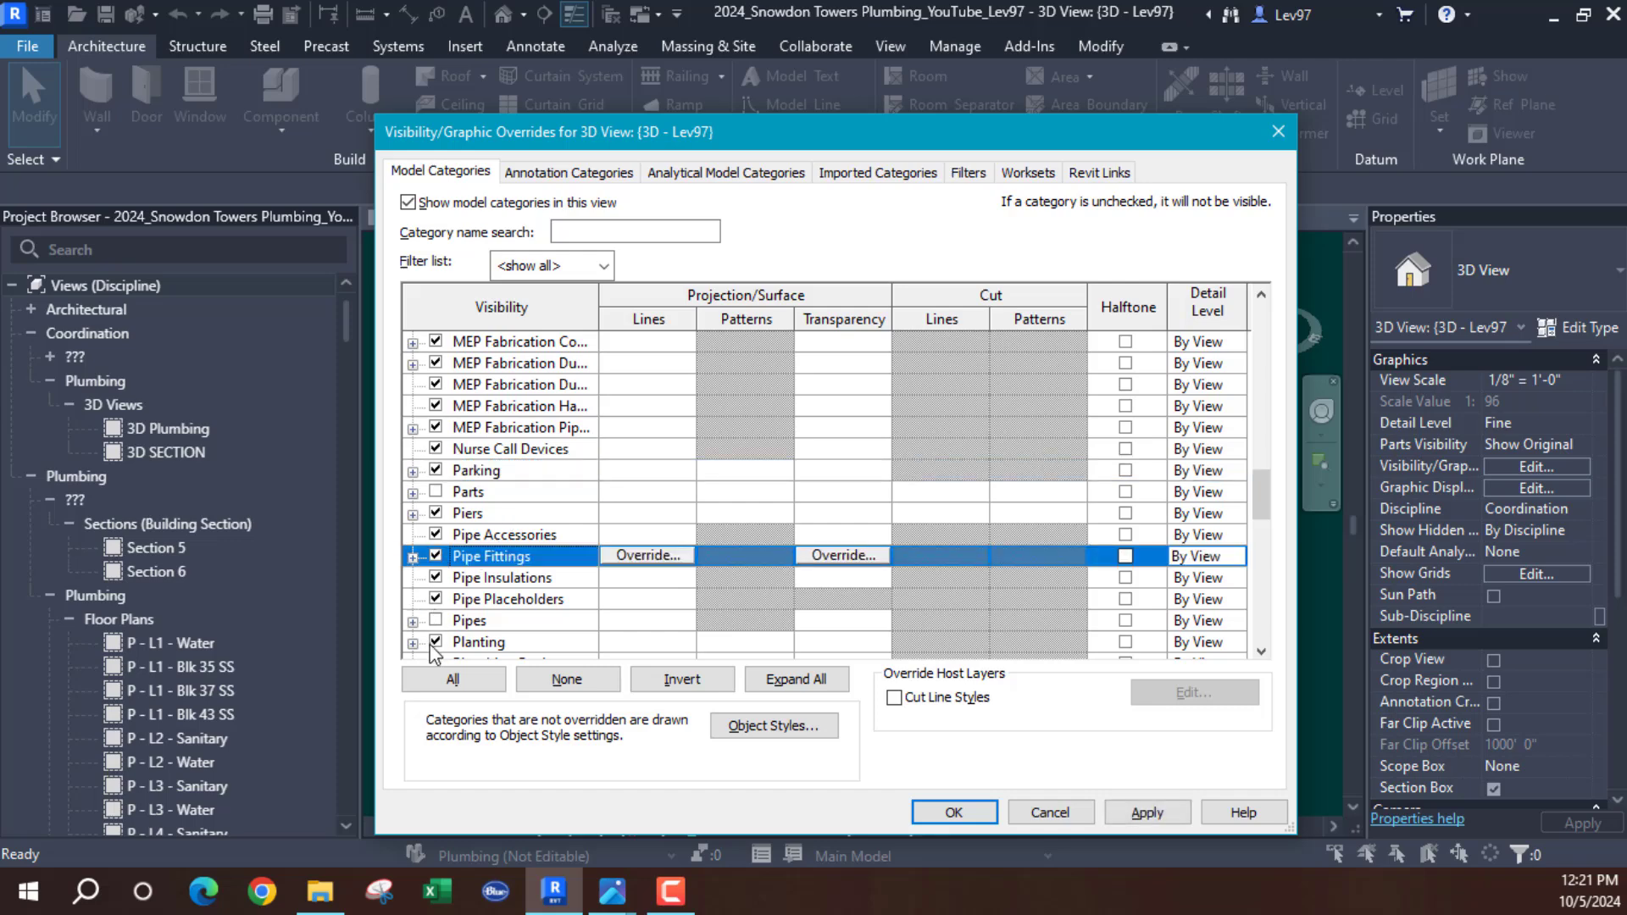
pyautogui.click(436, 622)
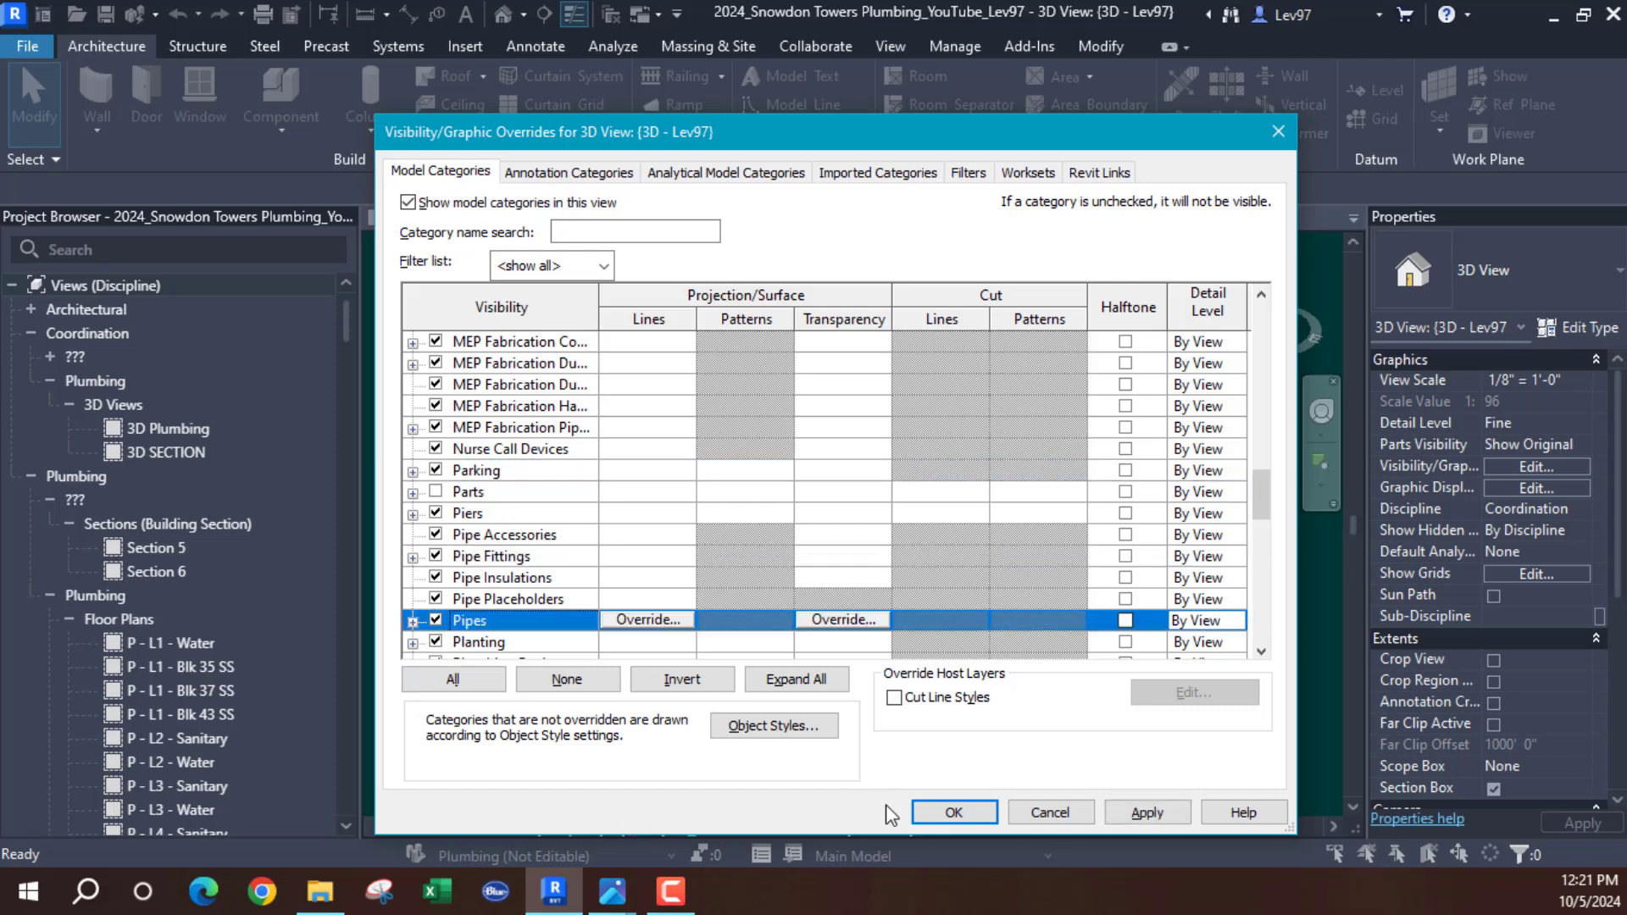
pyautogui.click(954, 812)
# Select cold water pipes at the beam in 3D and Section 5, and examine which one the section shows crossing the steel
pyautogui.scroll(5, 851, 539)
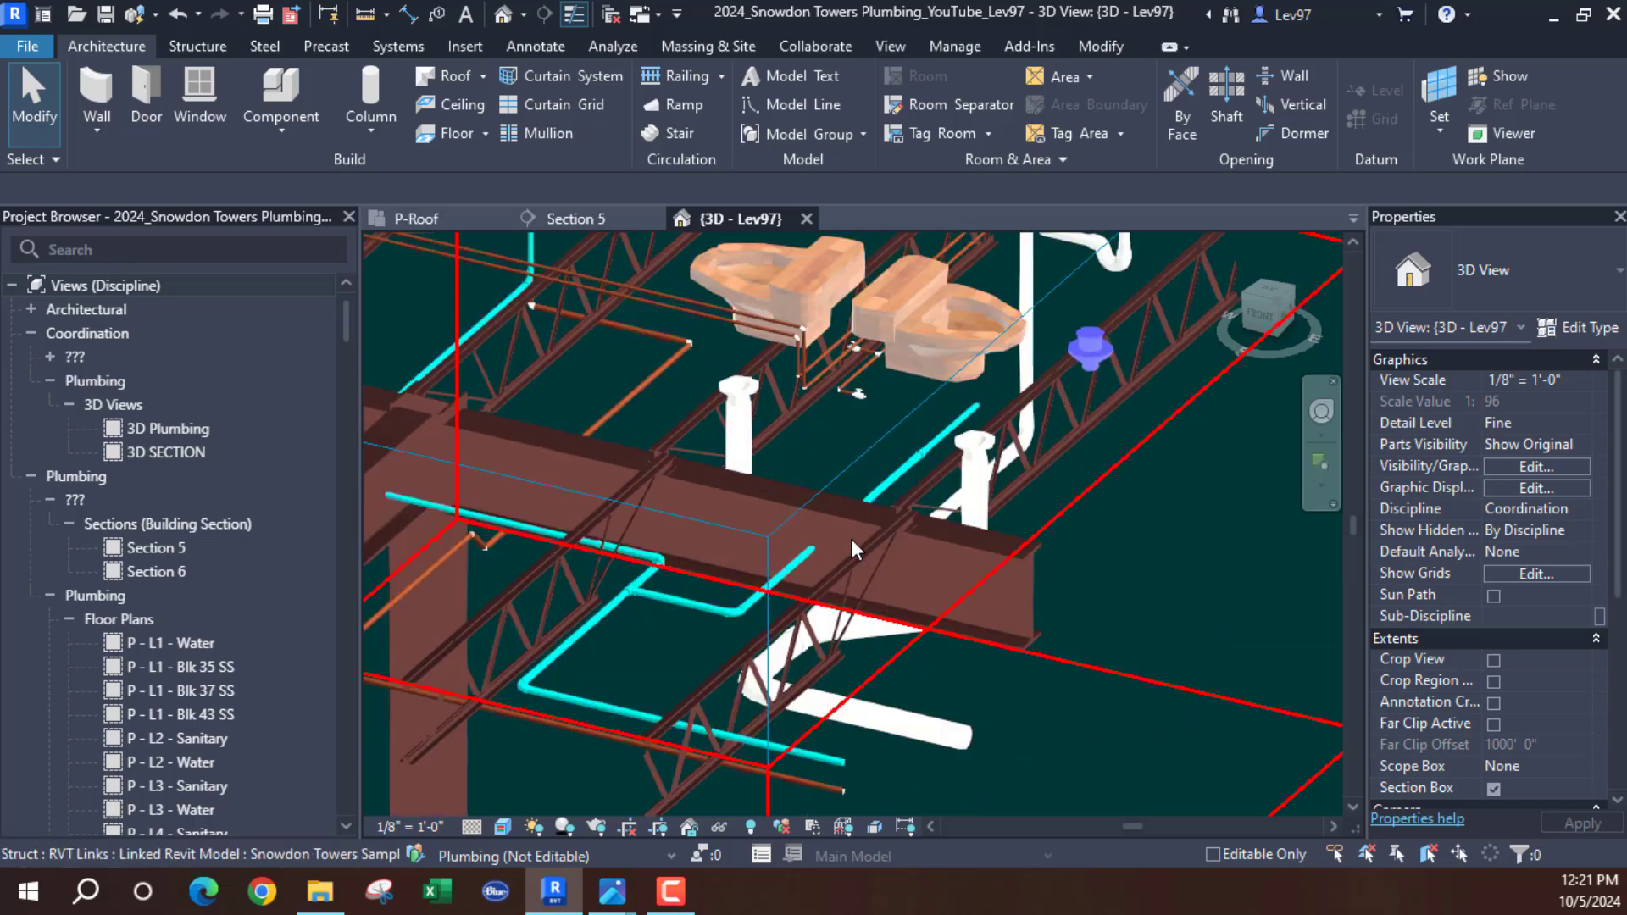
pyautogui.scroll(3, 851, 539)
pyautogui.click(990, 604)
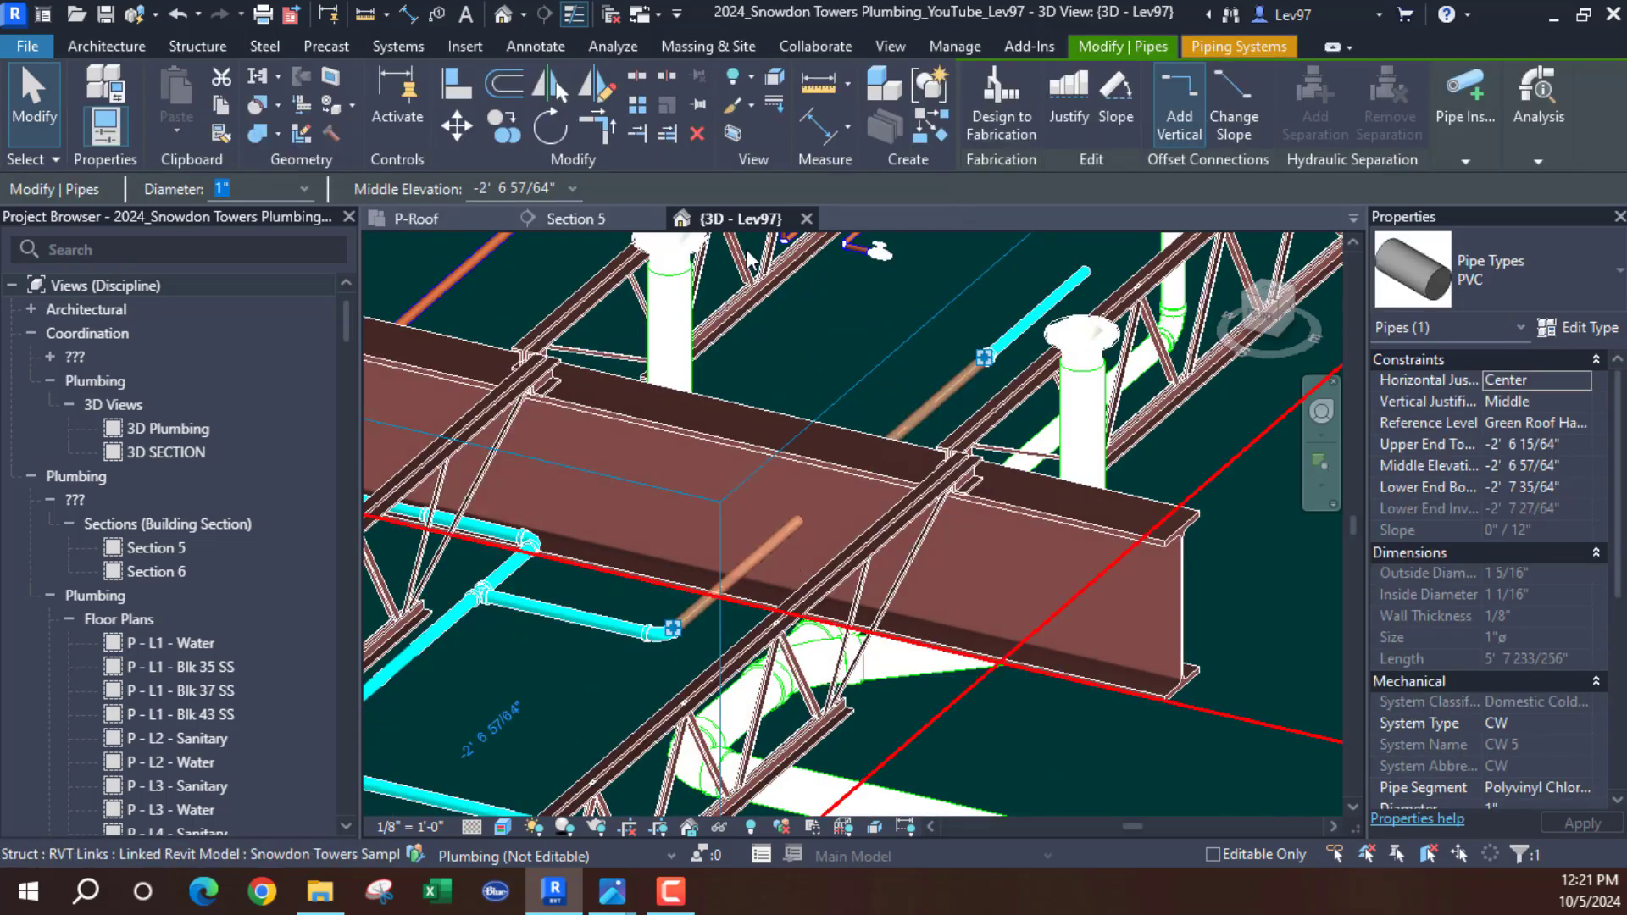
pyautogui.click(568, 218)
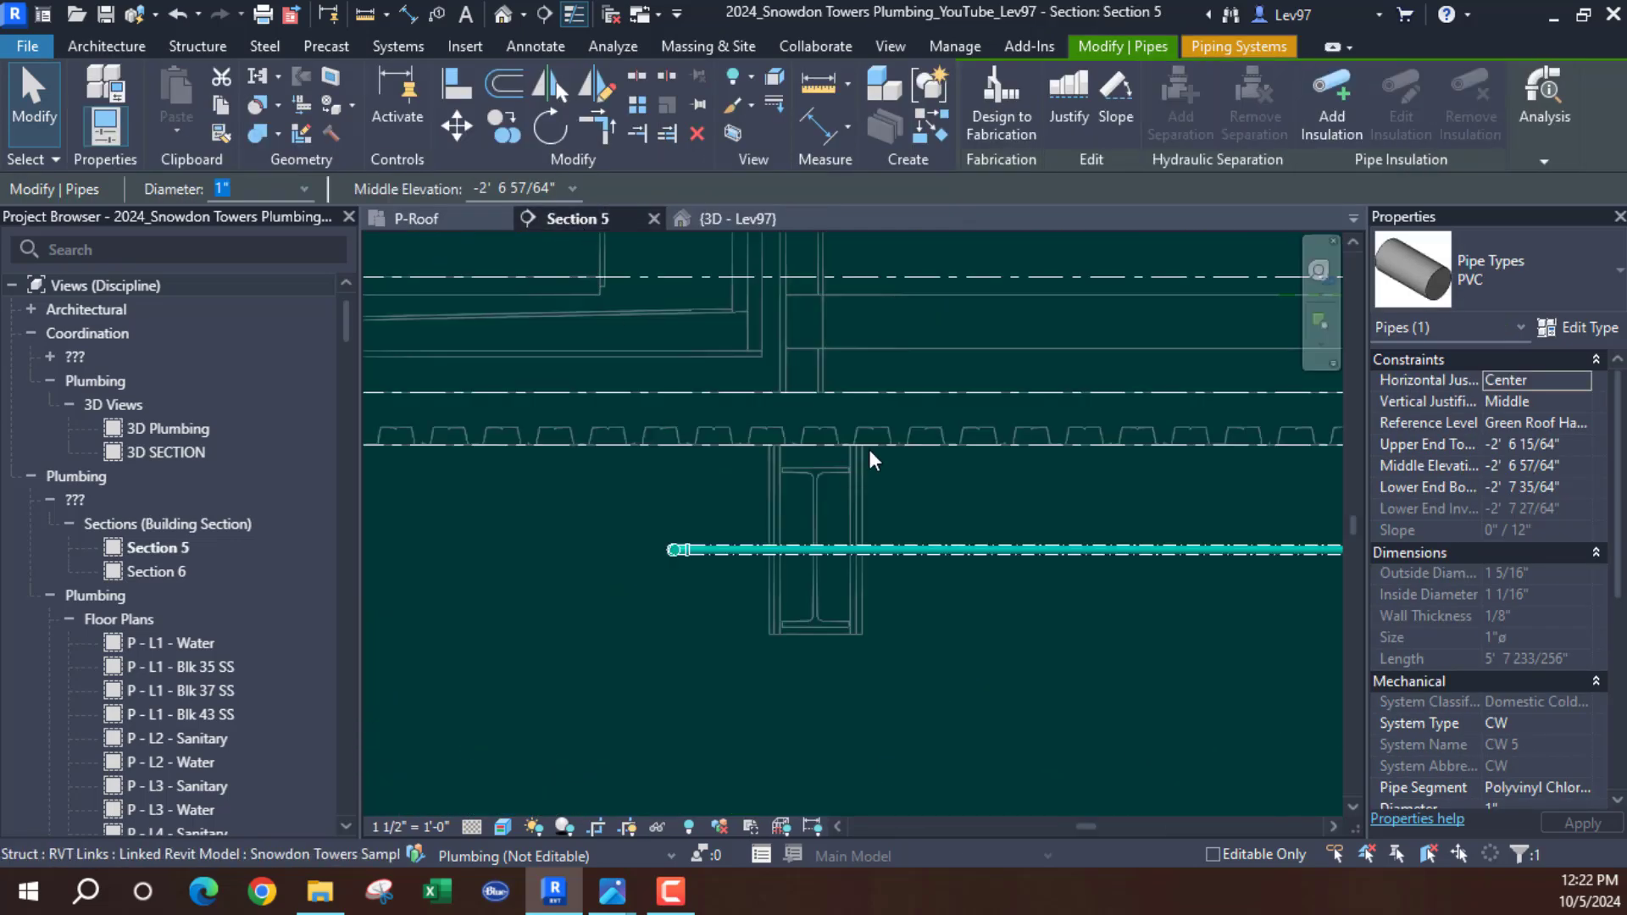
pyautogui.write('3/4')
pyautogui.press('Return')
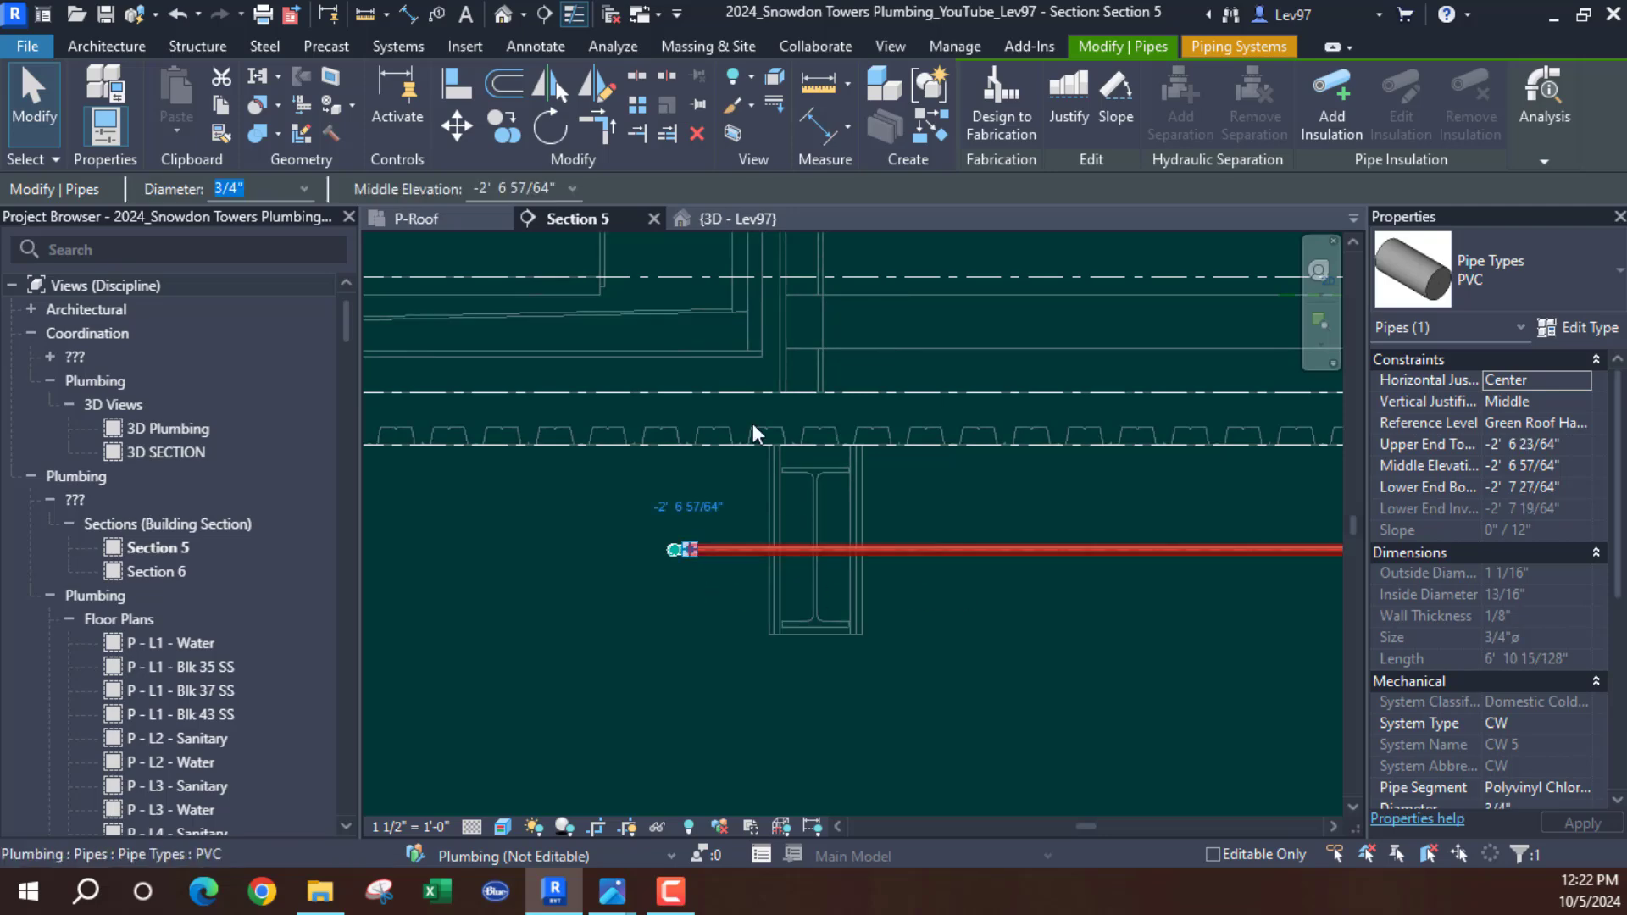
pyautogui.click(725, 219)
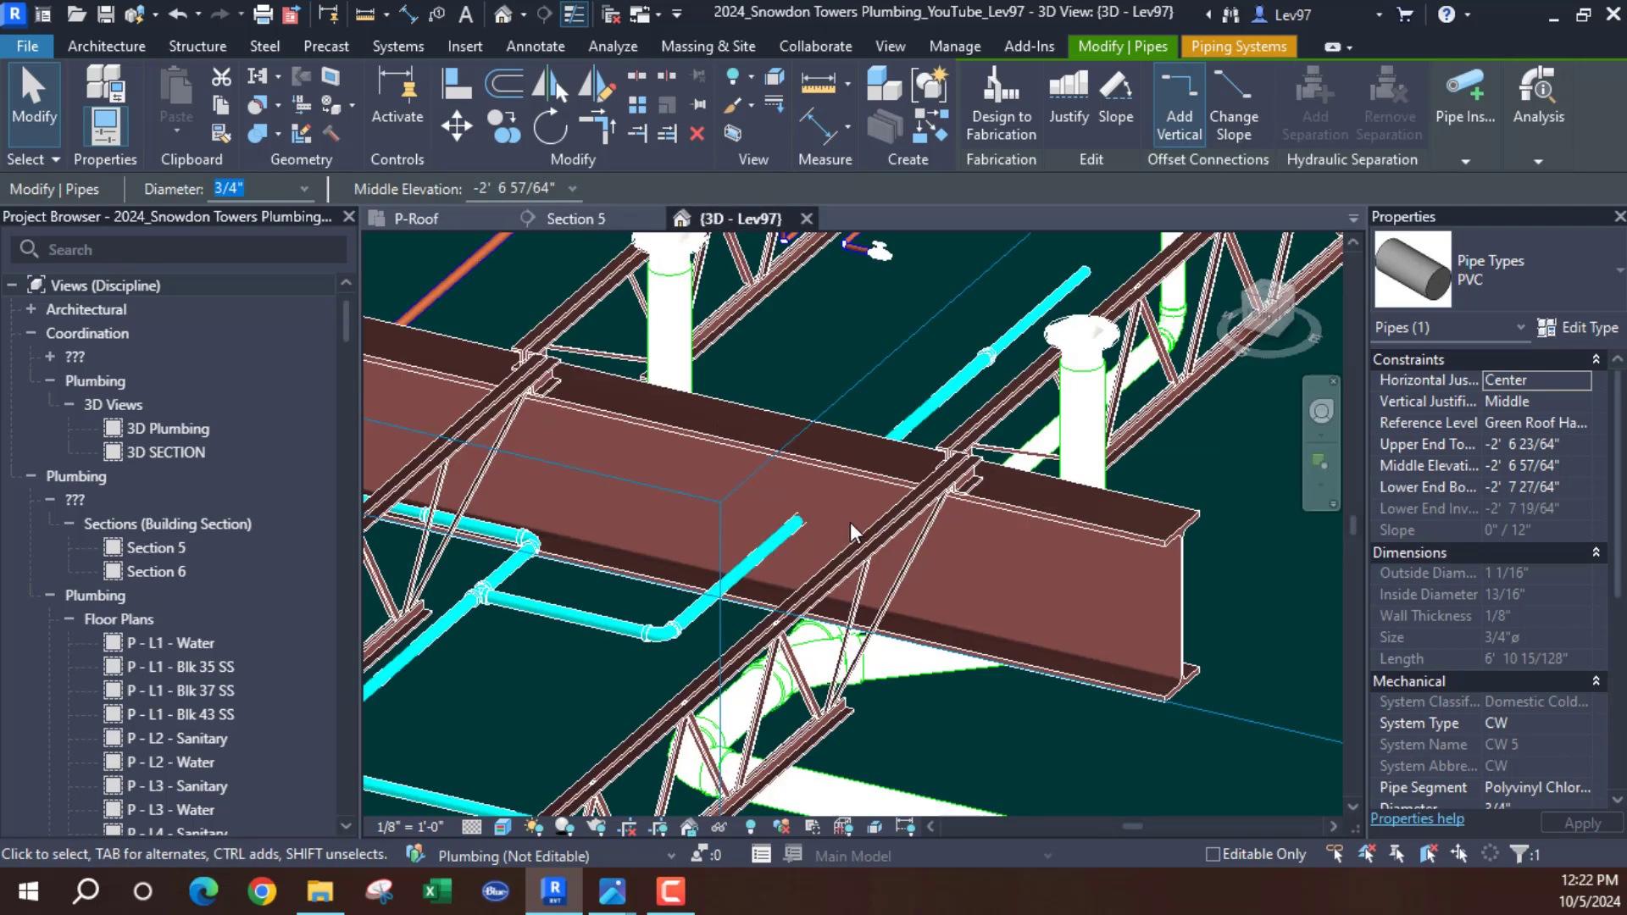
pyautogui.scroll(-3, 710, 558)
pyautogui.scroll(5, 551, 542)
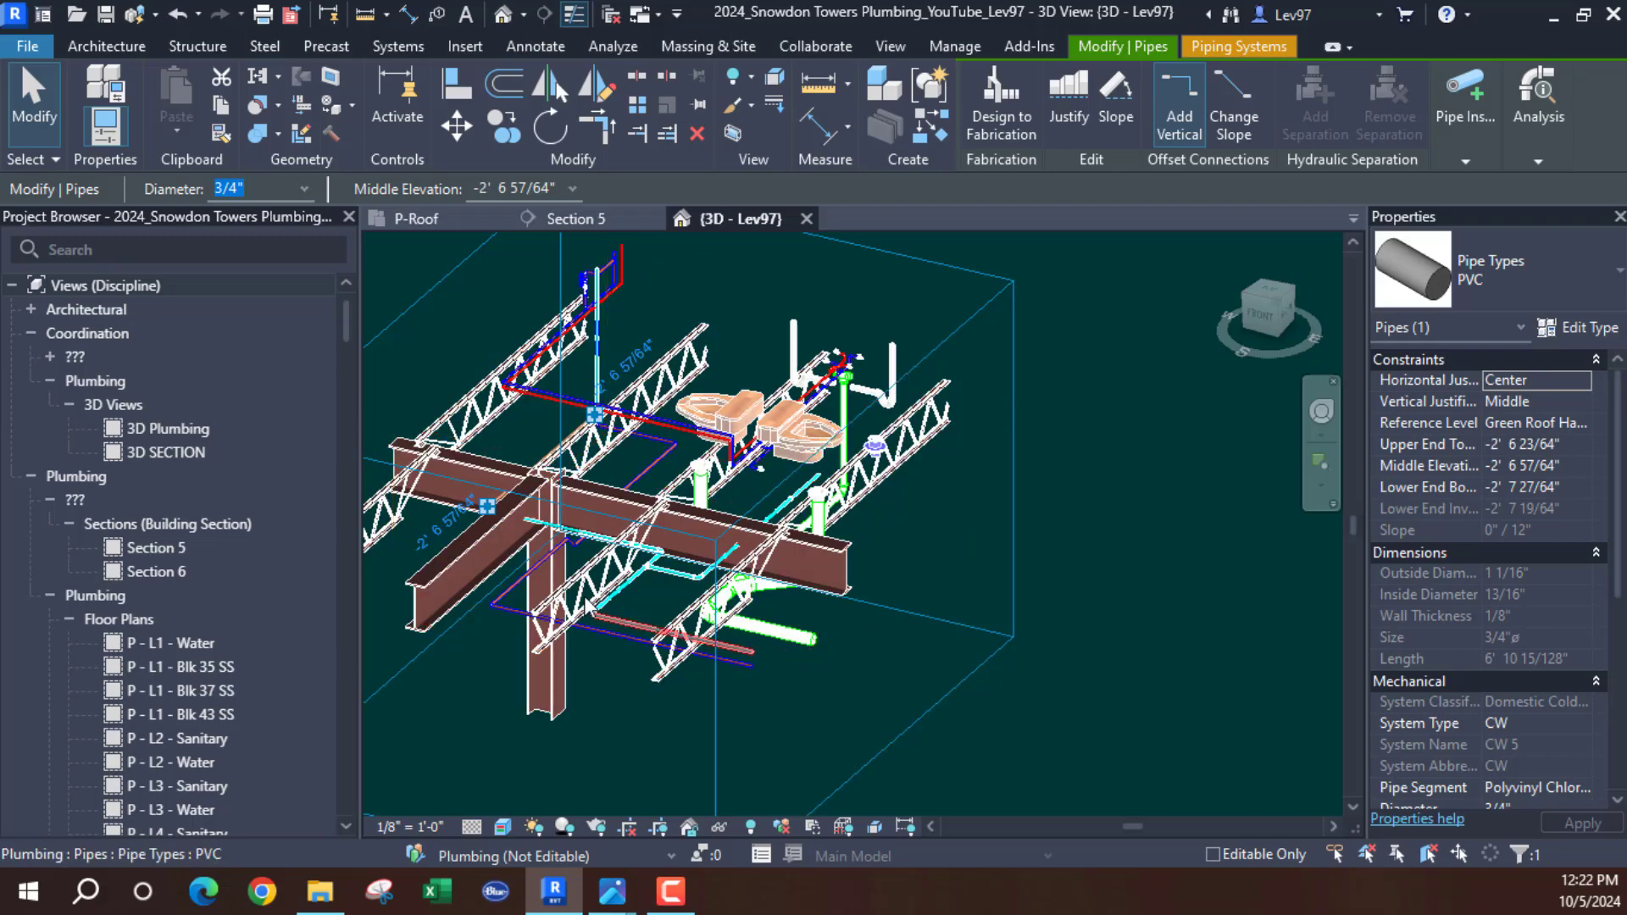
pyautogui.keyDown('shift'); pyautogui.moveTo(561, 552); pyautogui.dragTo(636, 485, button='middle'); pyautogui.keyUp('shift')
pyautogui.scroll(4, 657, 472)
pyautogui.scroll(-5, 632, 474)
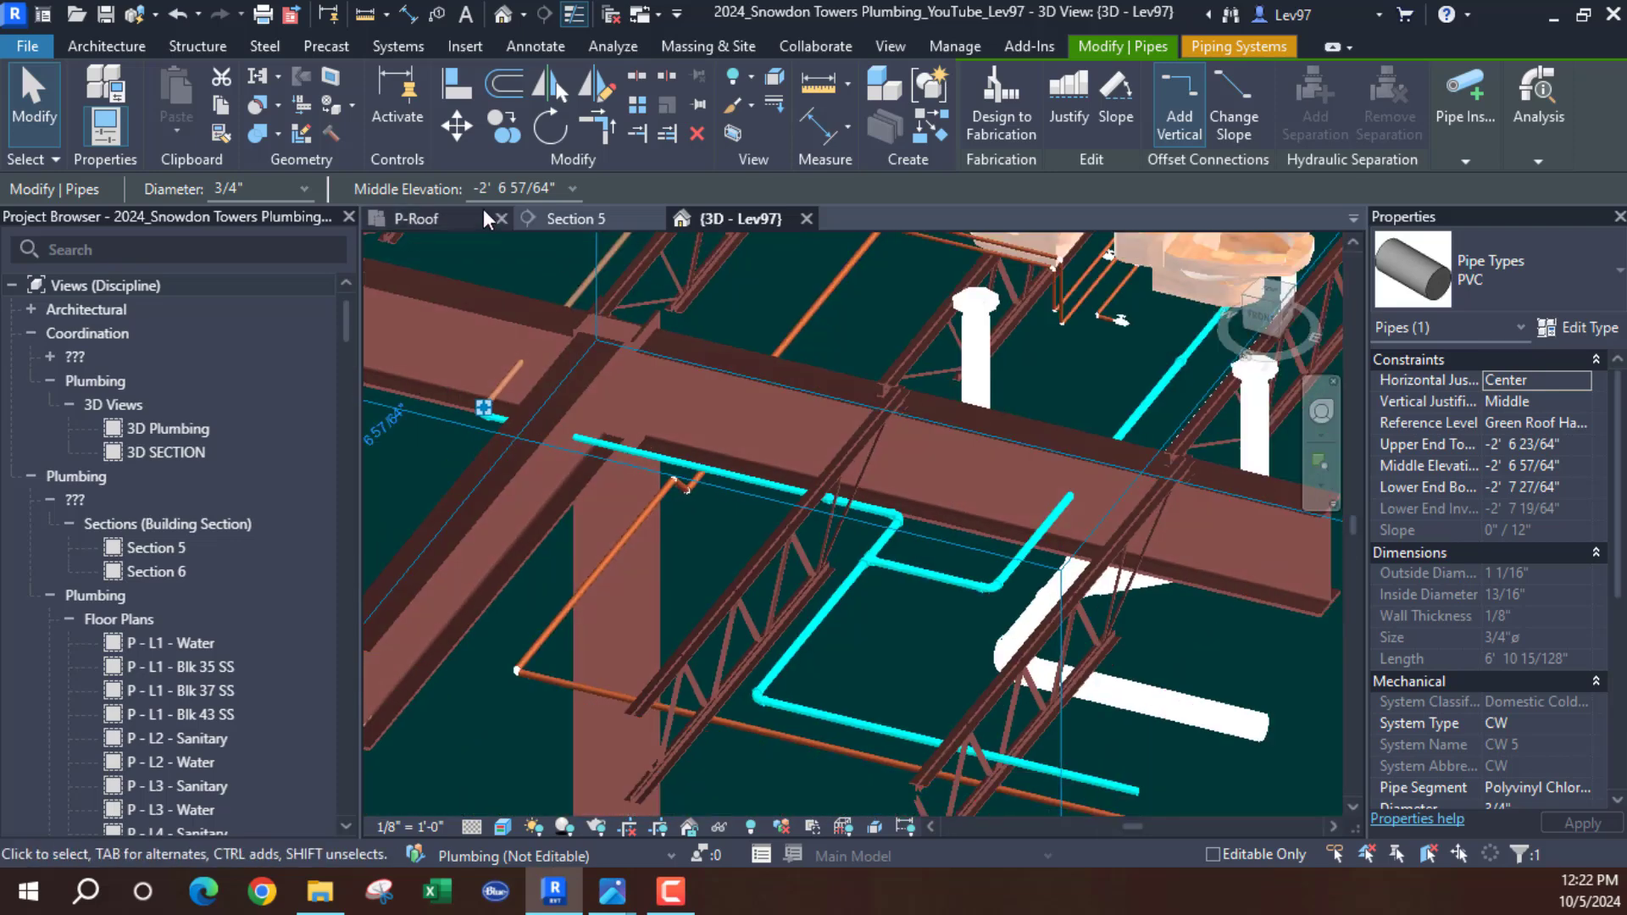
# Examine in Section 5 where the cold water pipe crosses the steel beam's web
pyautogui.click(577, 217)
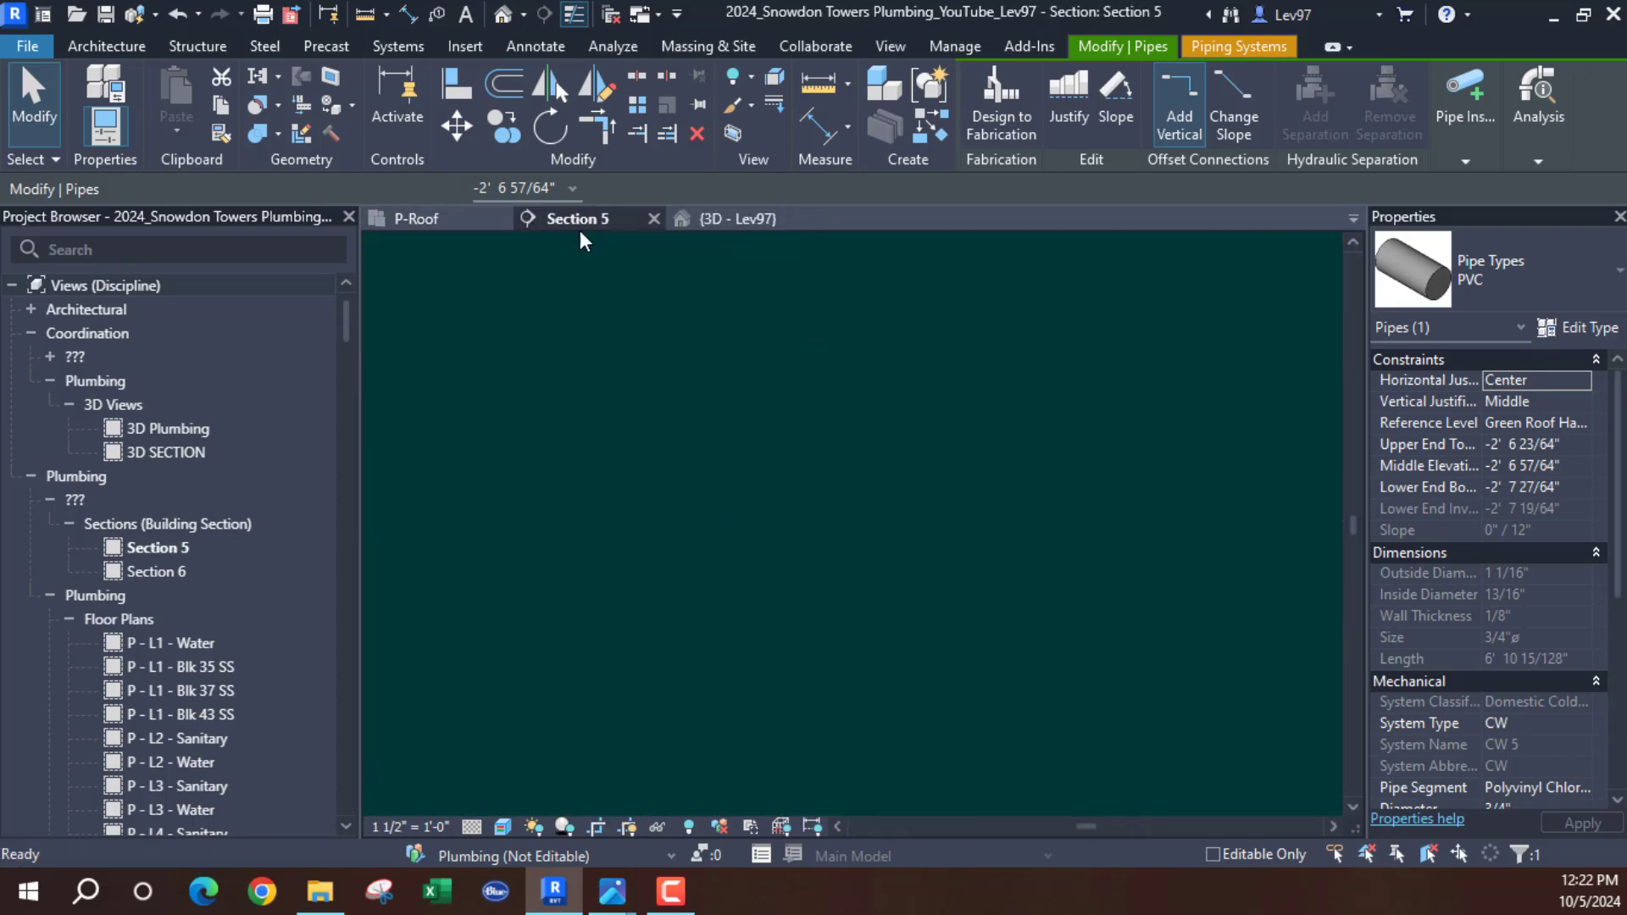
pyautogui.click(587, 611)
pyautogui.scroll(3, 856, 545)
pyautogui.moveTo(785, 516); pyautogui.dragTo(1009, 490, button='middle')
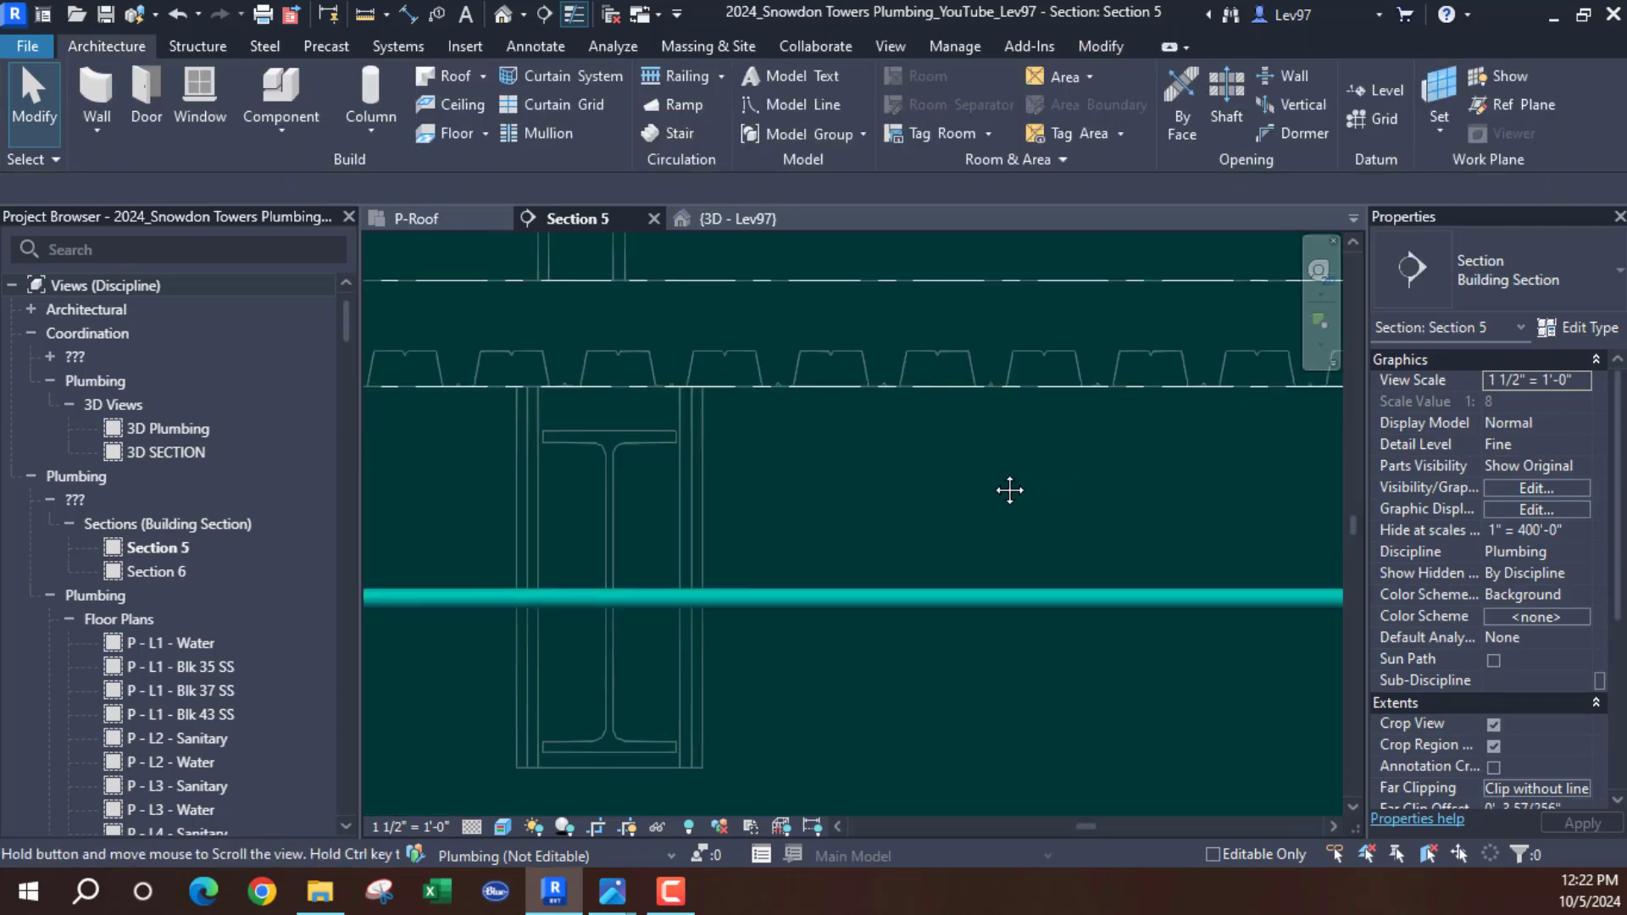
pyautogui.moveTo(758, 458); pyautogui.dragTo(923, 470, button='middle')
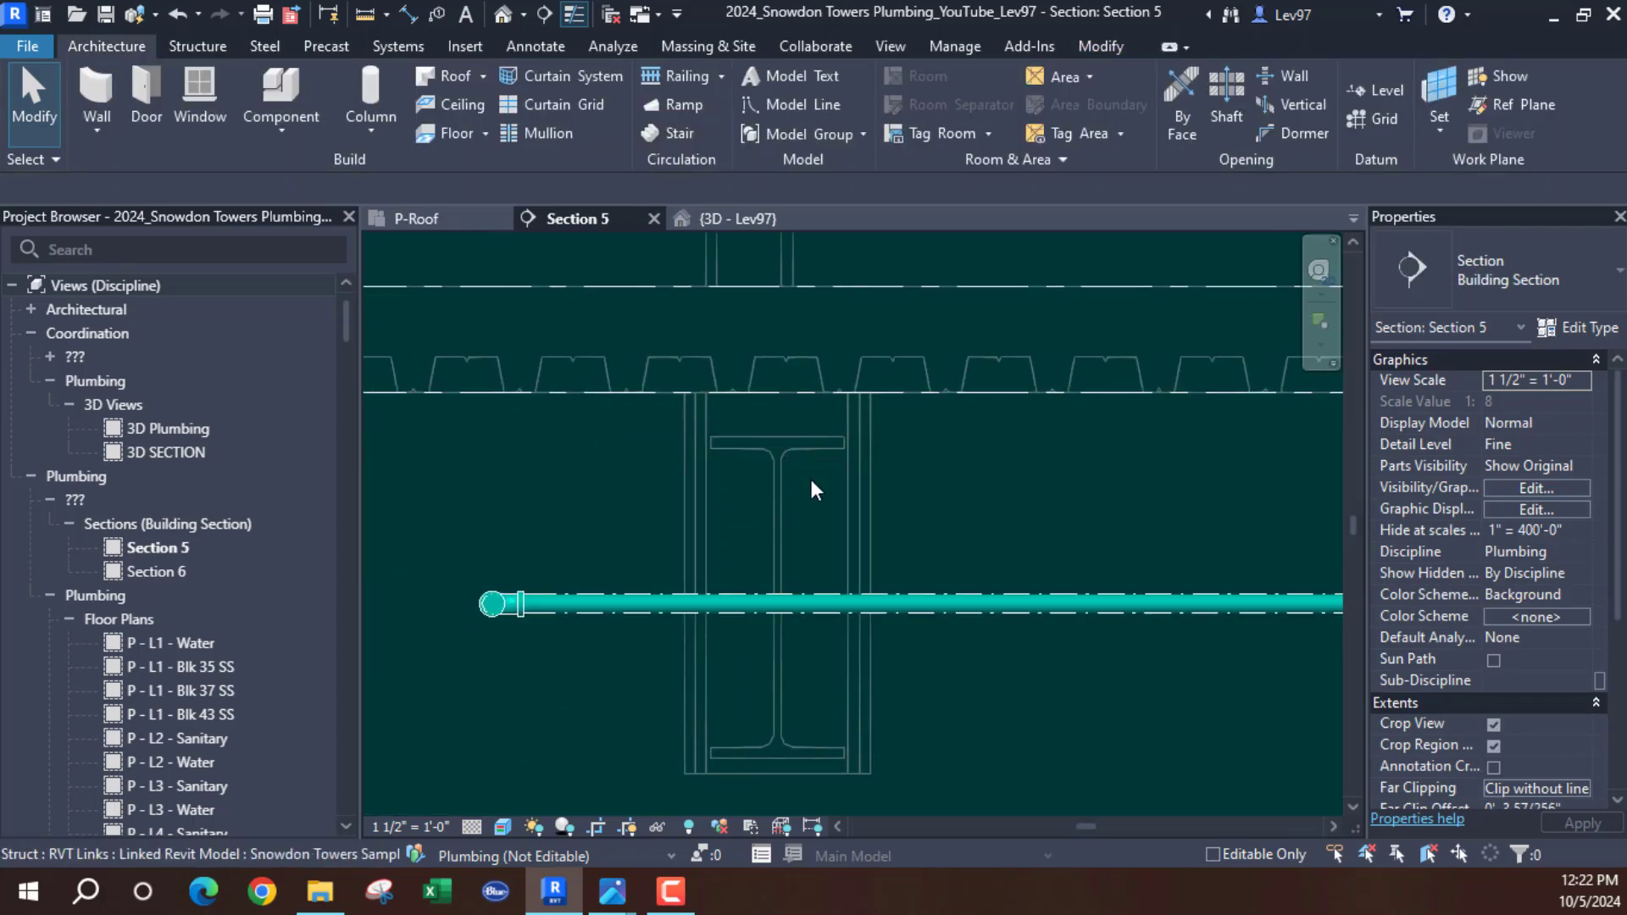
pyautogui.press('d')
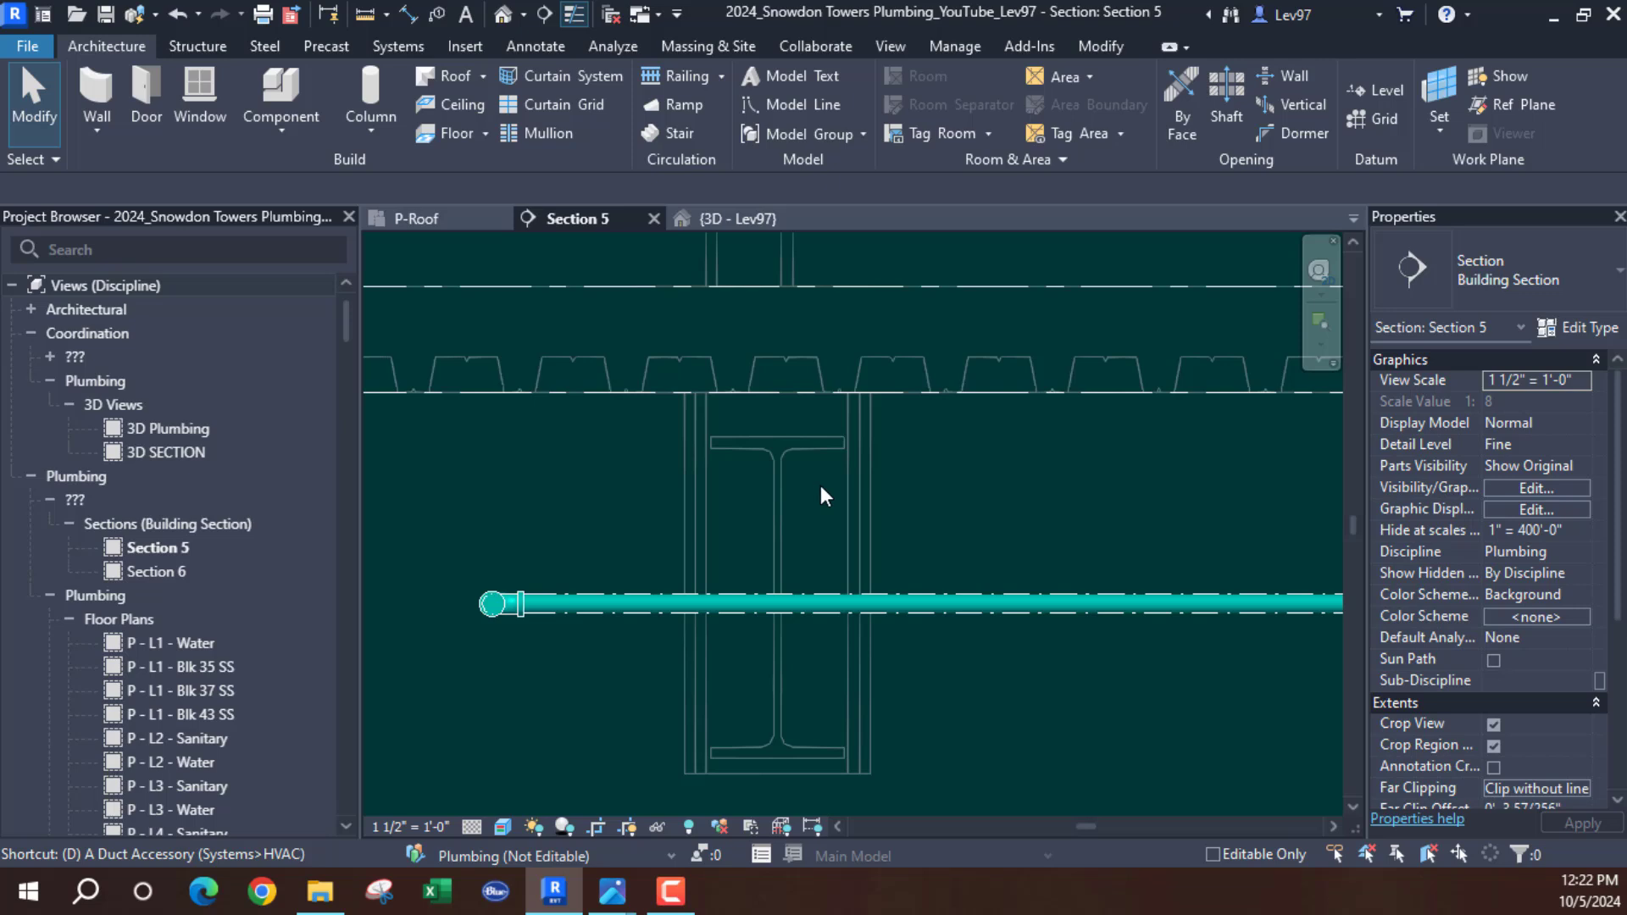
pyautogui.press('l')
pyautogui.click(817, 746)
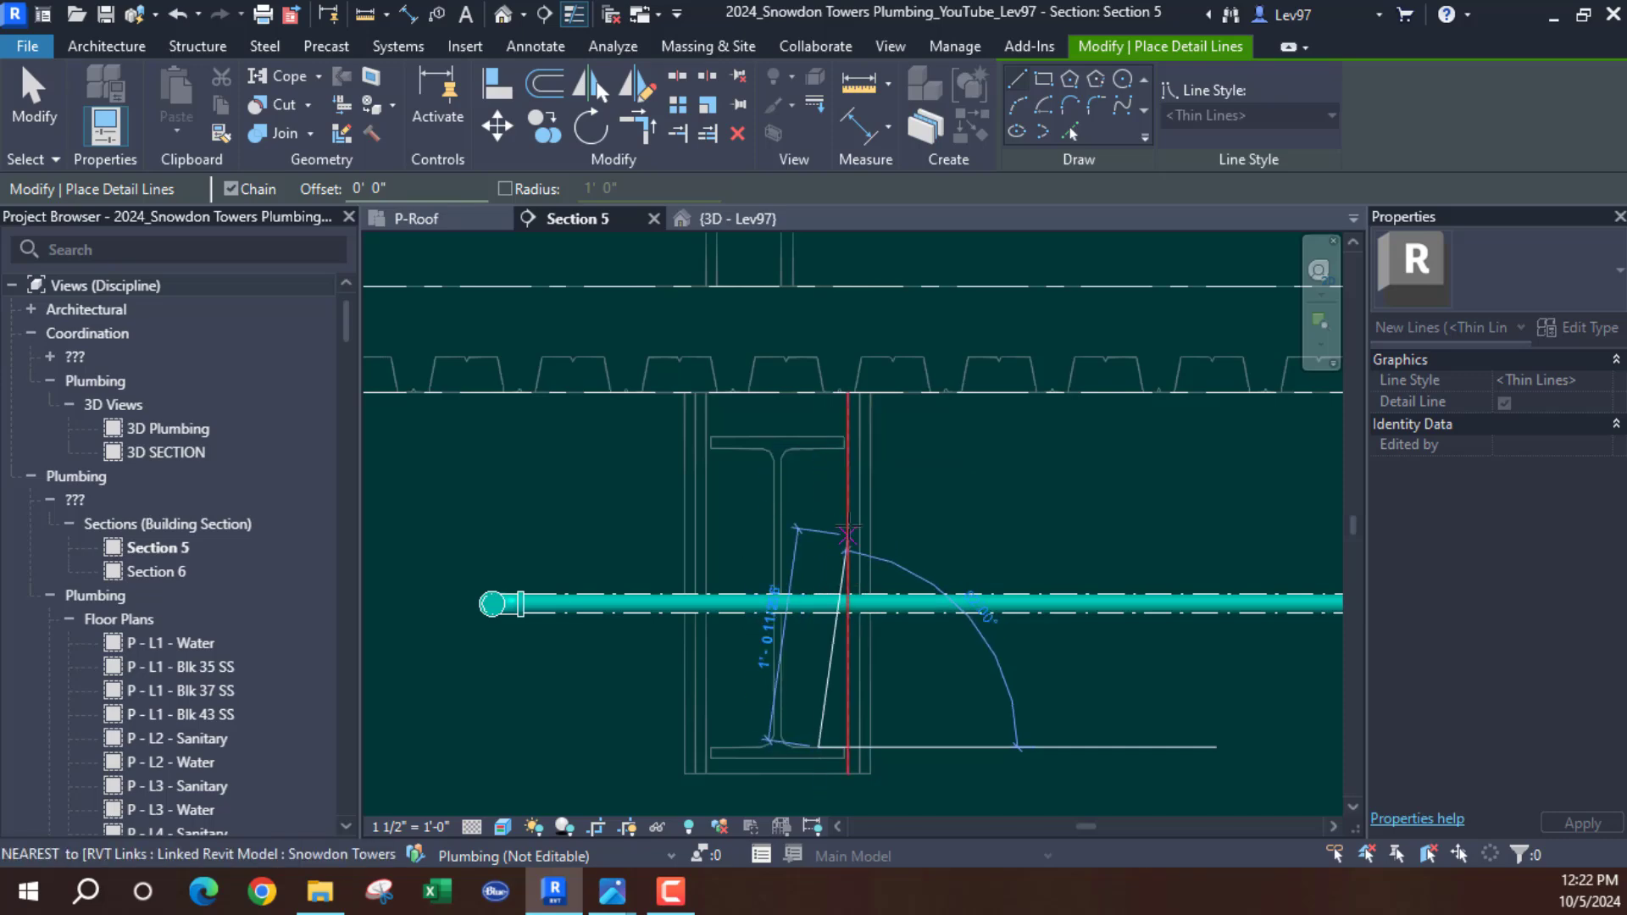
pyautogui.hotkey('ctrl', 'z')
pyautogui.moveTo(866, 526); pyautogui.dragTo(954, 516, button='middle')
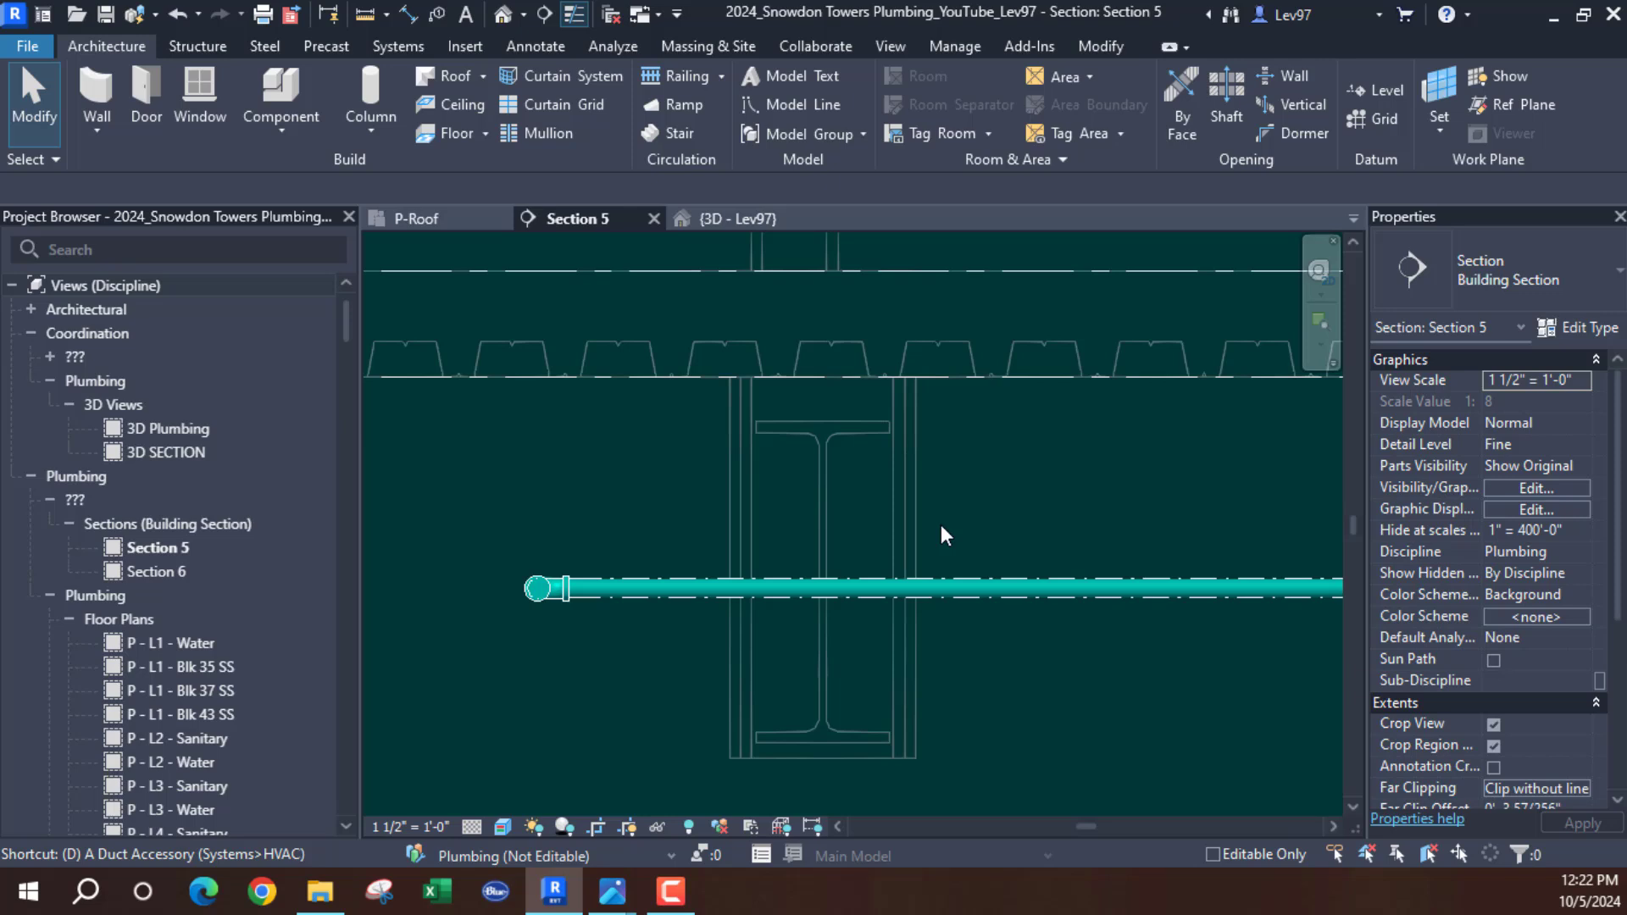
pyautogui.press('l')
pyautogui.click(634, 735)
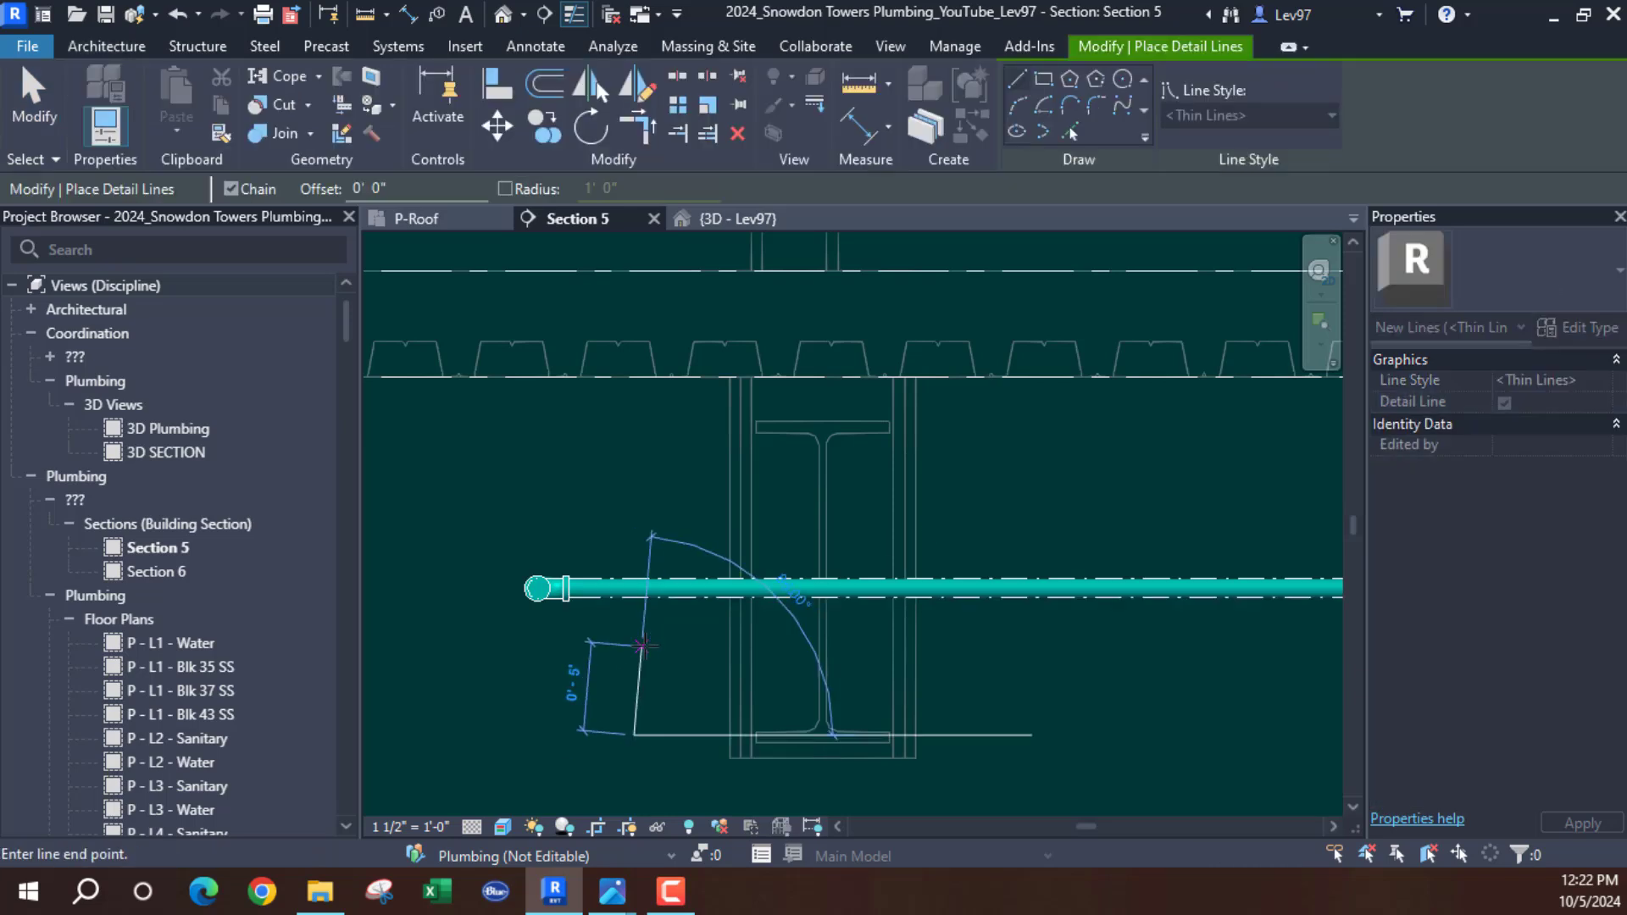
pyautogui.press('Escape')
pyautogui.press('Escape')
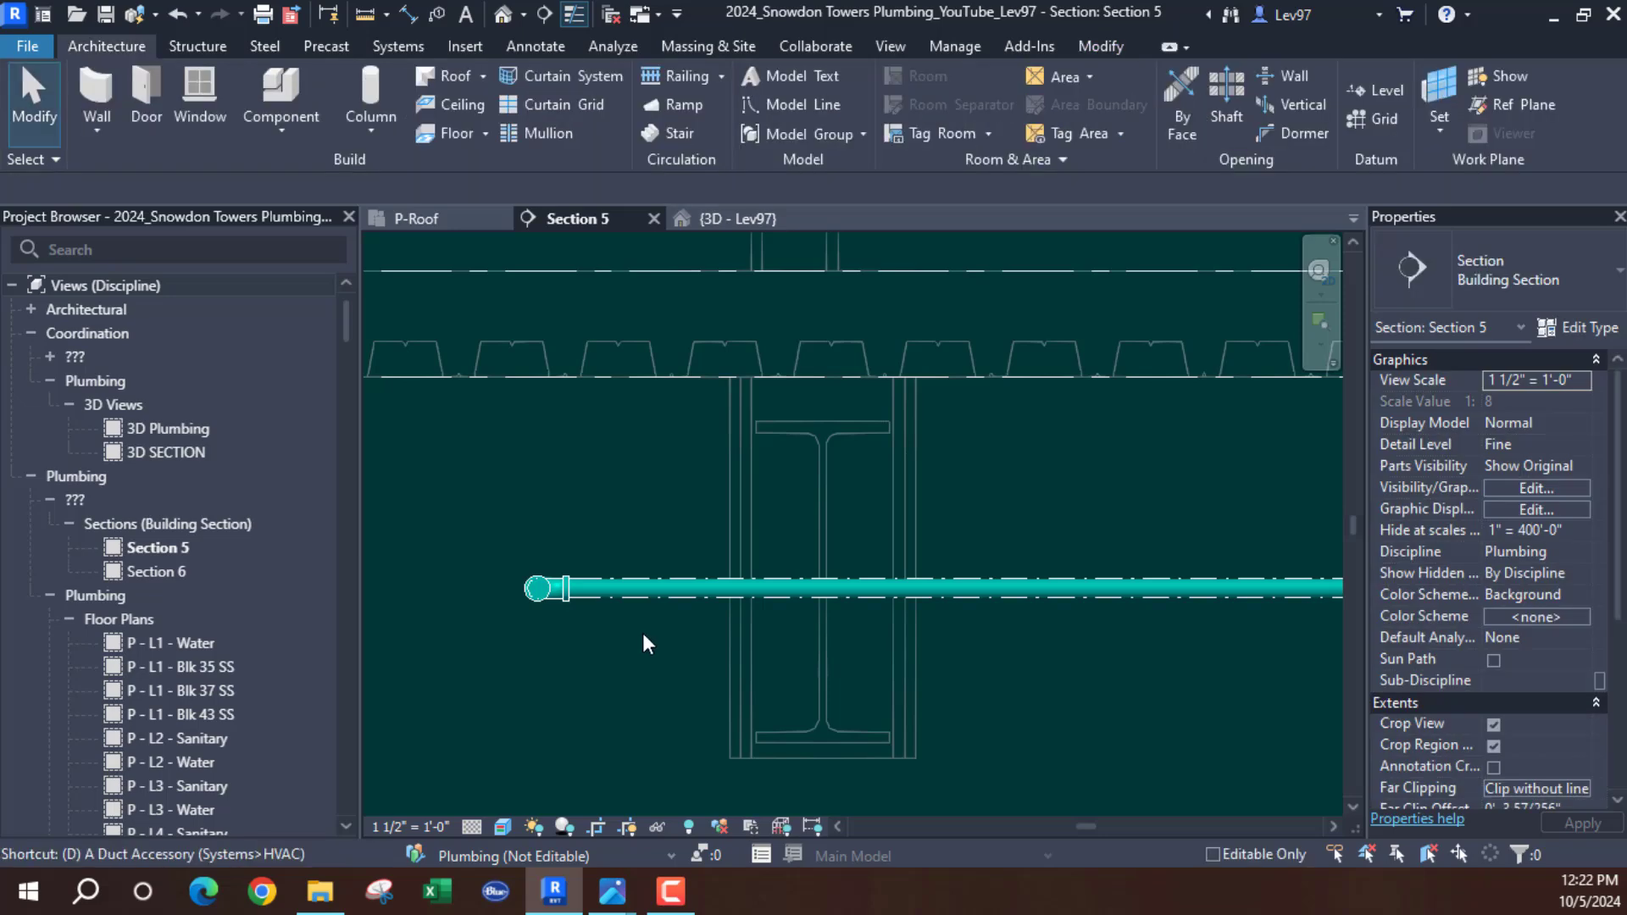
# Draw a horizontal thin detail line from the inner face of the beam's bottom flange outward past the pipe's elbow
pyautogui.press('d')
pyautogui.press('l')
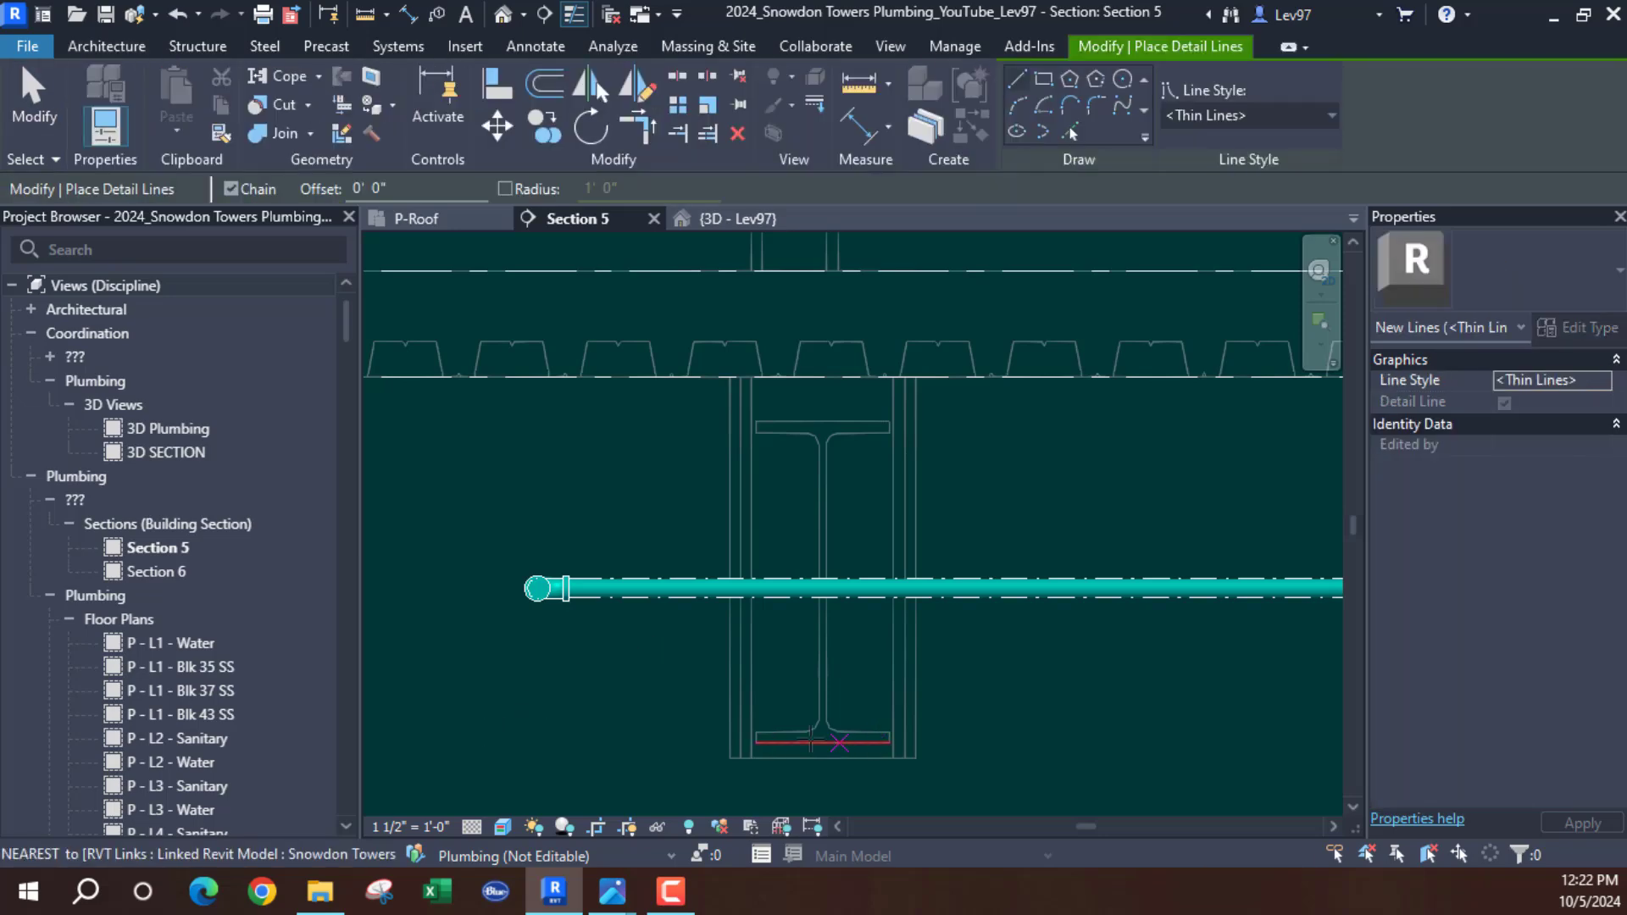
pyautogui.click(756, 731)
pyautogui.click(463, 732)
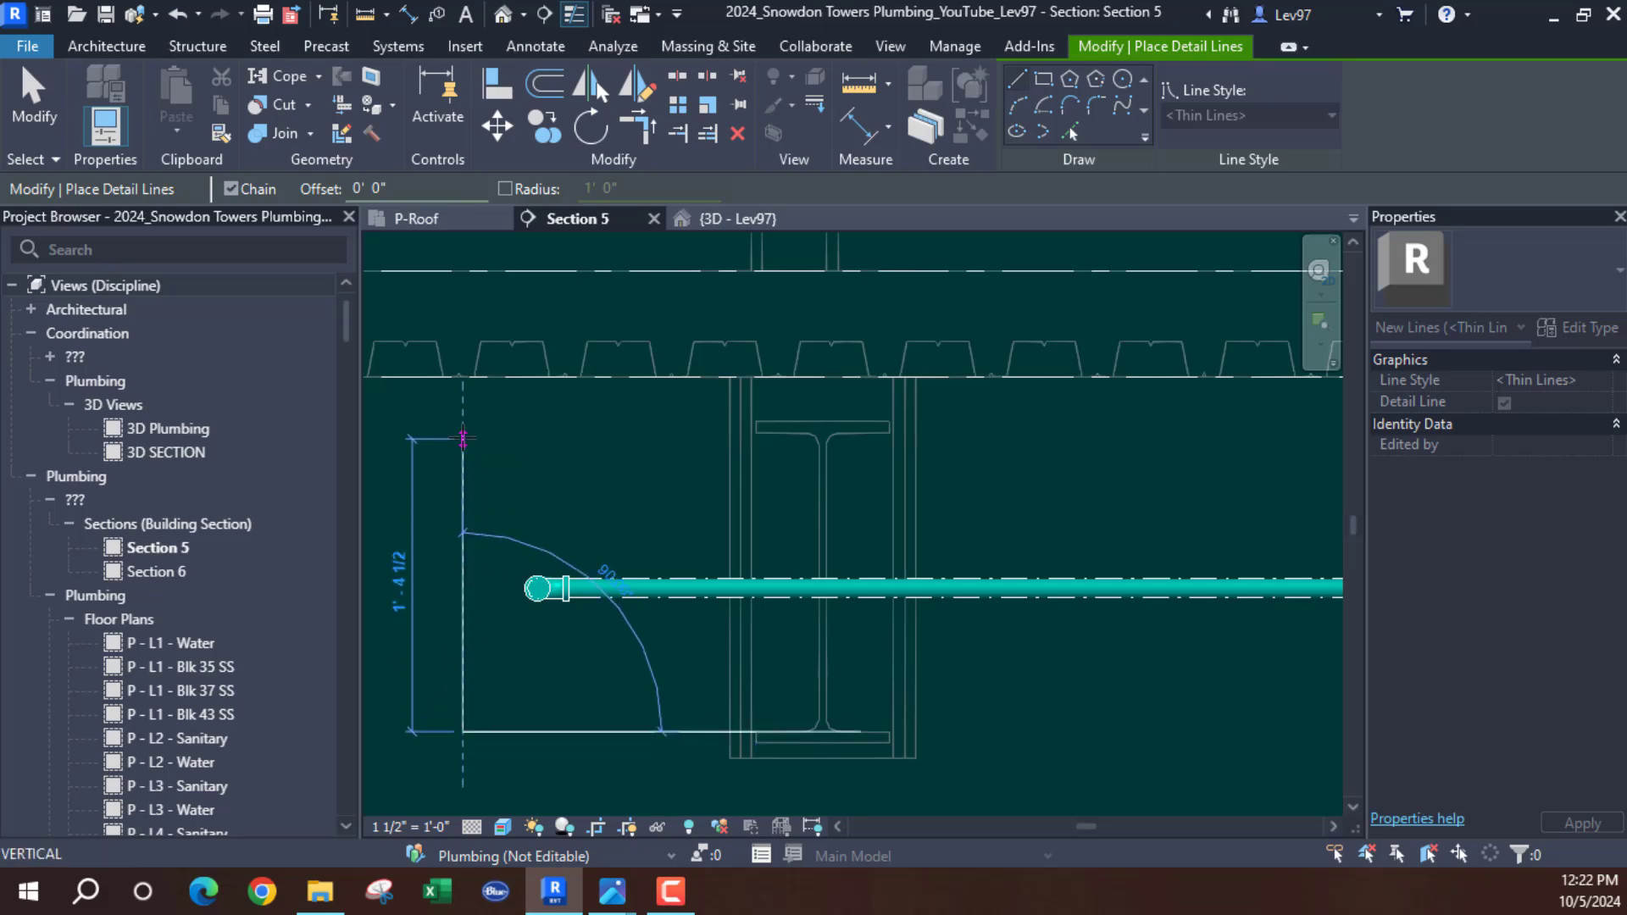
pyautogui.press('Escape')
pyautogui.press('Escape')
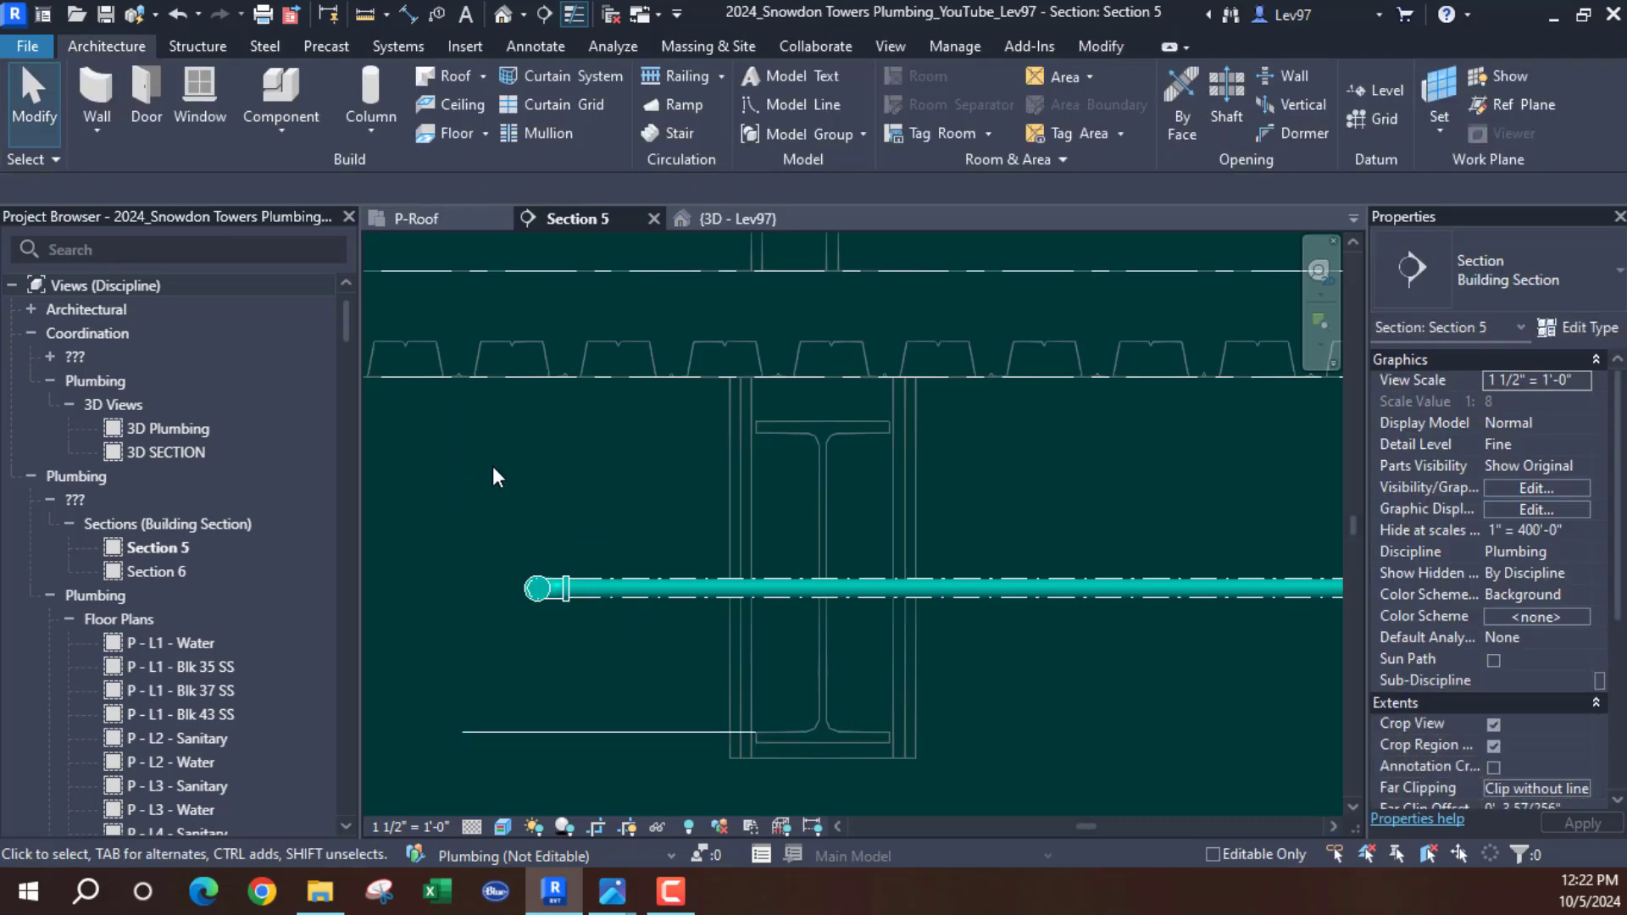
# Draw a 5.3" vertical detail line up from the outer end of the bottom-flange line, and continue it horizontally across the beam
pyautogui.moveTo(491, 466); pyautogui.dragTo(537, 411, button='middle')
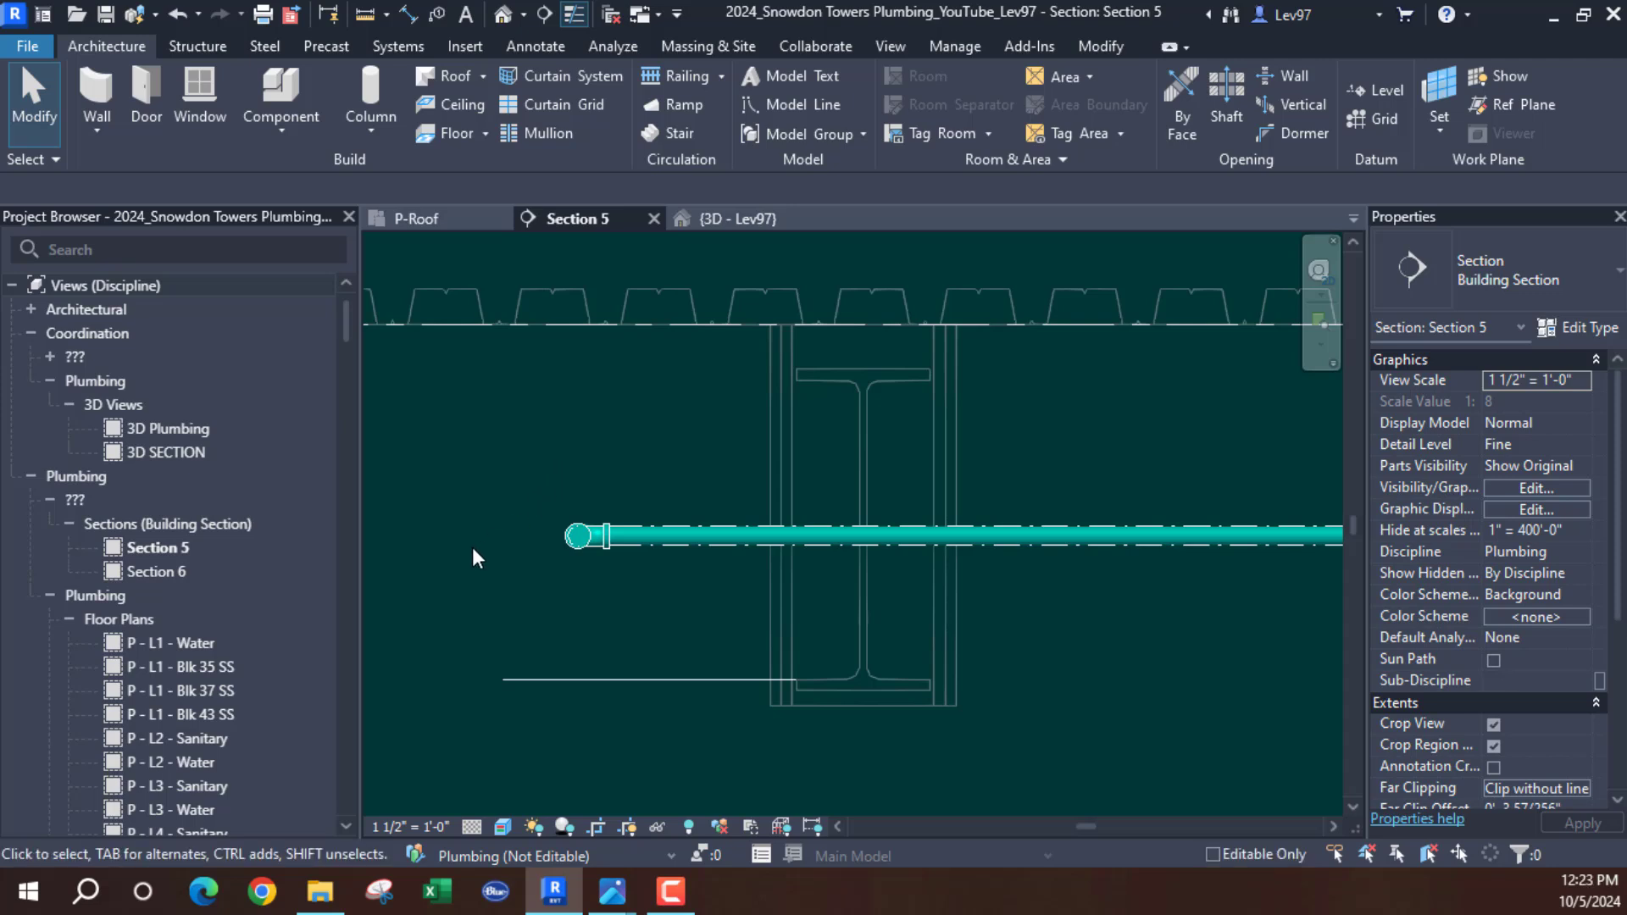
pyautogui.press('d')
pyautogui.press('l')
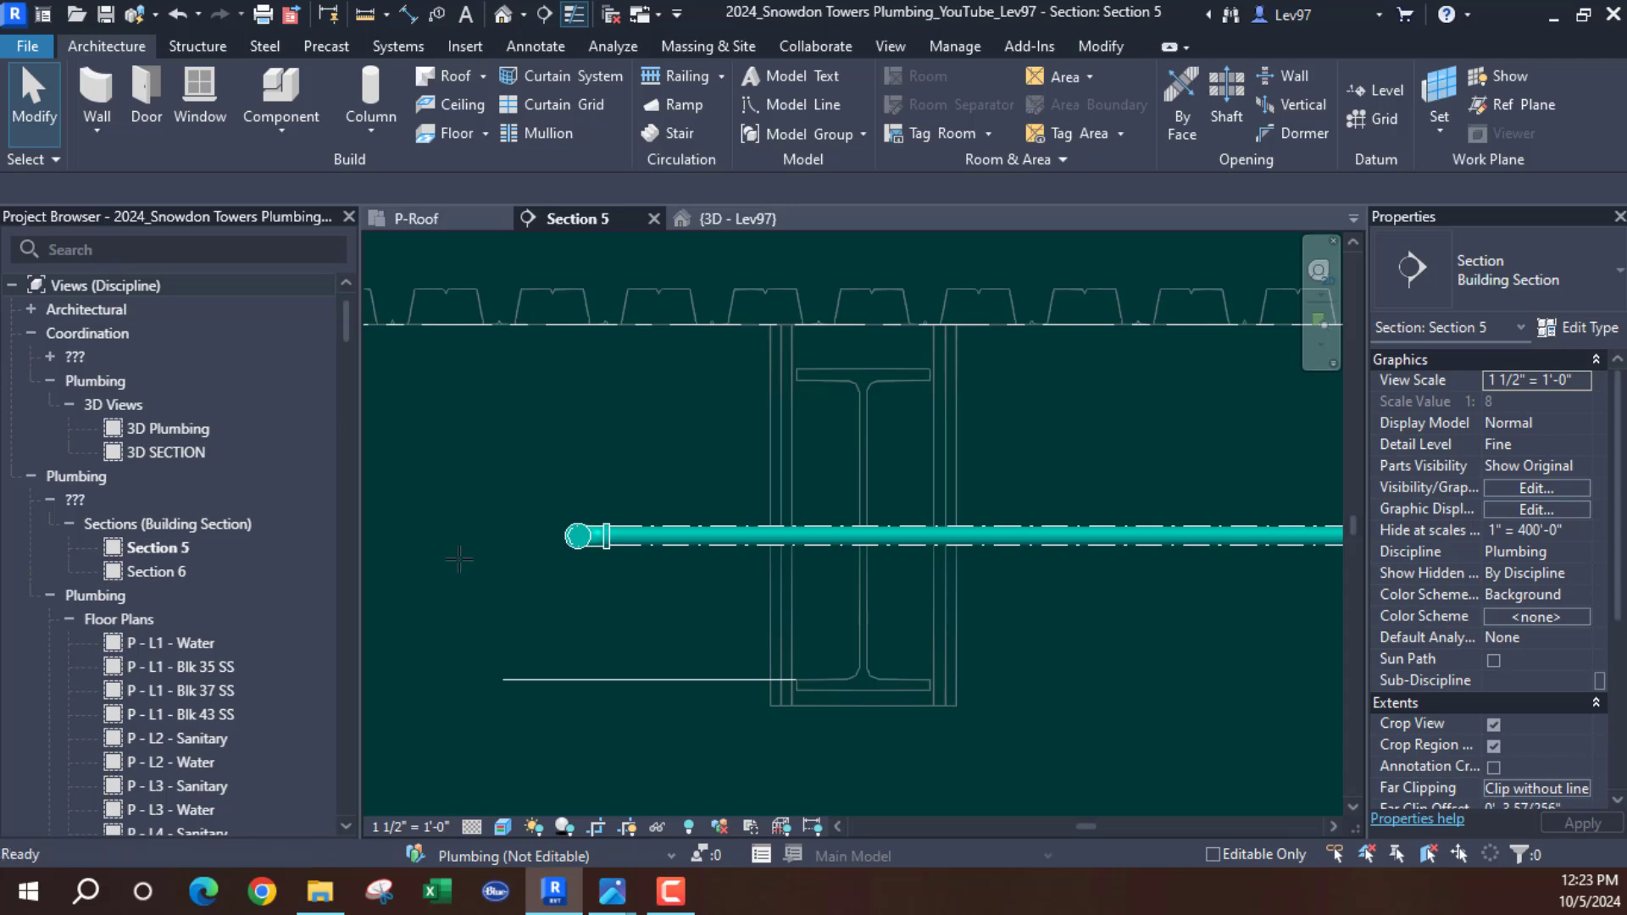
pyautogui.click(503, 679)
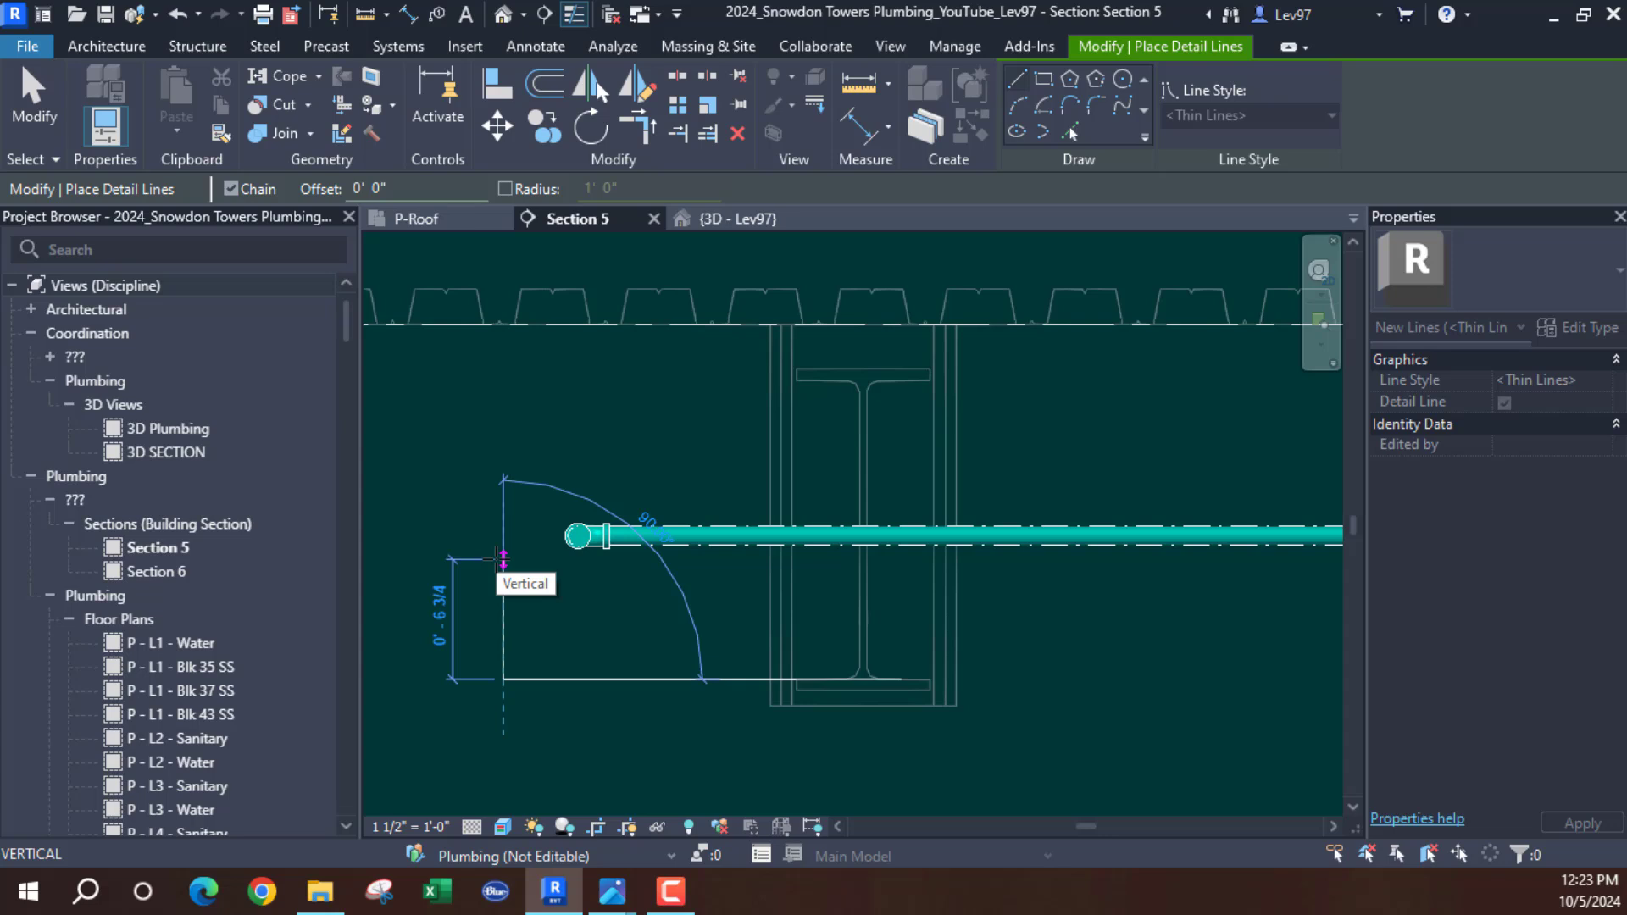
pyautogui.write('0')
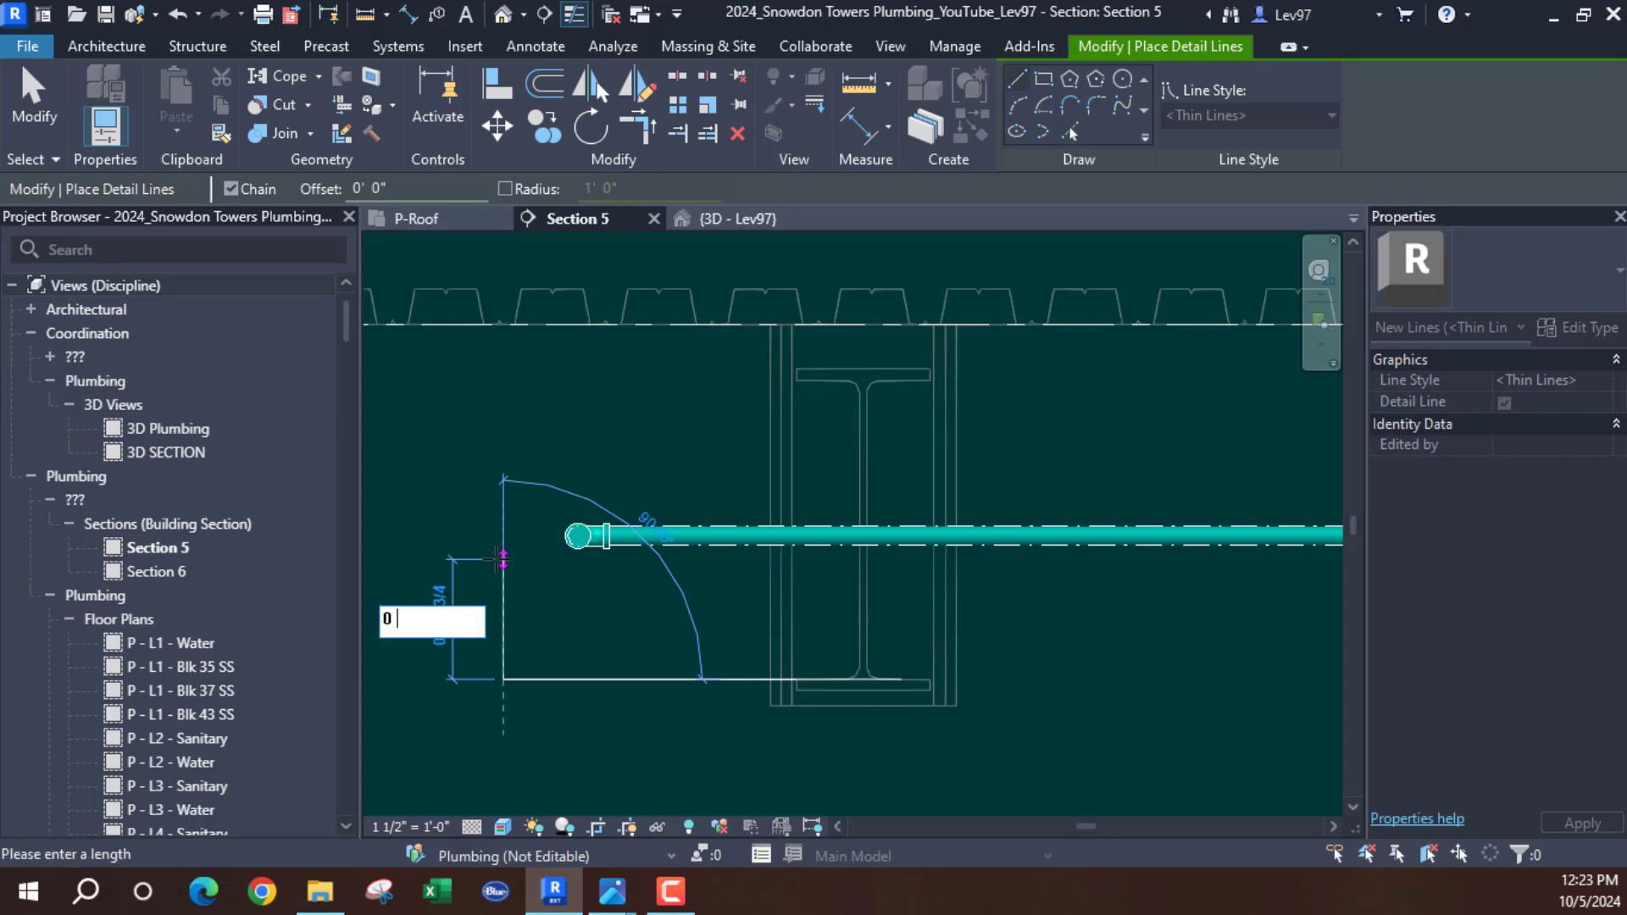
pyautogui.write(' 5.3')
pyautogui.press('Return')
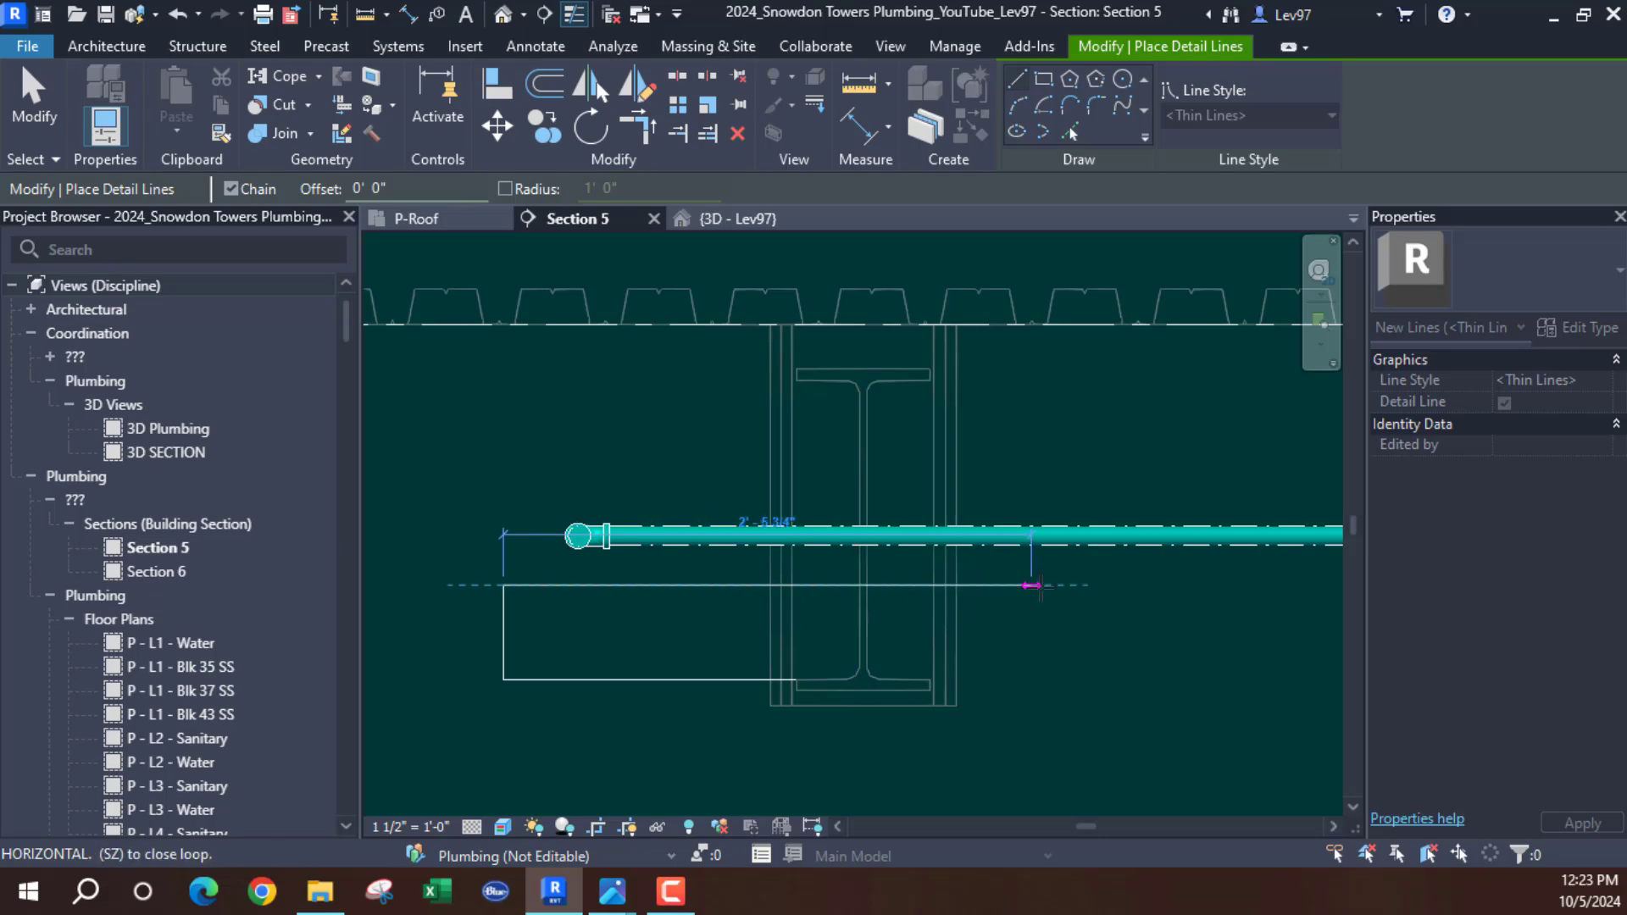
pyautogui.click(1067, 585)
pyautogui.press('Escape')
pyautogui.press('Escape')
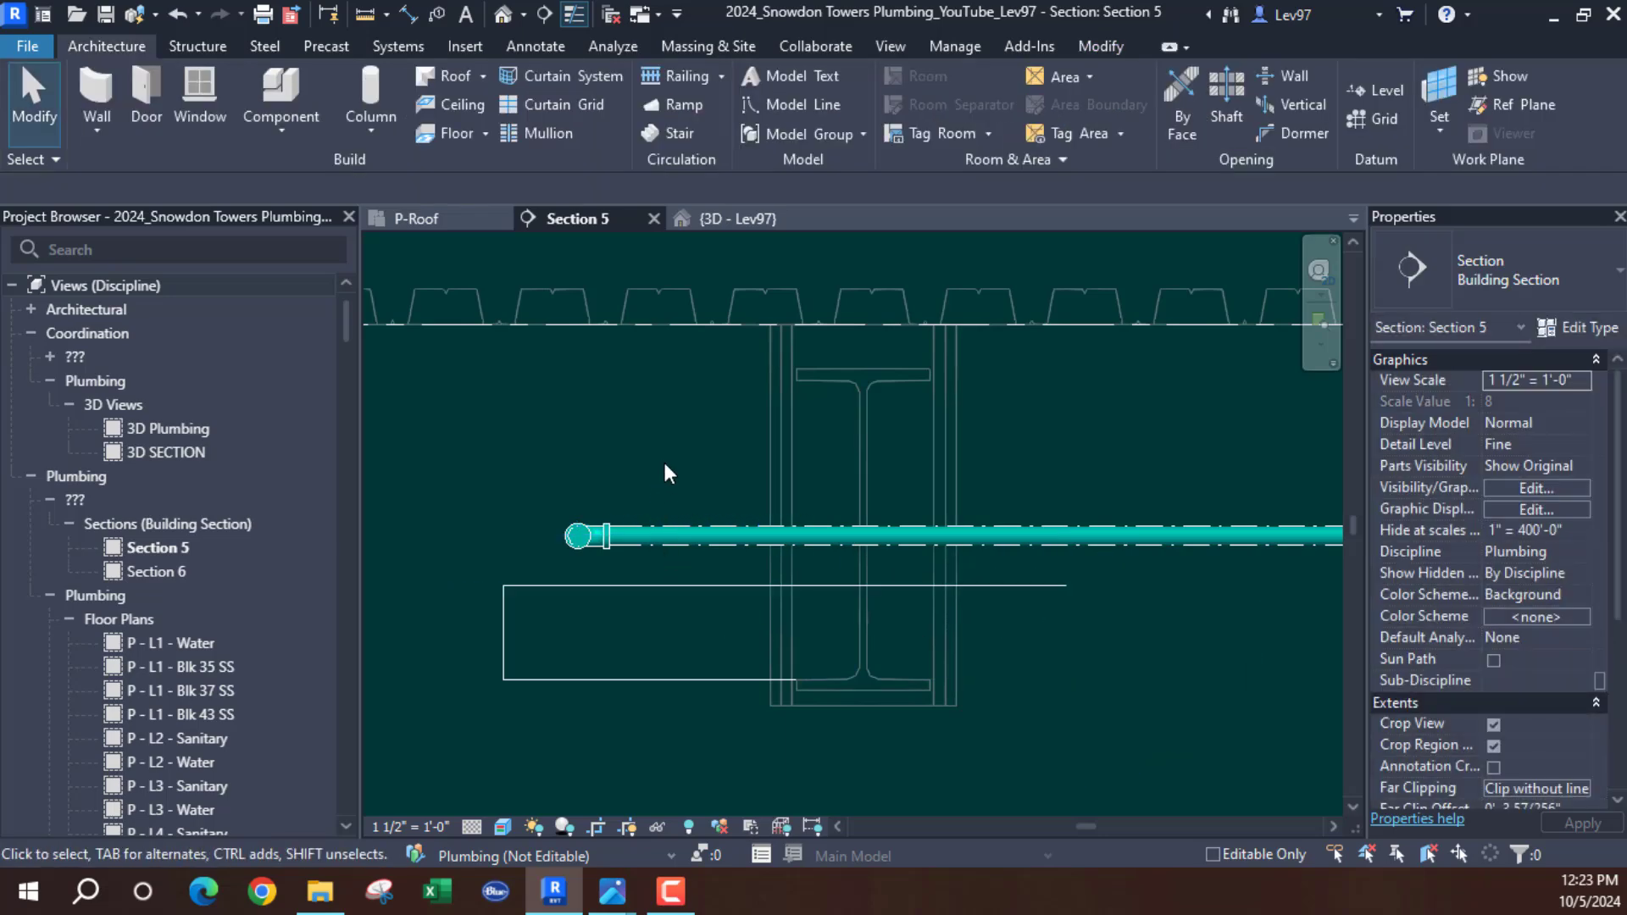
# Draw detail lines outward from the underside of the beam's top flange, 5.3" down, and about 1'-10" horizontally across the beam
pyautogui.press('d')
pyautogui.press('l')
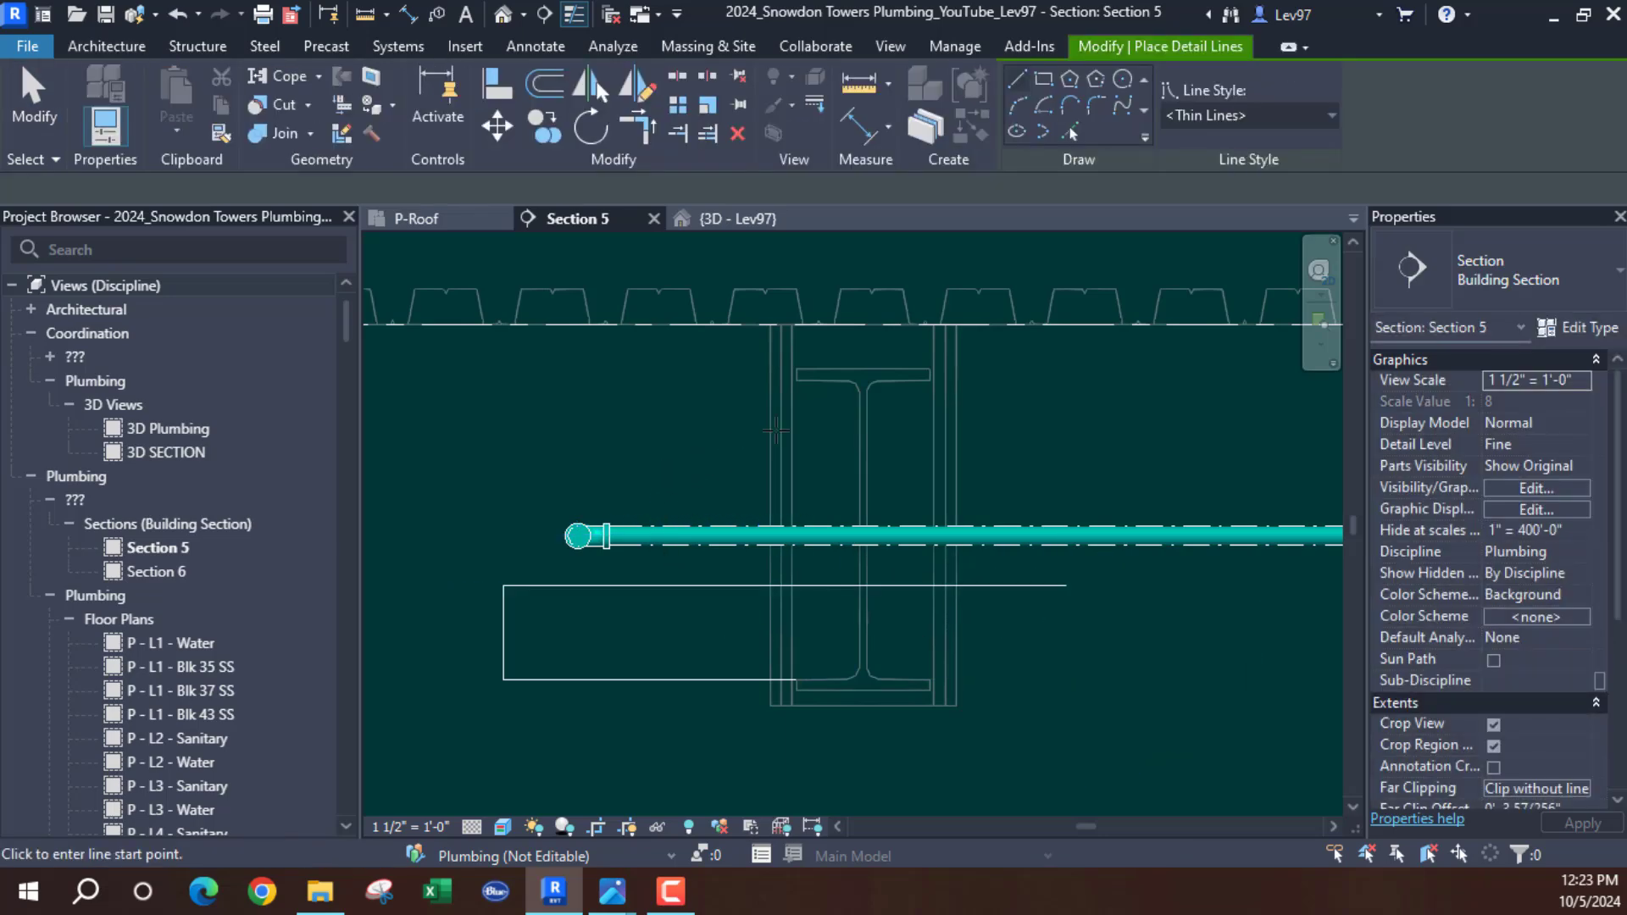
pyautogui.click(799, 380)
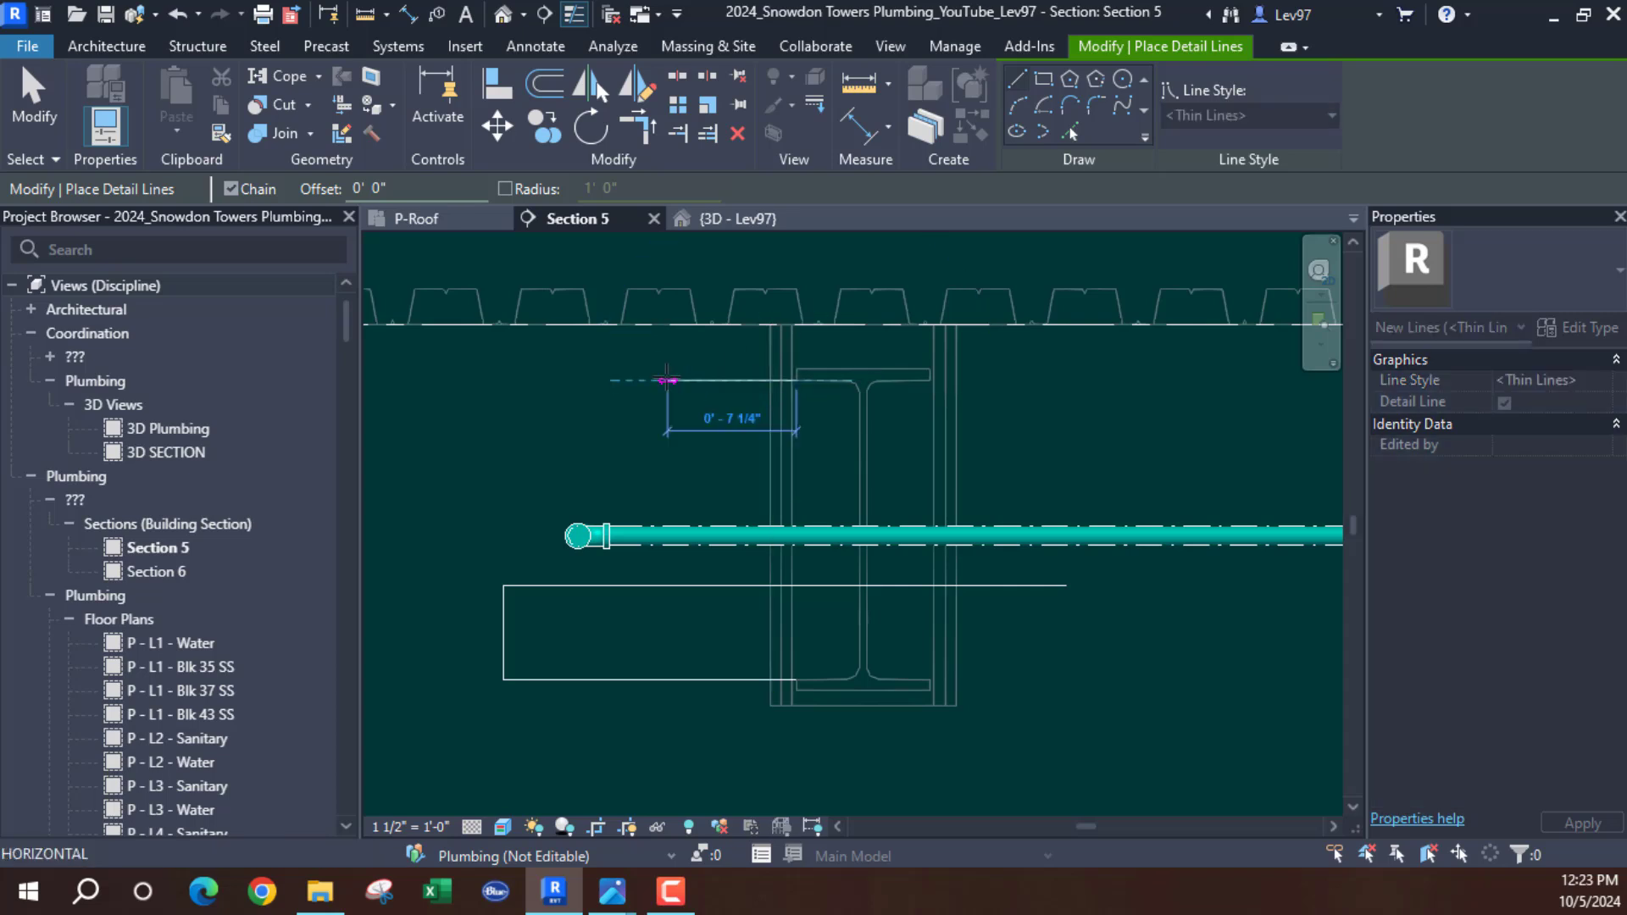
pyautogui.click(668, 380)
pyautogui.write('0 5.3')
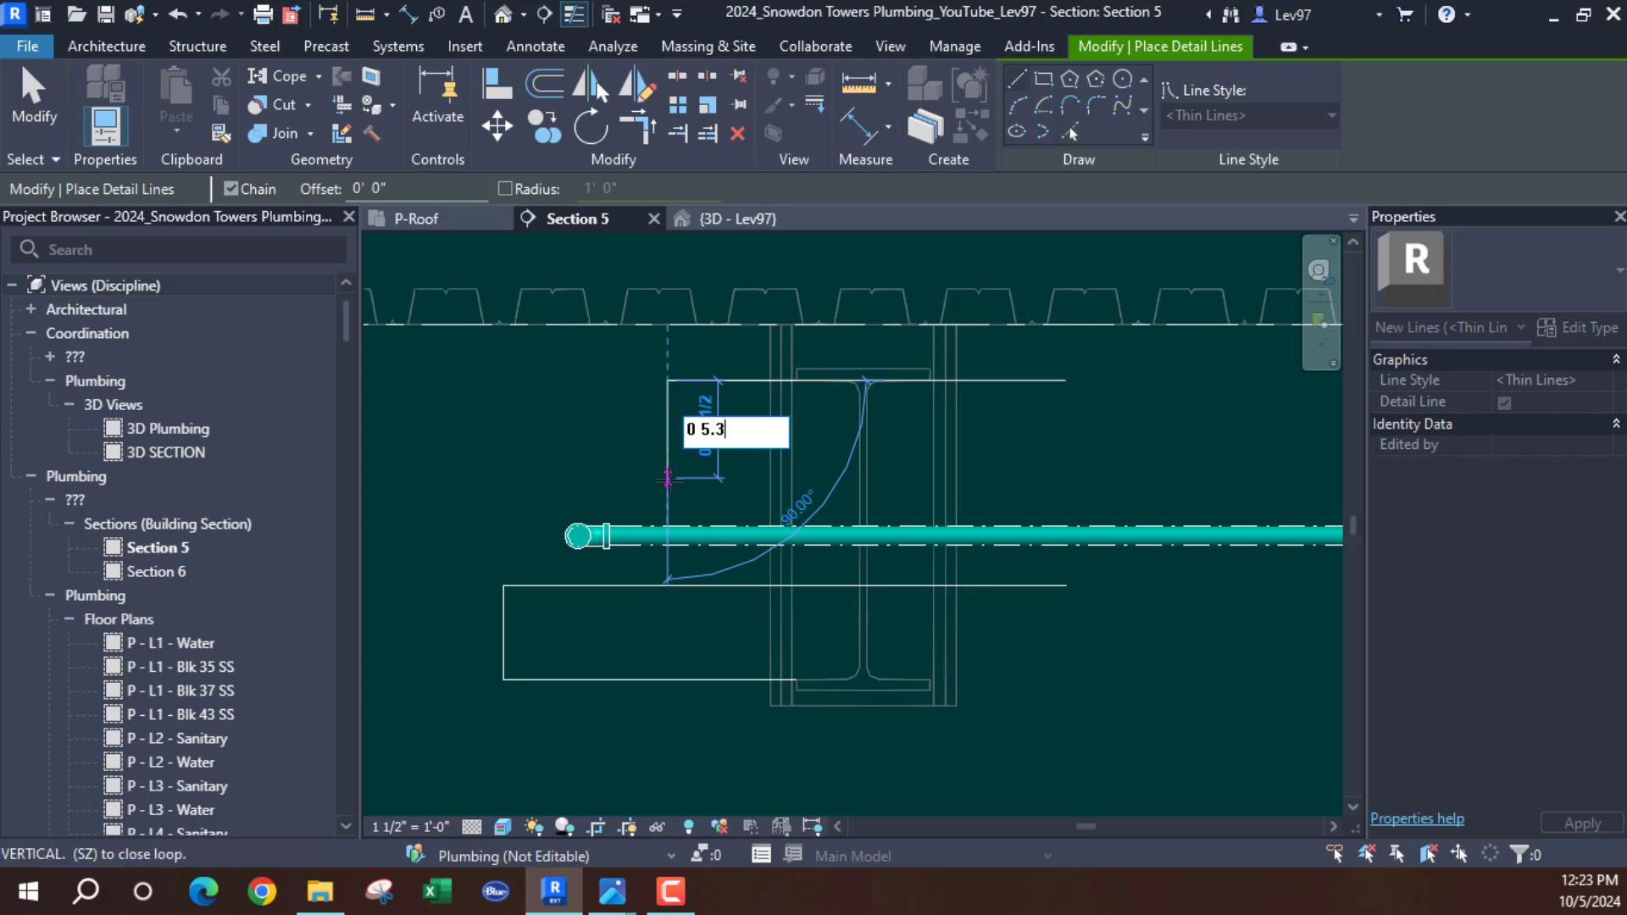
pyautogui.press('Return')
pyautogui.click(1058, 476)
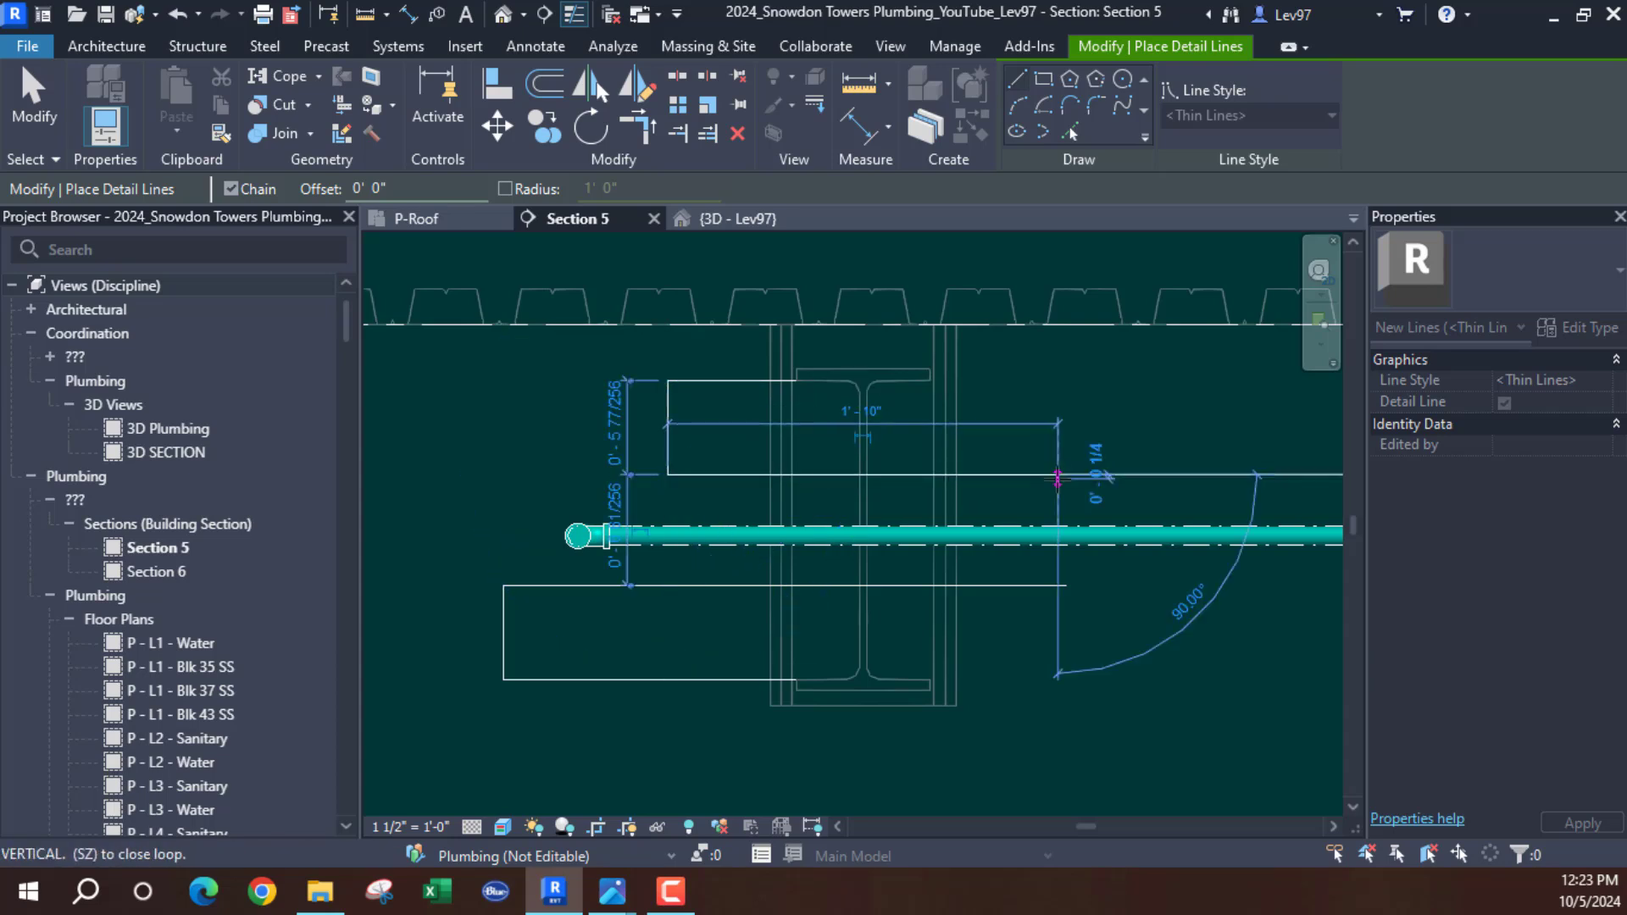
pyautogui.press('Escape')
pyautogui.press('Escape')
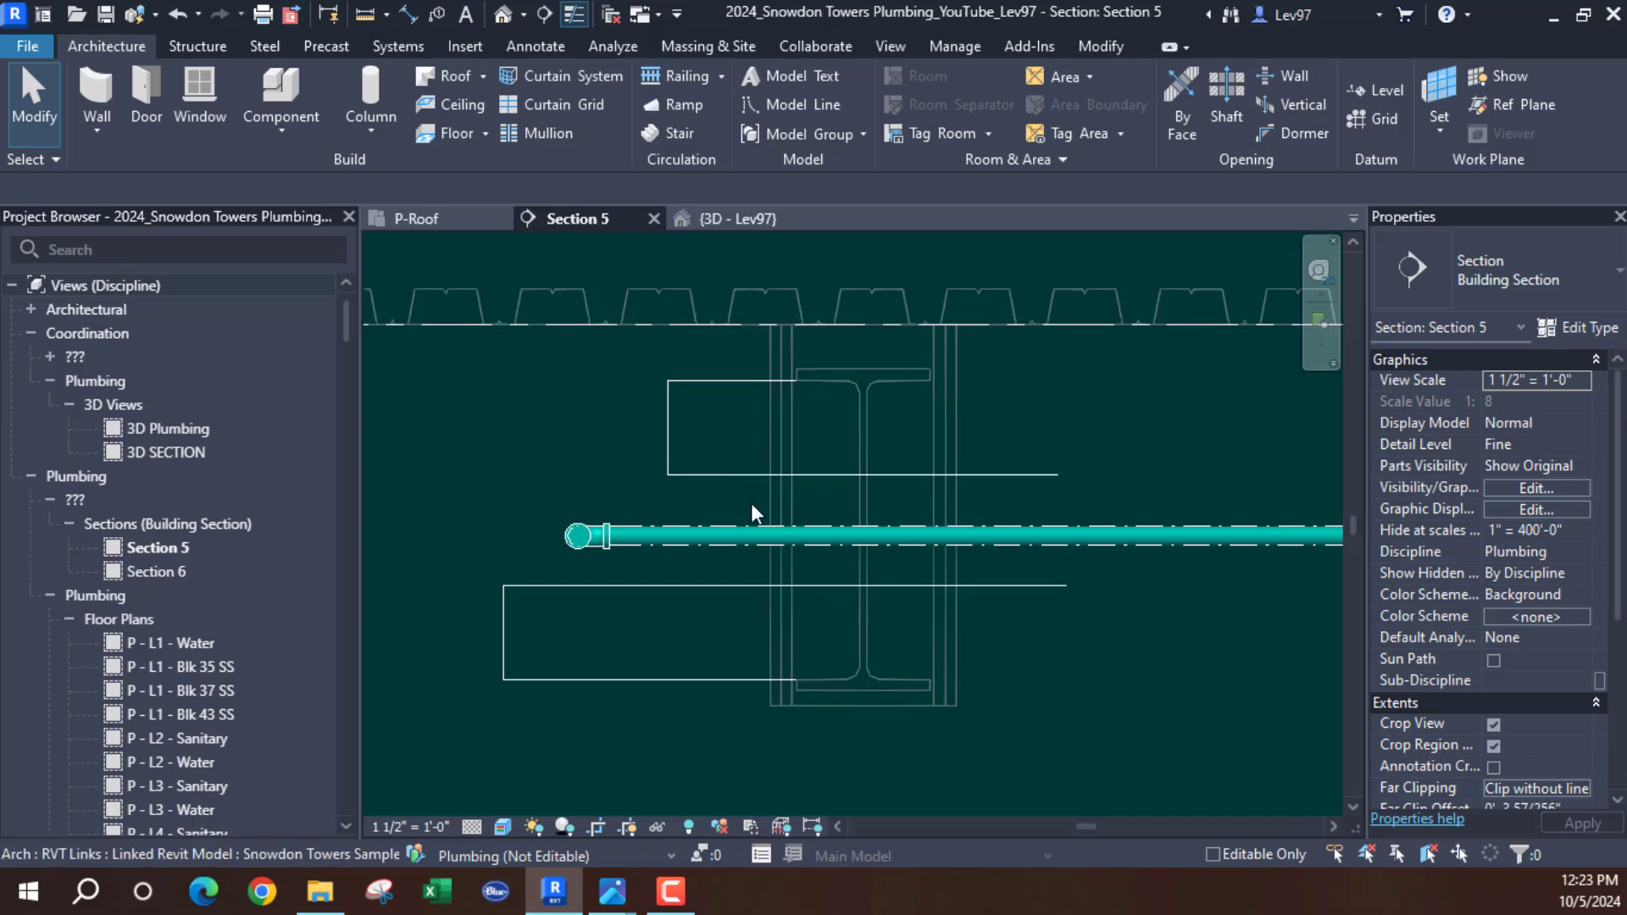
# Delete the upper and lower sets of detail lines around the pipe in Section 5
pyautogui.moveTo(751, 501); pyautogui.dragTo(628, 382)
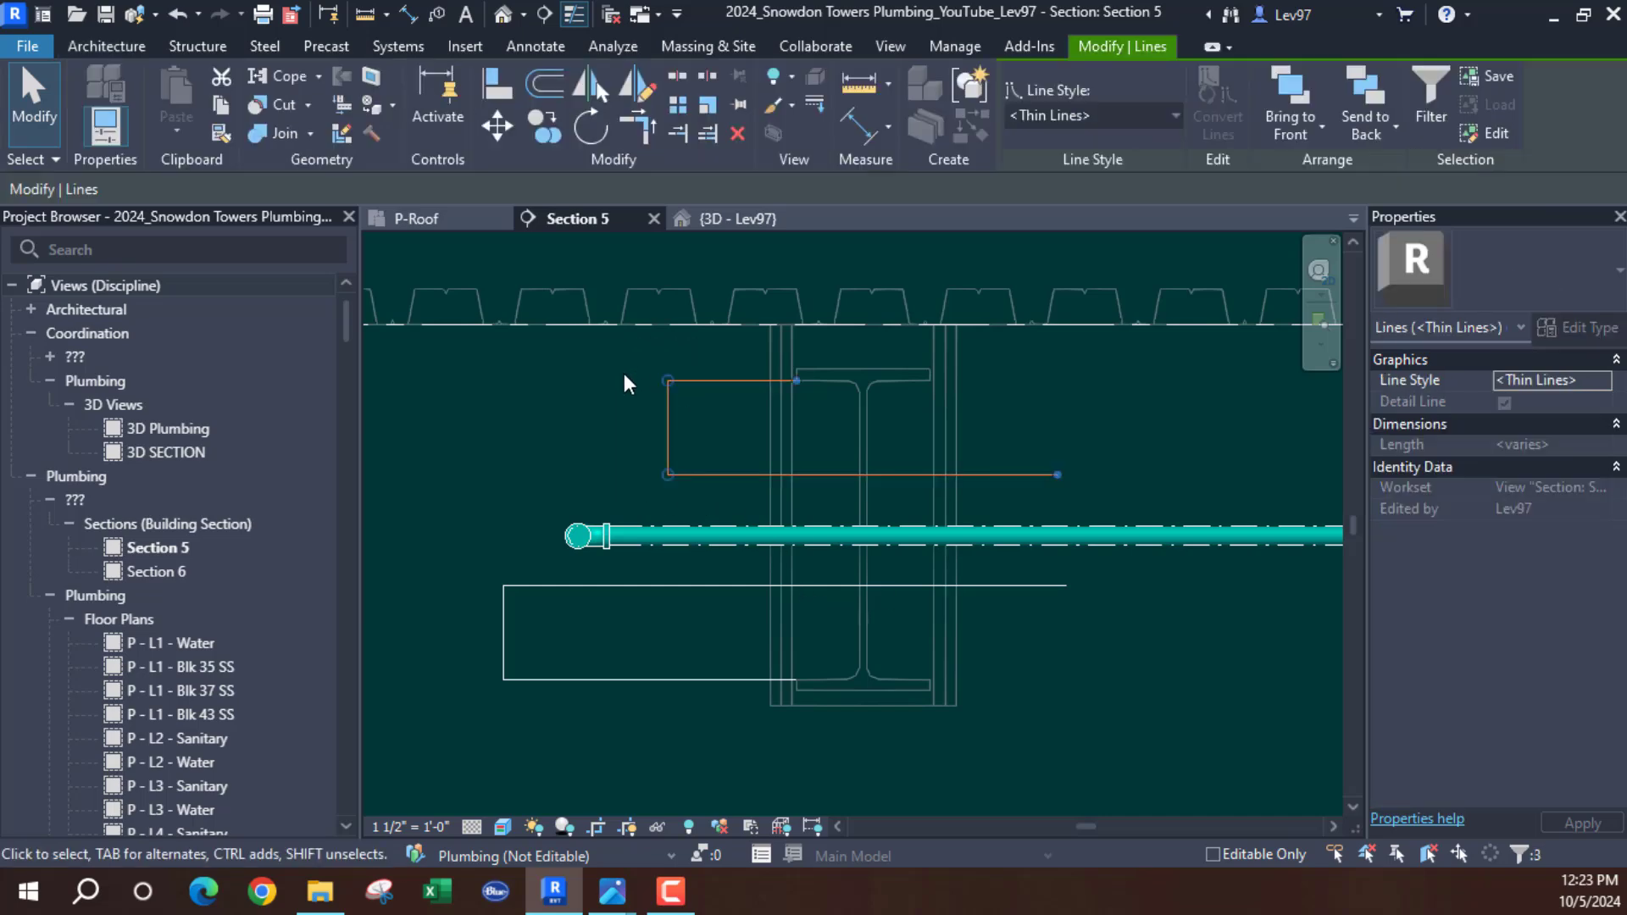
pyautogui.press('Delete')
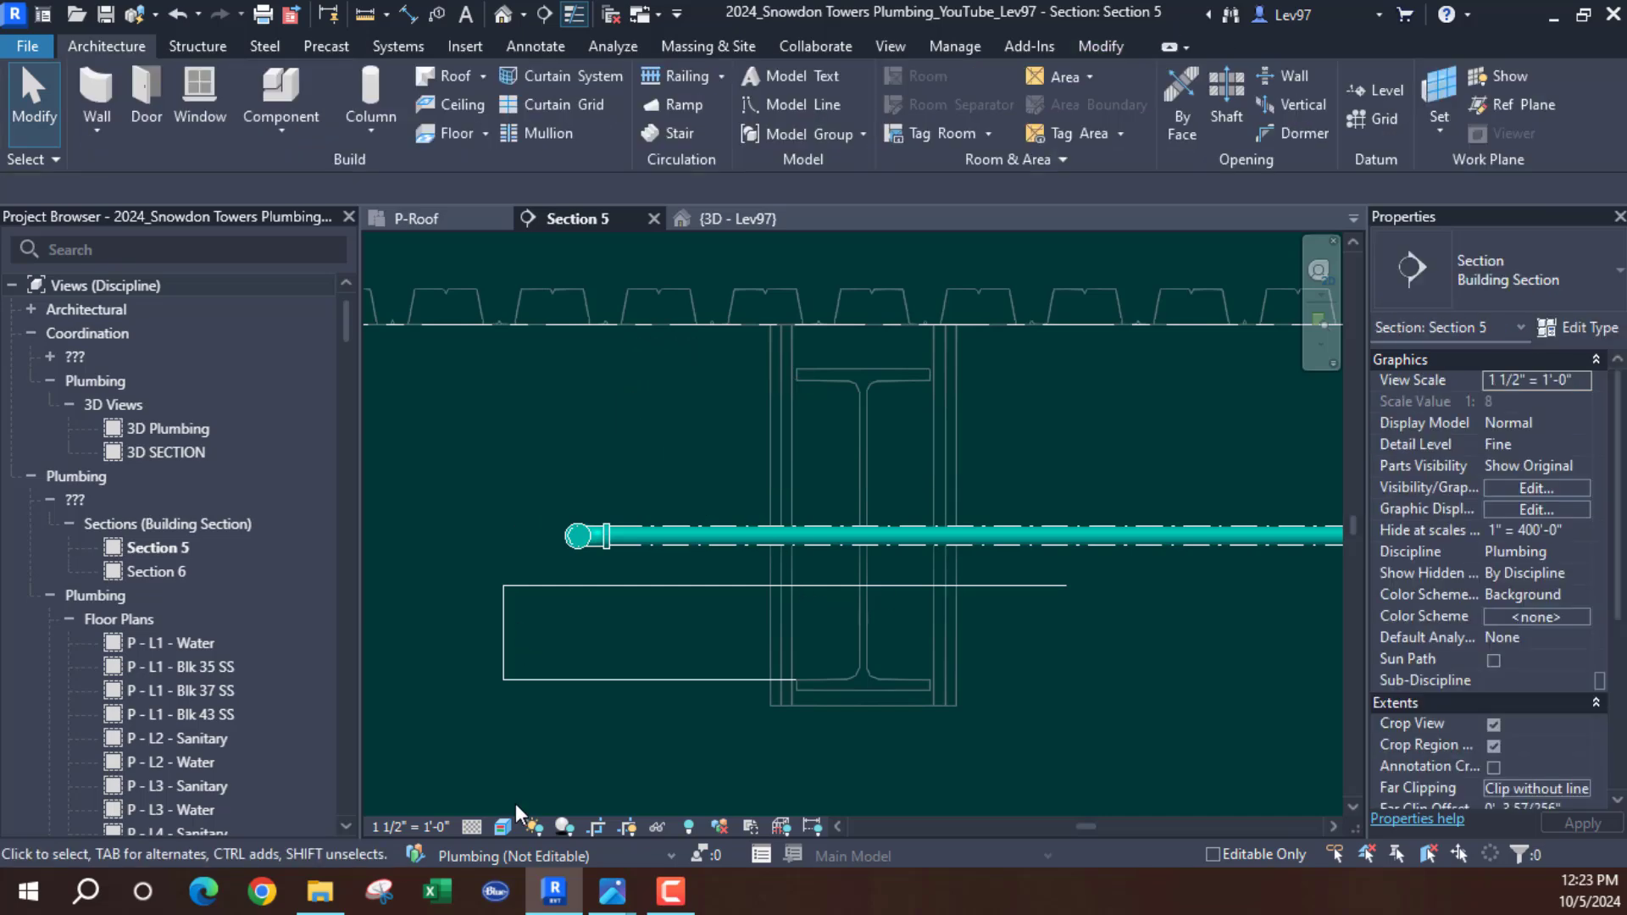
pyautogui.moveTo(517, 695); pyautogui.dragTo(476, 541)
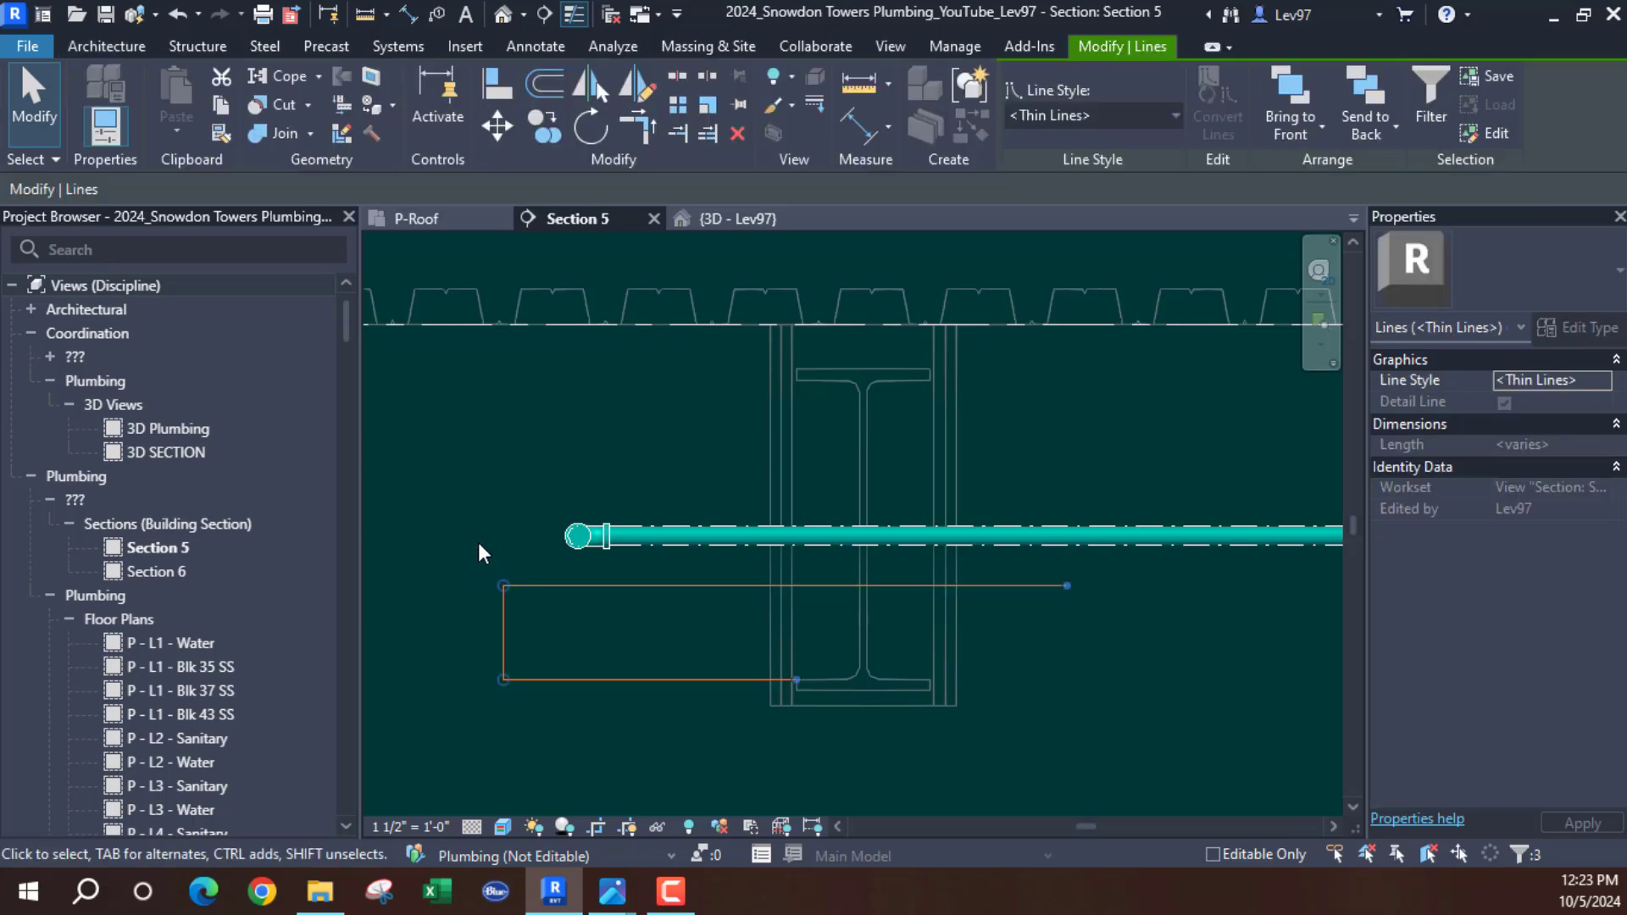
pyautogui.press('Delete')
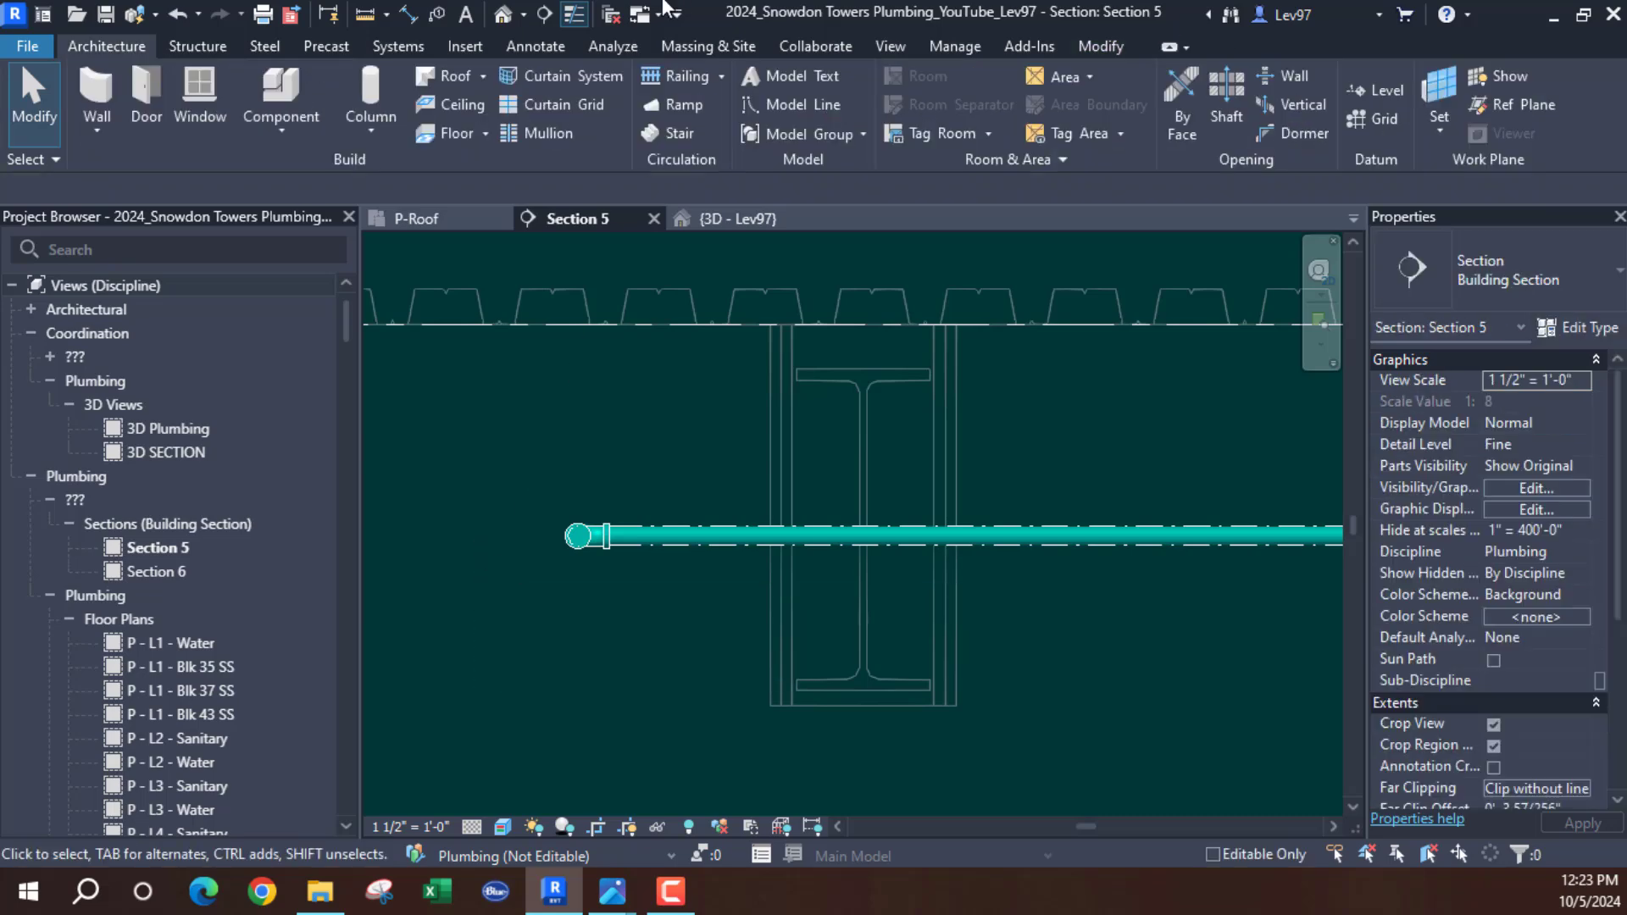
# Turn off the Snowdon Towers Sample Plumbing.rvt link in the P-Roof plan's visibility overrides
pyautogui.click(451, 215)
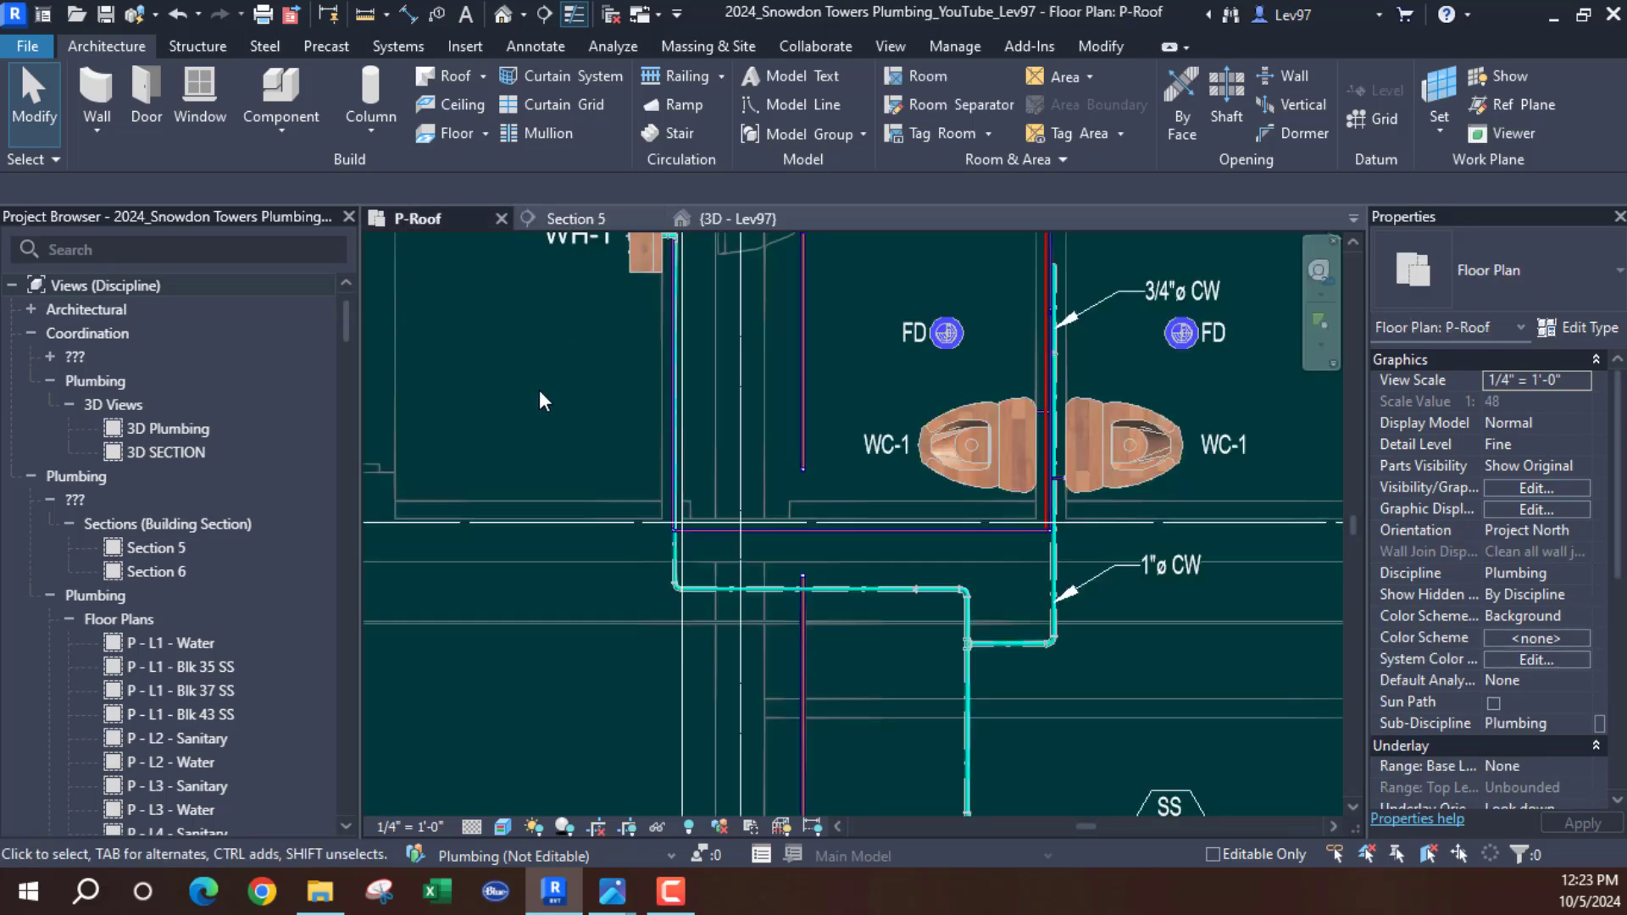
pyautogui.moveTo(574, 405); pyautogui.dragTo(581, 439, button='middle')
pyautogui.click(1537, 487)
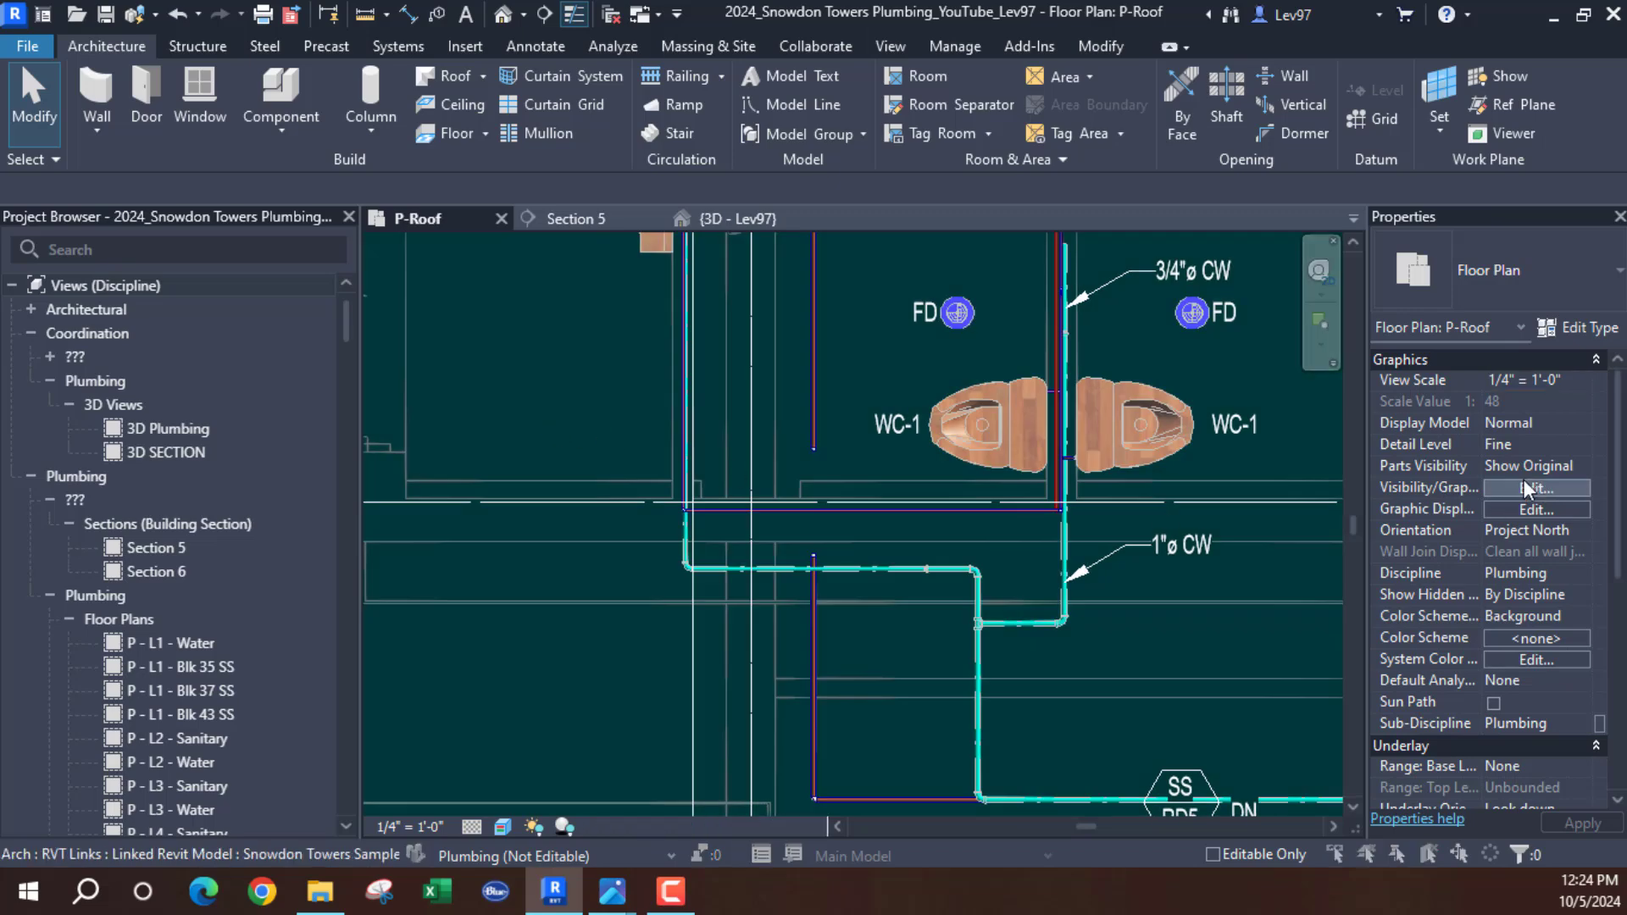
pyautogui.click(1099, 172)
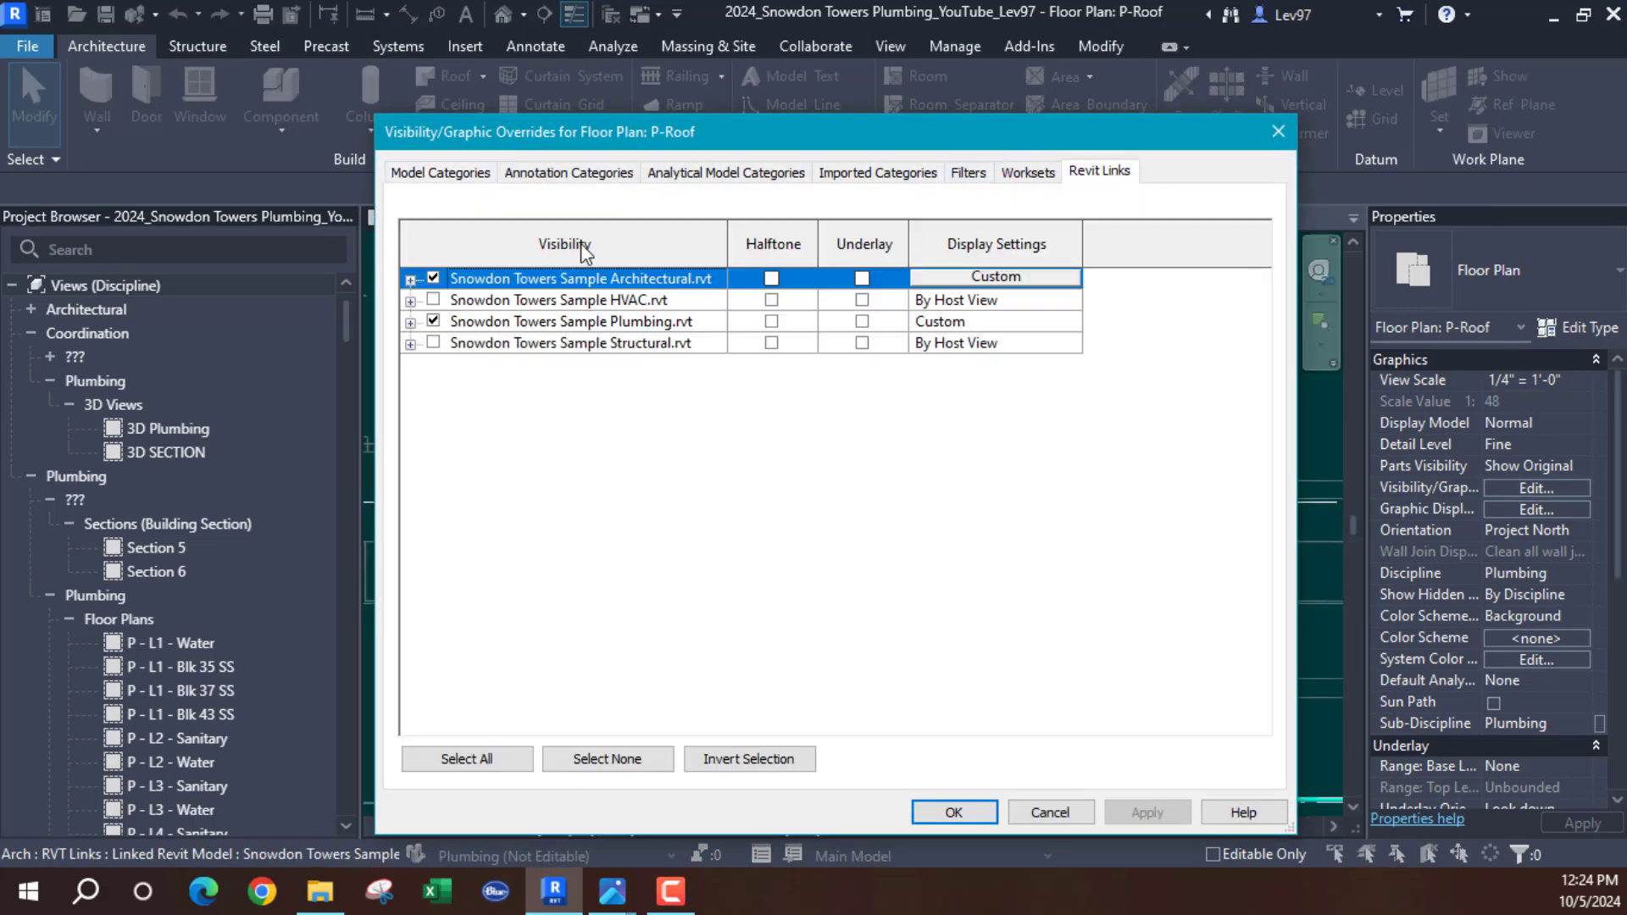
pyautogui.click(434, 322)
pyautogui.click(950, 811)
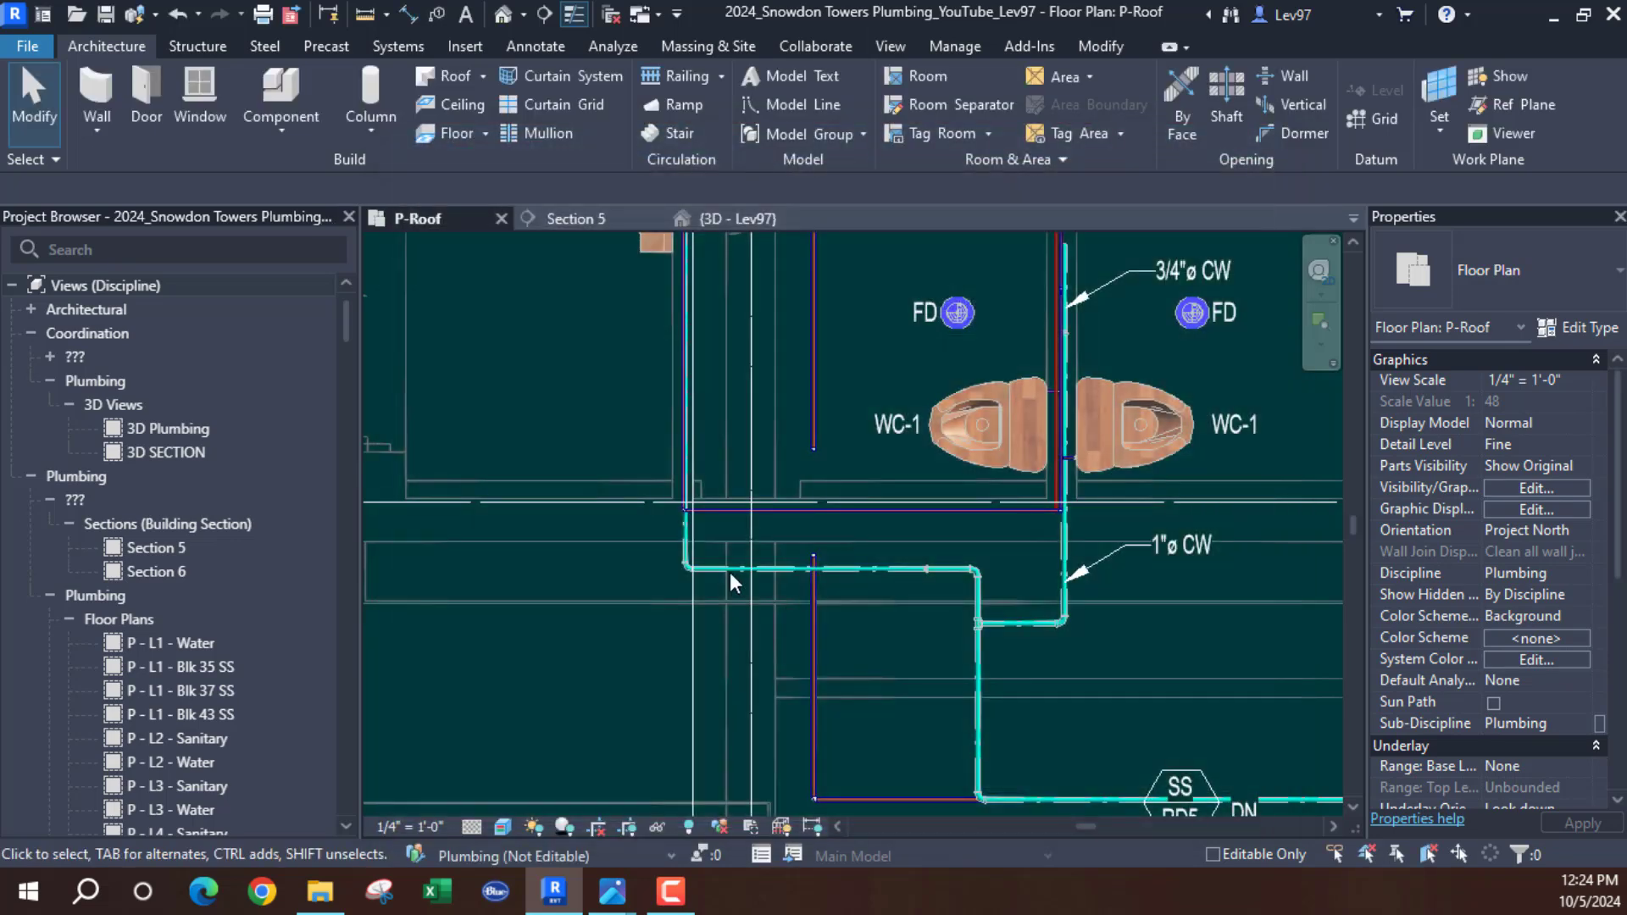
# Review the modelled cold water piping around the WH-1, CS-1 and WC-1 fixtures in the P-Roof plan
pyautogui.moveTo(573, 400); pyautogui.dragTo(539, 432, button='middle')
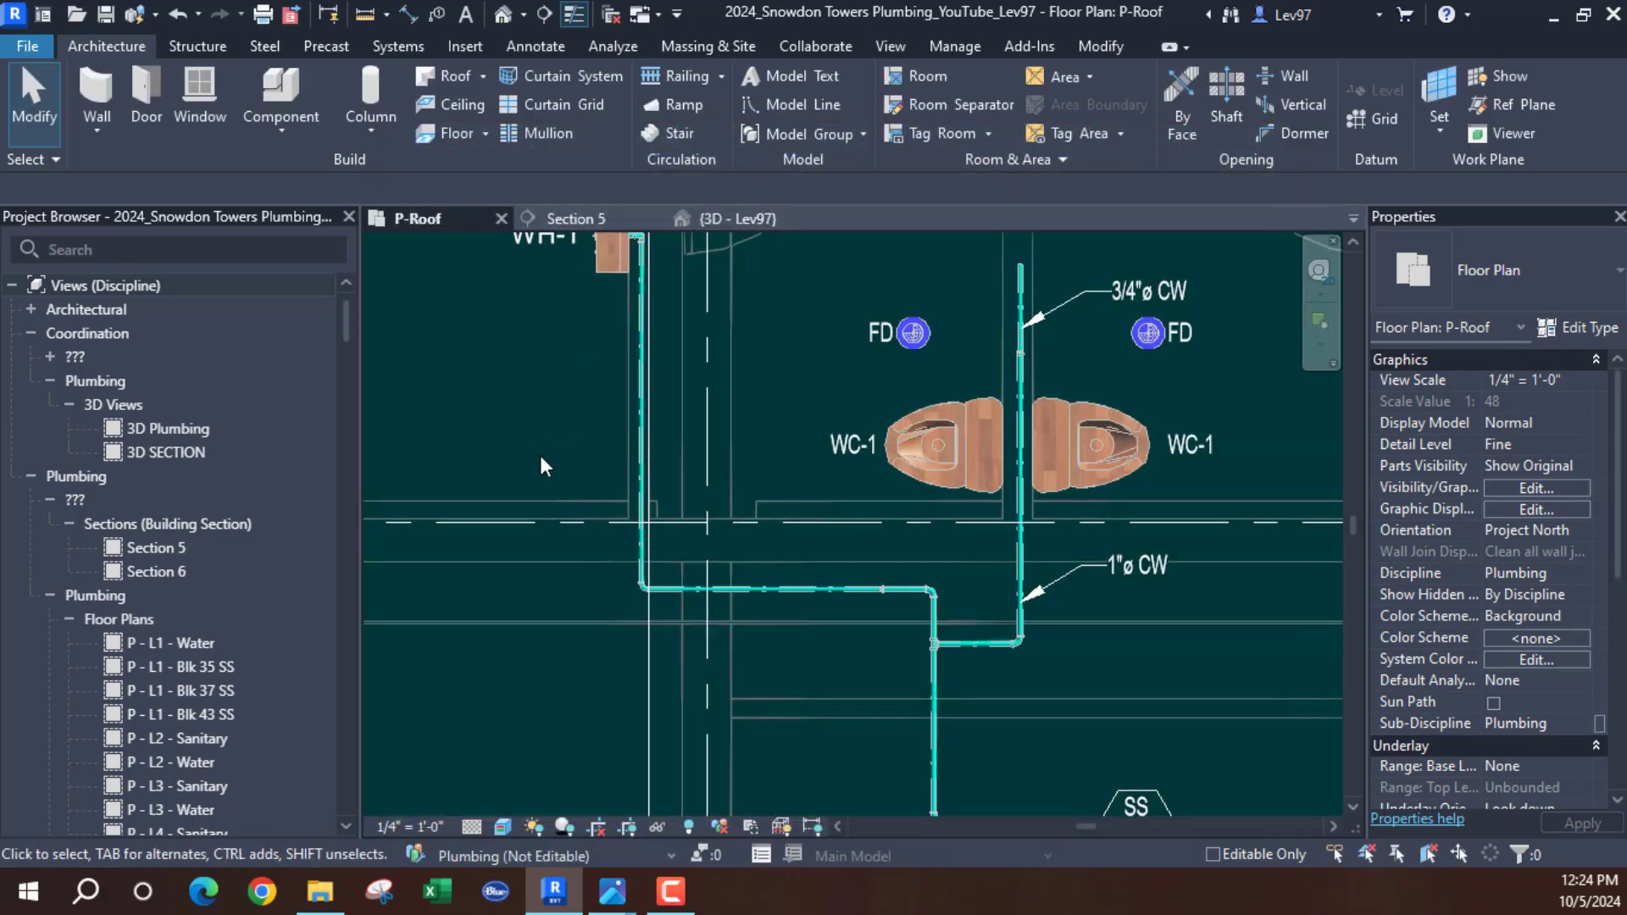
pyautogui.keyDown('ctrl'); pyautogui.scroll(5, 541, 457); pyautogui.keyUp('ctrl')
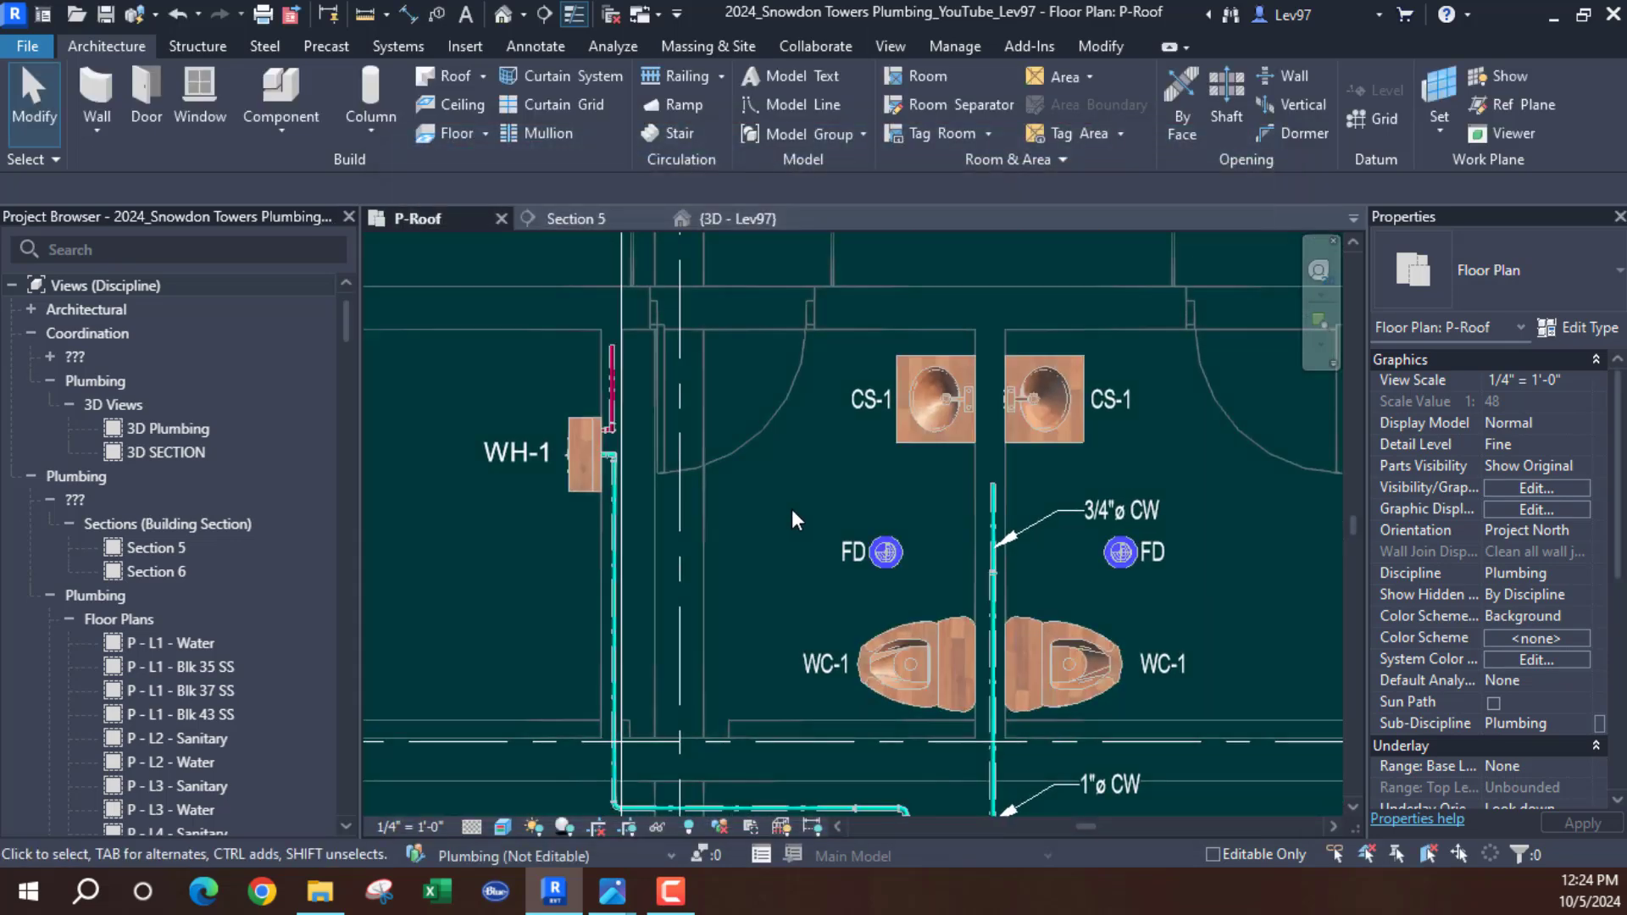
pyautogui.moveTo(803, 480); pyautogui.dragTo(766, 484, button='middle')
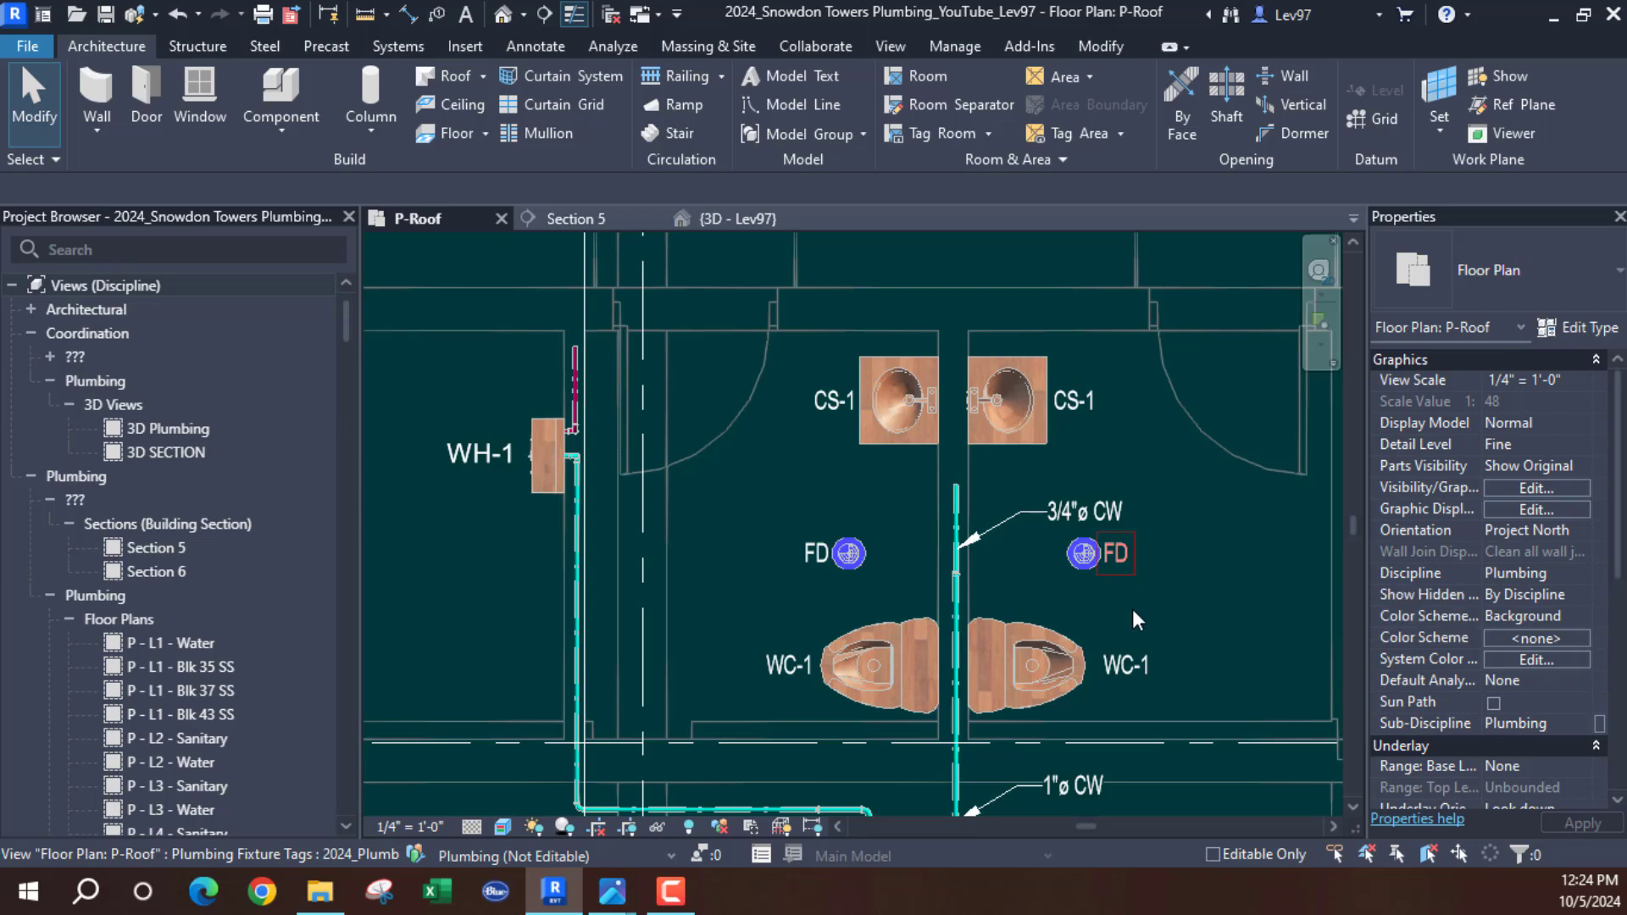
pyautogui.scroll(-5, 1173, 597)
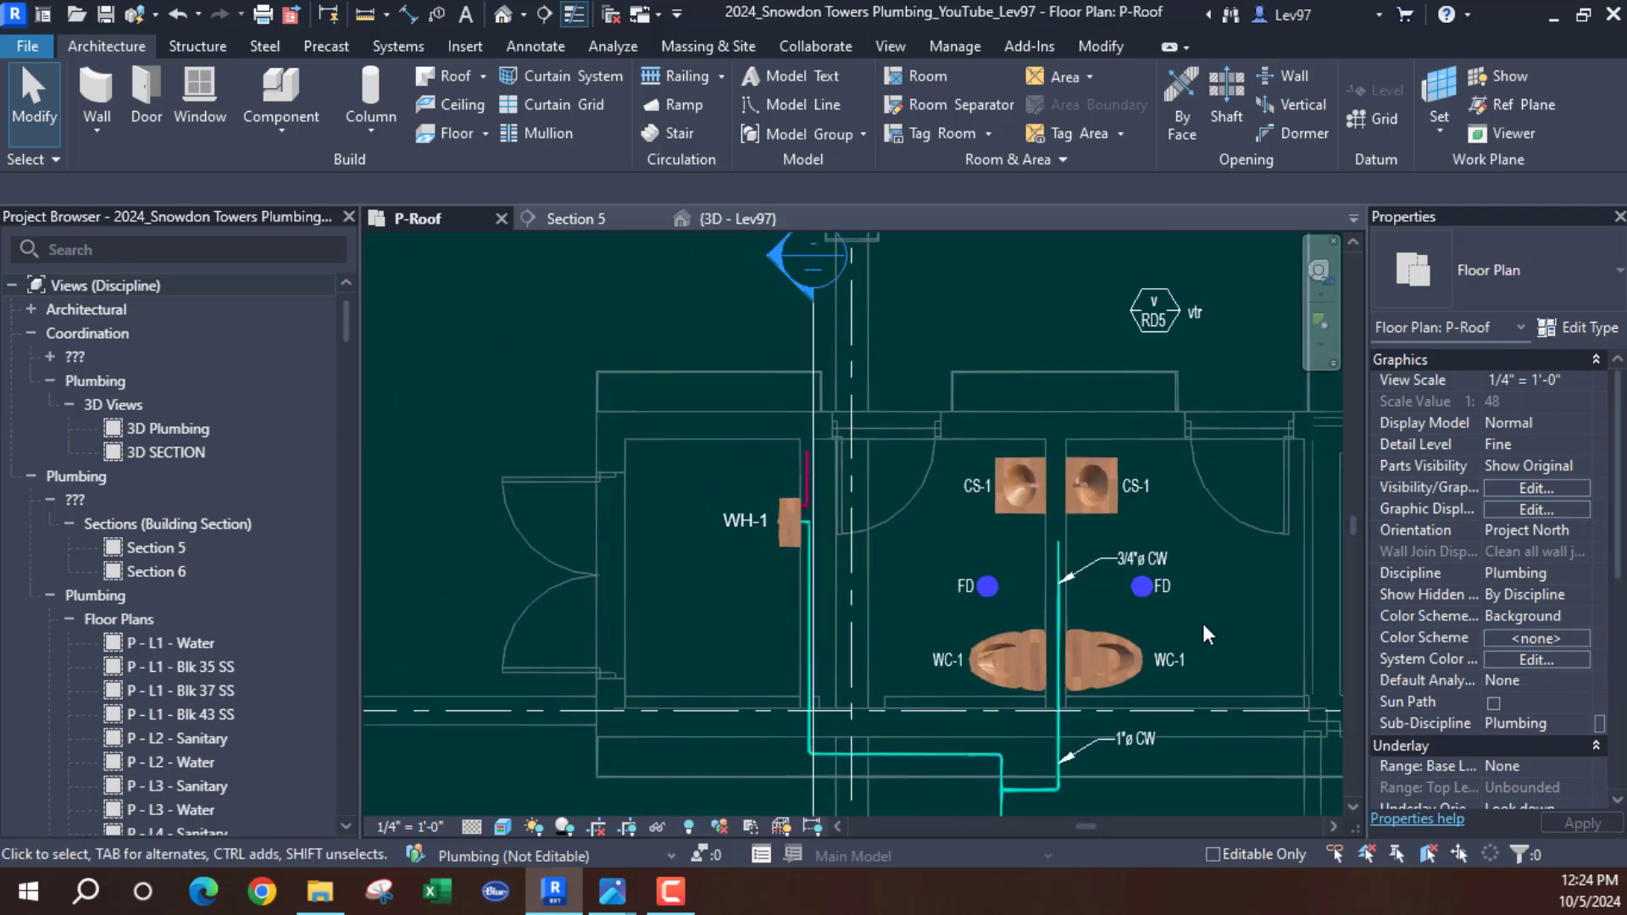
pyautogui.scroll(4, 1017, 731)
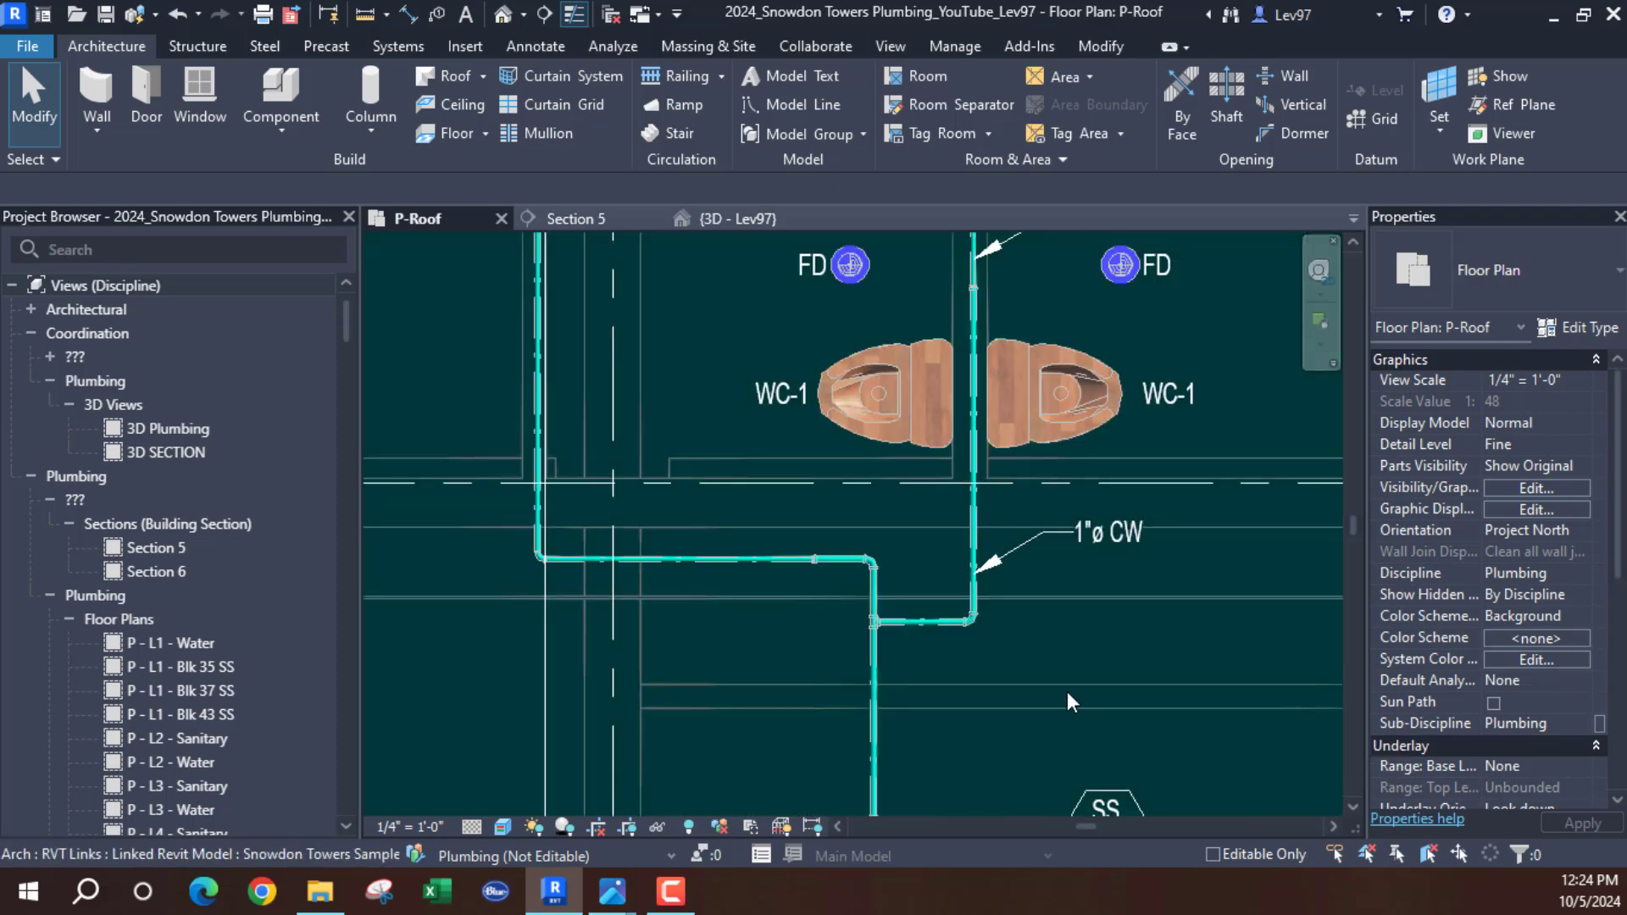
# Move the Section 5 line in the P-Roof plan off the WH-1 cold water riser, to the side away from the WC-1 fixtures
pyautogui.scroll(-2, 1055, 661)
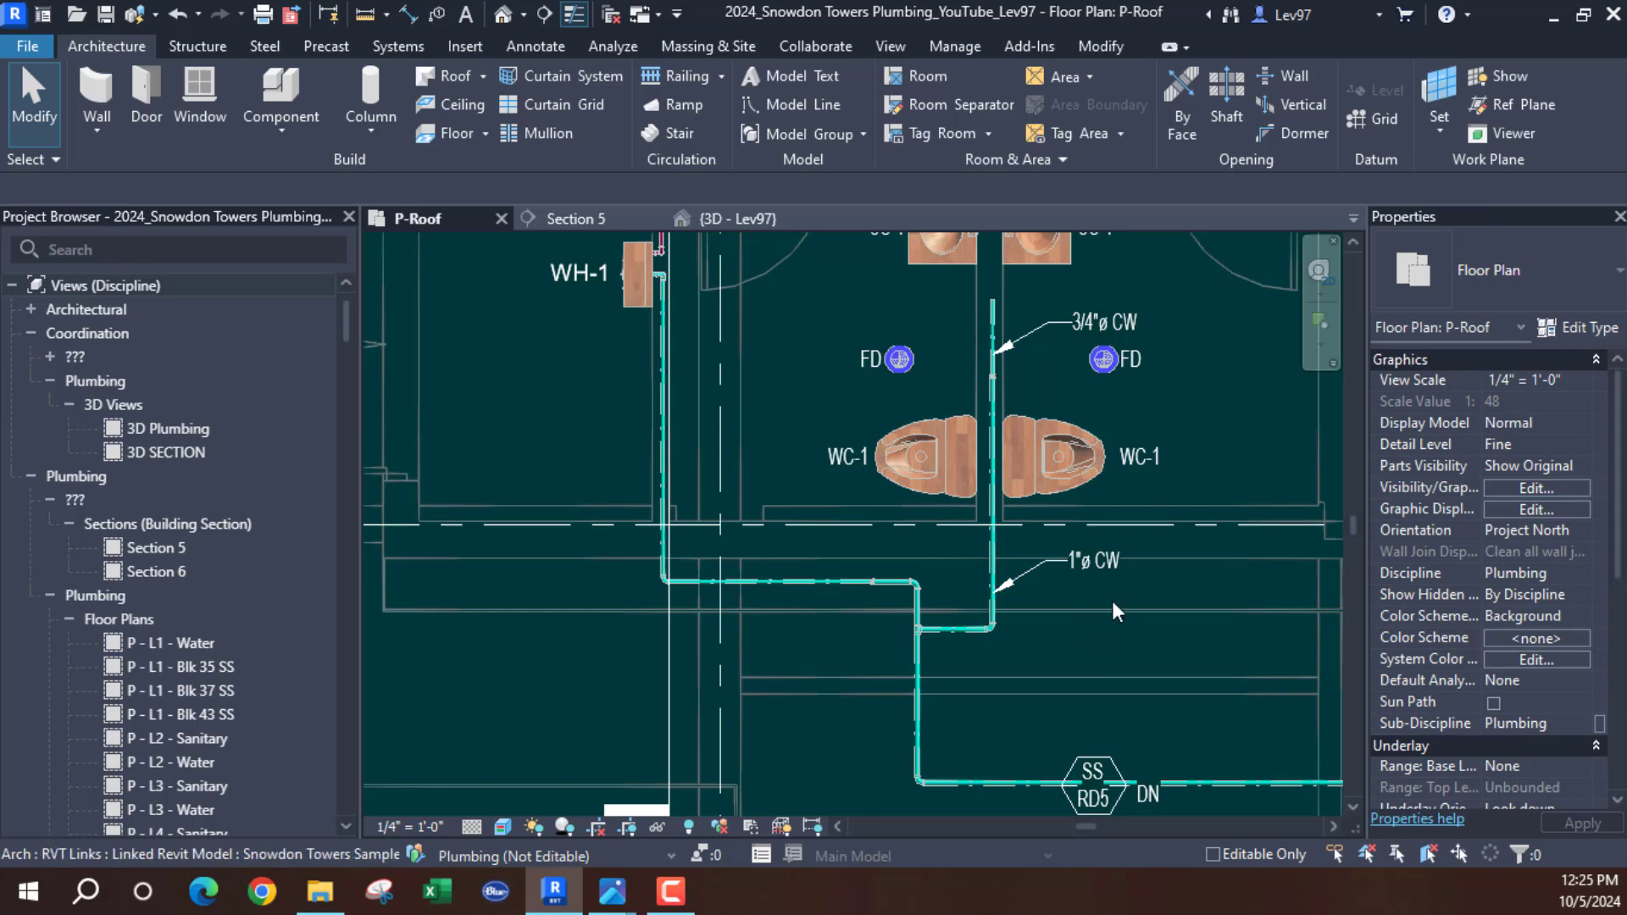
pyautogui.moveTo(1134, 595); pyautogui.dragTo(1093, 704, button='middle')
pyautogui.moveTo(1207, 502); pyautogui.dragTo(1141, 500, button='middle')
pyautogui.scroll(-4, 1102, 556)
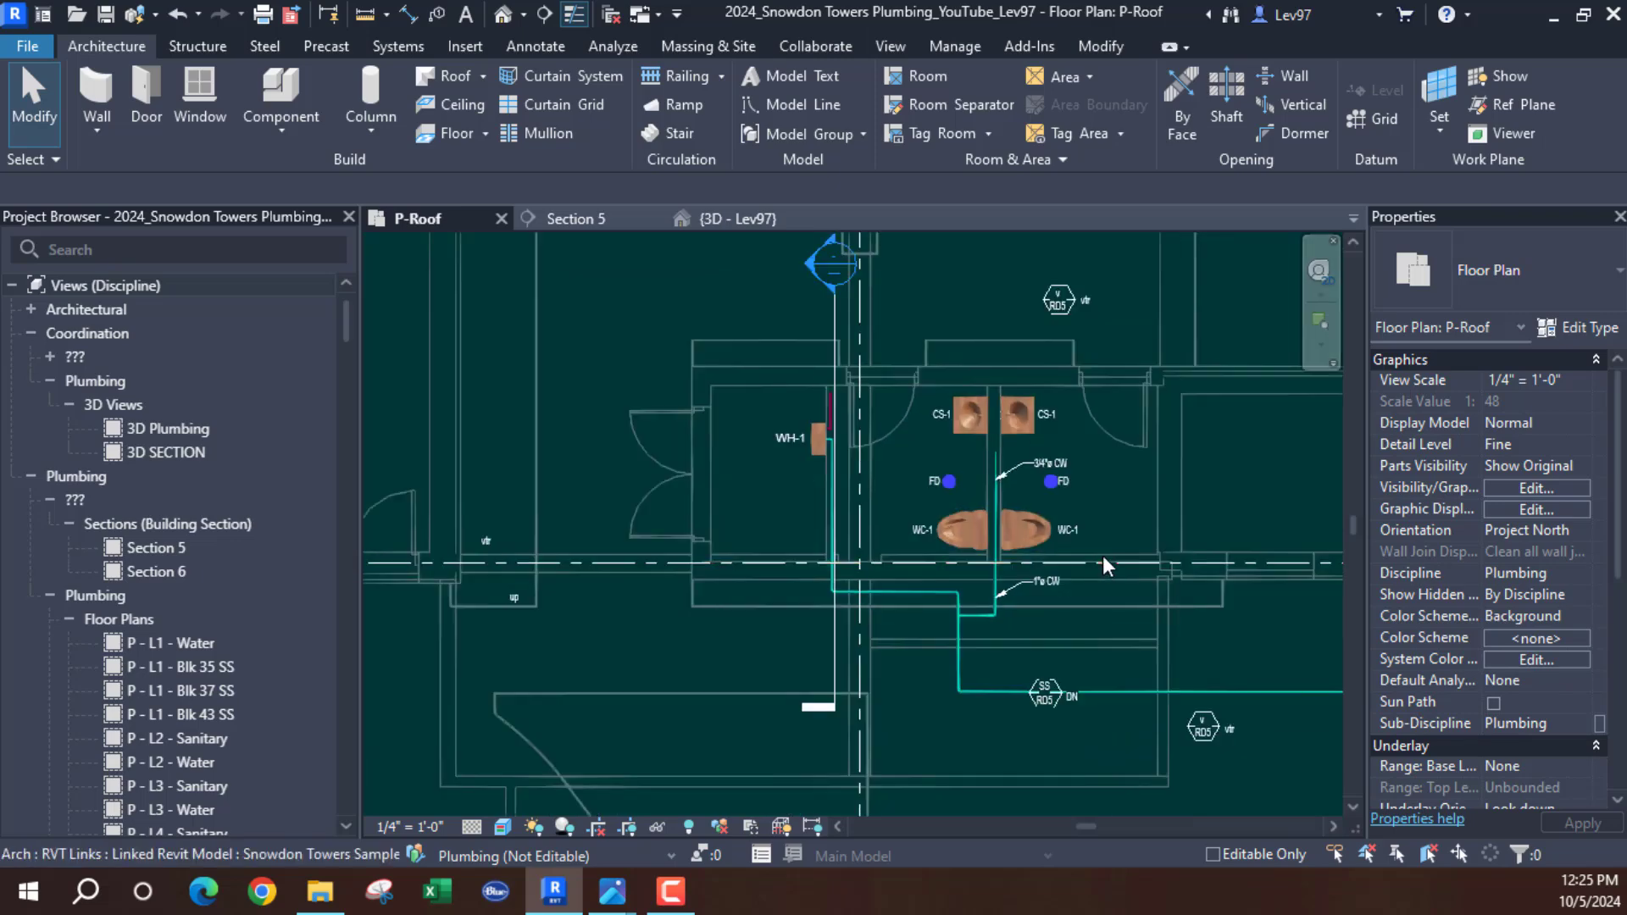
pyautogui.scroll(2, 864, 568)
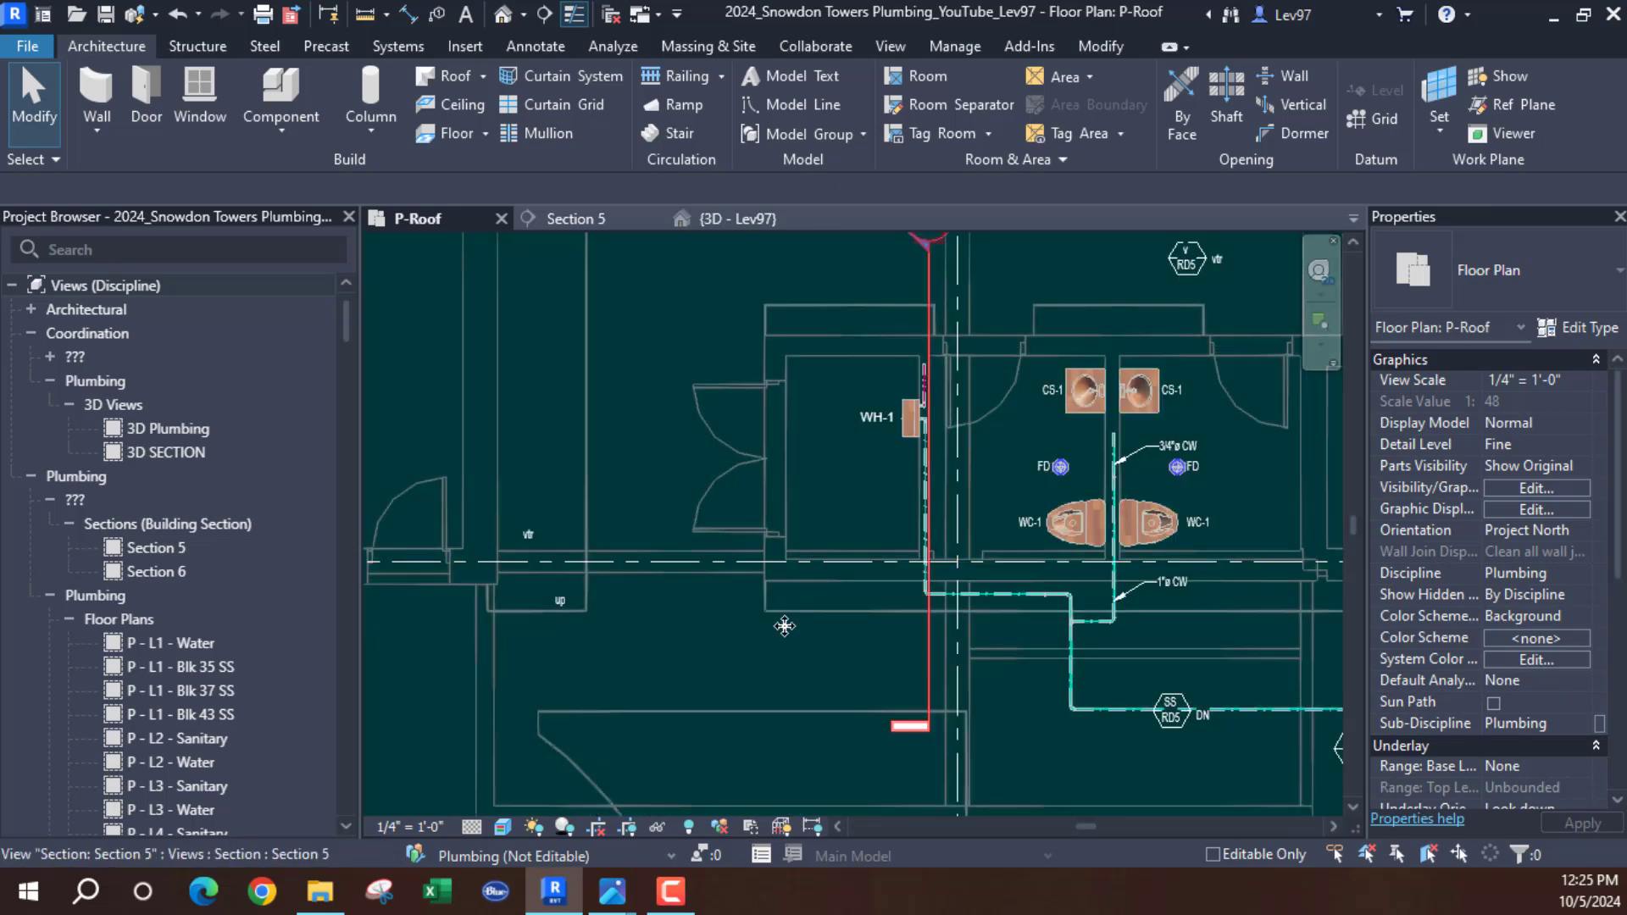
pyautogui.moveTo(929, 667); pyautogui.dragTo(821, 685)
# Rotate the Section 5 line clockwise by 90° about a point on the line in the P-Roof plan
pyautogui.moveTo(924, 646); pyautogui.dragTo(661, 649, button='middle')
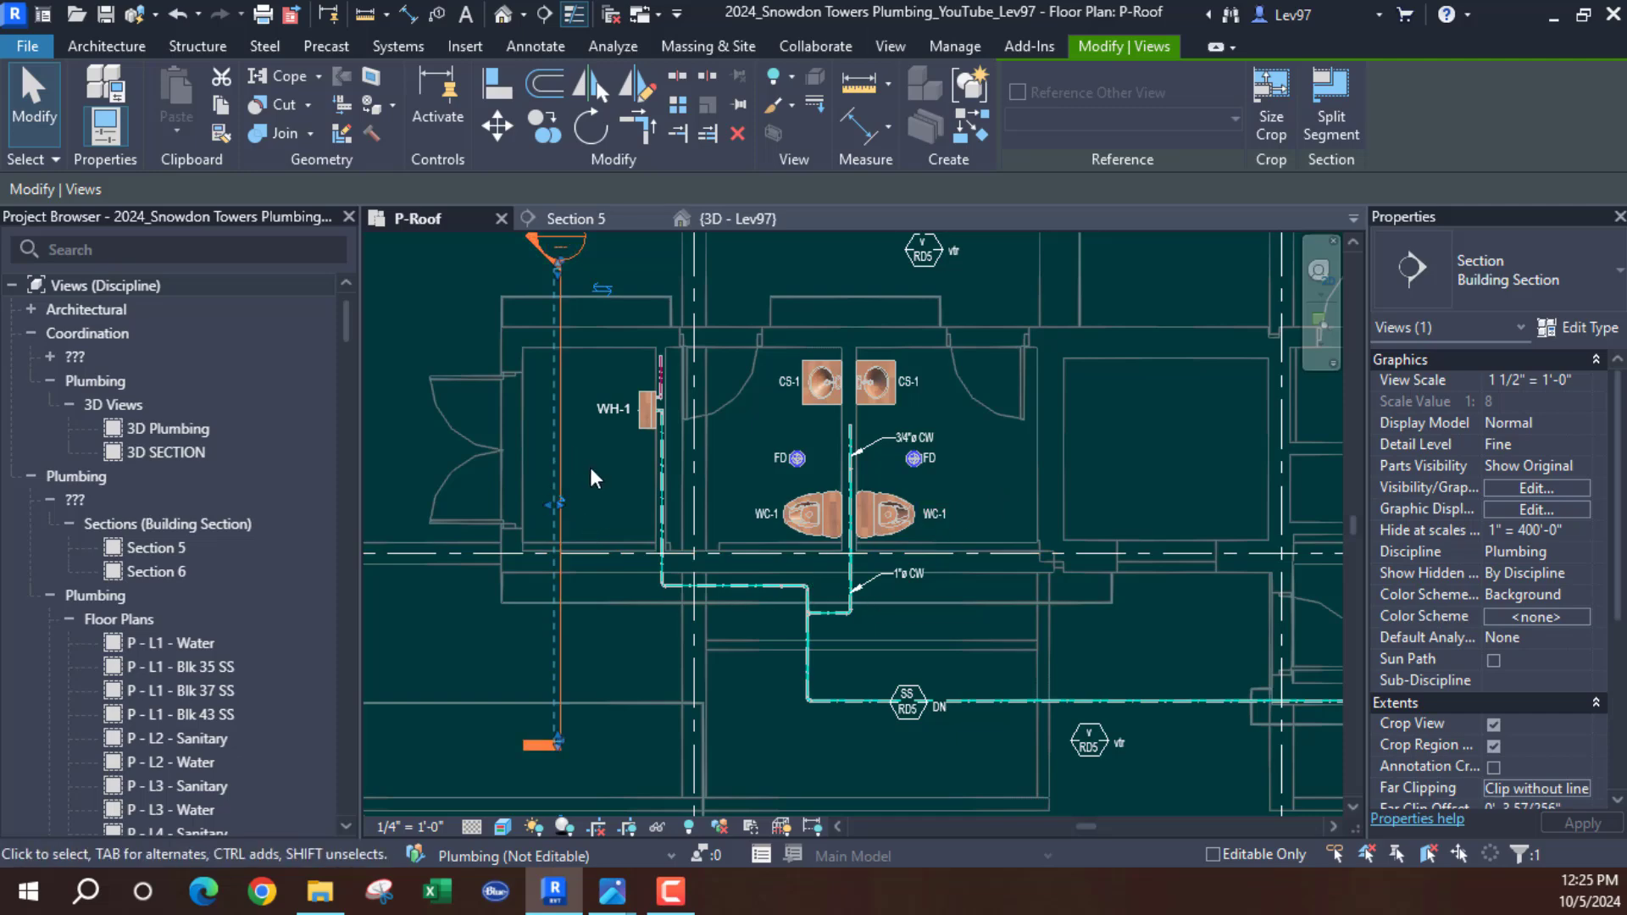
pyautogui.click(591, 131)
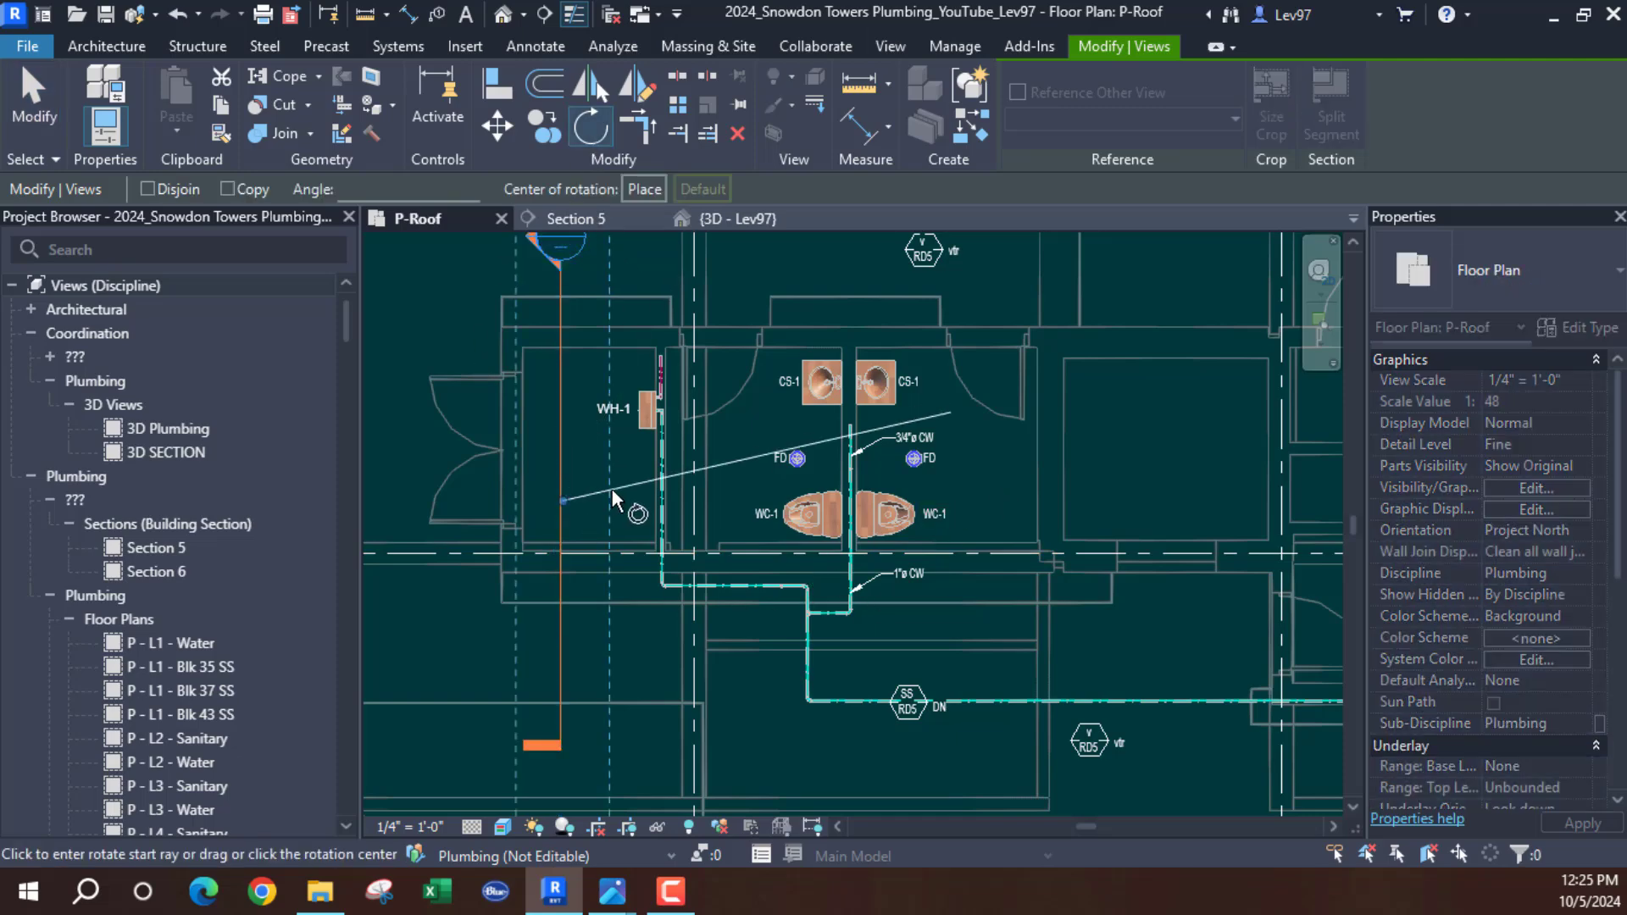
pyautogui.scroll(2, 612, 490)
pyautogui.click(644, 188)
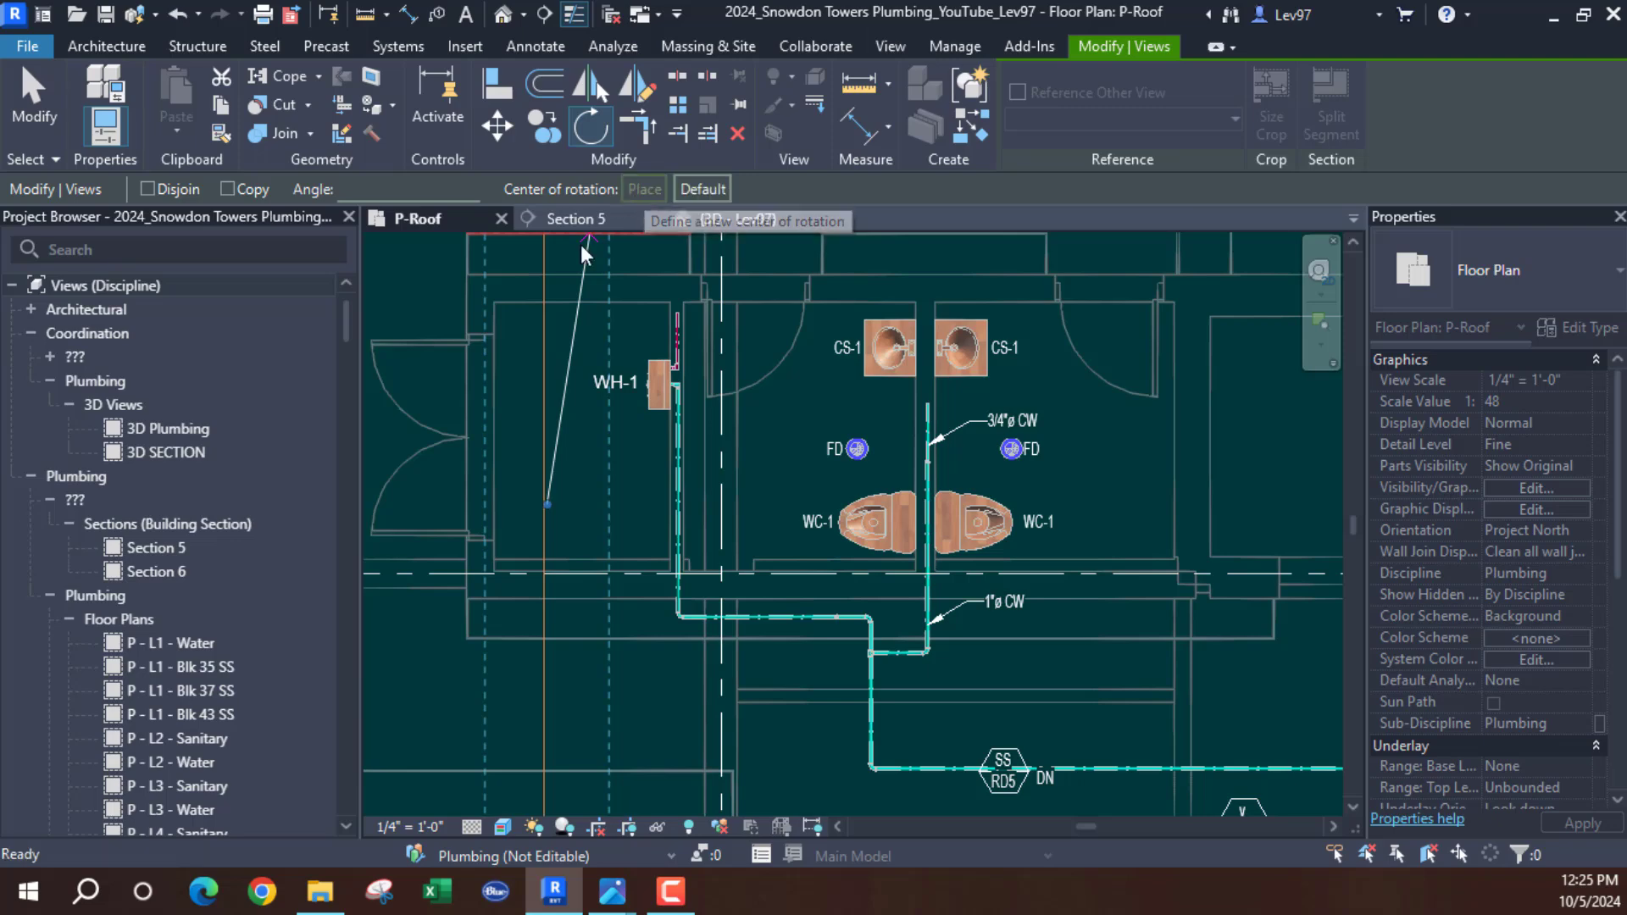
pyautogui.click(544, 495)
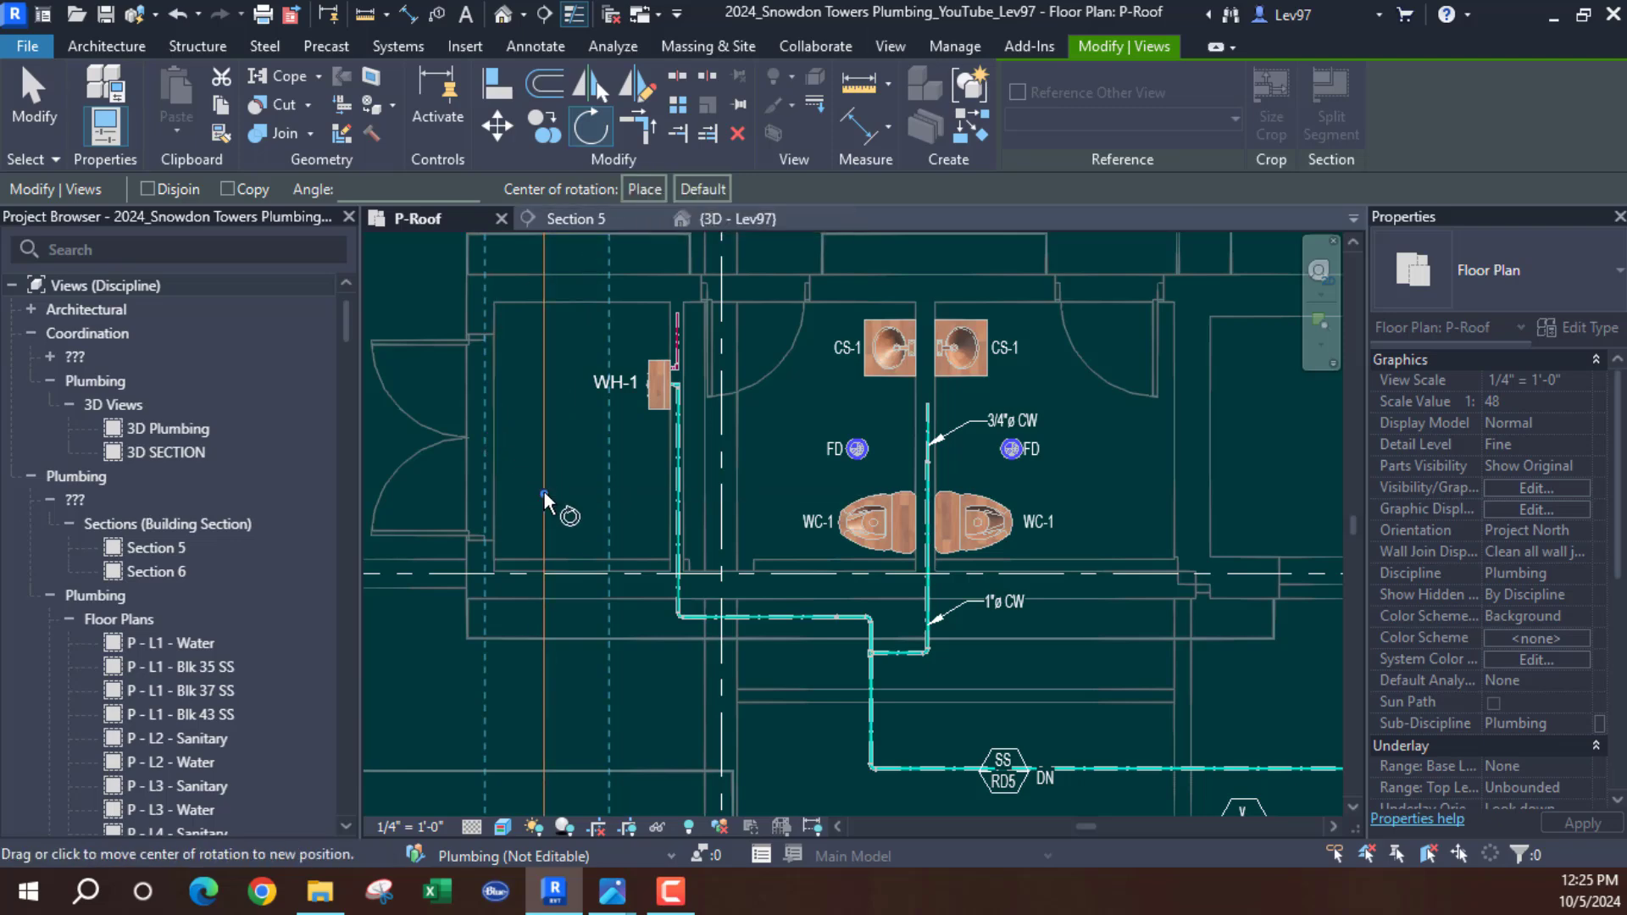
pyautogui.moveTo(375, 449); pyautogui.dragTo(676, 478, button='middle')
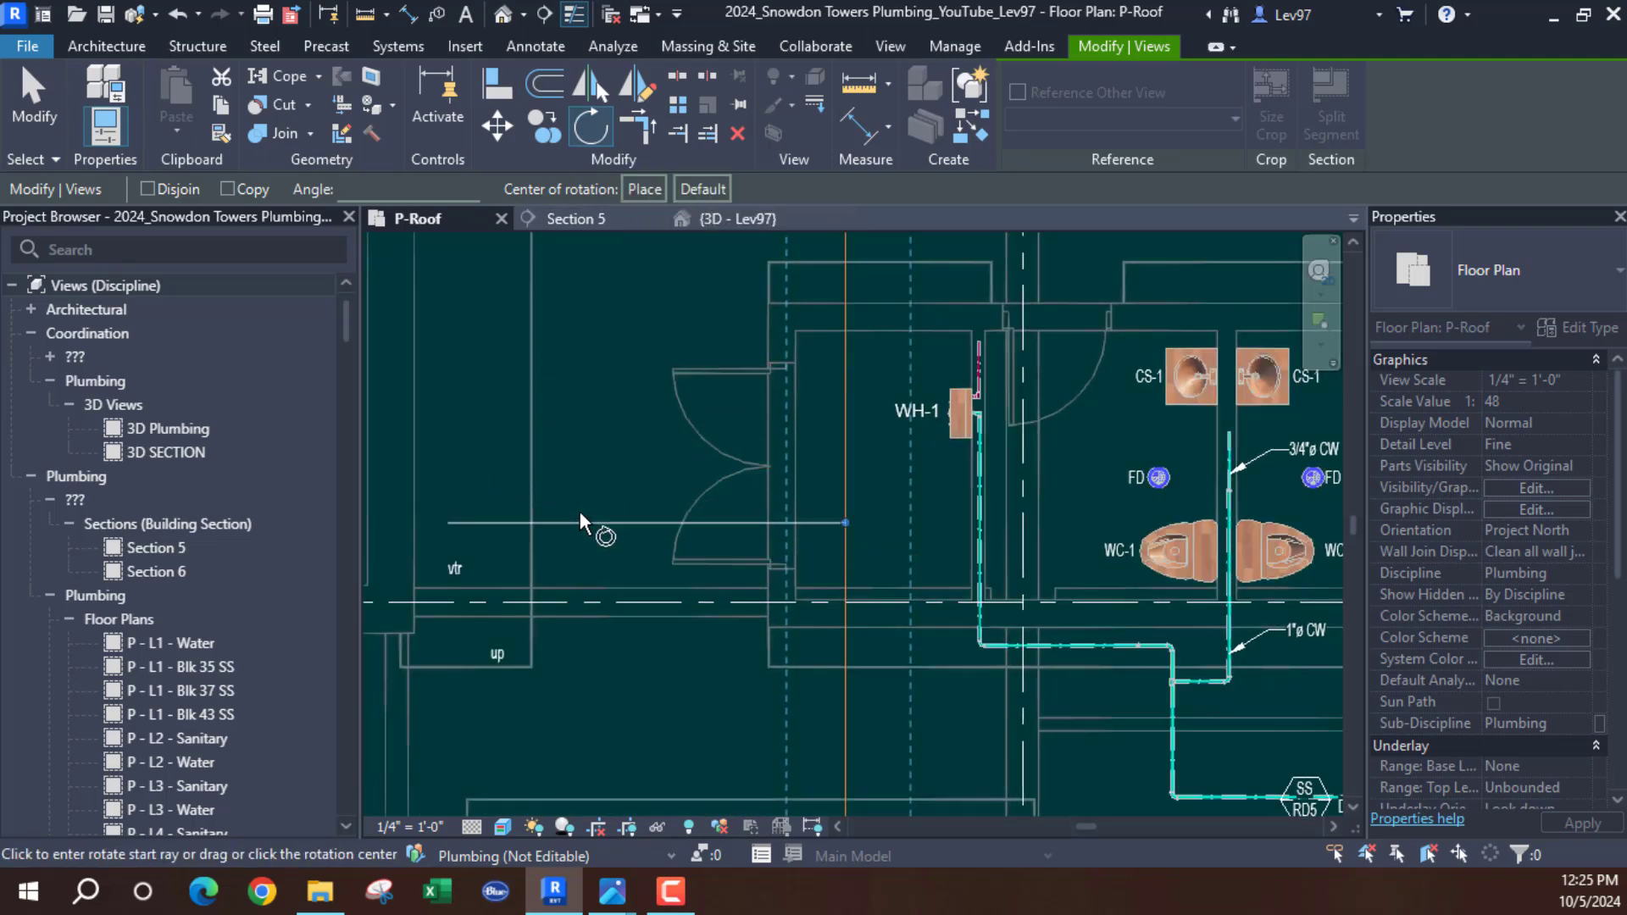
pyautogui.click(578, 519)
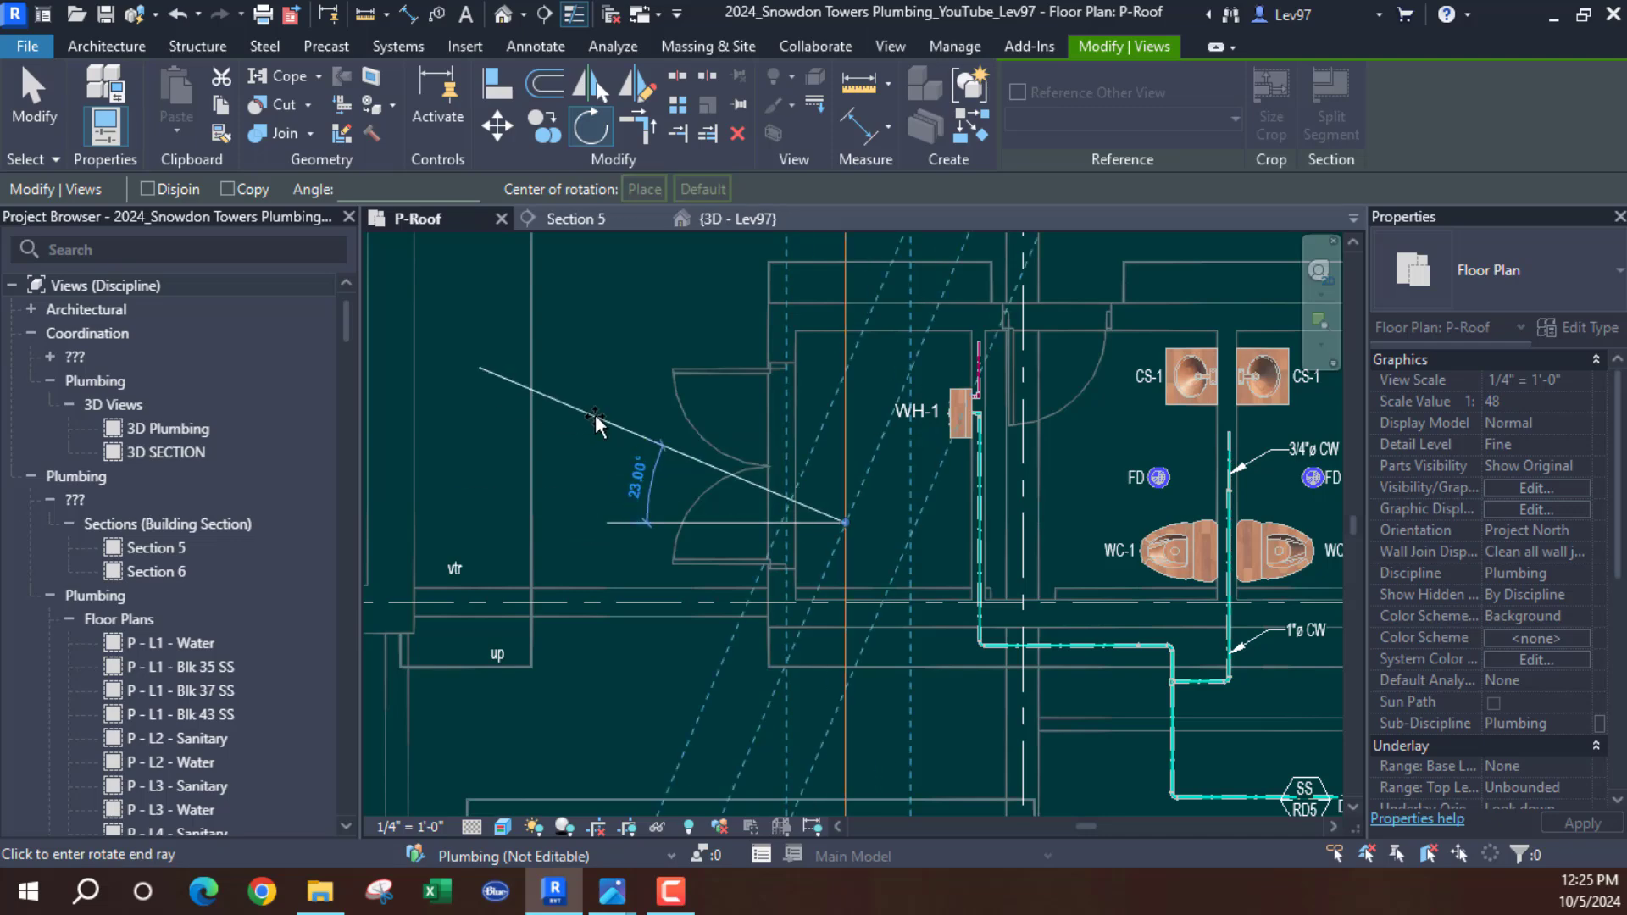
pyautogui.write('90')
pyautogui.press('Return')
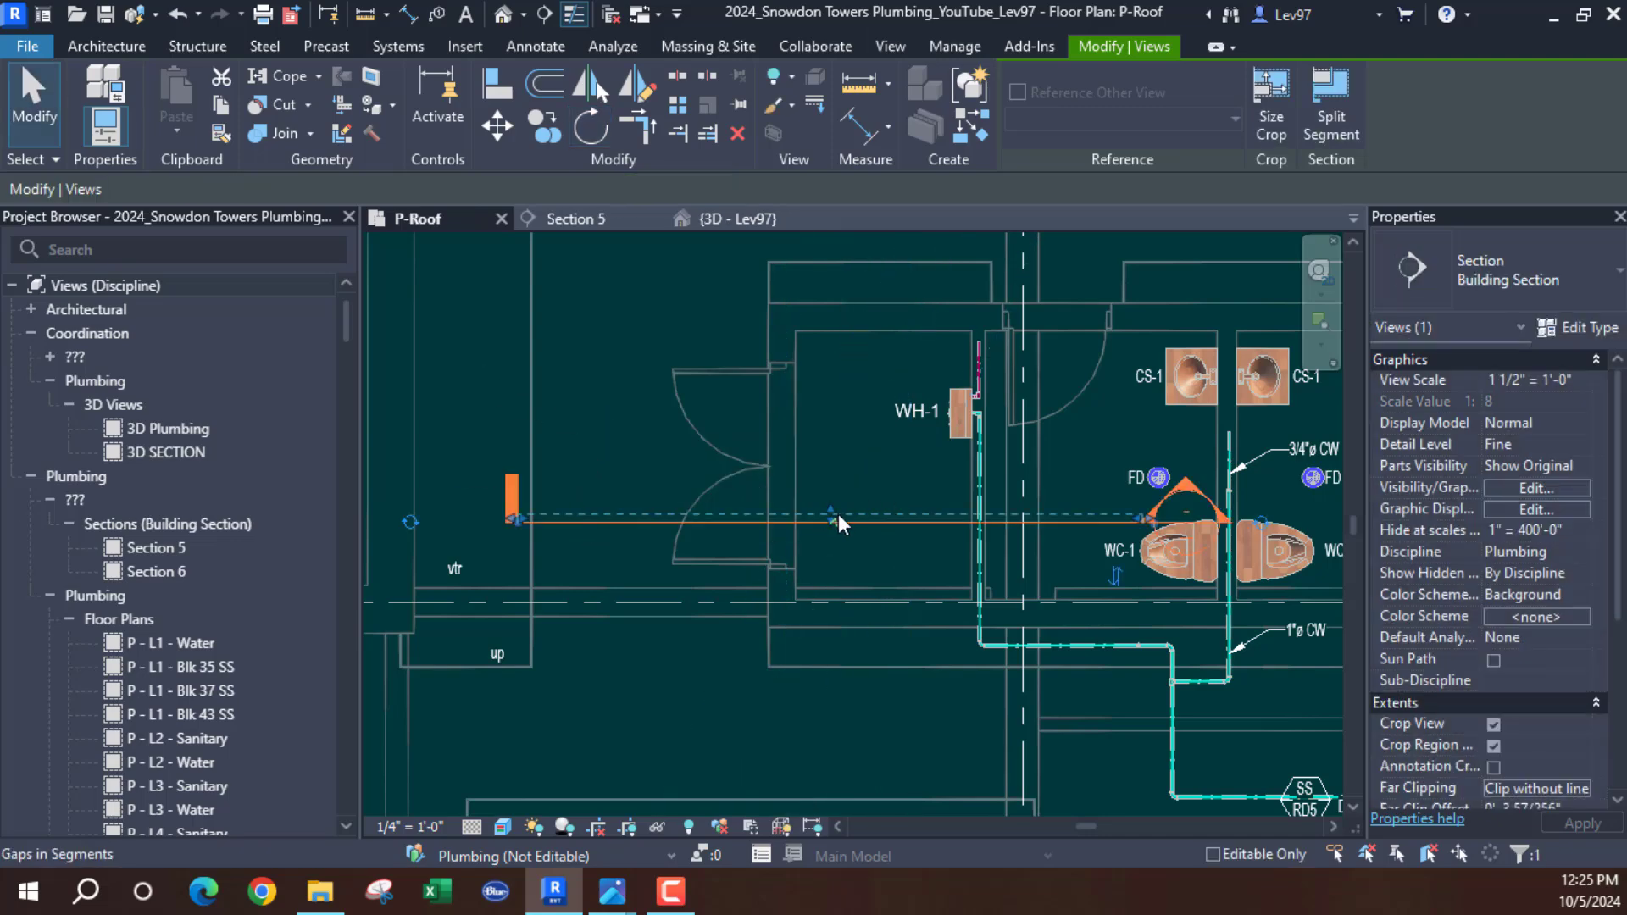
# Deepen Section 5's far clip and reposition its line between the floor drains and the WC-1 fixtures, crossing the cold water pipe
pyautogui.moveTo(833, 515); pyautogui.dragTo(836, 476)
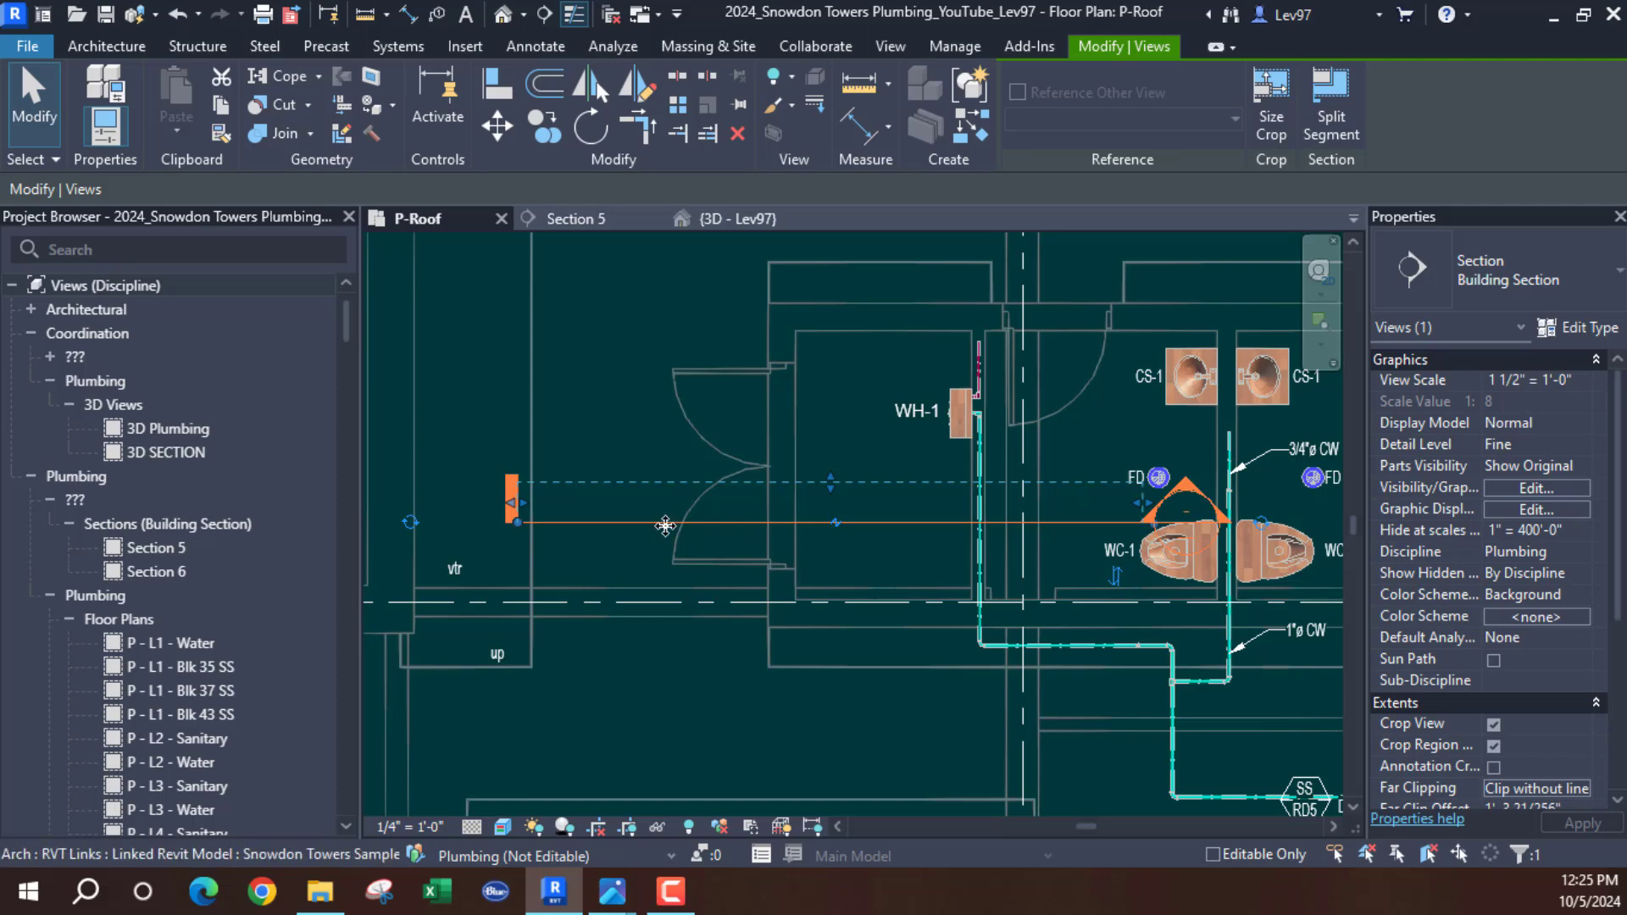
pyautogui.press('Escape')
pyautogui.moveTo(902, 576); pyautogui.dragTo(578, 506, button='middle')
pyautogui.click(568, 484)
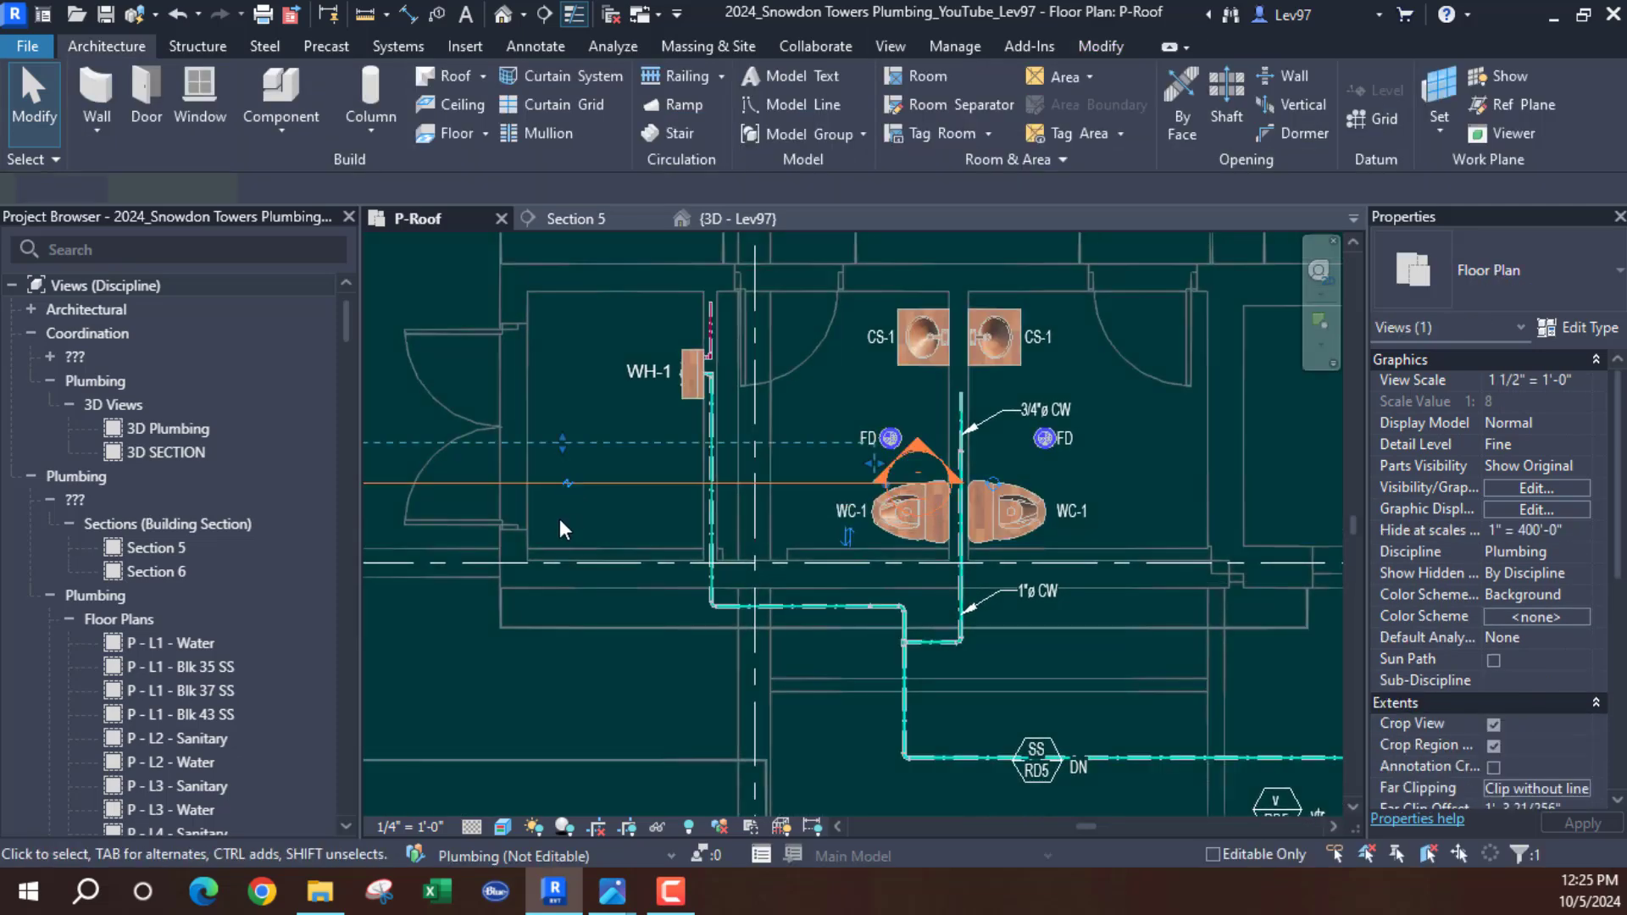
pyautogui.moveTo(460, 480); pyautogui.dragTo(821, 527)
pyautogui.scroll(4, 882, 483)
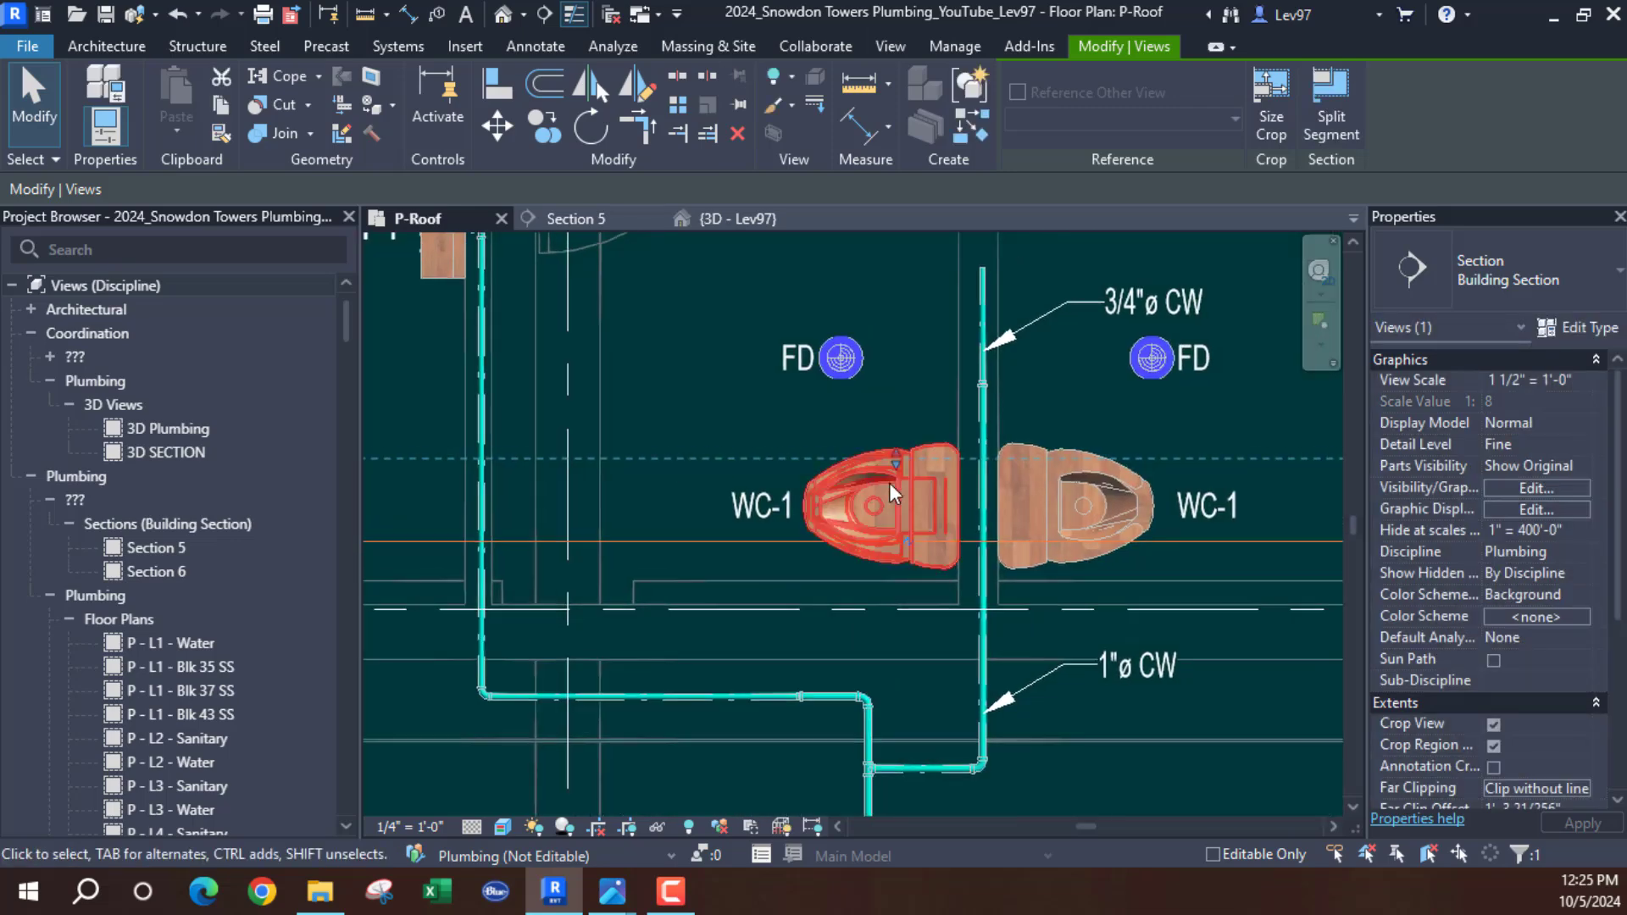
pyautogui.click(832, 475)
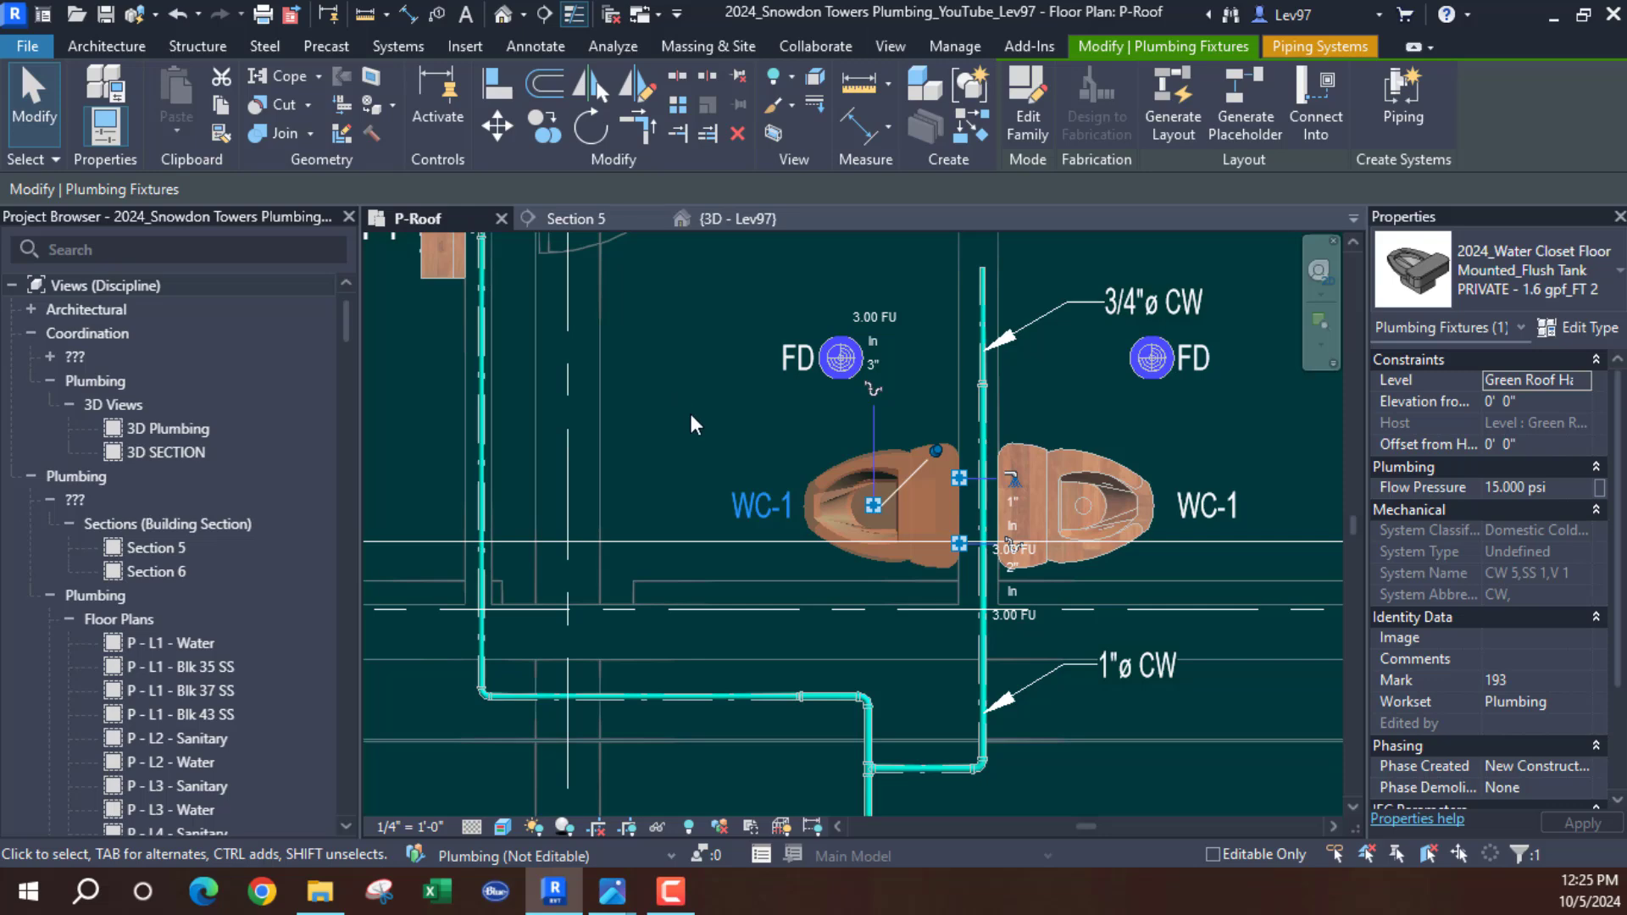
pyautogui.click(689, 438)
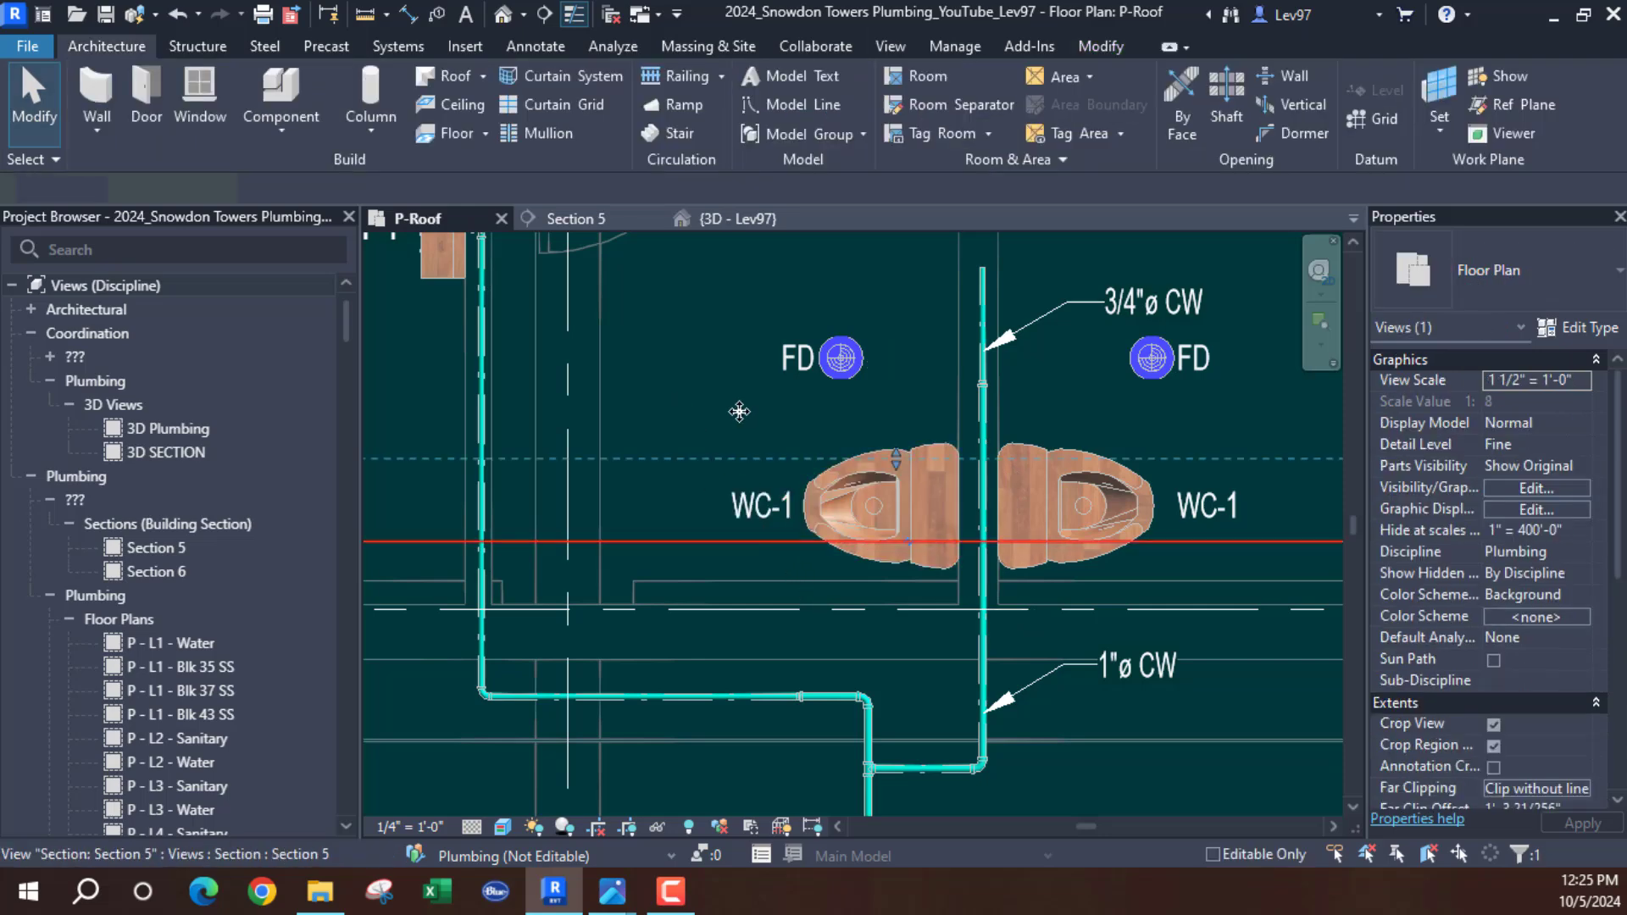
pyautogui.moveTo(739, 412); pyautogui.dragTo(695, 400)
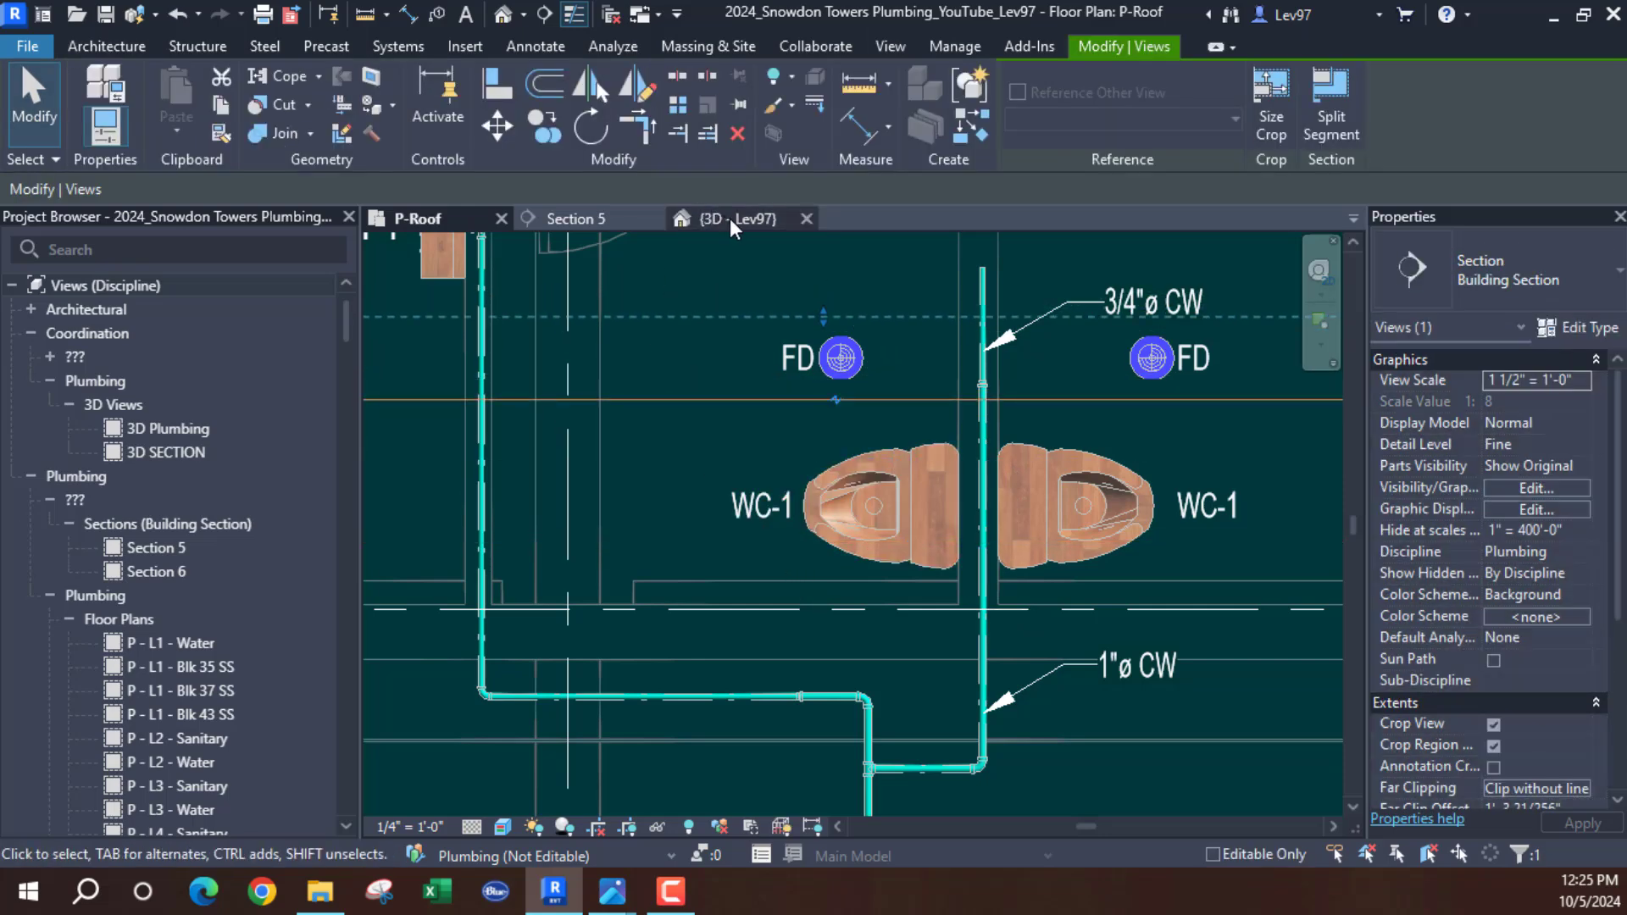
# Turn off the Snowdon Towers Sample Plumbing.rvt and Structural.rvt links in the 3D view's visibility overrides
pyautogui.click(736, 217)
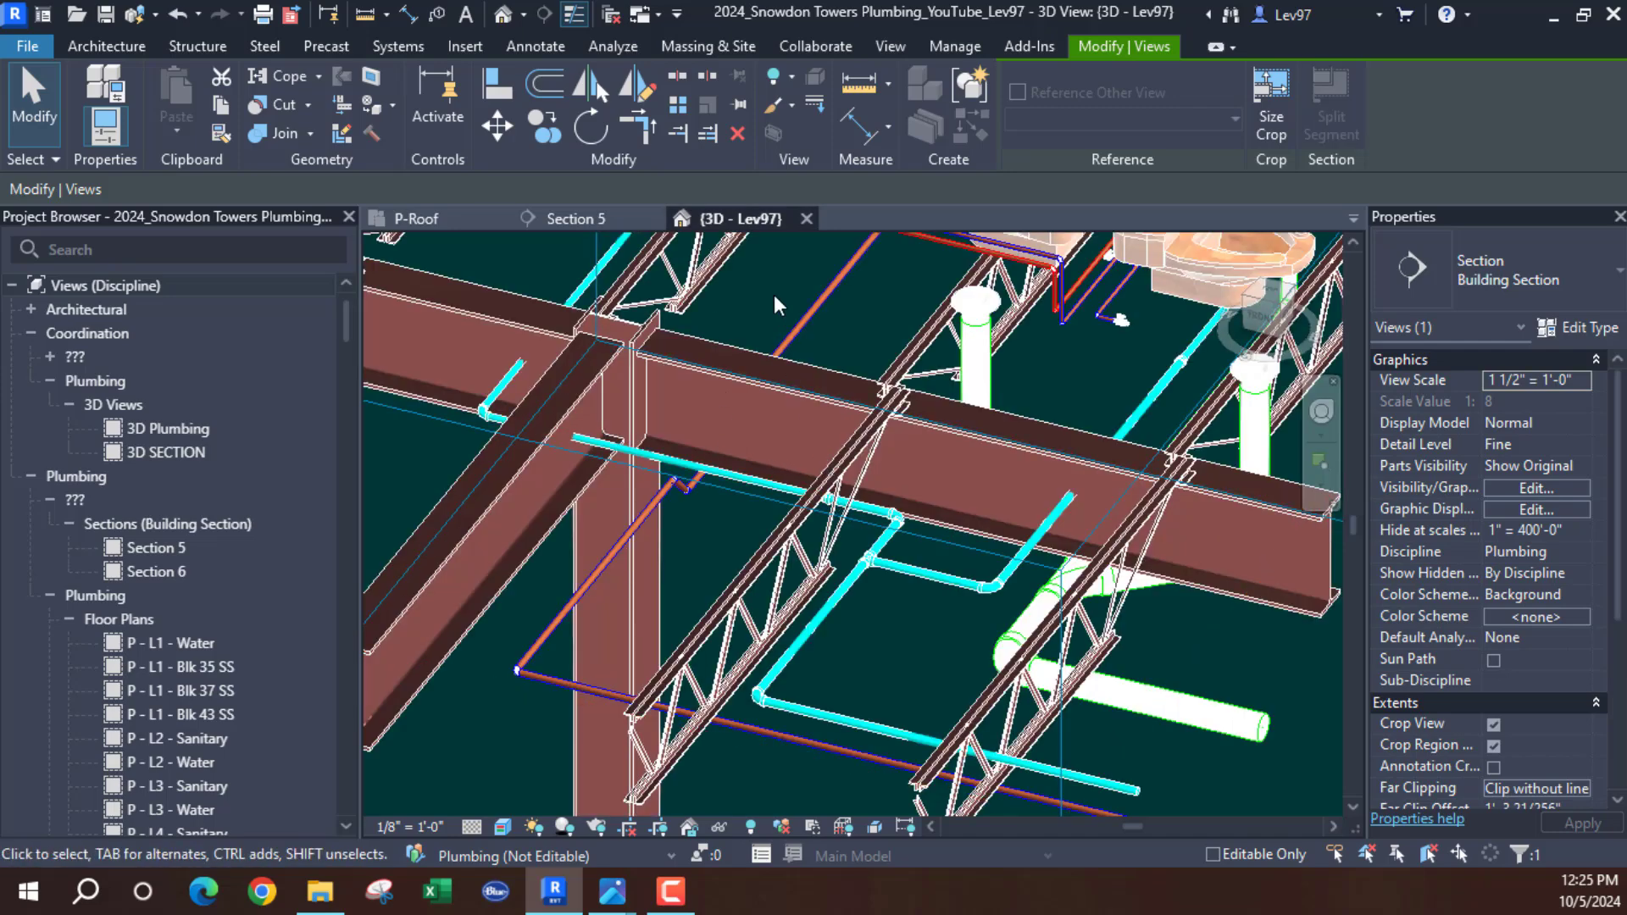
pyautogui.click(774, 293)
pyautogui.click(1527, 456)
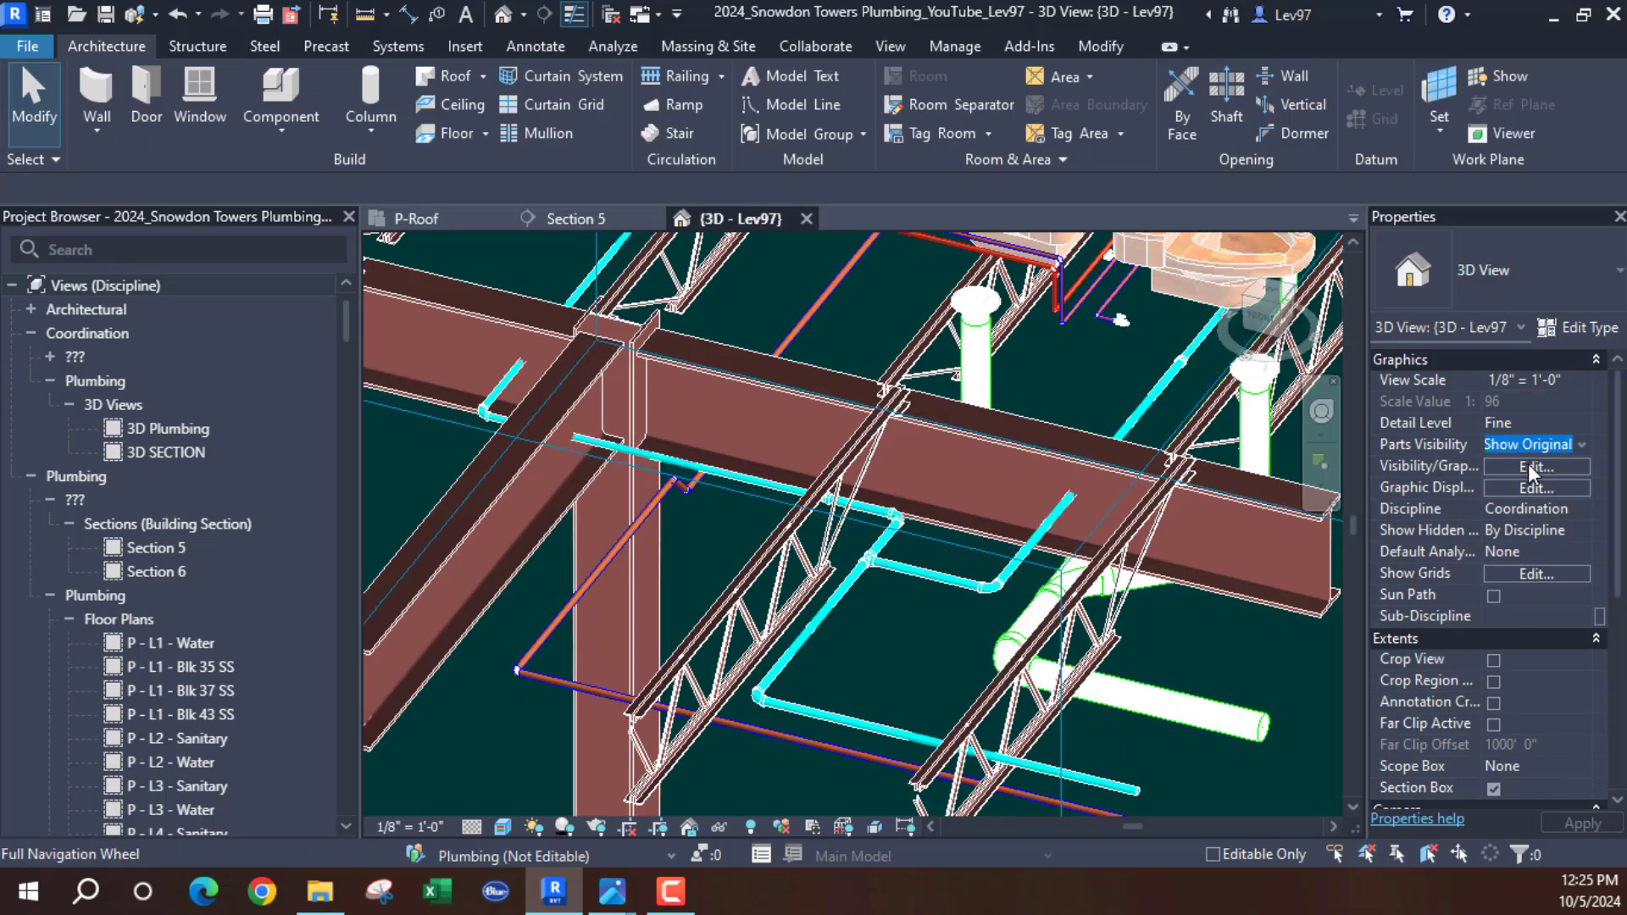
pyautogui.click(1530, 467)
pyautogui.click(1099, 172)
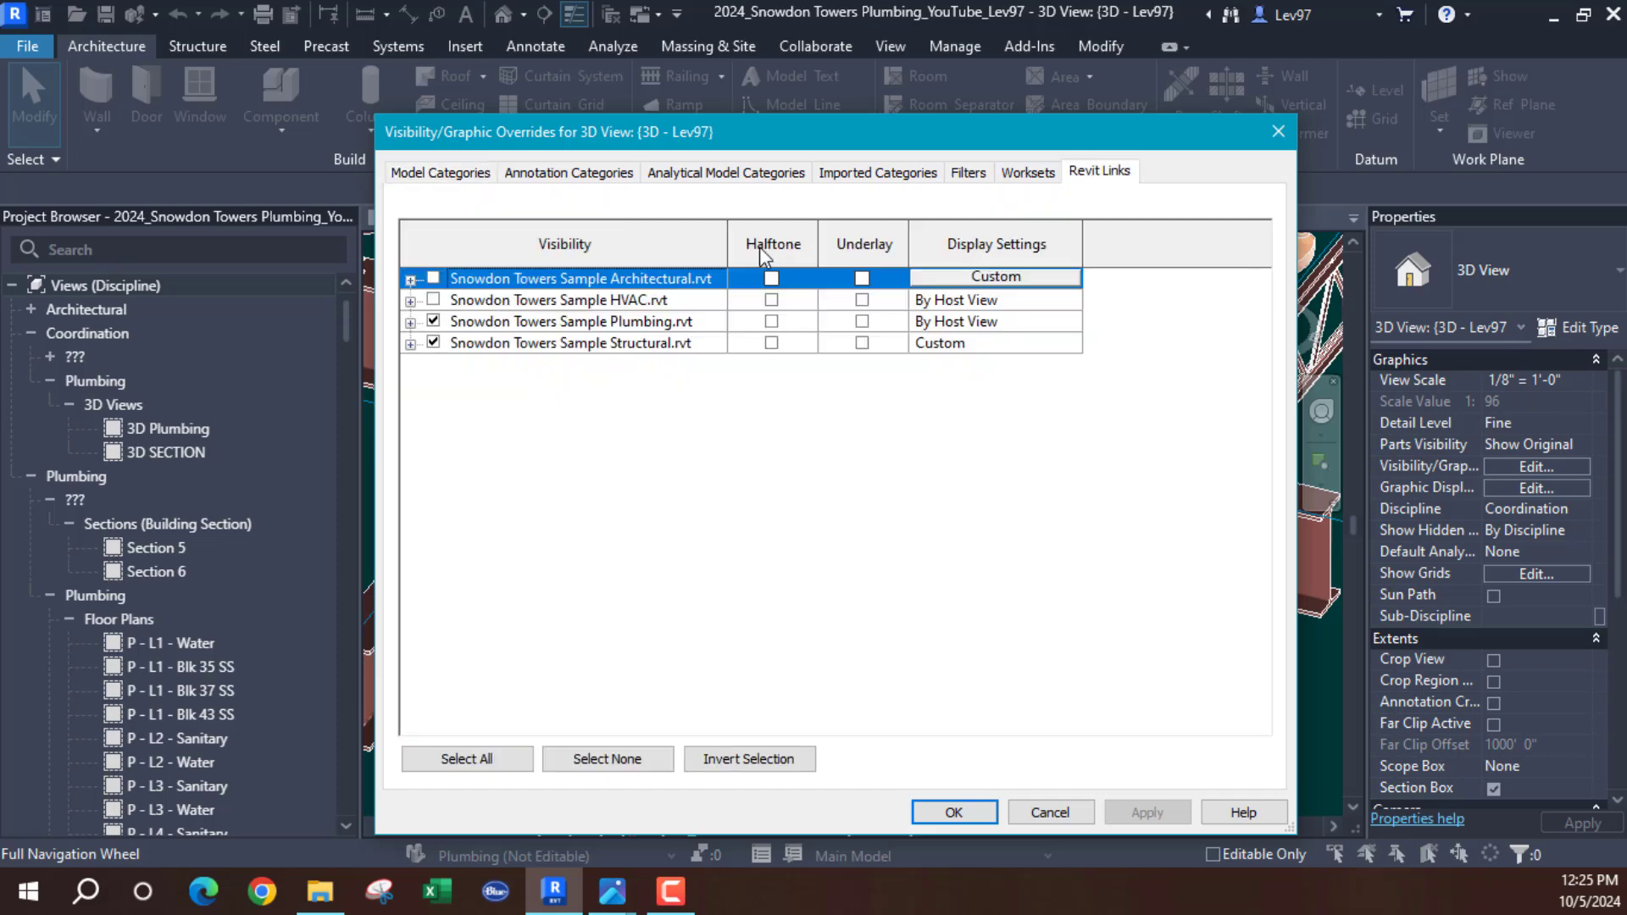
pyautogui.click(433, 321)
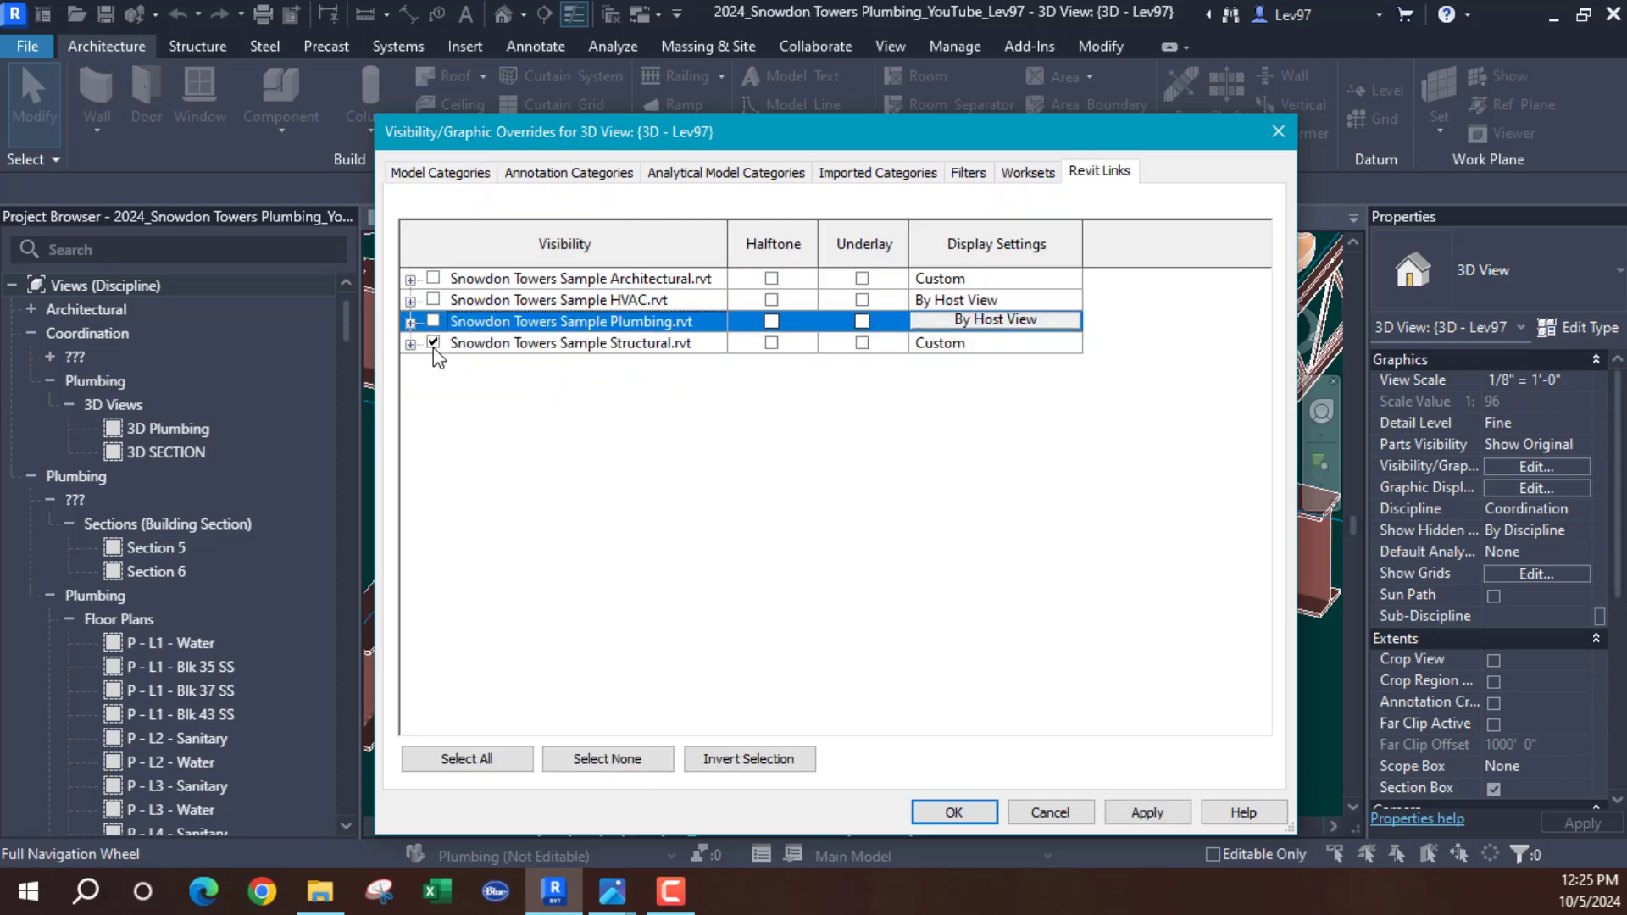
pyautogui.click(445, 343)
pyautogui.click(954, 812)
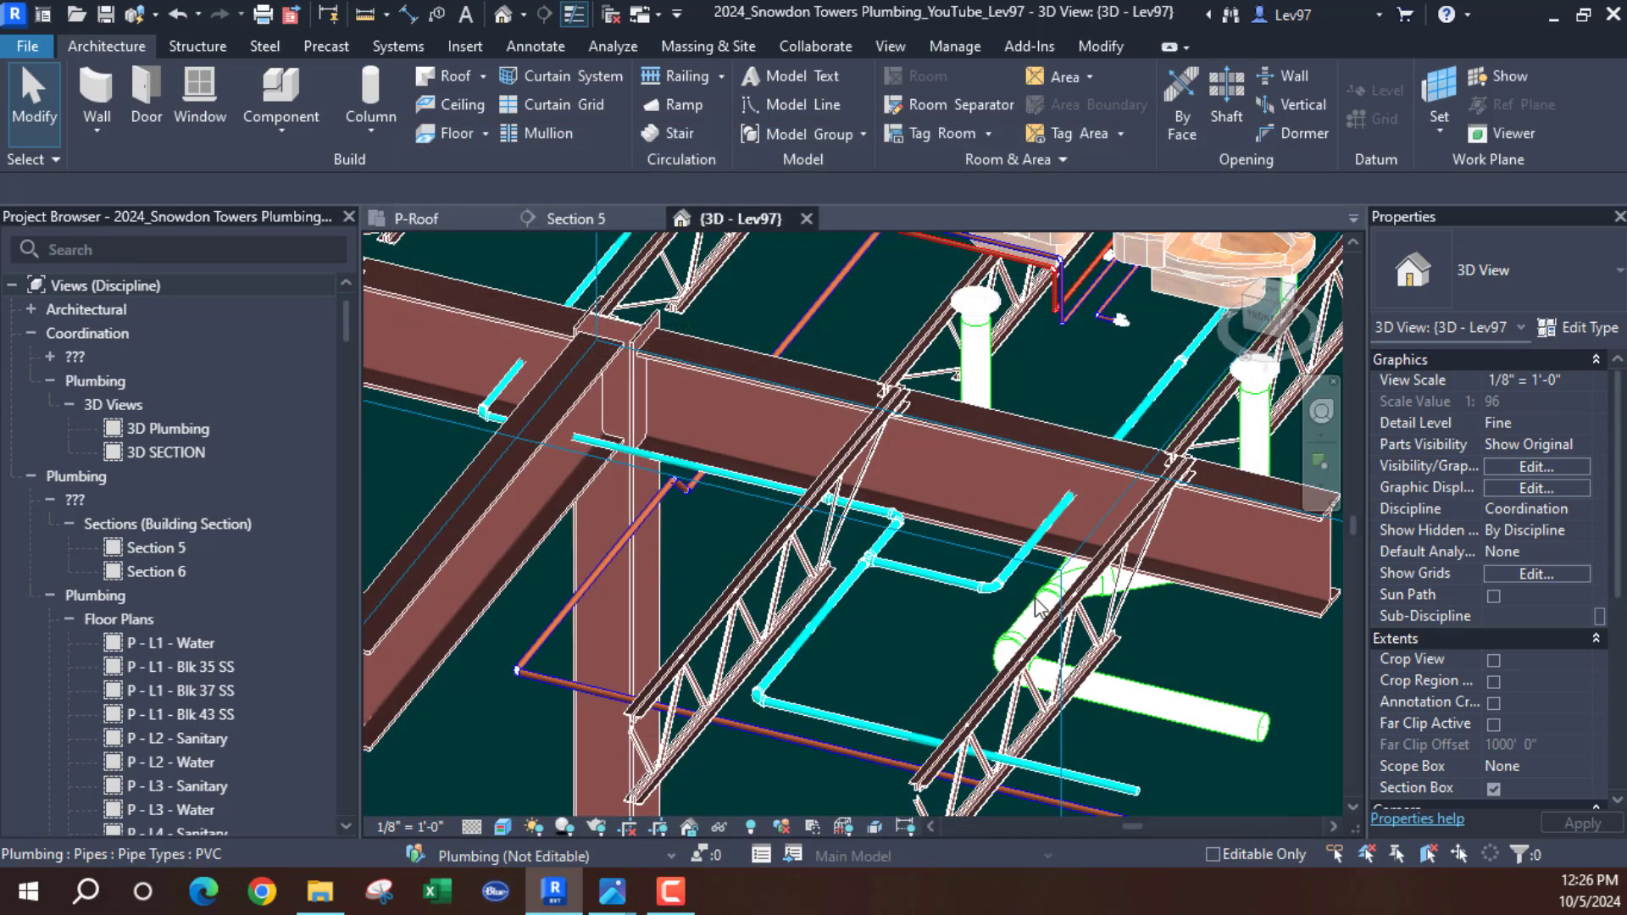
# Examine how the modelled cold water piping runs below the WC-1 fixtures in the 3D view
pyautogui.scroll(-5, 1008, 664)
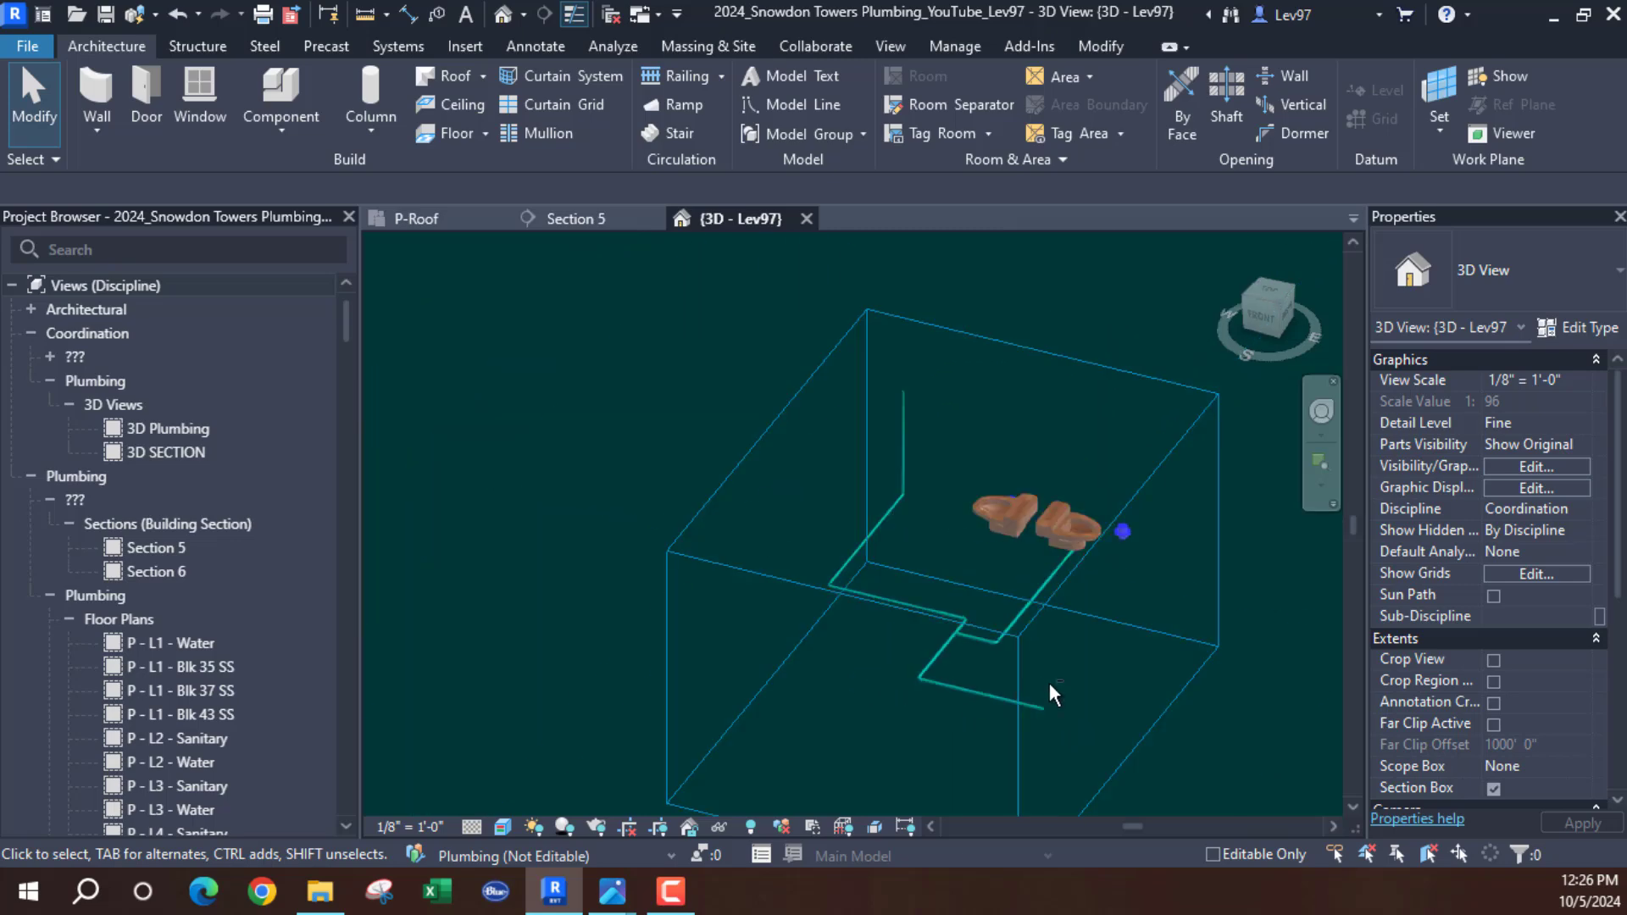
pyautogui.keyDown('shift'); pyautogui.moveTo(1049, 683); pyautogui.dragTo(1014, 607, button='middle'); pyautogui.keyUp('shift')
pyautogui.scroll(2, 1015, 610)
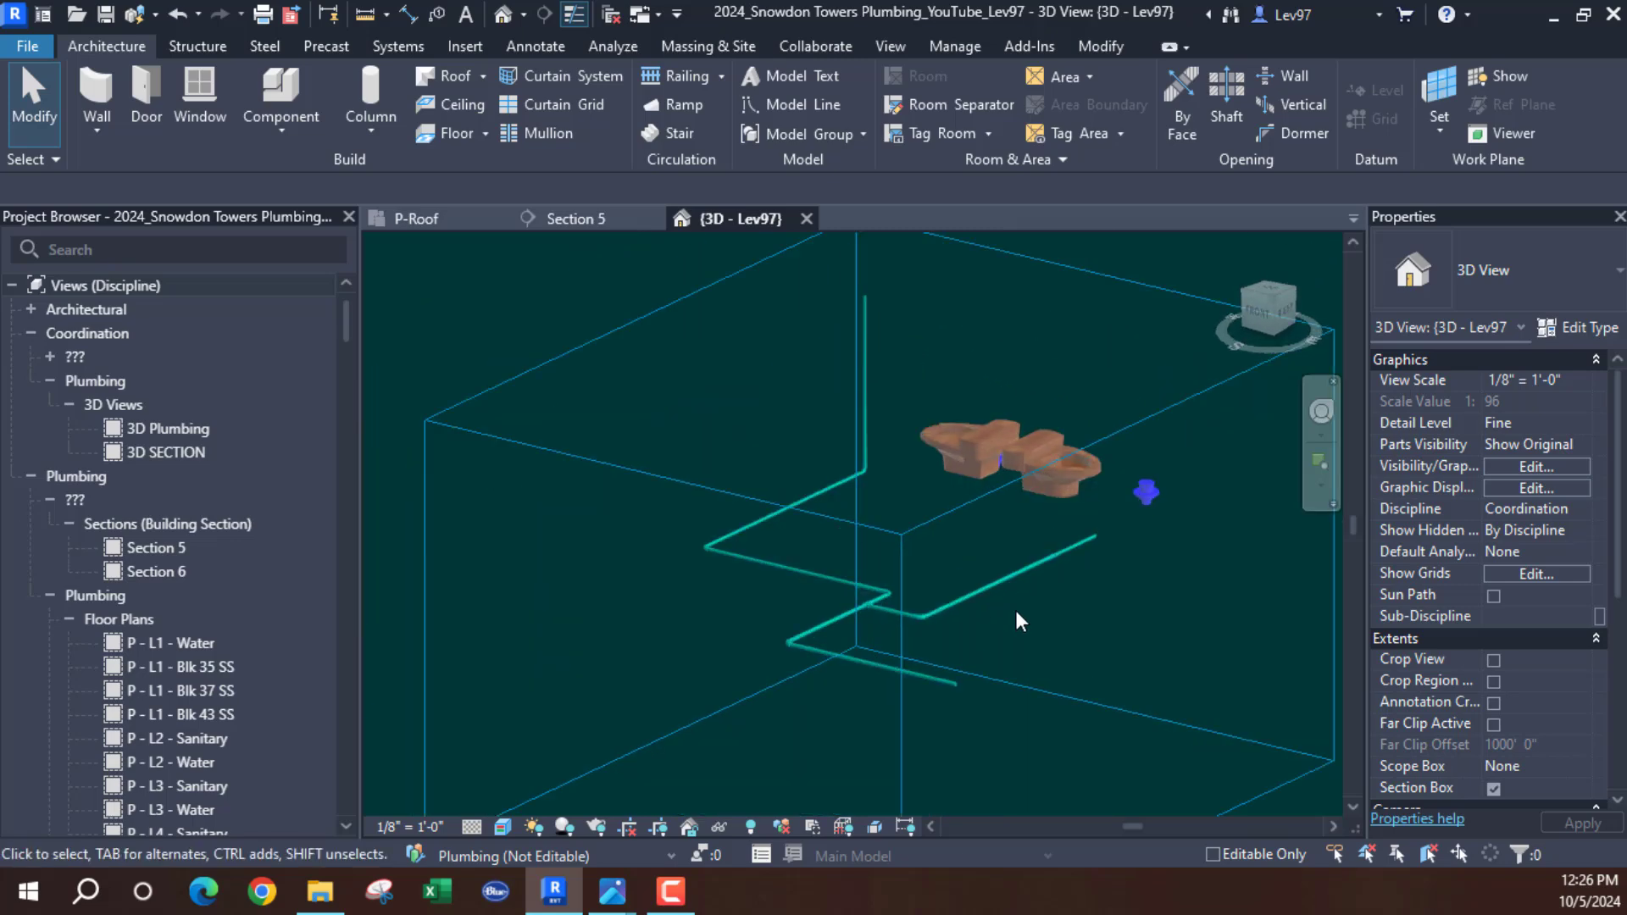
pyautogui.scroll(2, 1015, 610)
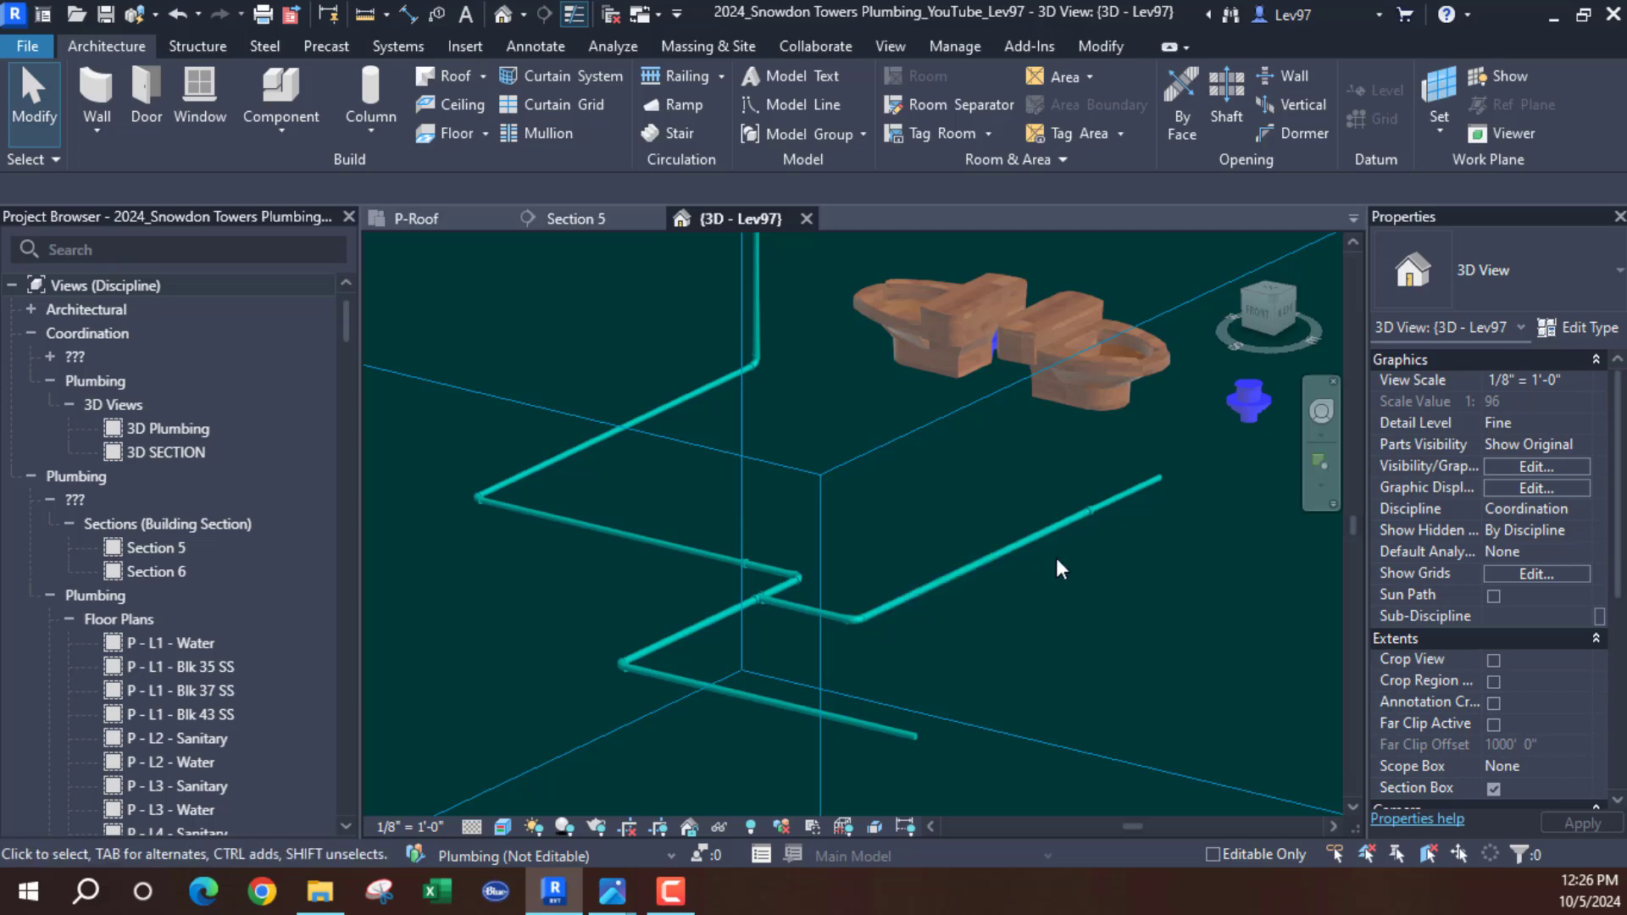
pyautogui.moveTo(1017, 629); pyautogui.dragTo(873, 574, button='middle')
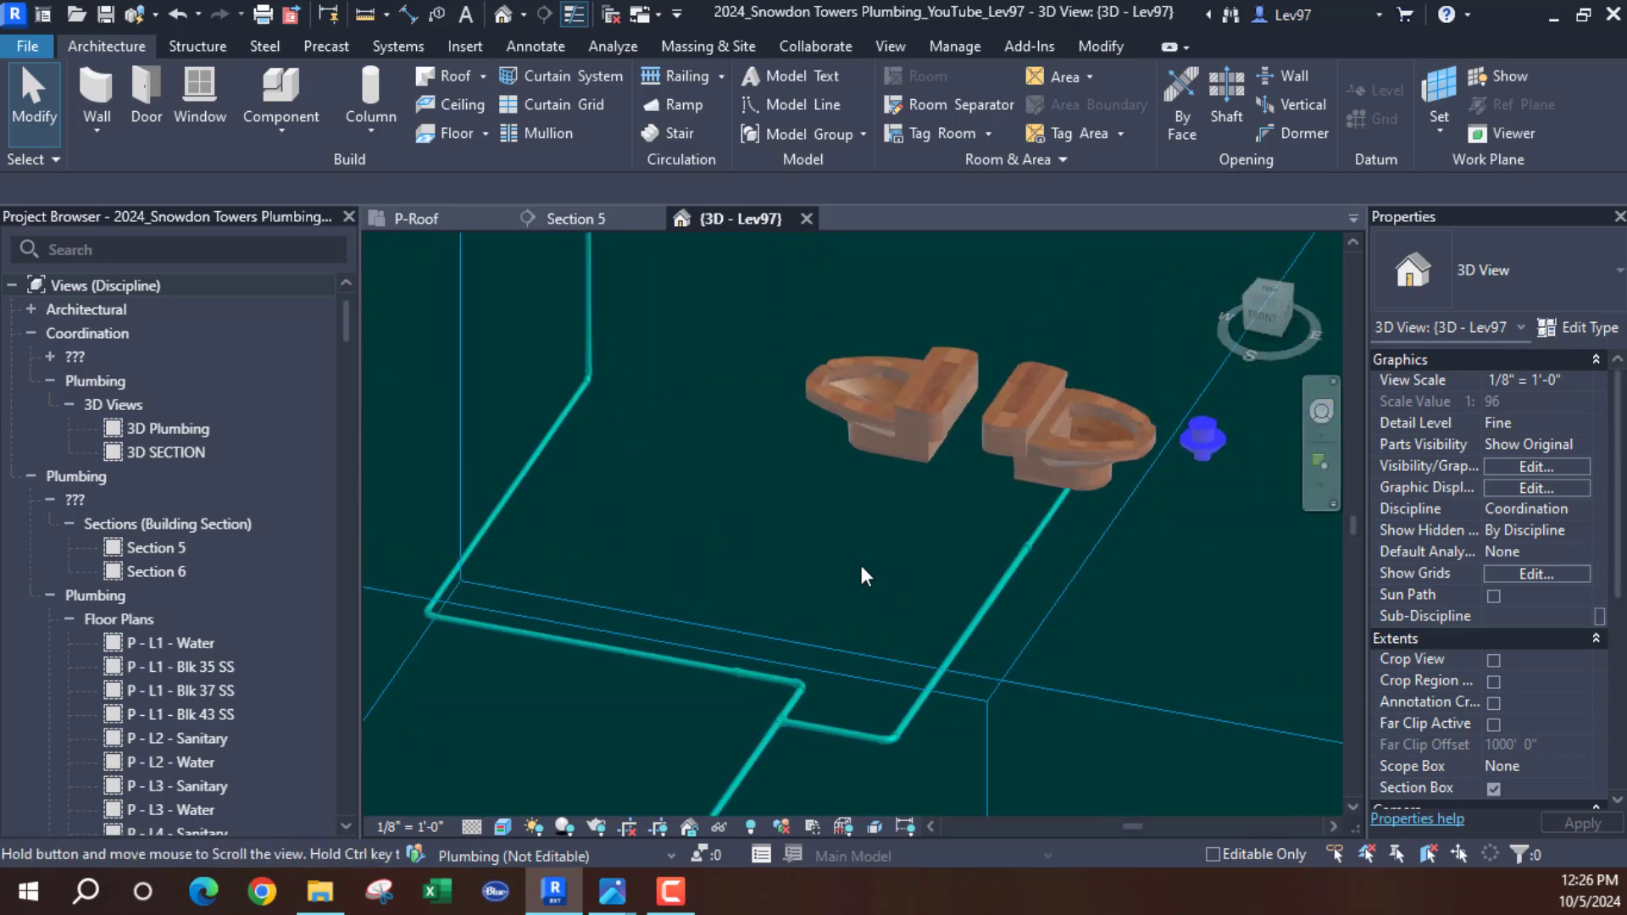
# Rotate the Section 5 line counterclockwise by 90° in the P-Roof plan so it runs parallel to the WC-1 cold water pipe
pyautogui.click(445, 220)
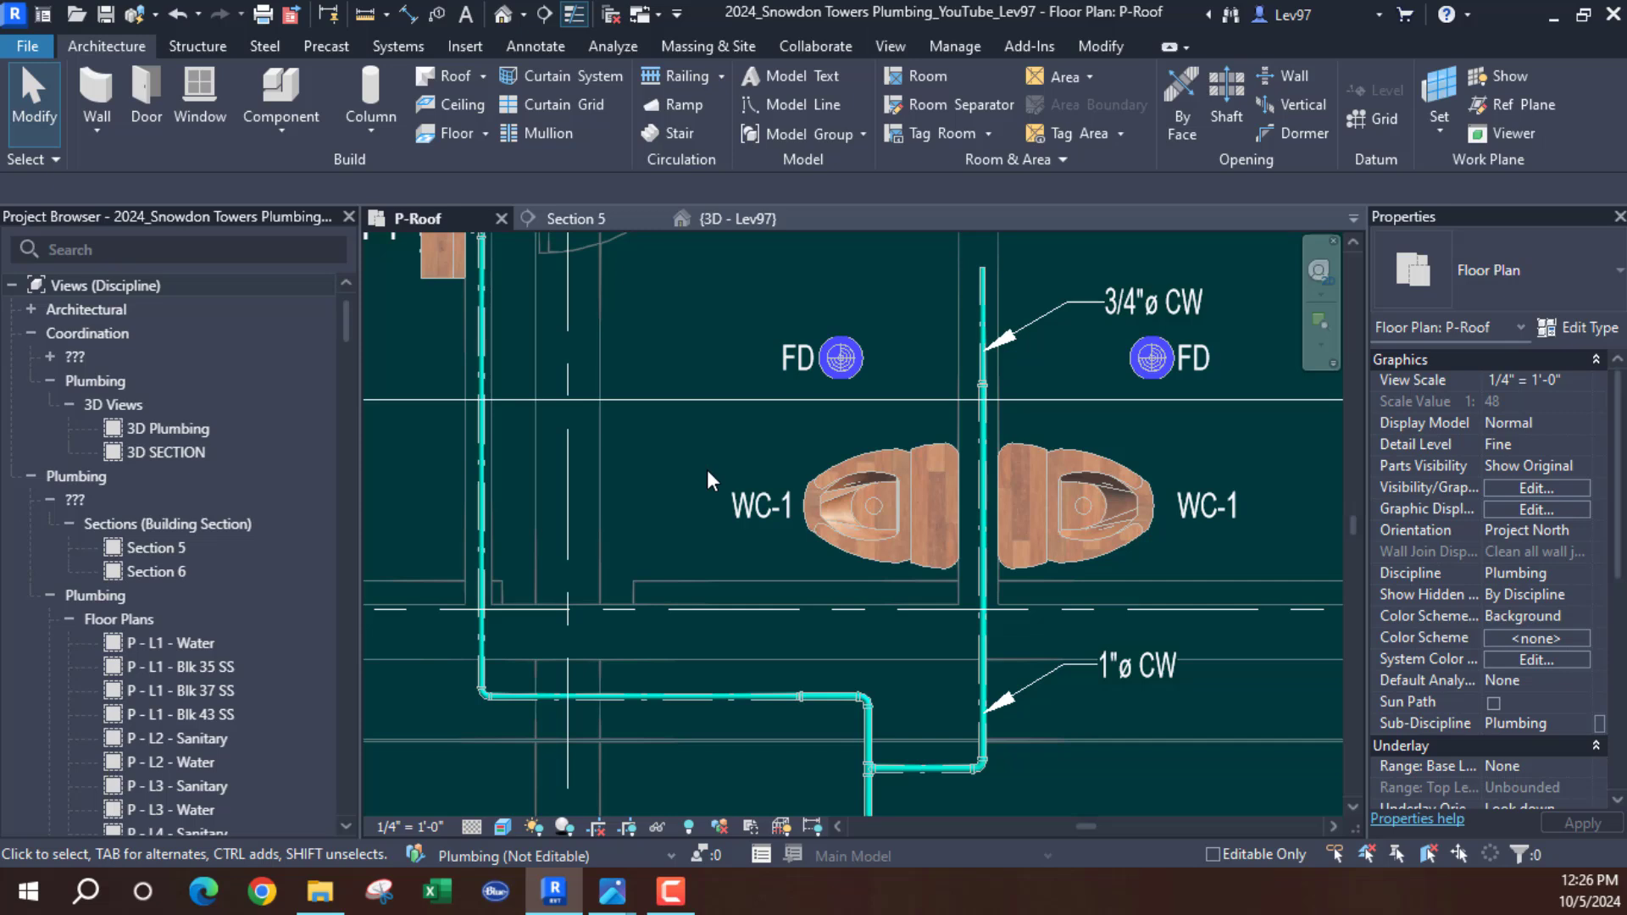
pyautogui.click(676, 399)
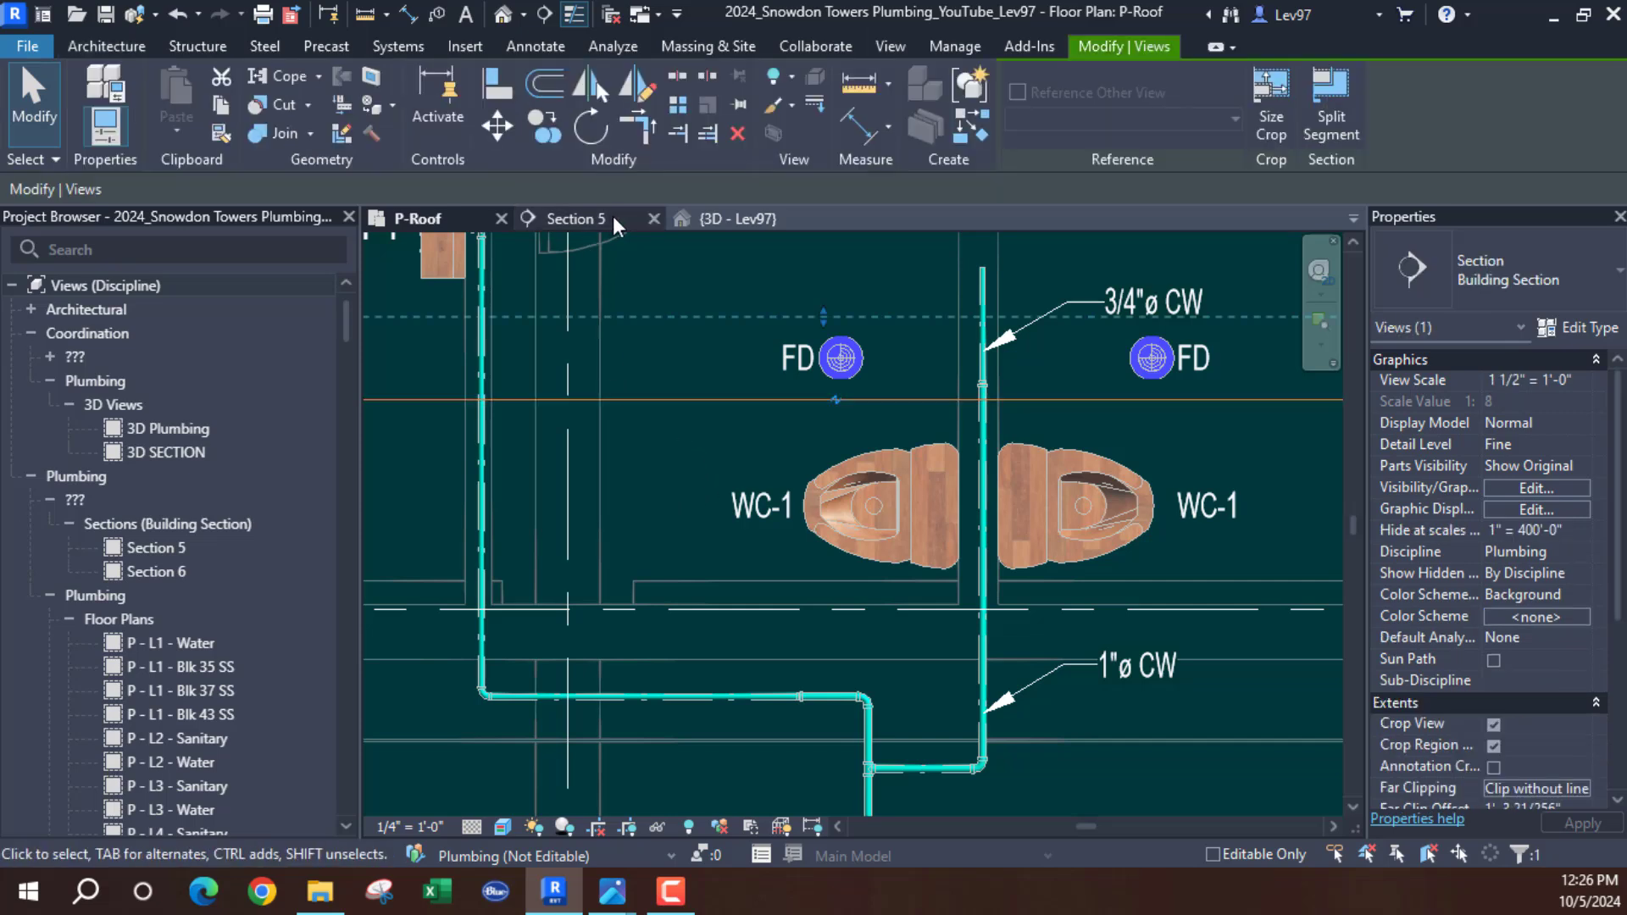
pyautogui.click(589, 135)
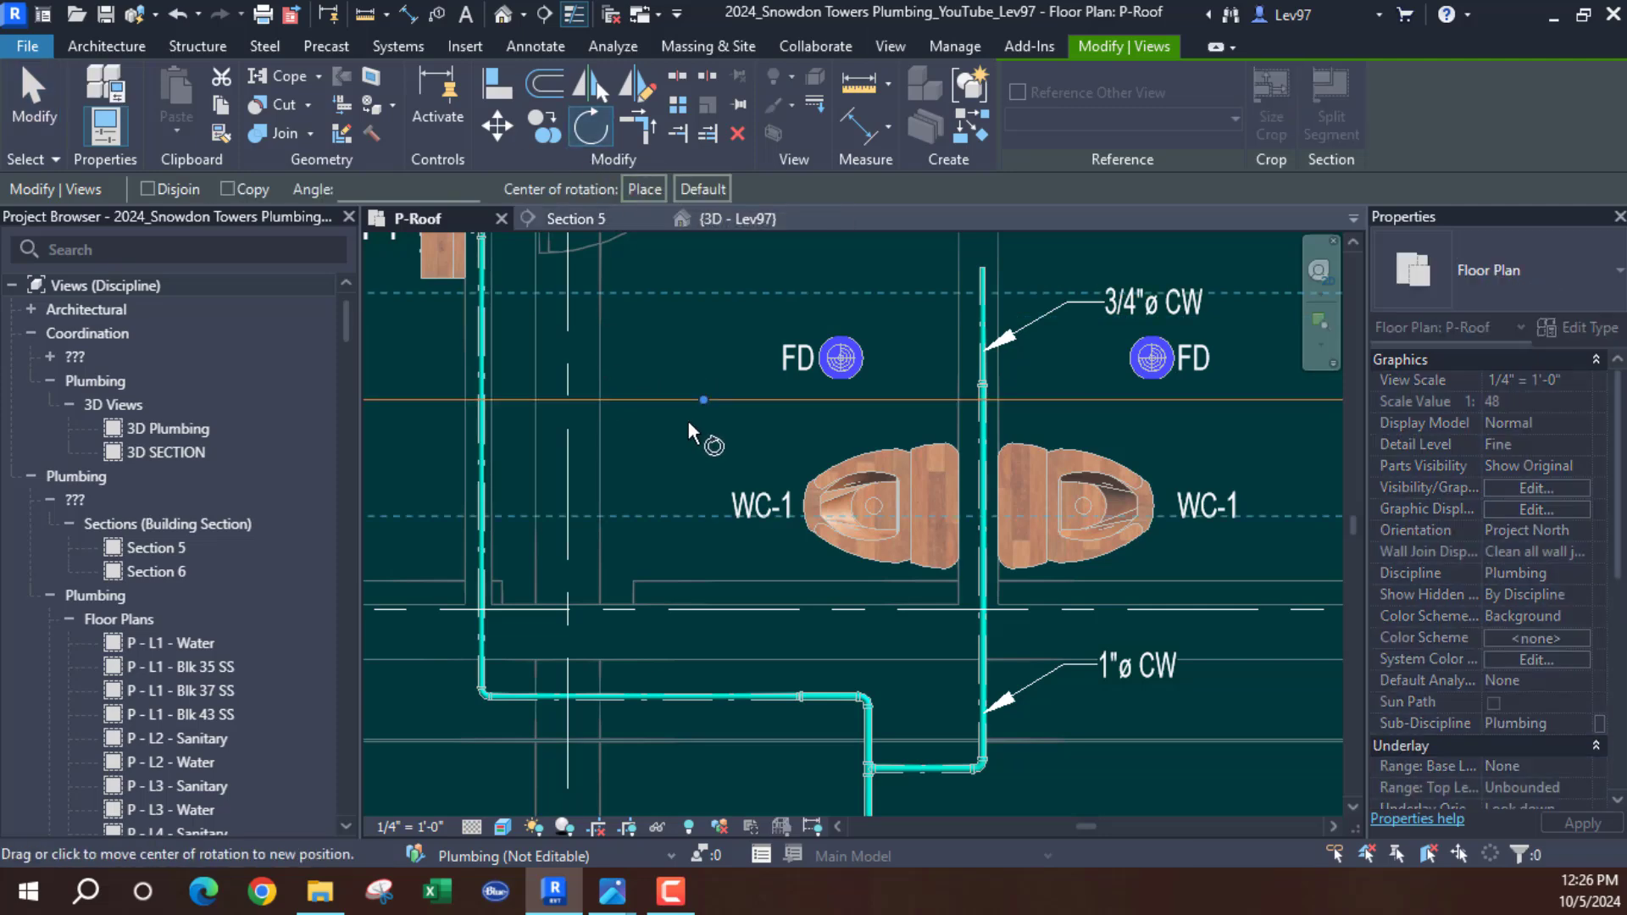
pyautogui.click(704, 490)
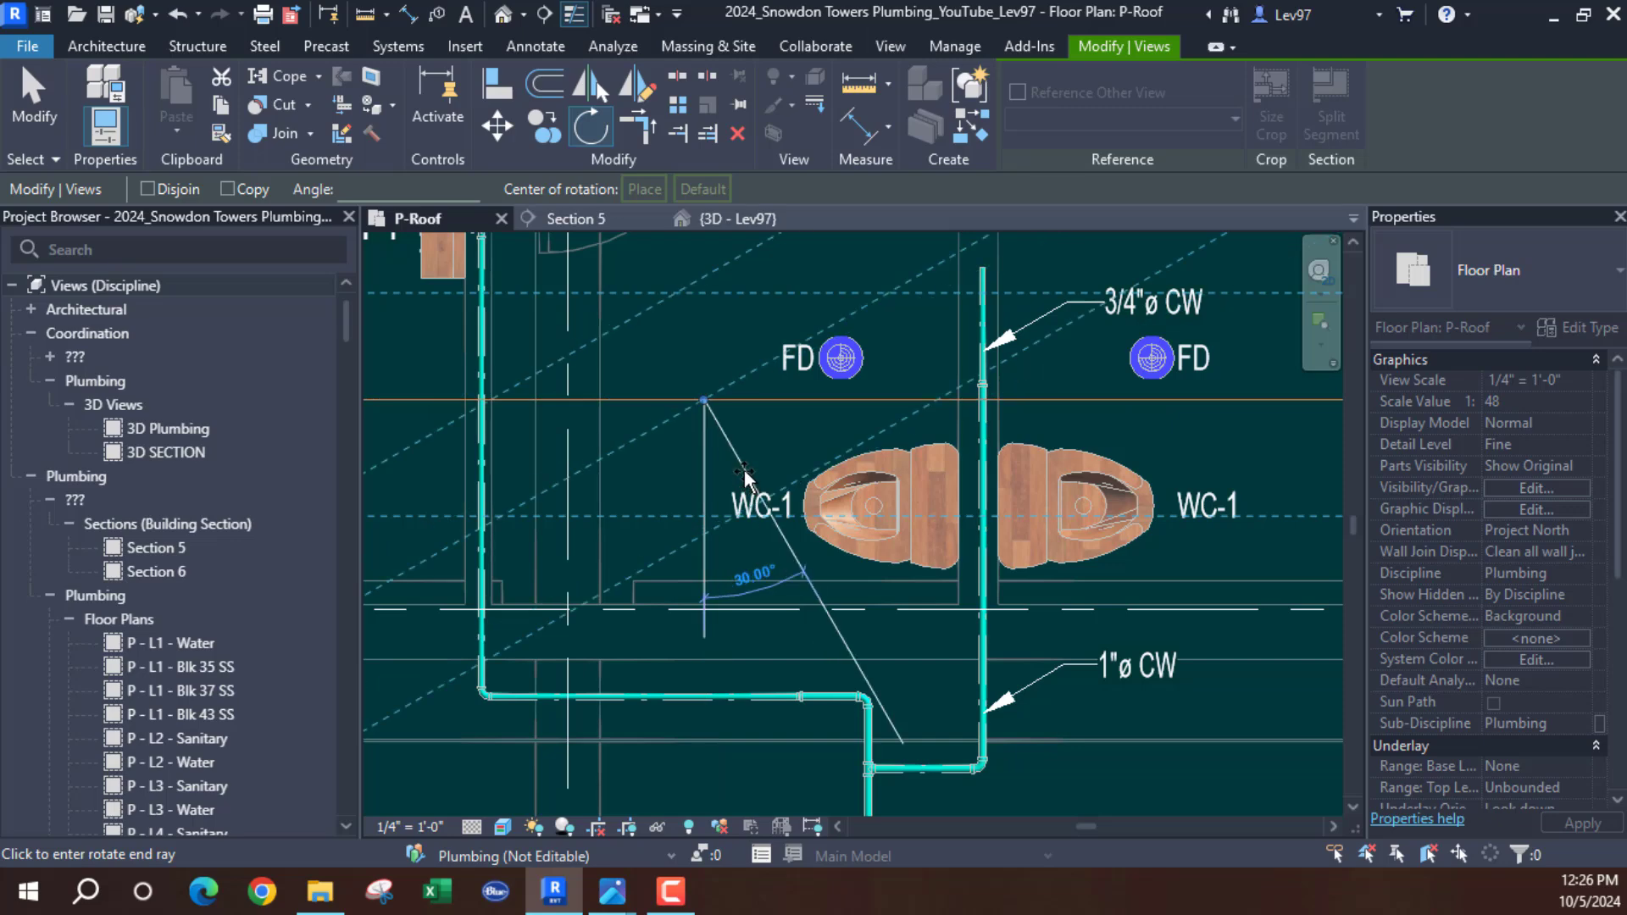
pyautogui.write('90')
pyautogui.press('Return')
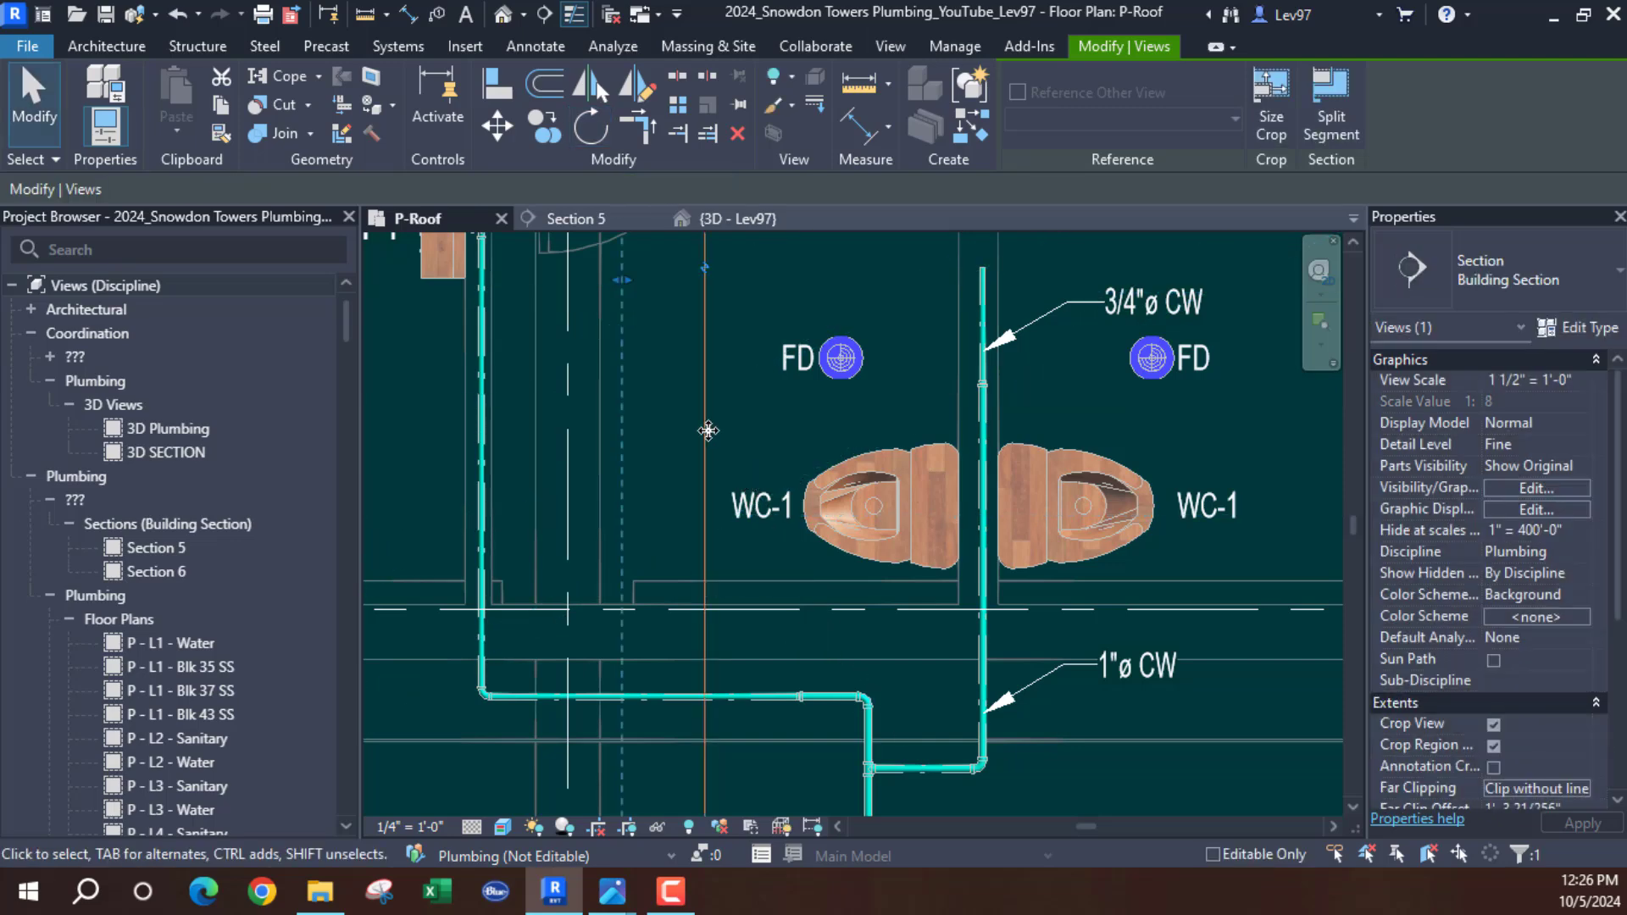
# Move the Section 5 line right beside the cold water pipe, inside the wall between the two WC-1 fixtures
pyautogui.moveTo(710, 427); pyautogui.dragTo(1024, 490)
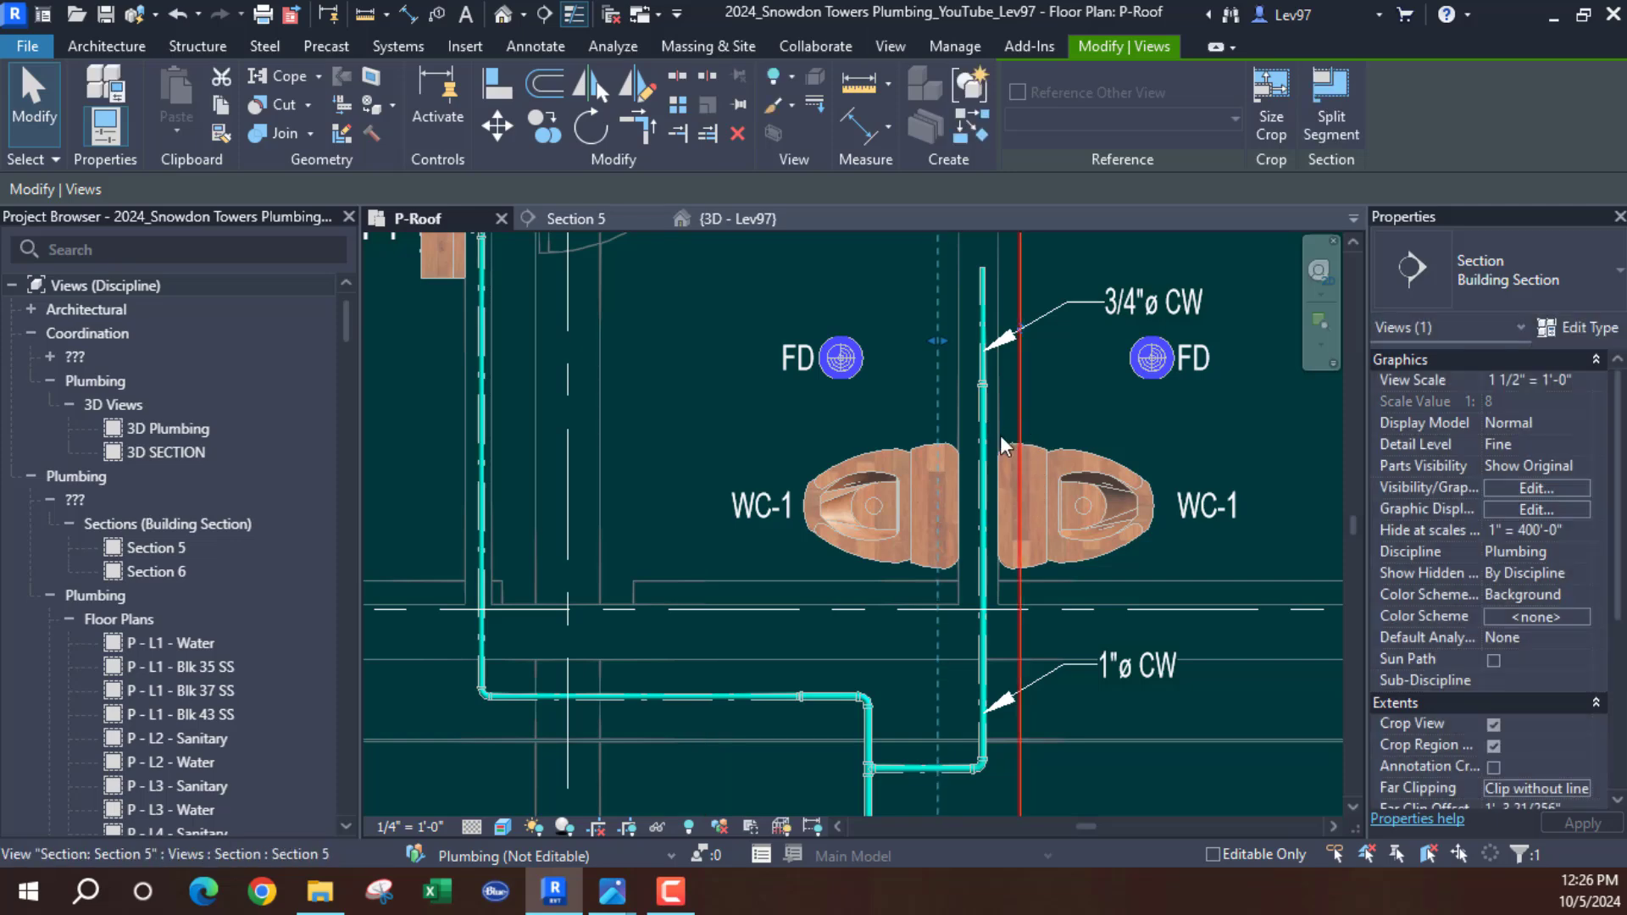
pyautogui.click(849, 436)
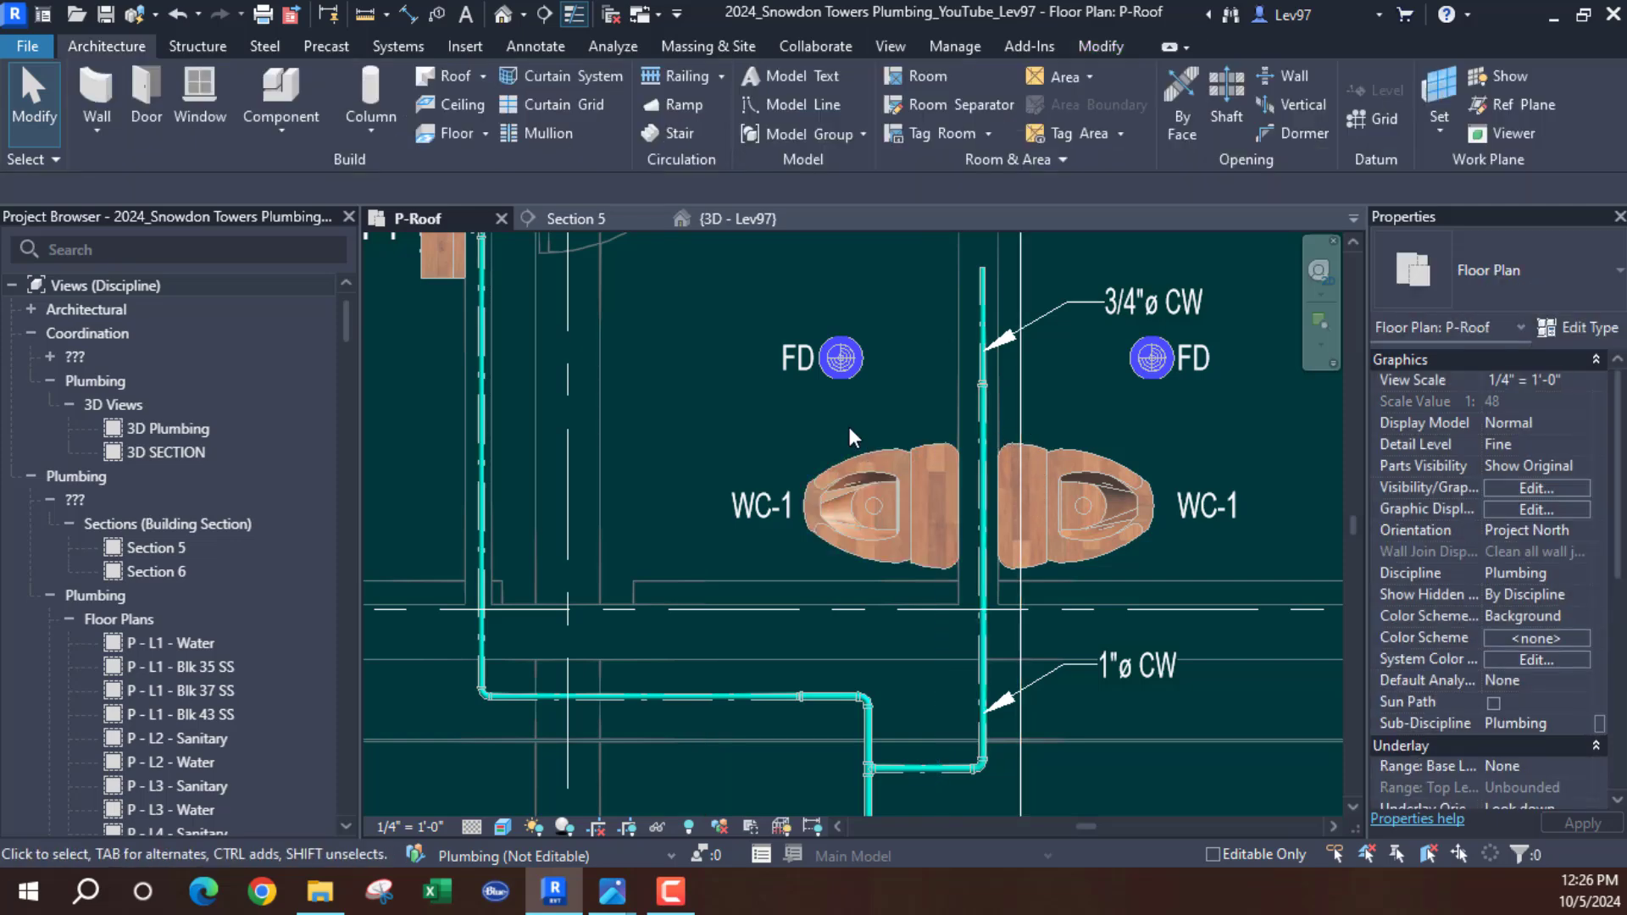
pyautogui.click(1022, 375)
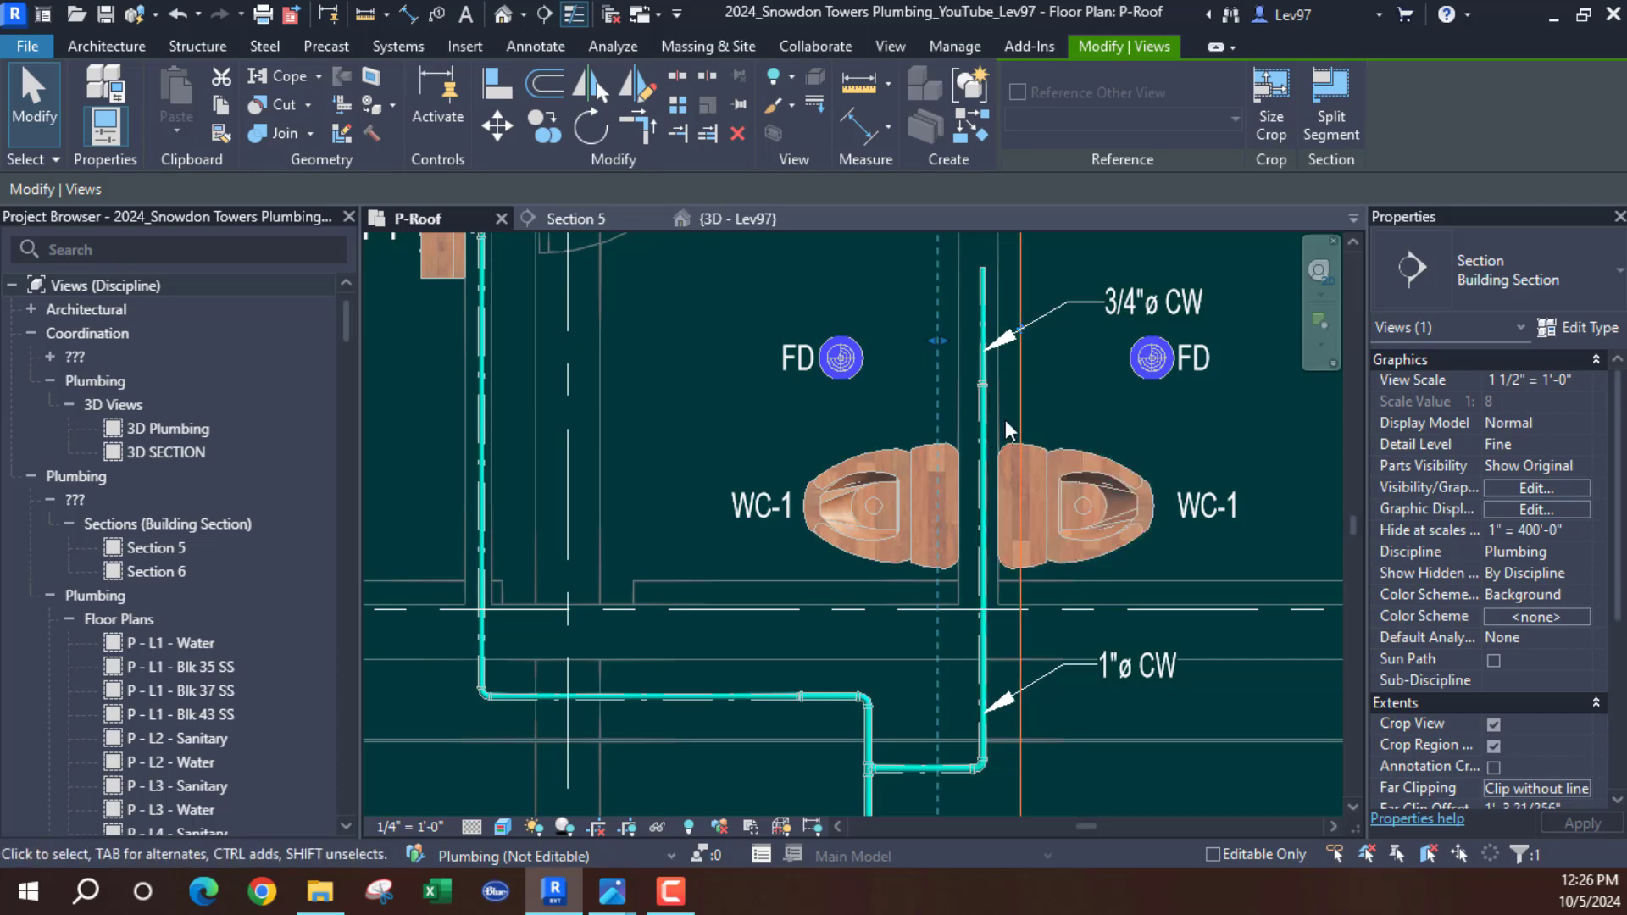
pyautogui.scroll(2, 1045, 486)
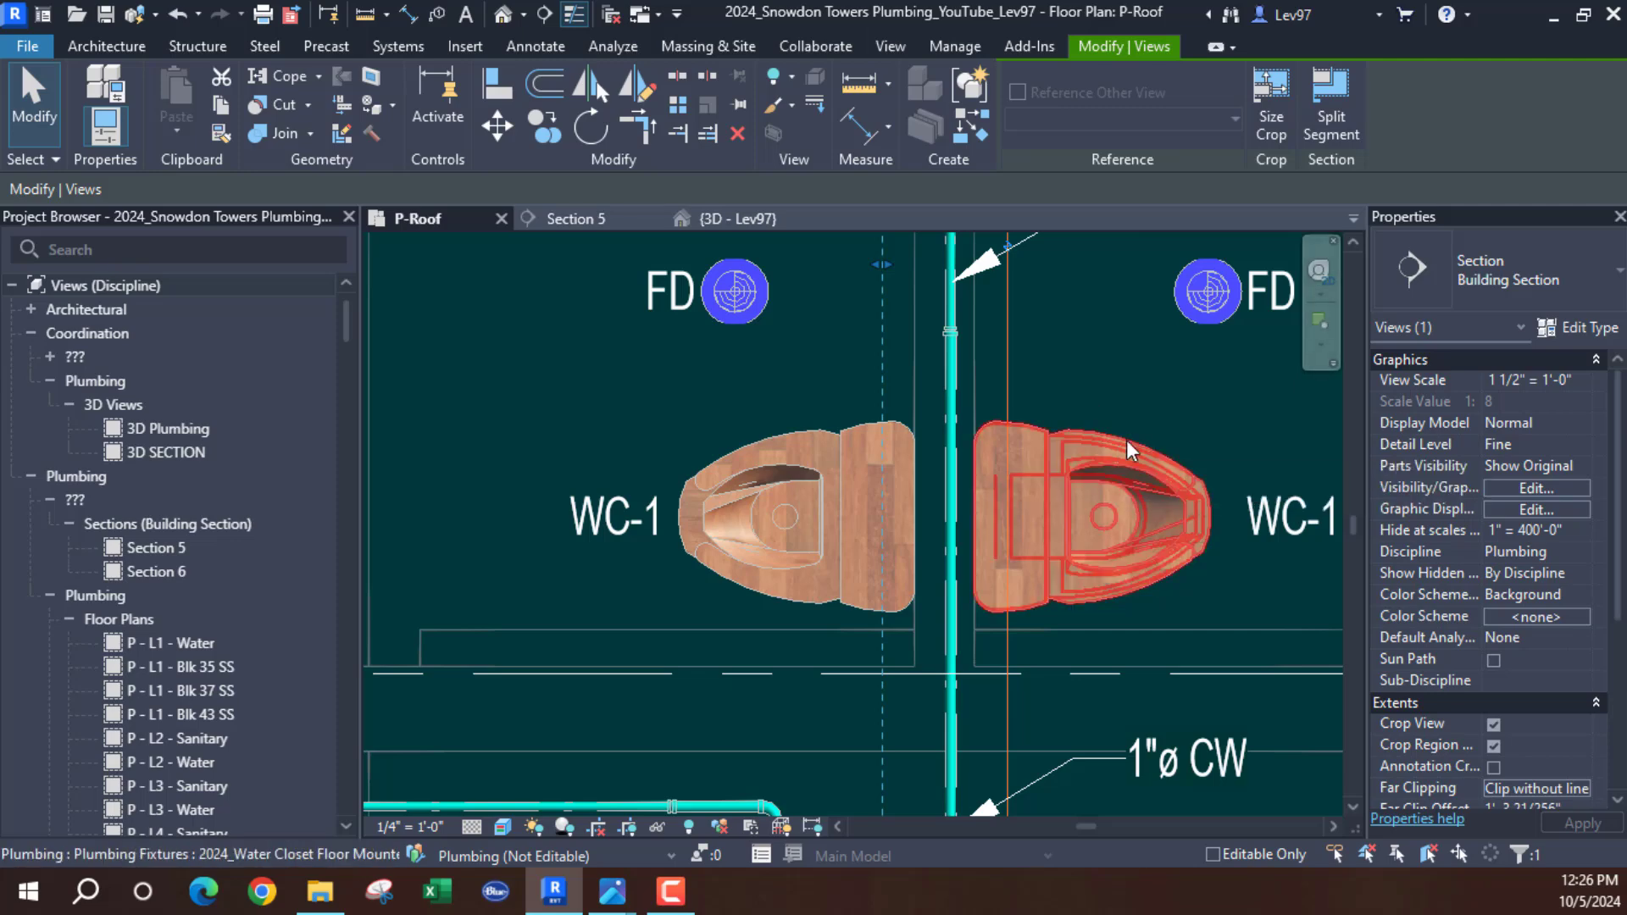
pyautogui.moveTo(1010, 386); pyautogui.dragTo(966, 380)
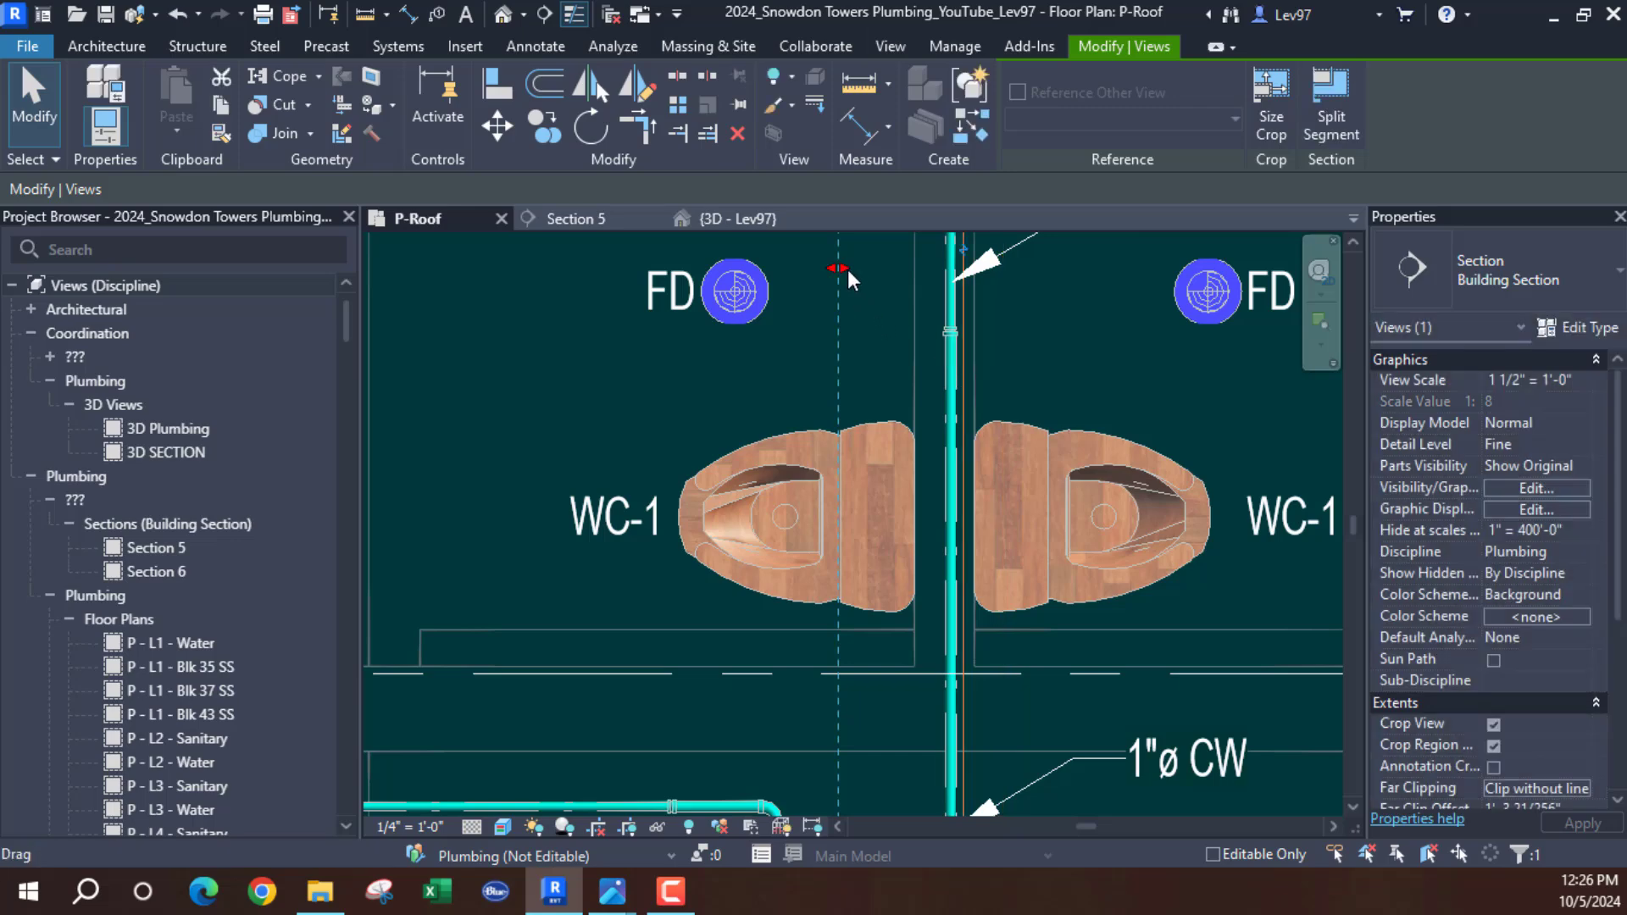
# Shorten Section 5's view depth in the P-Roof plan to just beyond the WC-1 cold water pipe, and open the section view
pyautogui.moveTo(846, 268); pyautogui.dragTo(946, 338)
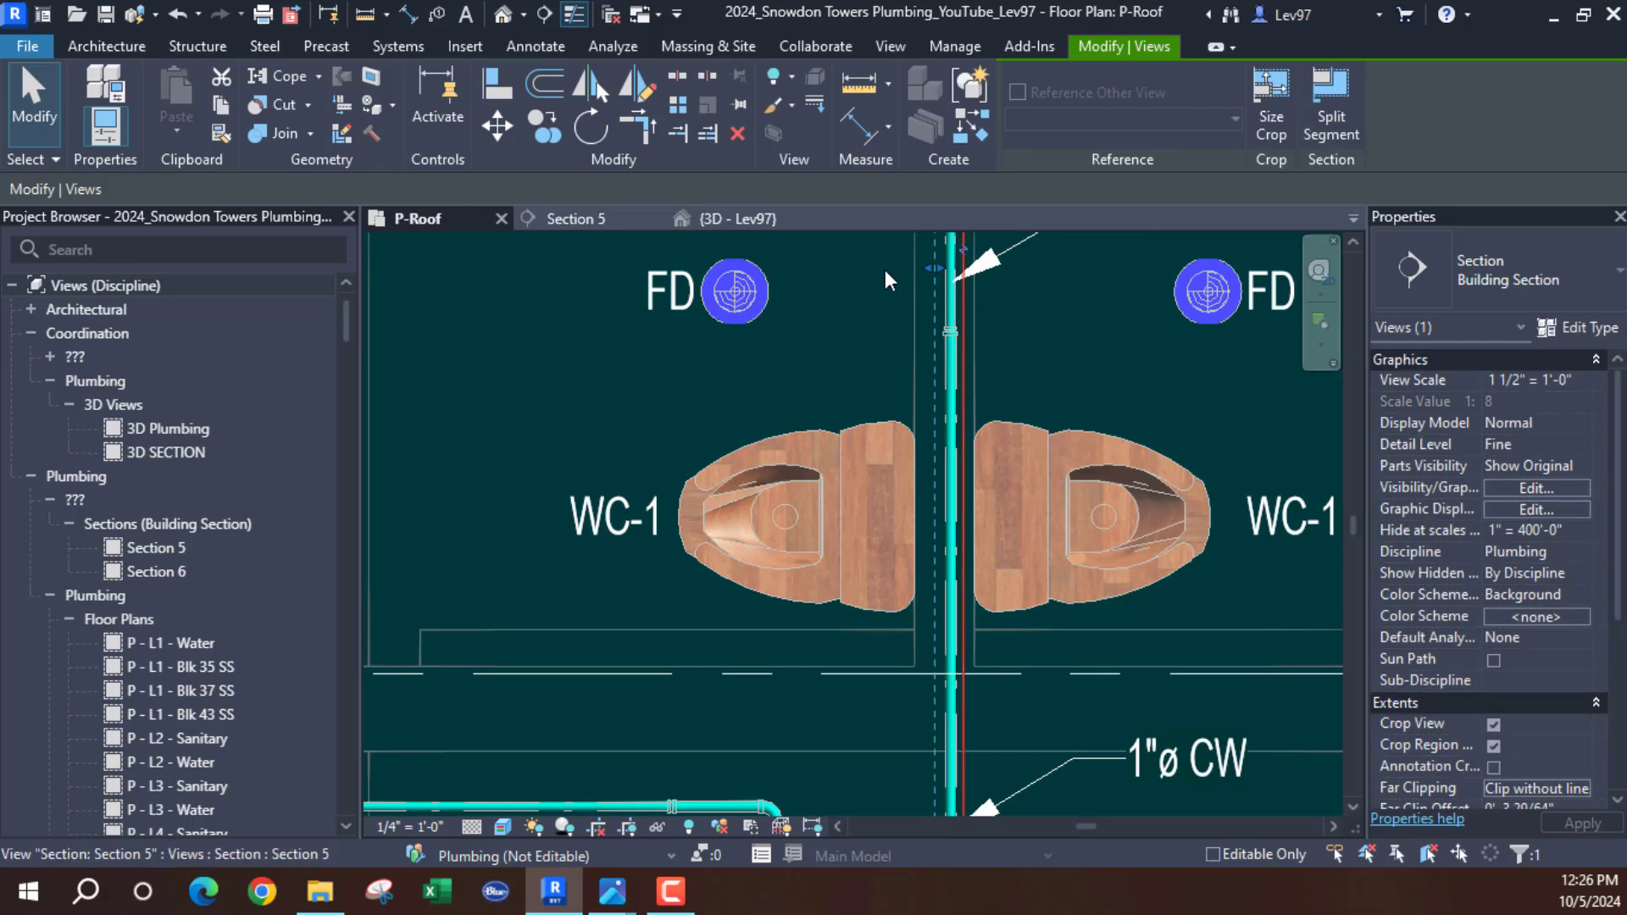
pyautogui.click(953, 434)
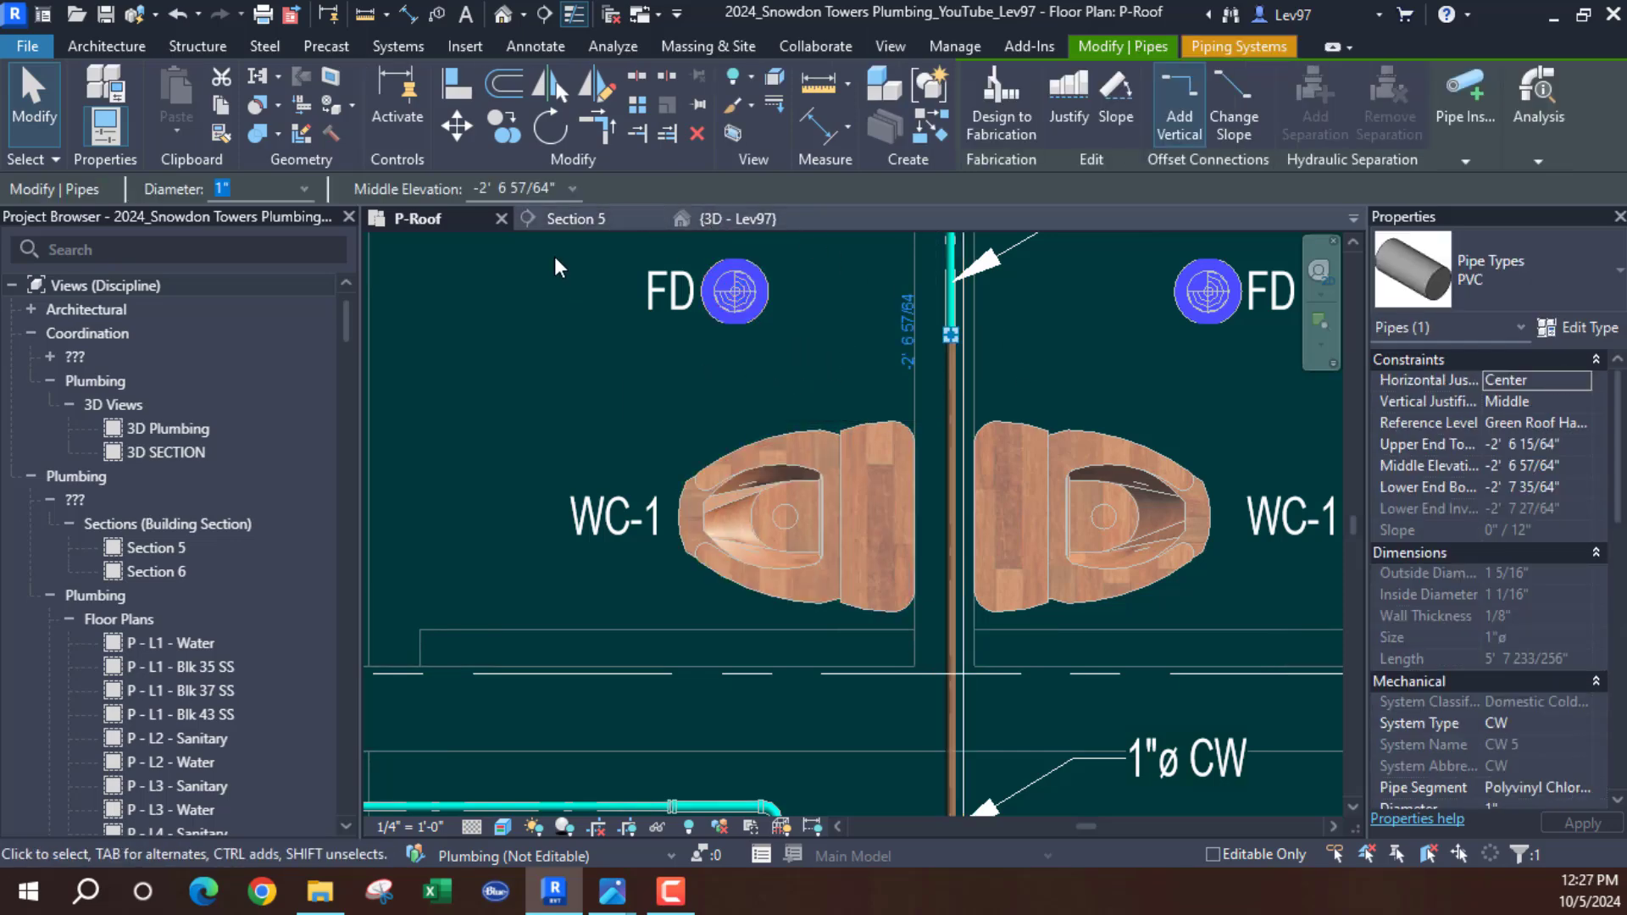
pyautogui.click(590, 221)
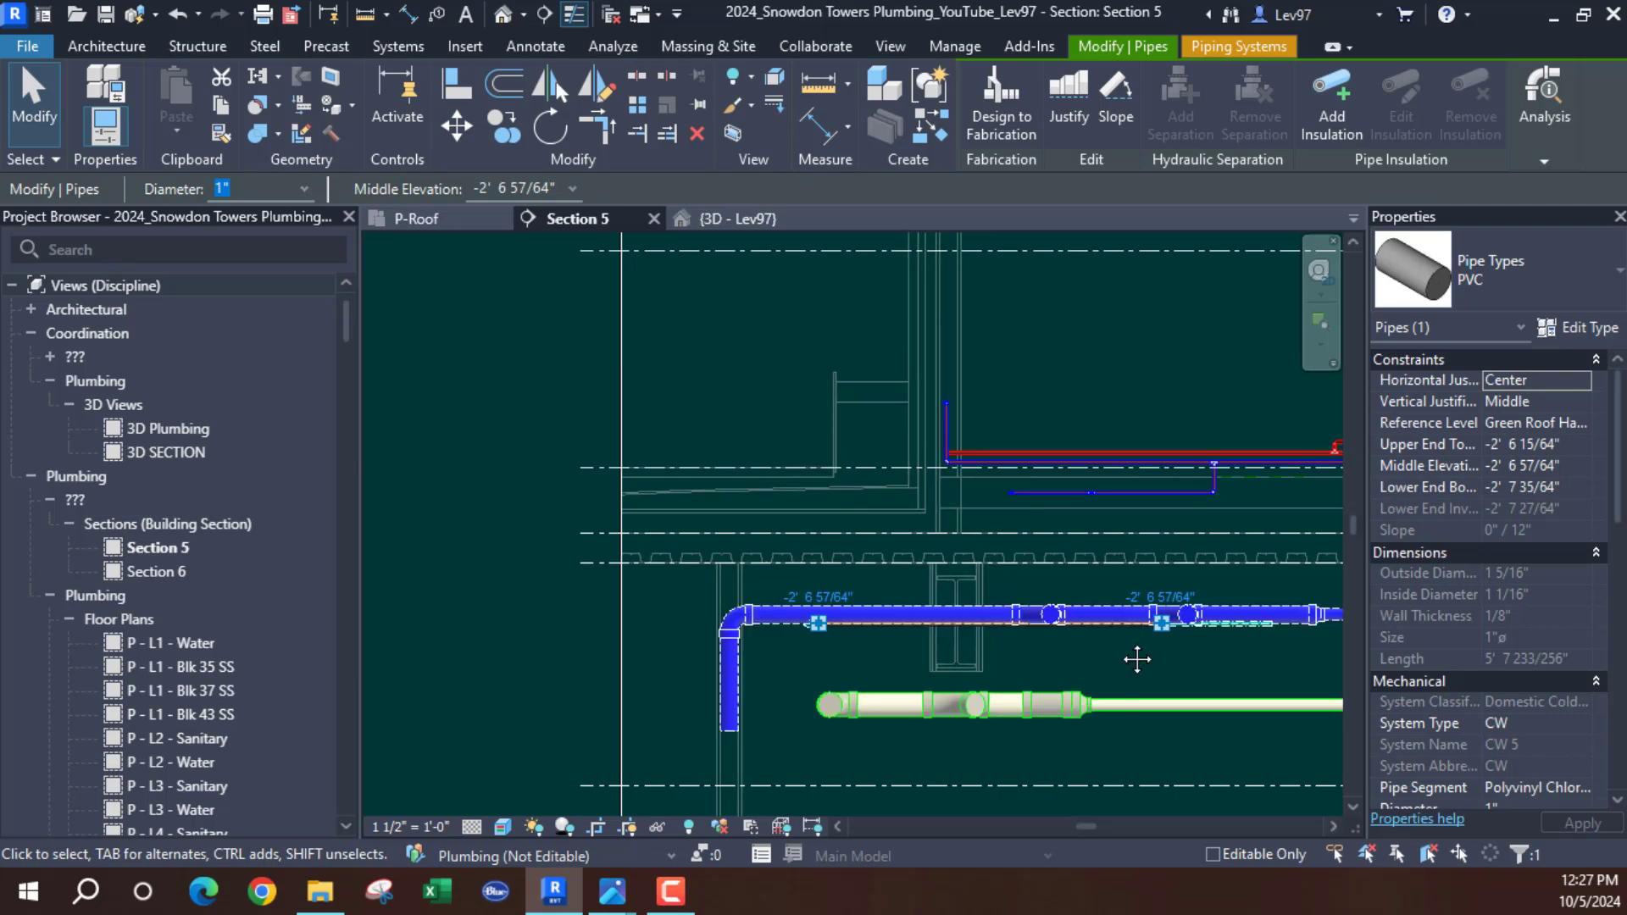
pyautogui.moveTo(1137, 658); pyautogui.dragTo(755, 585, button='middle')
pyautogui.press('Escape')
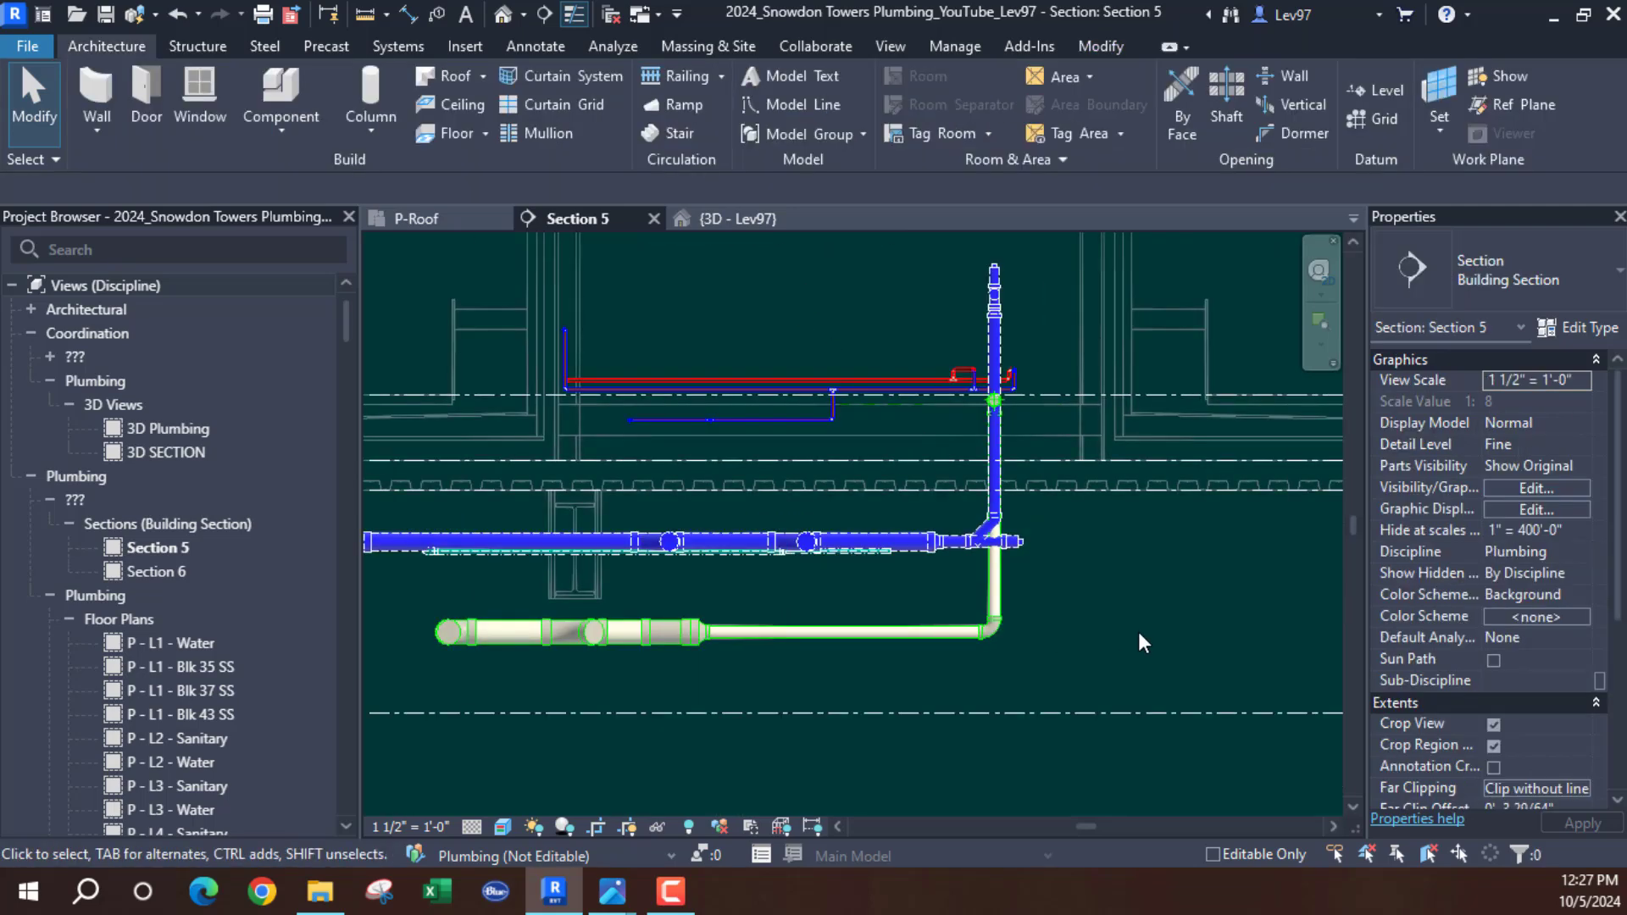
# Turn off the Snowdon Towers Sample Structural.rvt and Plumbing.rvt links in Section 5's visibility overrides
pyautogui.click(1546, 488)
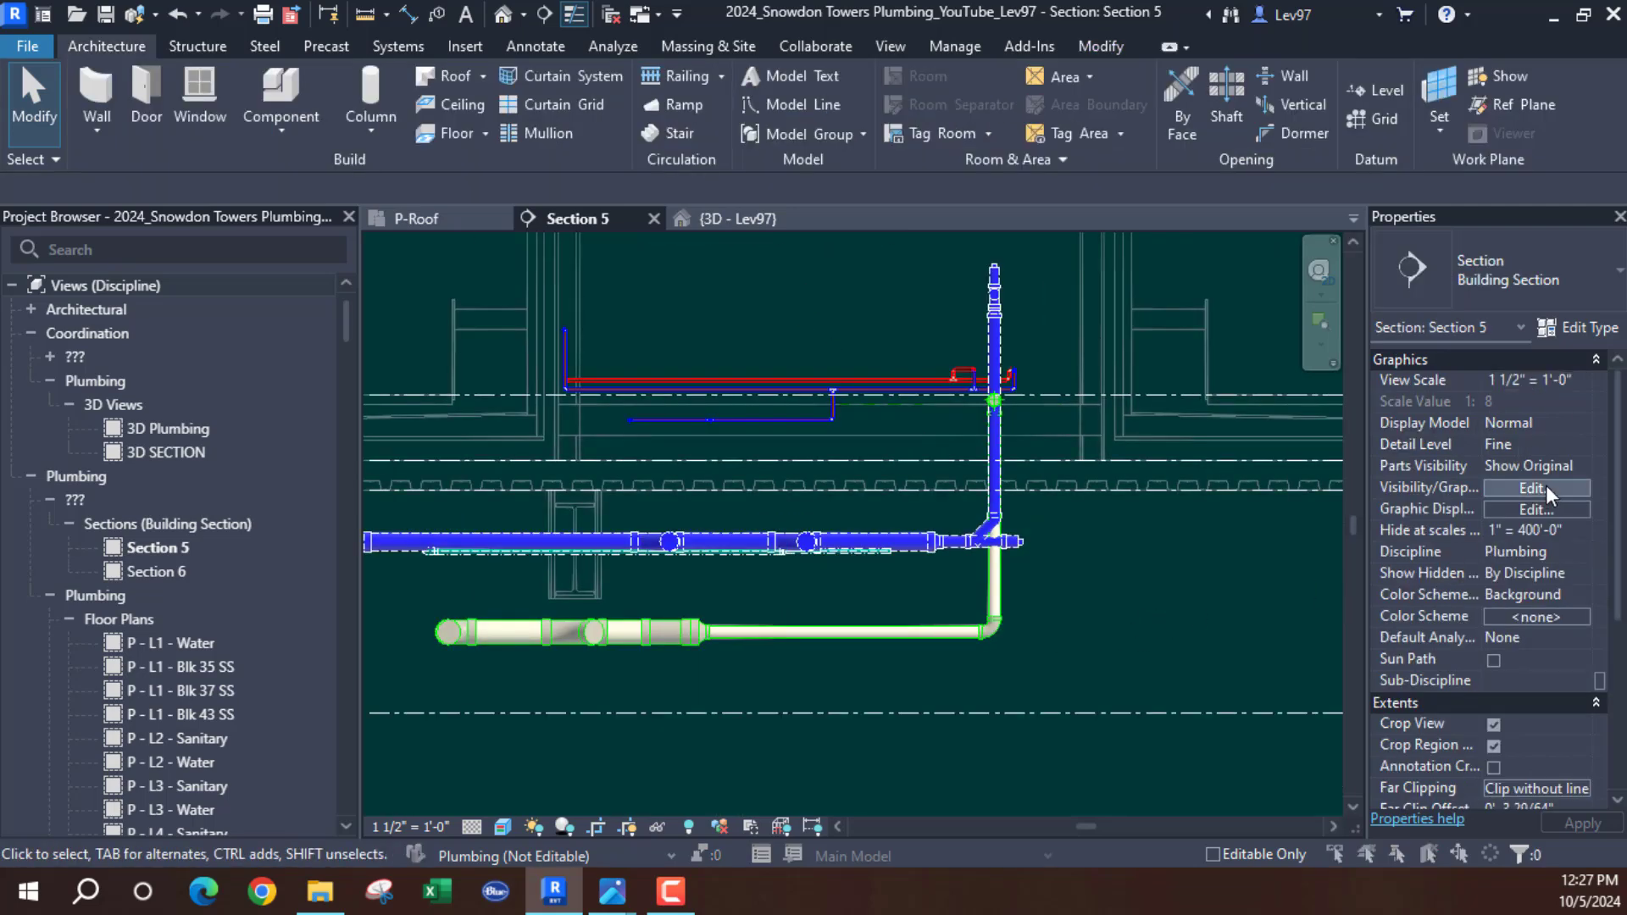
pyautogui.click(1102, 170)
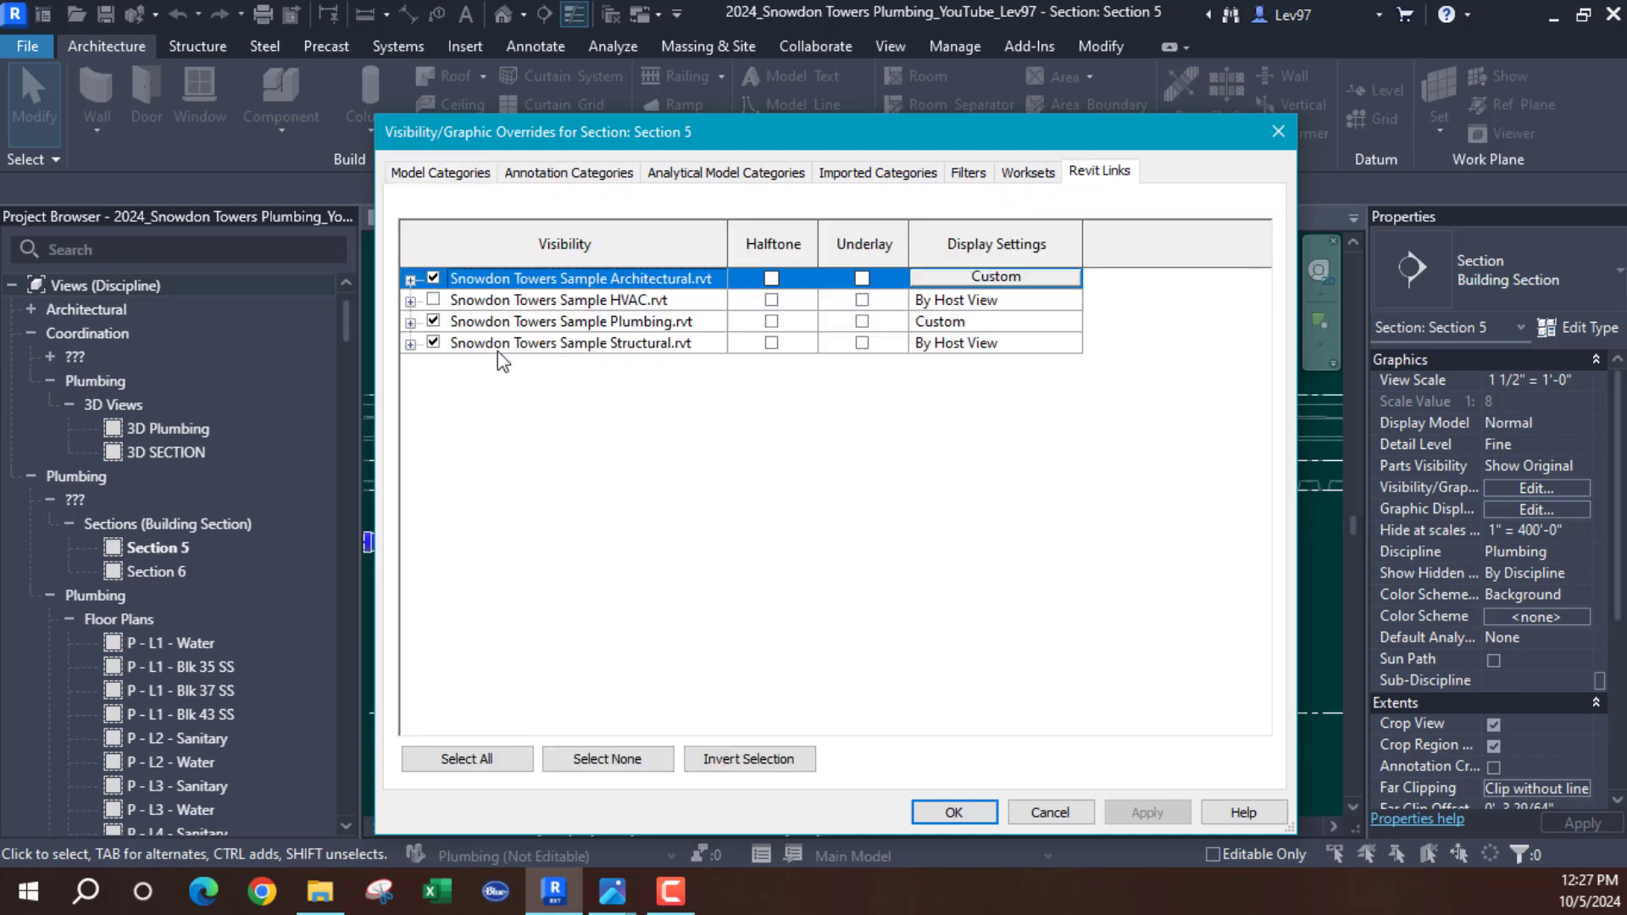
pyautogui.click(434, 343)
pyautogui.click(434, 322)
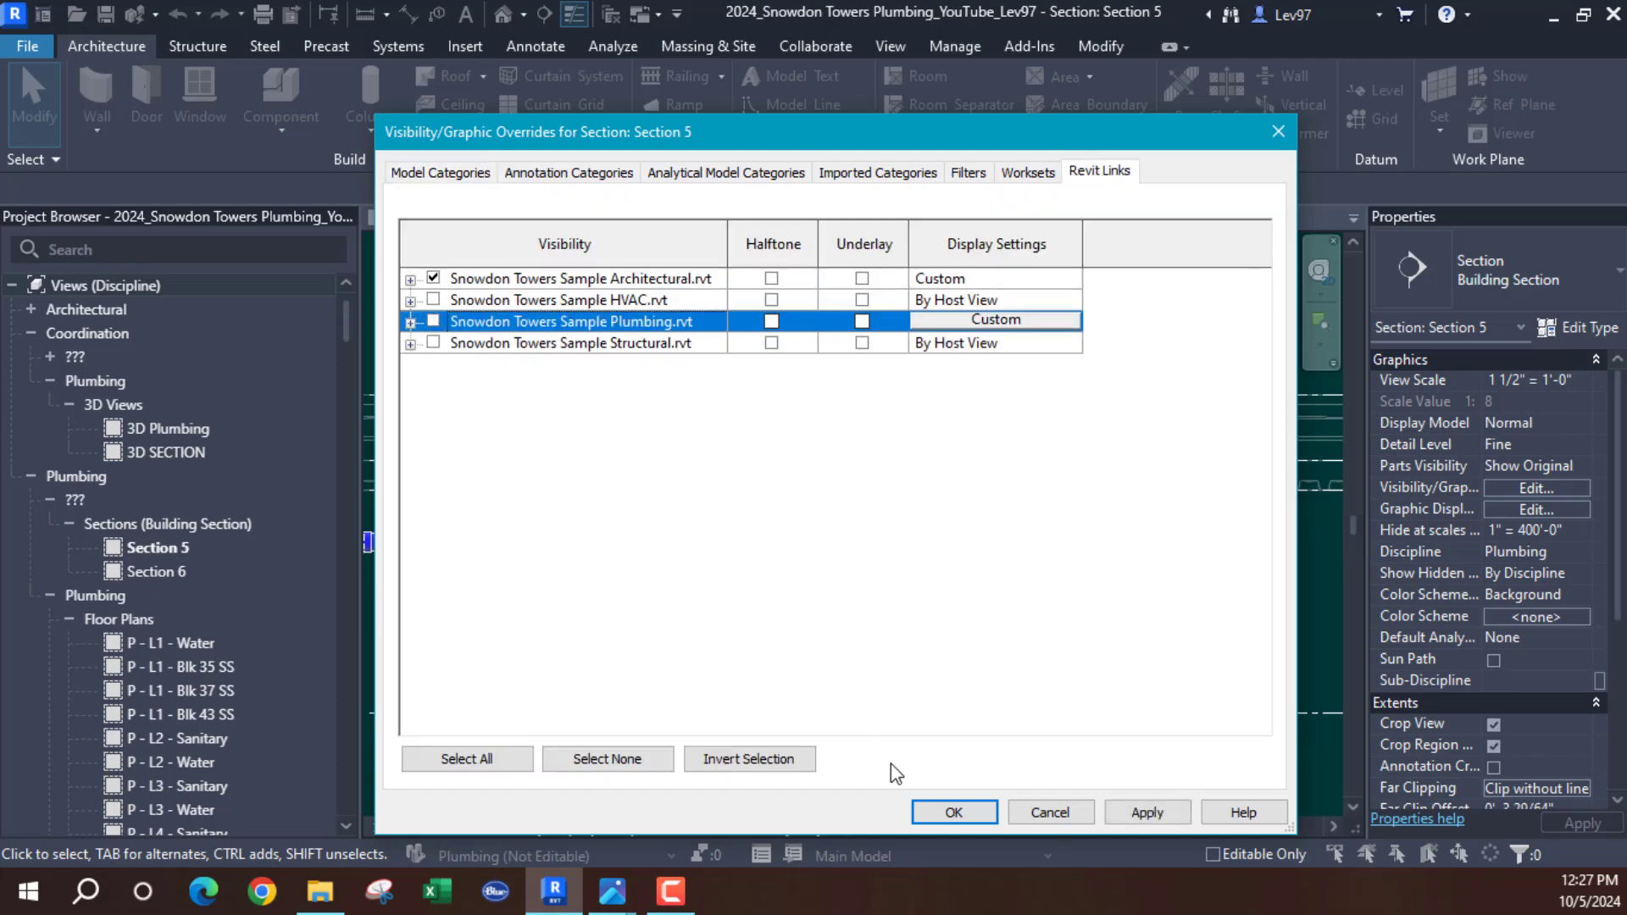
pyautogui.click(972, 812)
pyautogui.moveTo(1197, 541); pyautogui.dragTo(1298, 589, button='middle')
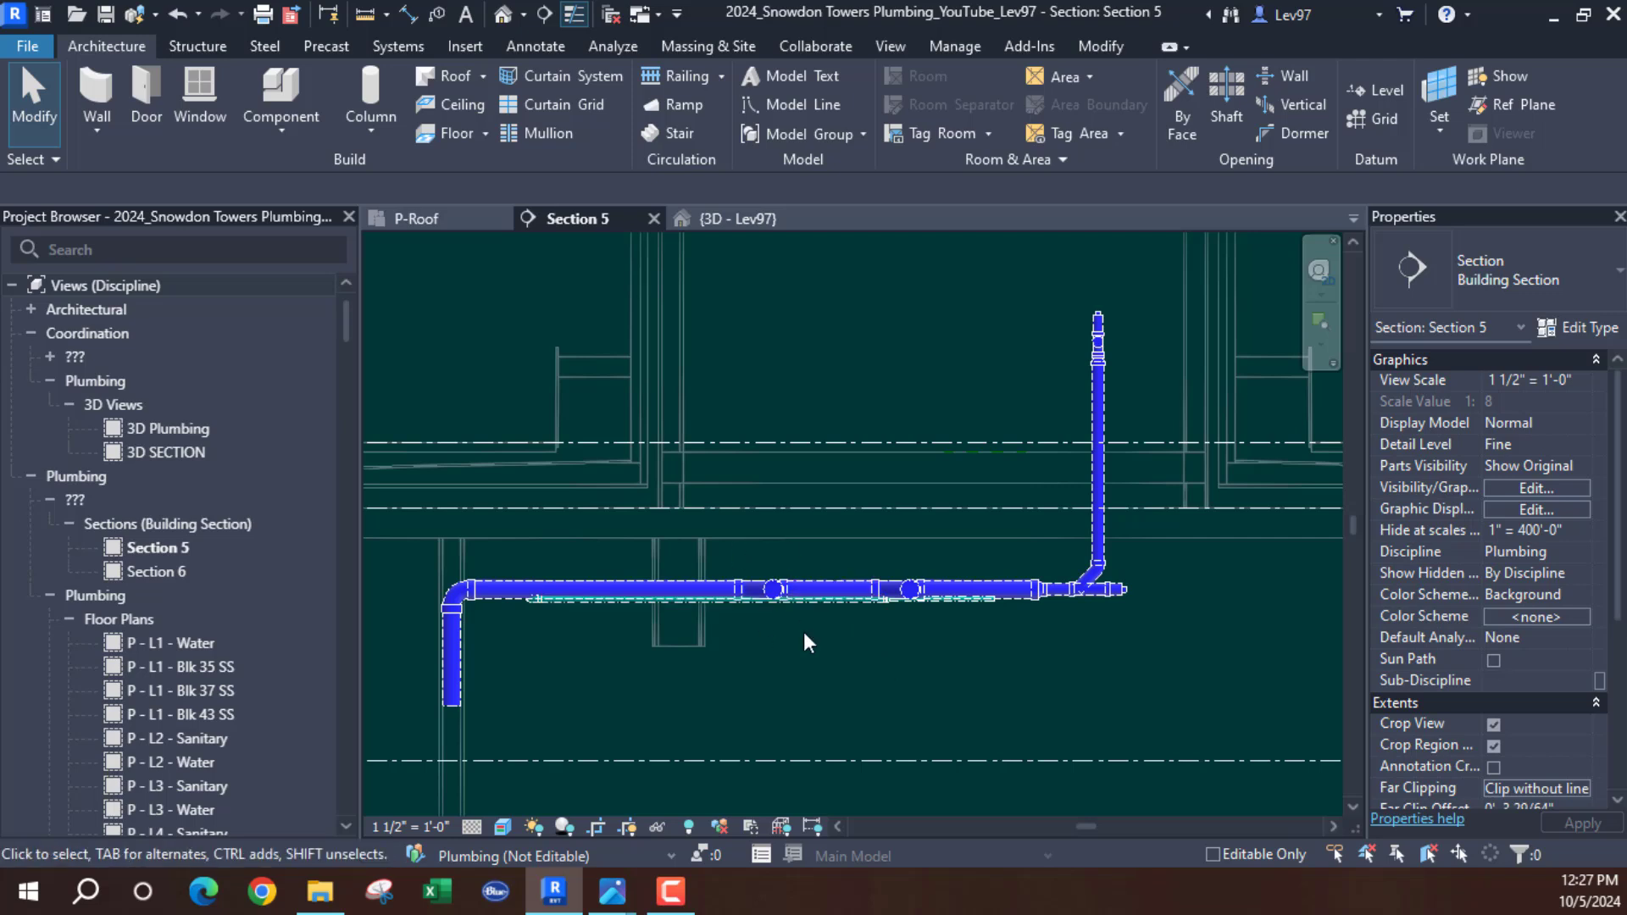
# Hide the Sanitary Building and Sanitary - Vent filters in Section 5's visibility overrides
pyautogui.scroll(5, 607, 597)
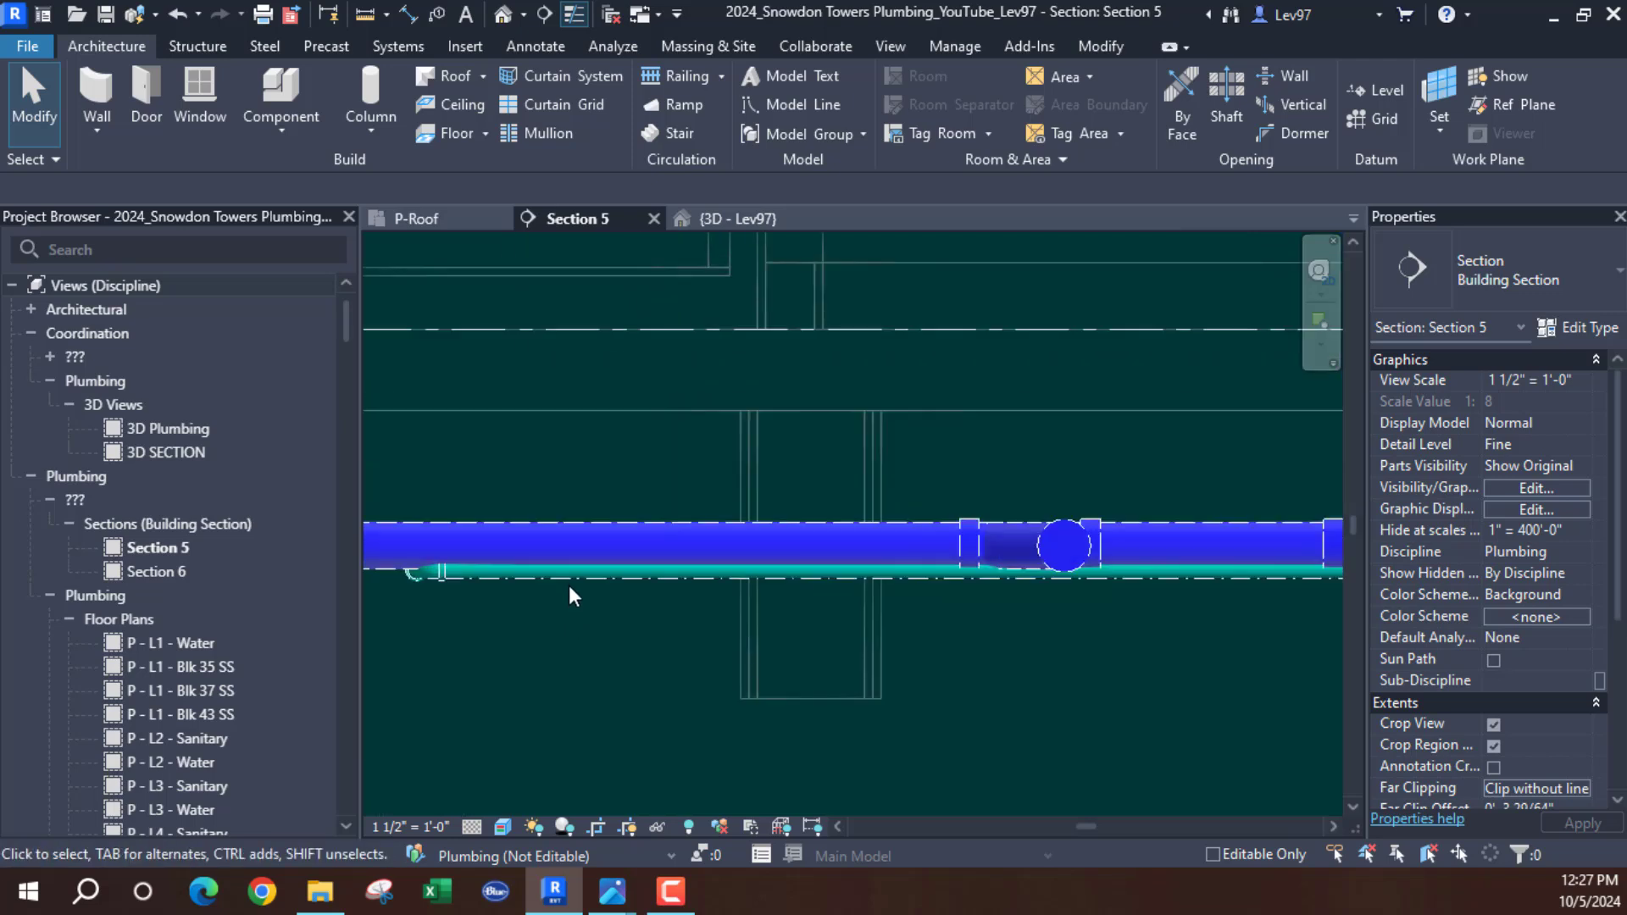
pyautogui.scroll(-3, 1163, 689)
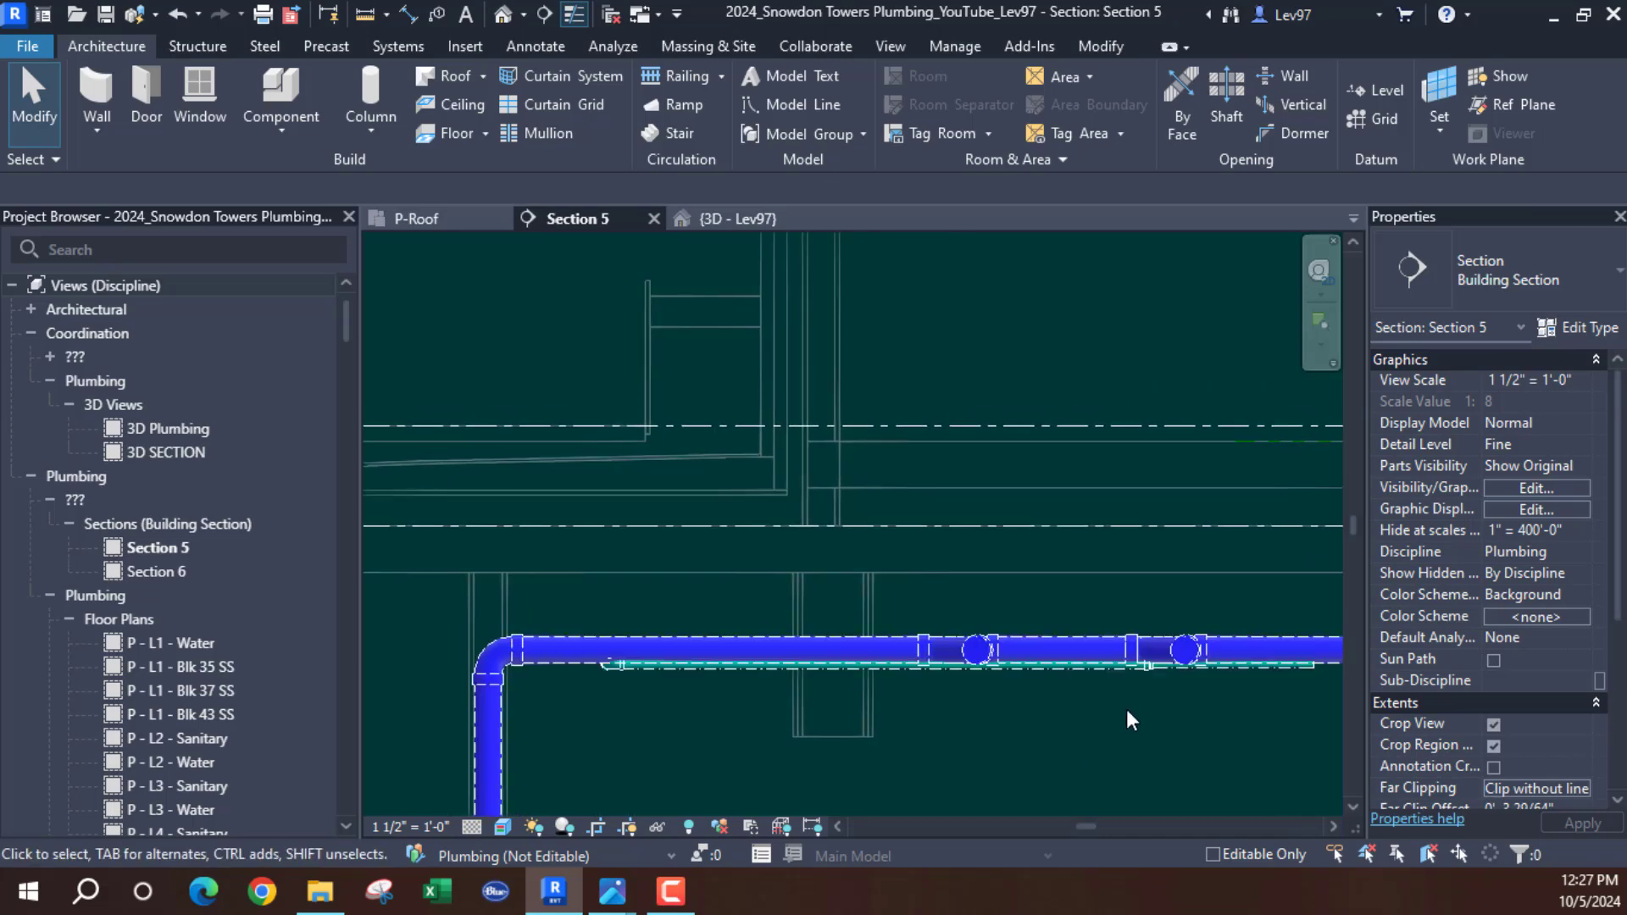
pyautogui.click(1538, 488)
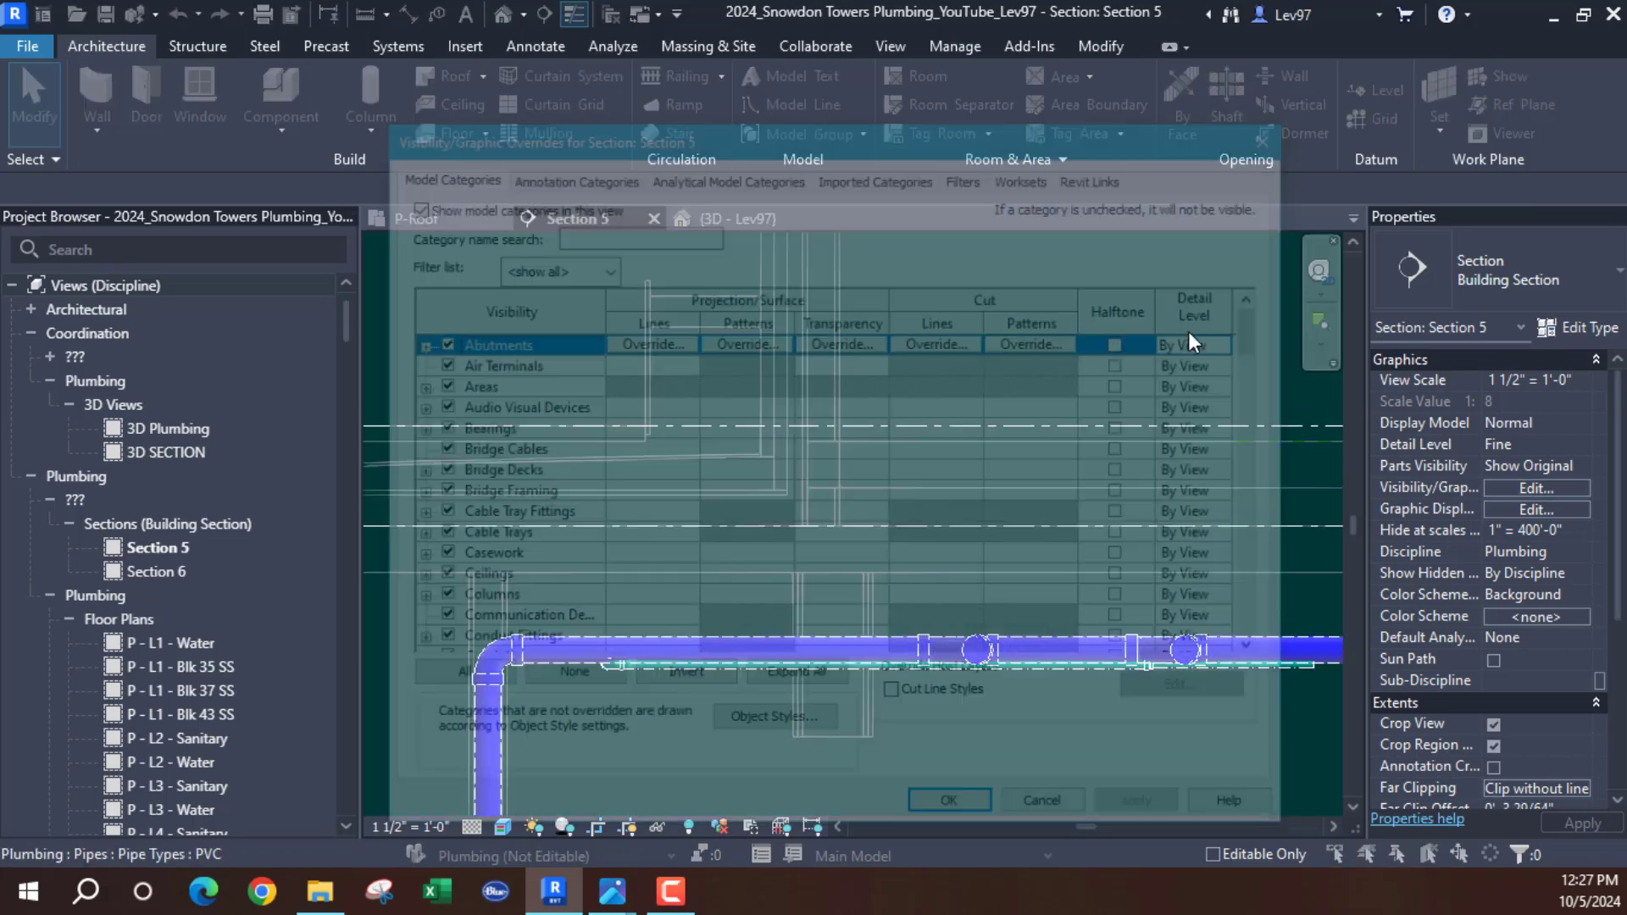
pyautogui.click(969, 171)
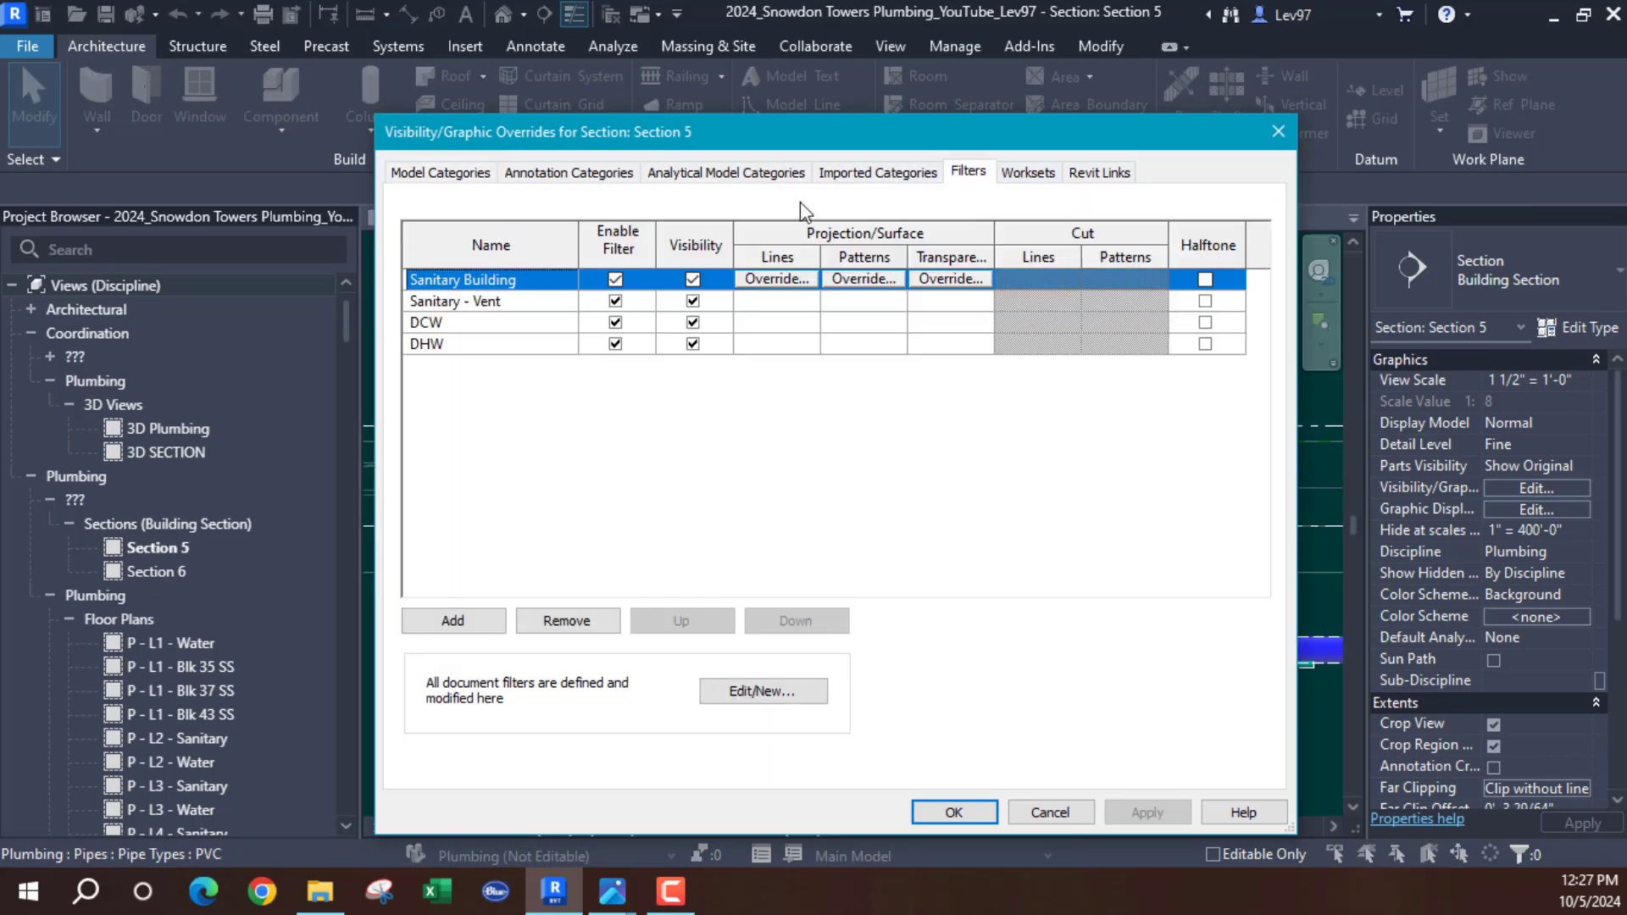
pyautogui.click(693, 279)
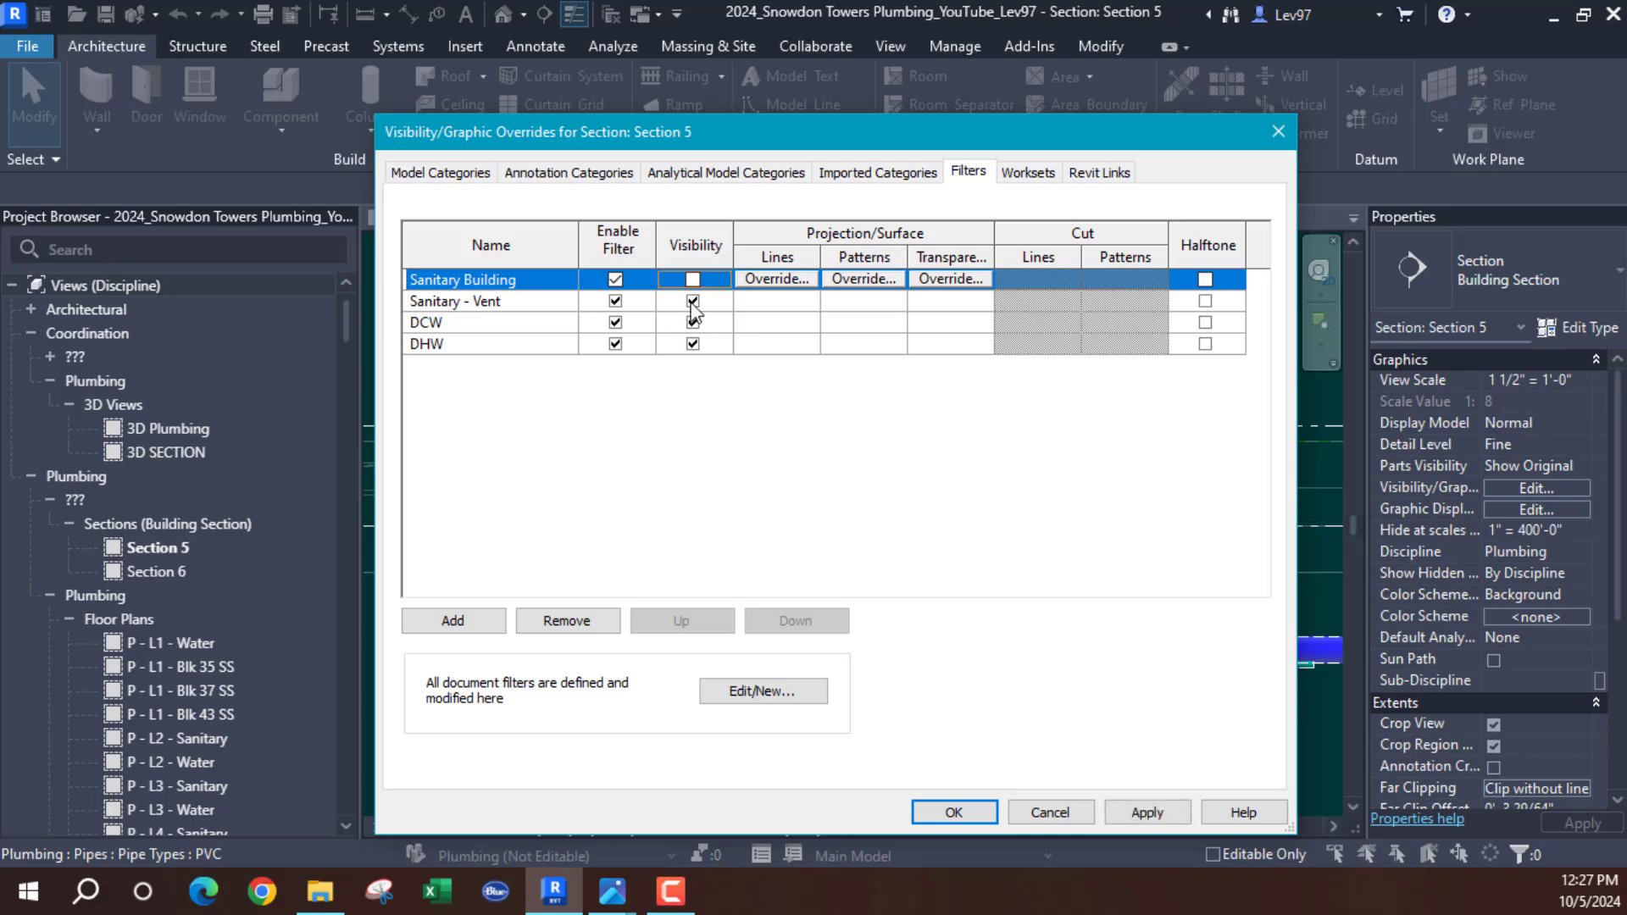
pyautogui.click(693, 301)
pyautogui.click(955, 811)
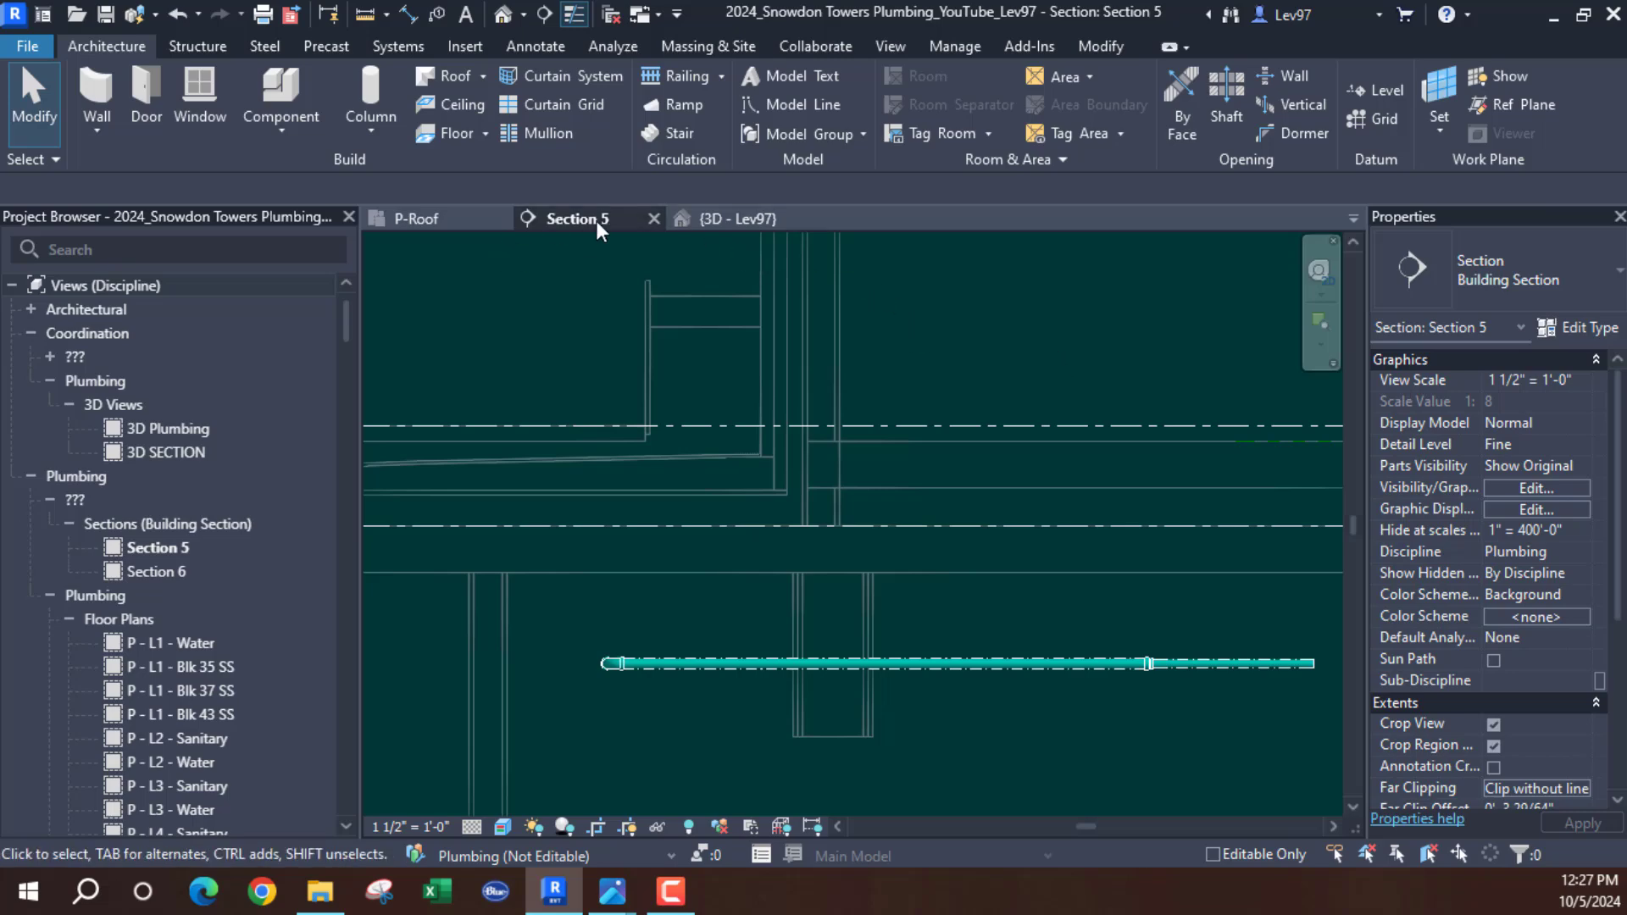
# Set the P-Roof plan's visual style to Hidden Line and its detail level to Medium, dismissing the save reminder
pyautogui.click(734, 217)
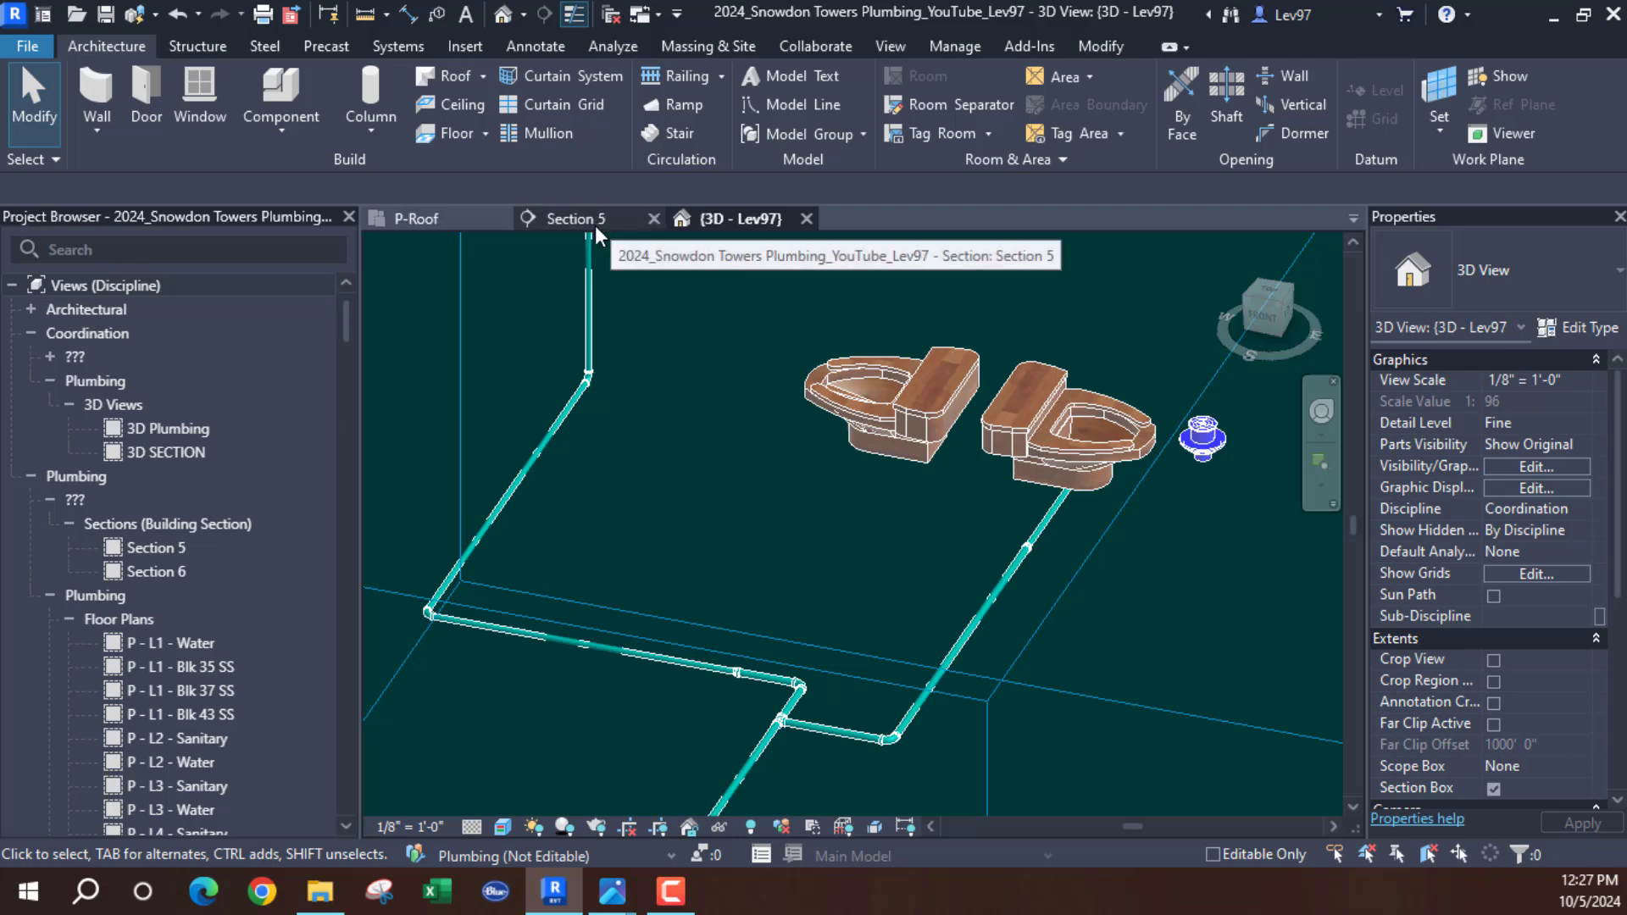
pyautogui.click(418, 219)
pyautogui.scroll(-1, 675, 597)
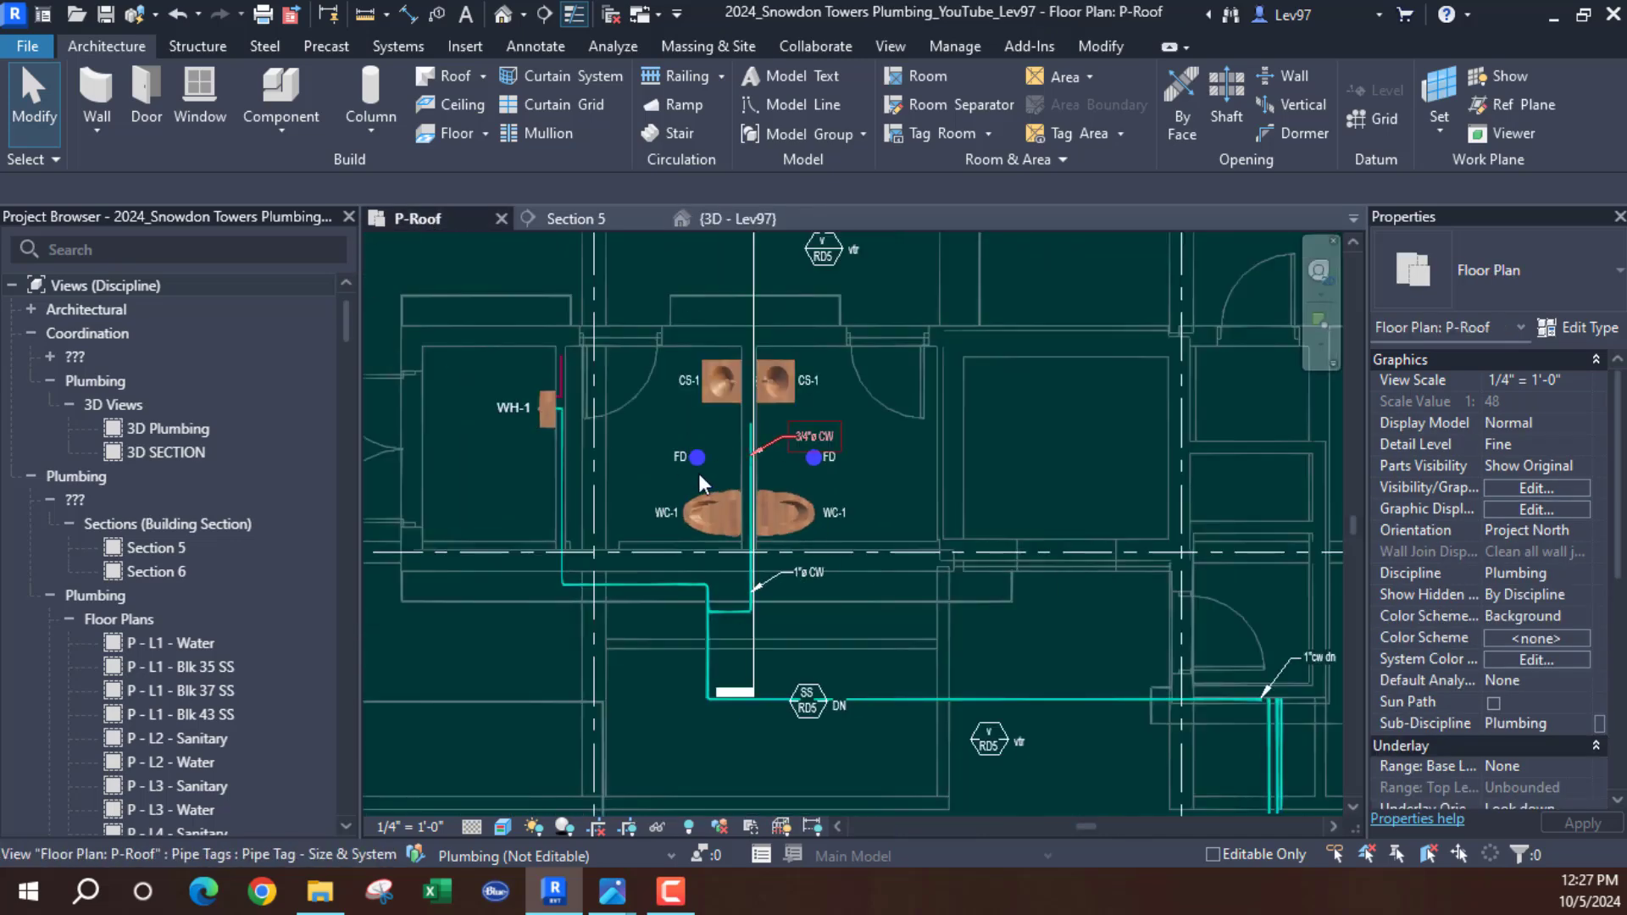
pyautogui.scroll(-1, 922, 584)
pyautogui.scroll(1, 563, 756)
pyautogui.click(501, 825)
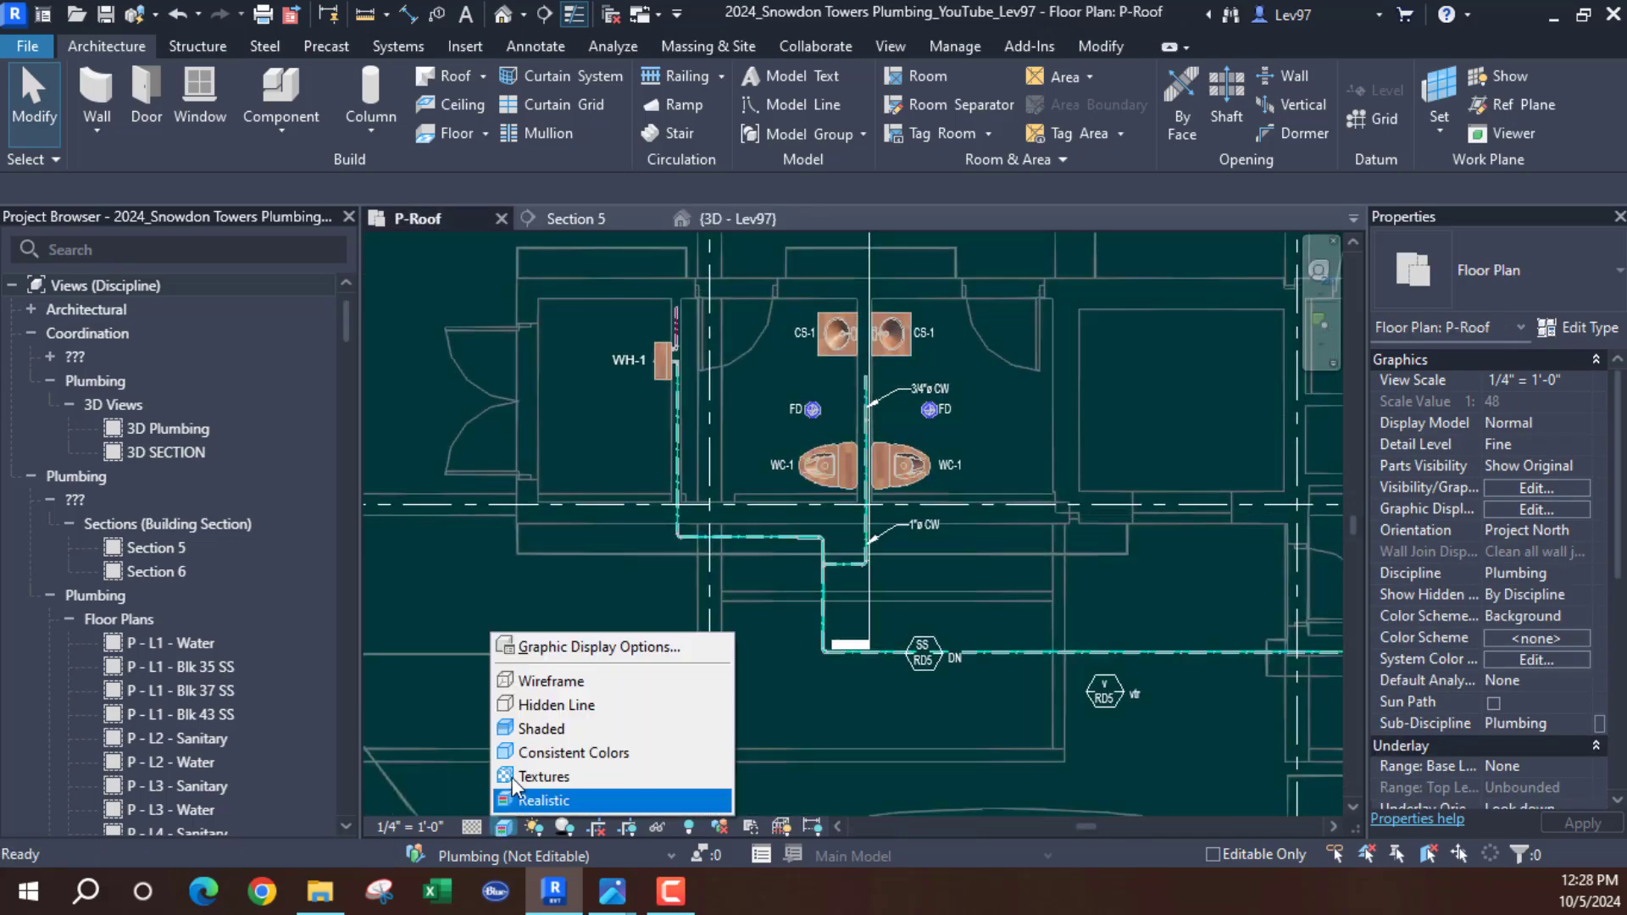
pyautogui.click(543, 704)
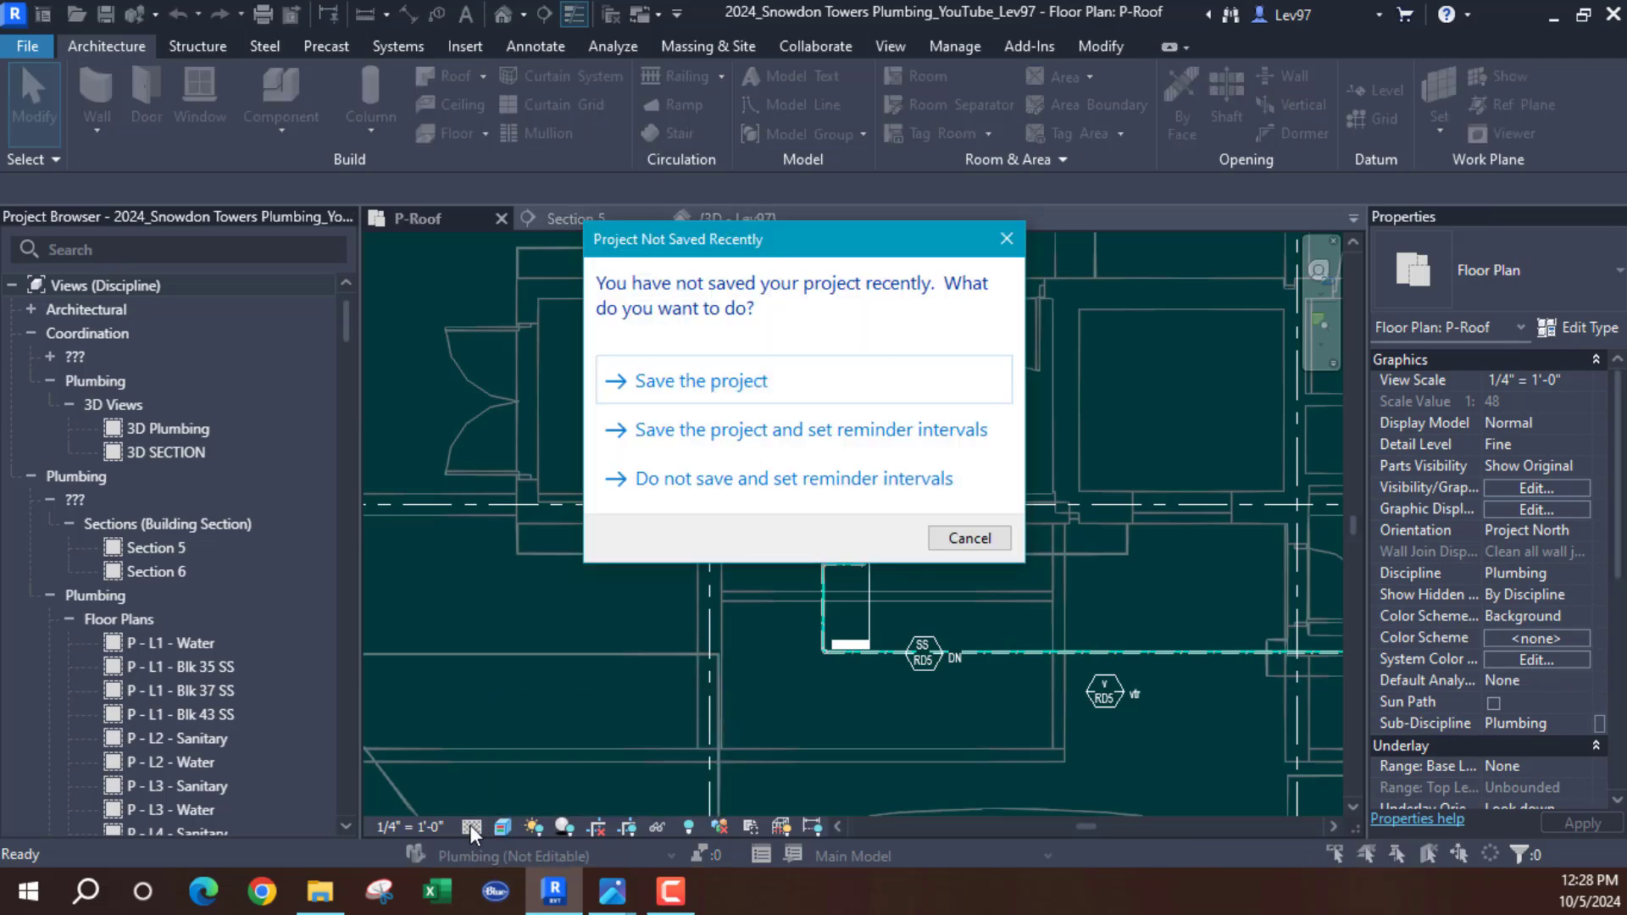
pyautogui.press('Escape')
pyautogui.click(471, 825)
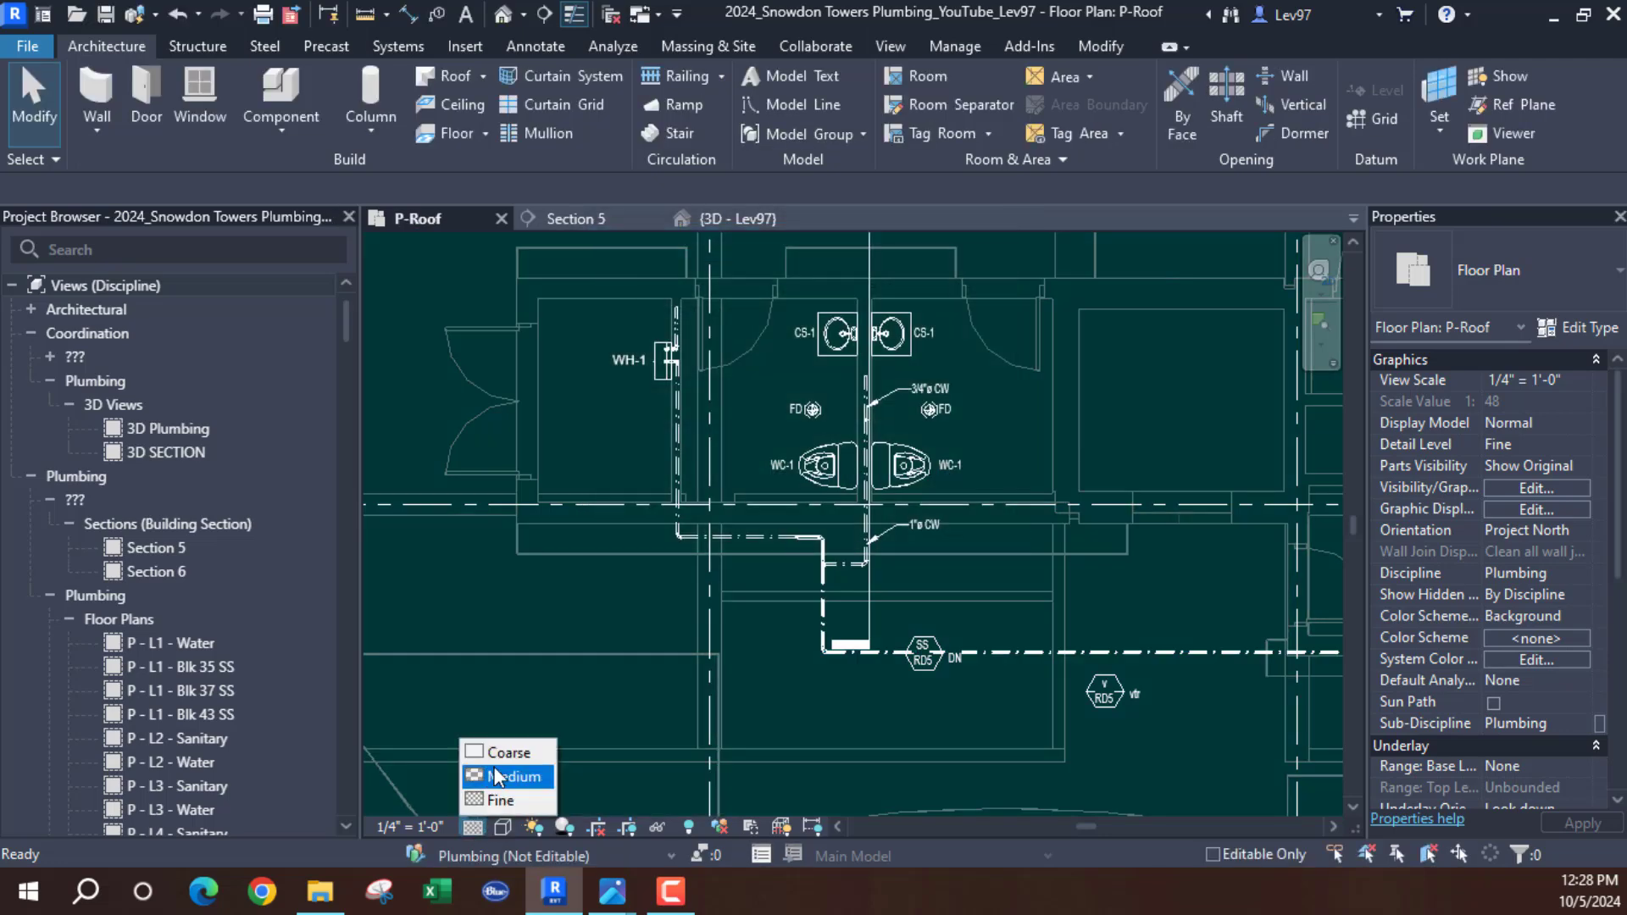
pyautogui.click(498, 777)
pyautogui.scroll(5, 790, 466)
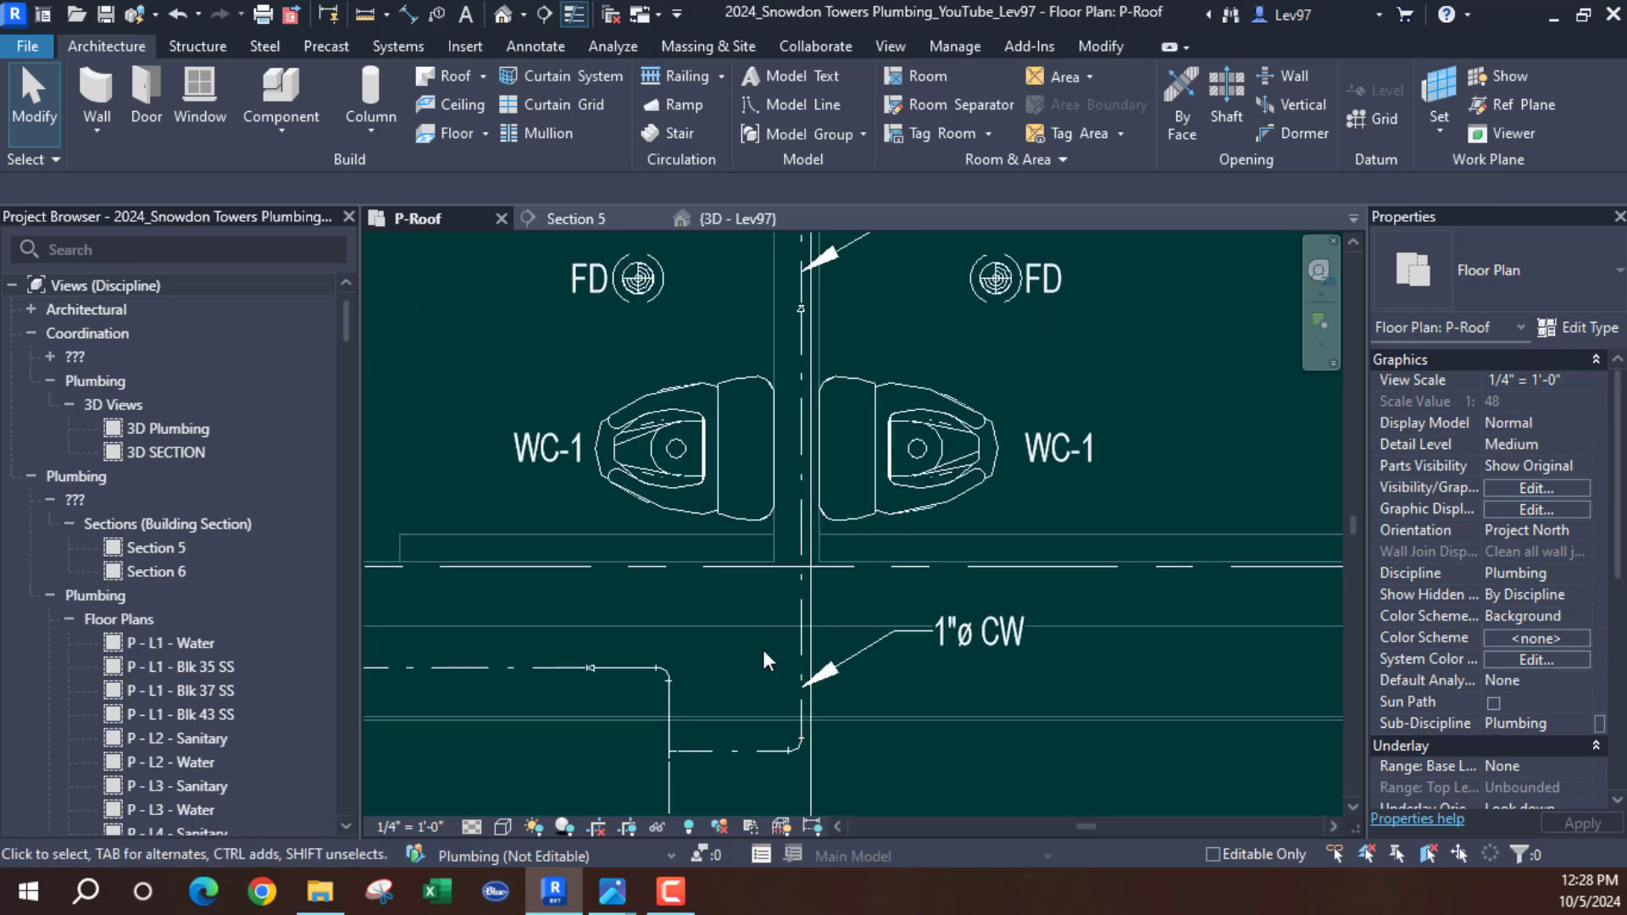
pyautogui.scroll(-2, 1175, 512)
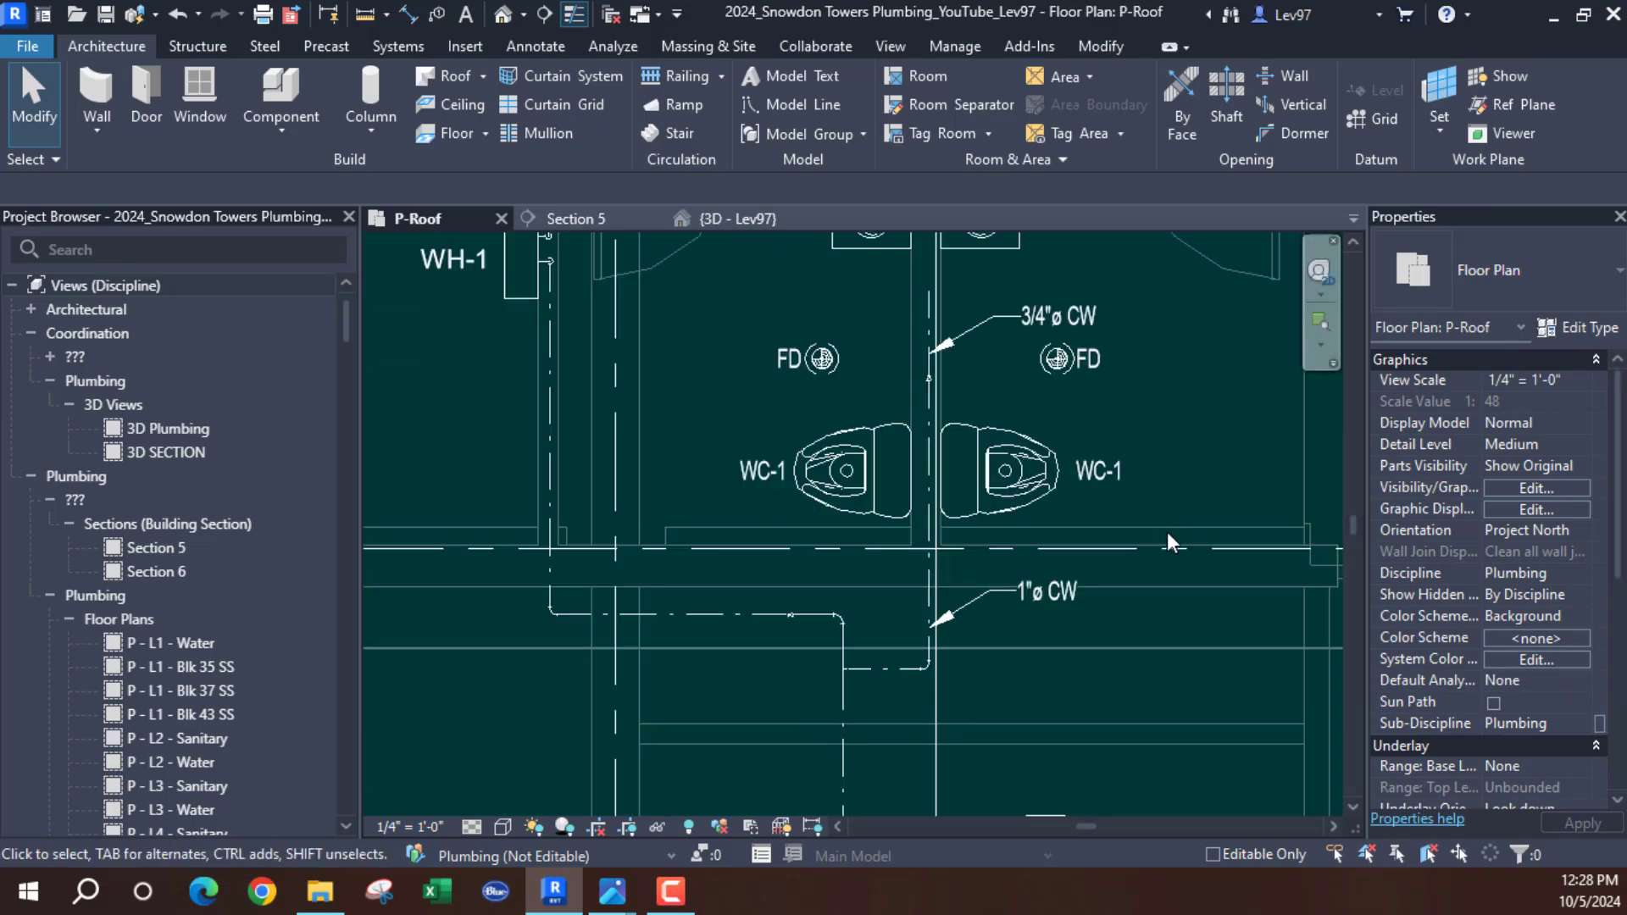
pyautogui.scroll(-2, 1167, 542)
# Show the Sanitary Building filter in the 3D view to compare its pipes with the cold water route, and undo the change
pyautogui.click(751, 219)
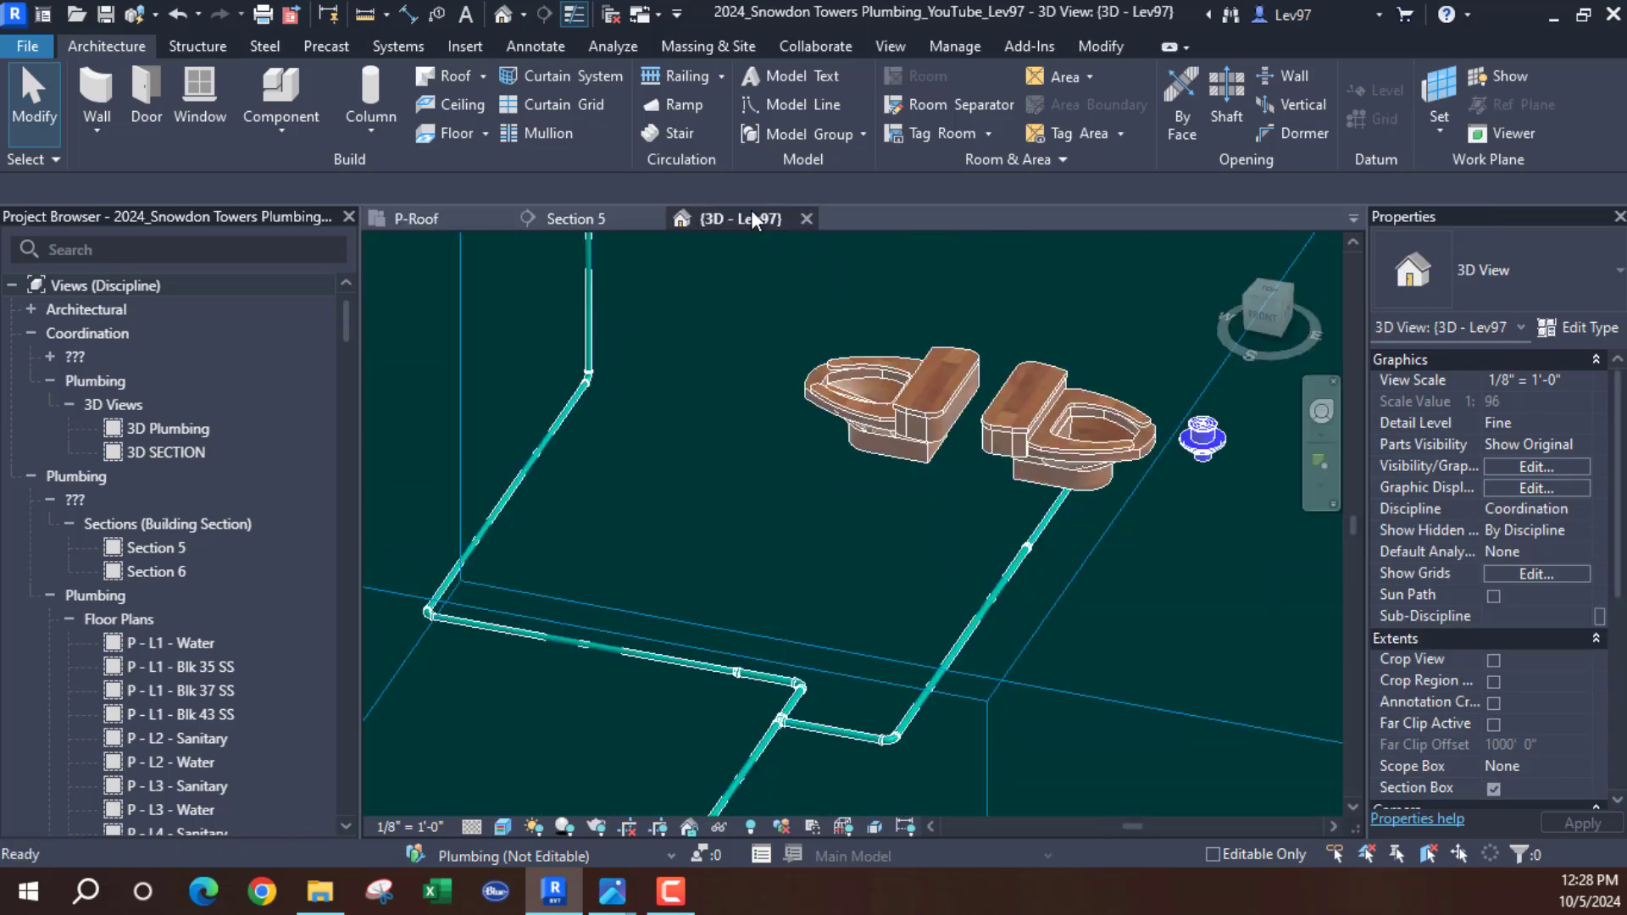
pyautogui.click(1536, 465)
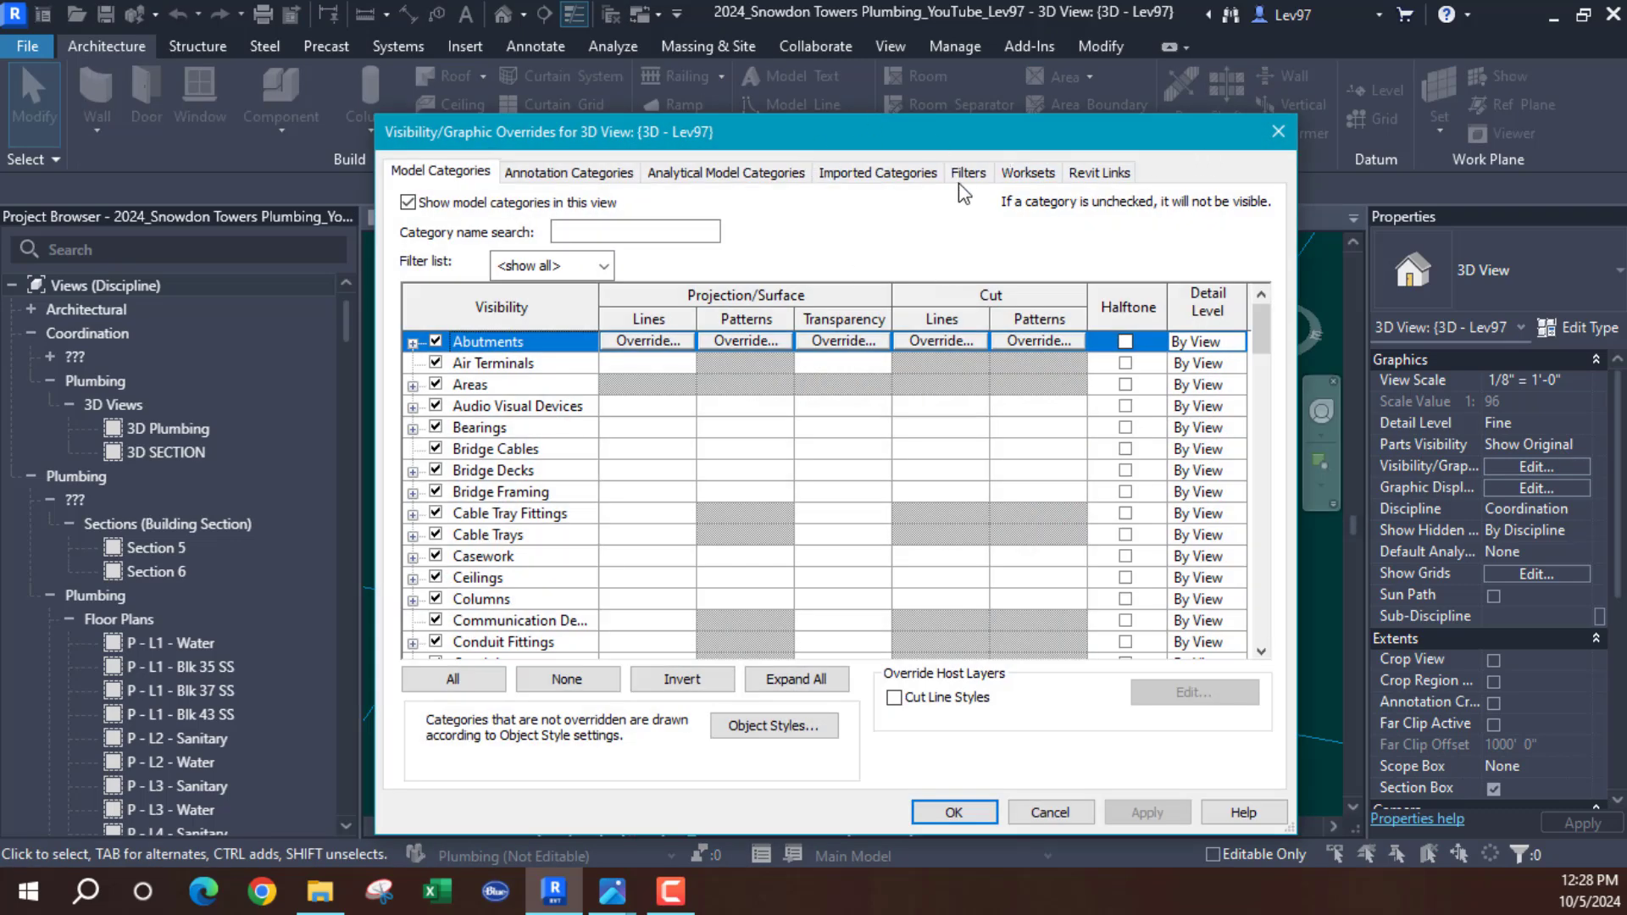
pyautogui.click(968, 173)
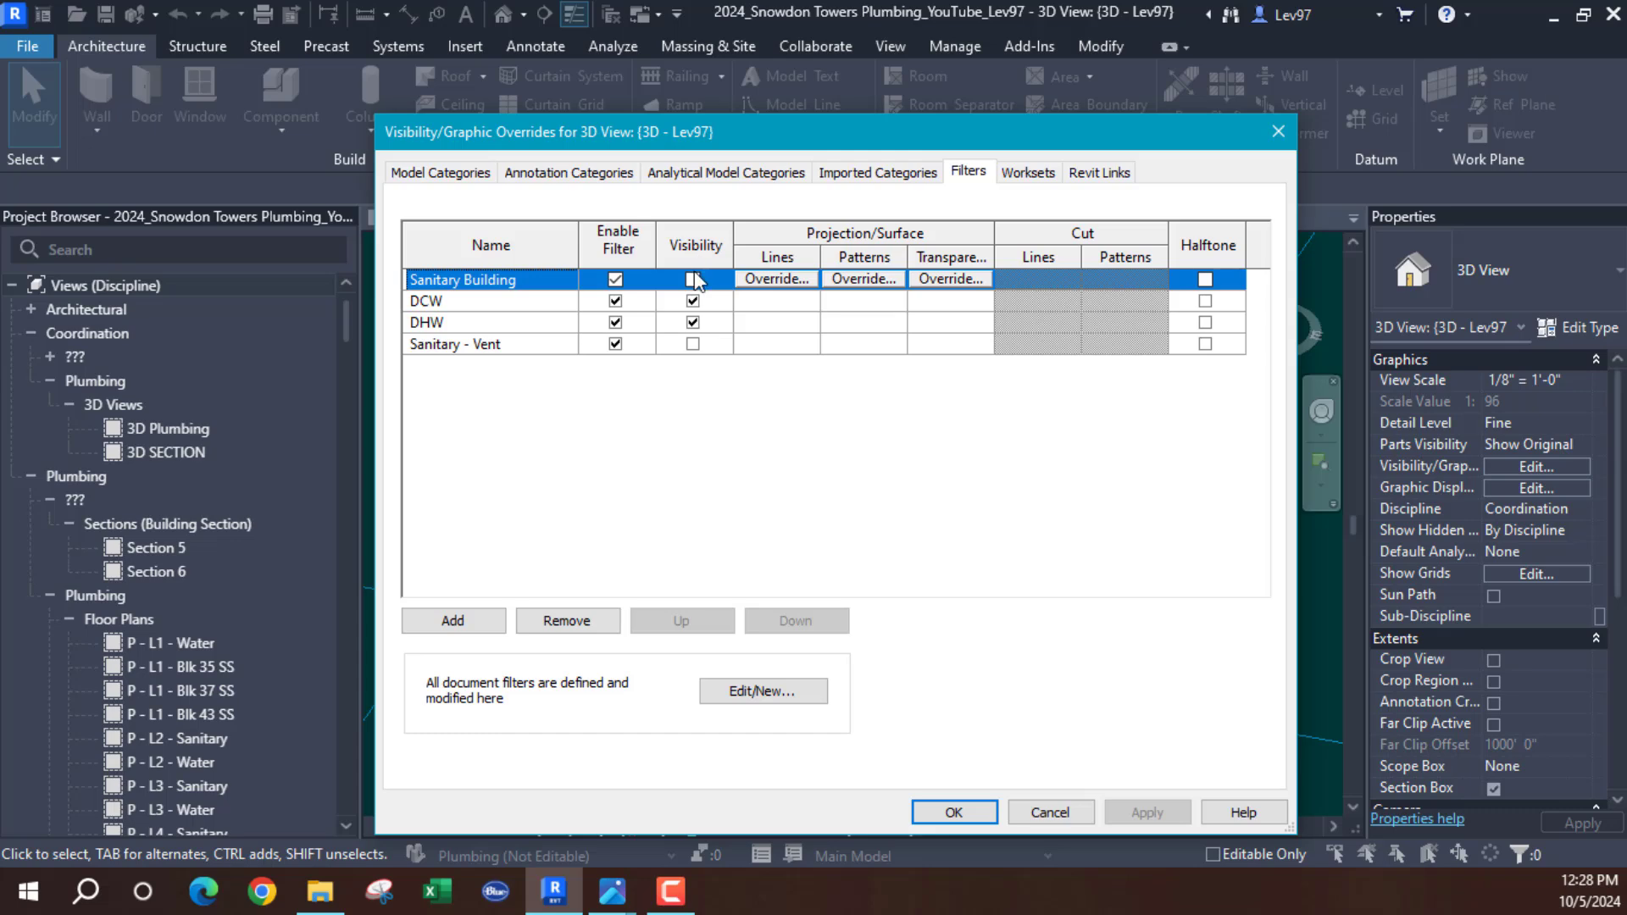
pyautogui.click(955, 812)
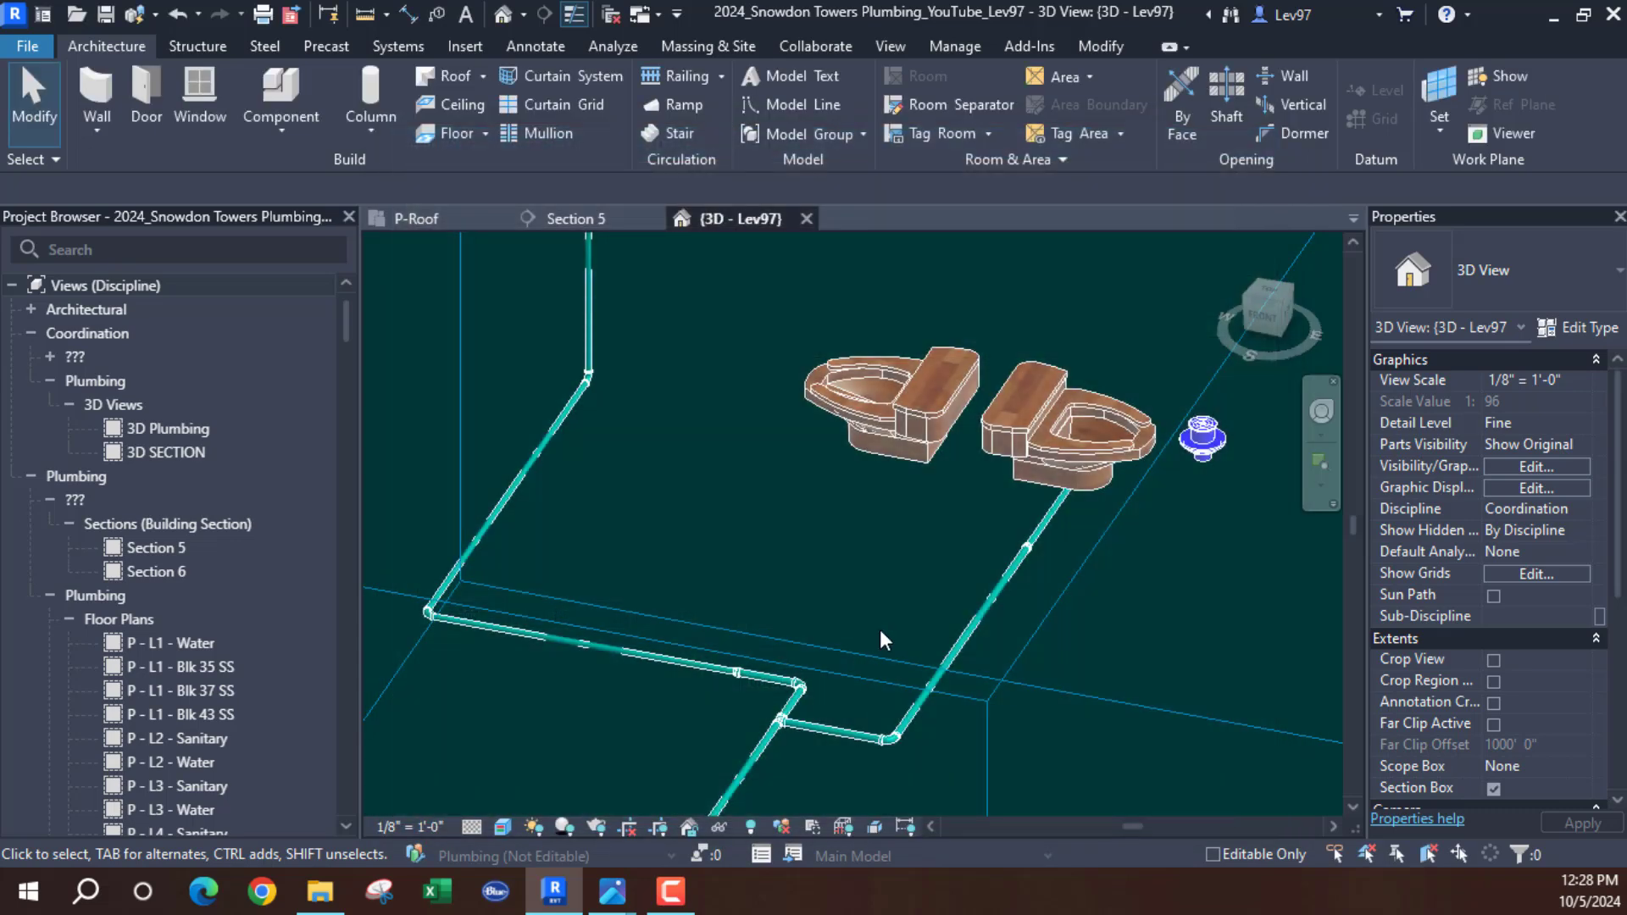
pyautogui.scroll(3, 926, 597)
pyautogui.moveTo(936, 449)
pyautogui.keyDown('shift'); pyautogui.mouseDown(button='middle')
pyautogui.moveTo(907, 561)
pyautogui.moveTo(951, 483)
pyautogui.moveTo(999, 461)
pyautogui.moveTo(921, 451)
pyautogui.mouseUp(button='middle'); pyautogui.keyUp('shift')
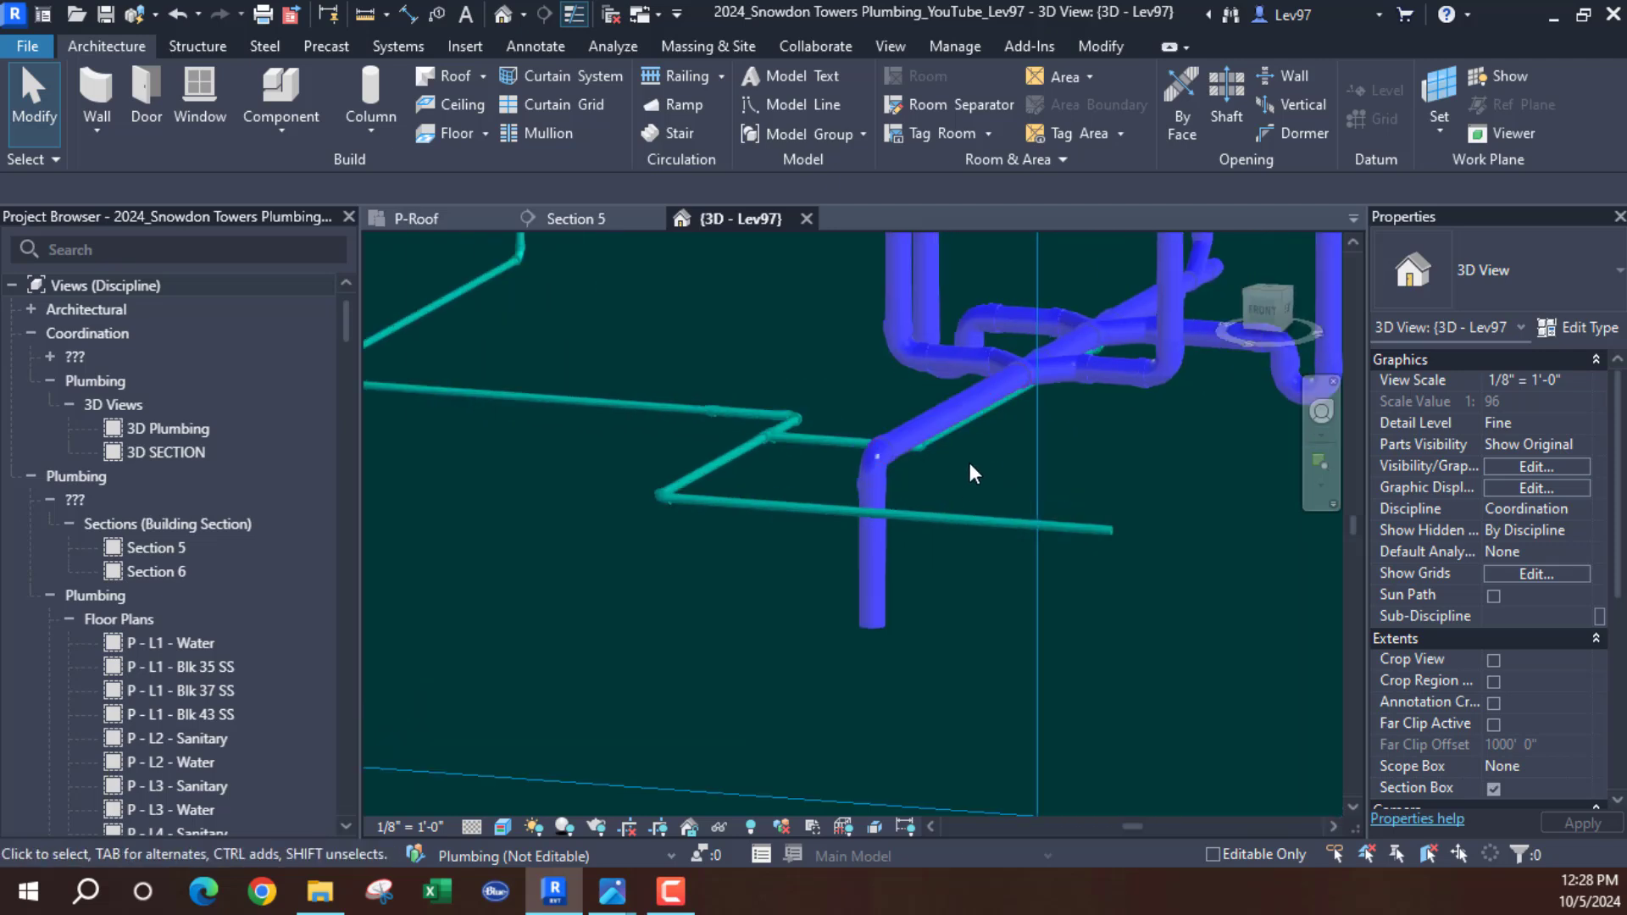
pyautogui.keyDown('shift'); pyautogui.moveTo(970, 461); pyautogui.dragTo(1022, 605, button='middle'); pyautogui.keyUp('shift')
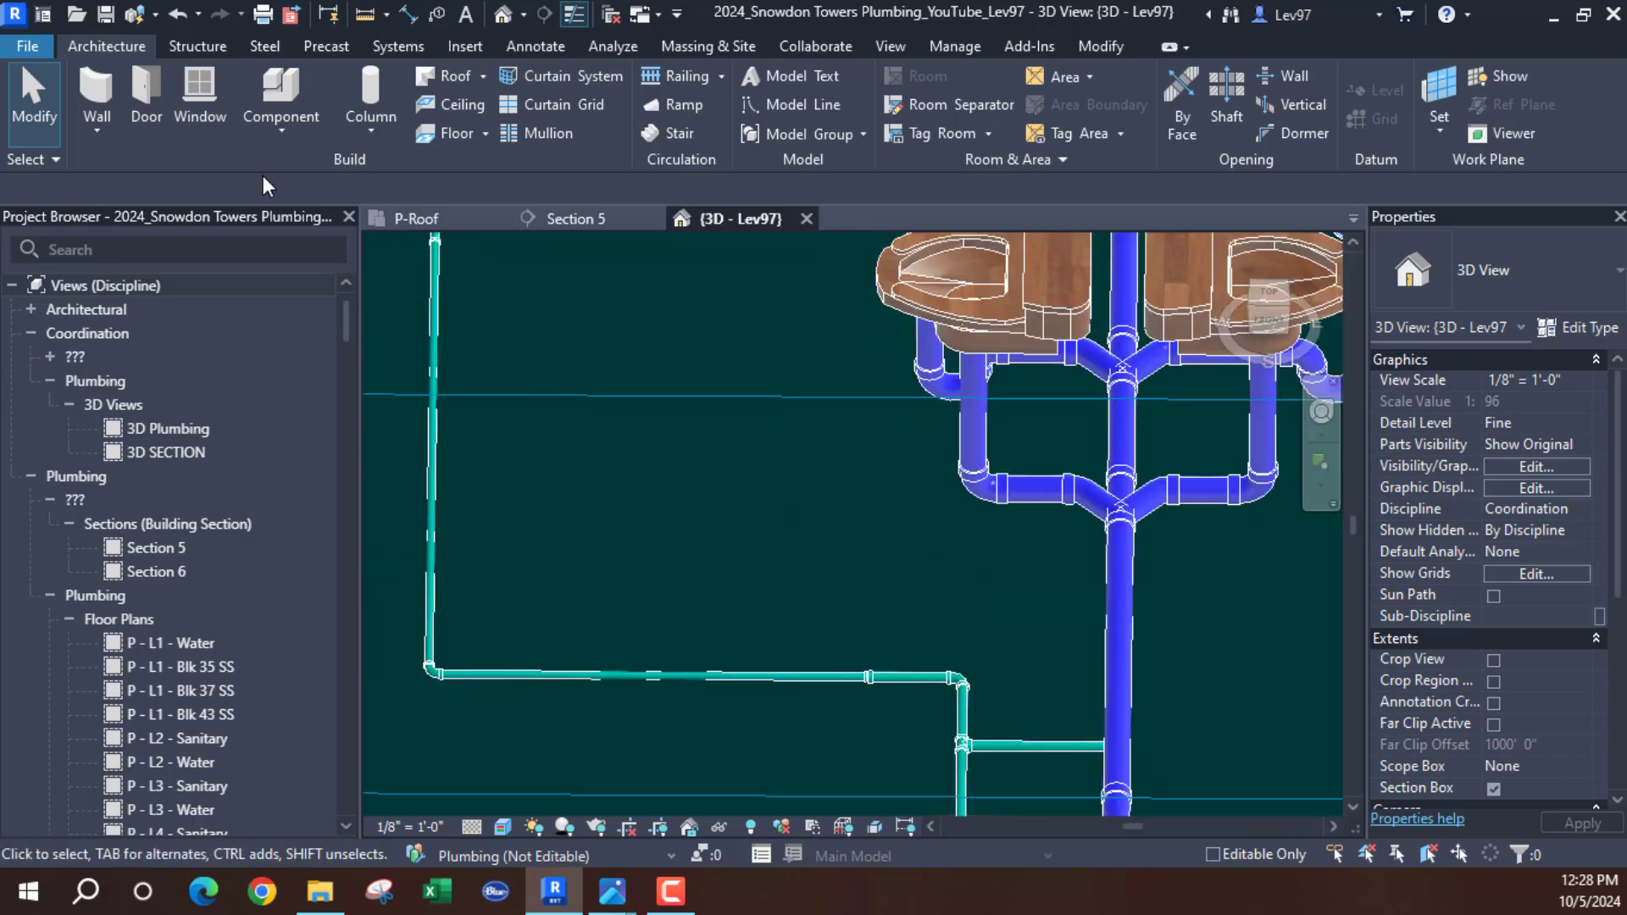
pyautogui.click(179, 13)
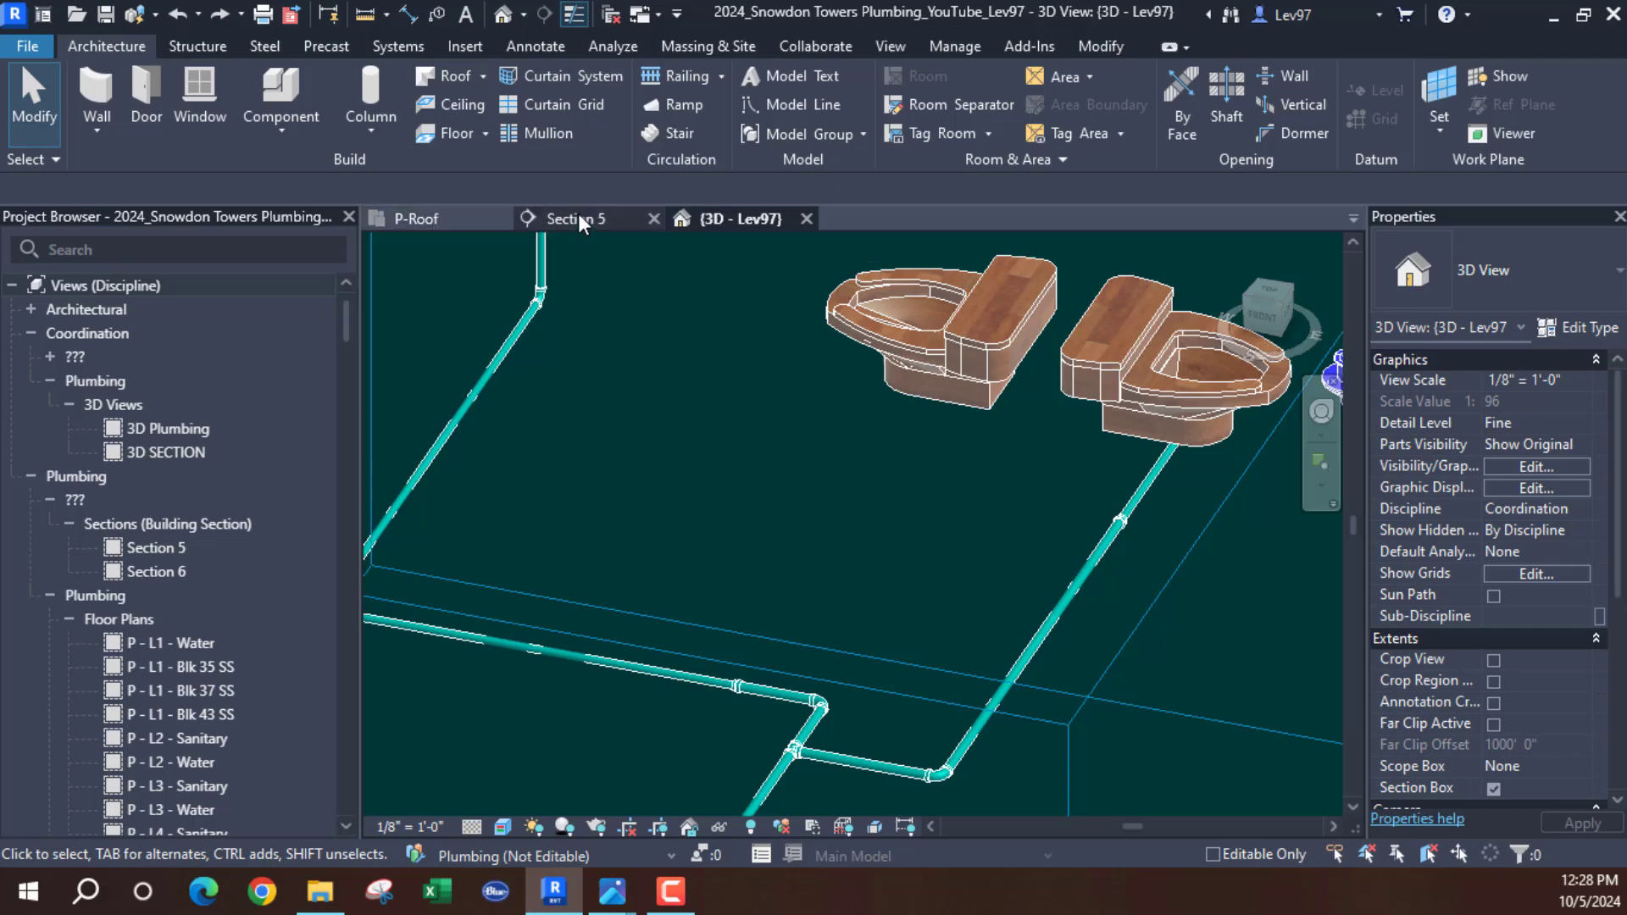
# Move the Section 5 line over the right-hand WC-1 in the P-Roof plan, extend its depth past the cold water pipe, and open the section view
pyautogui.click(428, 220)
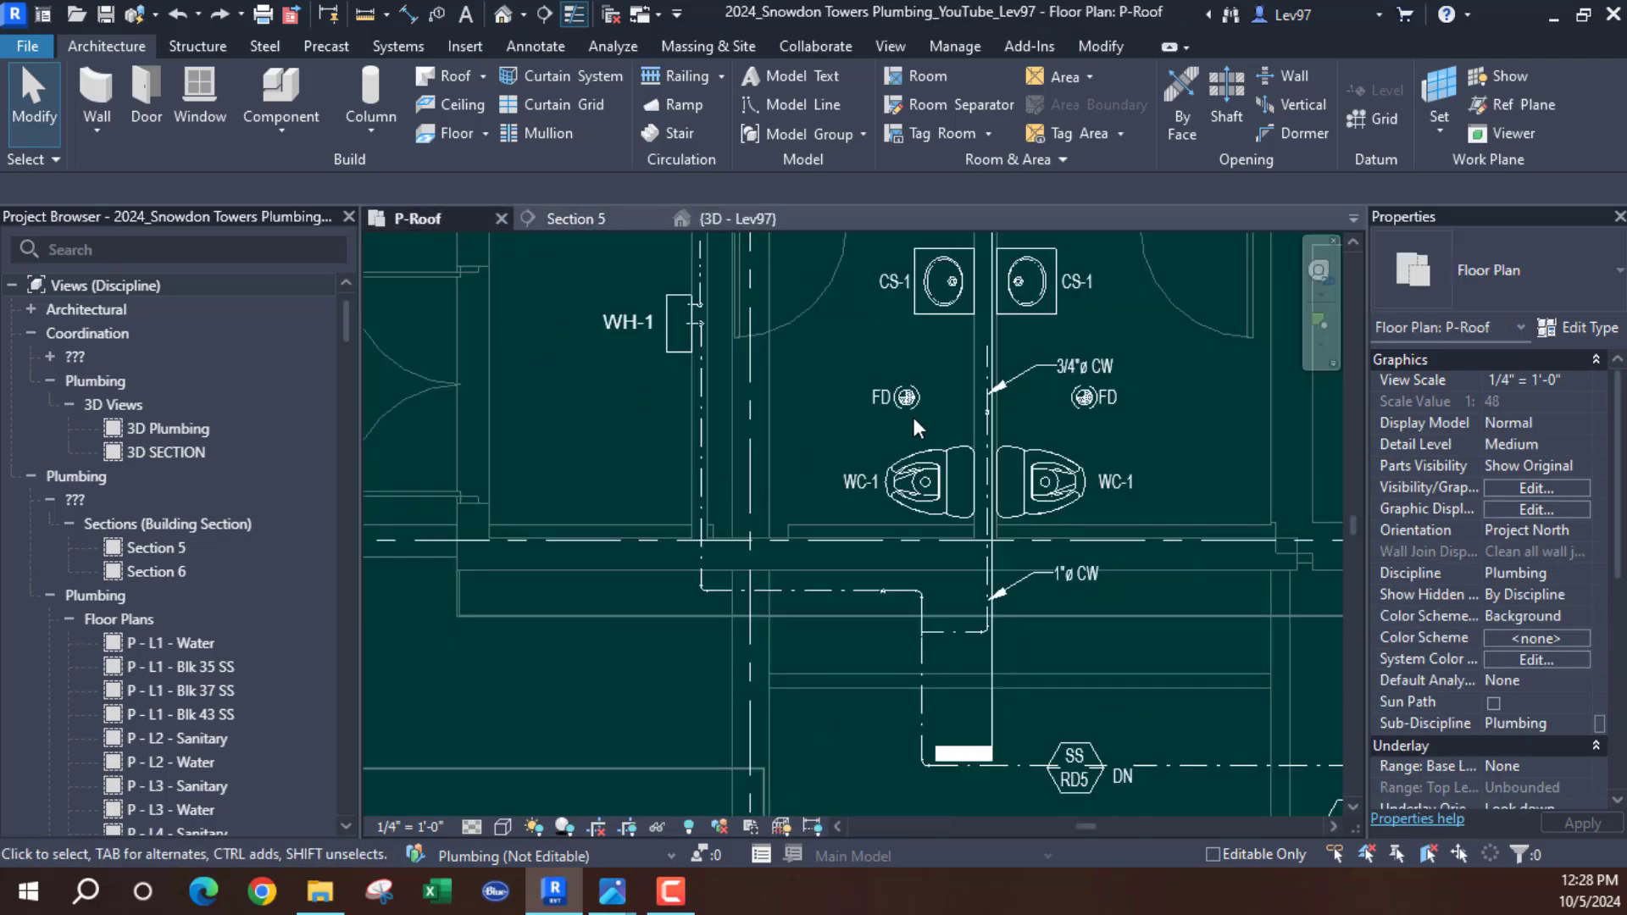
pyautogui.moveTo(913, 413); pyautogui.dragTo(796, 369, button='middle')
pyautogui.scroll(2, 751, 521)
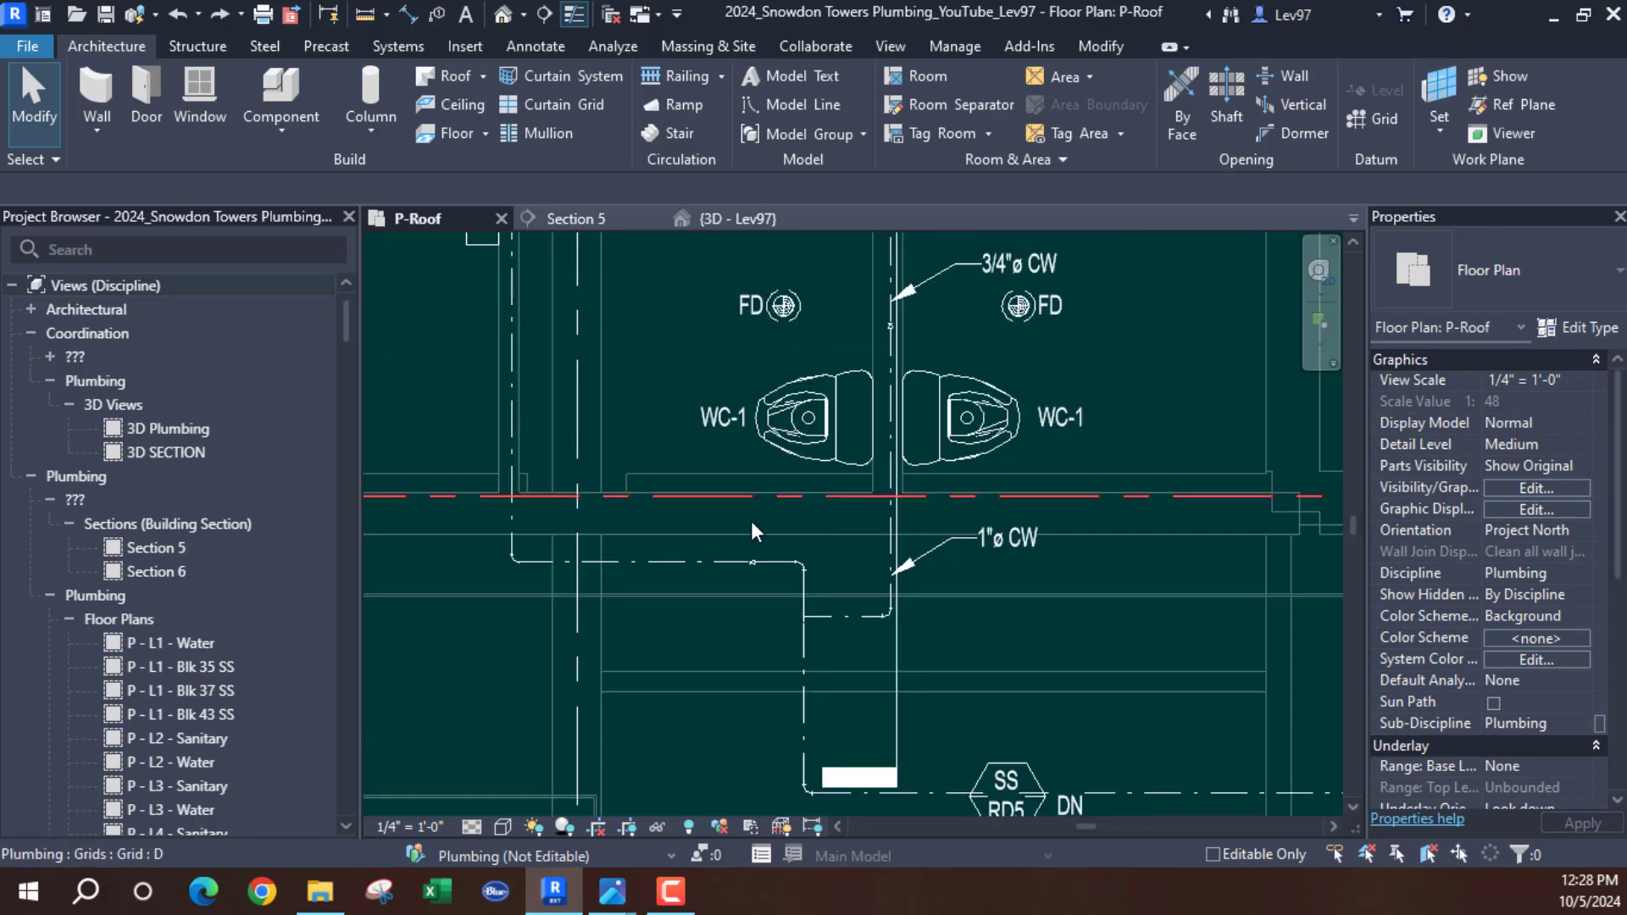
pyautogui.click(898, 643)
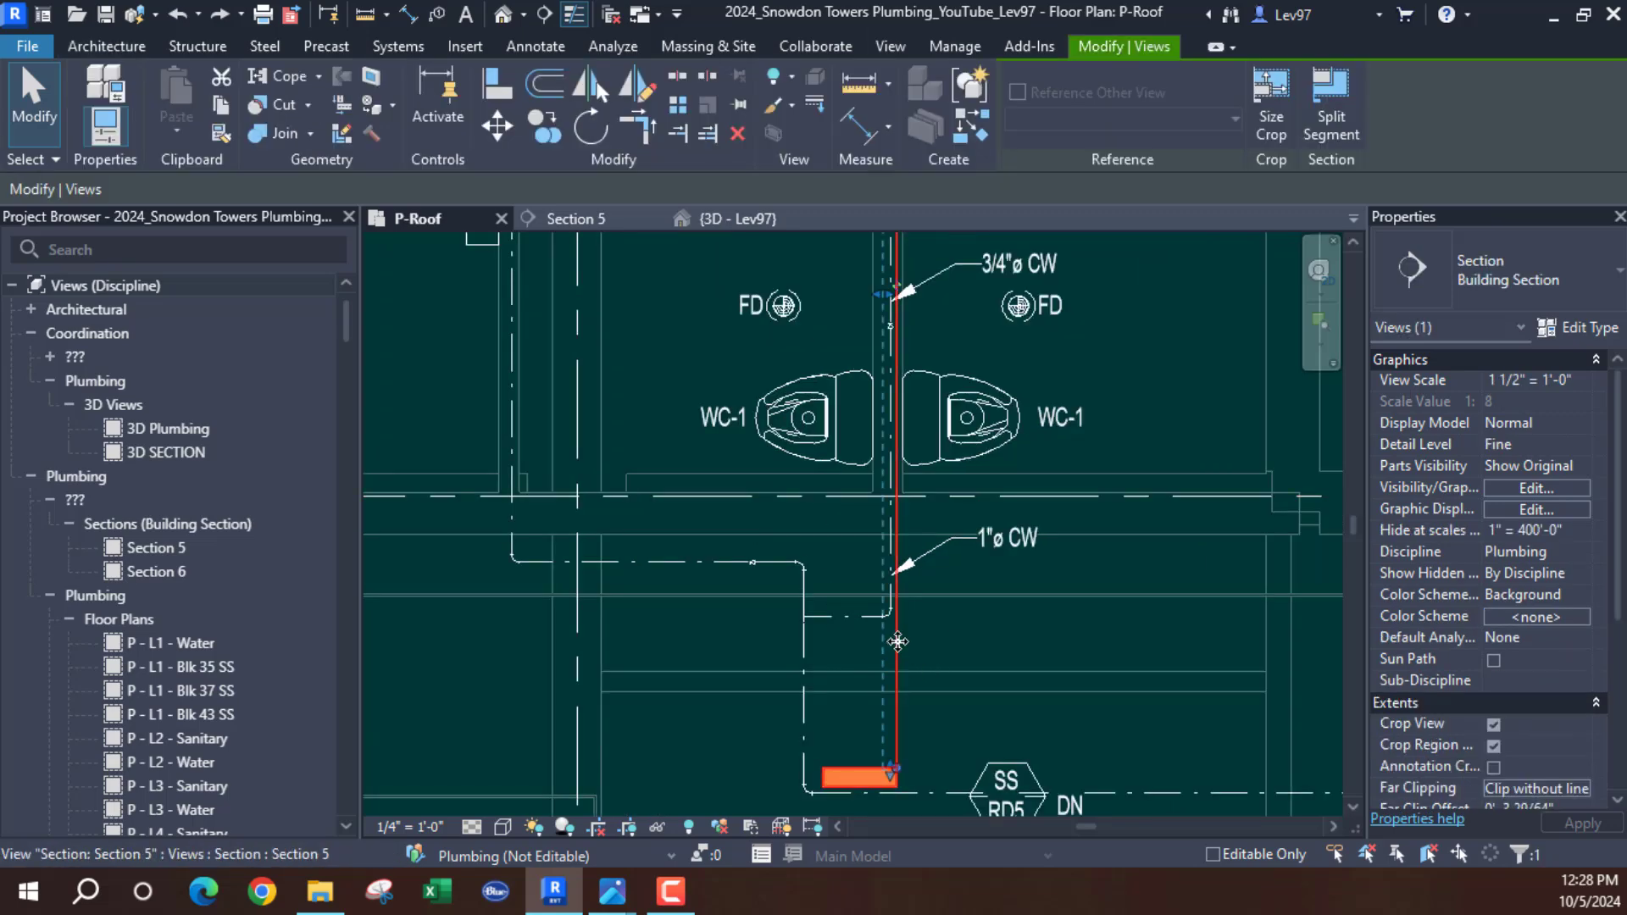
pyautogui.moveTo(898, 641); pyautogui.dragTo(922, 640)
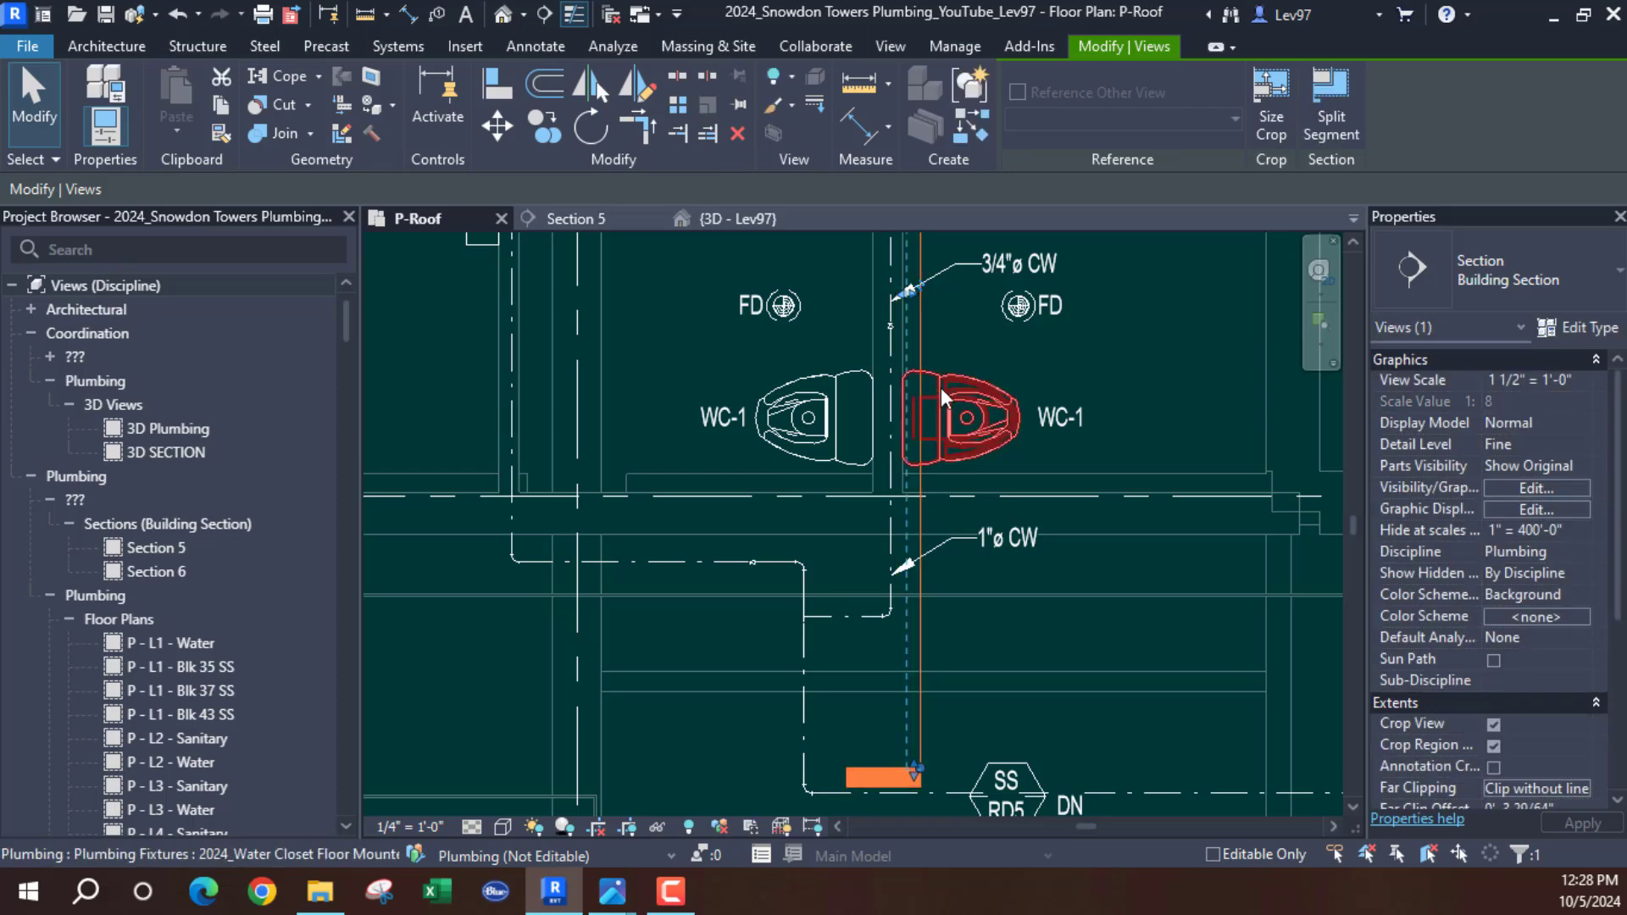
pyautogui.moveTo(913, 334); pyautogui.dragTo(955, 554, button='middle')
pyautogui.moveTo(939, 517); pyautogui.dragTo(894, 519)
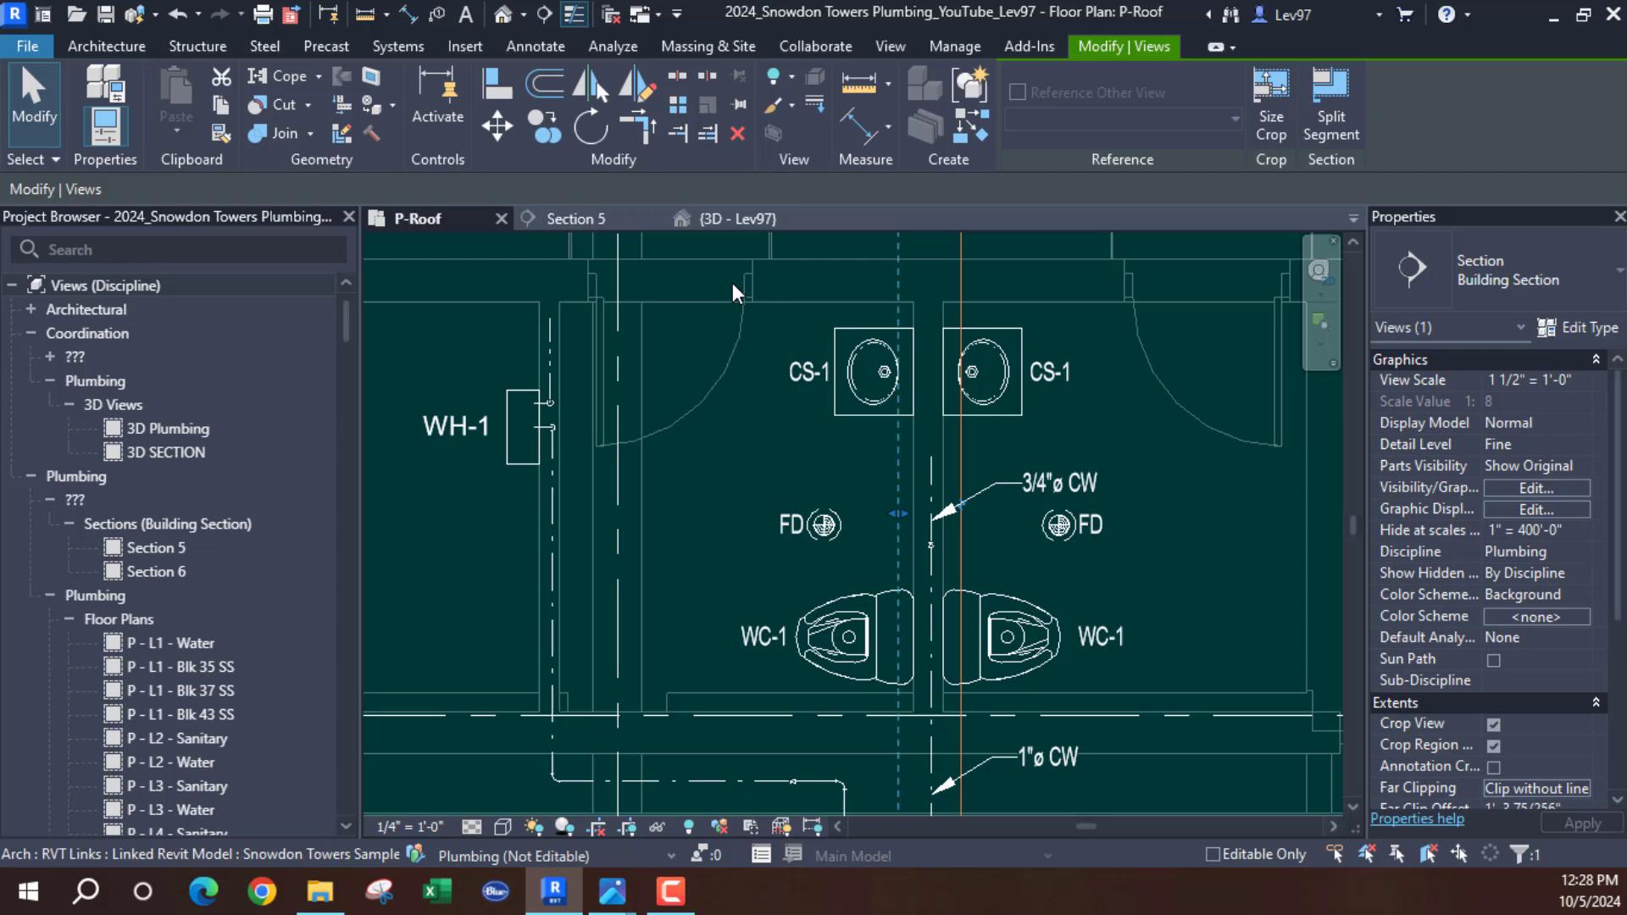
pyautogui.click(568, 218)
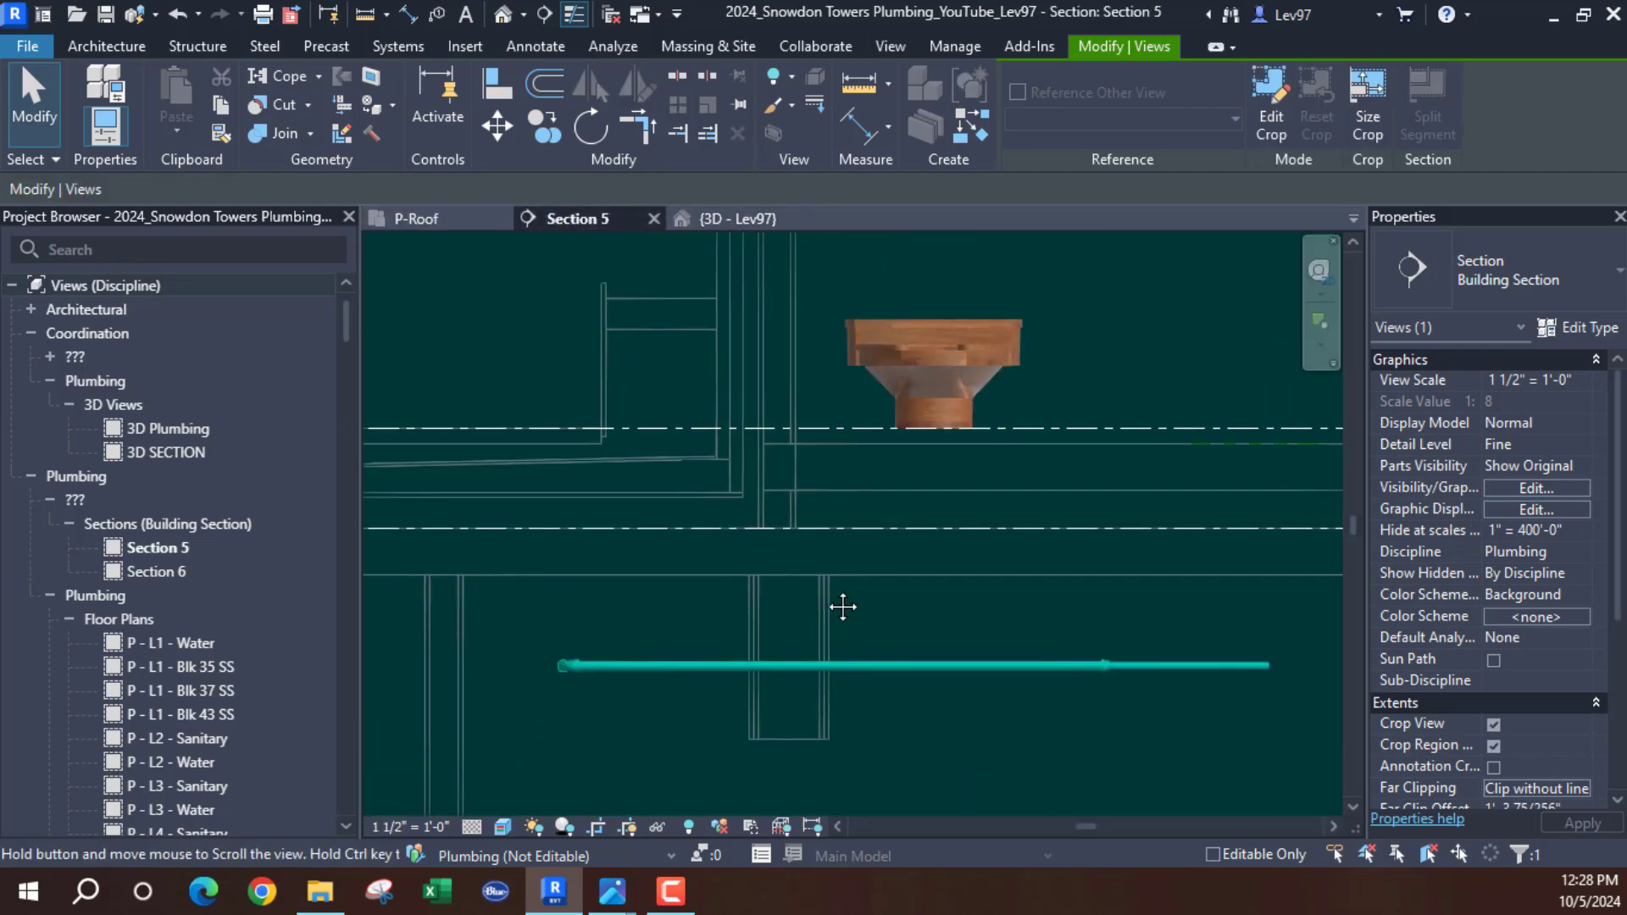
pyautogui.moveTo(842, 607); pyautogui.dragTo(819, 605, button='middle')
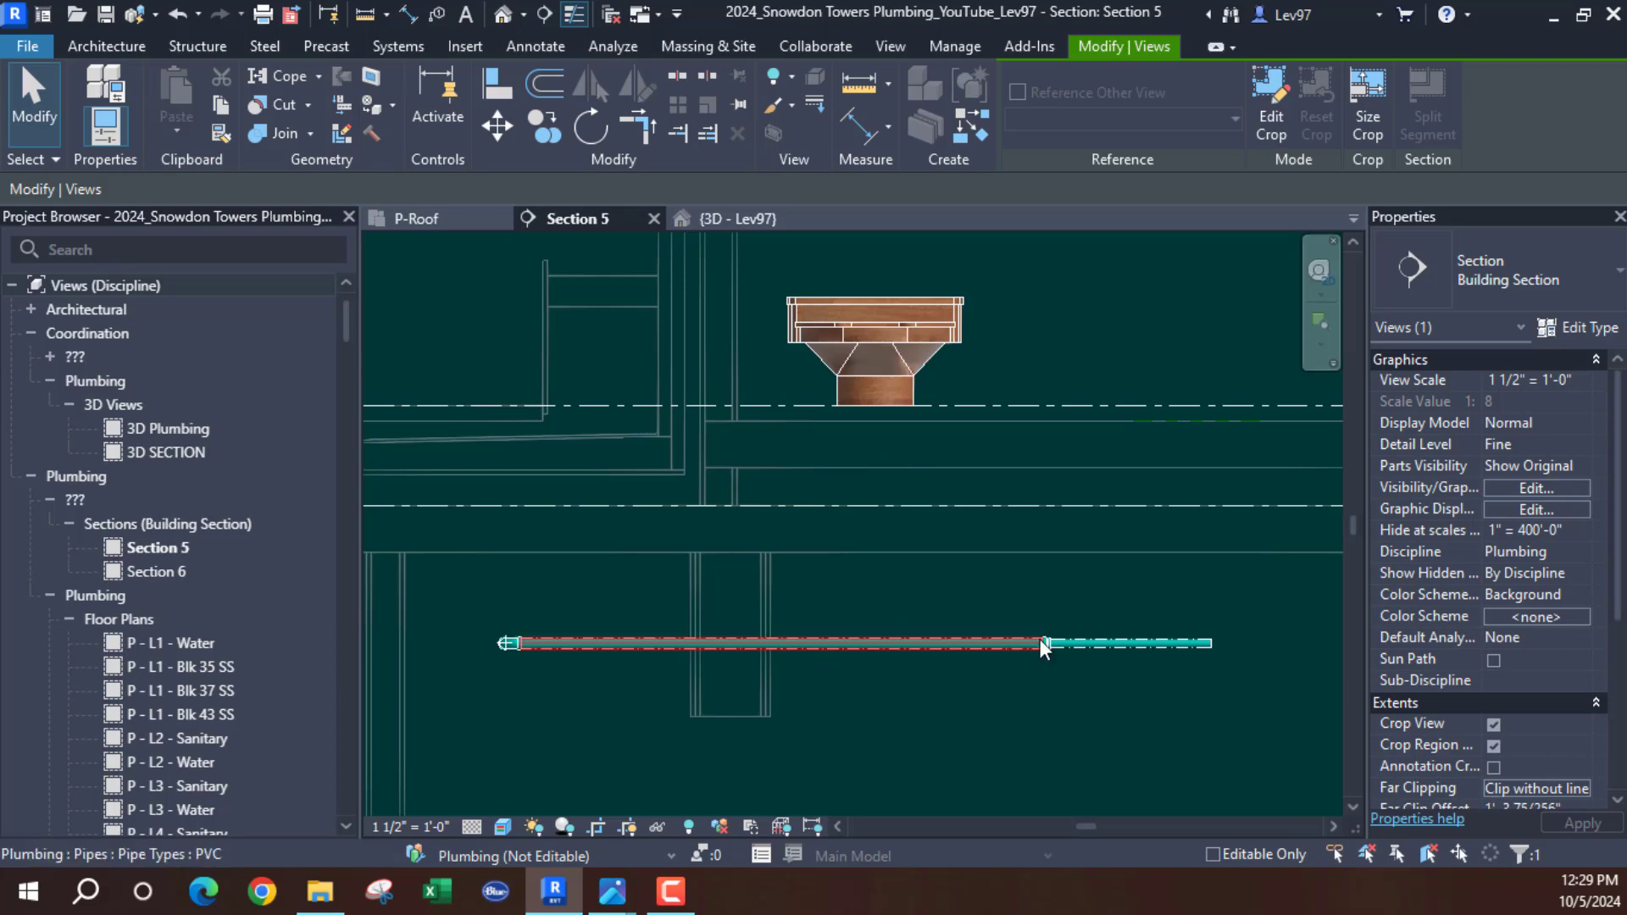
# Turn off selection of linked models after comparing the cold water pipe in the P-Roof plan and Section 5
pyautogui.scroll(-2, 900, 581)
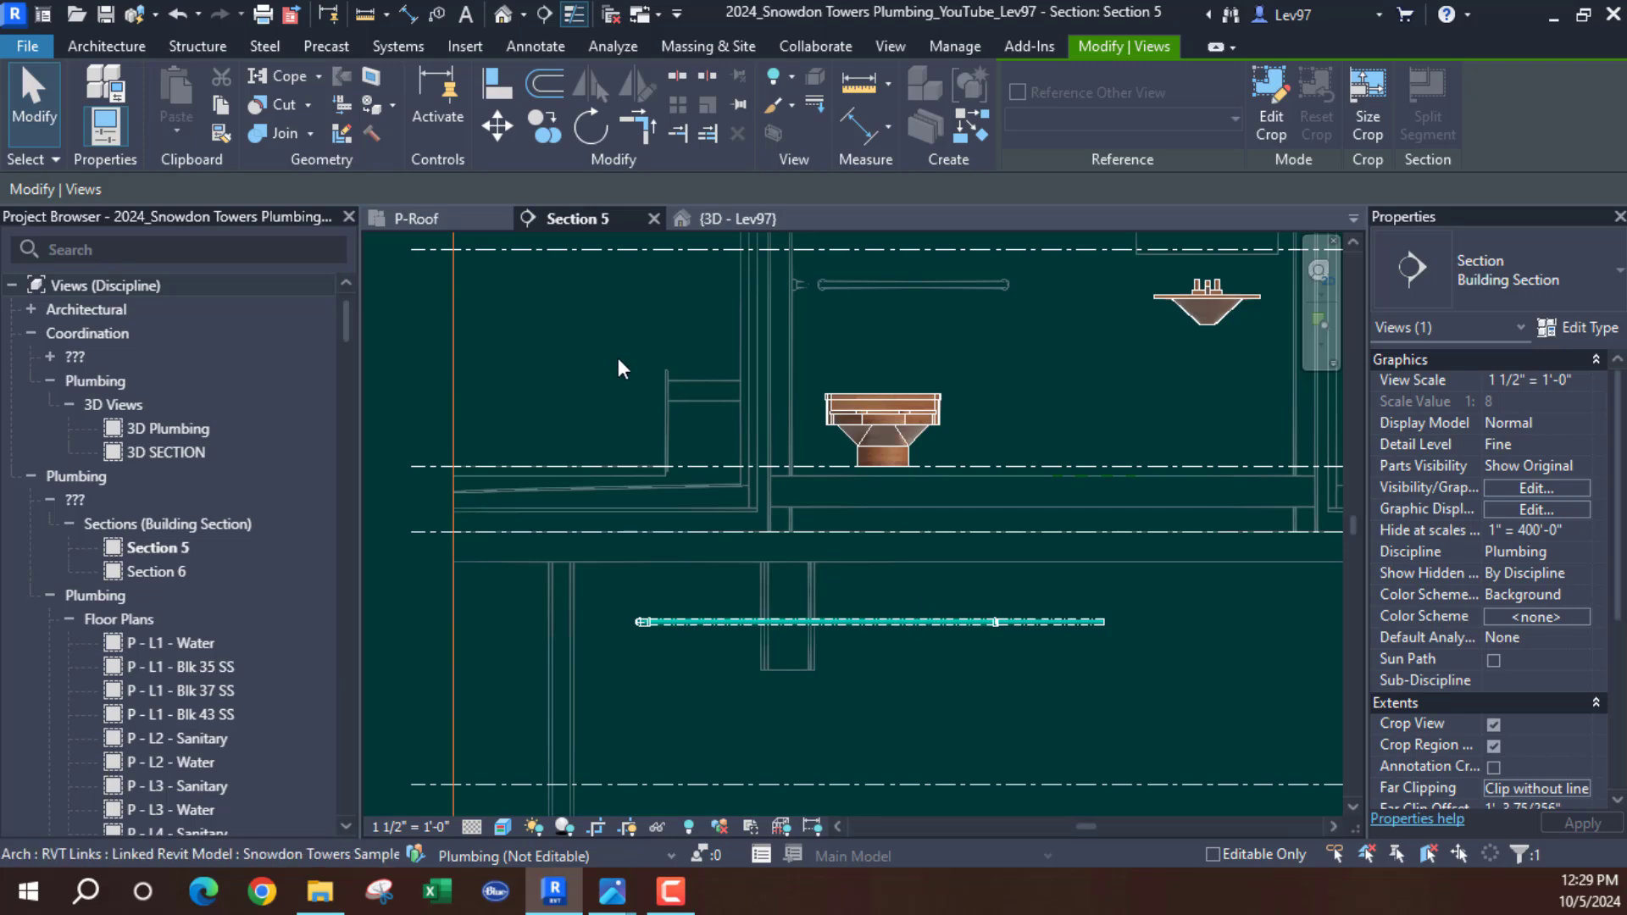
pyautogui.click(422, 216)
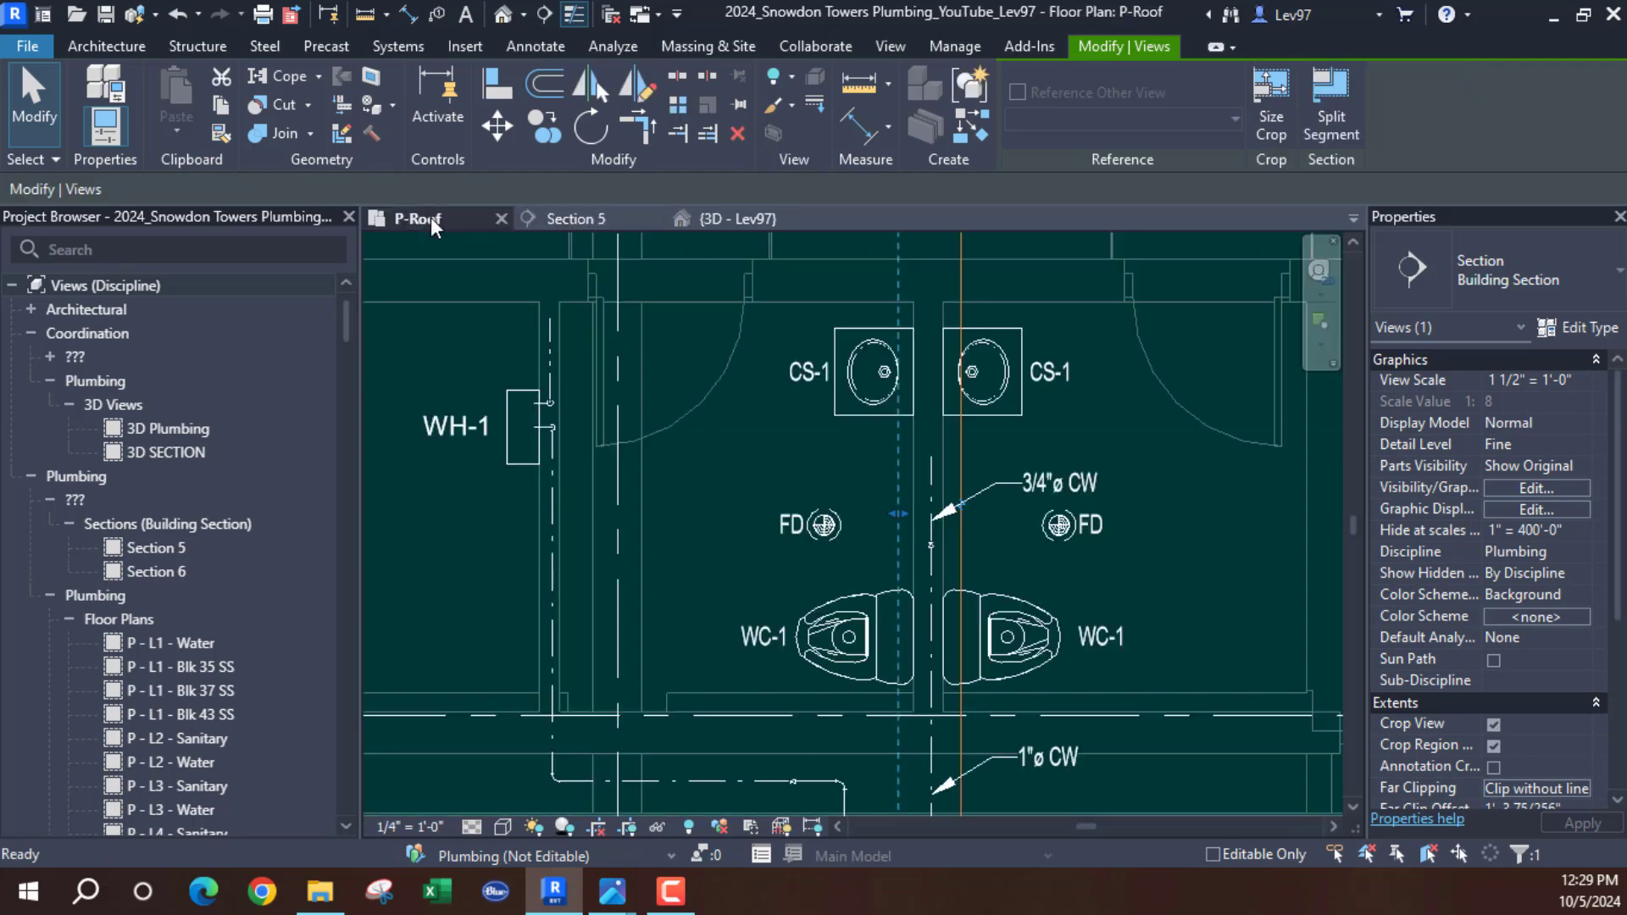
pyautogui.scroll(3, 856, 562)
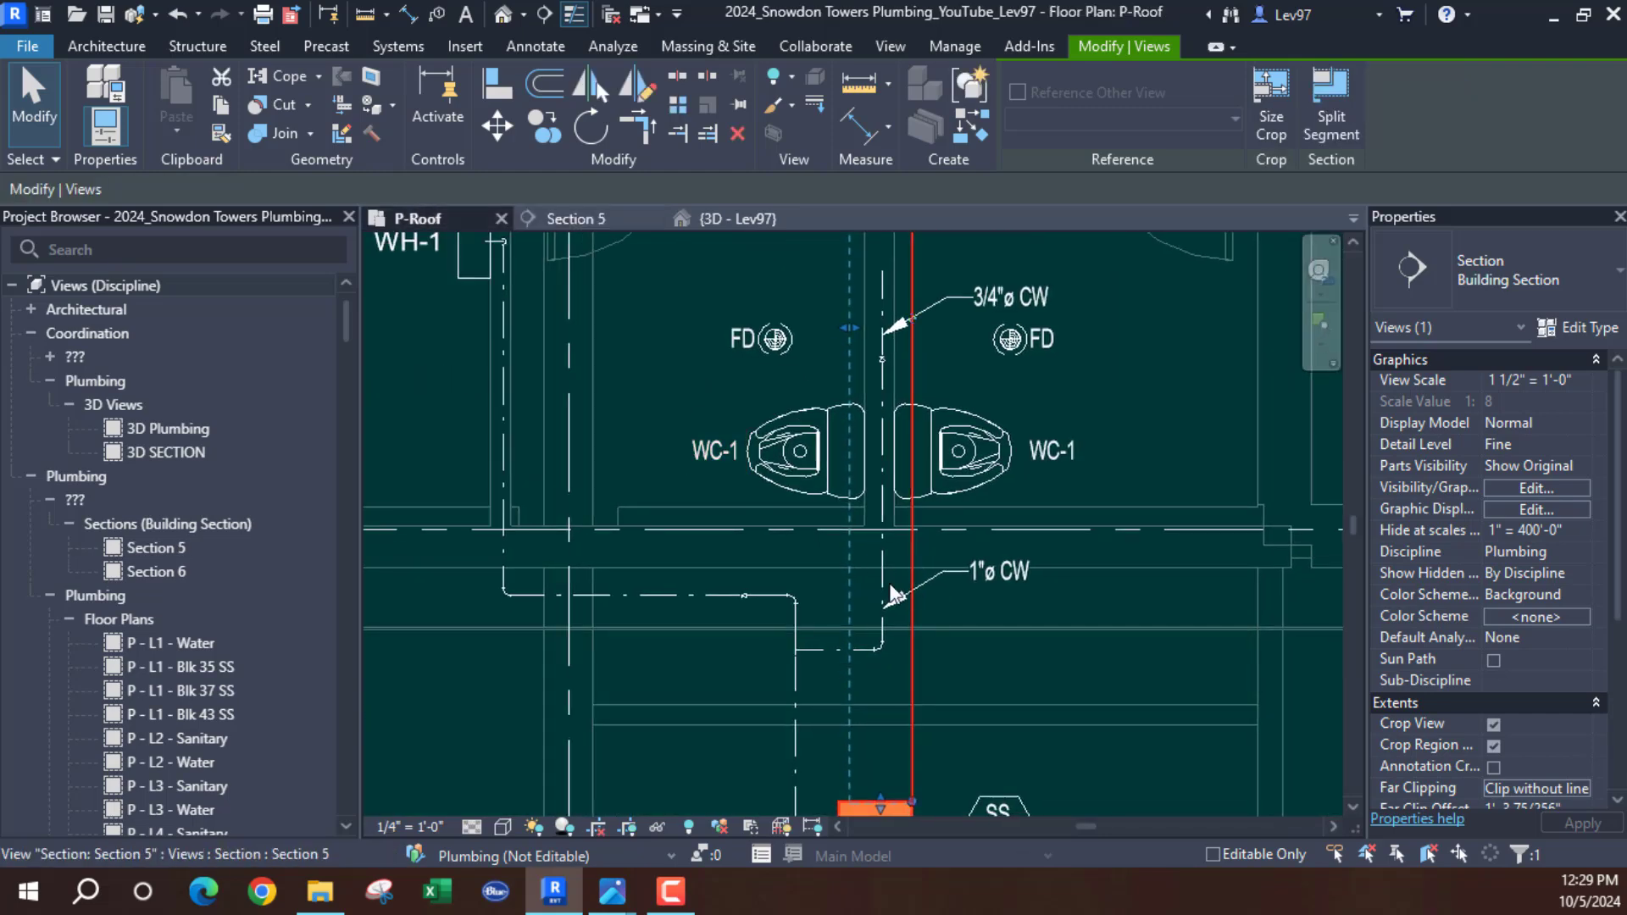
pyautogui.click(591, 217)
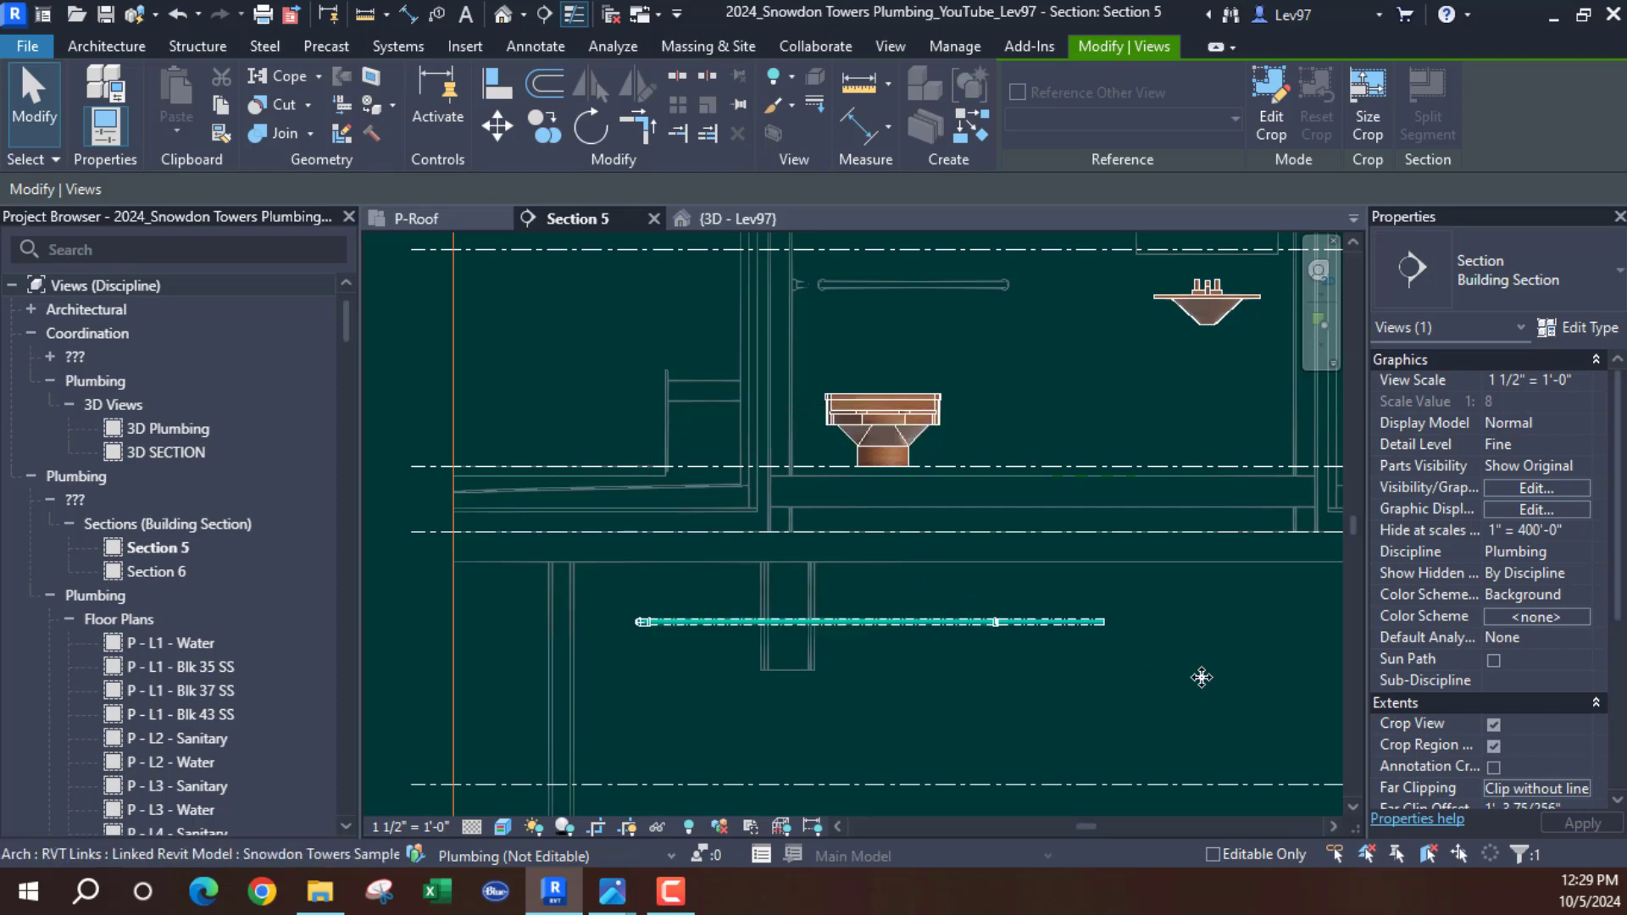
pyautogui.click(1199, 672)
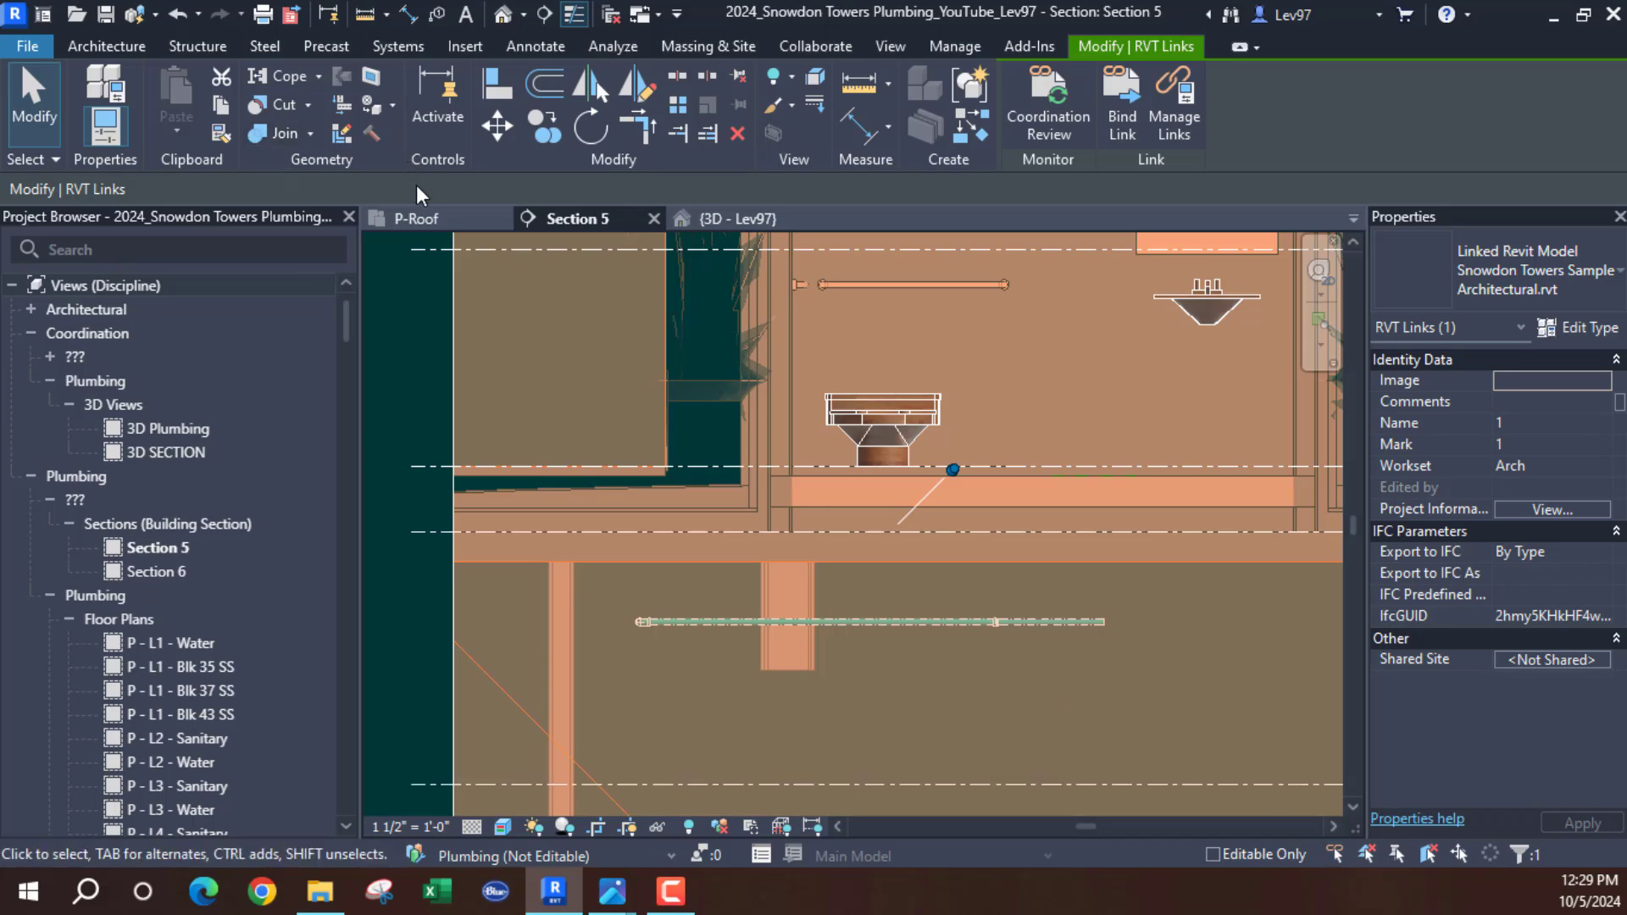
pyautogui.press('Escape')
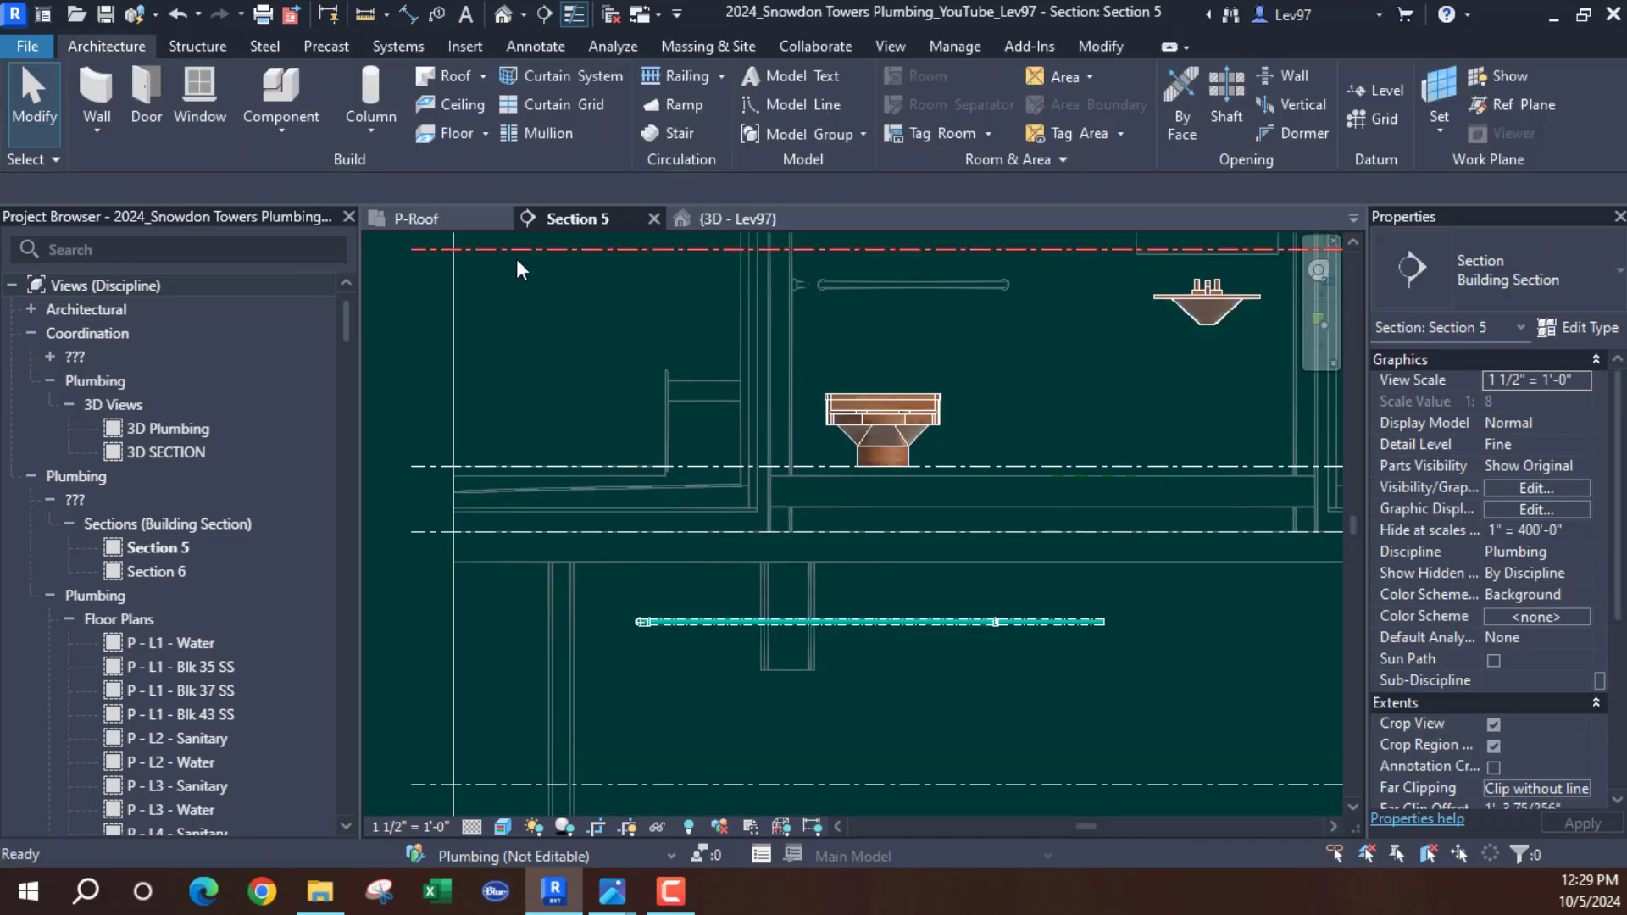
pyautogui.click(1334, 856)
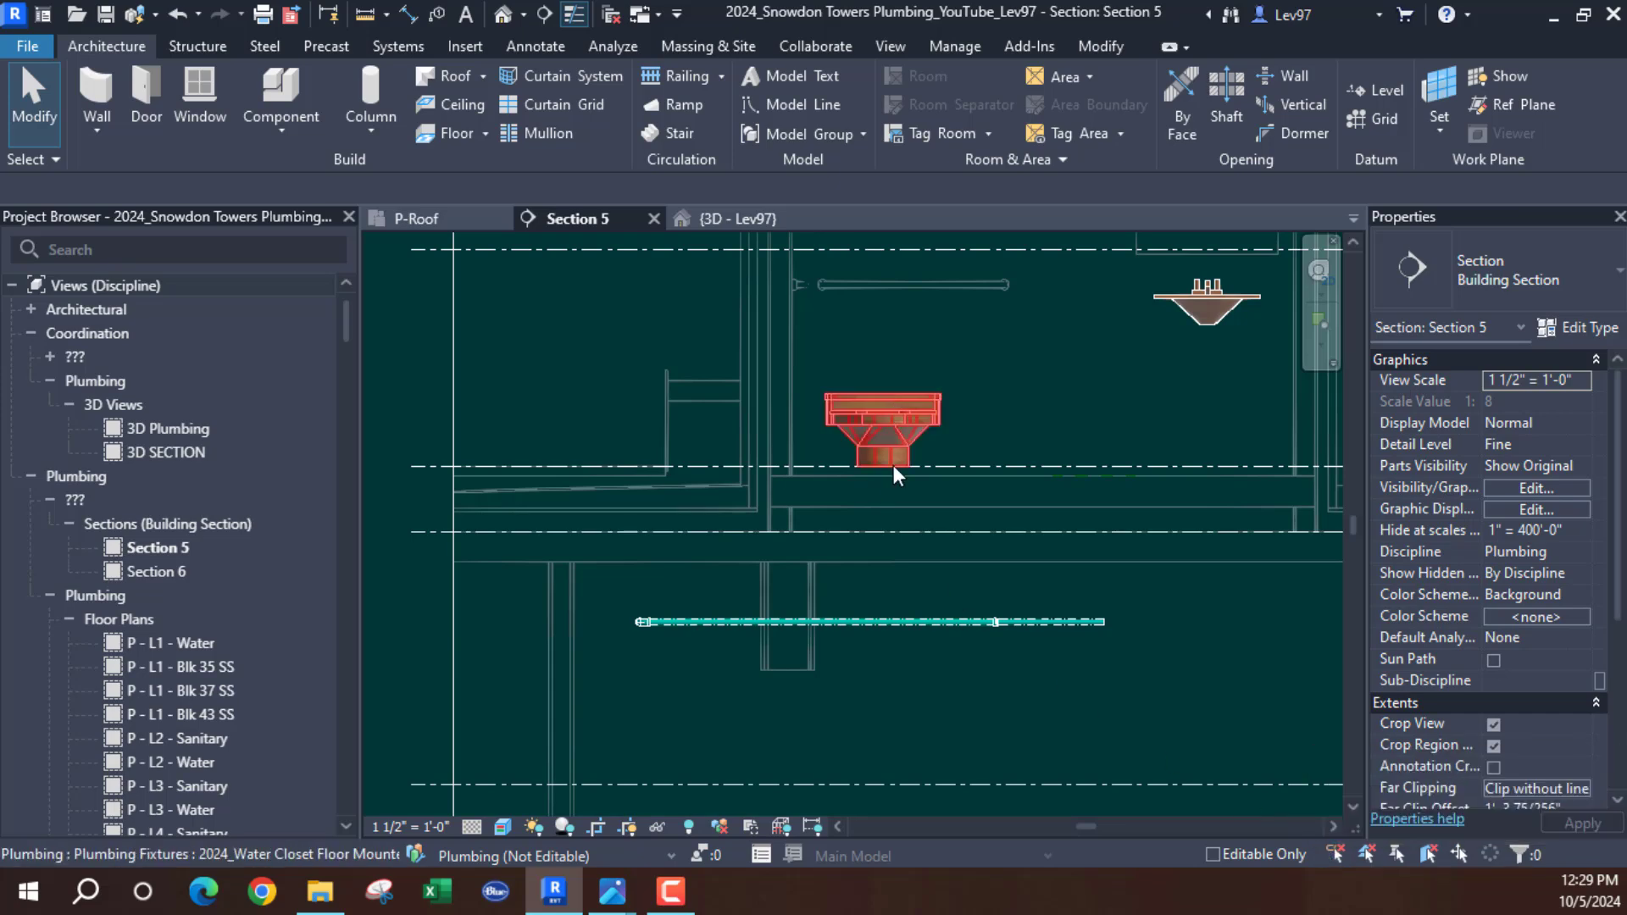
pyautogui.click(716, 466)
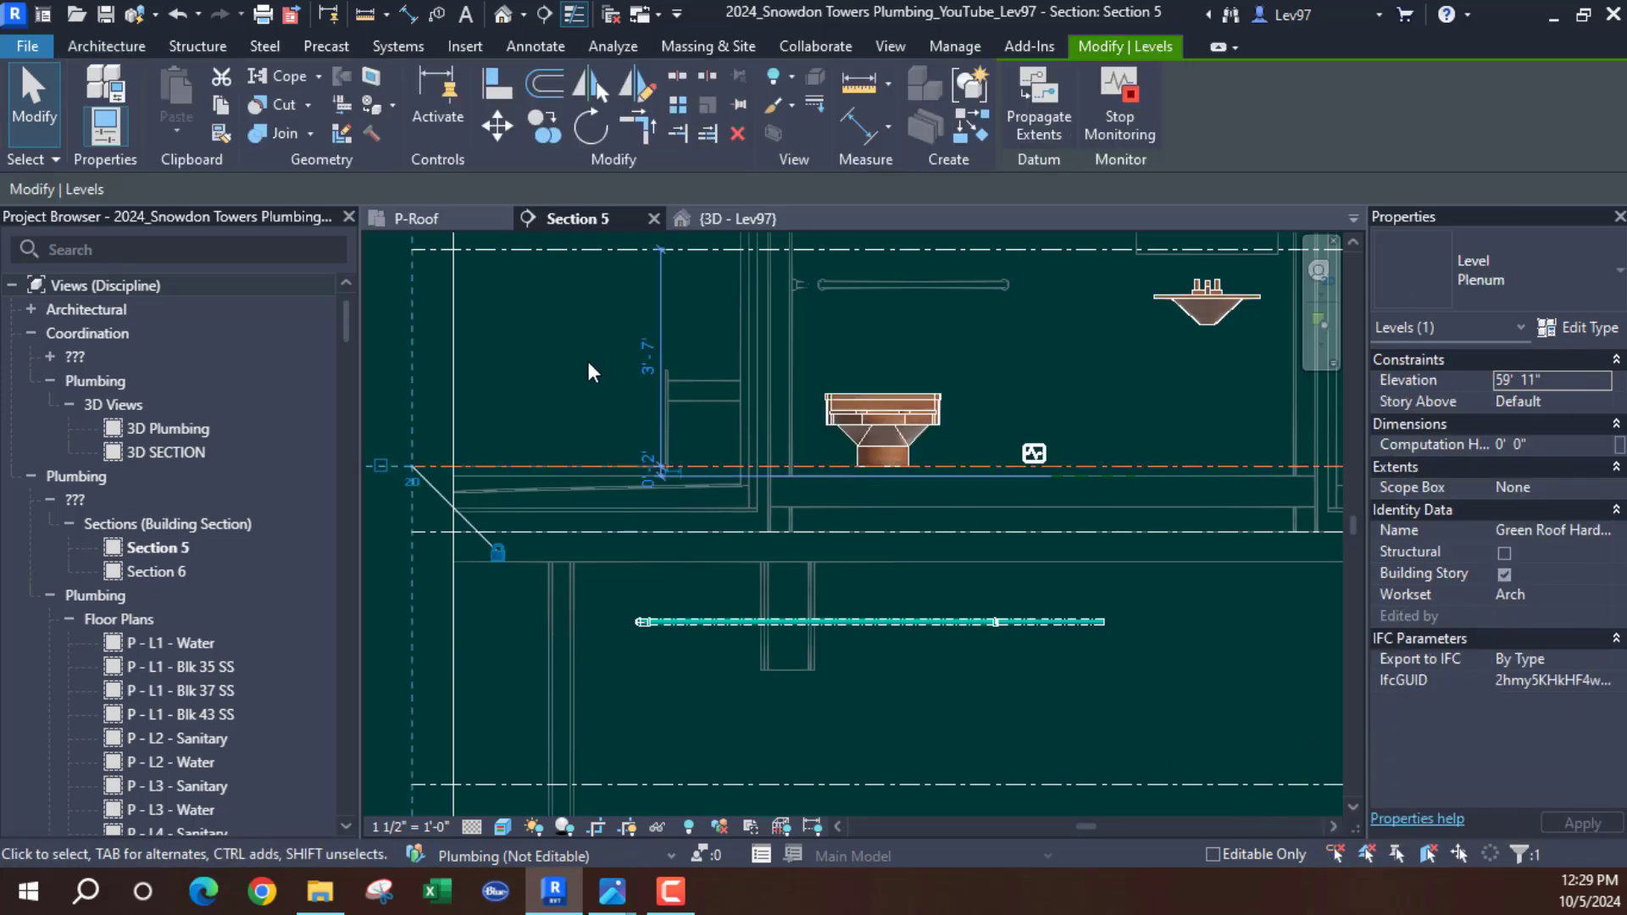
pyautogui.press('Escape')
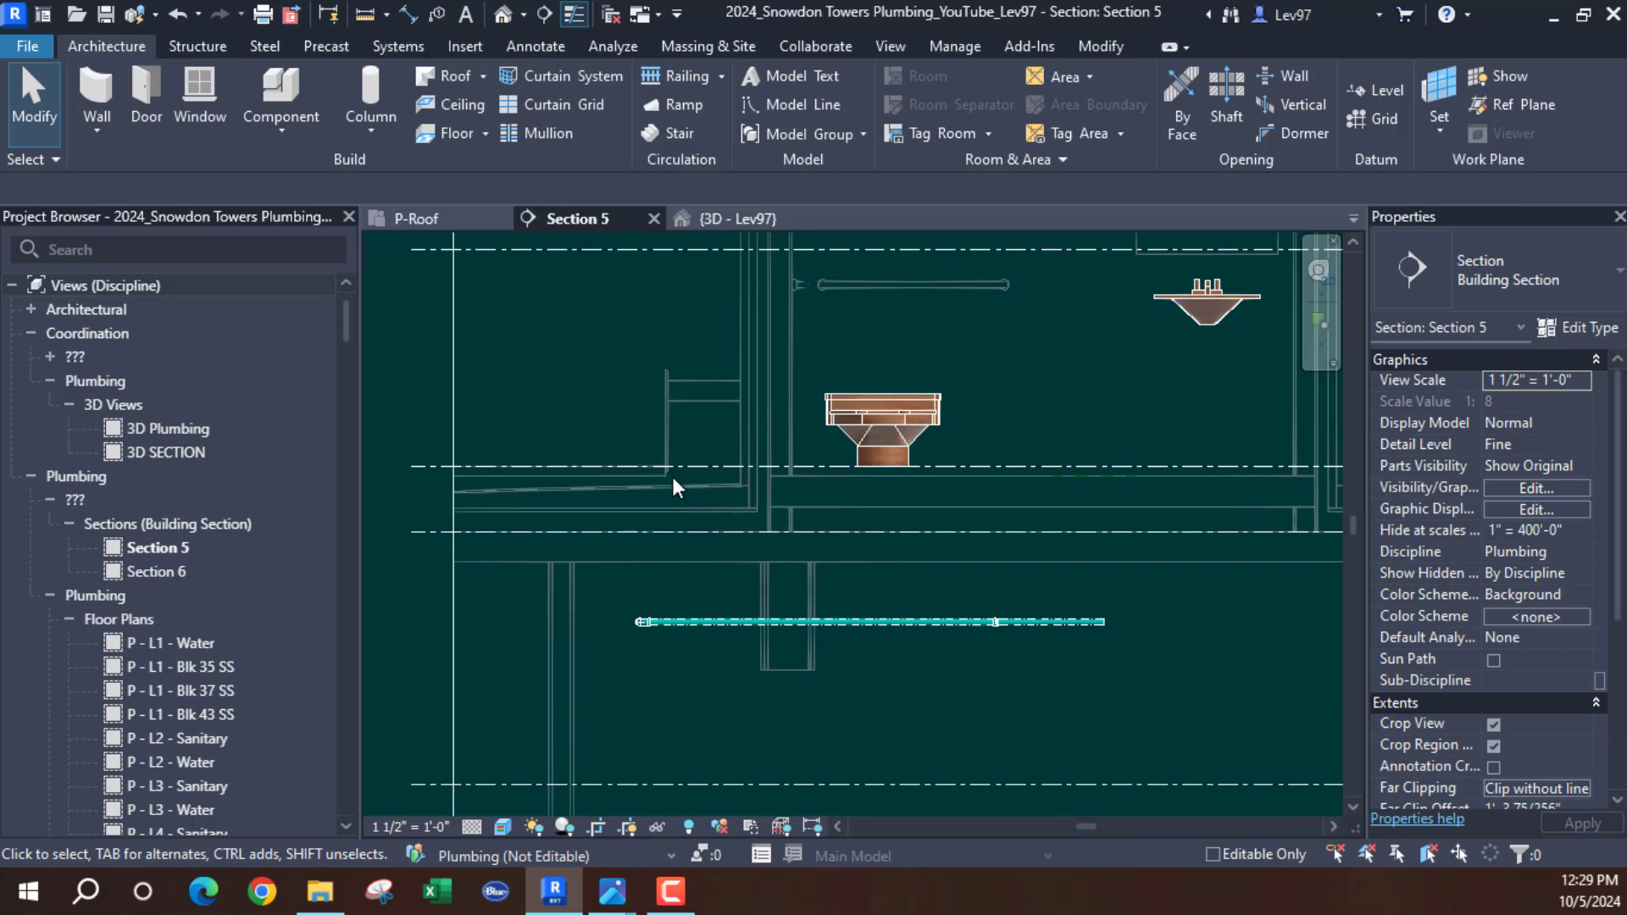
# Delete the 3/4" cold water pipe with its reducer in Section 5 and stretch the remaining 1" pipe to about 5'-10" long
pyautogui.moveTo(899, 602); pyautogui.dragTo(1163, 700)
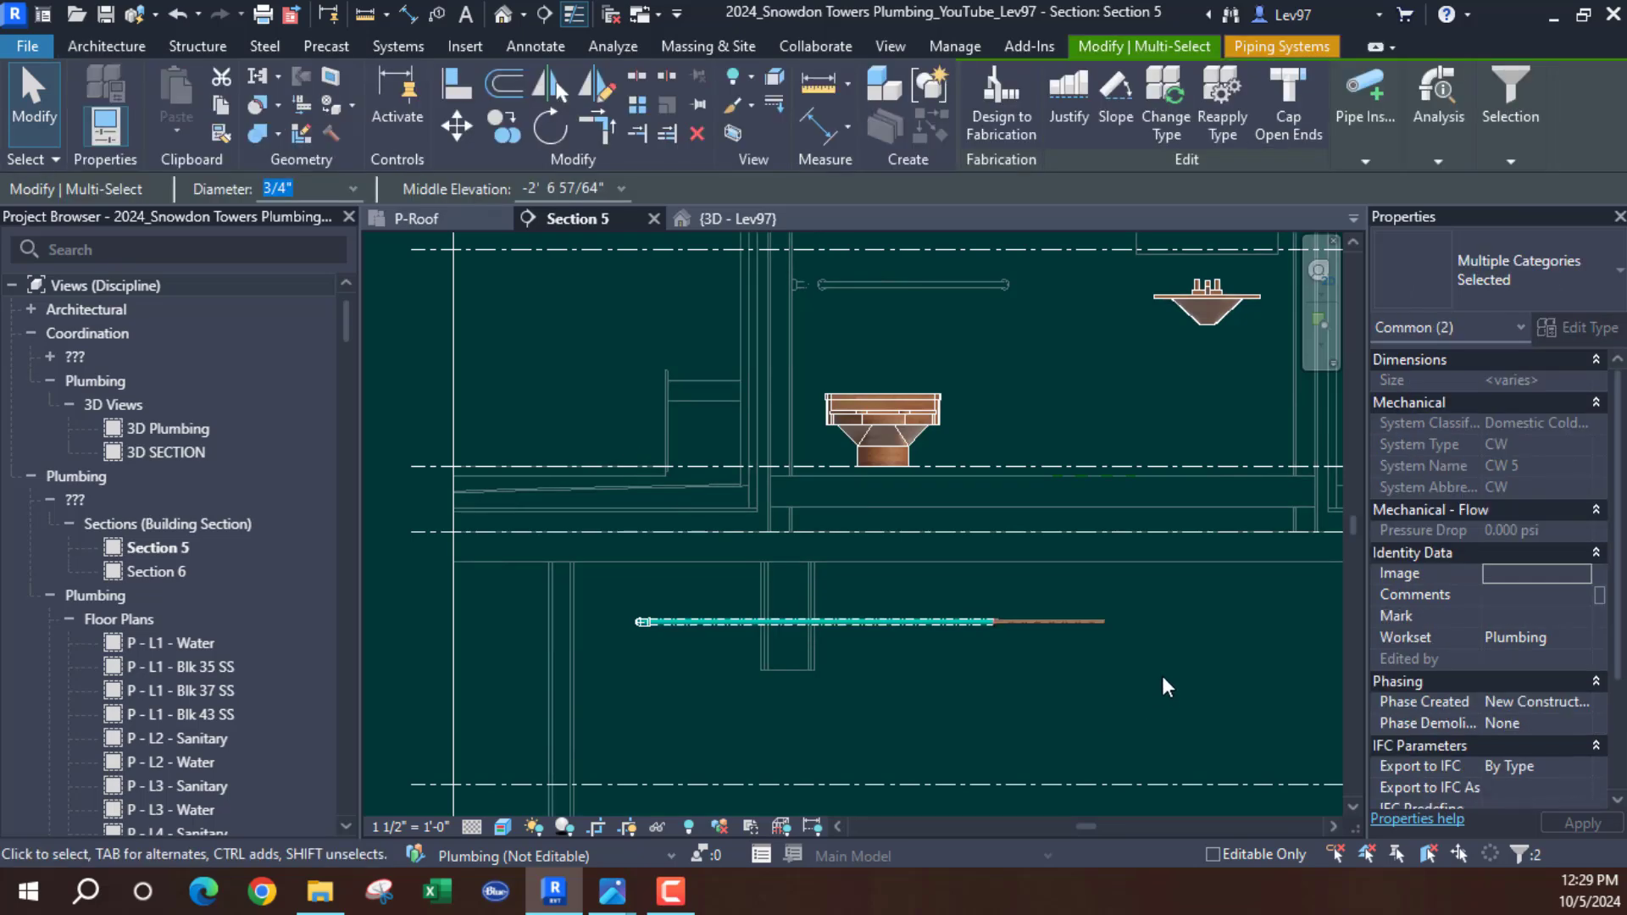
pyautogui.click(1163, 679)
pyautogui.click(933, 621)
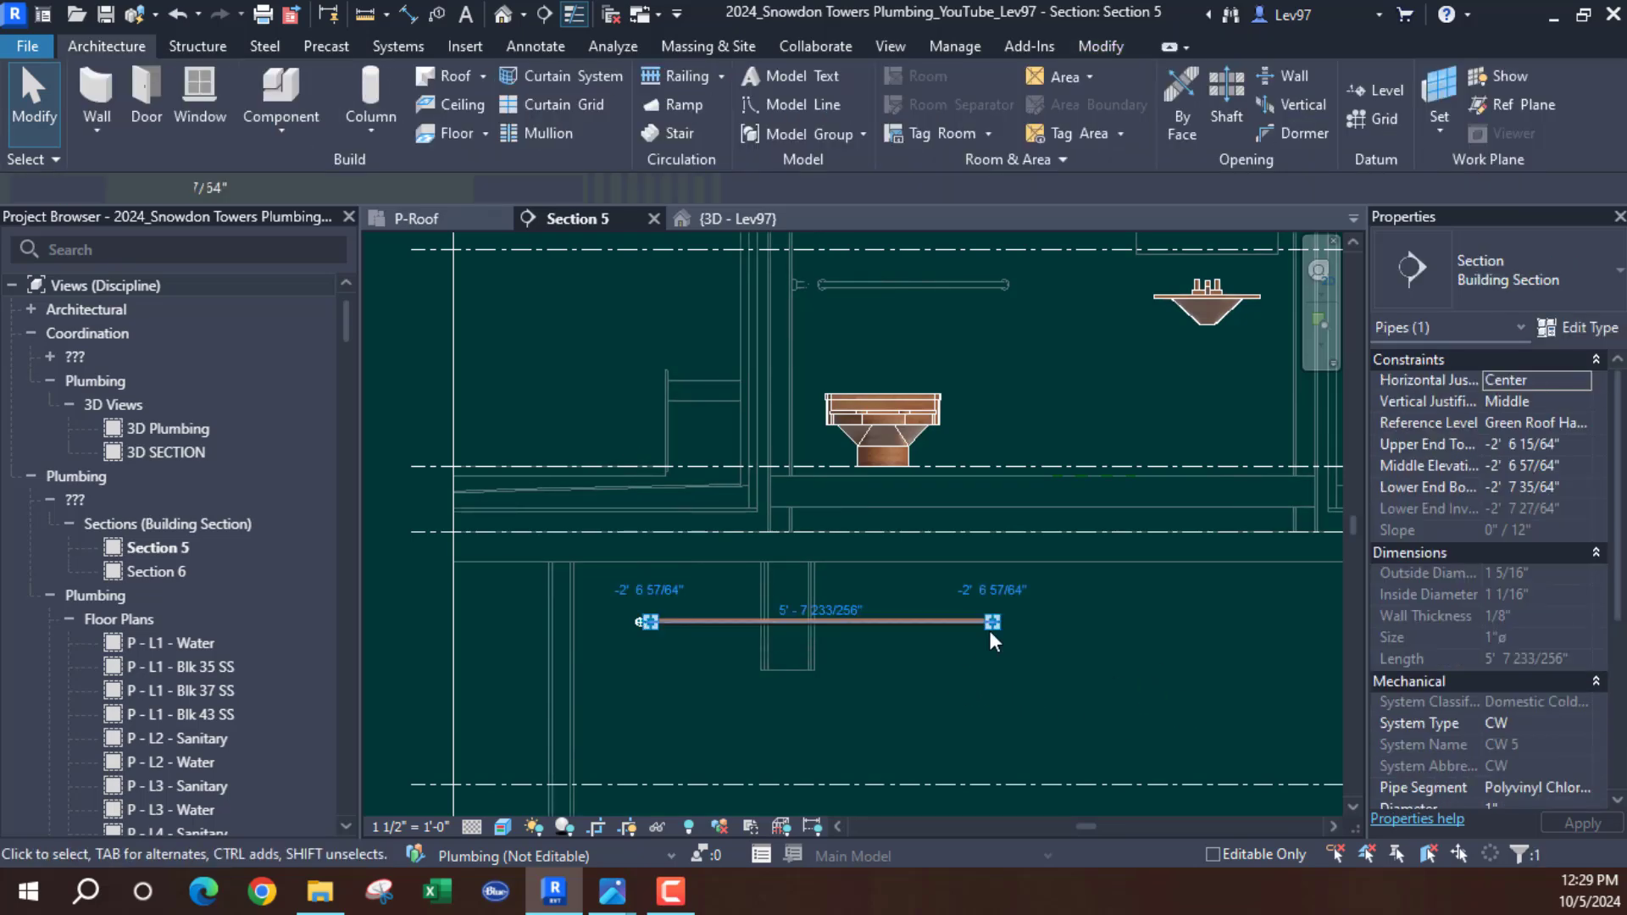
pyautogui.moveTo(990, 622)
pyautogui.mouseDown()
pyautogui.moveTo(982, 679)
pyautogui.moveTo(1004, 622)
pyautogui.mouseUp()
pyautogui.scroll(2, 1005, 619)
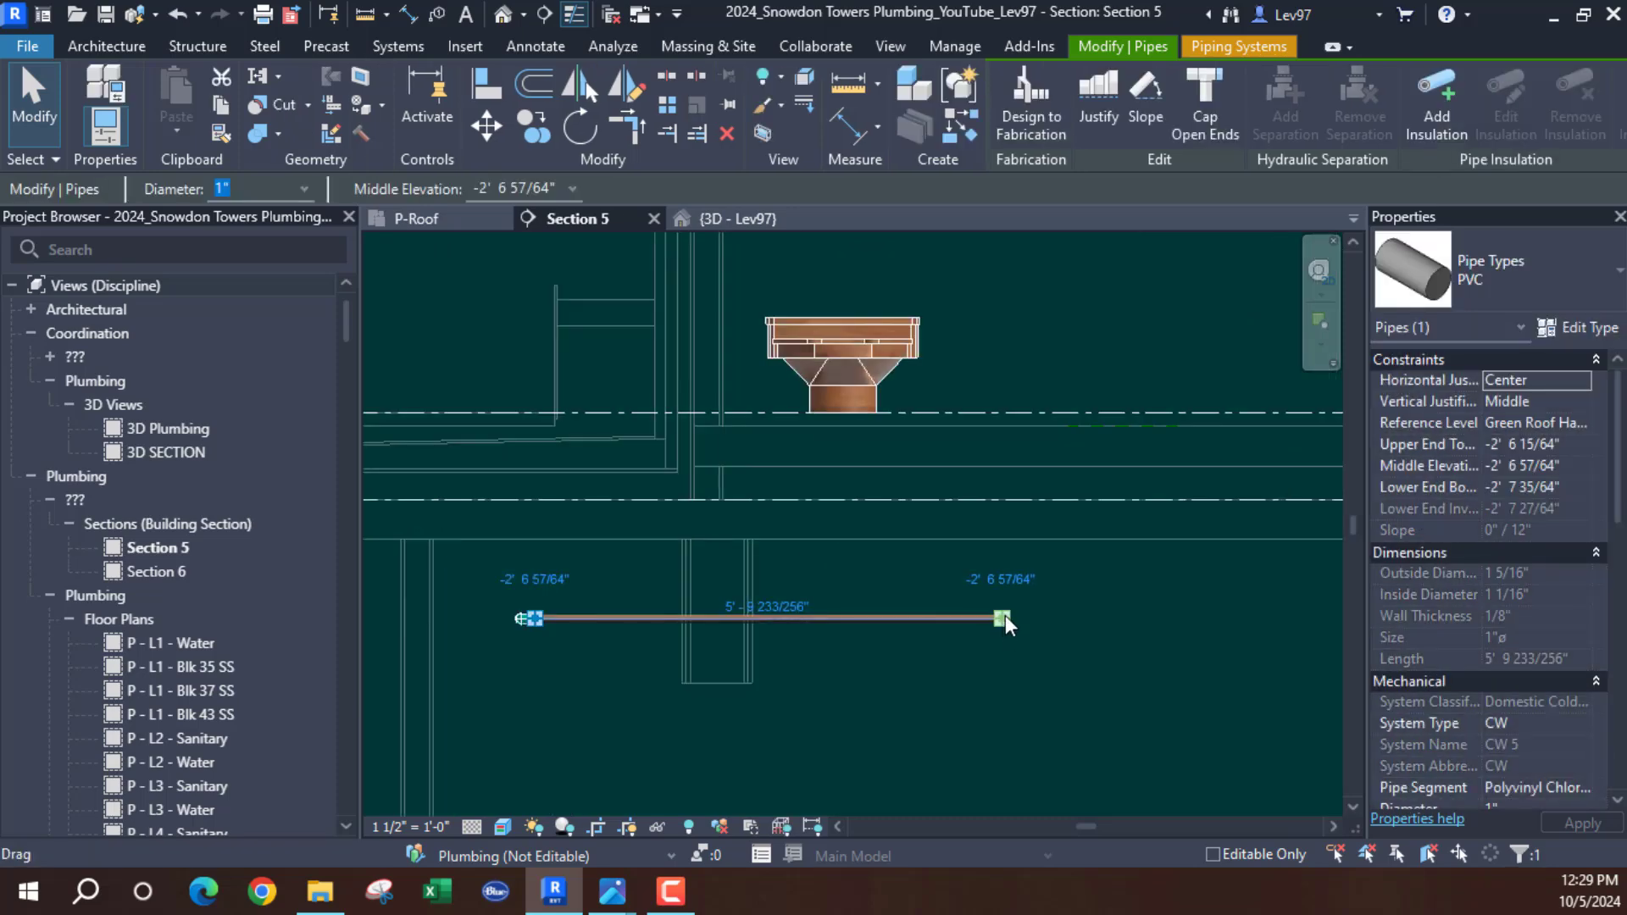
pyautogui.rightClick(1004, 622)
pyautogui.click(1085, 207)
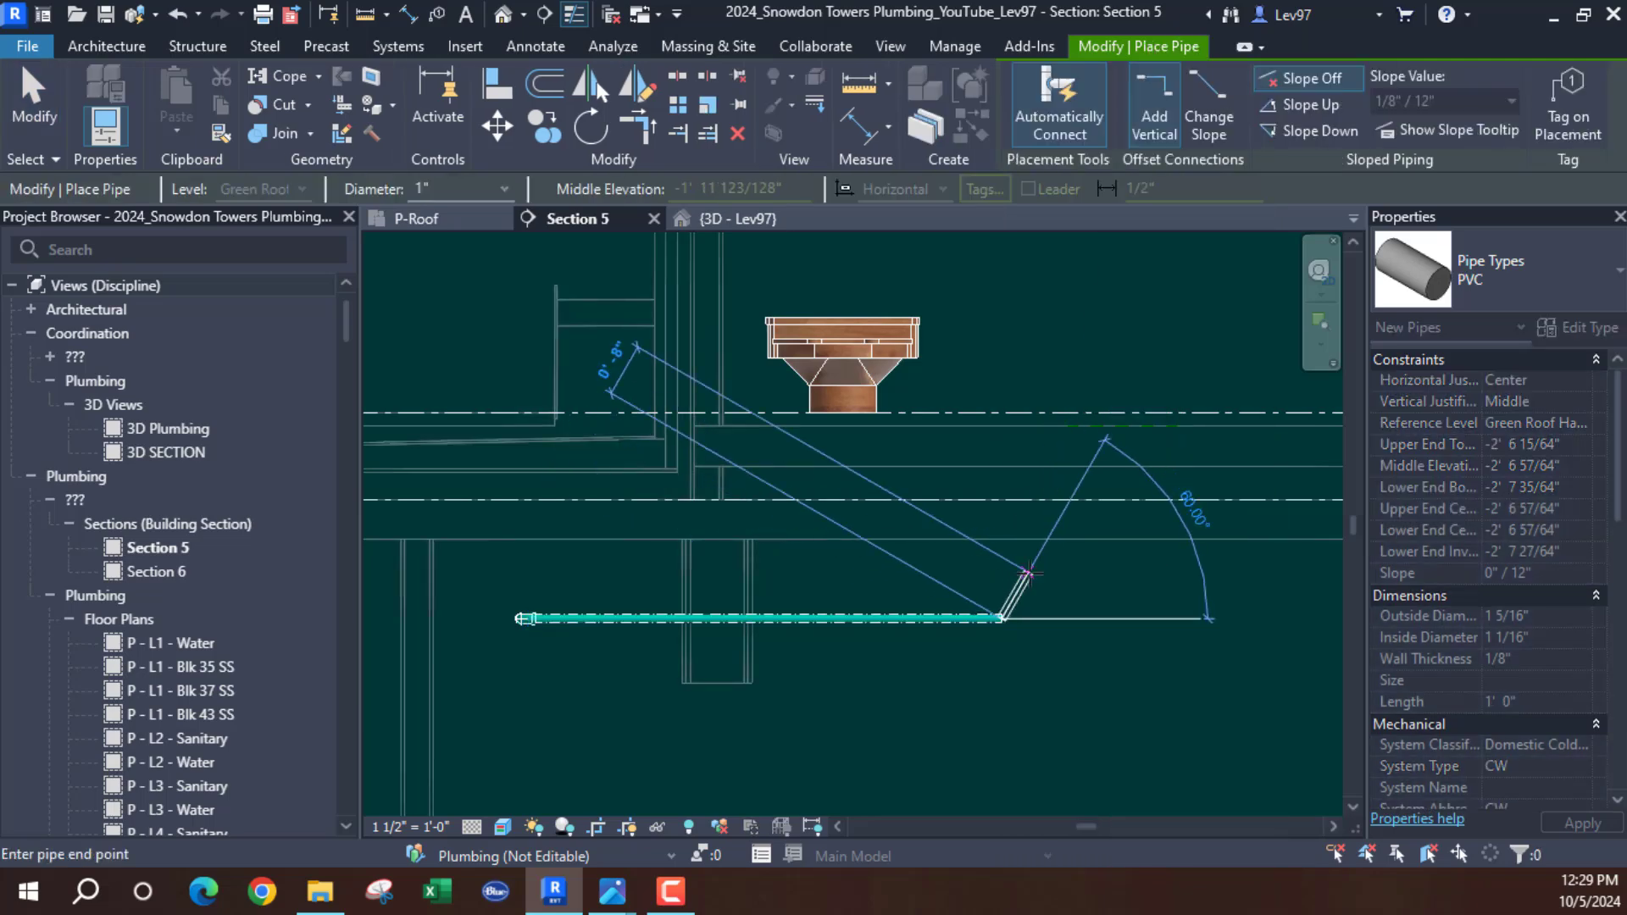
pyautogui.press('Escape')
pyautogui.press('Escape')
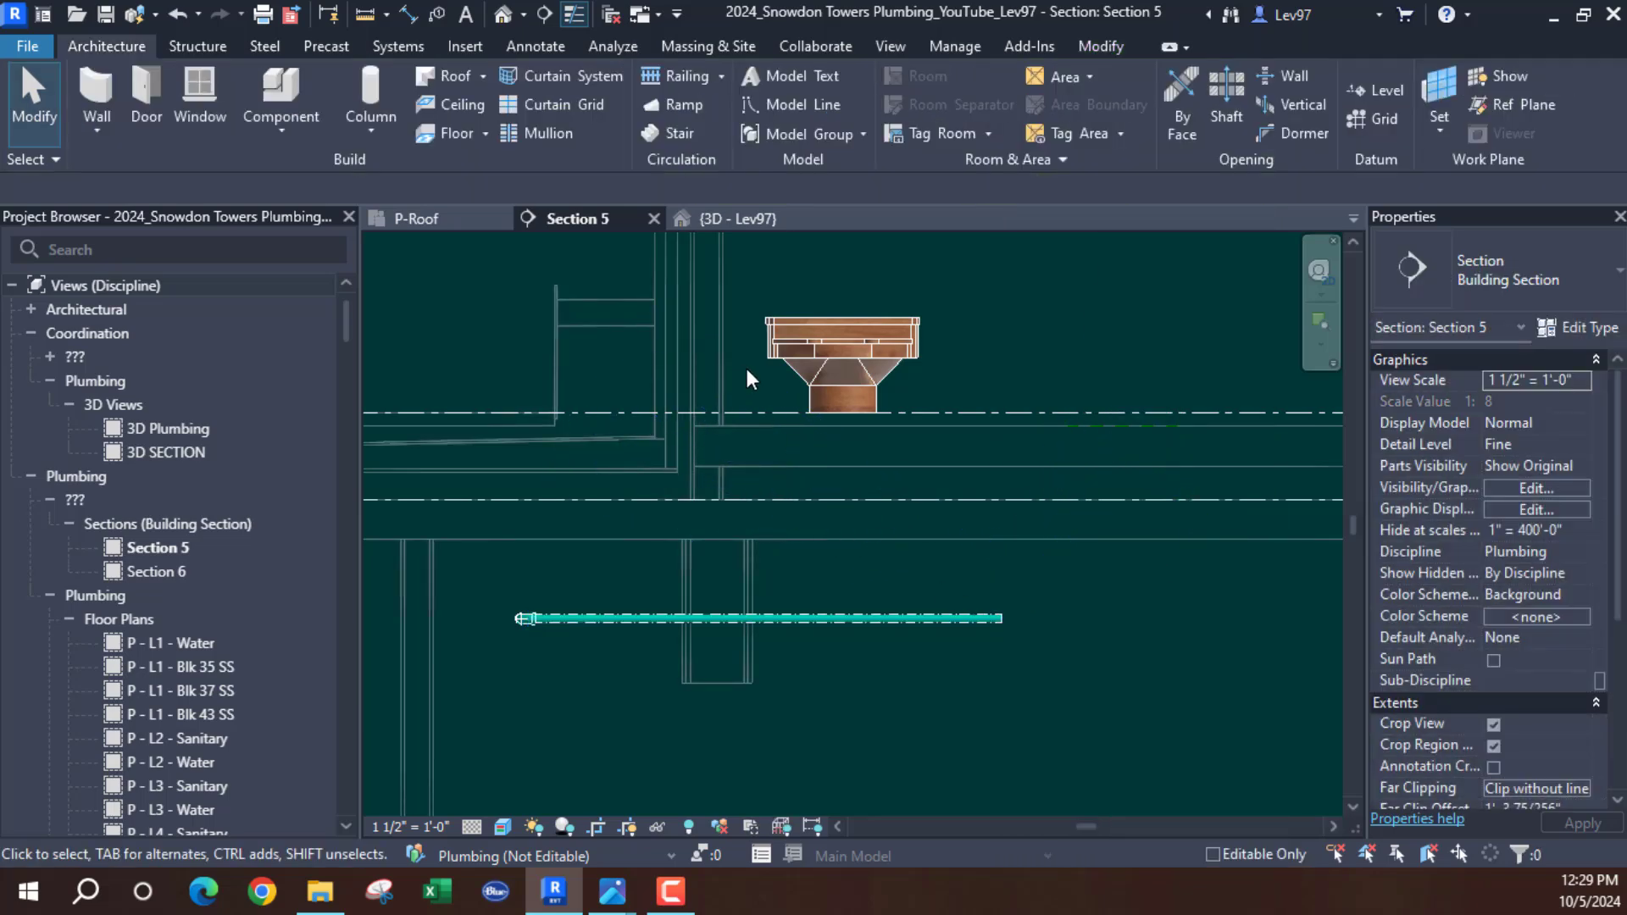
# Check the P-Roof plan, then shorten the 1" cold water pipe in Section 5 to about 3'-3", ending just past the steel beam
pyautogui.moveTo(747, 371); pyautogui.dragTo(816, 419, button='middle')
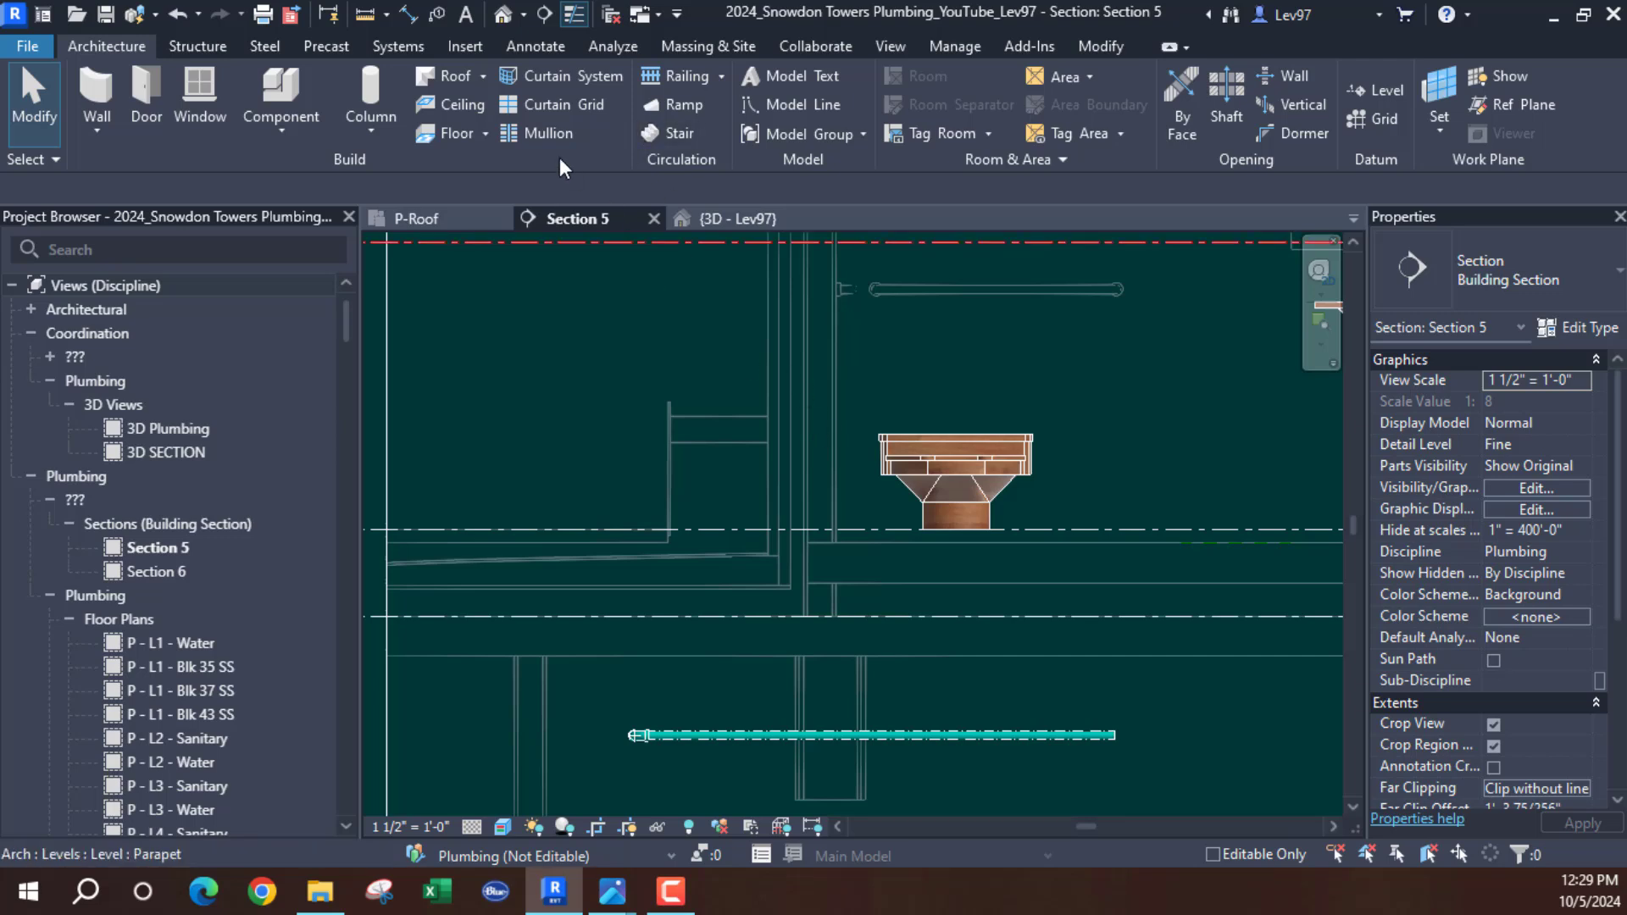
pyautogui.click(428, 218)
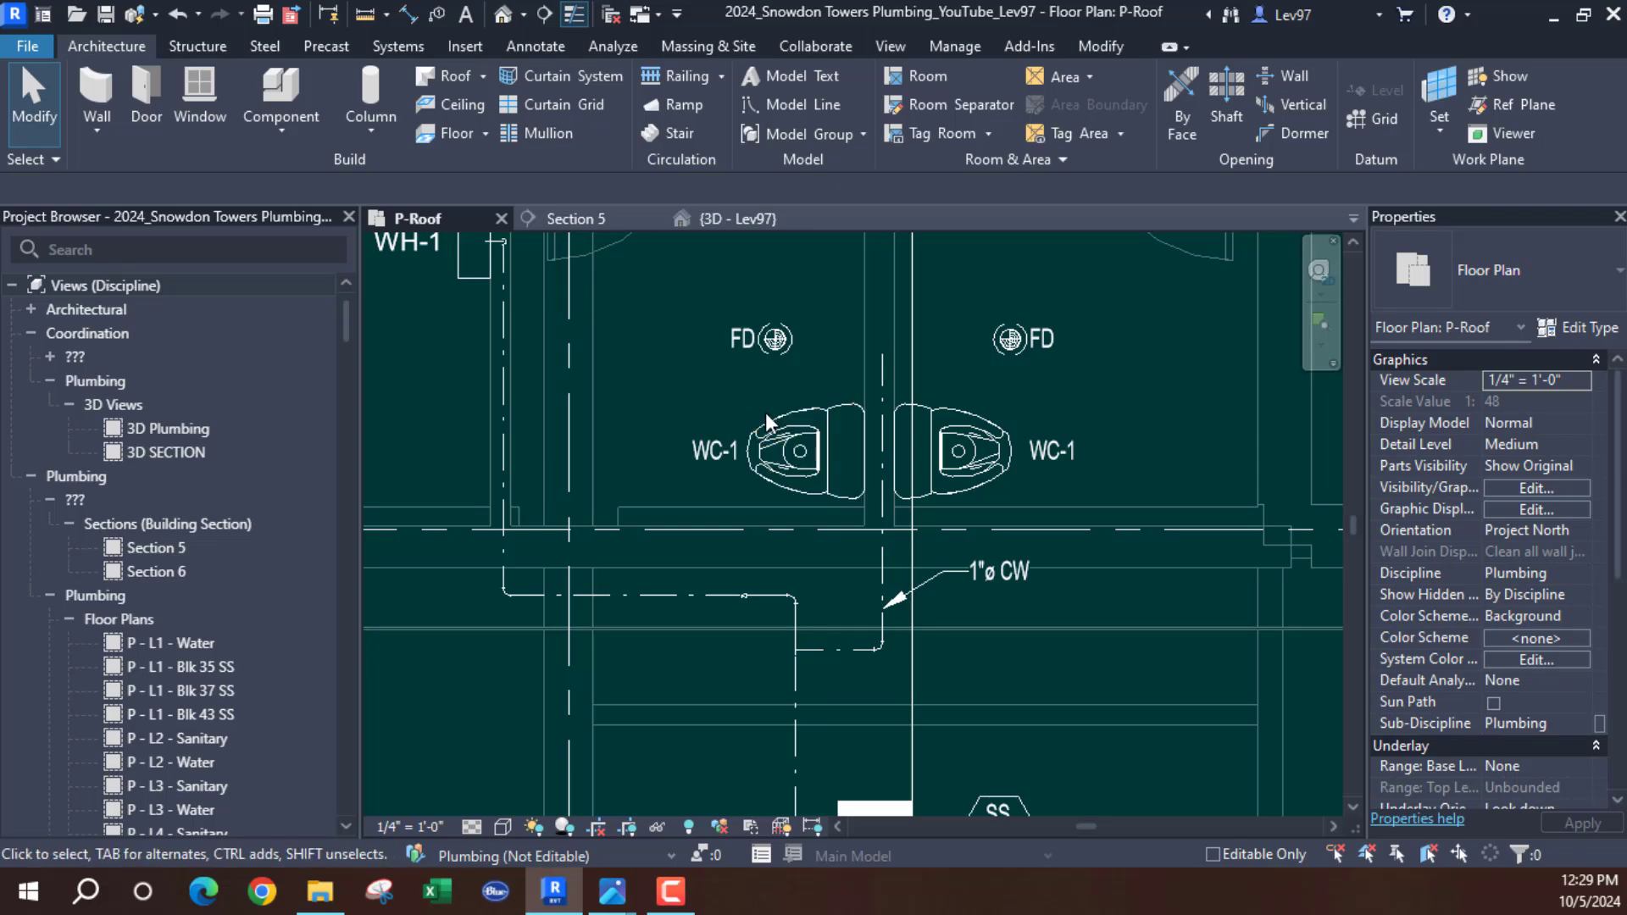
pyautogui.click(580, 219)
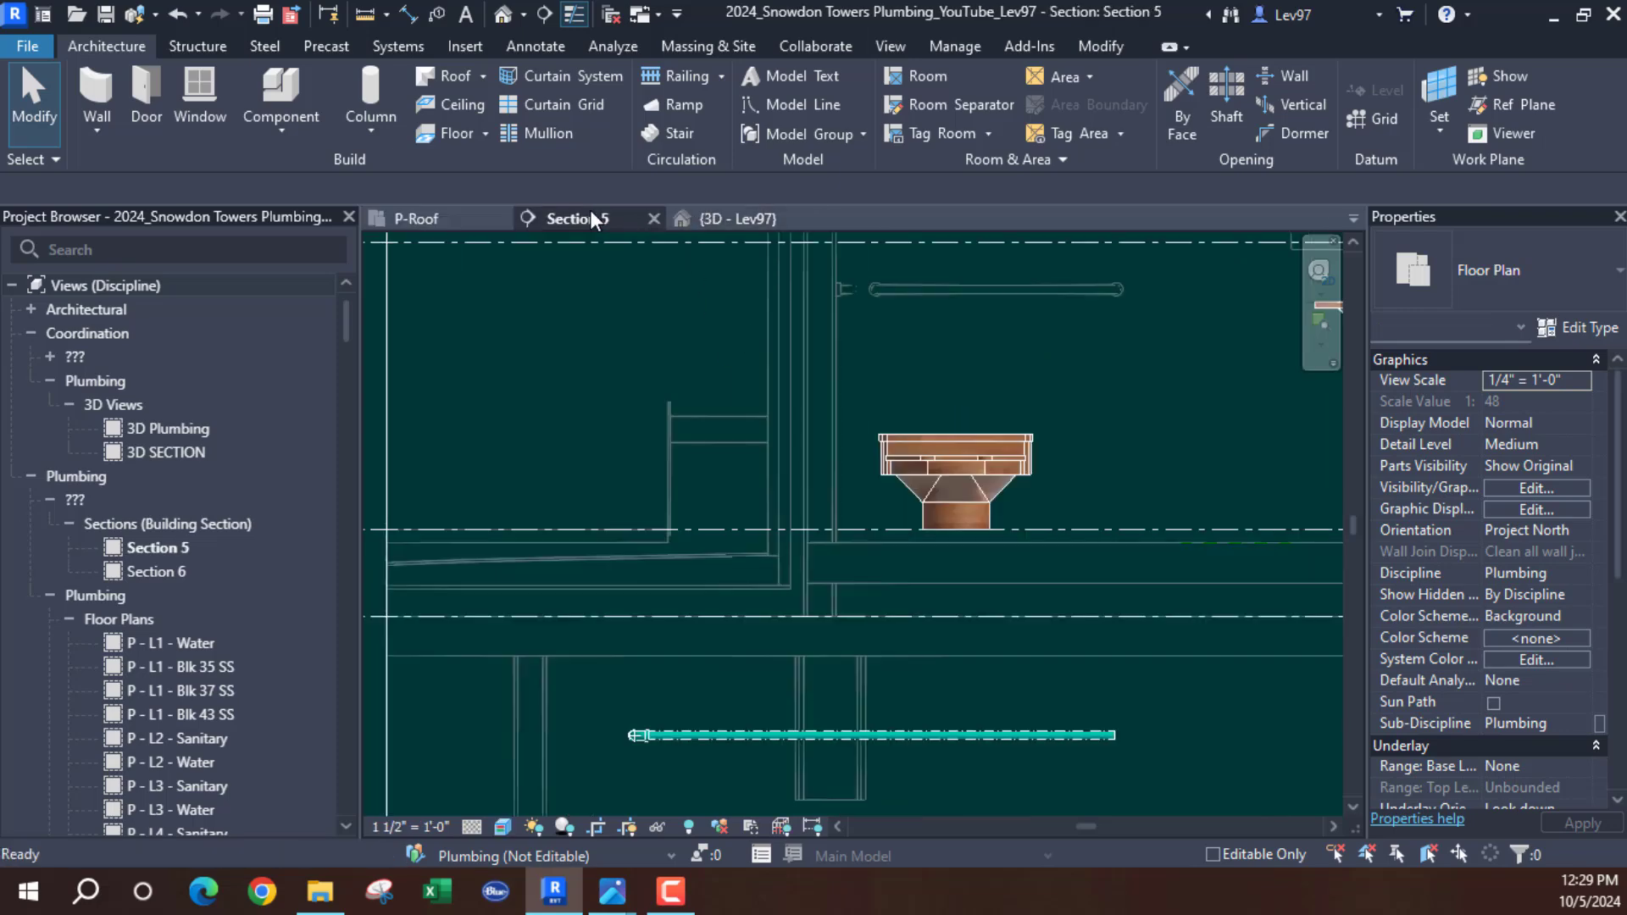
pyautogui.moveTo(847, 394); pyautogui.dragTo(722, 227, button='middle')
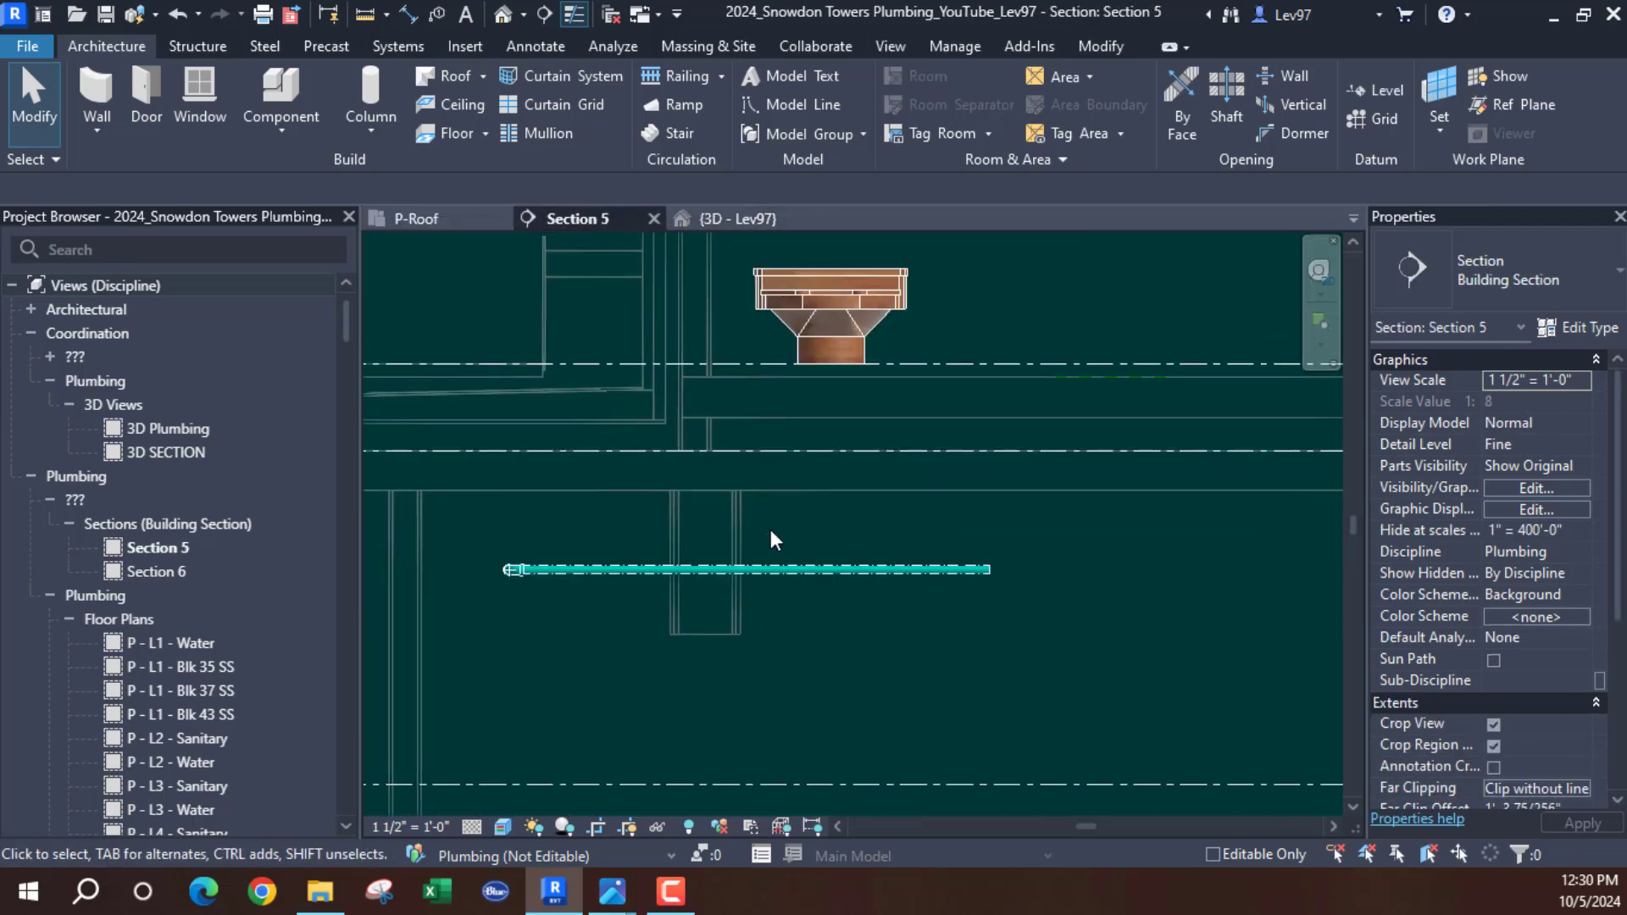
pyautogui.click(812, 570)
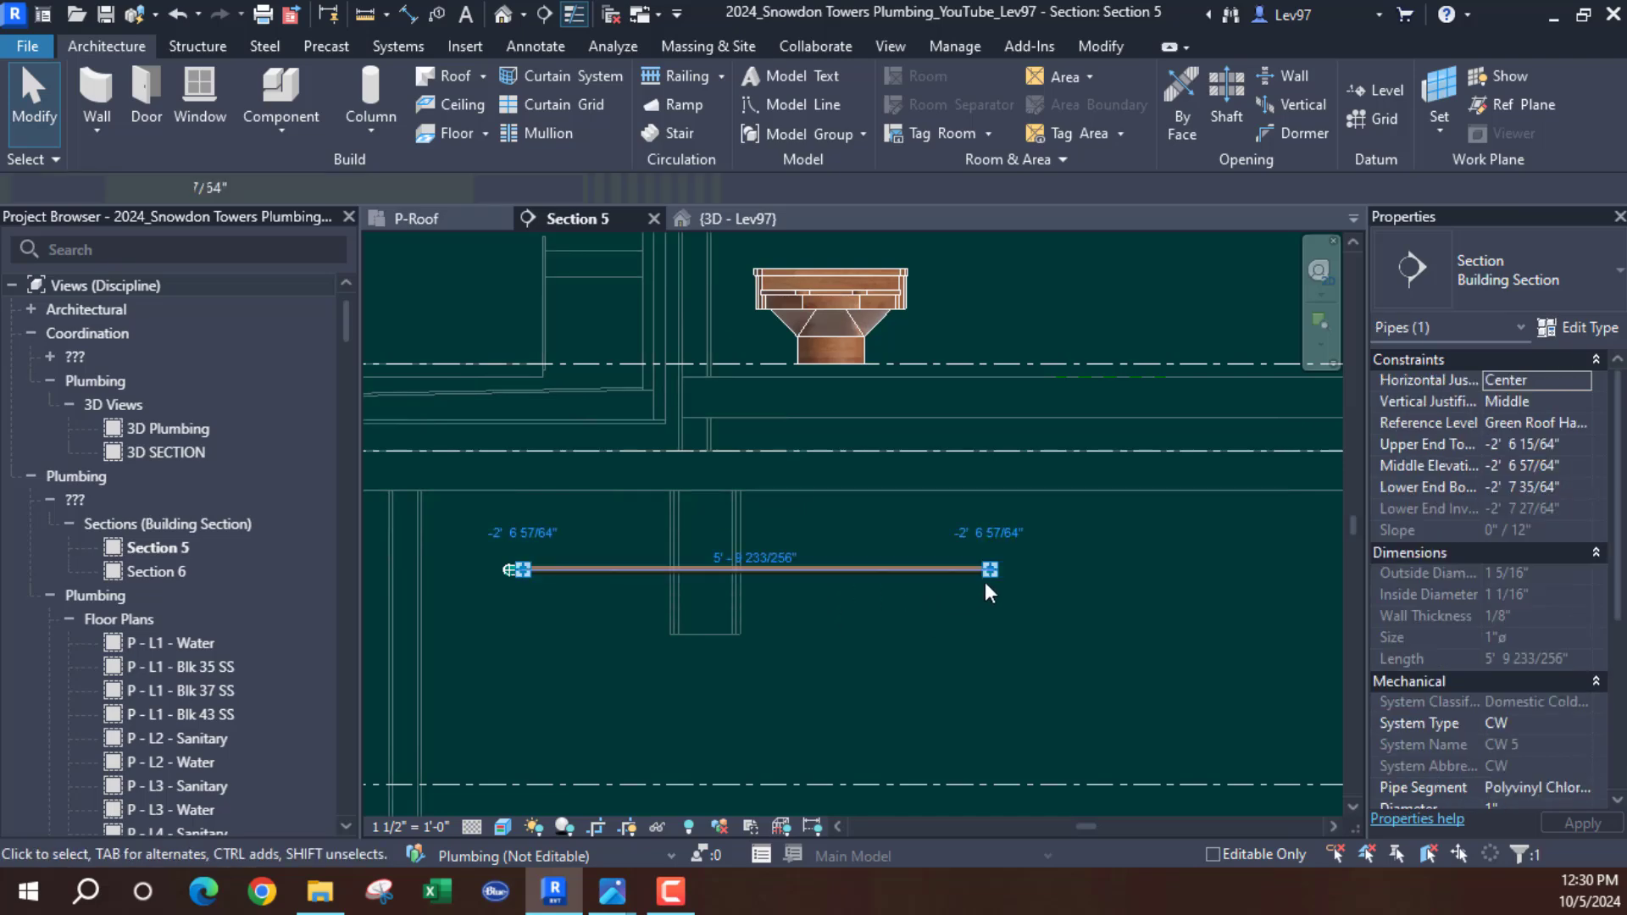
pyautogui.moveTo(986, 570); pyautogui.dragTo(783, 570)
pyautogui.rightClick(784, 570)
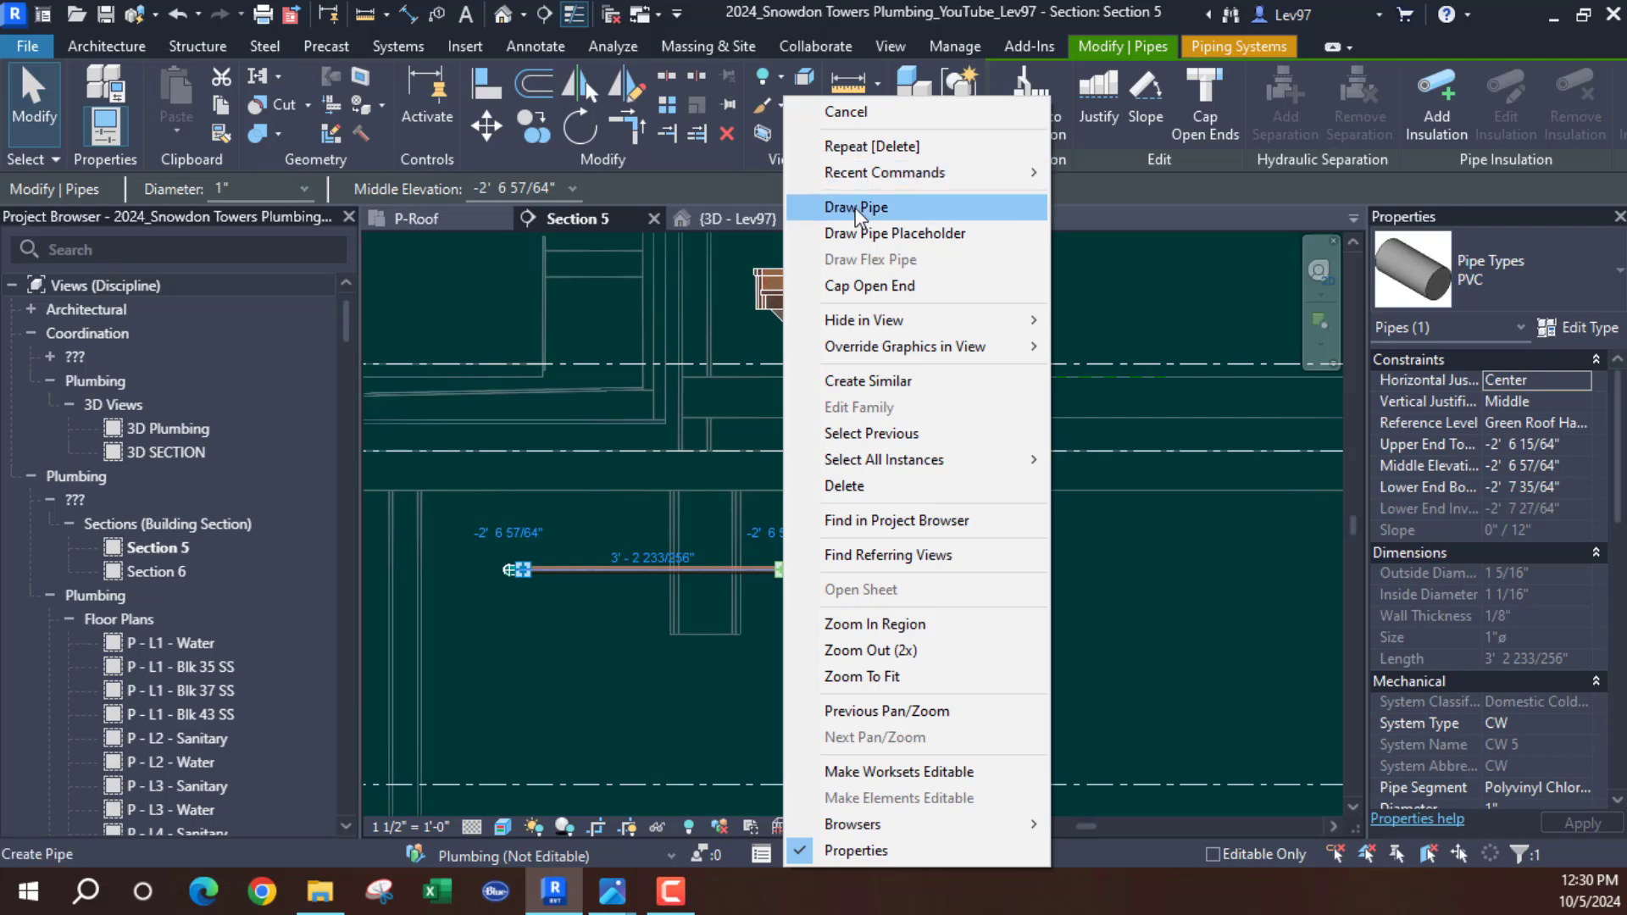
pyautogui.click(862, 208)
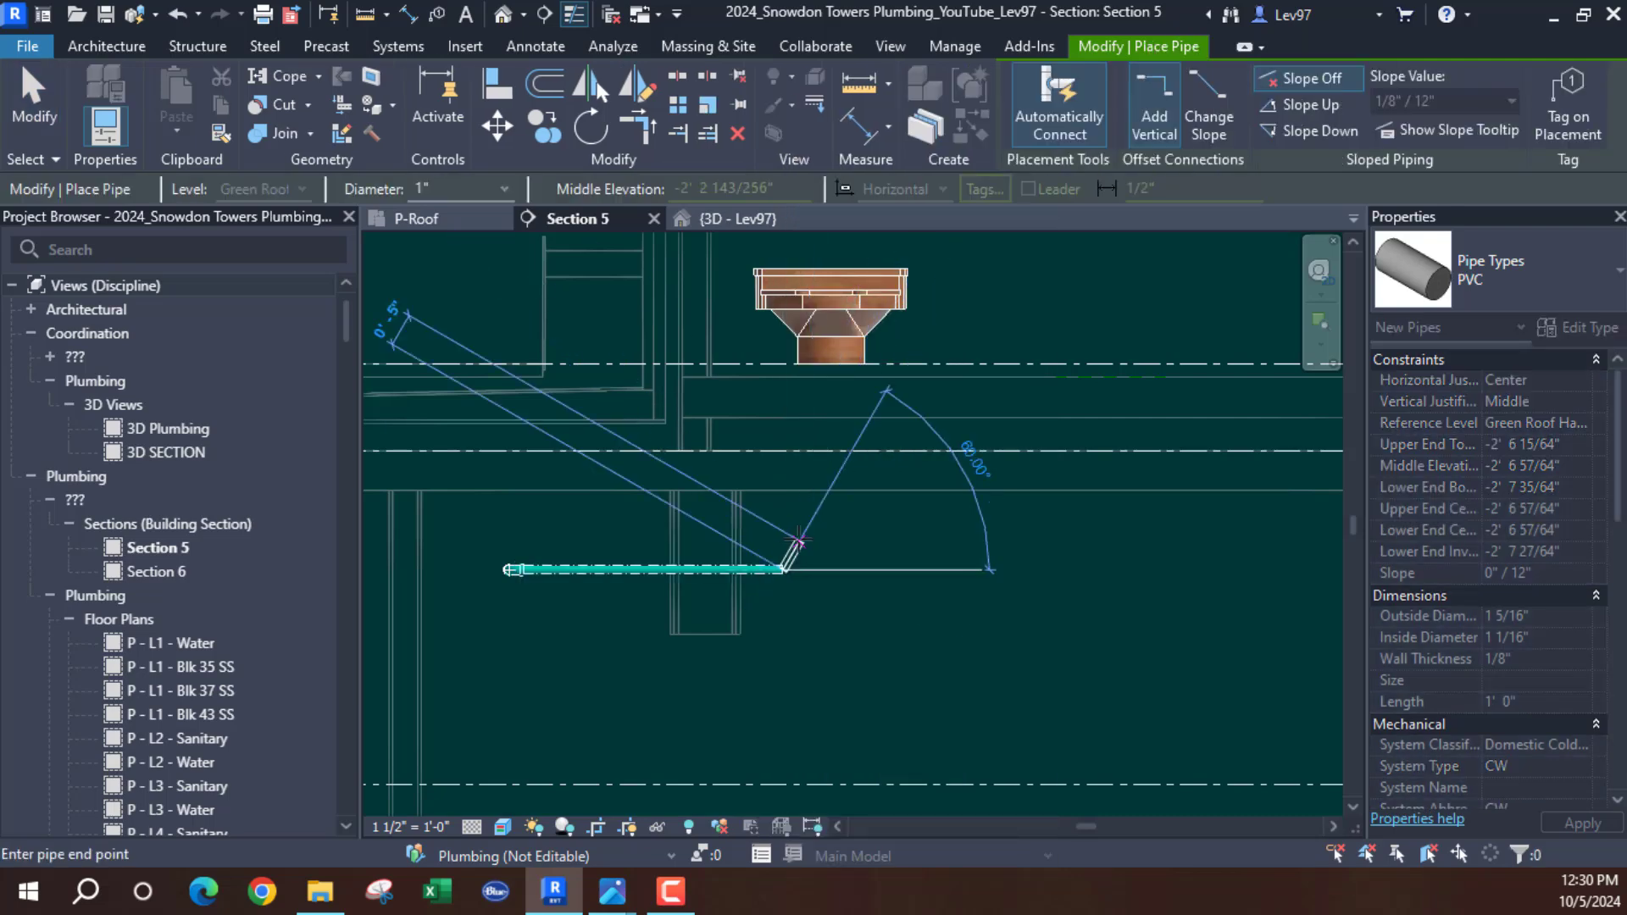
pyautogui.moveTo(802, 512); pyautogui.dragTo(909, 605, button='middle')
pyautogui.scroll(-1, 587, 576)
pyautogui.press('Escape')
pyautogui.press('Escape')
# Allow linked elements to be selected again and inspect the properties of the finish floor below WC-1
pyautogui.scroll(1, 1010, 630)
pyautogui.moveTo(1009, 631); pyautogui.dragTo(927, 590, button='middle')
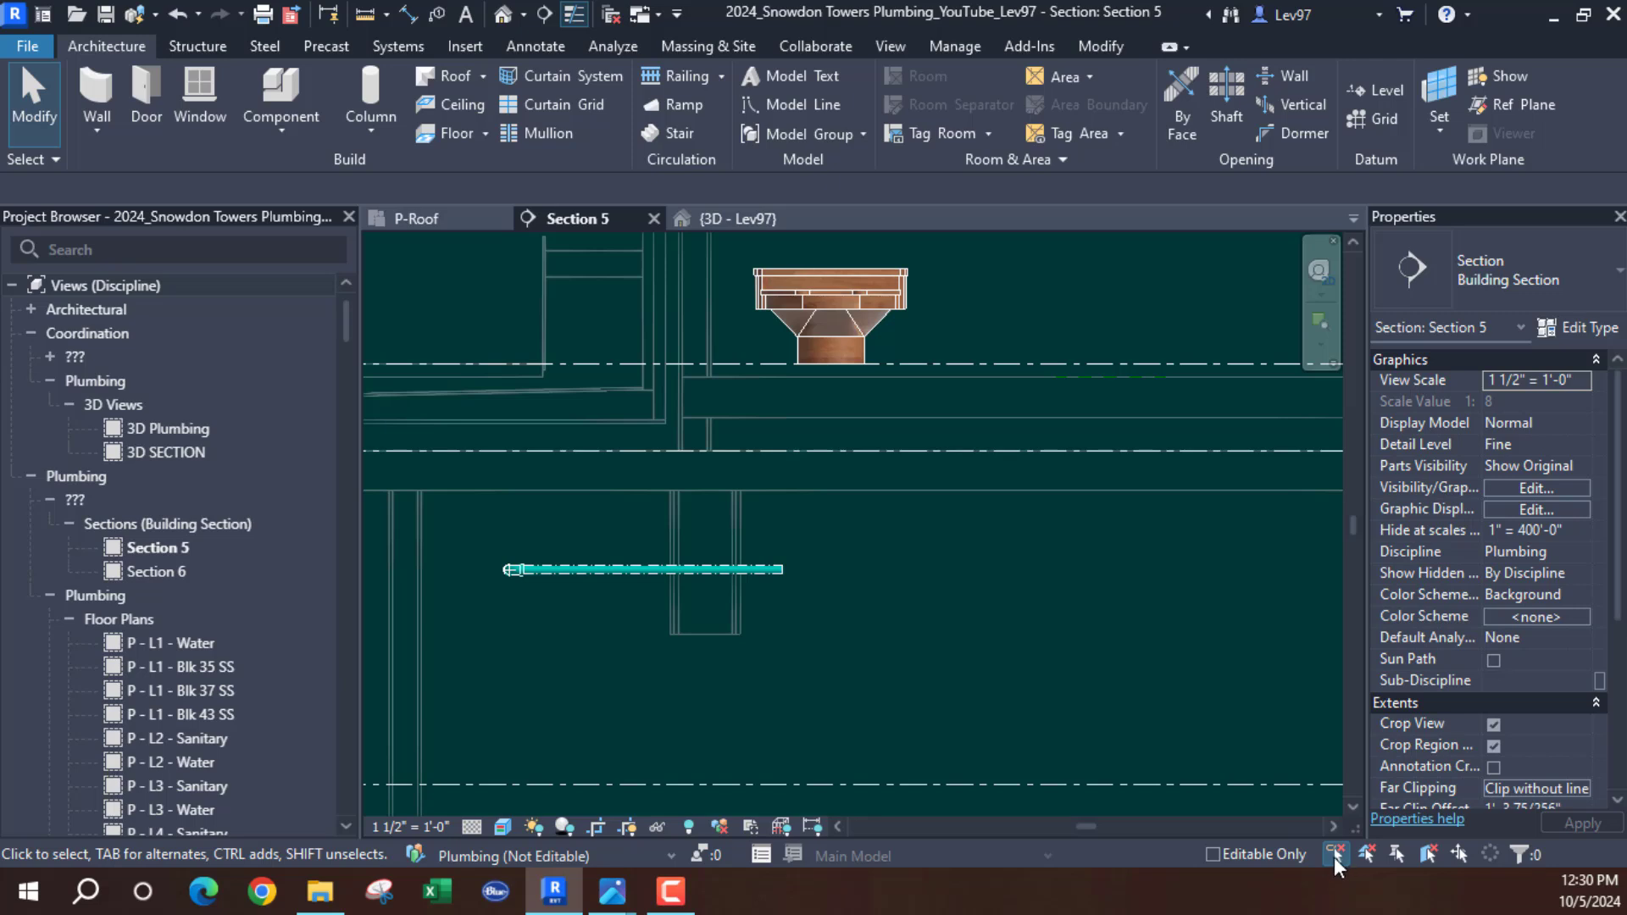
pyautogui.click(845, 425)
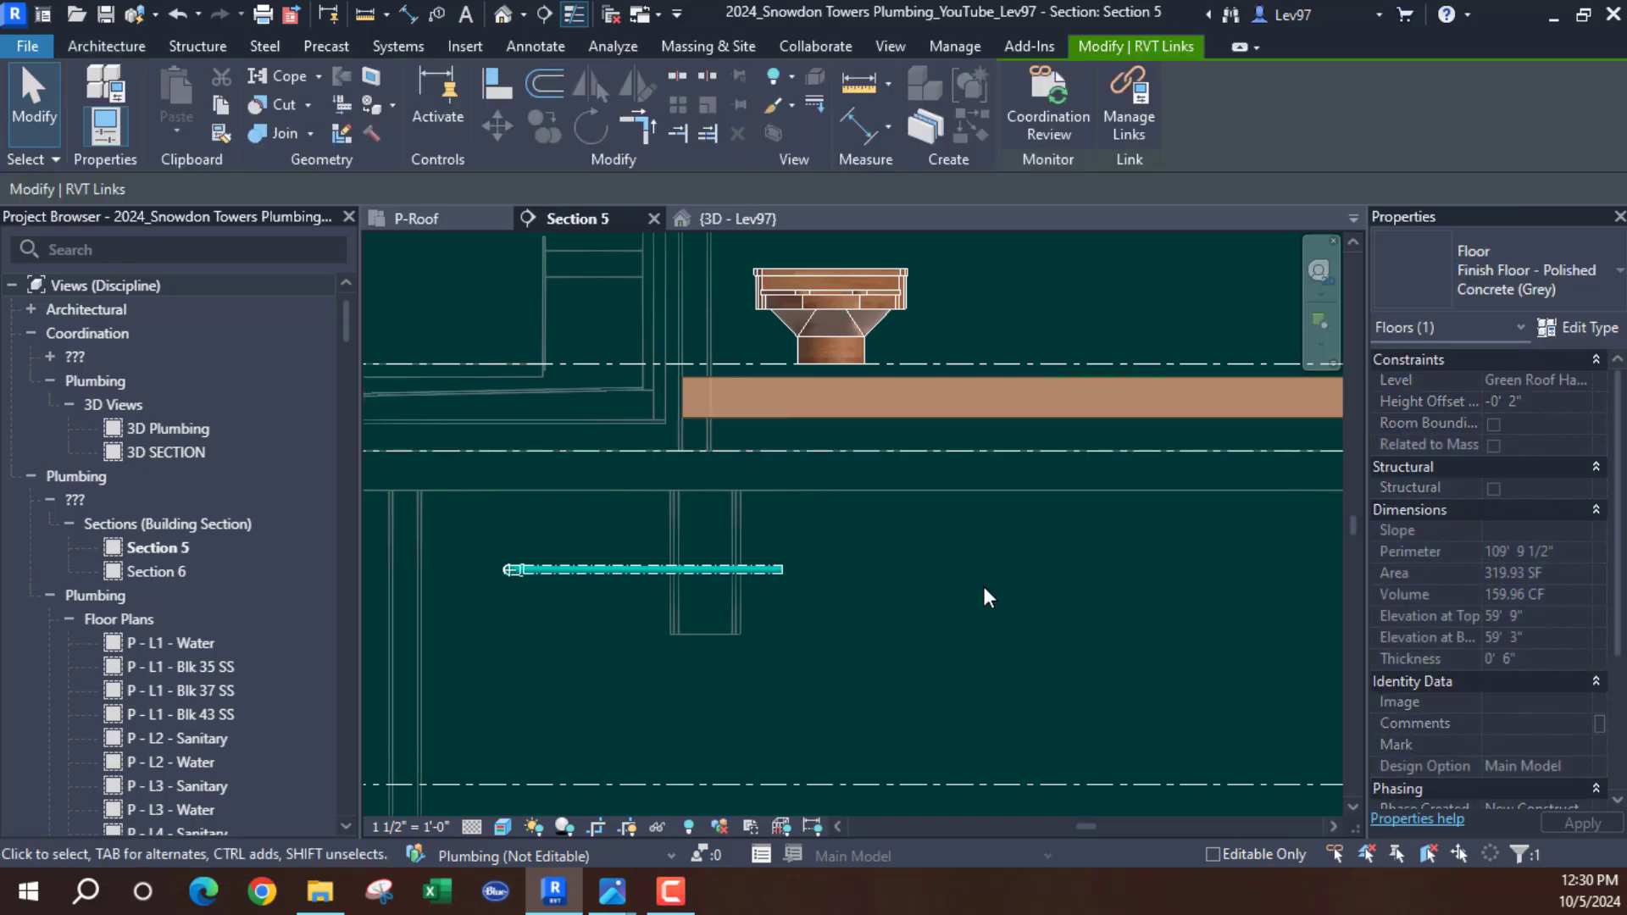
# Draw a 1" PVC pipe from the open end straight up to elevation -0' 10 57/64", then horizontally beneath the finish floor past WC-1
pyautogui.click(774, 568)
pyautogui.rightClick(782, 573)
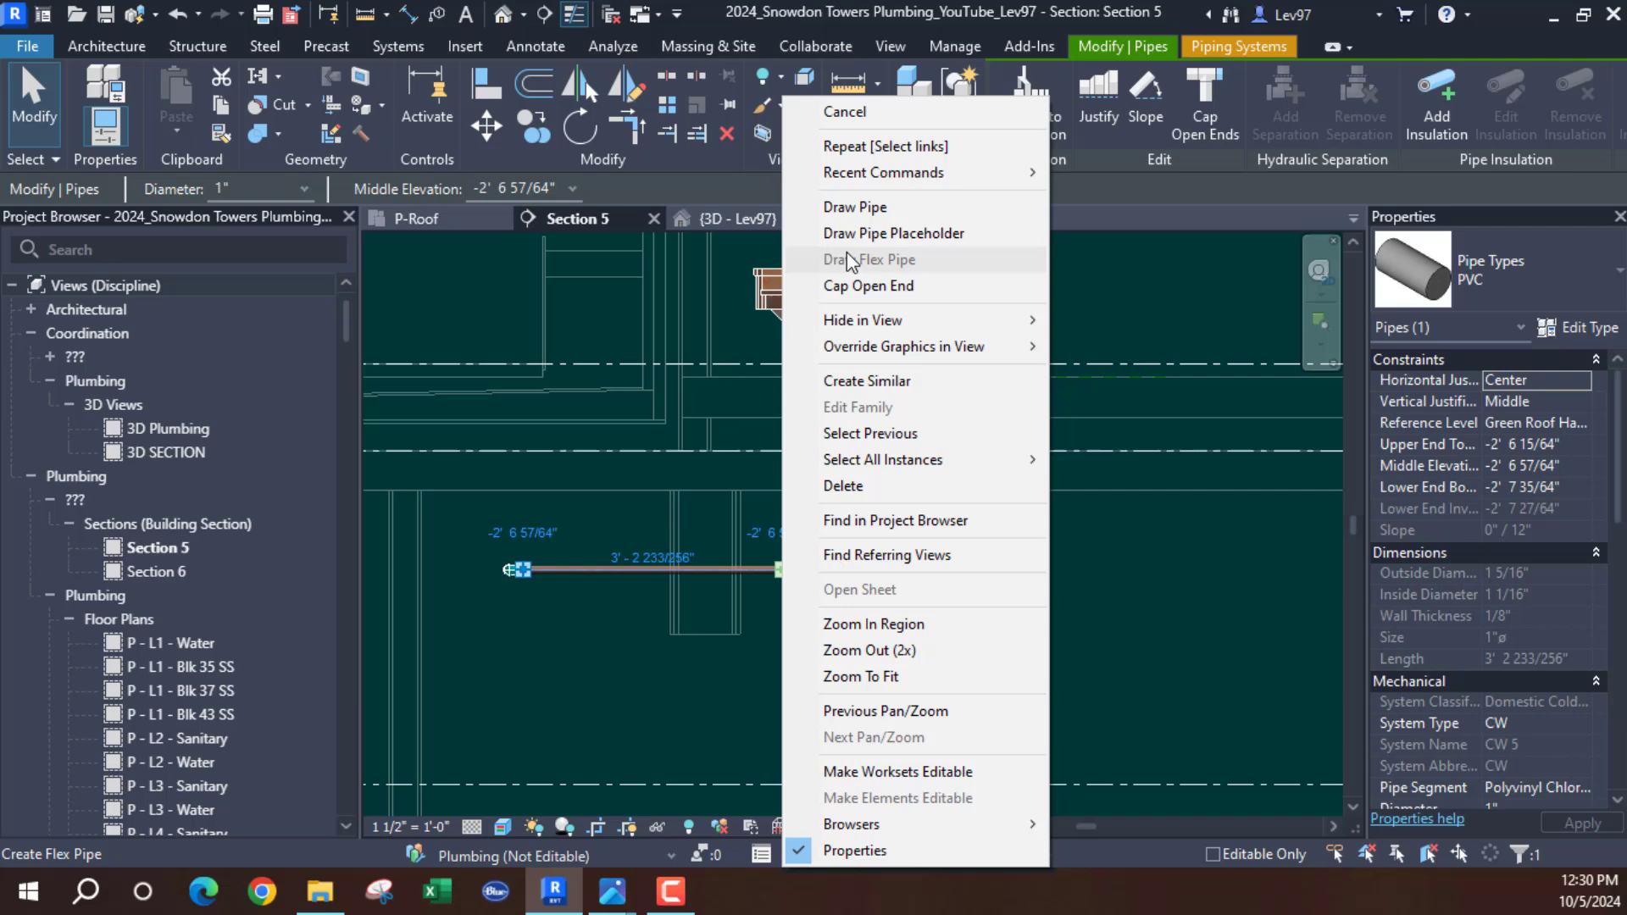
pyautogui.click(857, 206)
pyautogui.click(782, 570)
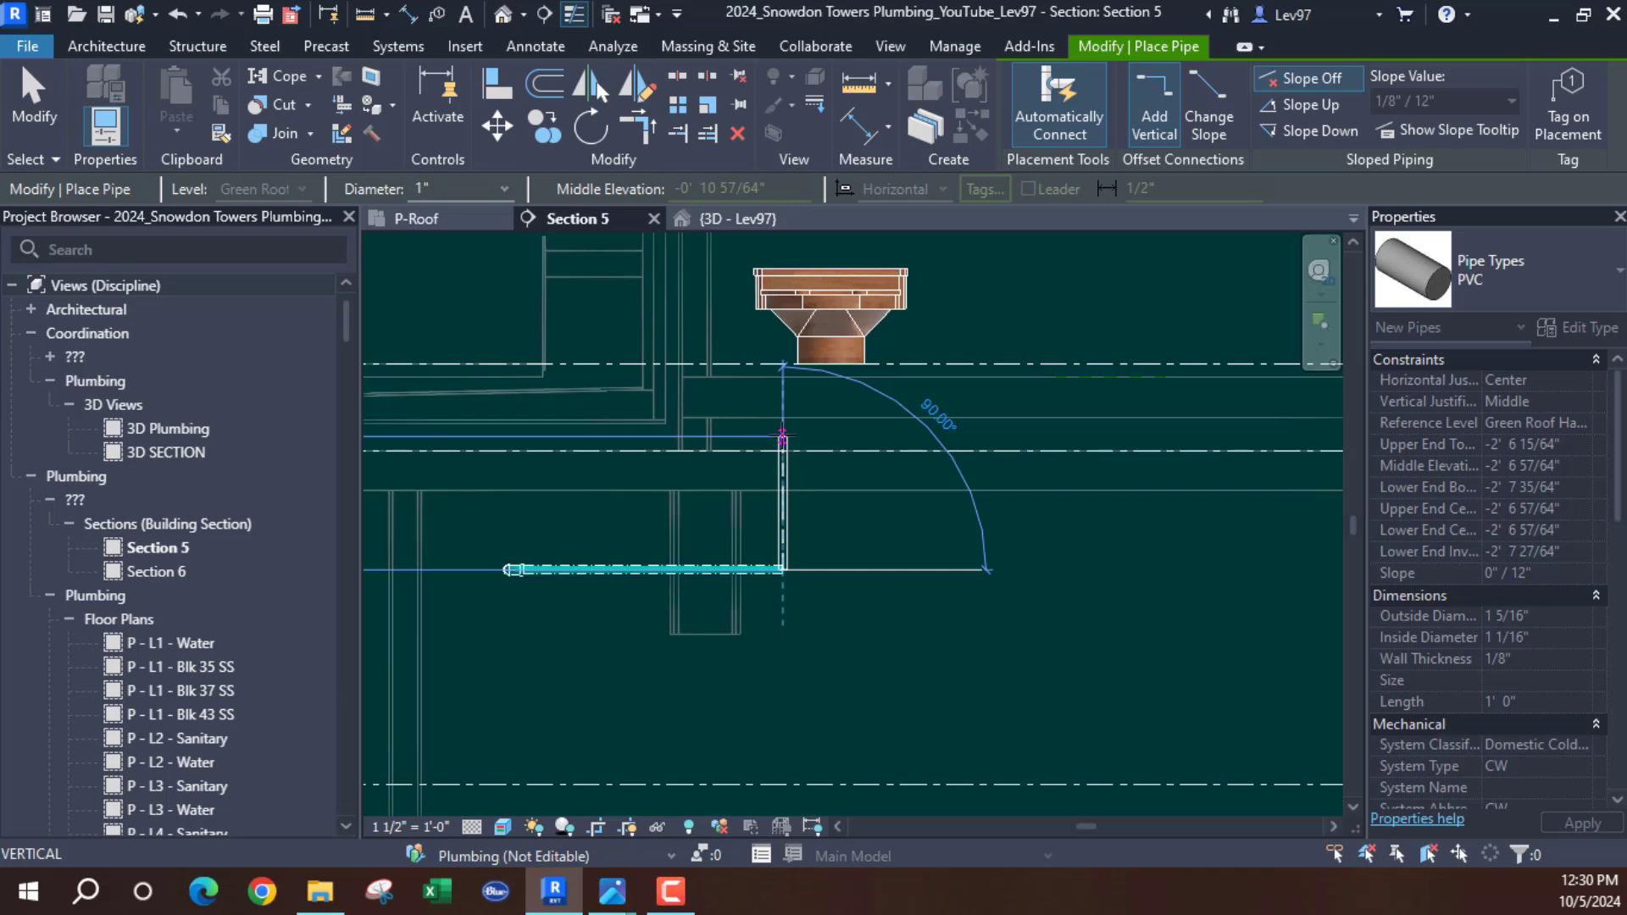
pyautogui.click(783, 438)
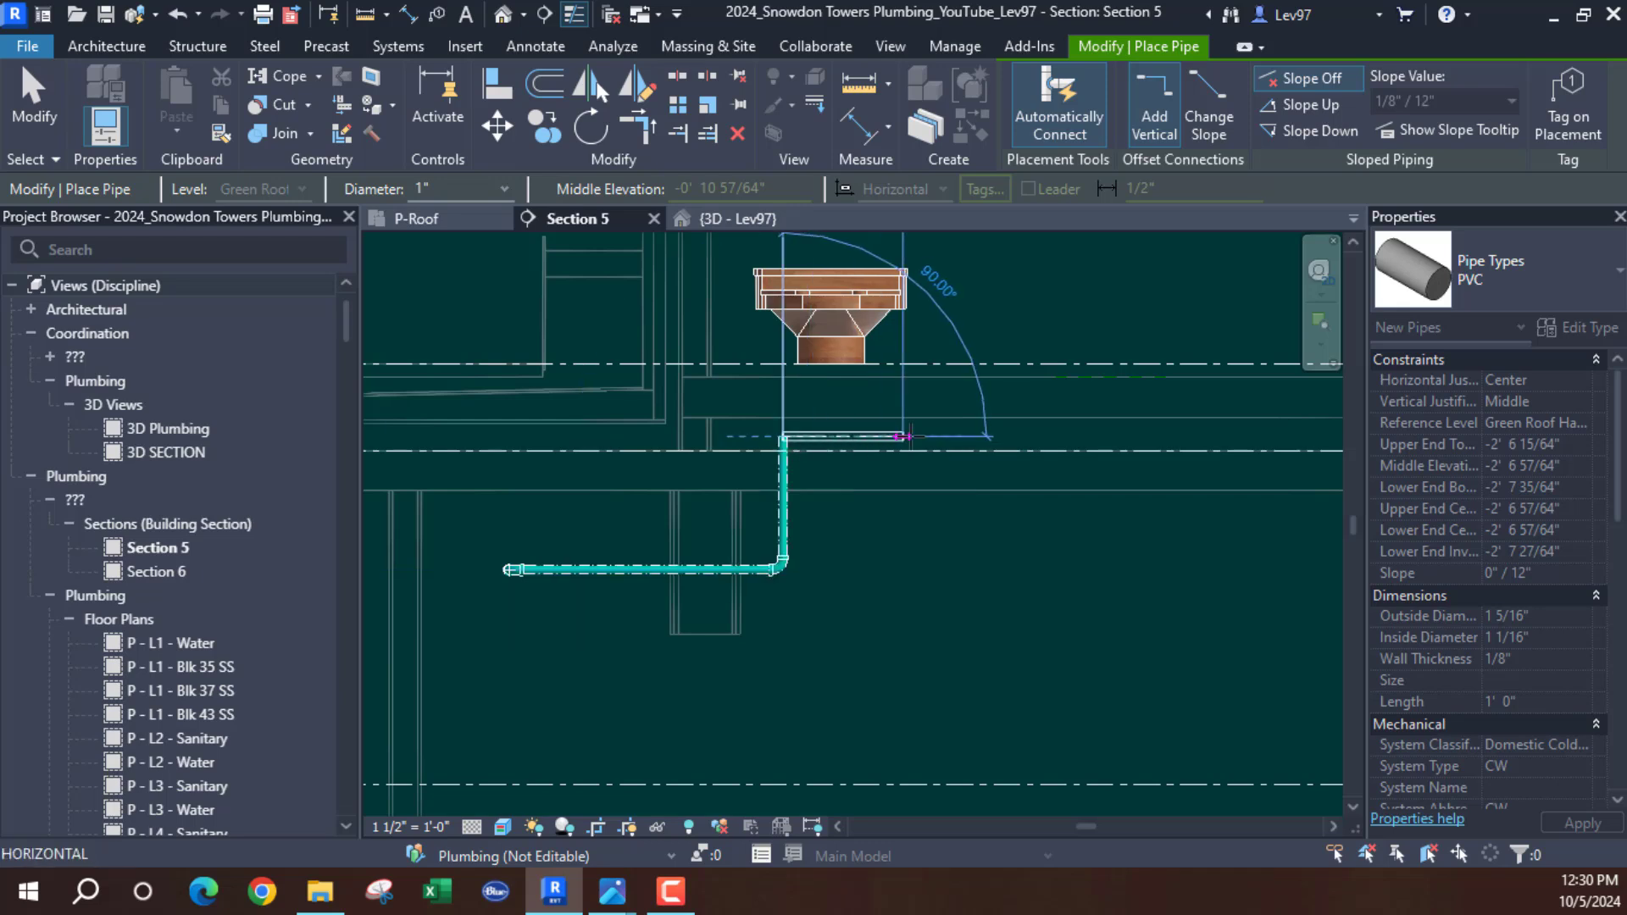
pyautogui.click(1048, 435)
pyautogui.press('Escape')
pyautogui.press('Escape')
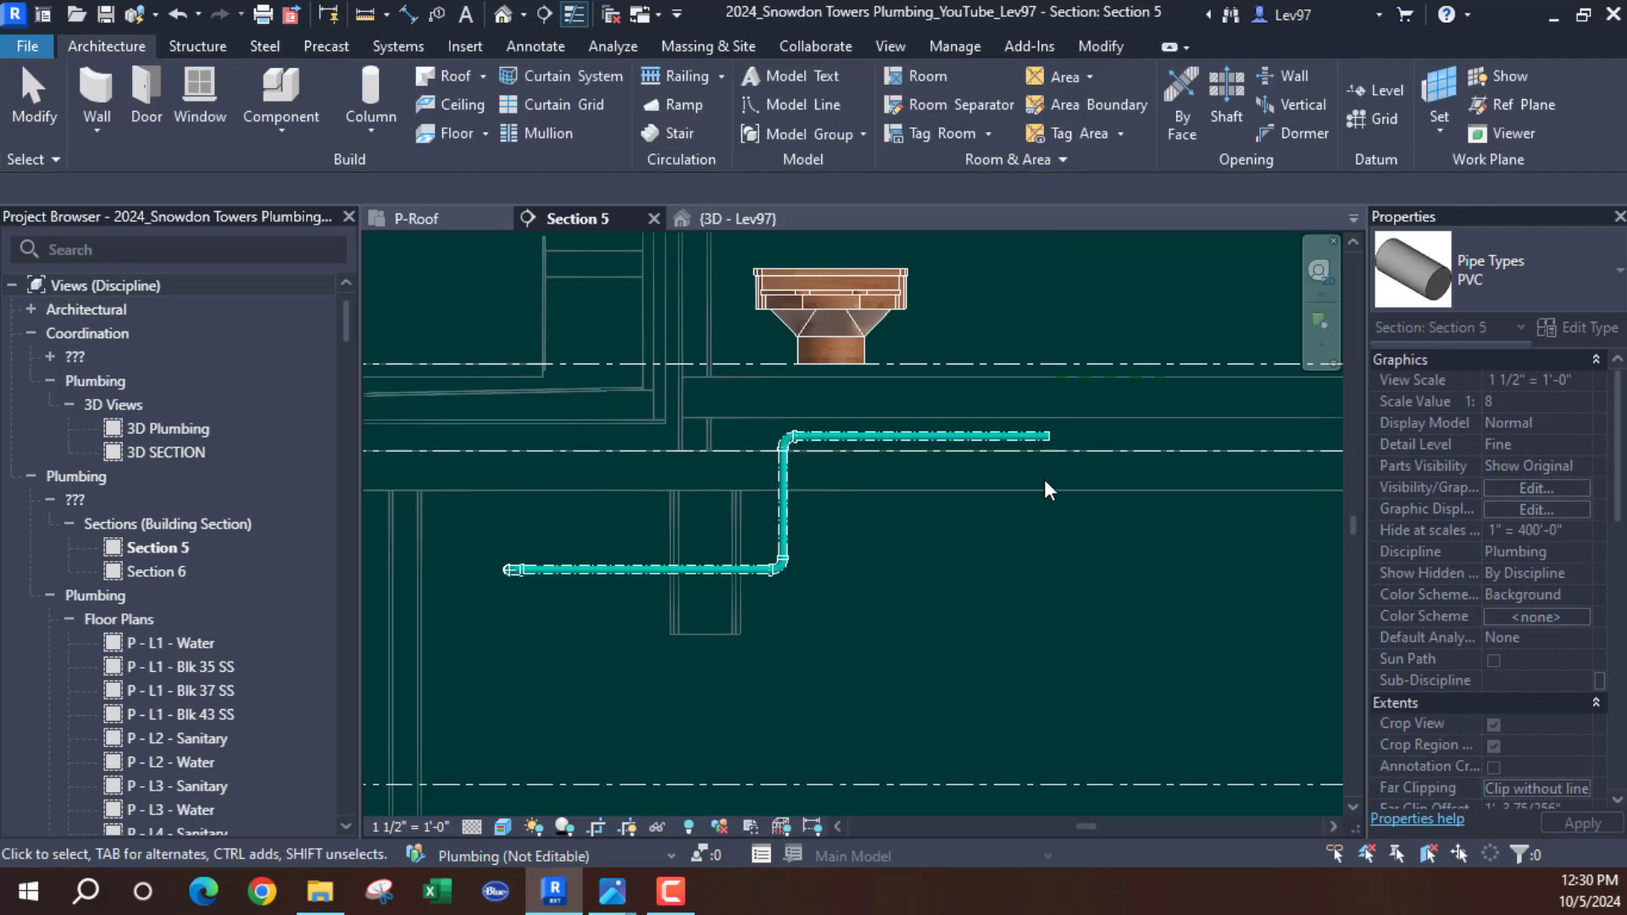
# Check the rerouted pipe in the P-Roof plan and move its vertical riser in Section 5 to the opposite side of the steel beam
pyautogui.moveTo(935, 466); pyautogui.dragTo(1000, 554, button='middle')
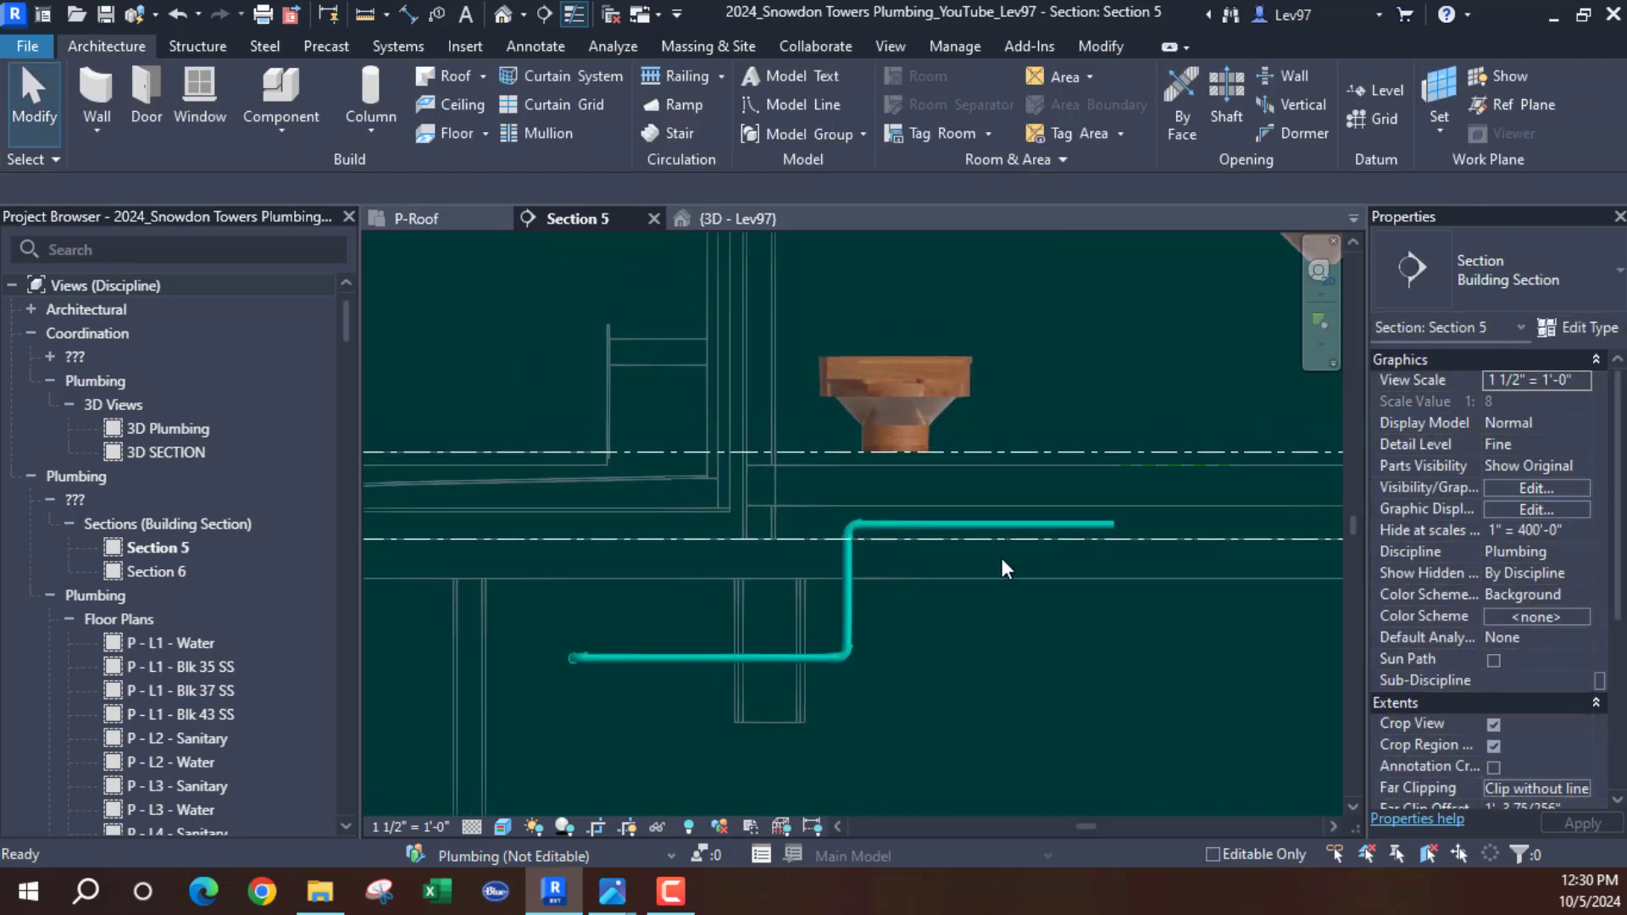
pyautogui.click(464, 219)
pyautogui.scroll(4, 835, 466)
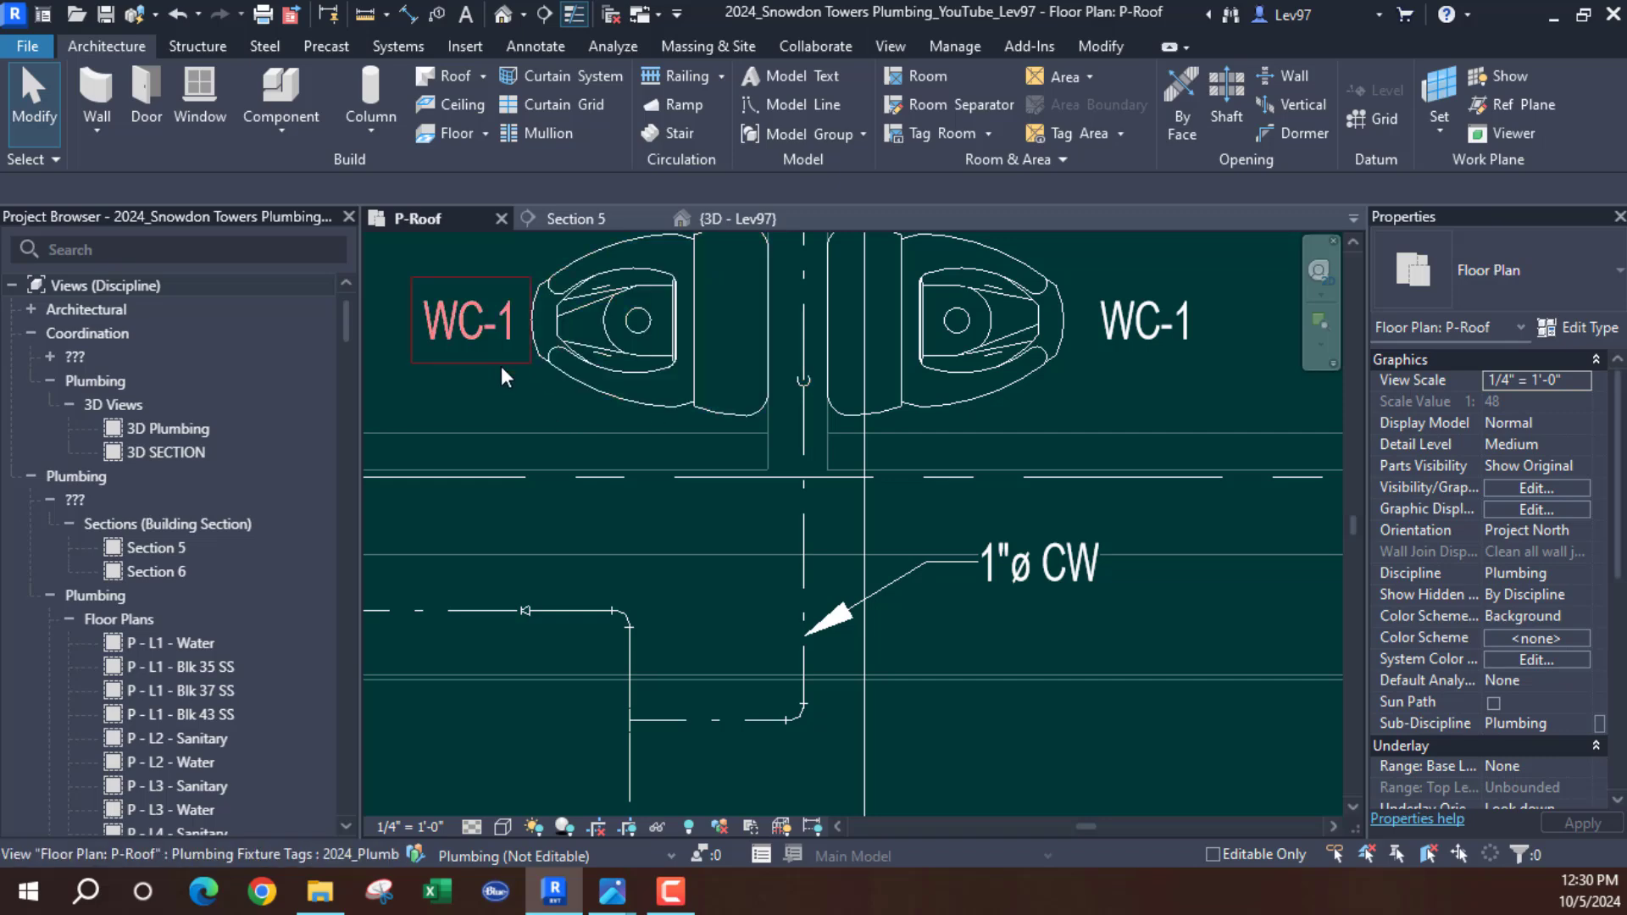
pyautogui.click(603, 217)
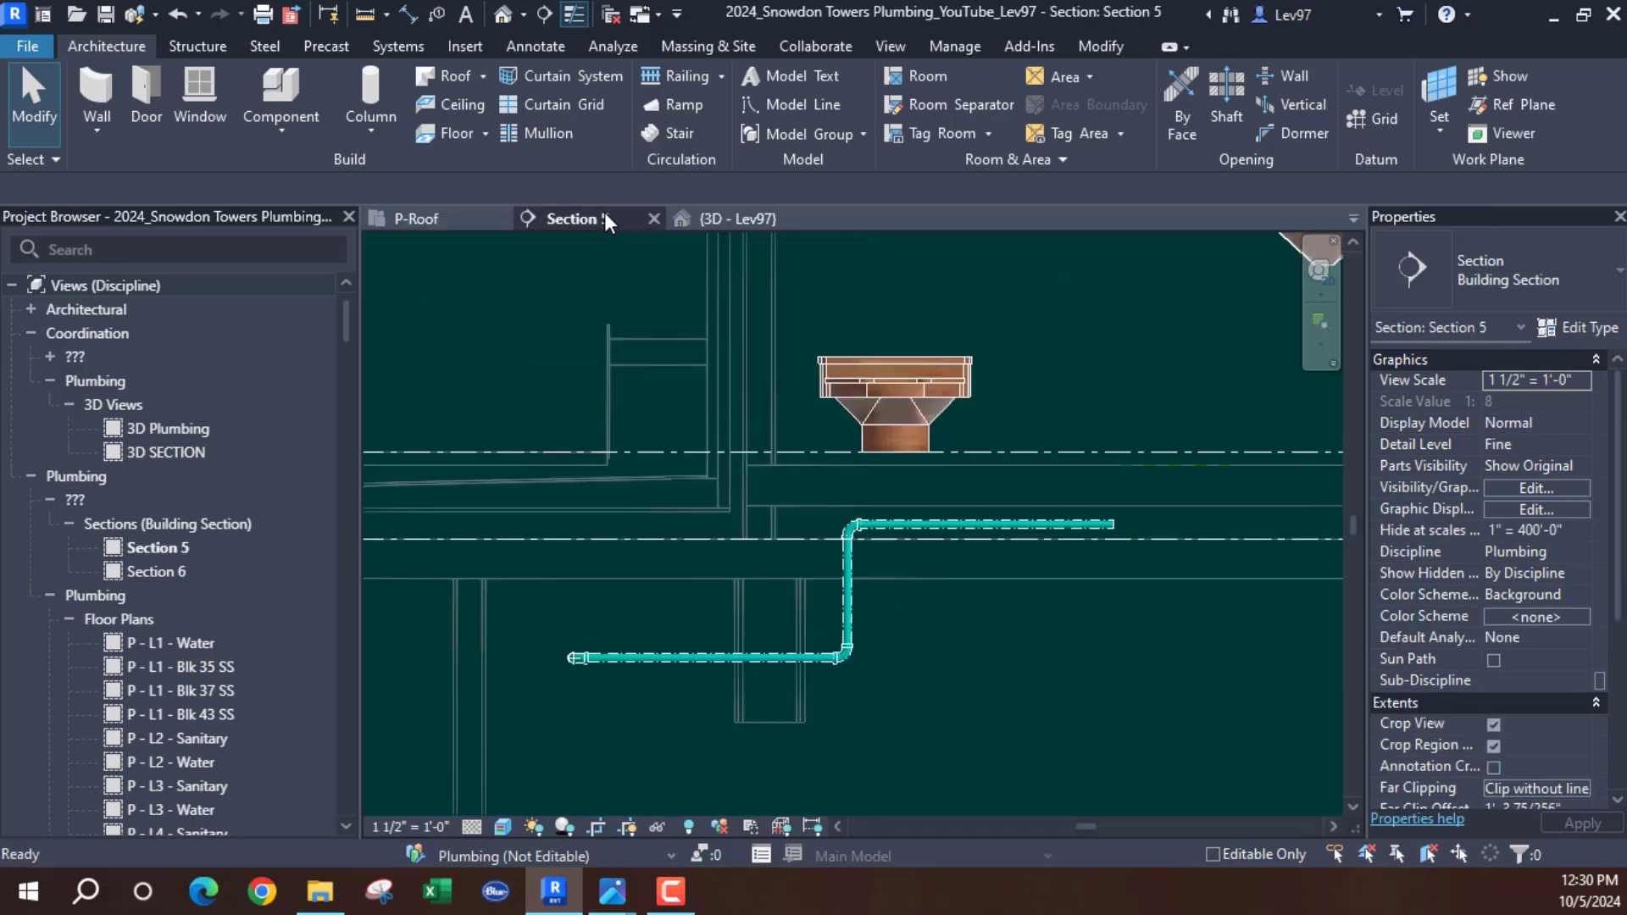
pyautogui.moveTo(851, 602); pyautogui.dragTo(716, 565)
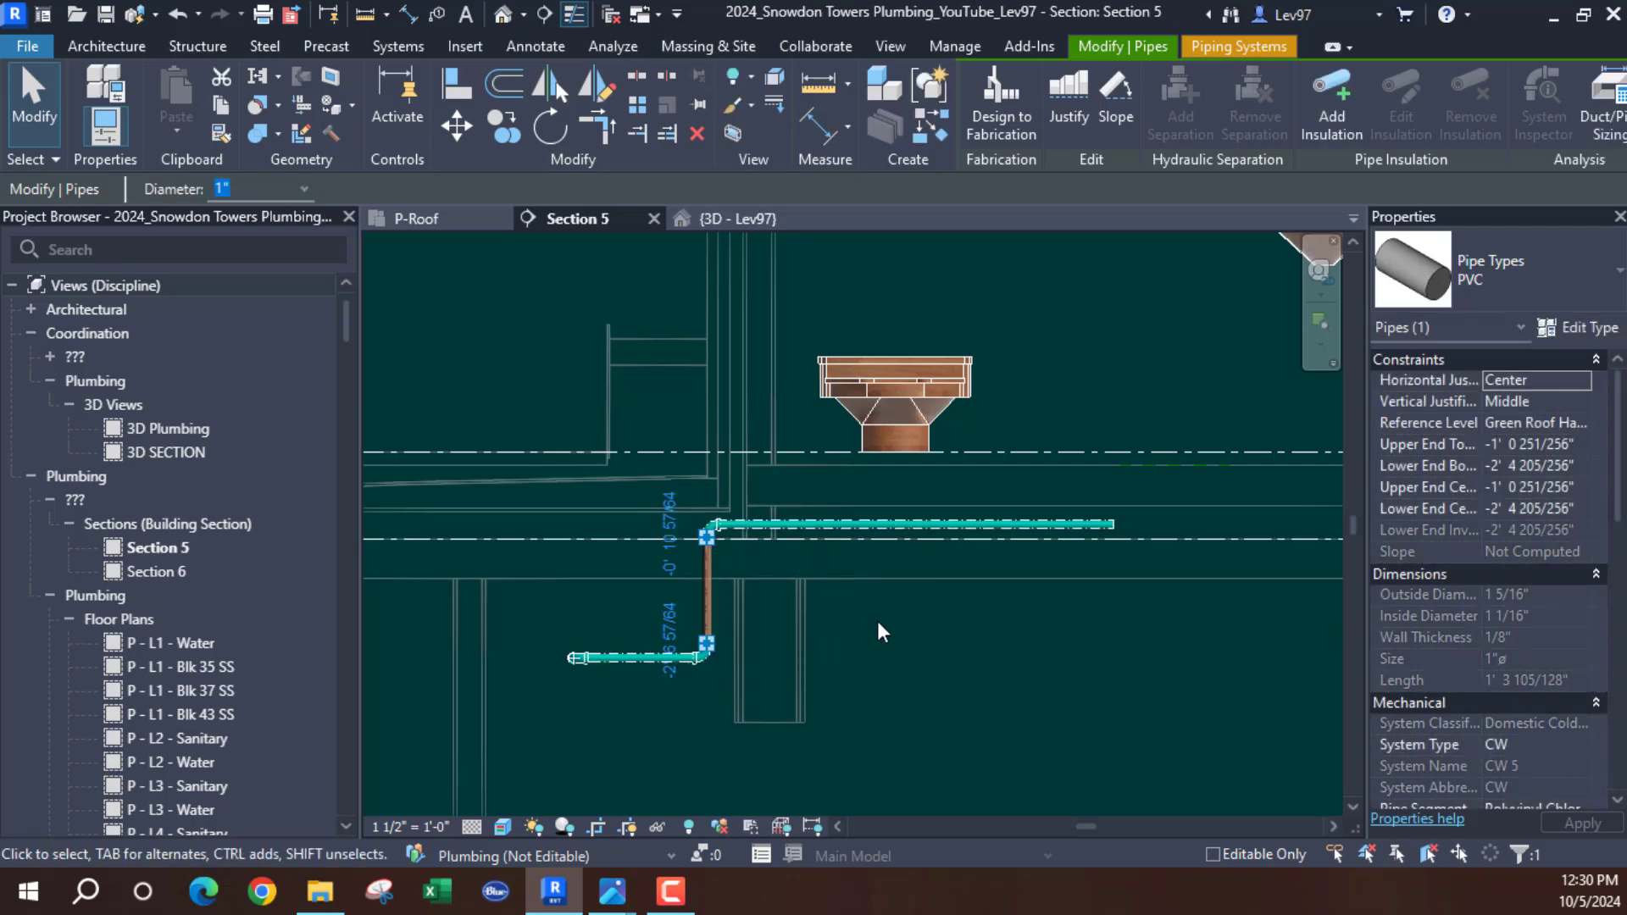
pyautogui.moveTo(924, 660); pyautogui.dragTo(948, 683, button='middle')
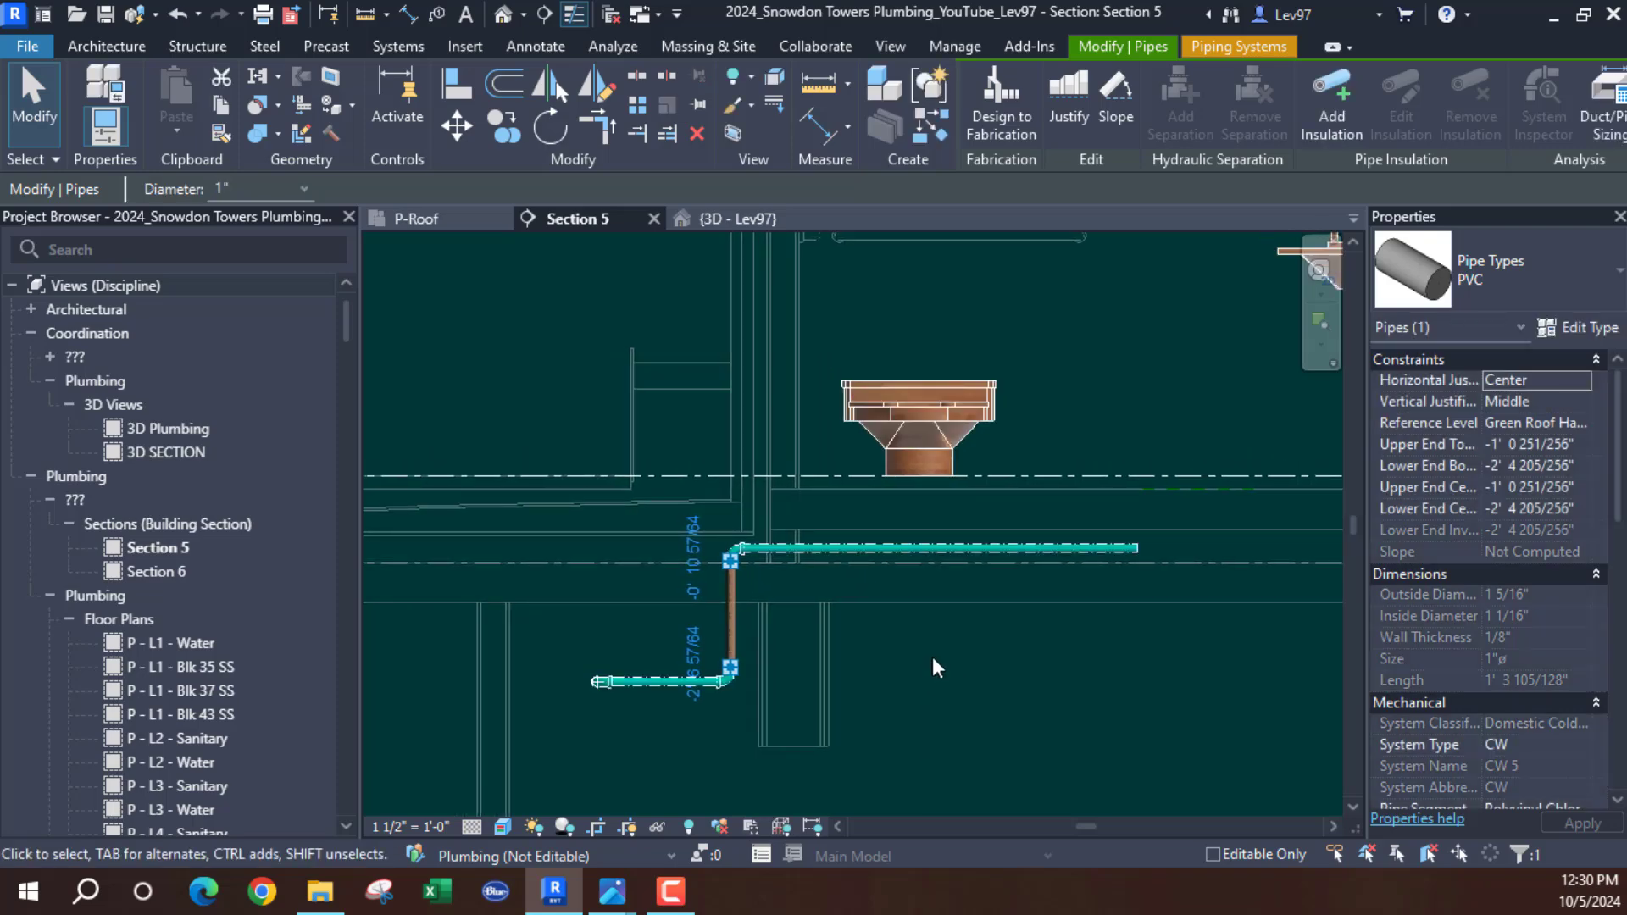
pyautogui.click(932, 658)
# Make the linked Snowdon Towers Sample Structural model visible in the 3D view and inspect the pipe riser beside the steel beam
pyautogui.click(725, 219)
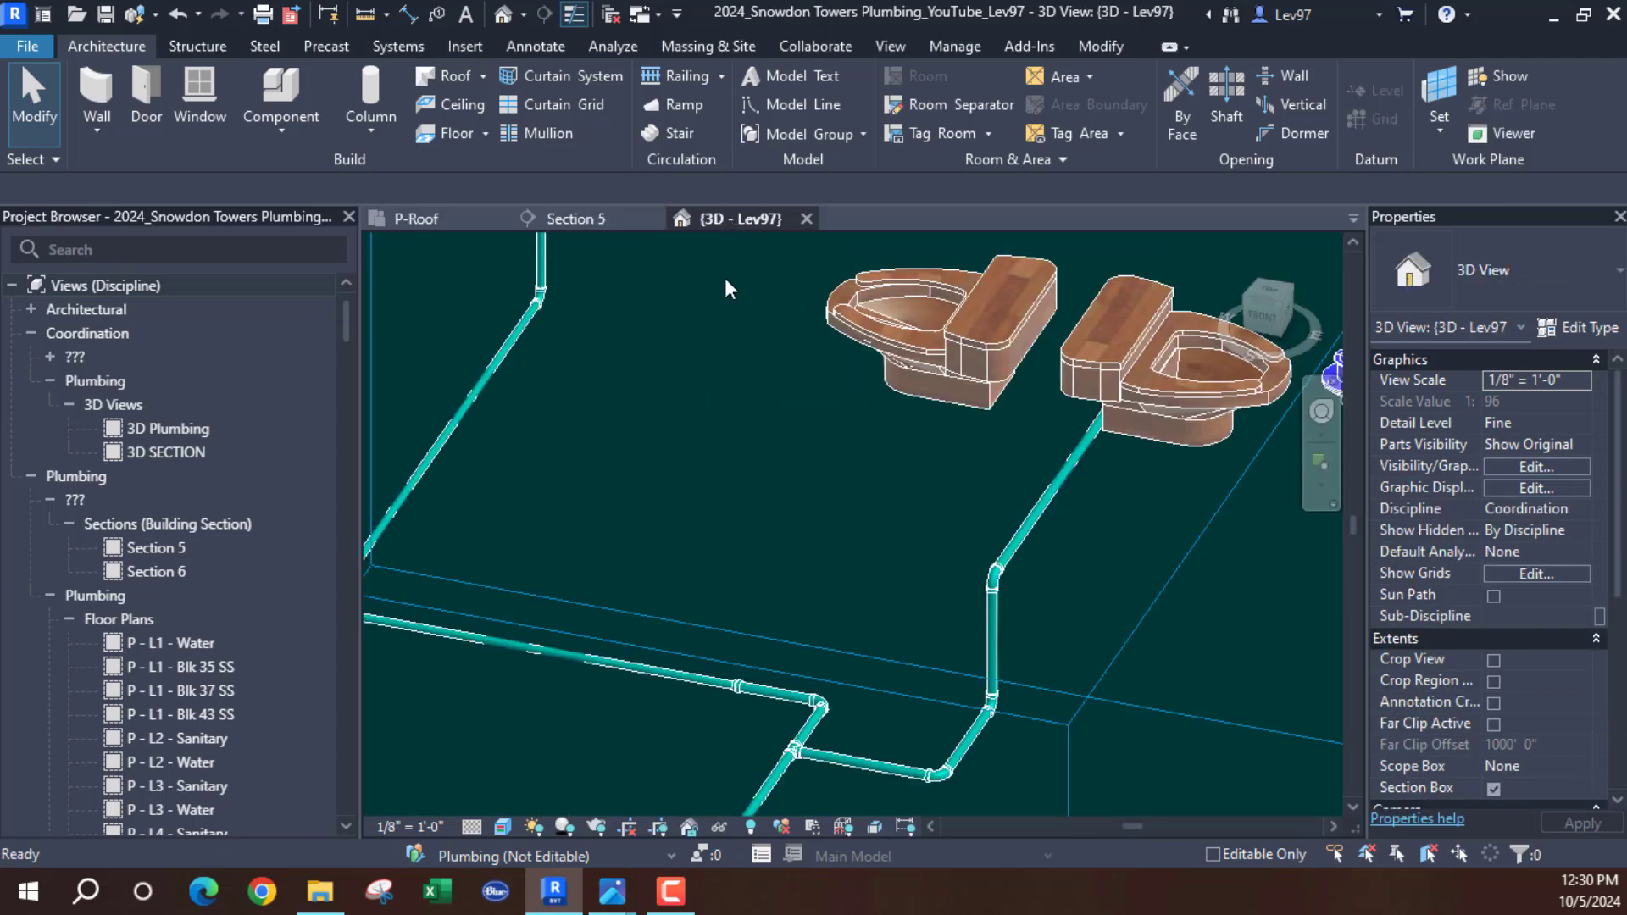
pyautogui.click(1537, 467)
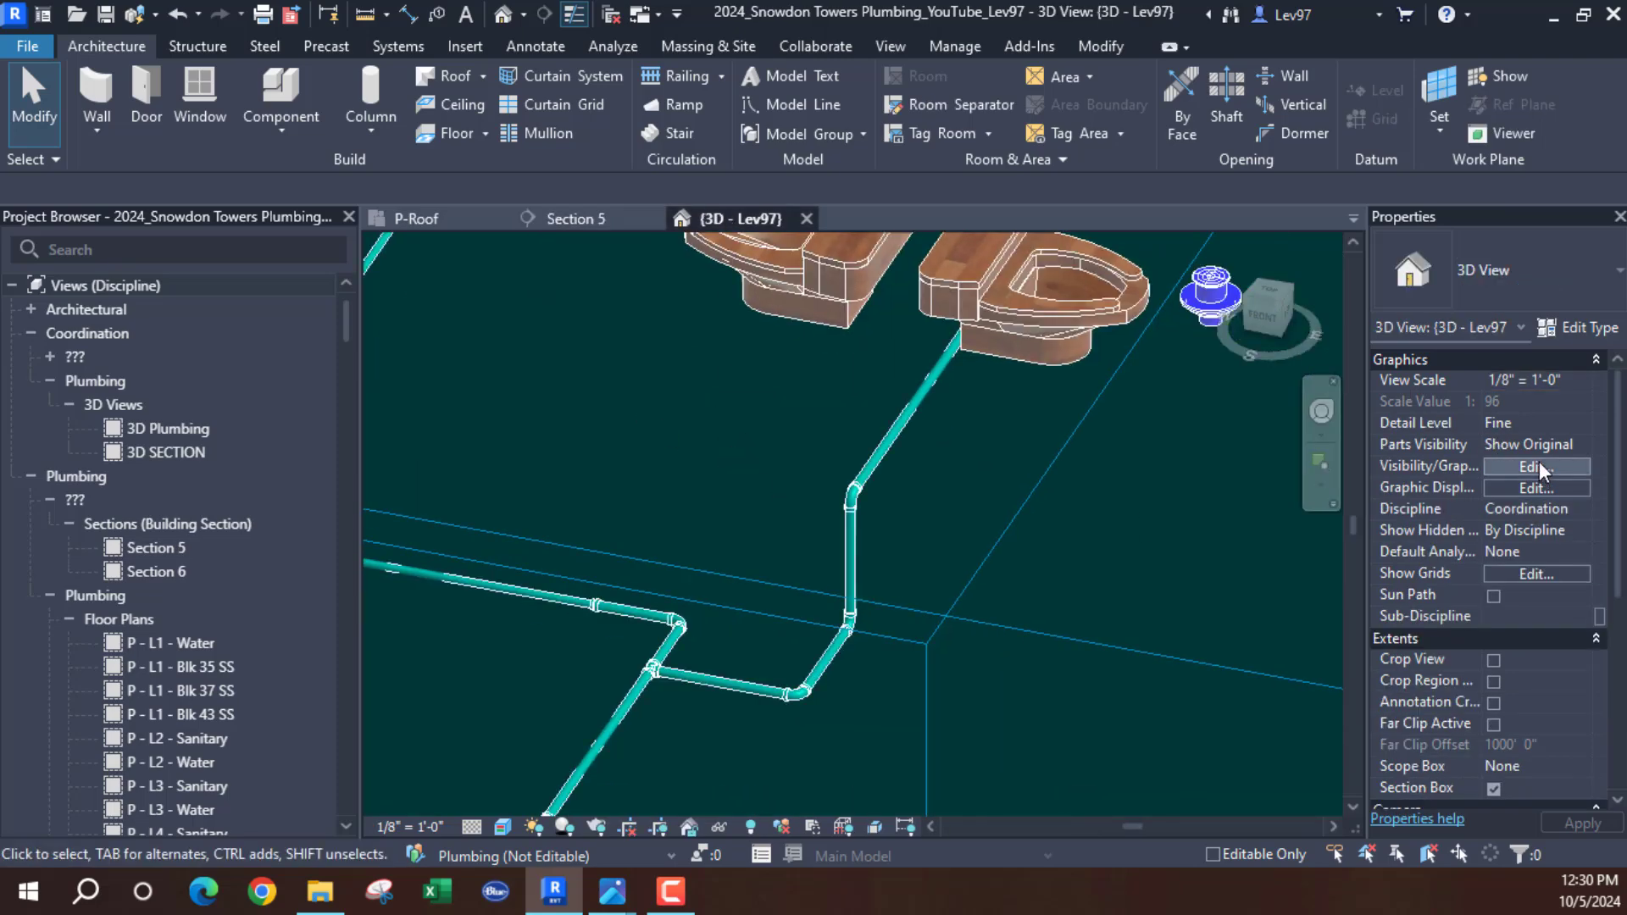
pyautogui.click(1092, 174)
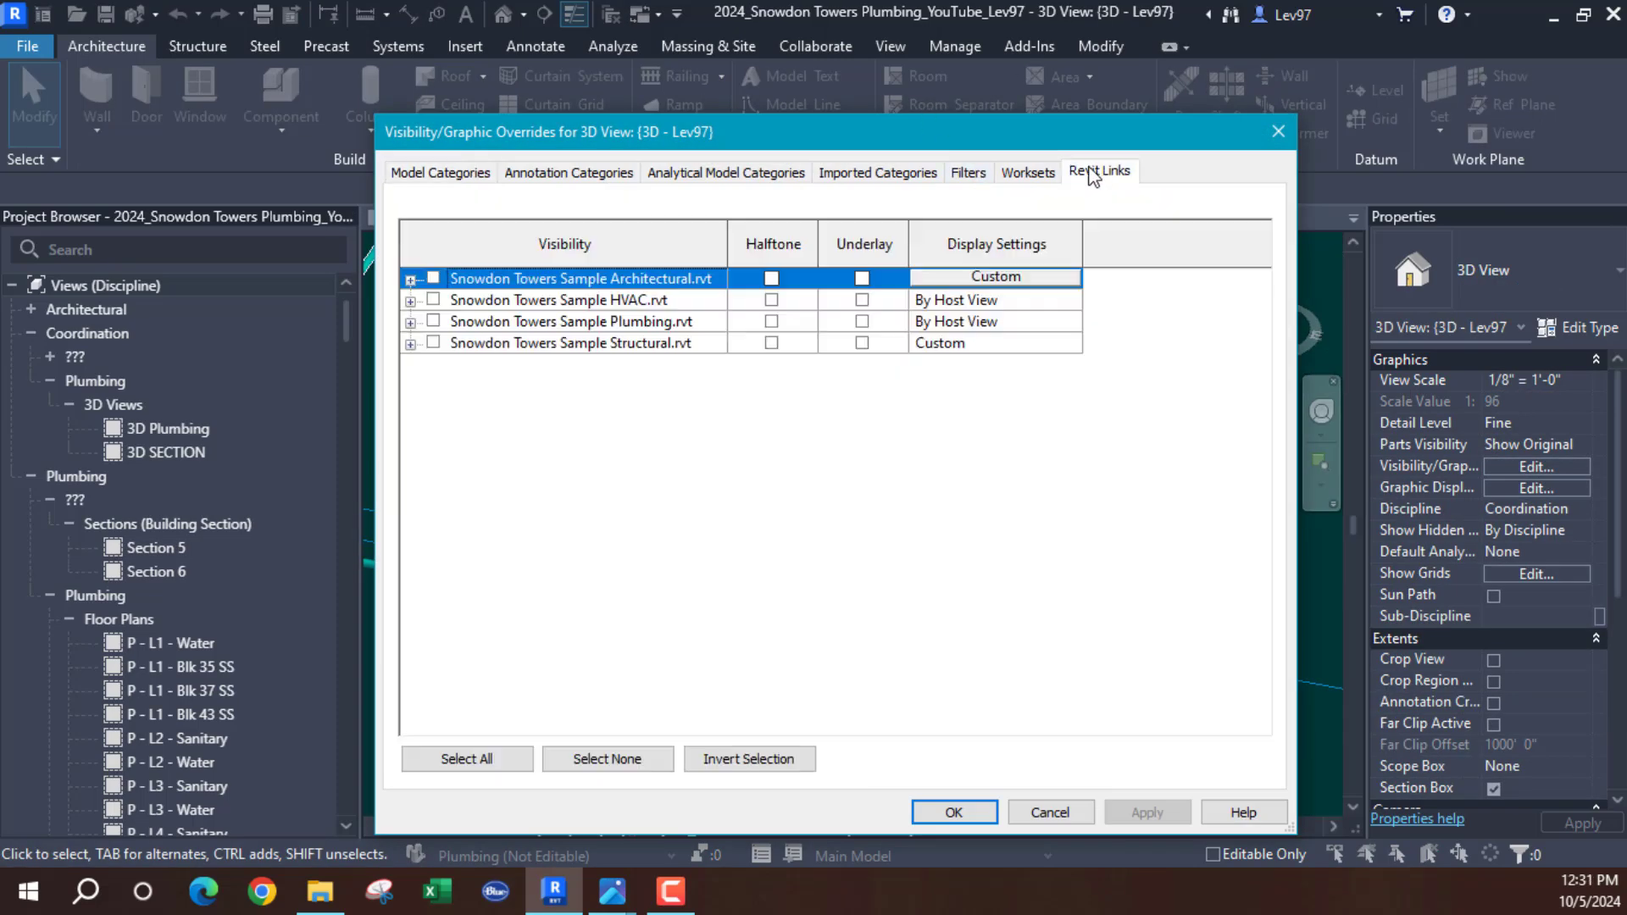
pyautogui.click(434, 343)
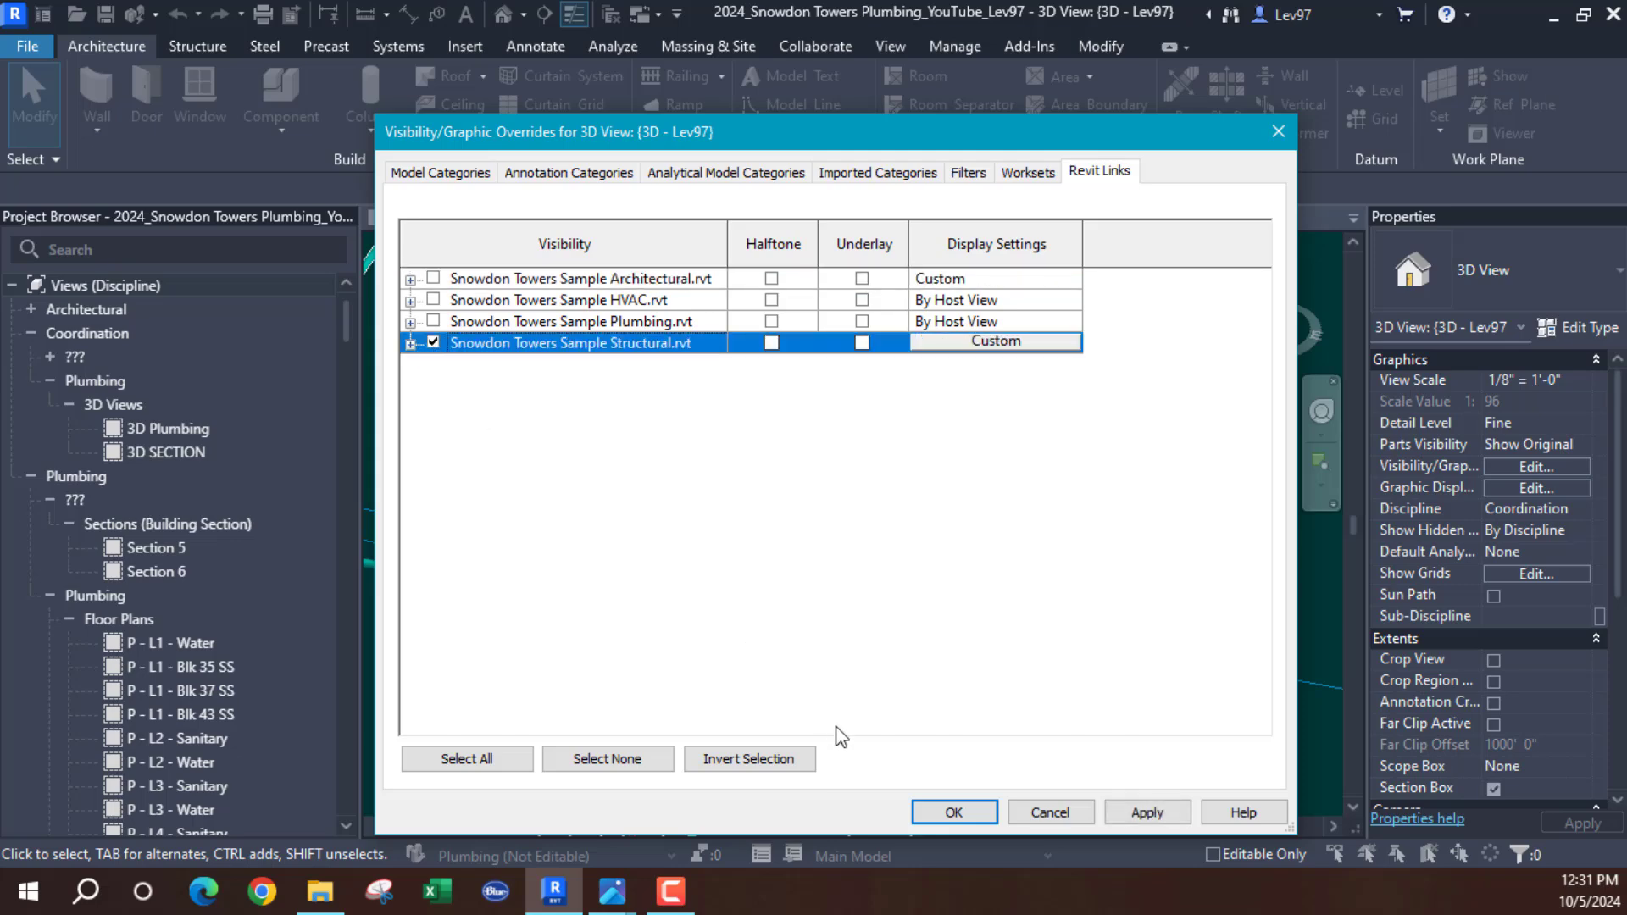
pyautogui.click(953, 812)
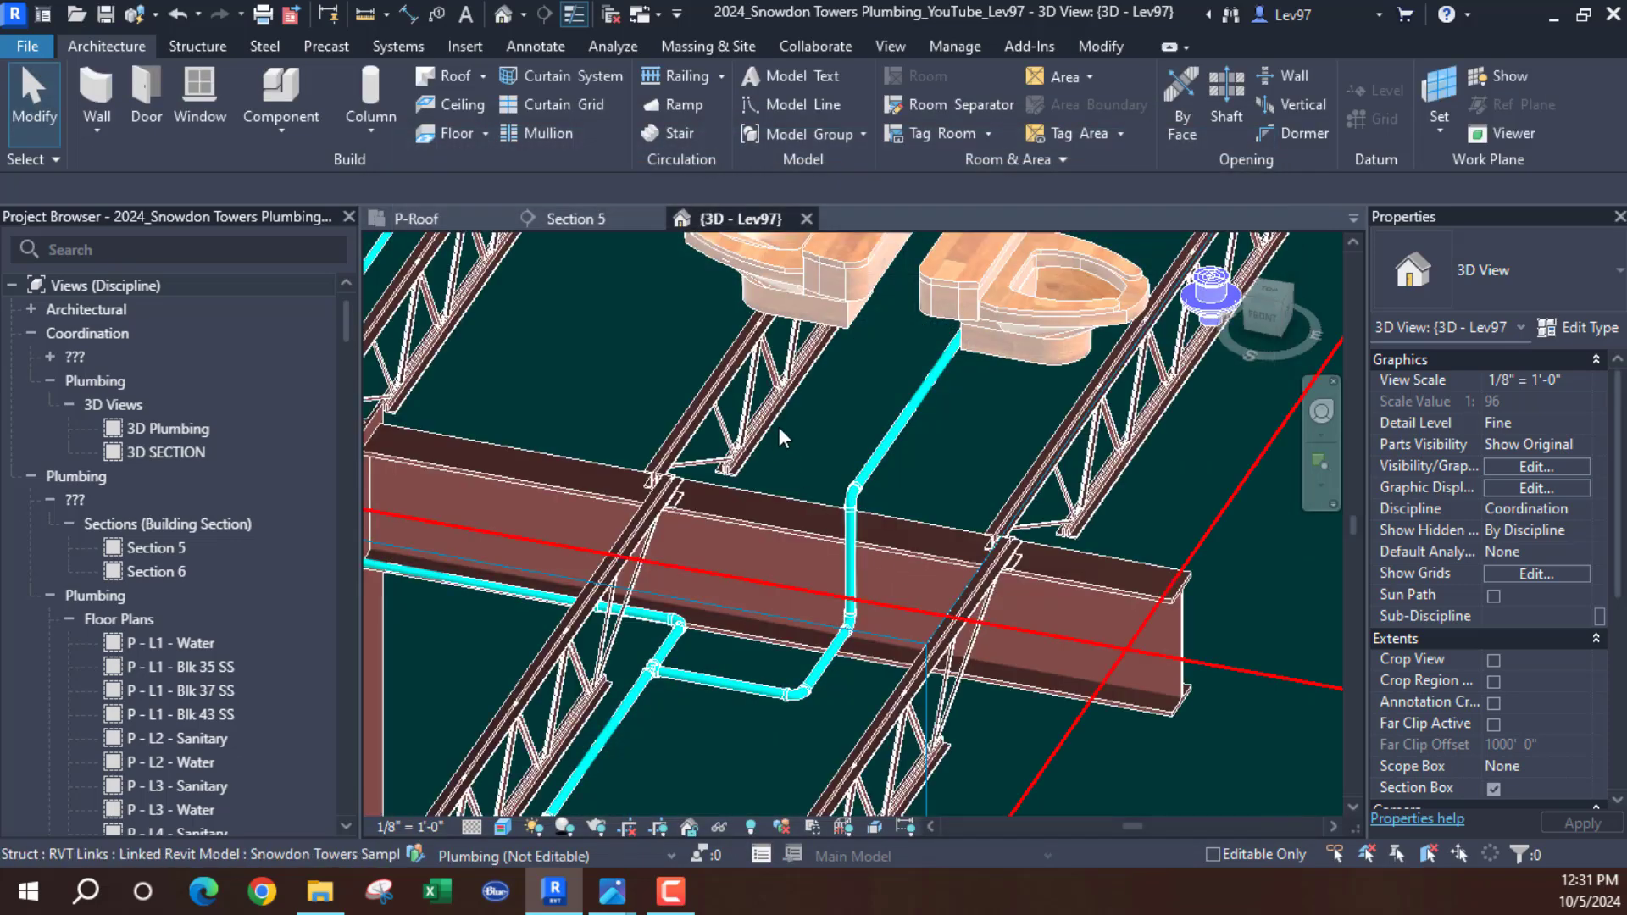
pyautogui.keyDown('shift'); pyautogui.moveTo(814, 454); pyautogui.dragTo(826, 446, button='middle'); pyautogui.keyUp('shift')
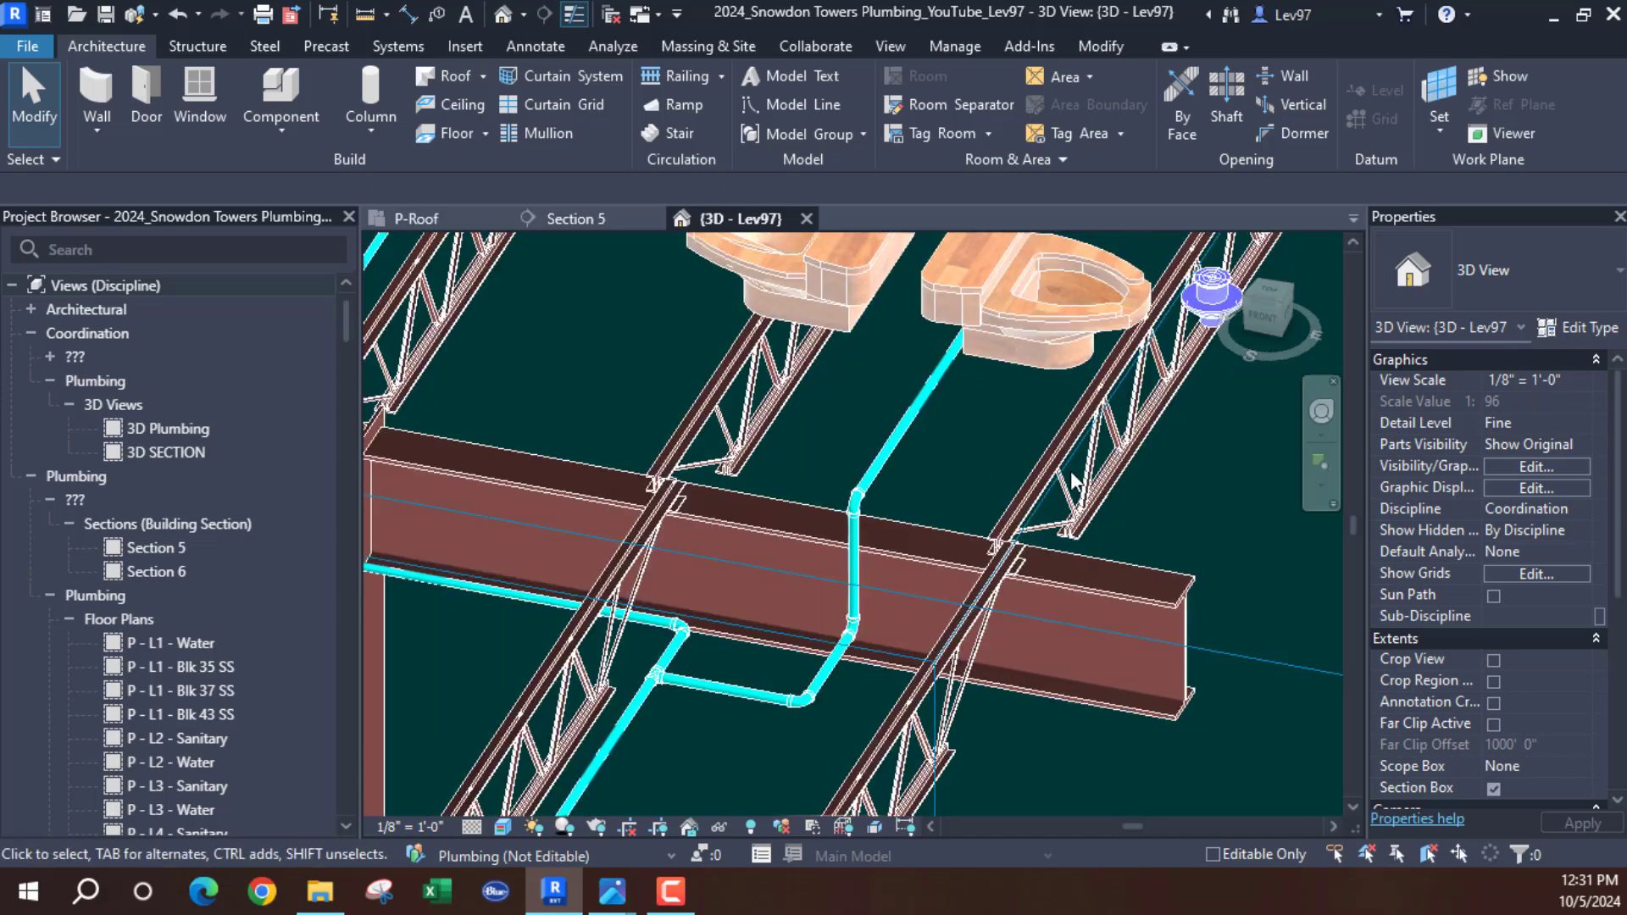
pyautogui.keyDown('shift'); pyautogui.moveTo(901, 385); pyautogui.dragTo(980, 355, button='middle'); pyautogui.keyUp('shift')
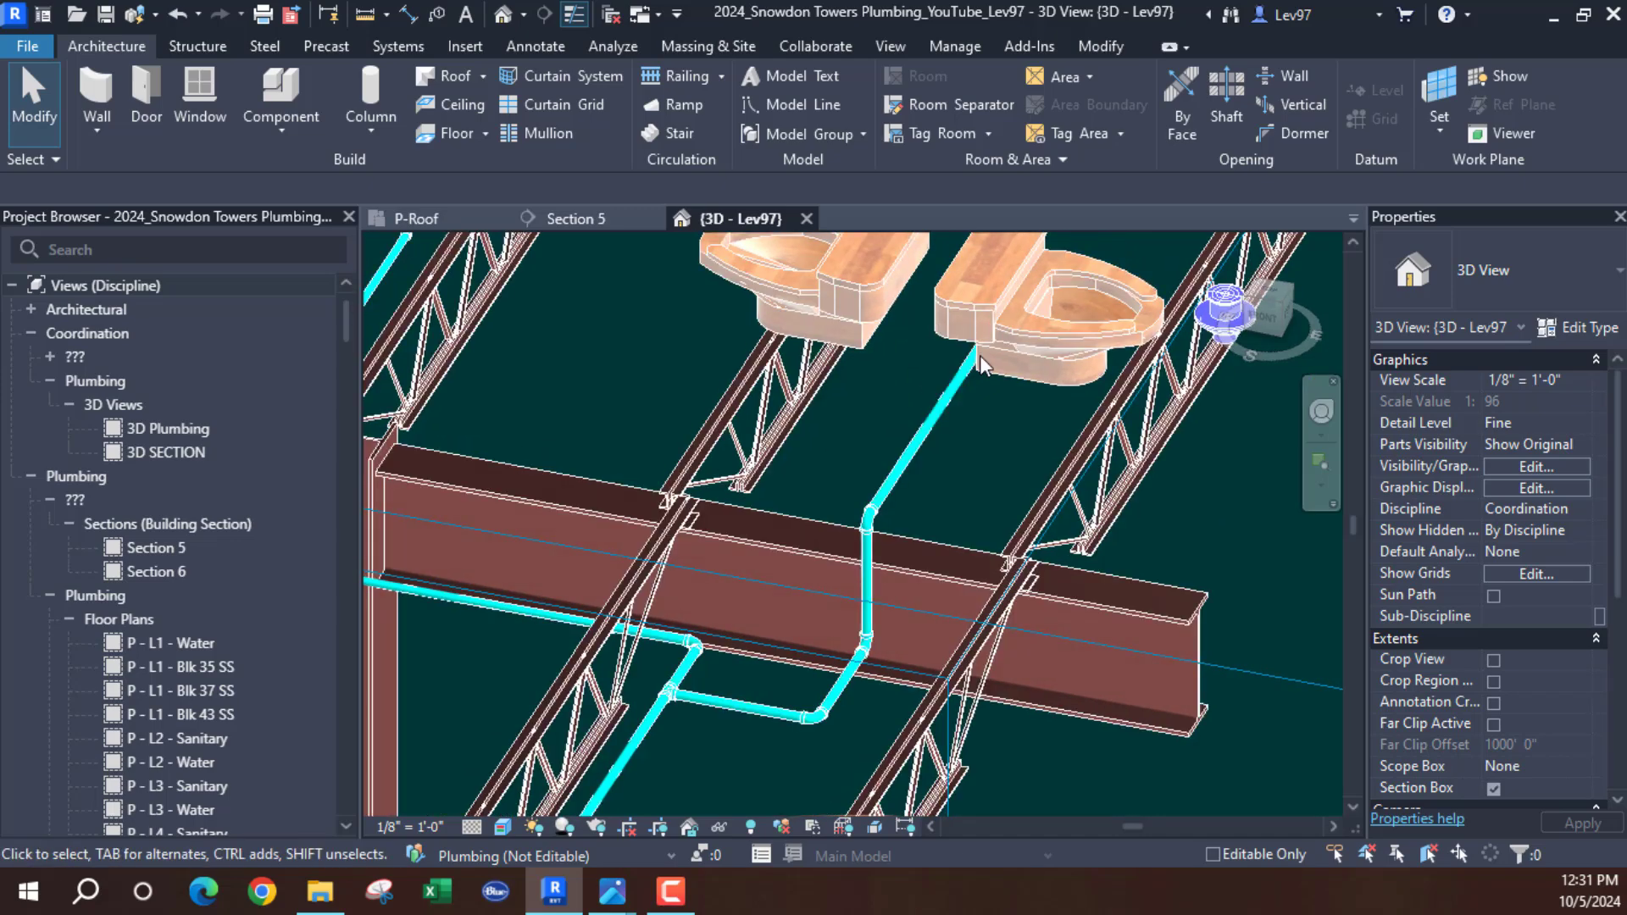
# Turn on the Floors category in the structural link's custom display settings for the 3D view
pyautogui.click(1501, 465)
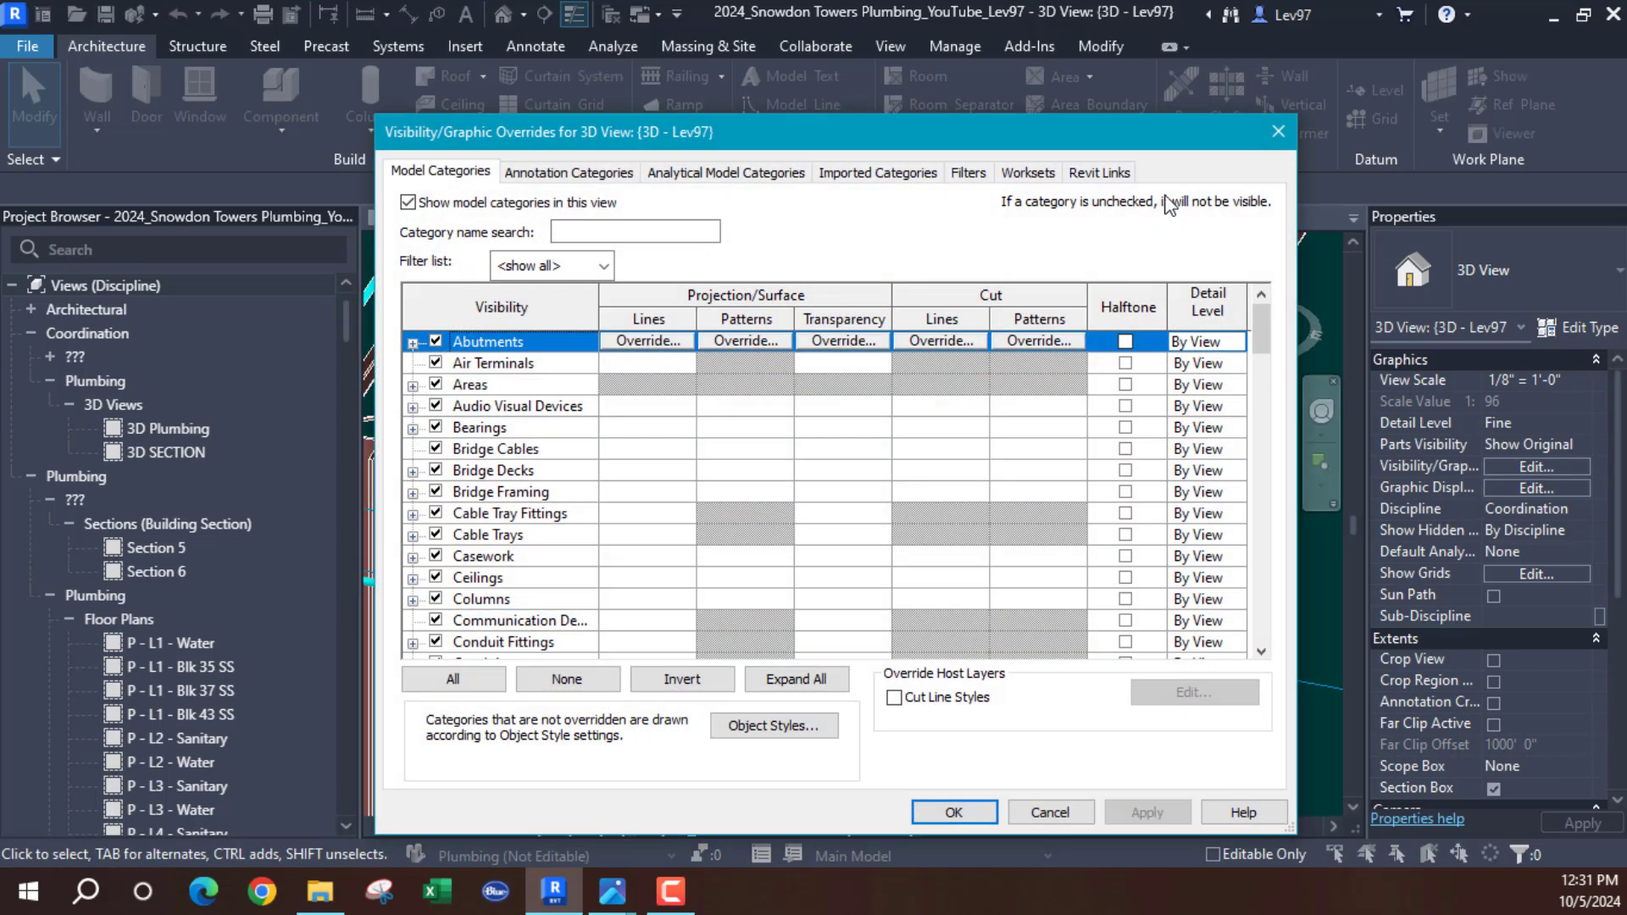
pyautogui.click(1099, 174)
pyautogui.click(941, 346)
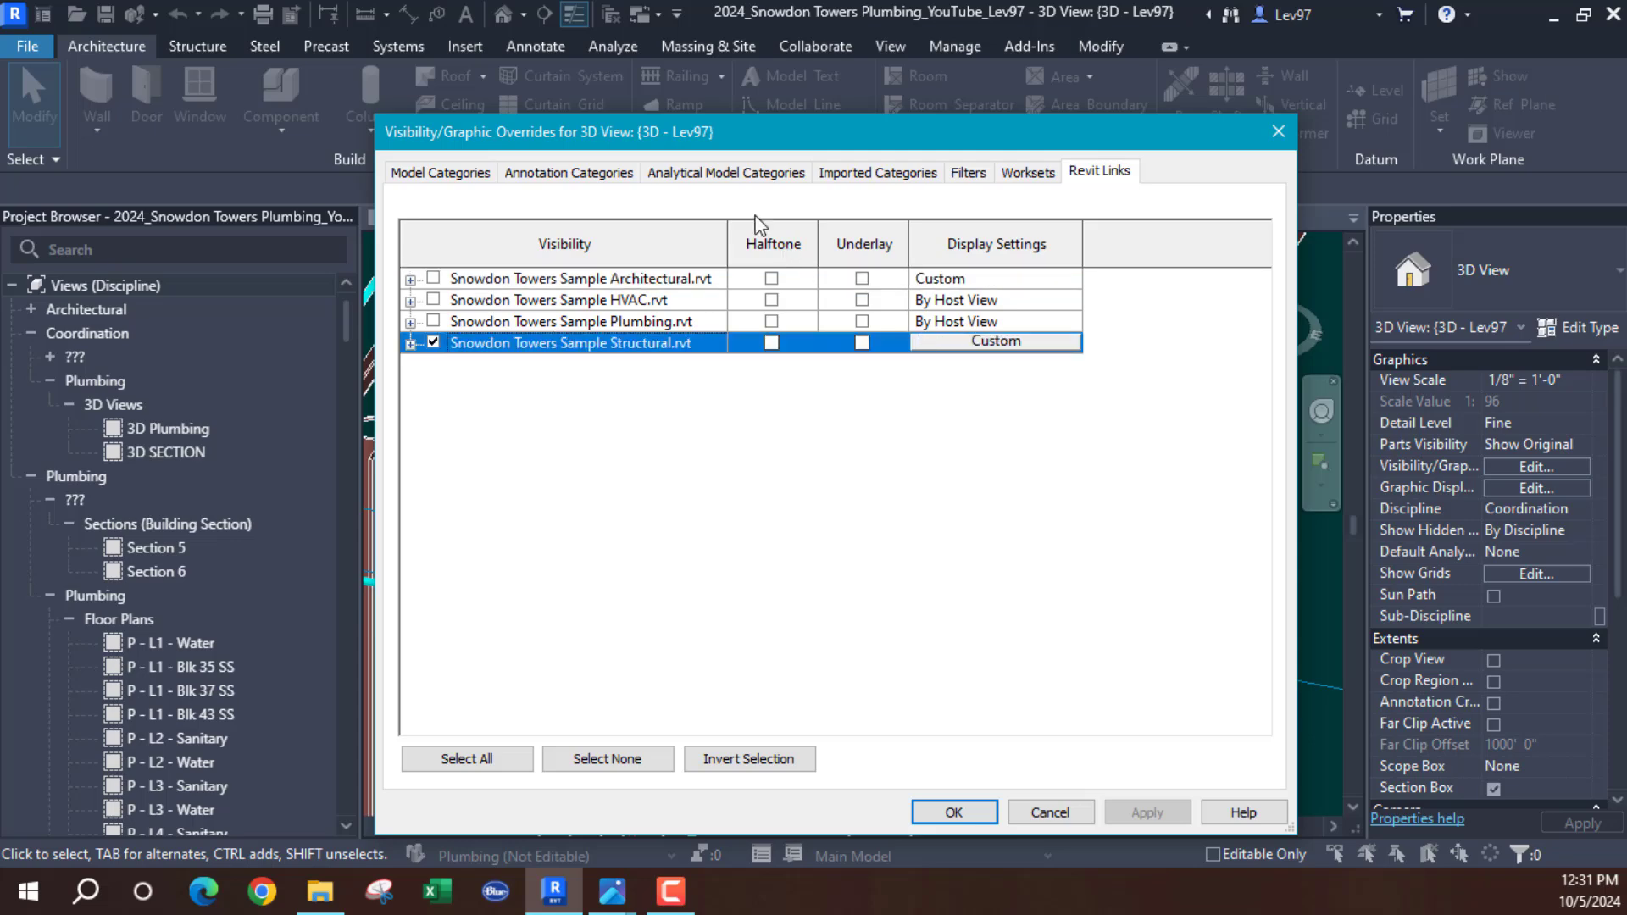
pyautogui.click(988, 348)
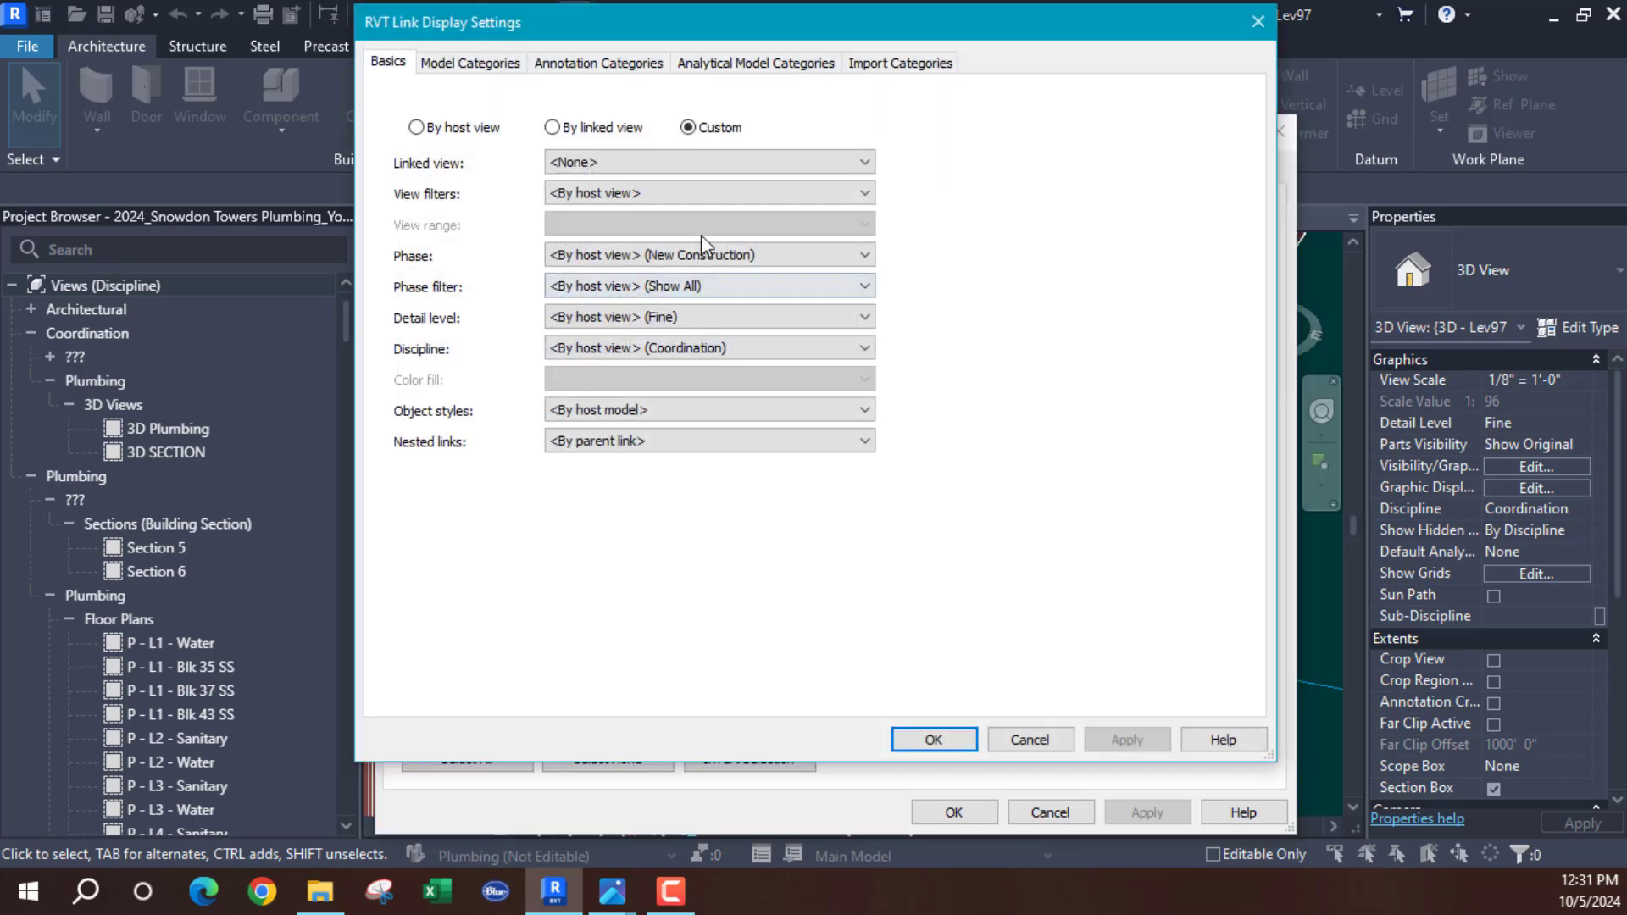
pyautogui.click(492, 68)
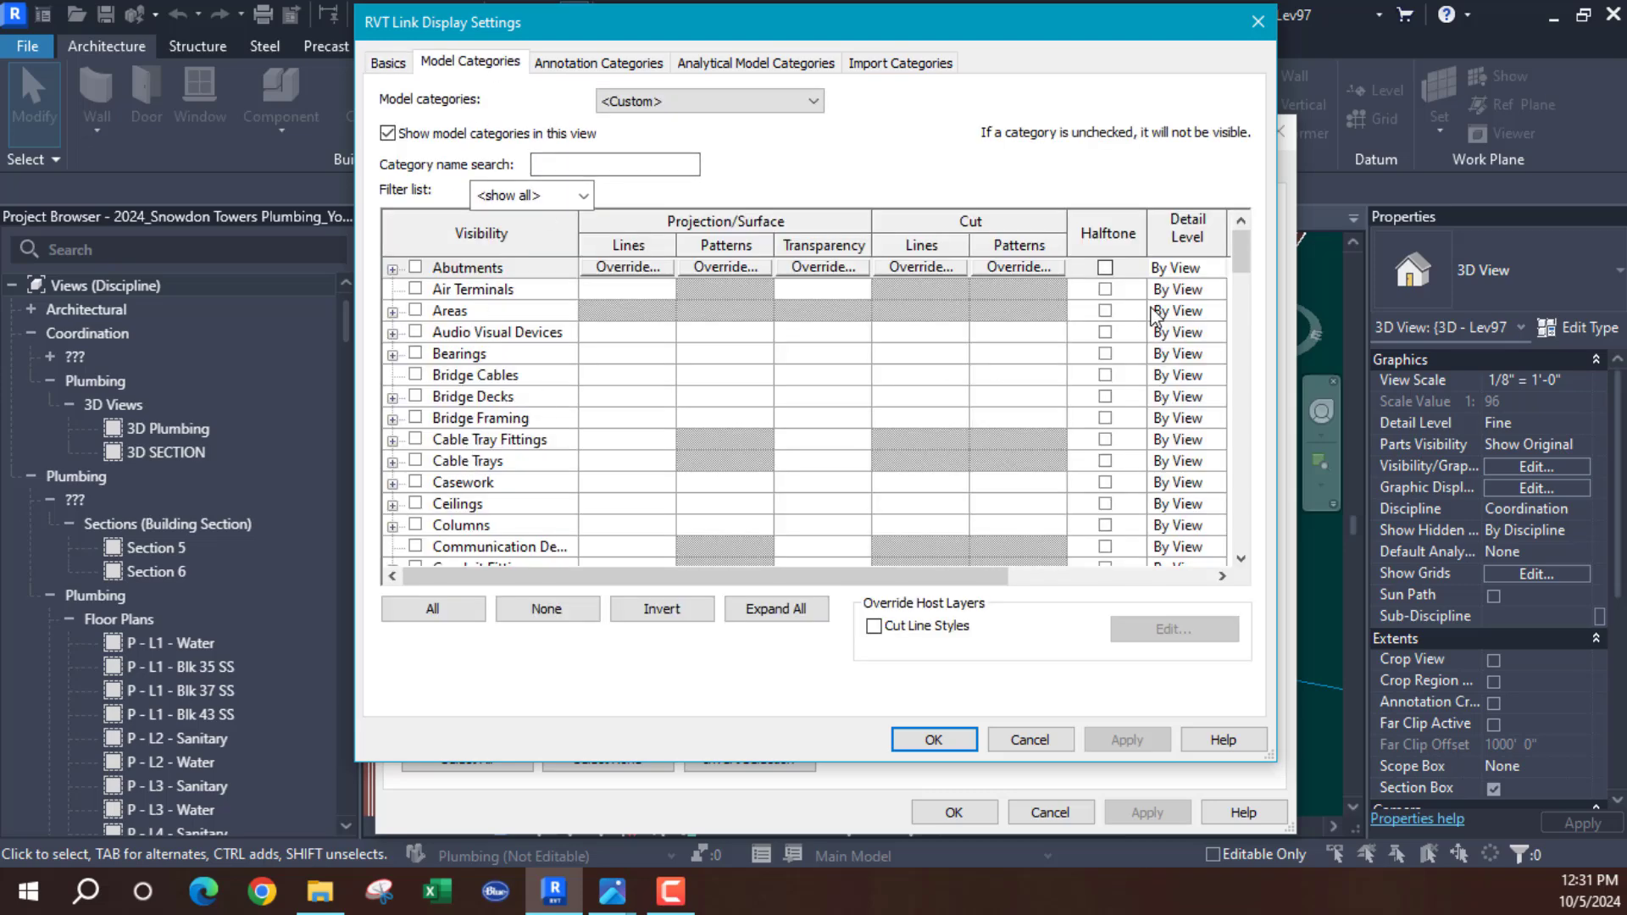
pyautogui.click(472, 404)
pyautogui.press('f')
pyautogui.scroll(-3, 457, 477)
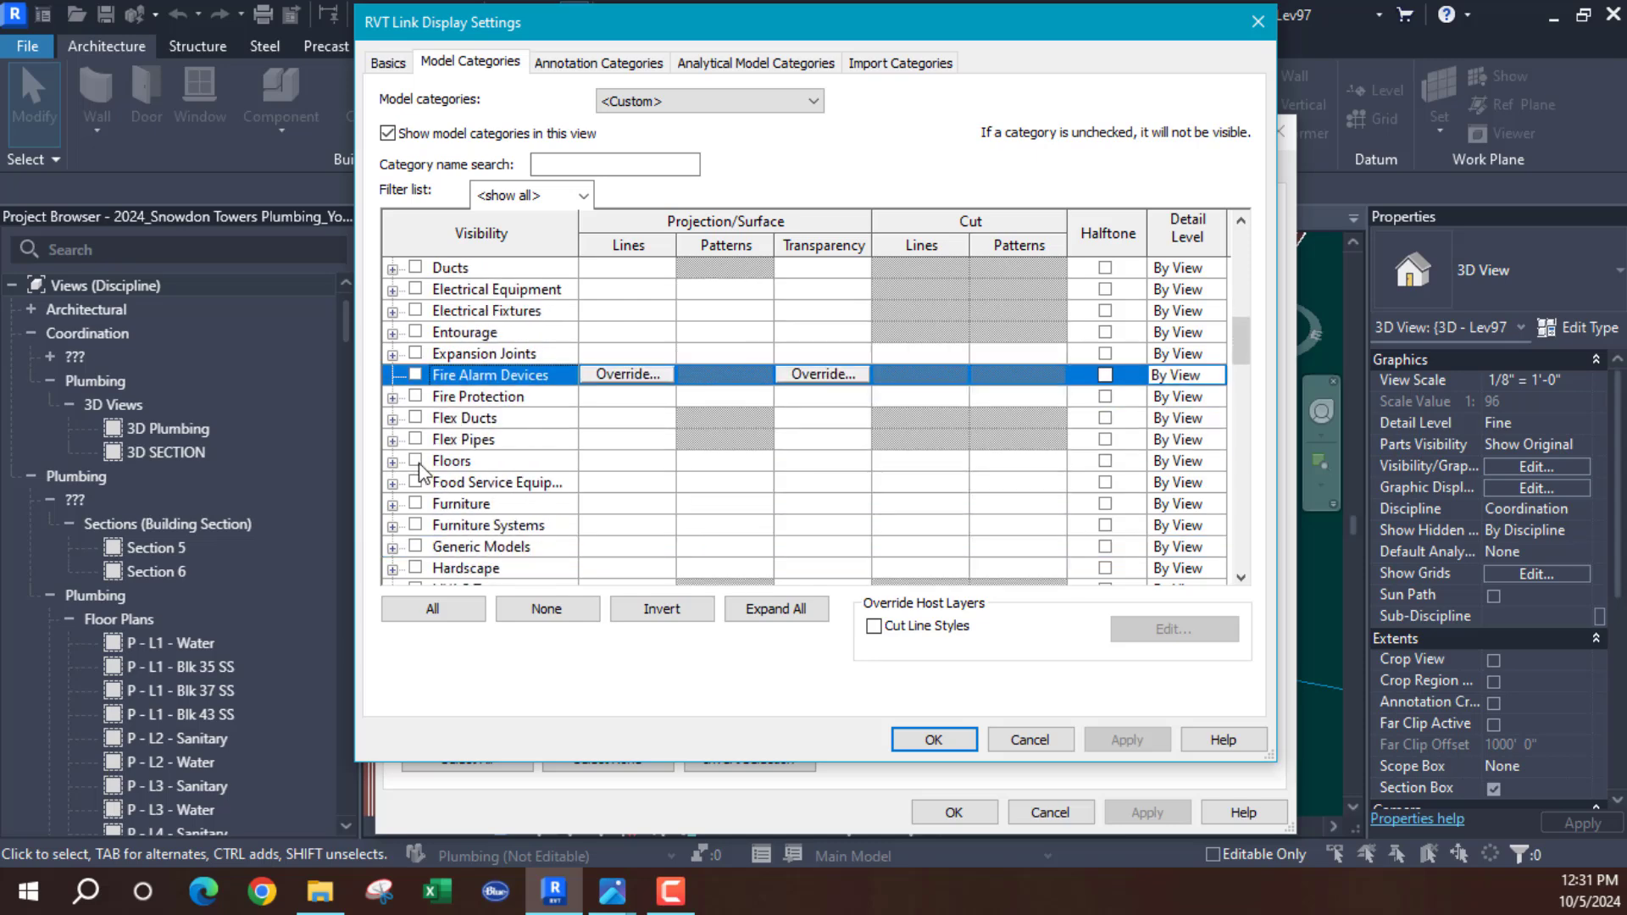
pyautogui.click(416, 461)
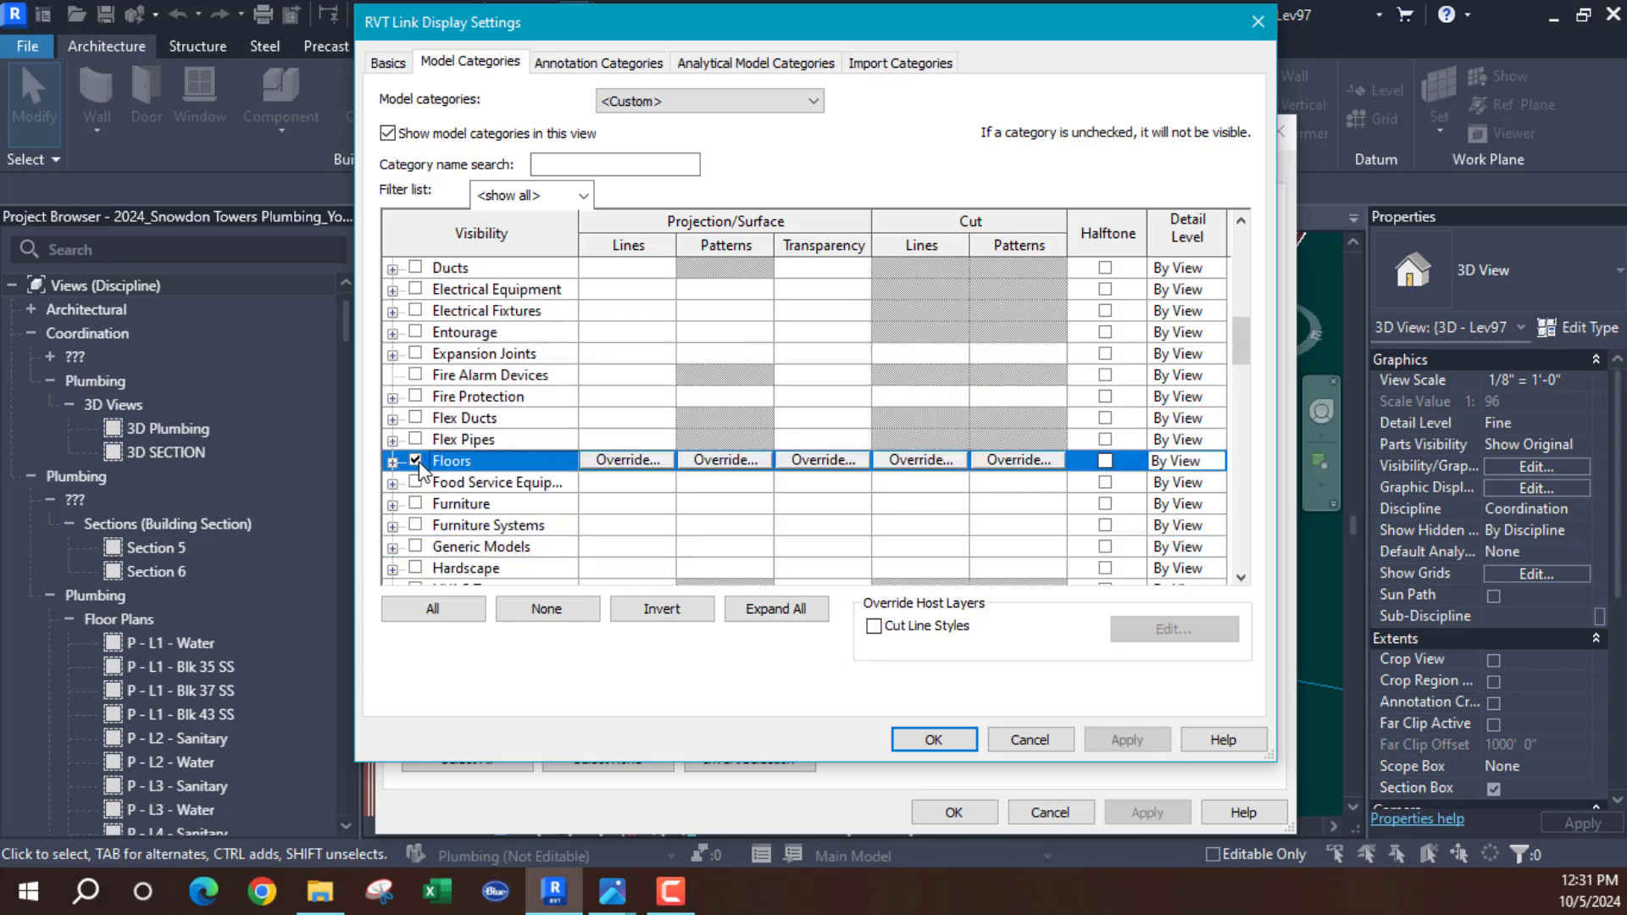
# Make the structural link's Ceilings category visible as well and apply the link display settings to the 3D view
pyautogui.click(465, 379)
pyautogui.press('c')
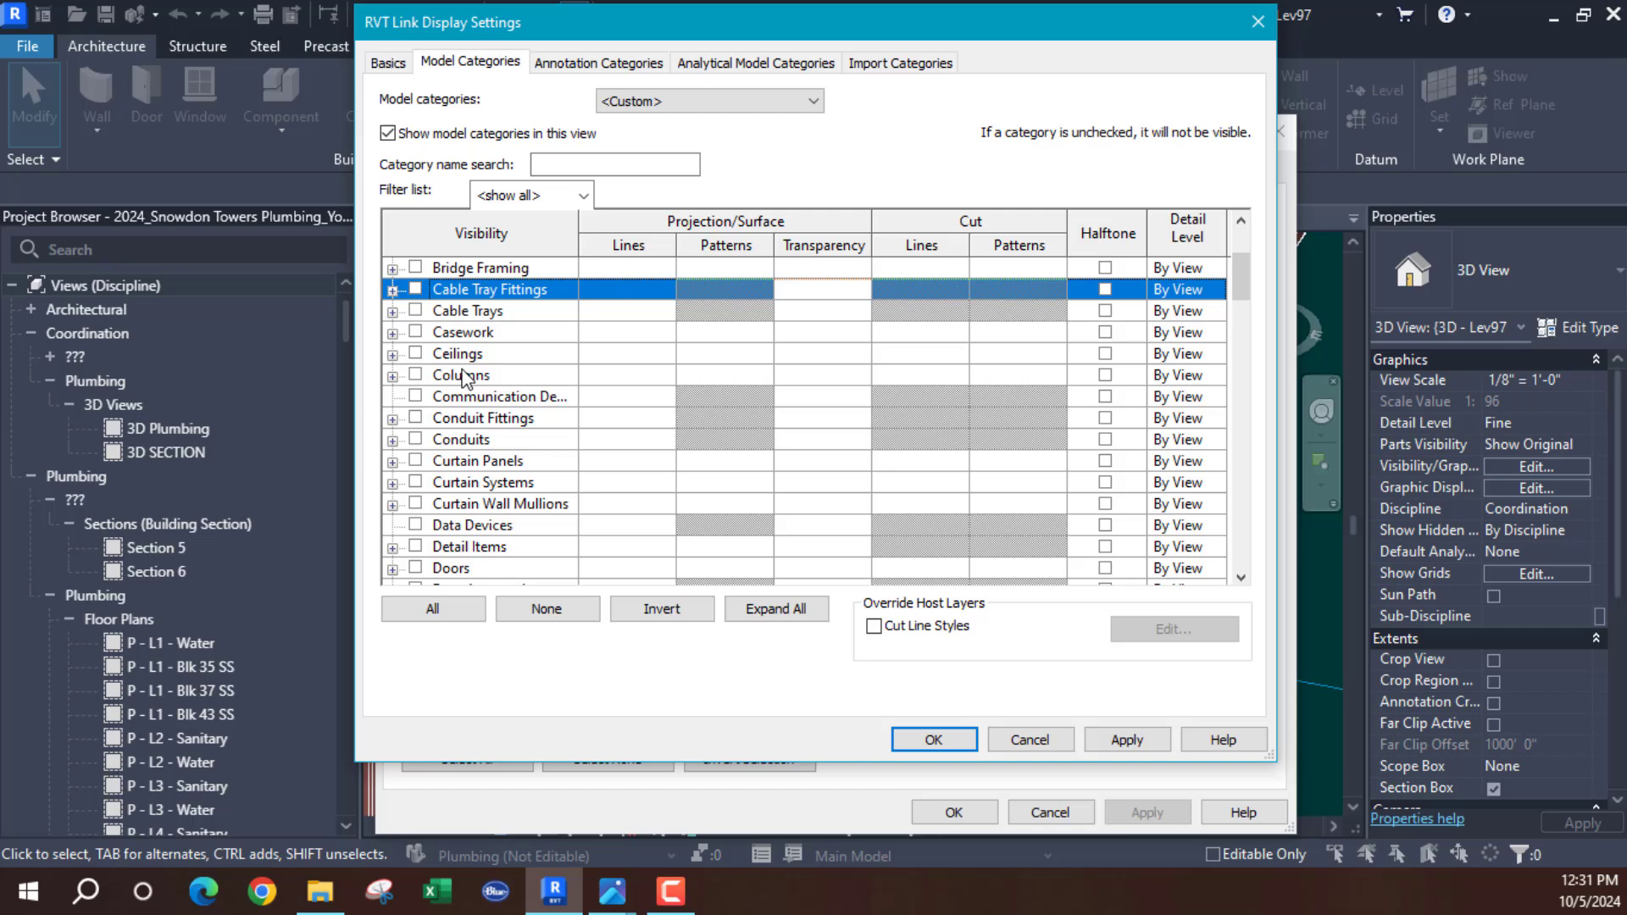
pyautogui.click(416, 354)
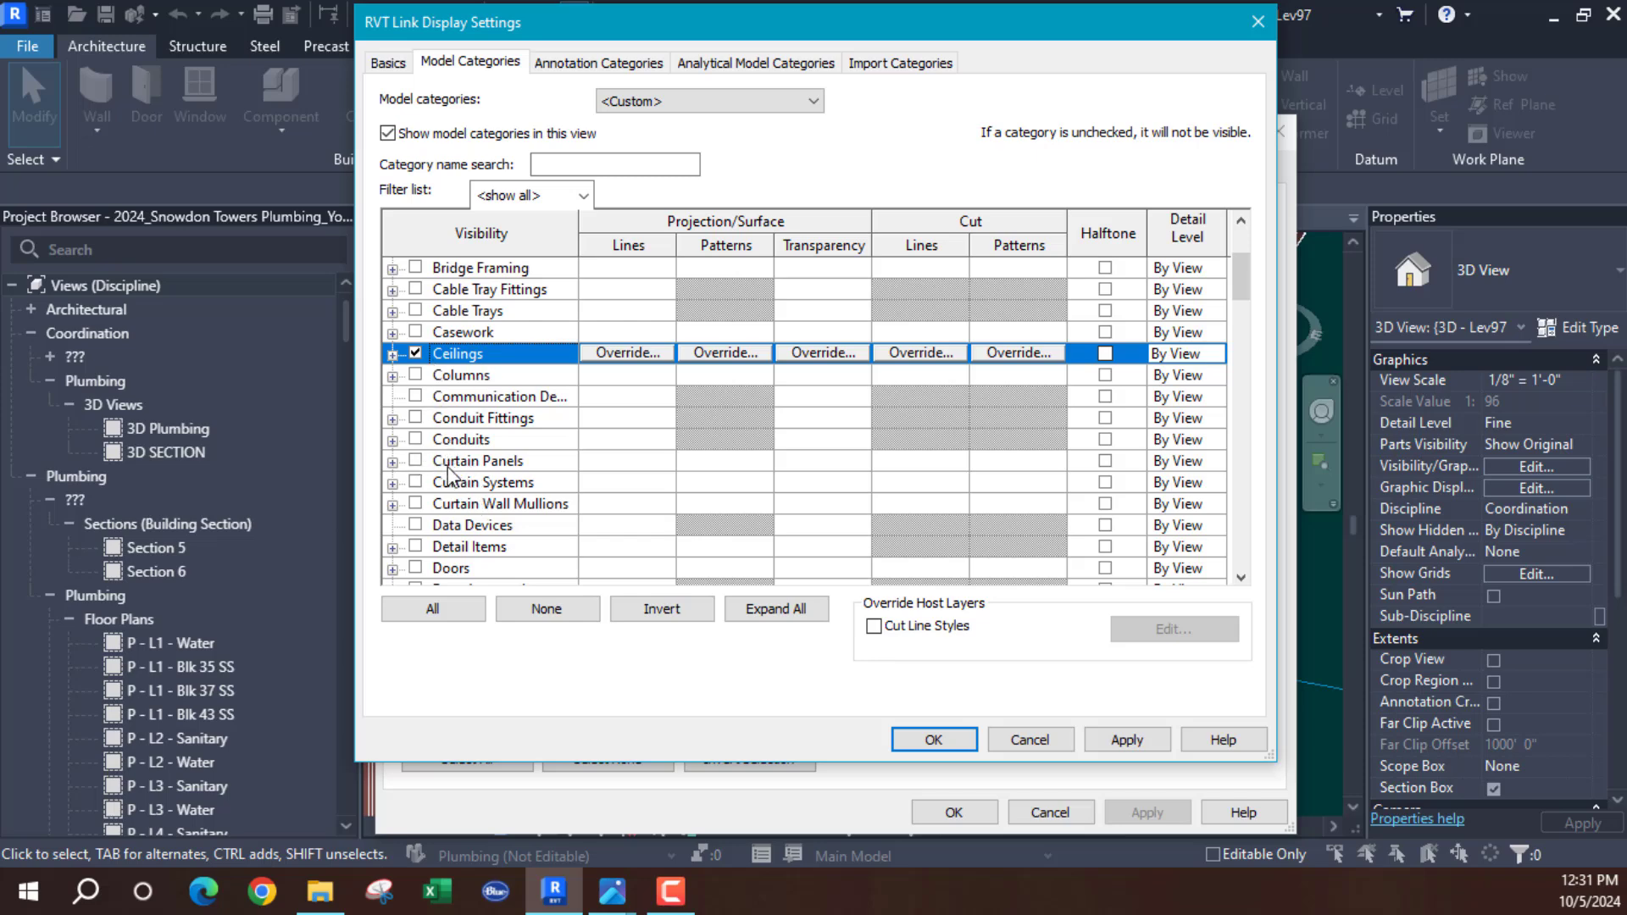
pyautogui.scroll(-5, 500, 458)
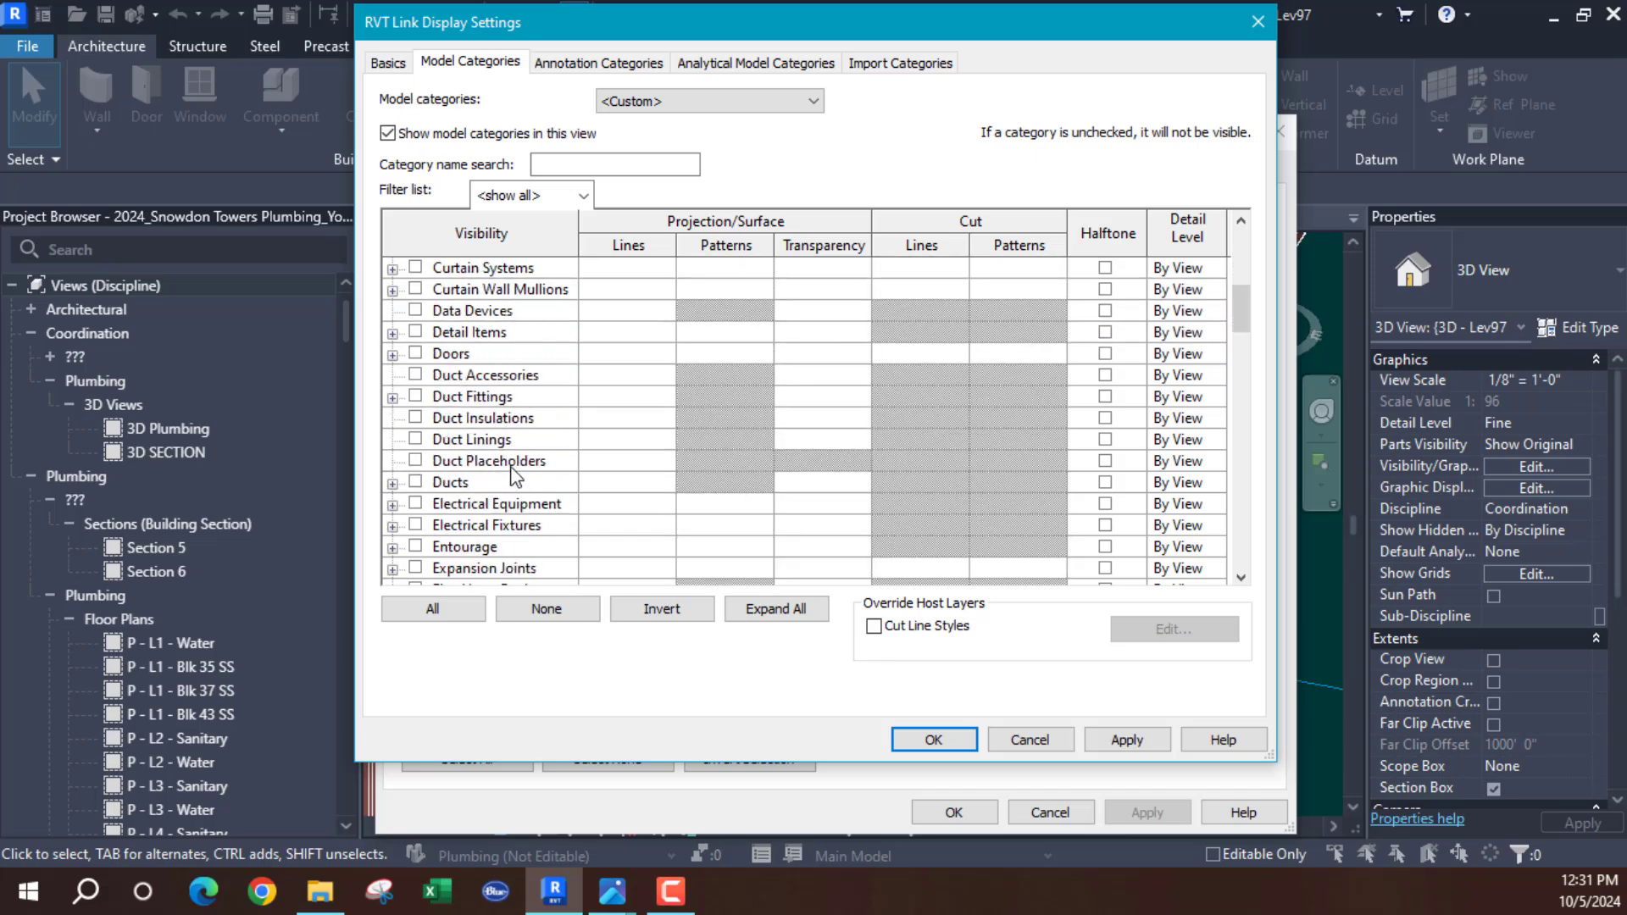
pyautogui.scroll(-2, 519, 487)
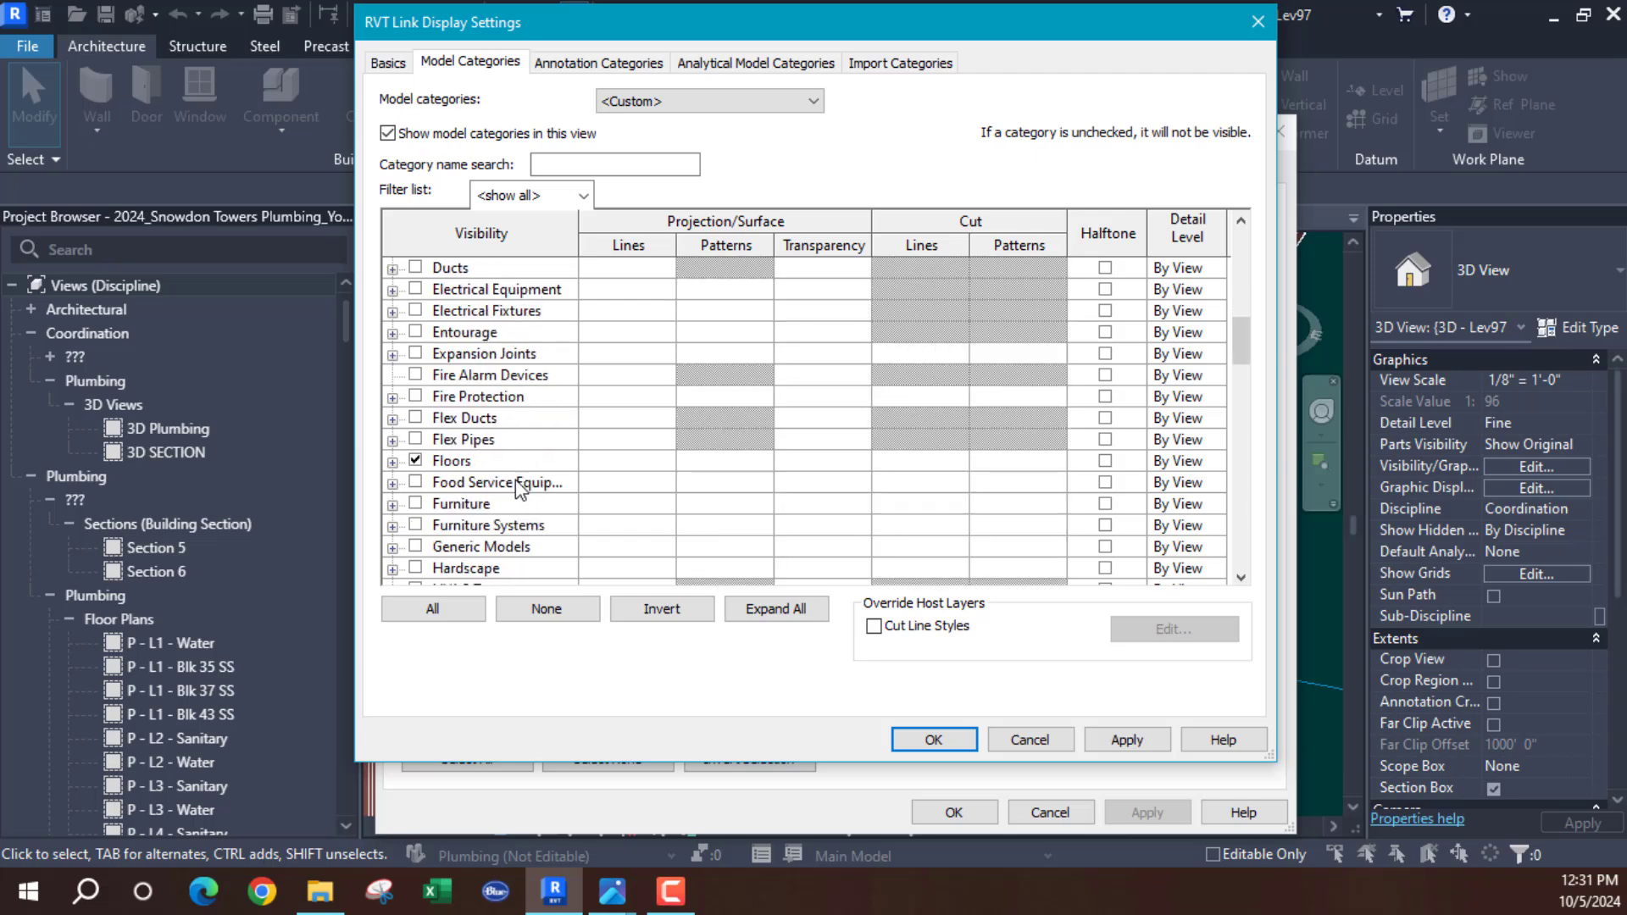
pyautogui.click(935, 740)
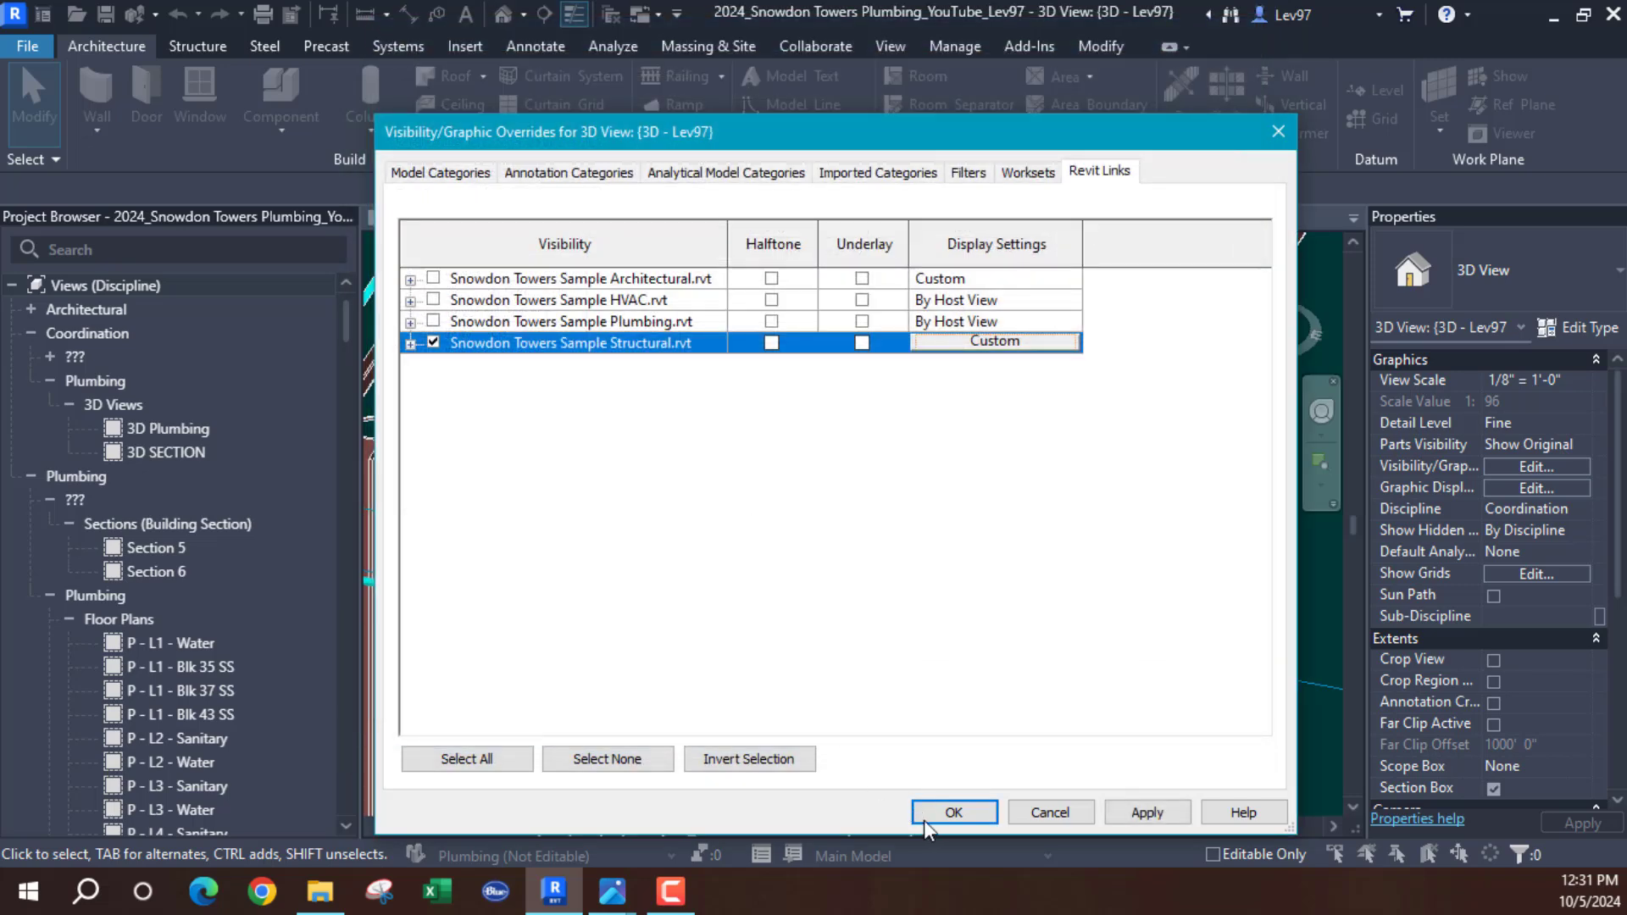
pyautogui.click(954, 813)
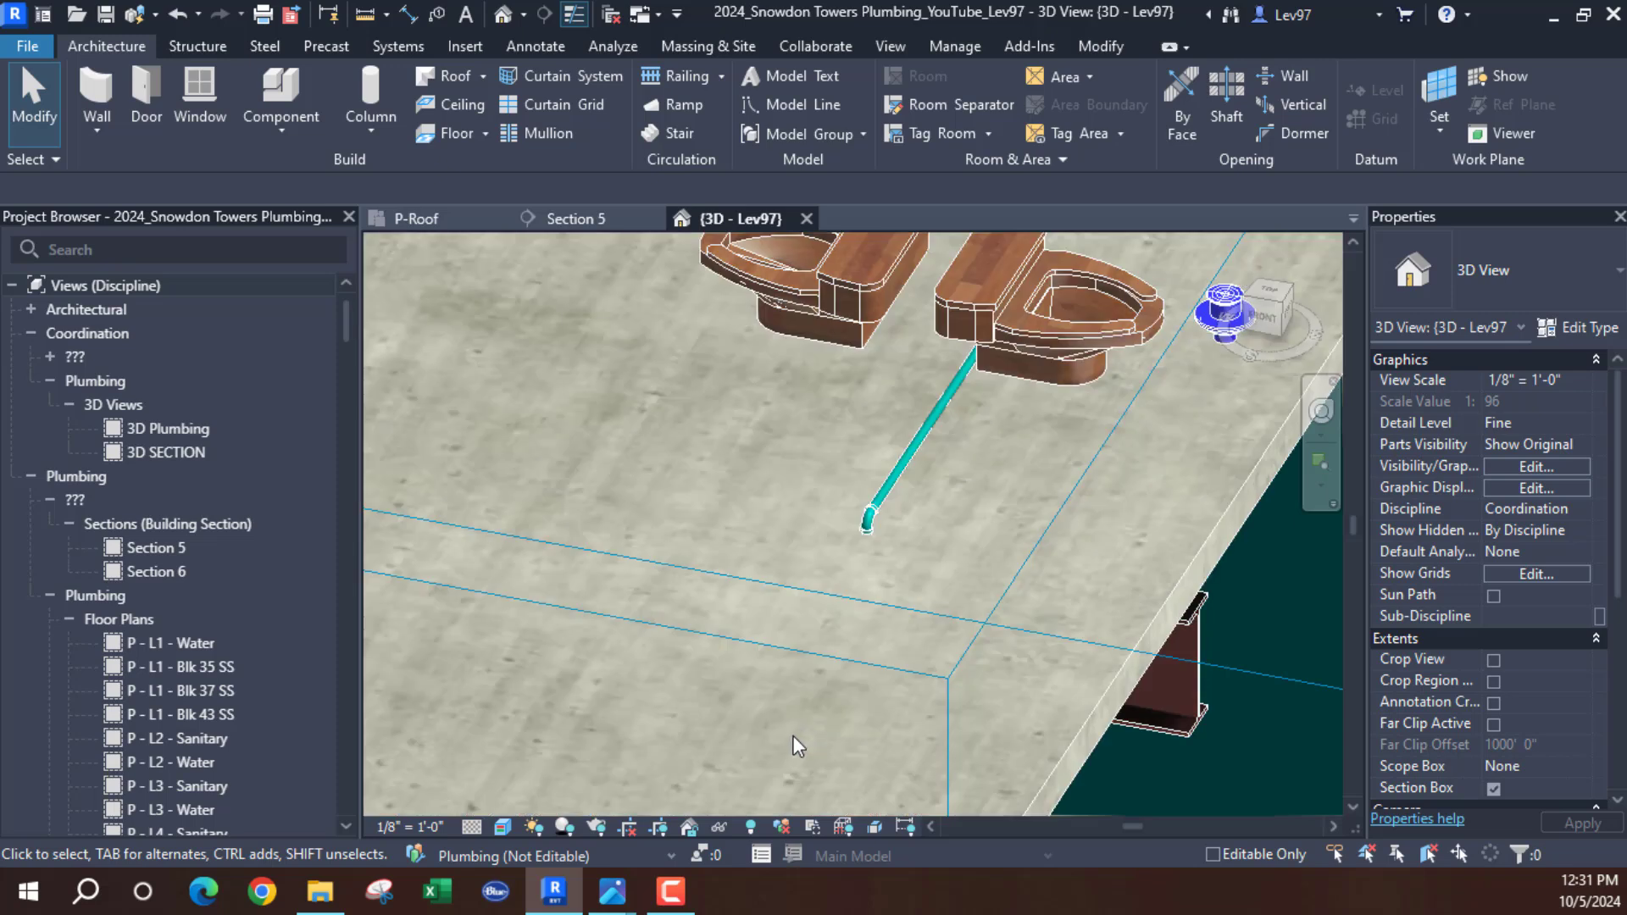
# Raise the upper horizontal cold water pipe to middle elevation -0' 9 25/64" in Section 5 and check it against the slab in 3D
pyautogui.keyDown('shift'); pyautogui.moveTo(827, 710); pyautogui.dragTo(826, 450, button='middle'); pyautogui.keyUp('shift')
pyautogui.click(737, 305)
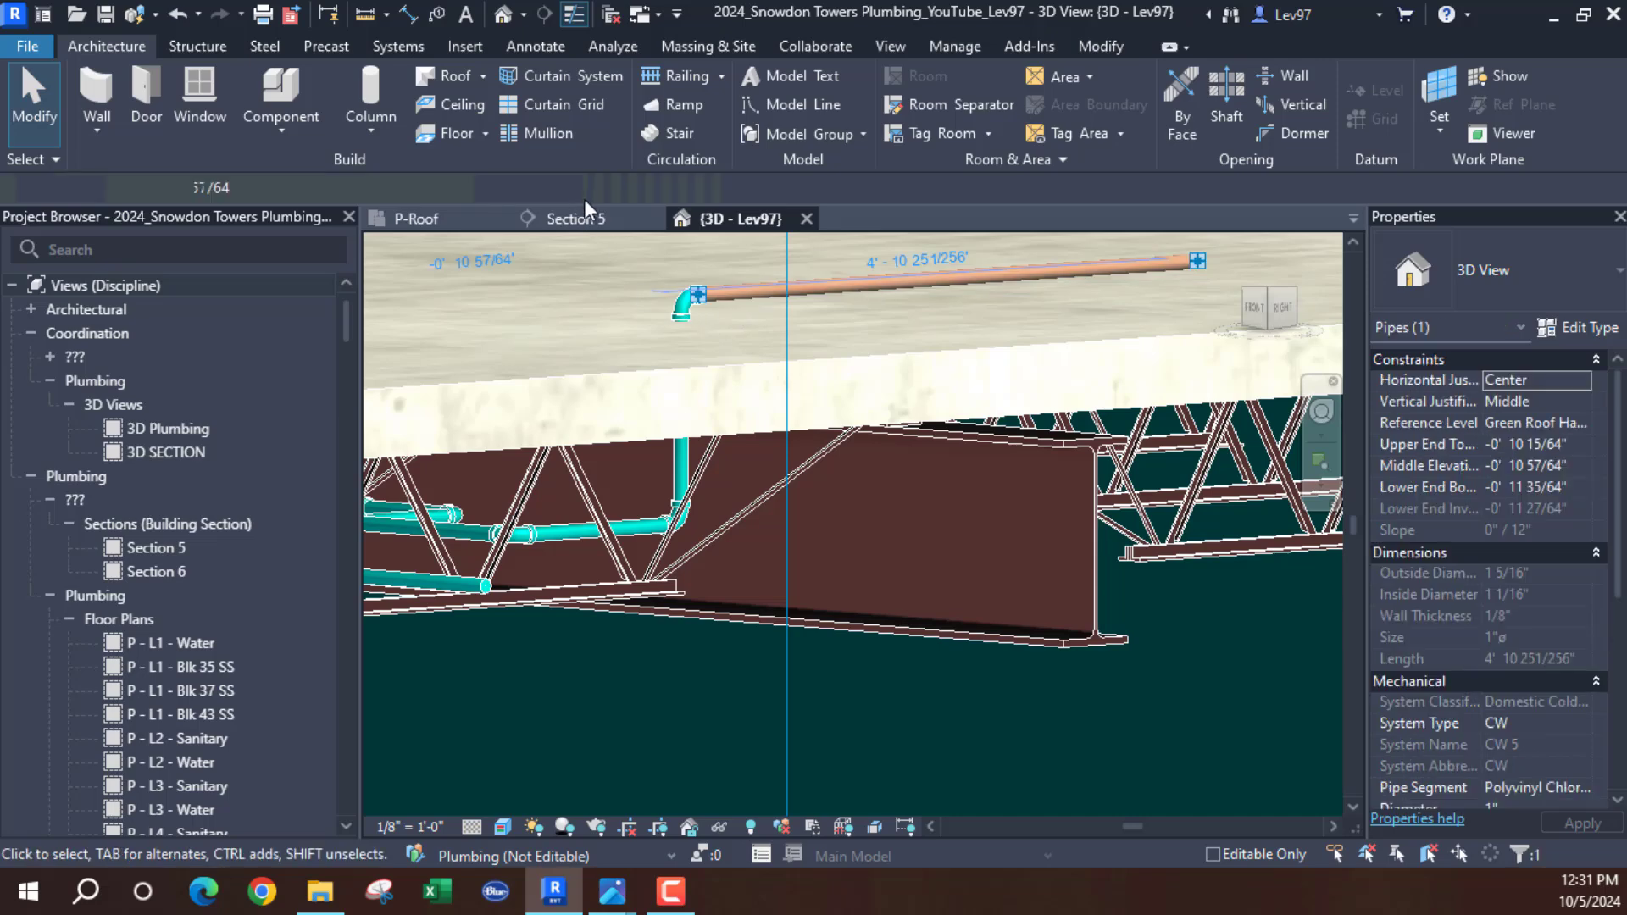
pyautogui.click(576, 218)
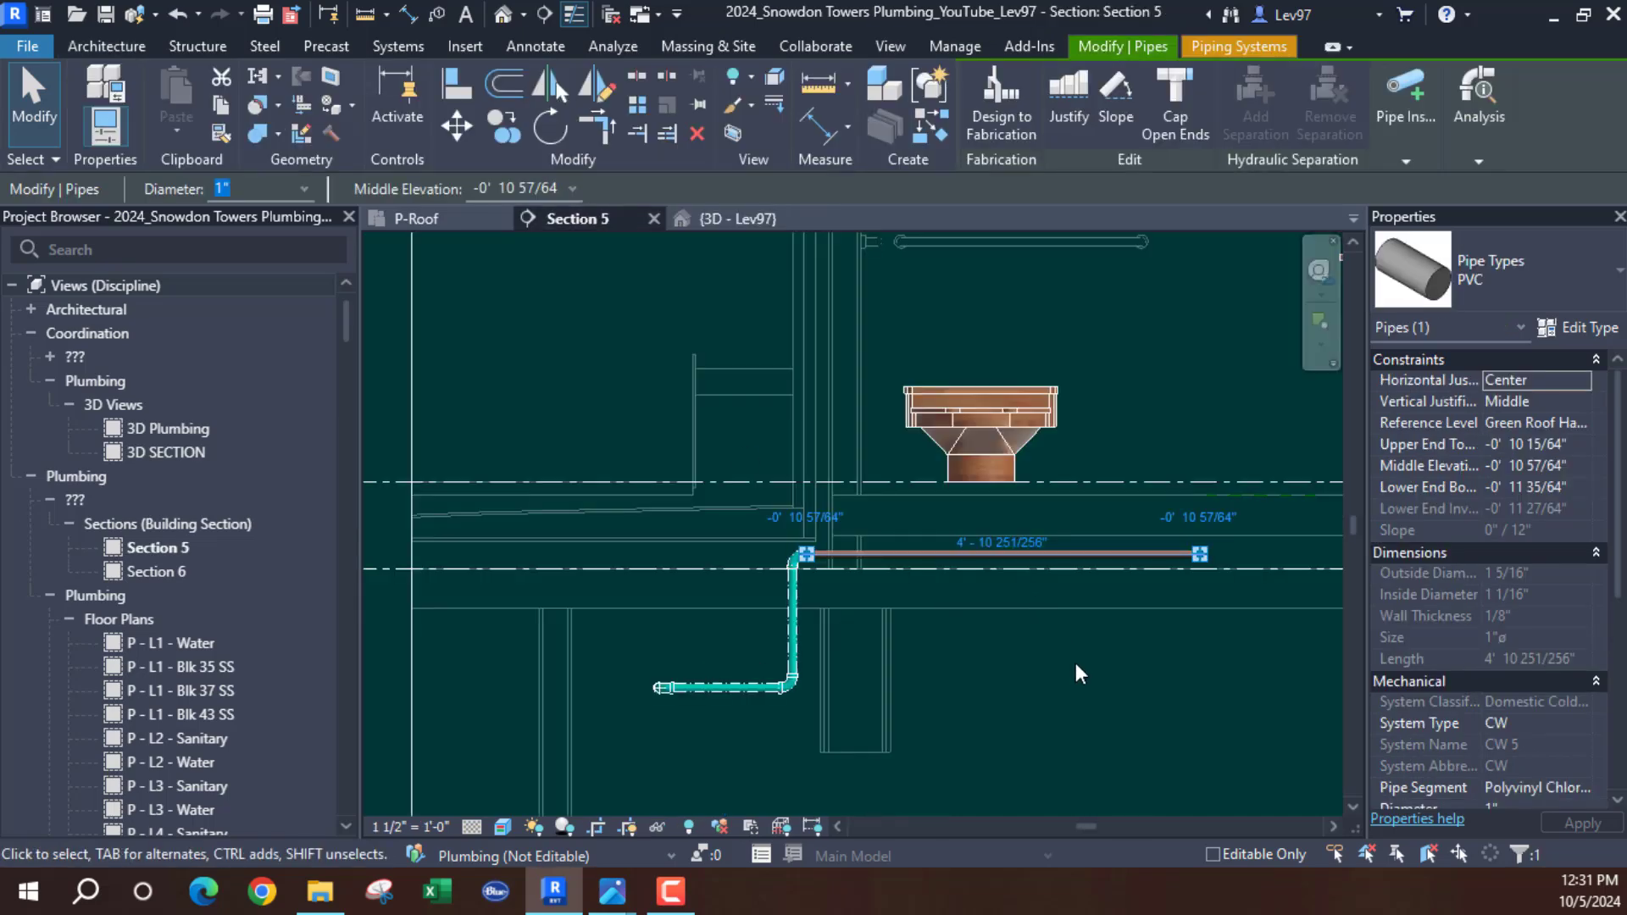
pyautogui.press('Up')
pyautogui.press('Up')
pyautogui.press('Up')
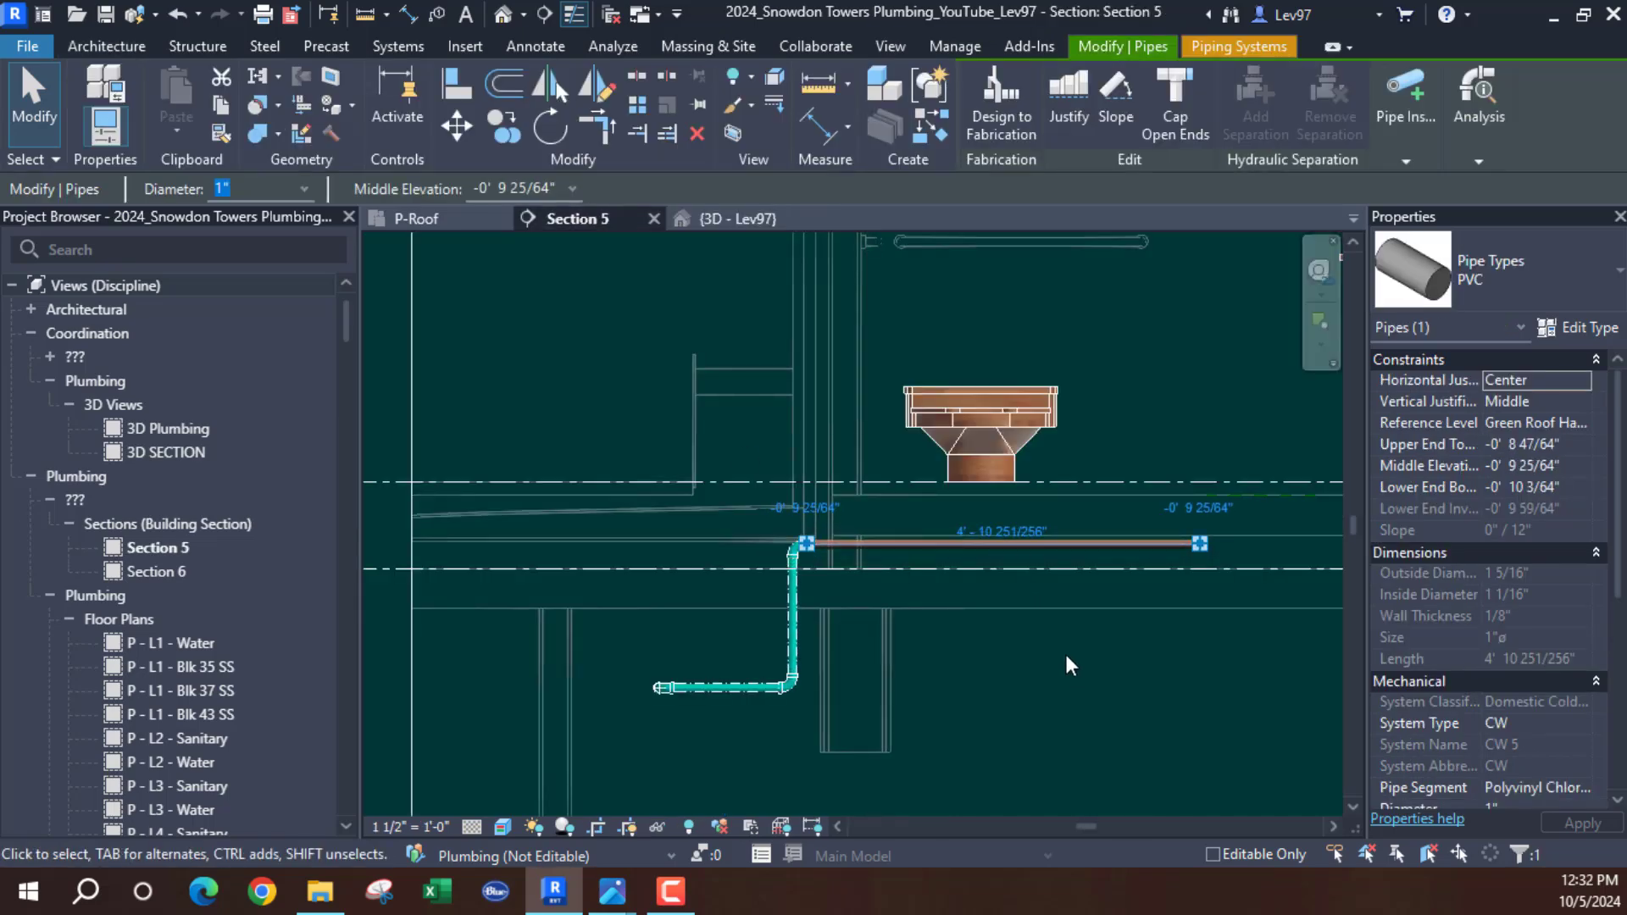
pyautogui.click(1066, 661)
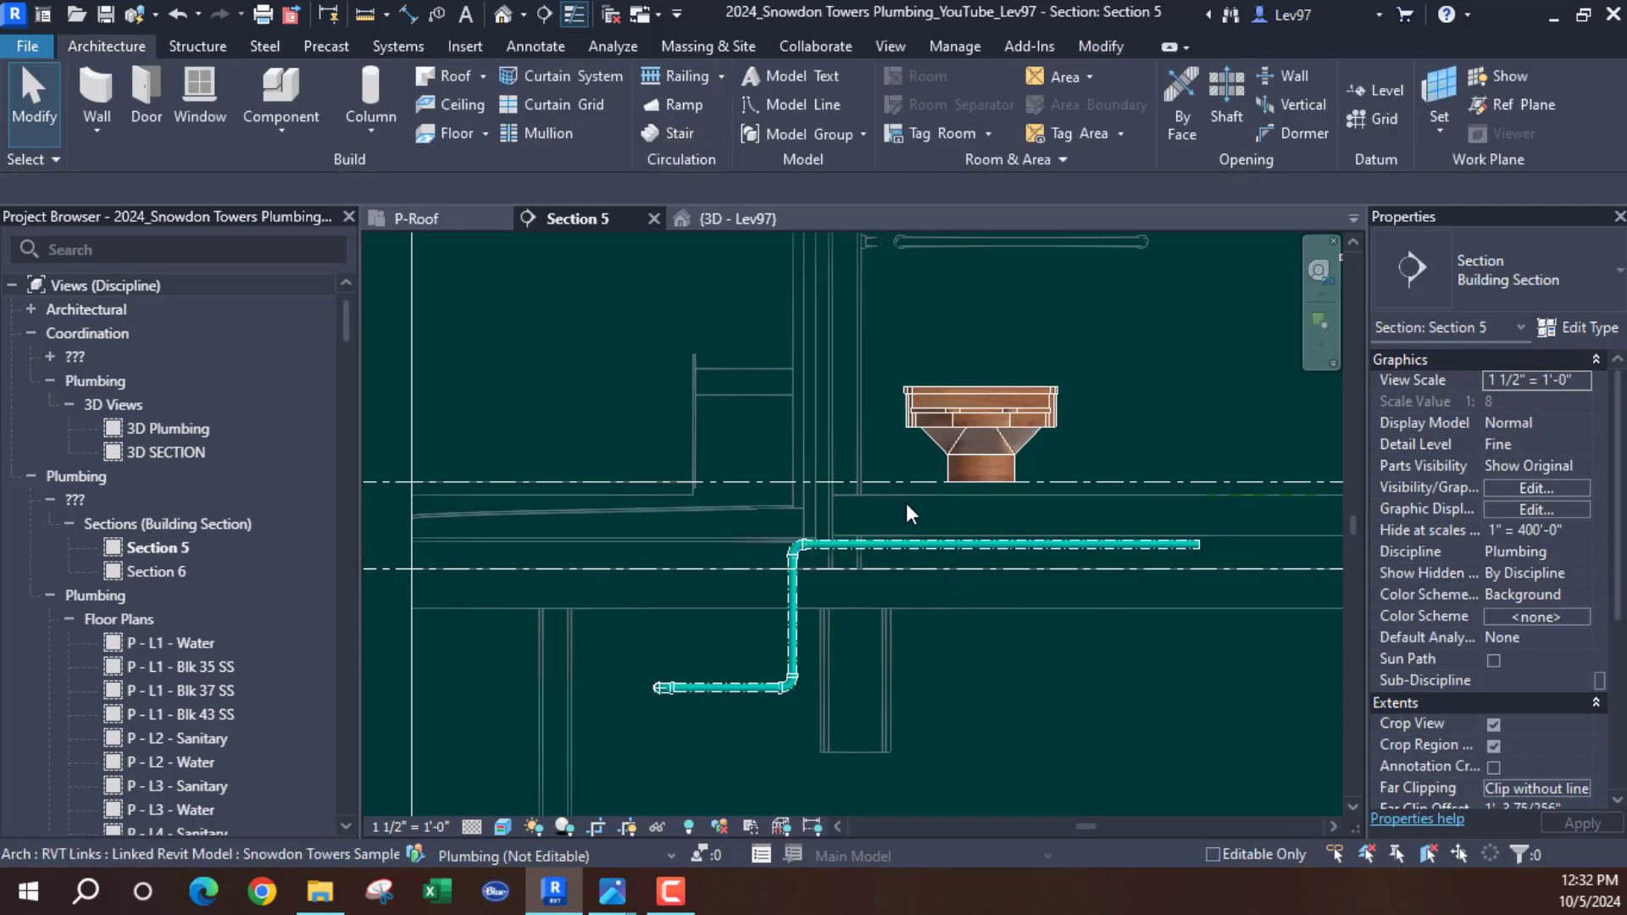
pyautogui.click(709, 219)
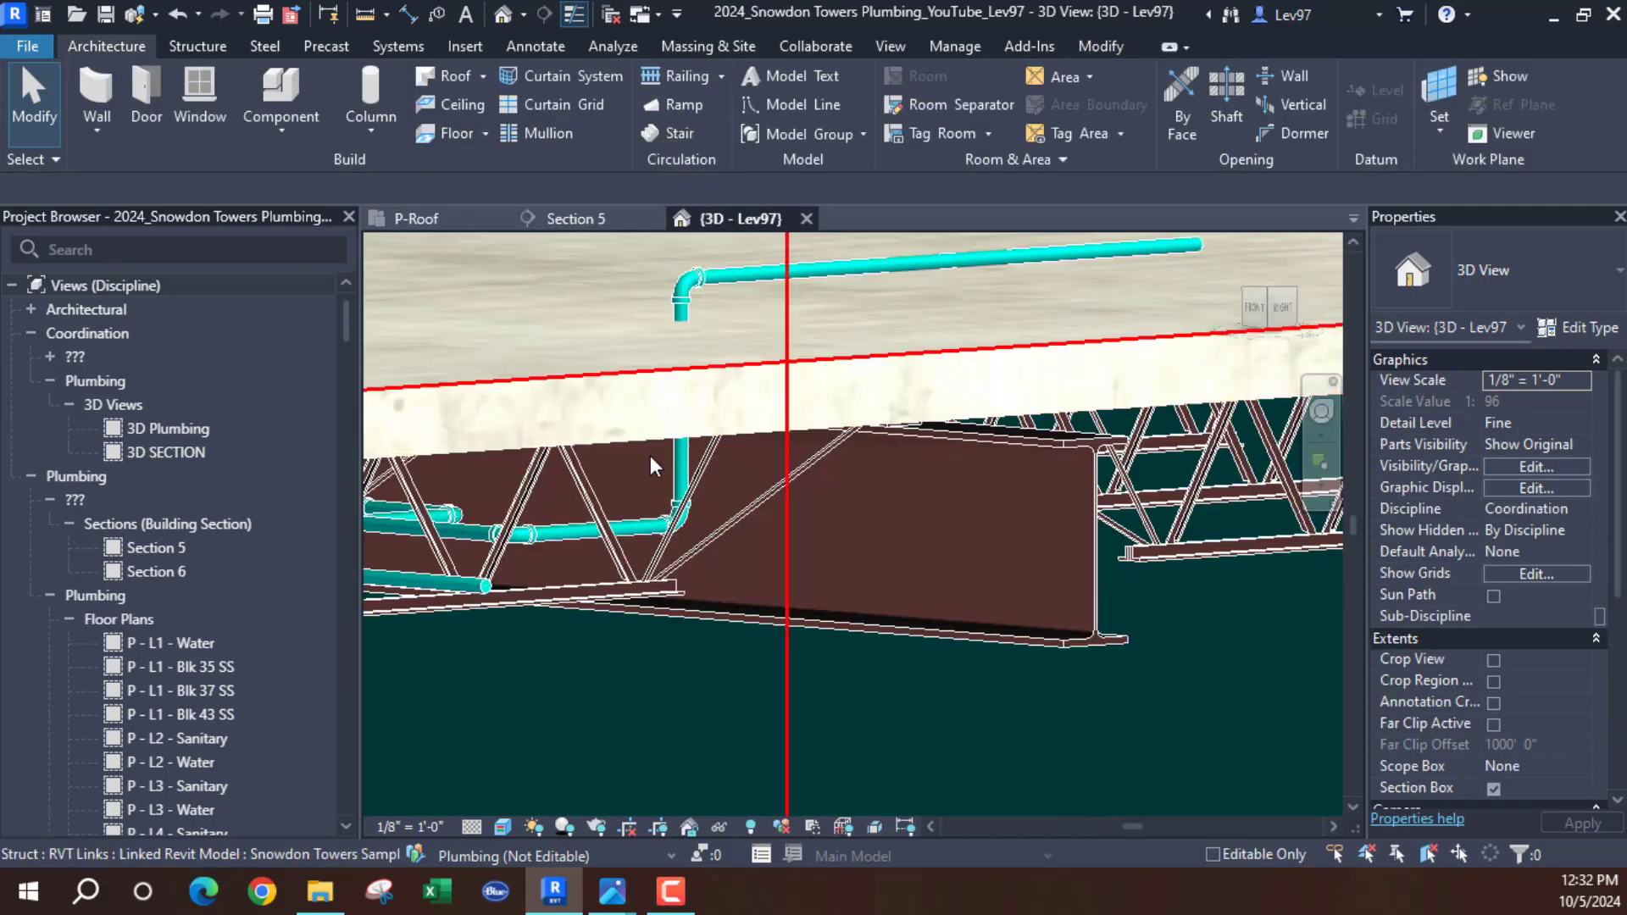
pyautogui.moveTo(649, 455); pyautogui.dragTo(941, 696, button='middle')
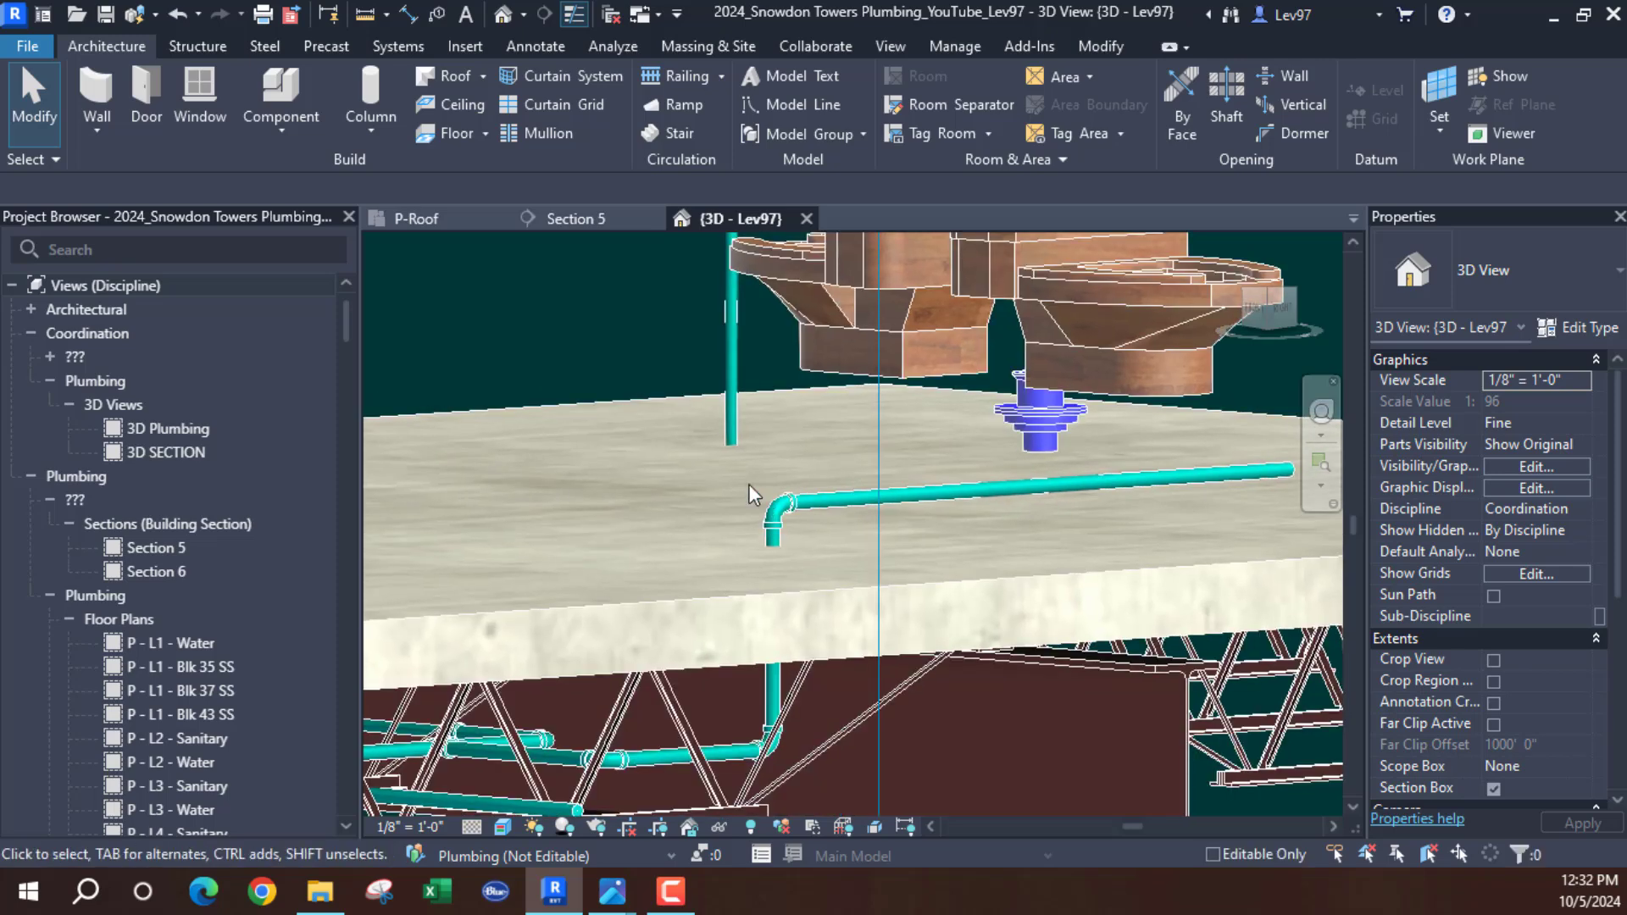
# Check the Floors category in the architectural link's custom display settings, then turn on the architectural link in the 3D view
pyautogui.press('v')
pyautogui.press('g')
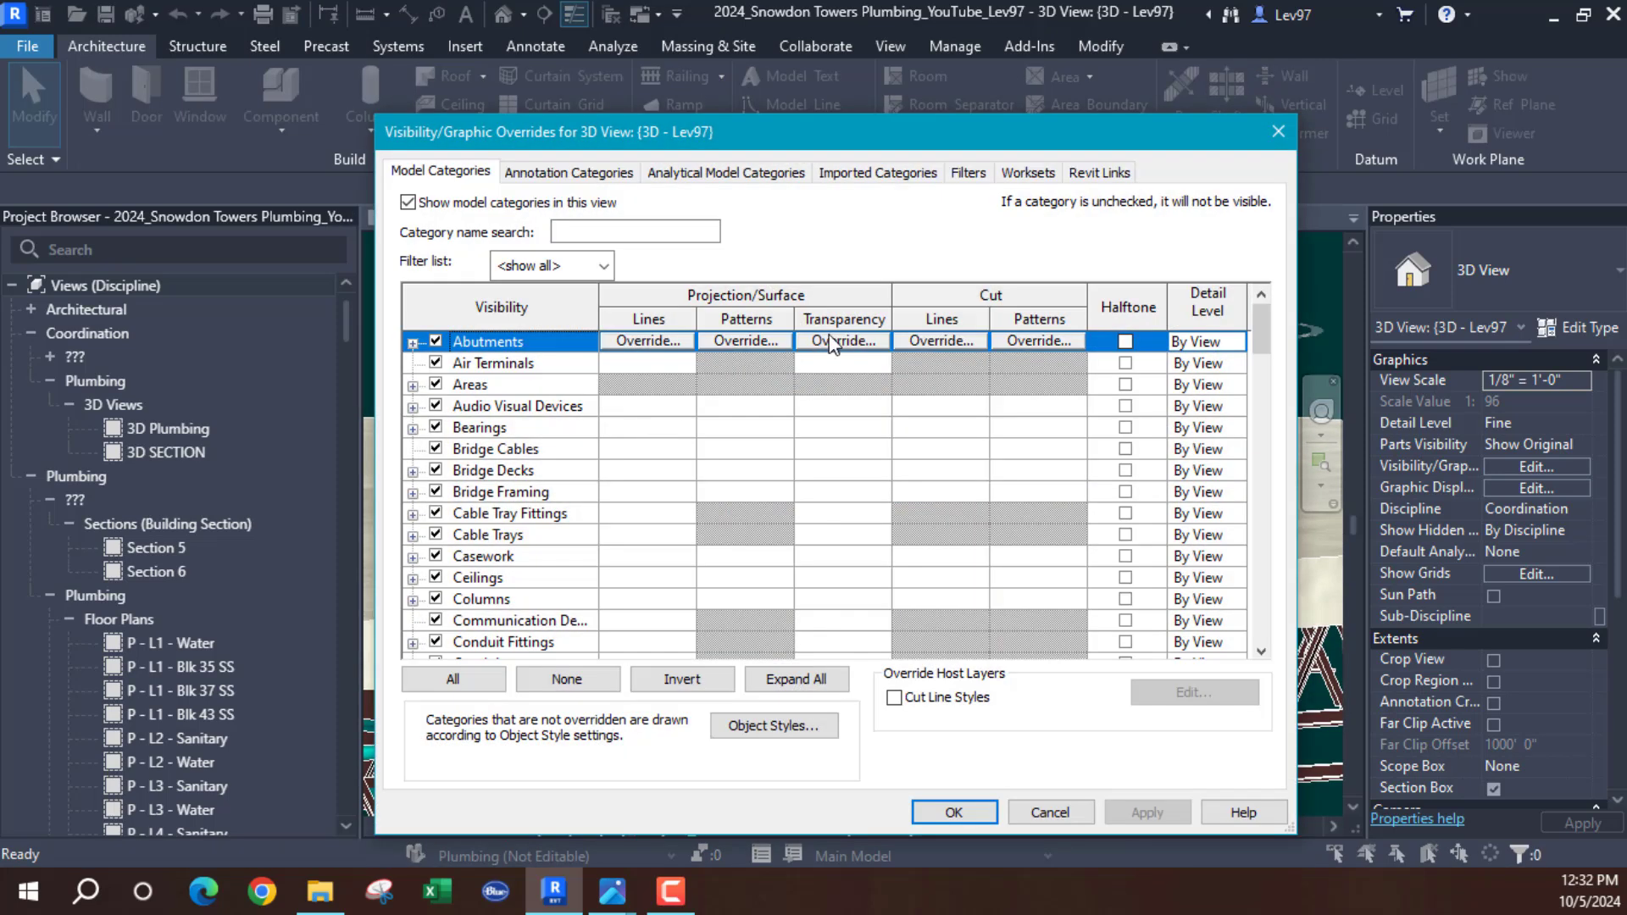
pyautogui.click(1102, 174)
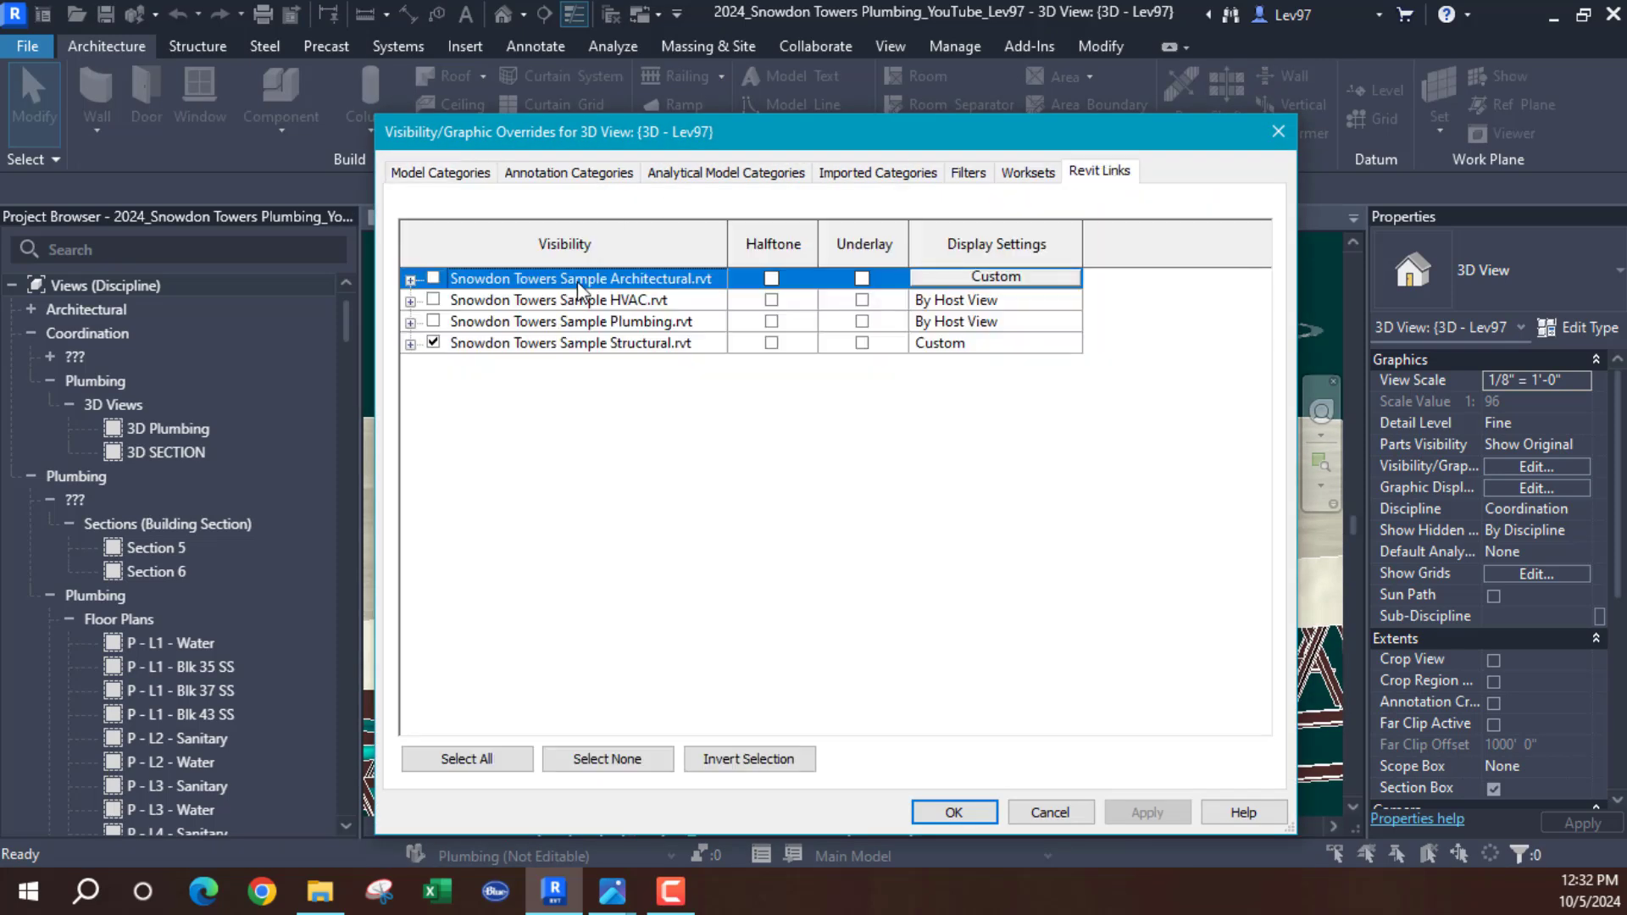
pyautogui.click(991, 278)
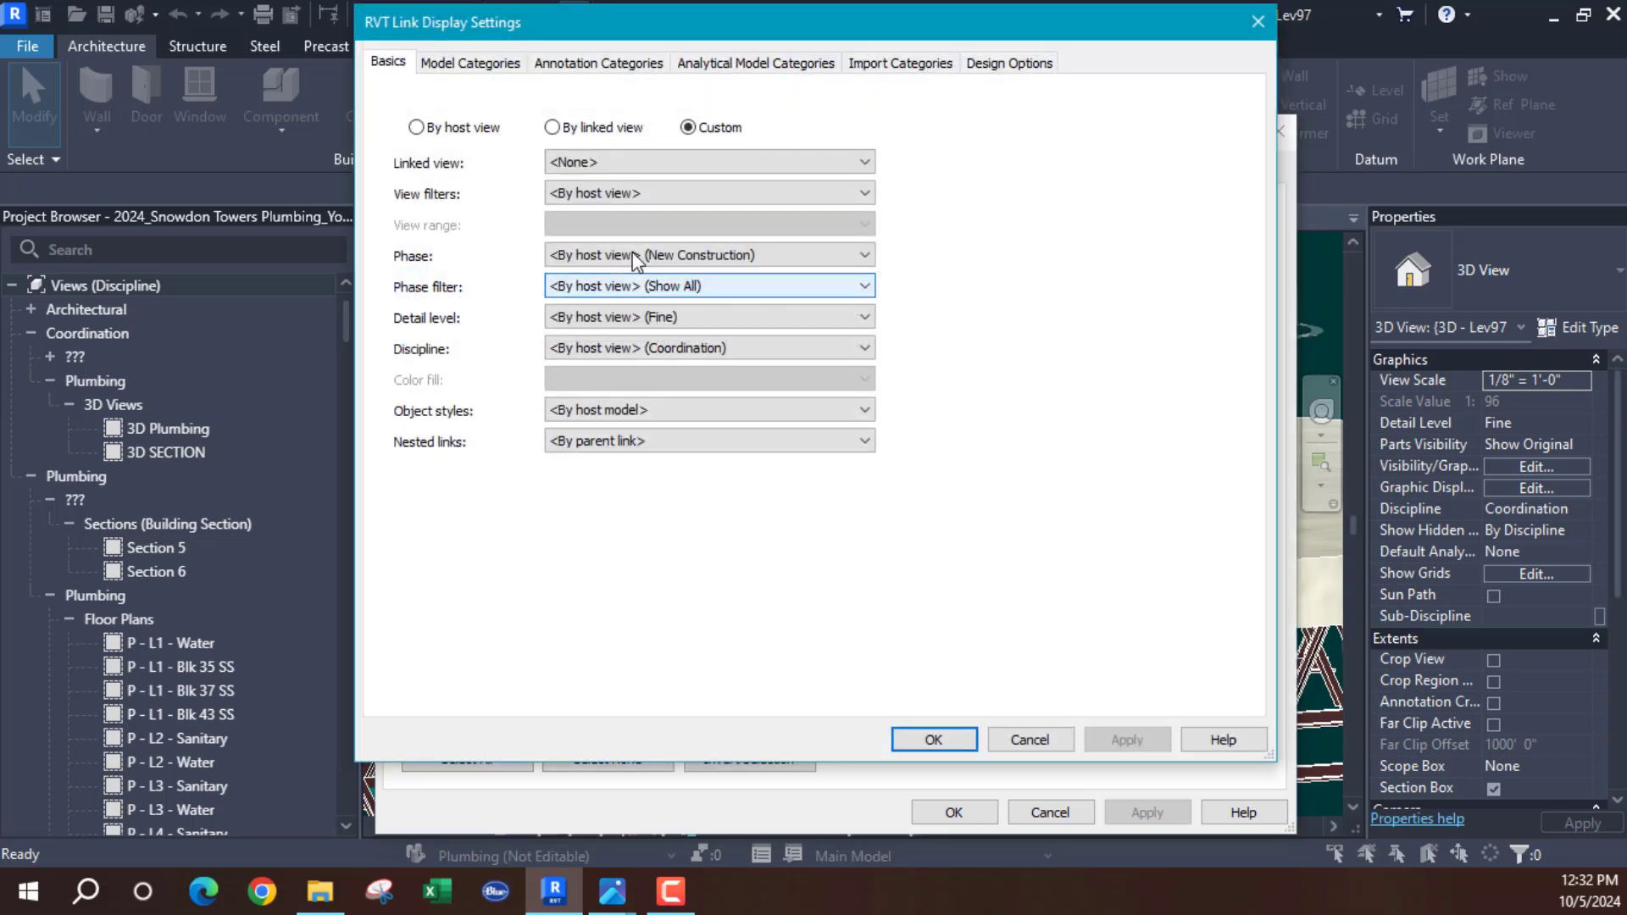
pyautogui.click(471, 64)
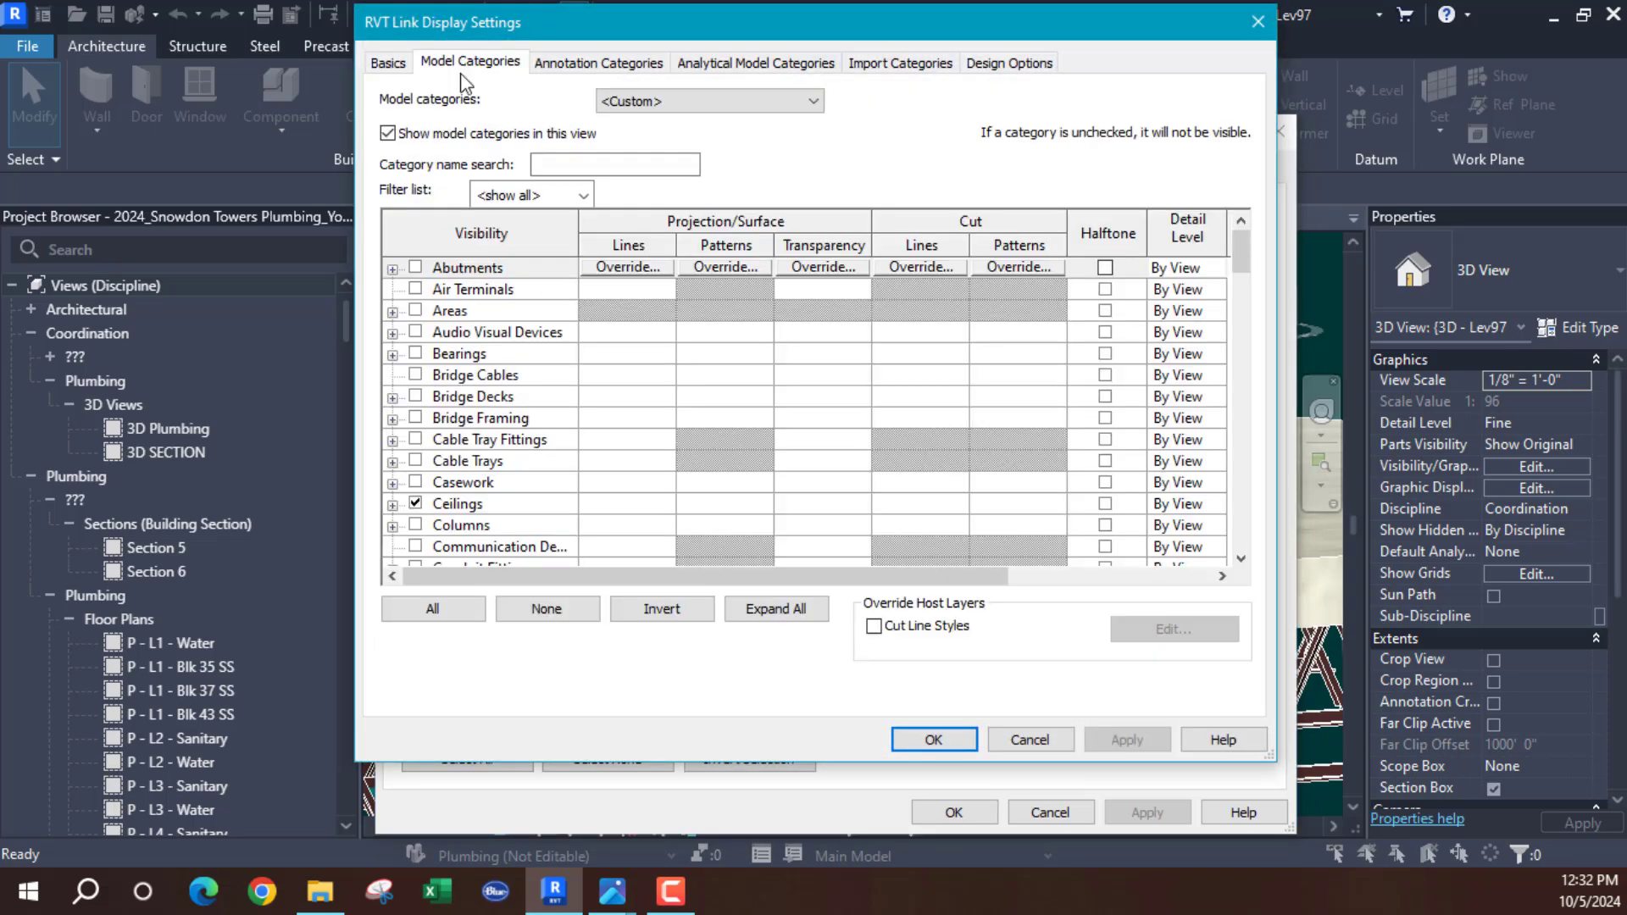
pyautogui.click(451, 379)
pyautogui.press('f')
pyautogui.scroll(-2, 424, 467)
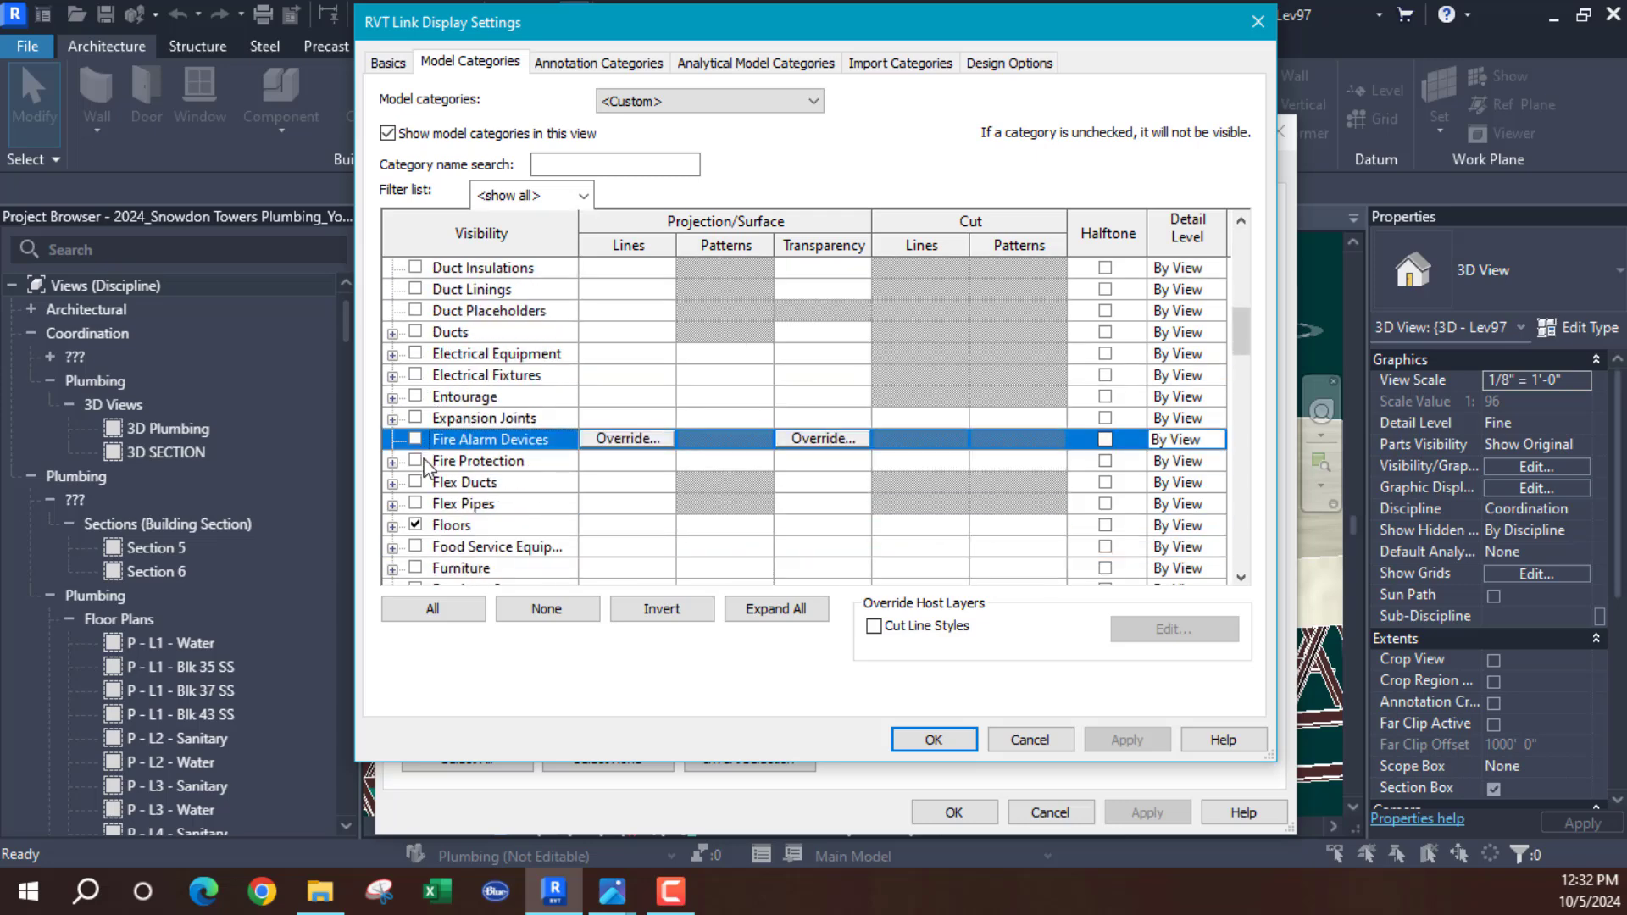
pyautogui.scroll(-1, 432, 468)
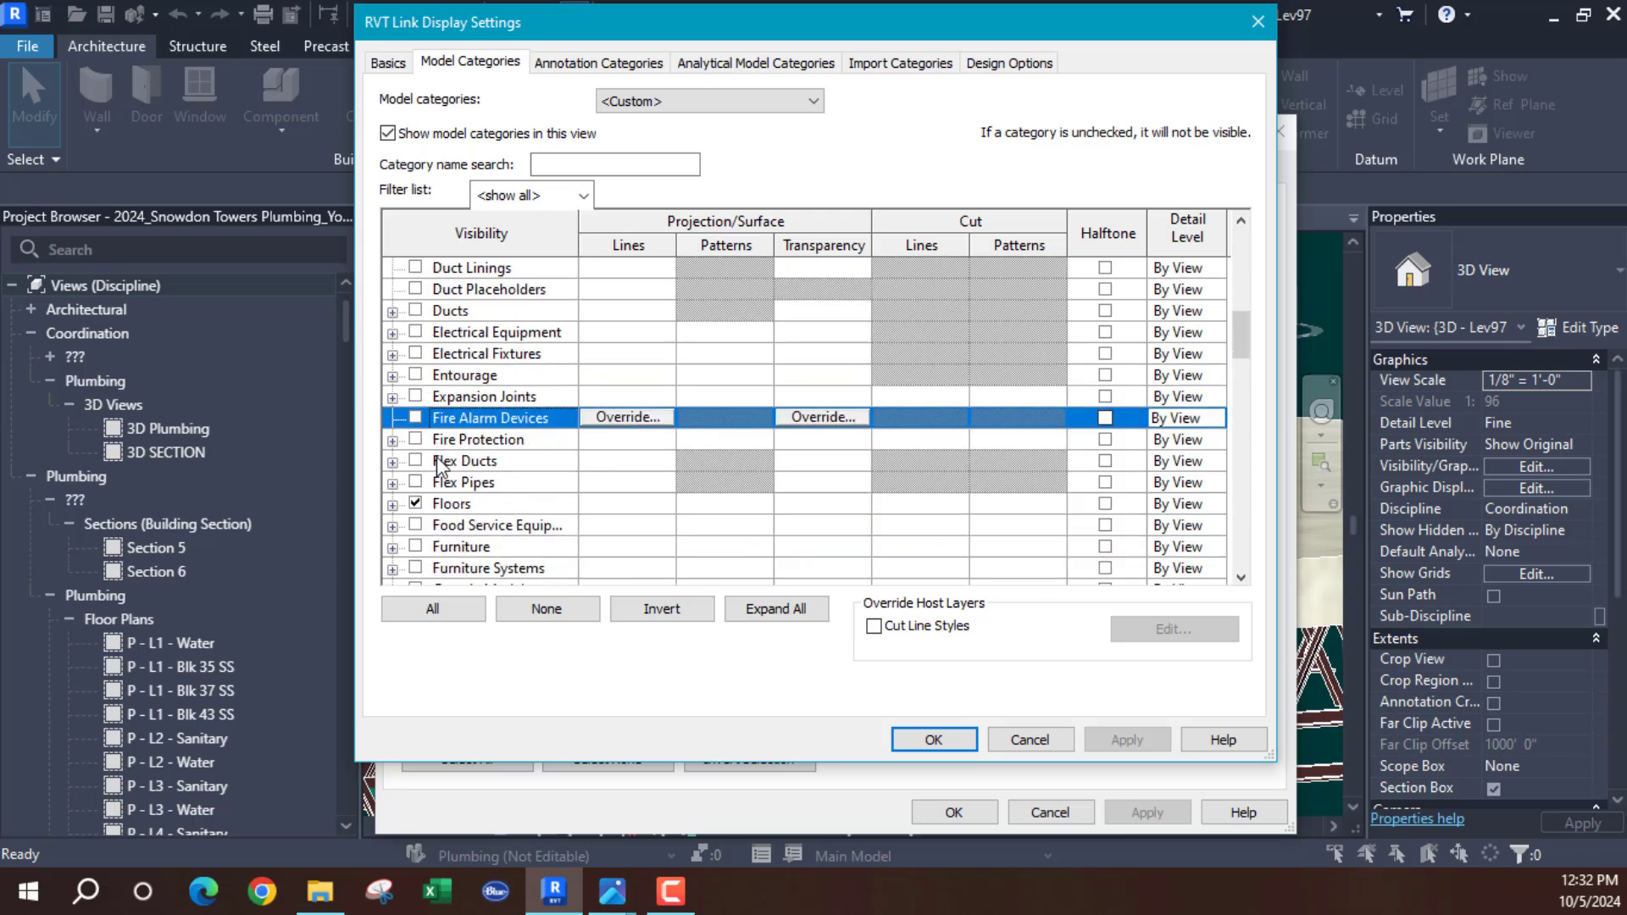
pyautogui.click(1029, 740)
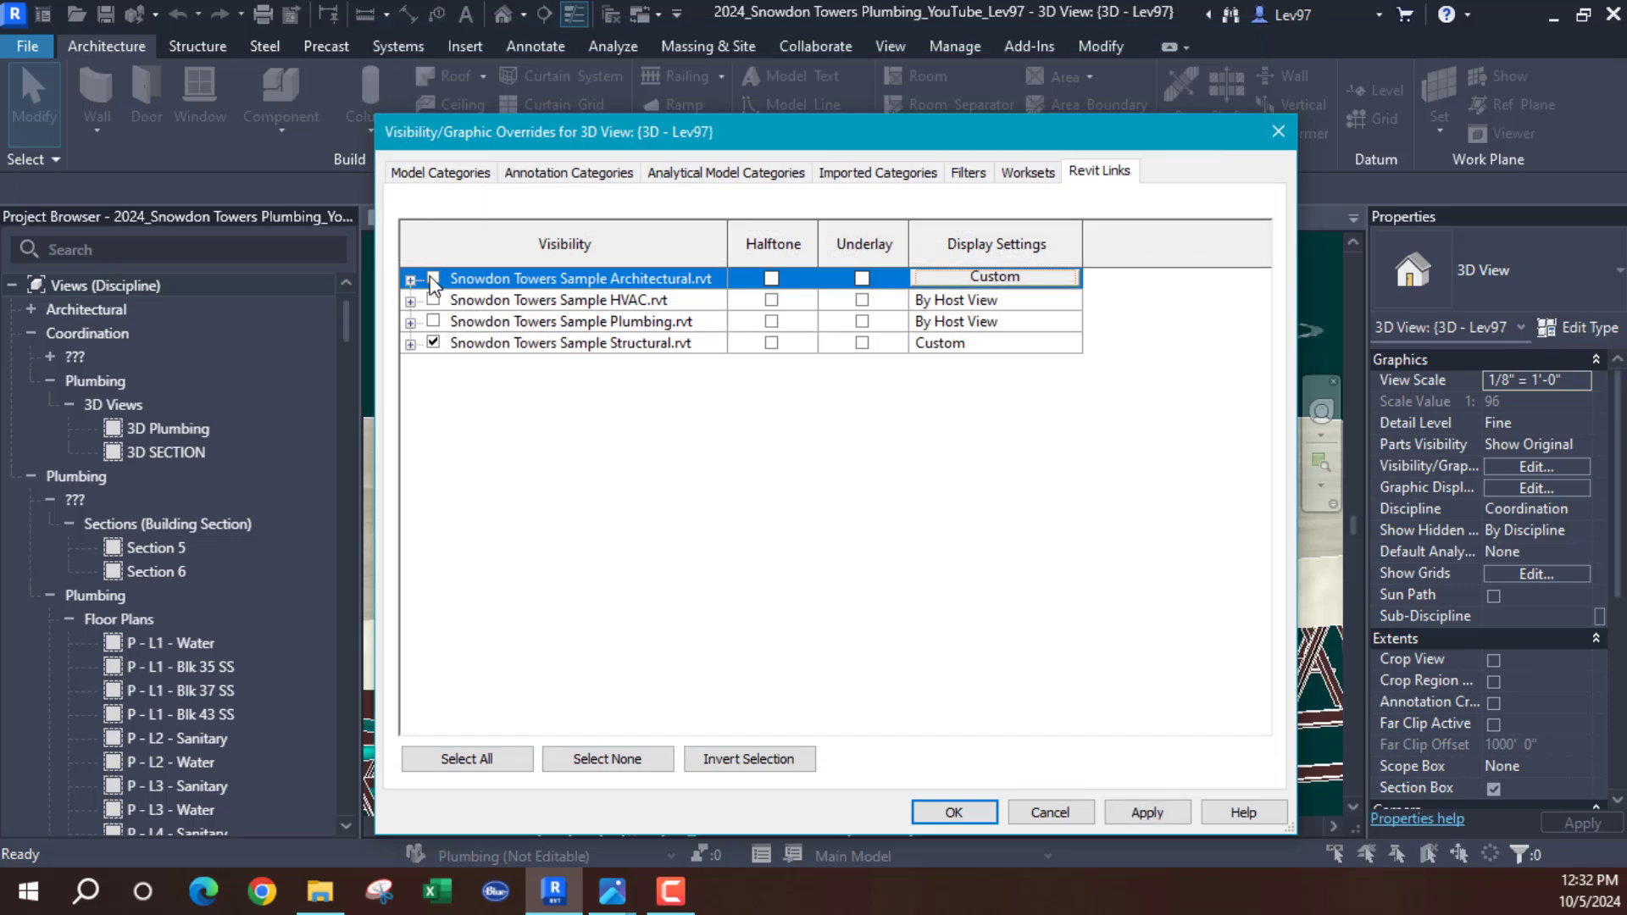
pyautogui.click(433, 279)
# Hide the Doors category in the architectural link's custom display settings and apply the link visibility to the 3D view
pyautogui.click(977, 276)
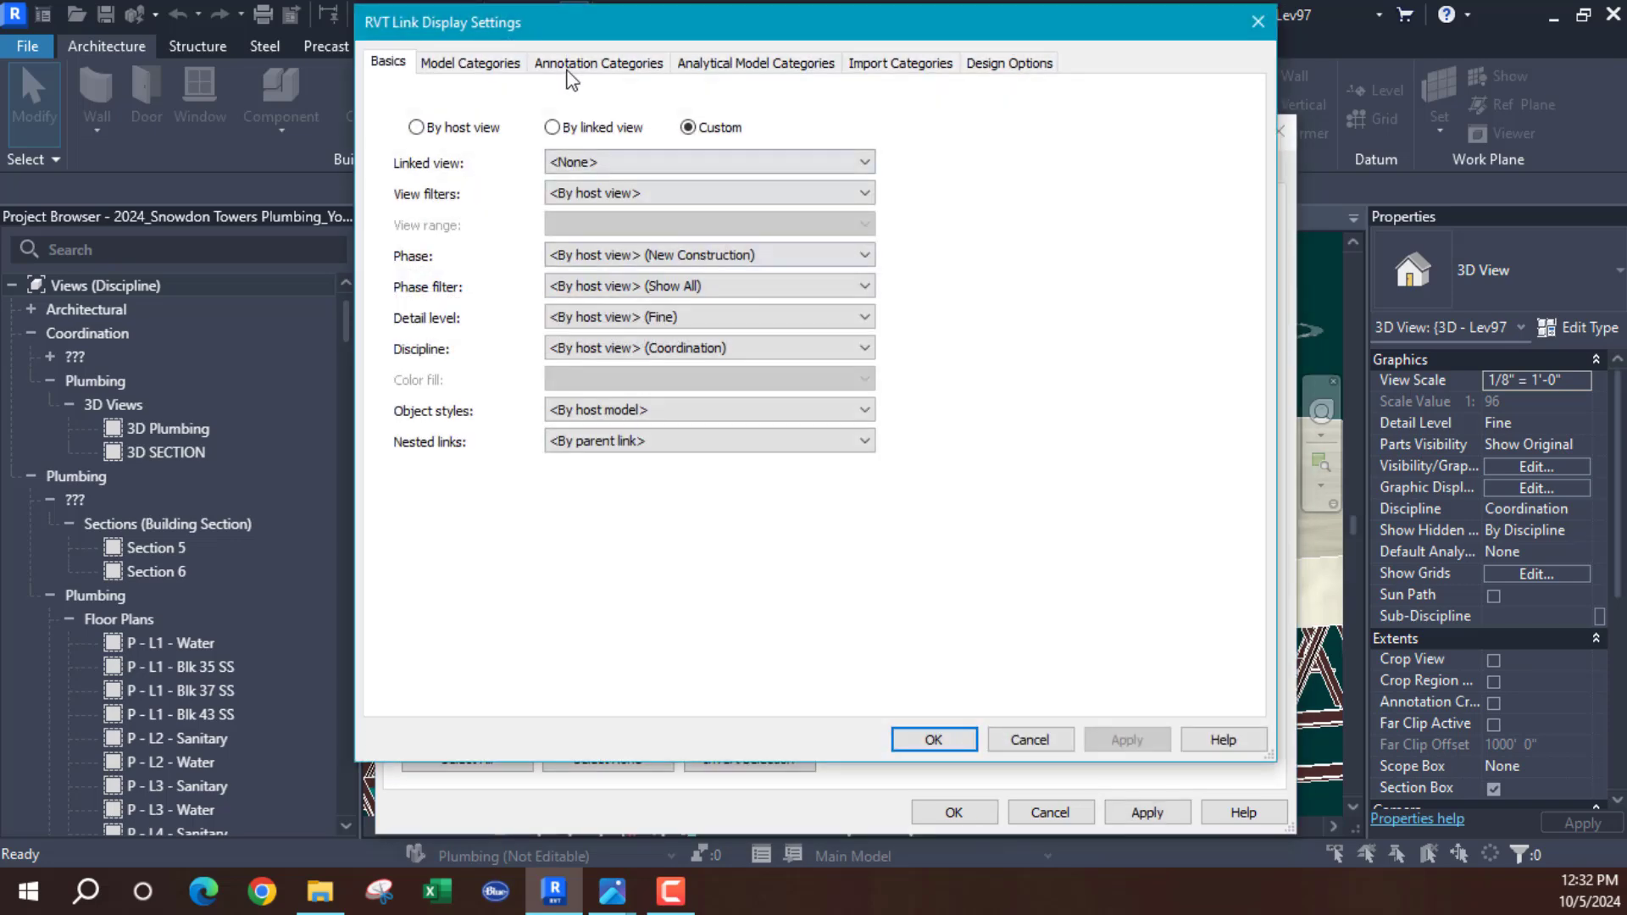
pyautogui.click(475, 63)
pyautogui.click(489, 398)
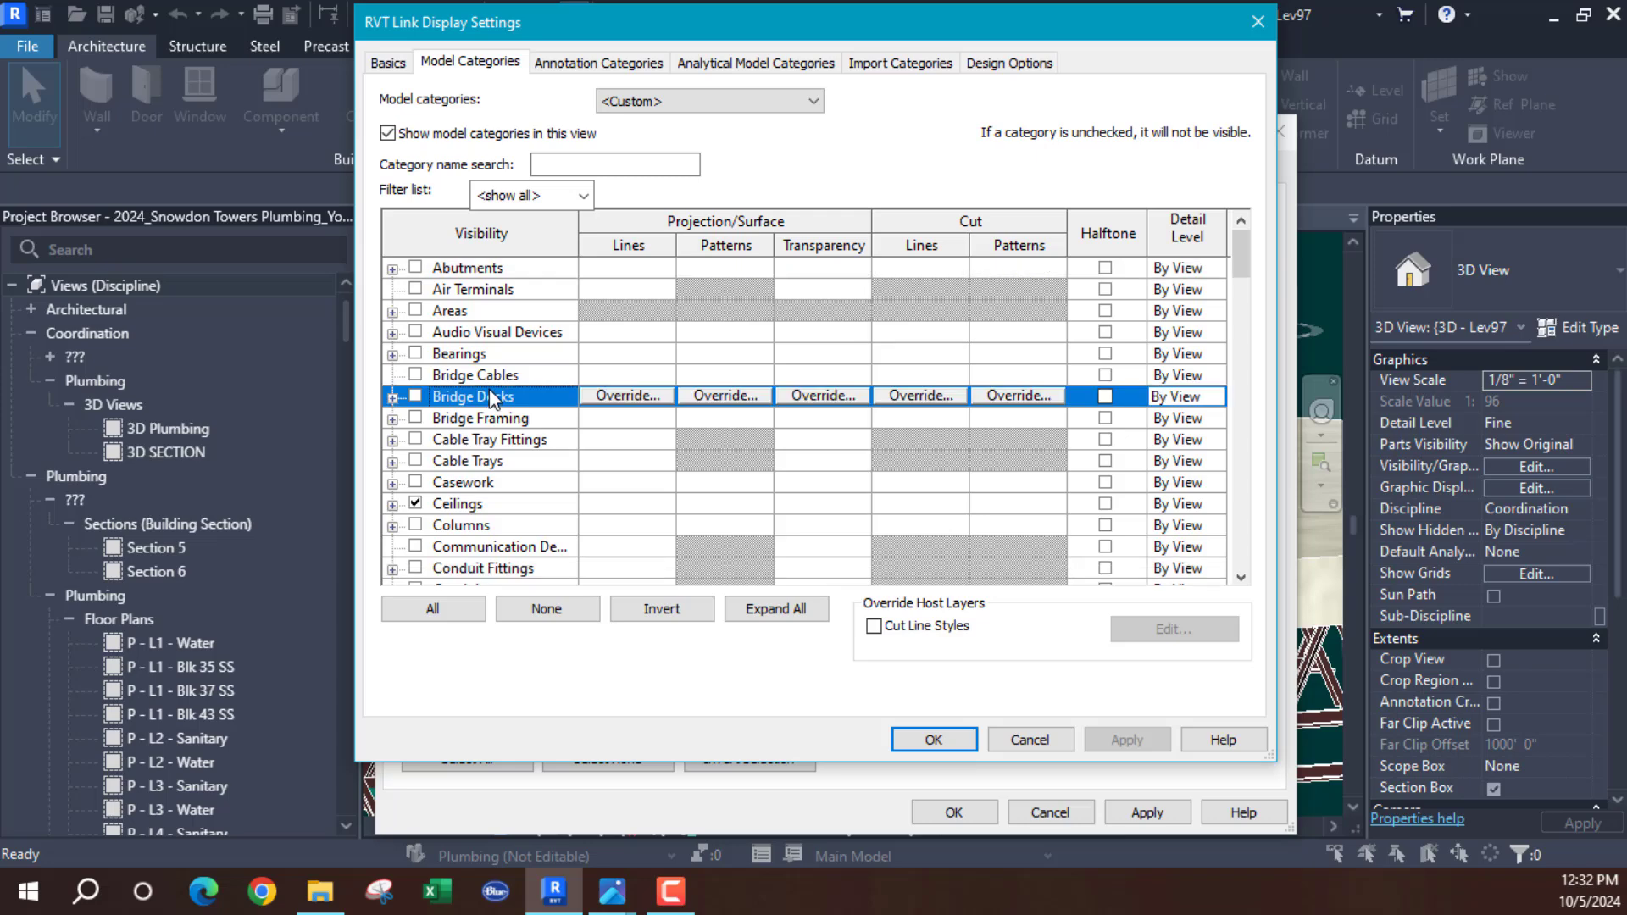
pyautogui.press('w')
pyautogui.scroll(-1, 502, 506)
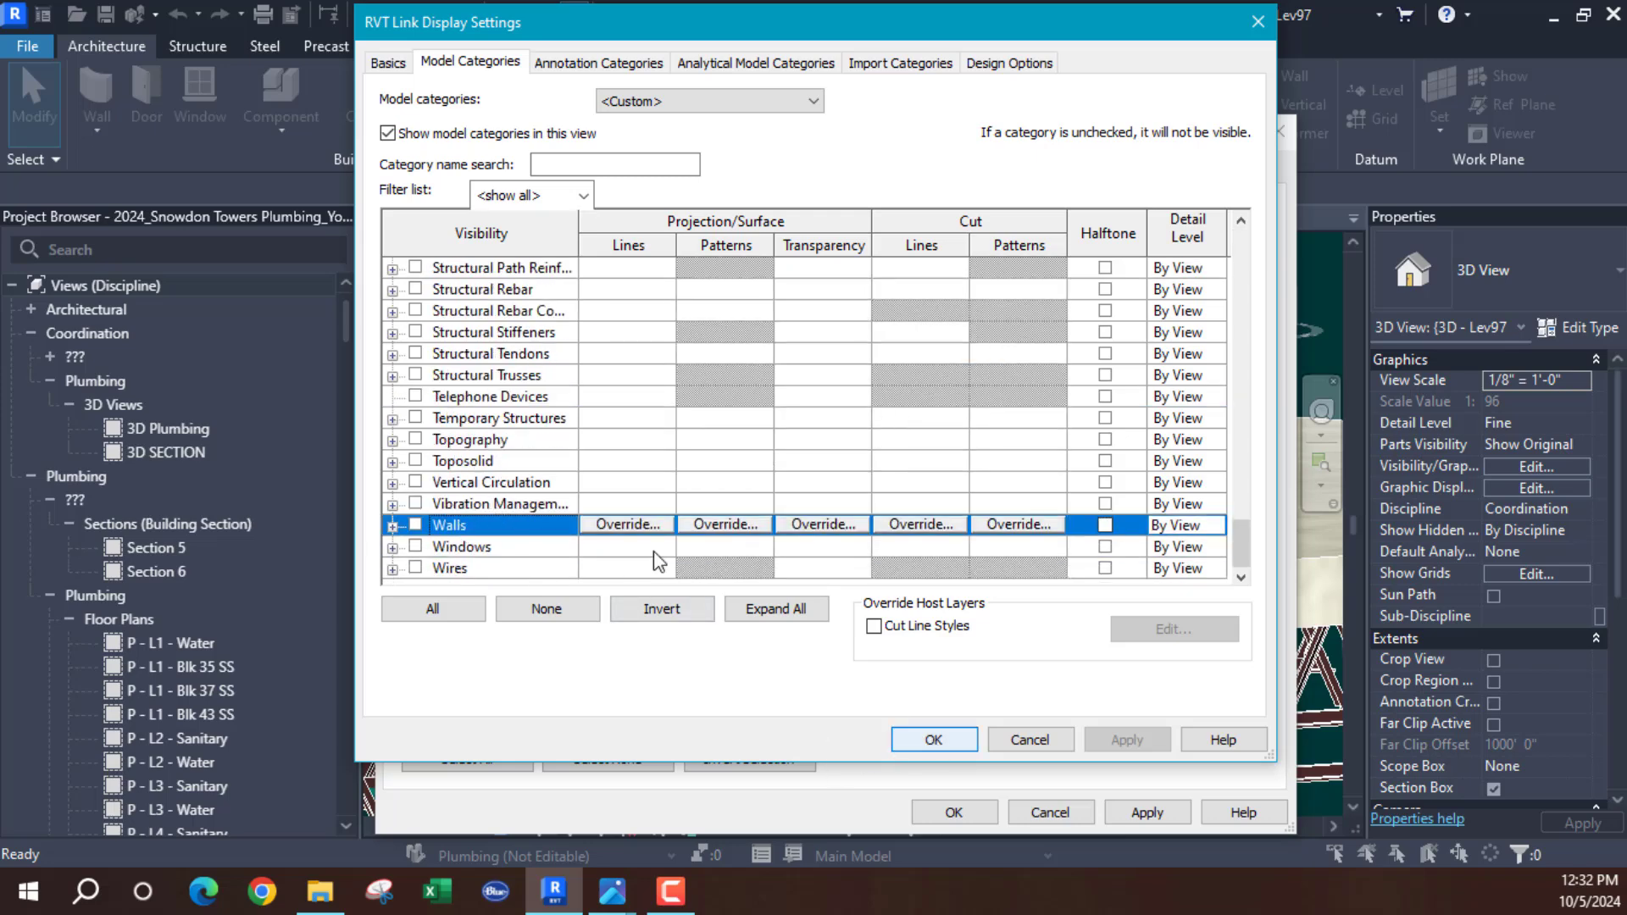
pyautogui.moveTo(1246, 566); pyautogui.dragTo(1235, 321)
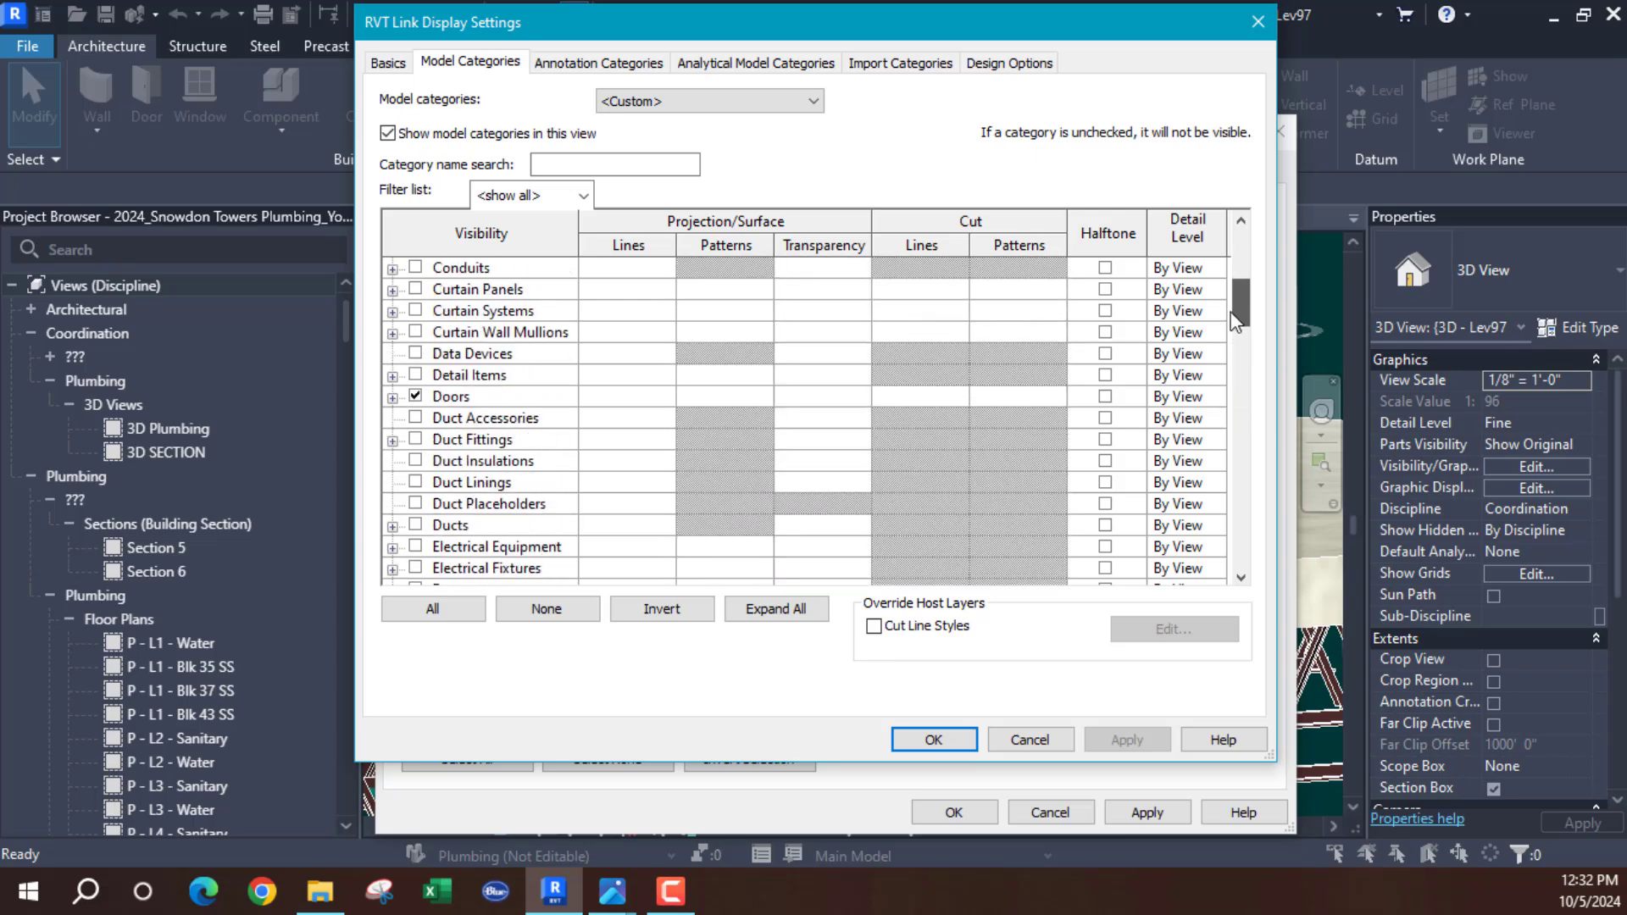
pyautogui.click(417, 396)
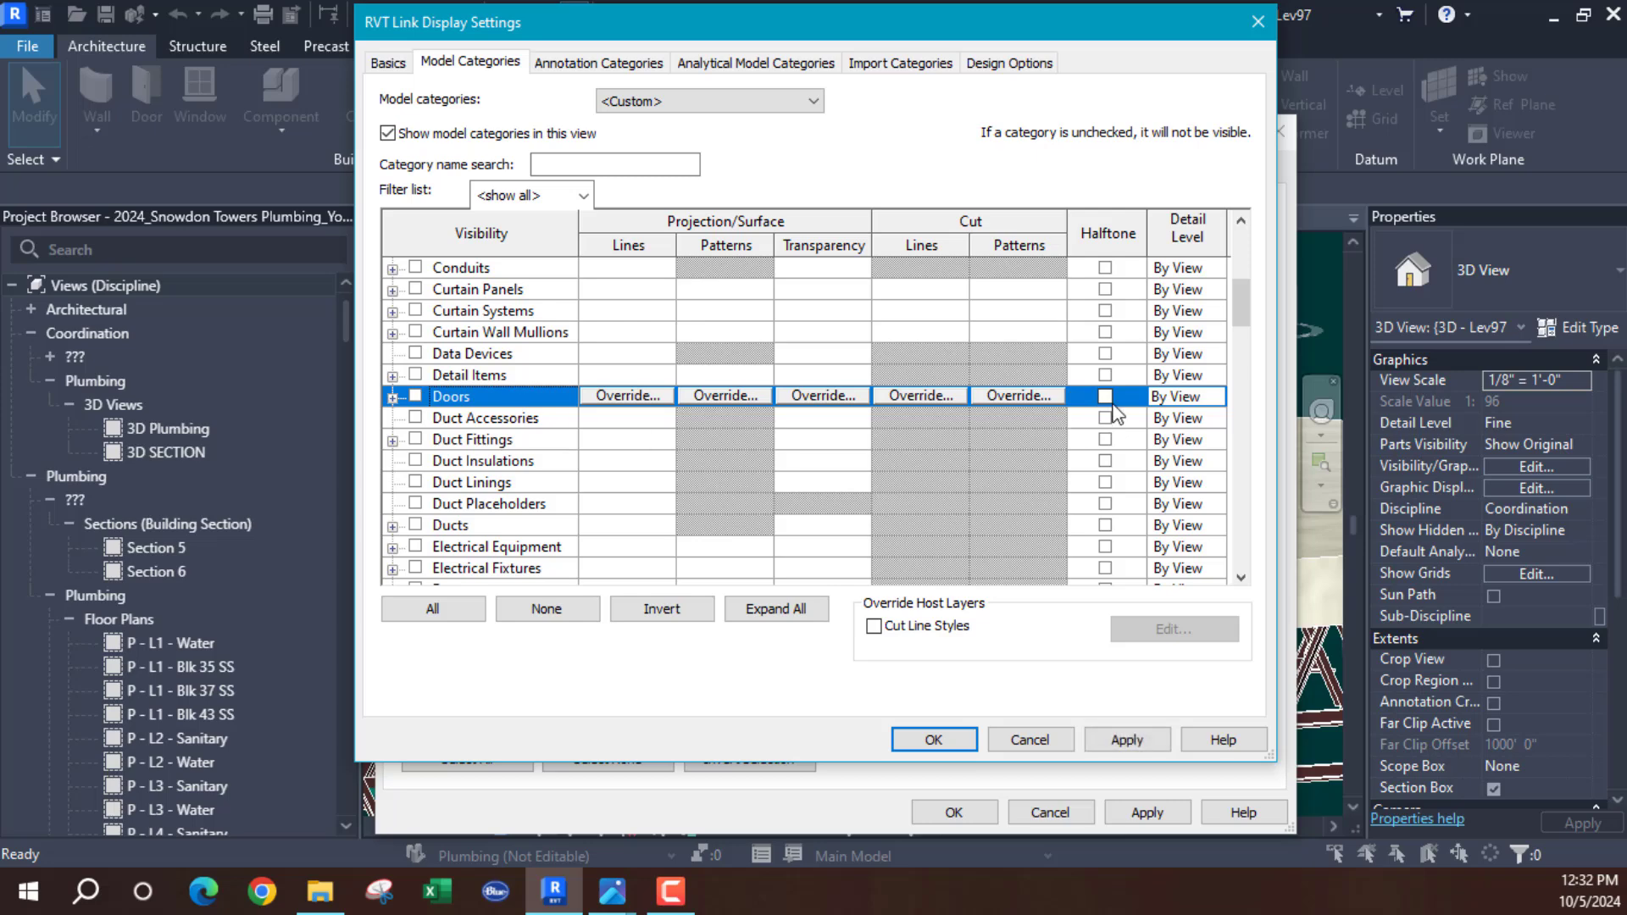
pyautogui.moveTo(1248, 318); pyautogui.dragTo(1237, 265)
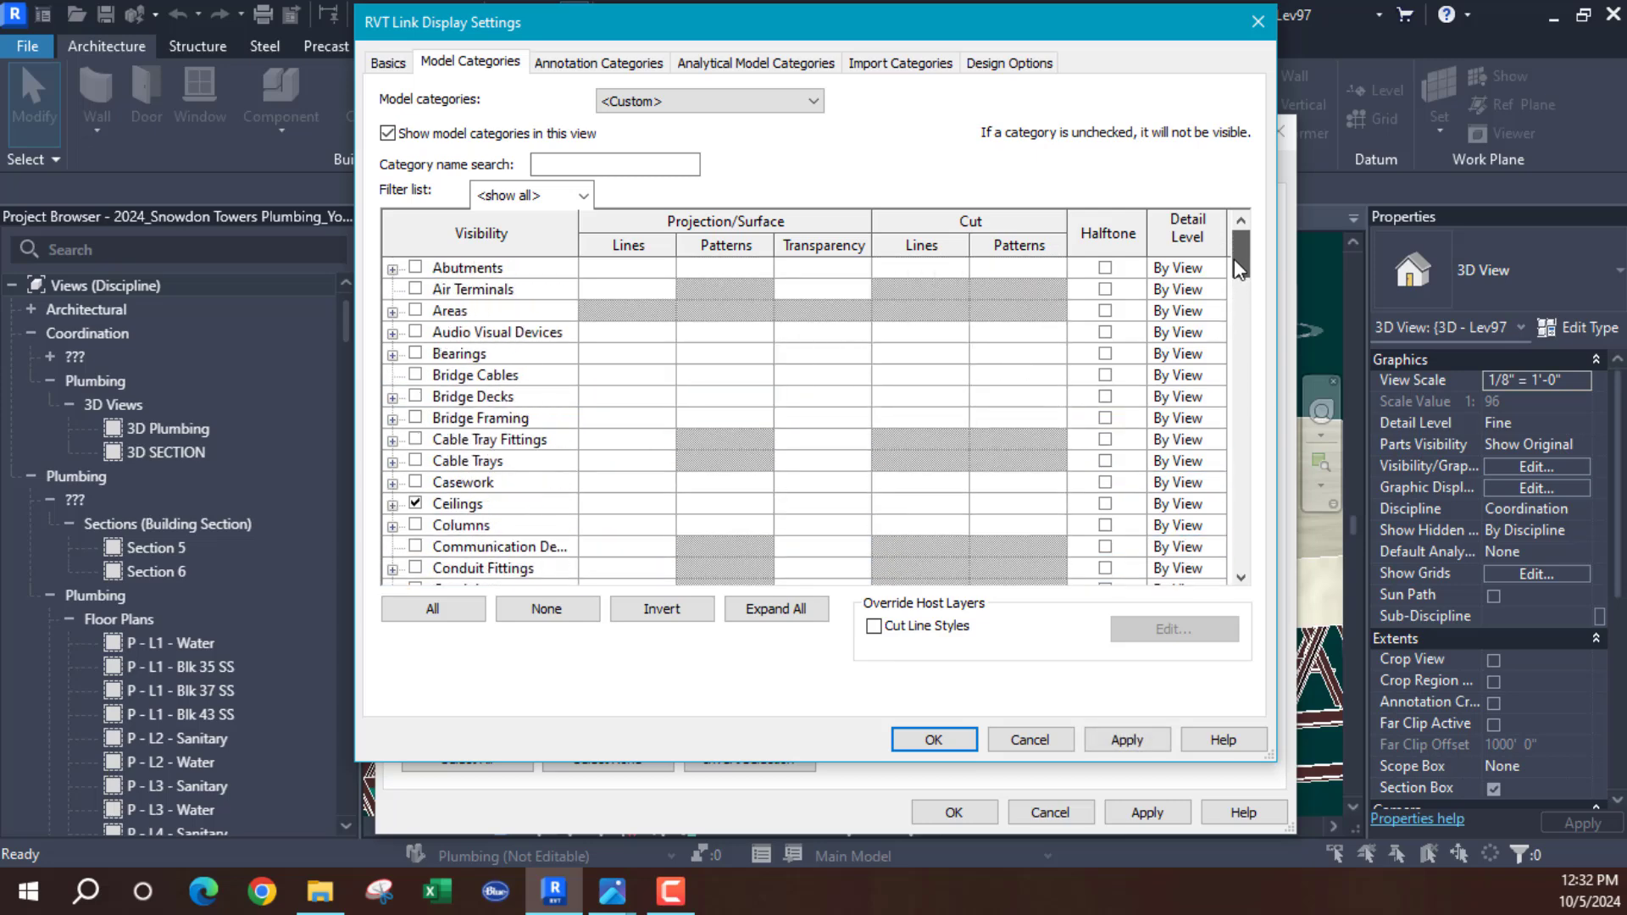
pyautogui.click(934, 740)
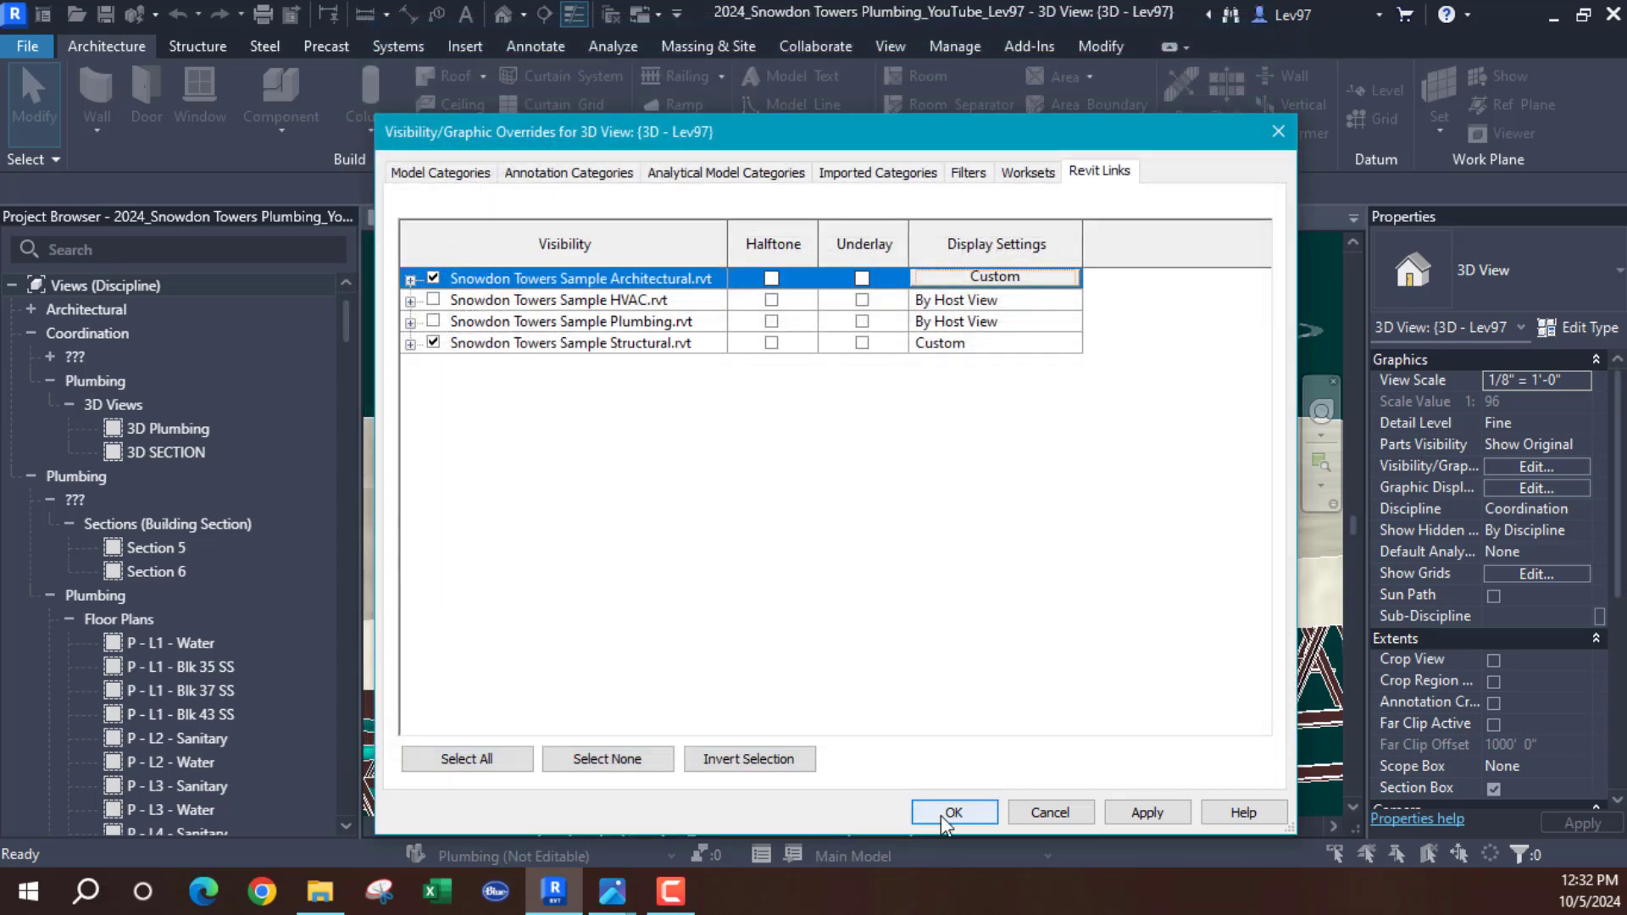
pyautogui.click(958, 812)
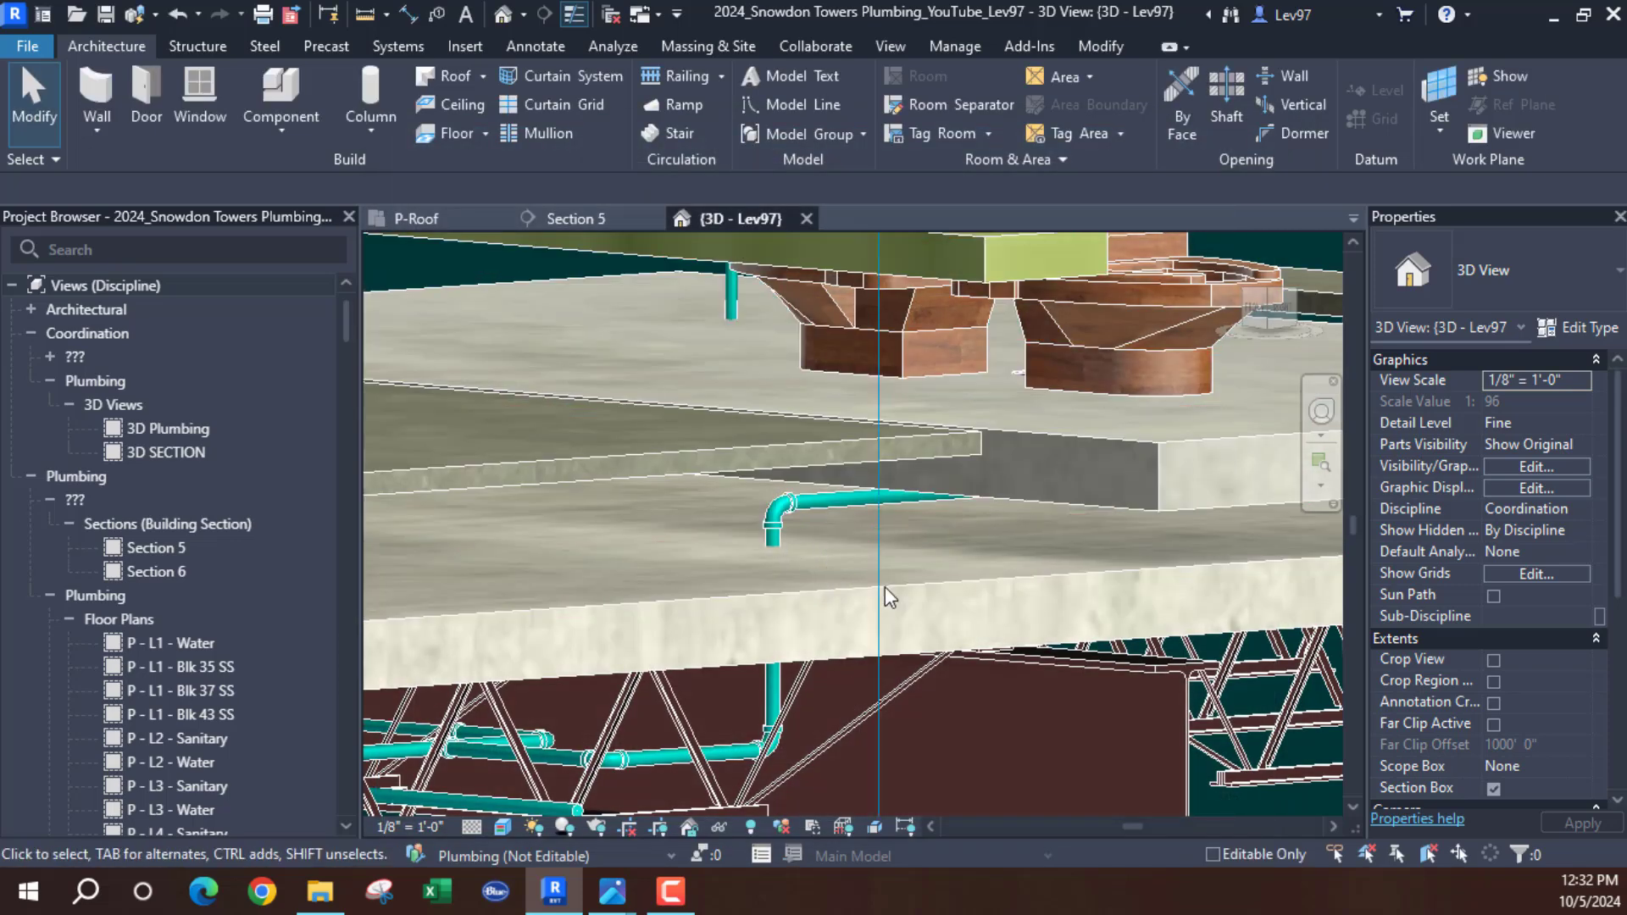
pyautogui.keyDown('shift'); pyautogui.moveTo(904, 602); pyautogui.dragTo(712, 555, button='middle'); pyautogui.keyUp('shift')
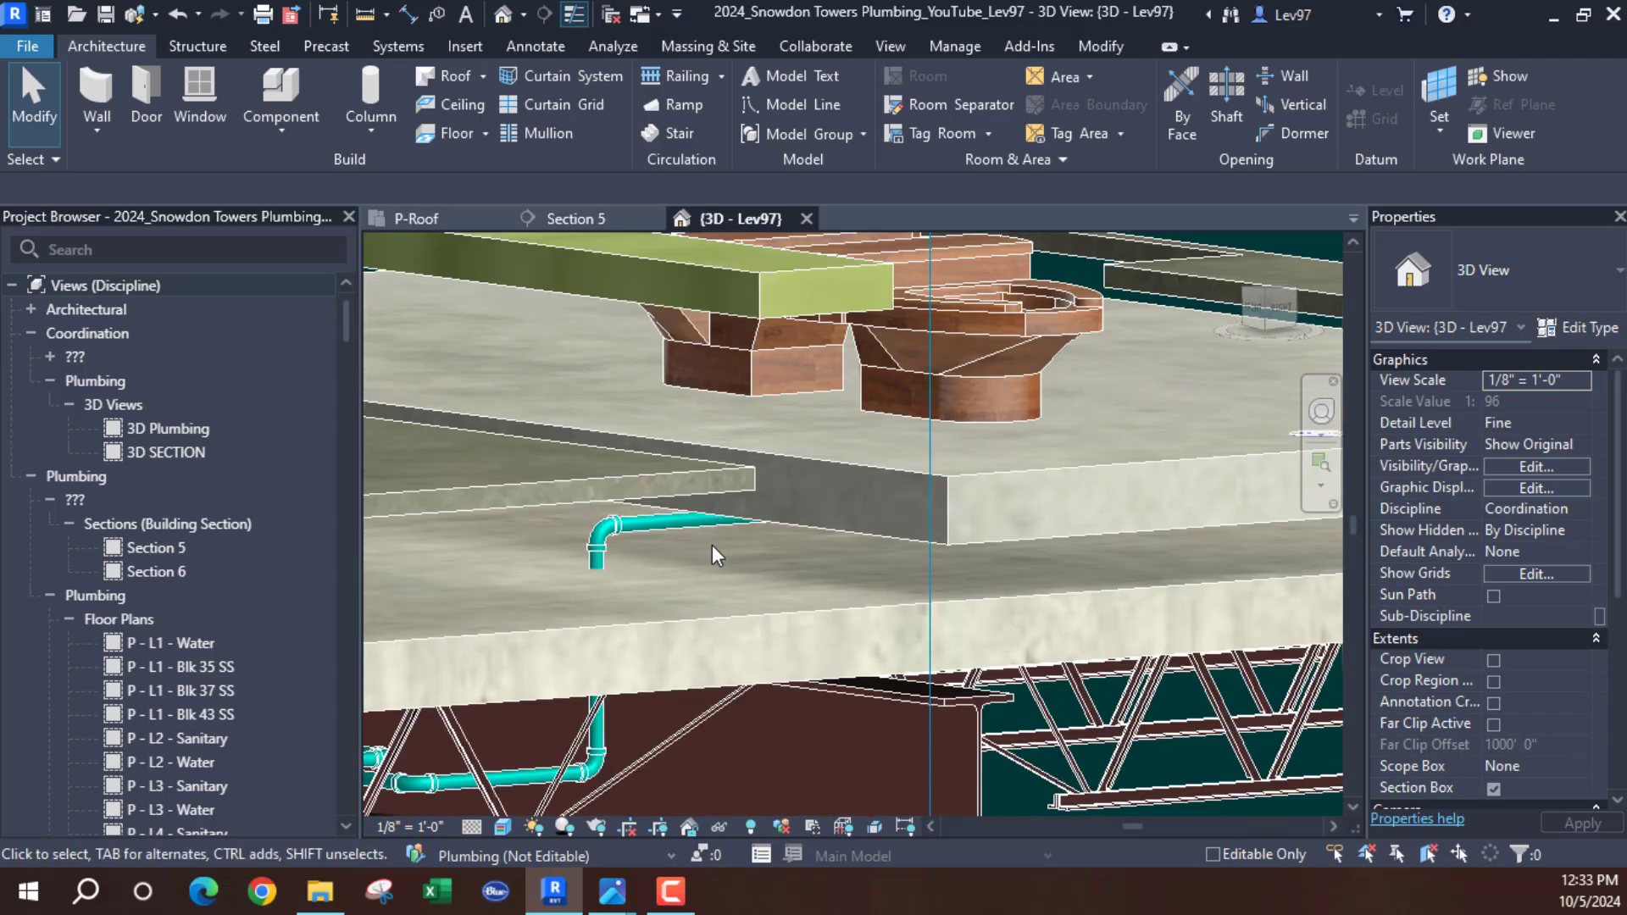
# Connect the left WC-1's Connector 1, 1" domestic cold water, into the pipe between the two water closets in the P-Roof plan
pyautogui.click(423, 217)
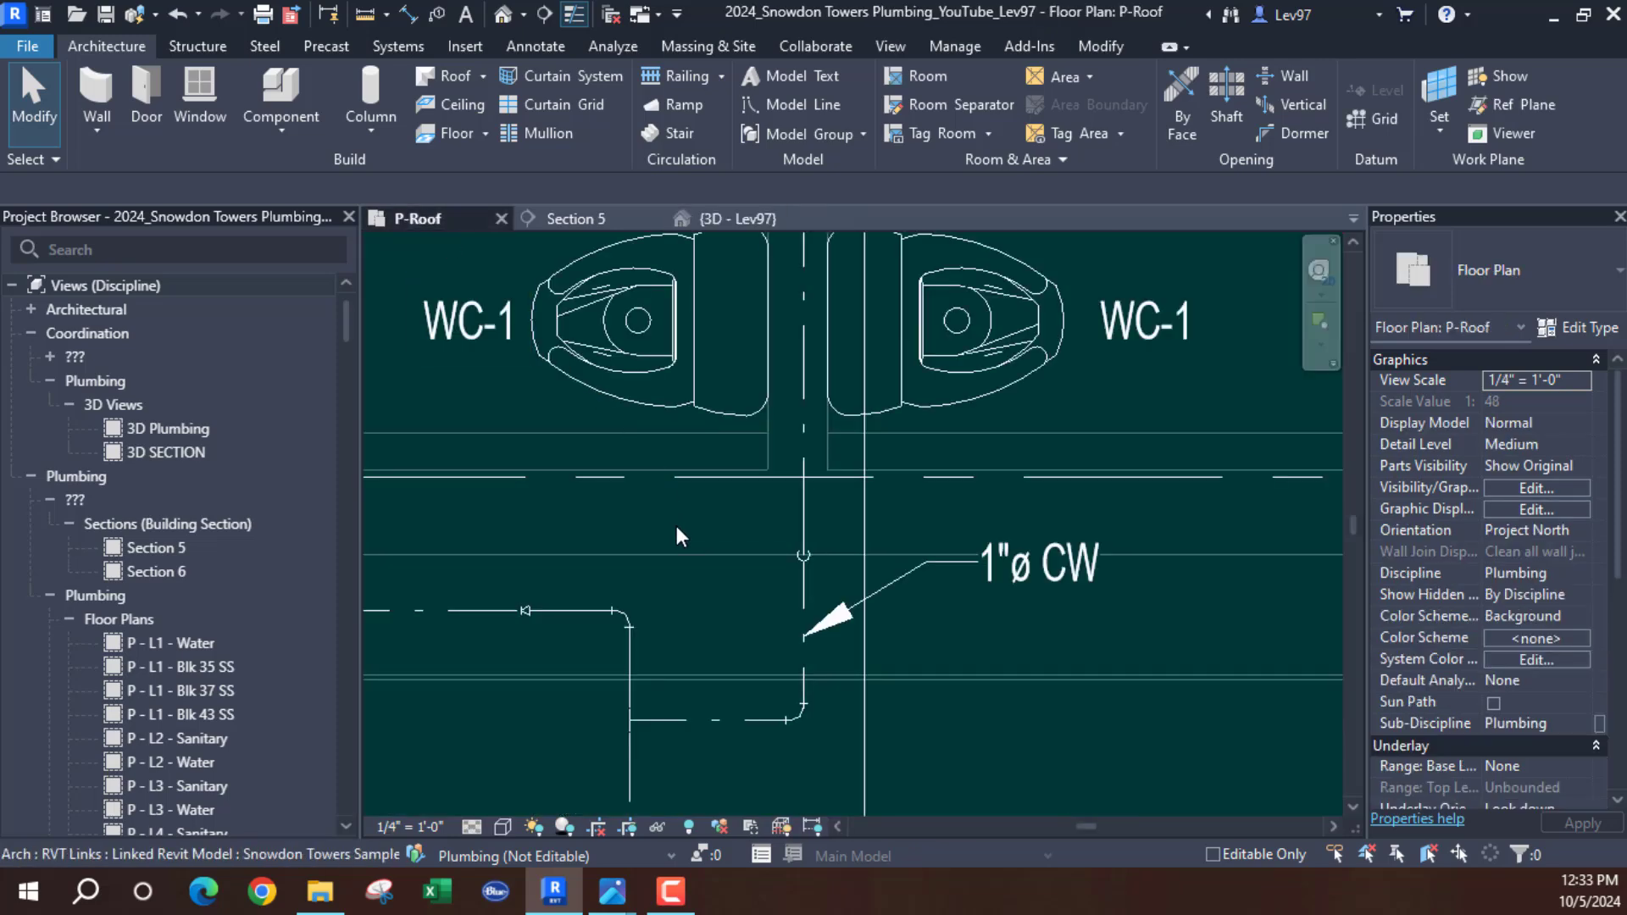
pyautogui.moveTo(691, 558); pyautogui.dragTo(755, 685, button='middle')
pyautogui.moveTo(759, 481); pyautogui.dragTo(803, 665, button='middle')
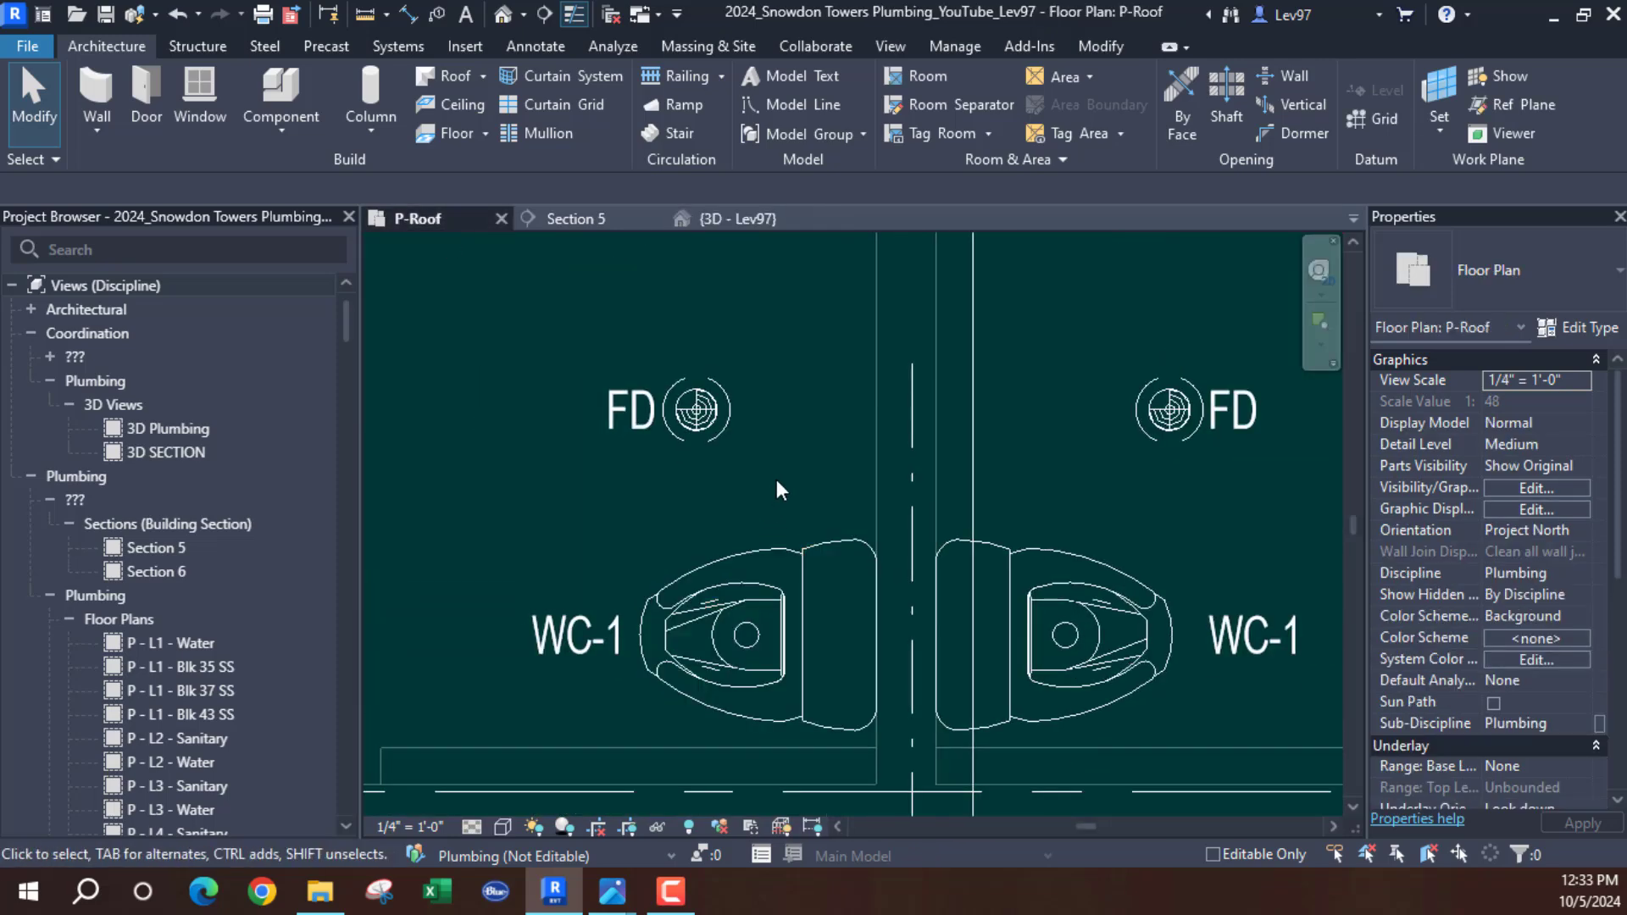
pyautogui.moveTo(777, 464); pyautogui.dragTo(773, 334, button='middle')
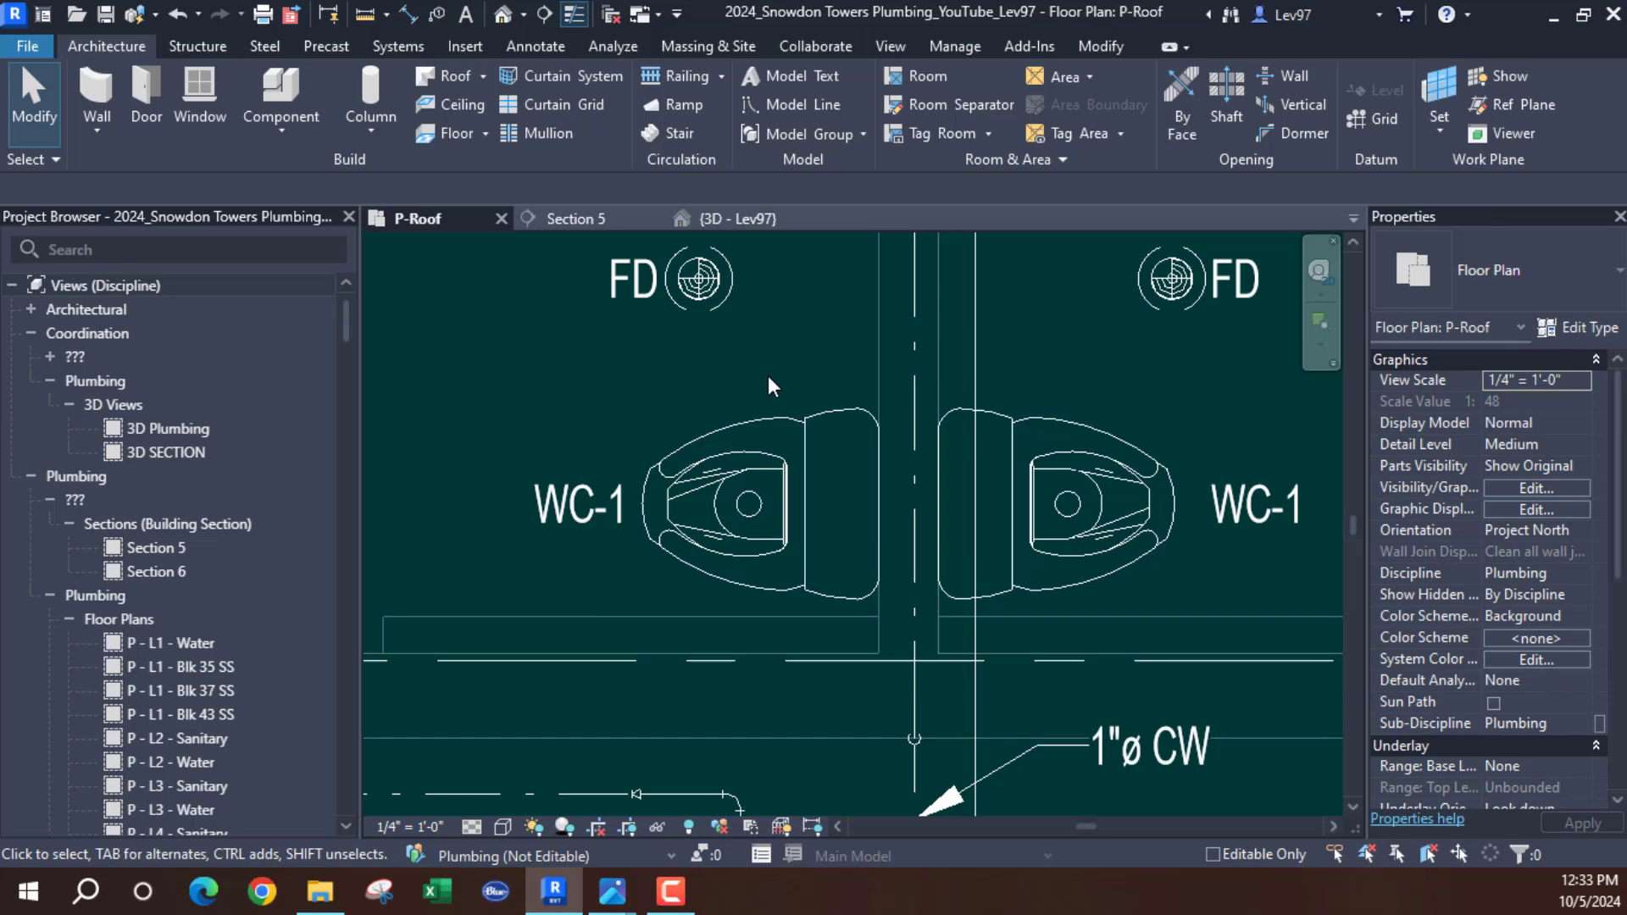
pyautogui.click(788, 423)
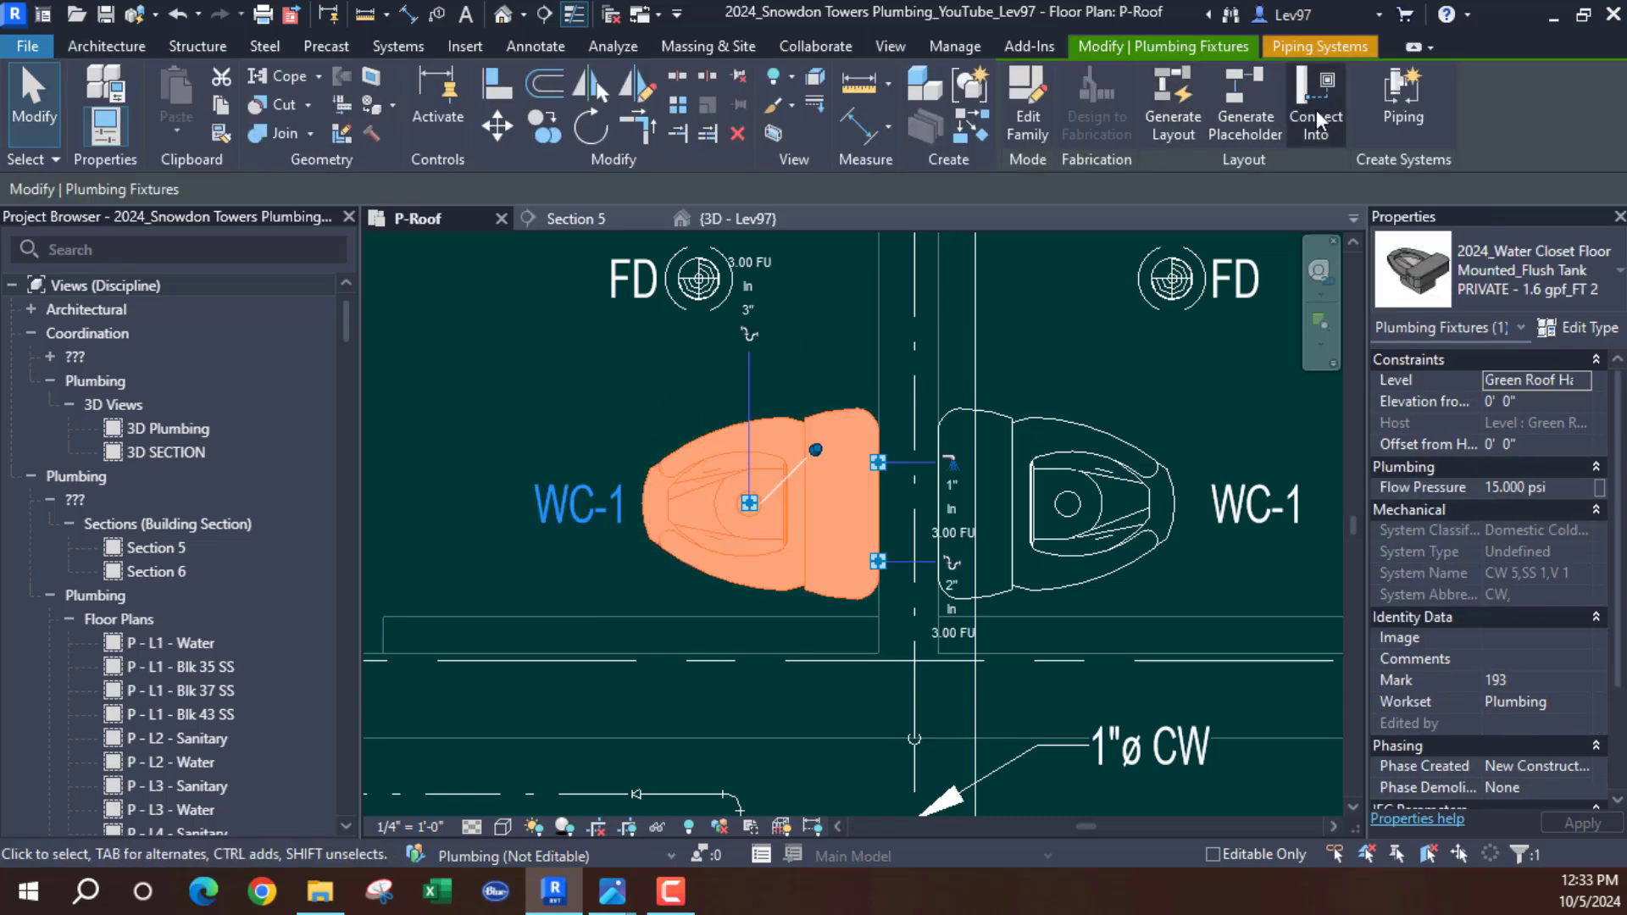
pyautogui.click(1316, 115)
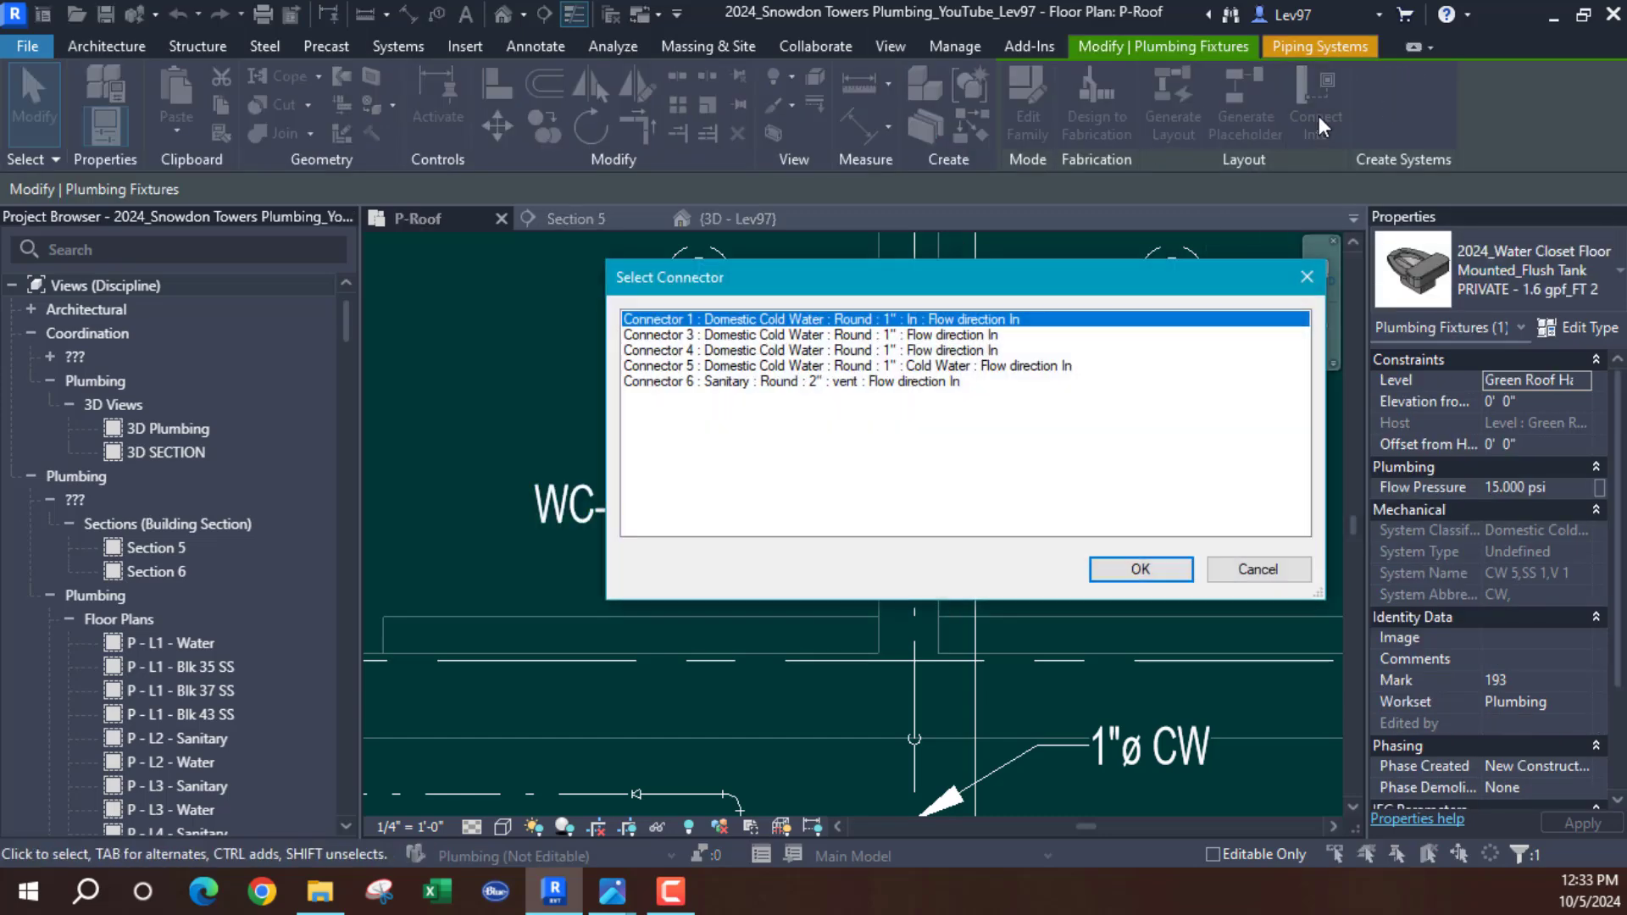
pyautogui.click(1140, 569)
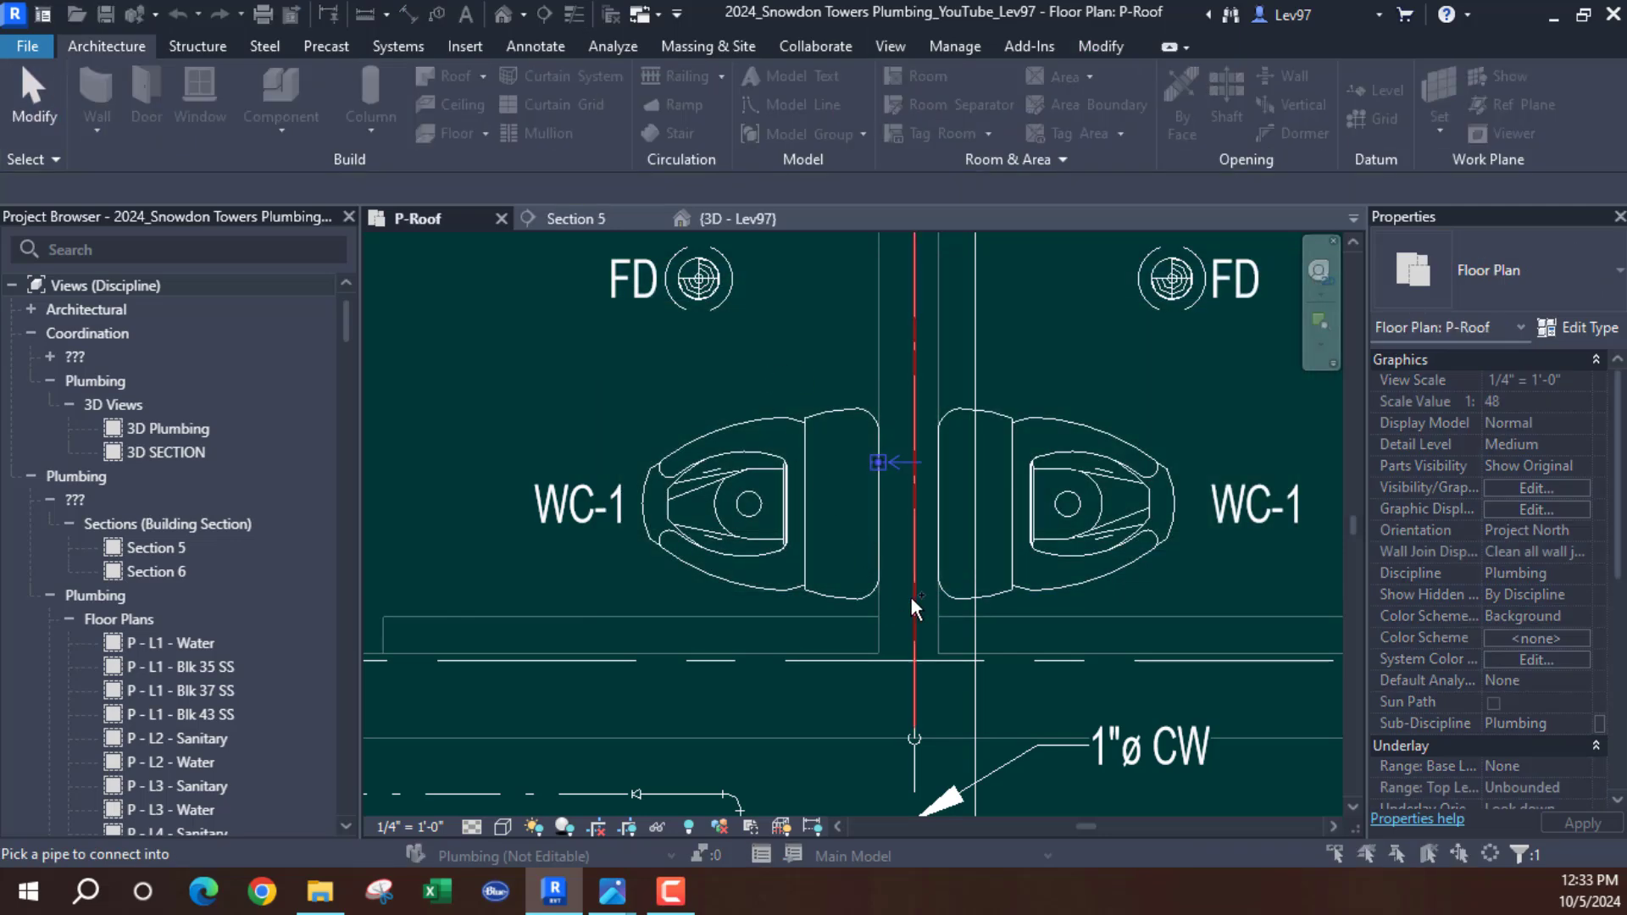
pyautogui.click(912, 597)
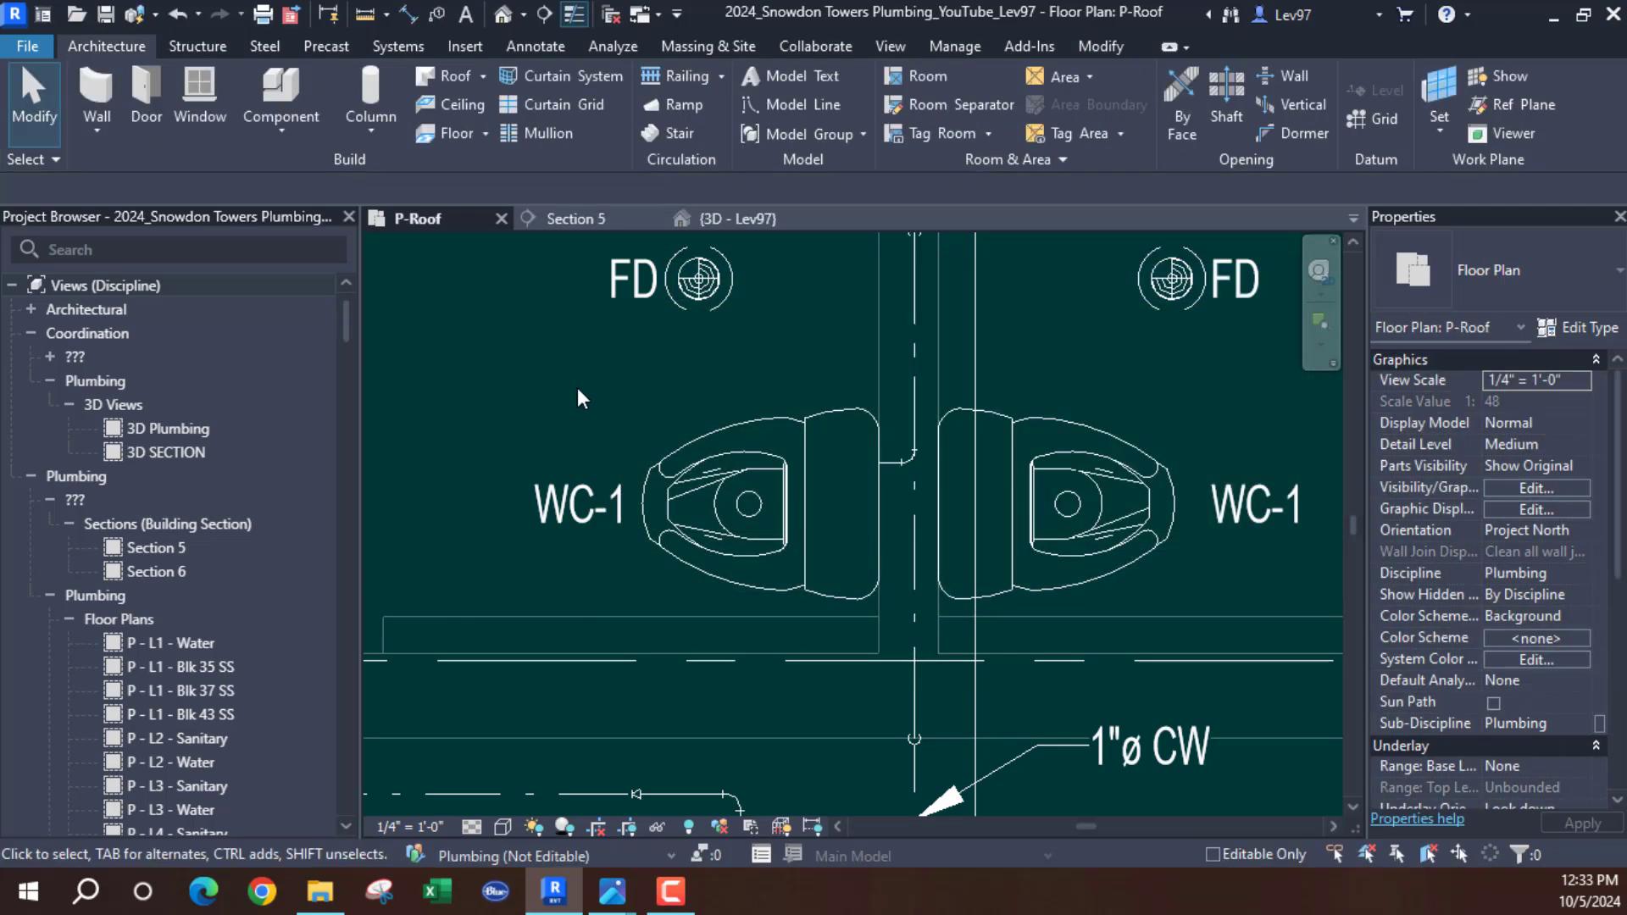
pyautogui.moveTo(577, 388); pyautogui.dragTo(735, 504, button='middle')
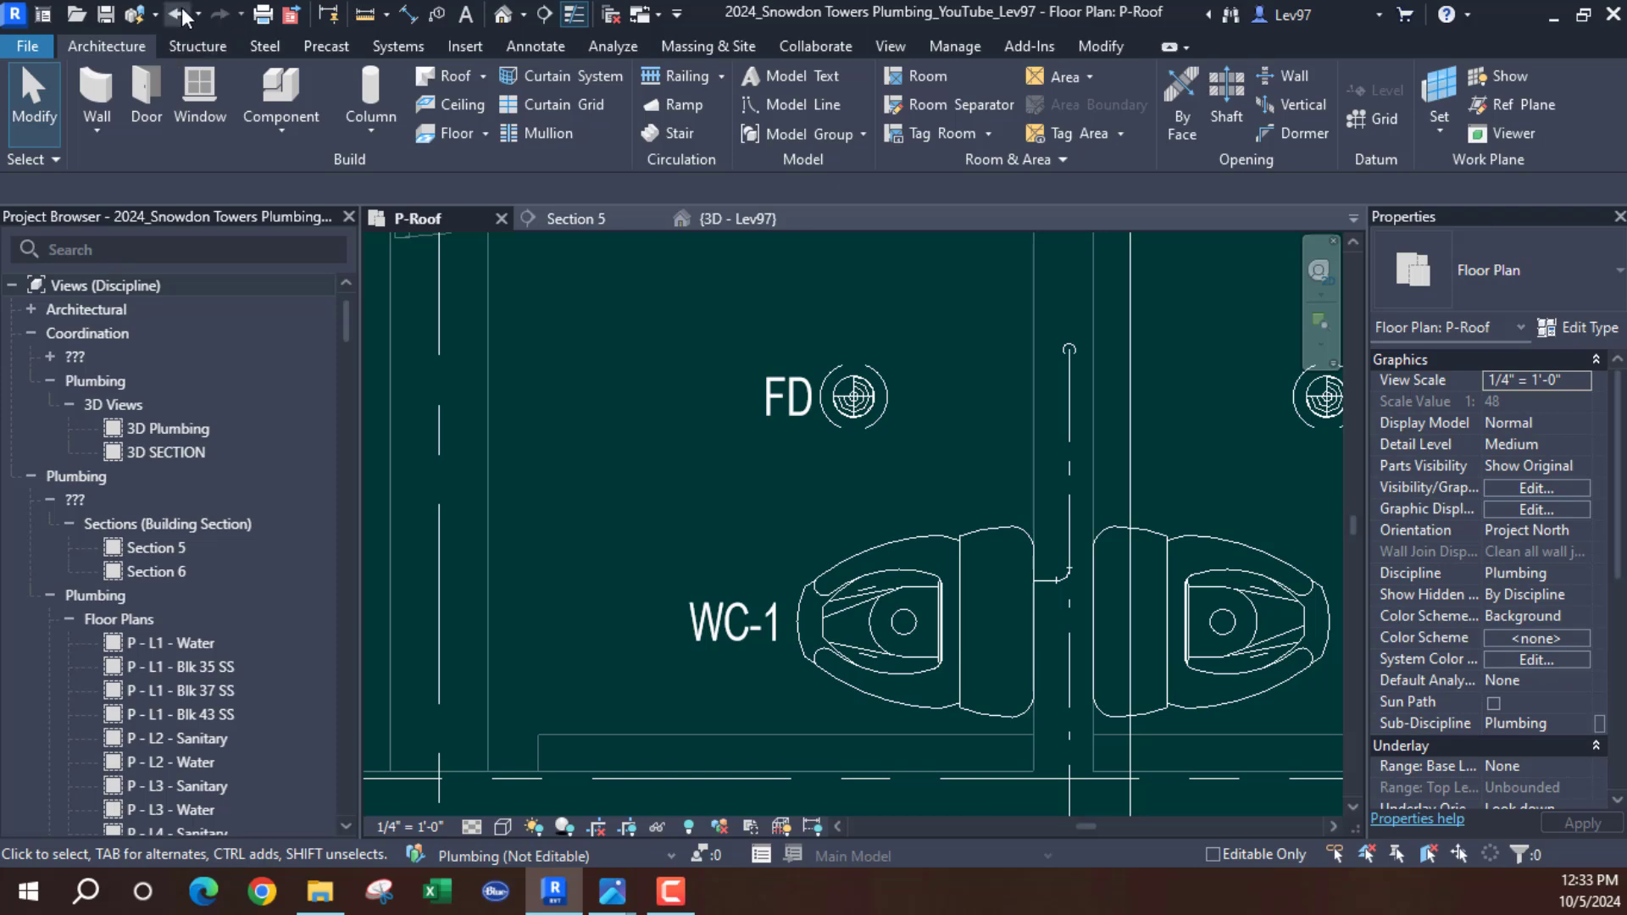
# Turn off the architectural and structural Revit links in the 3D view's visibility overrides
pyautogui.click(739, 218)
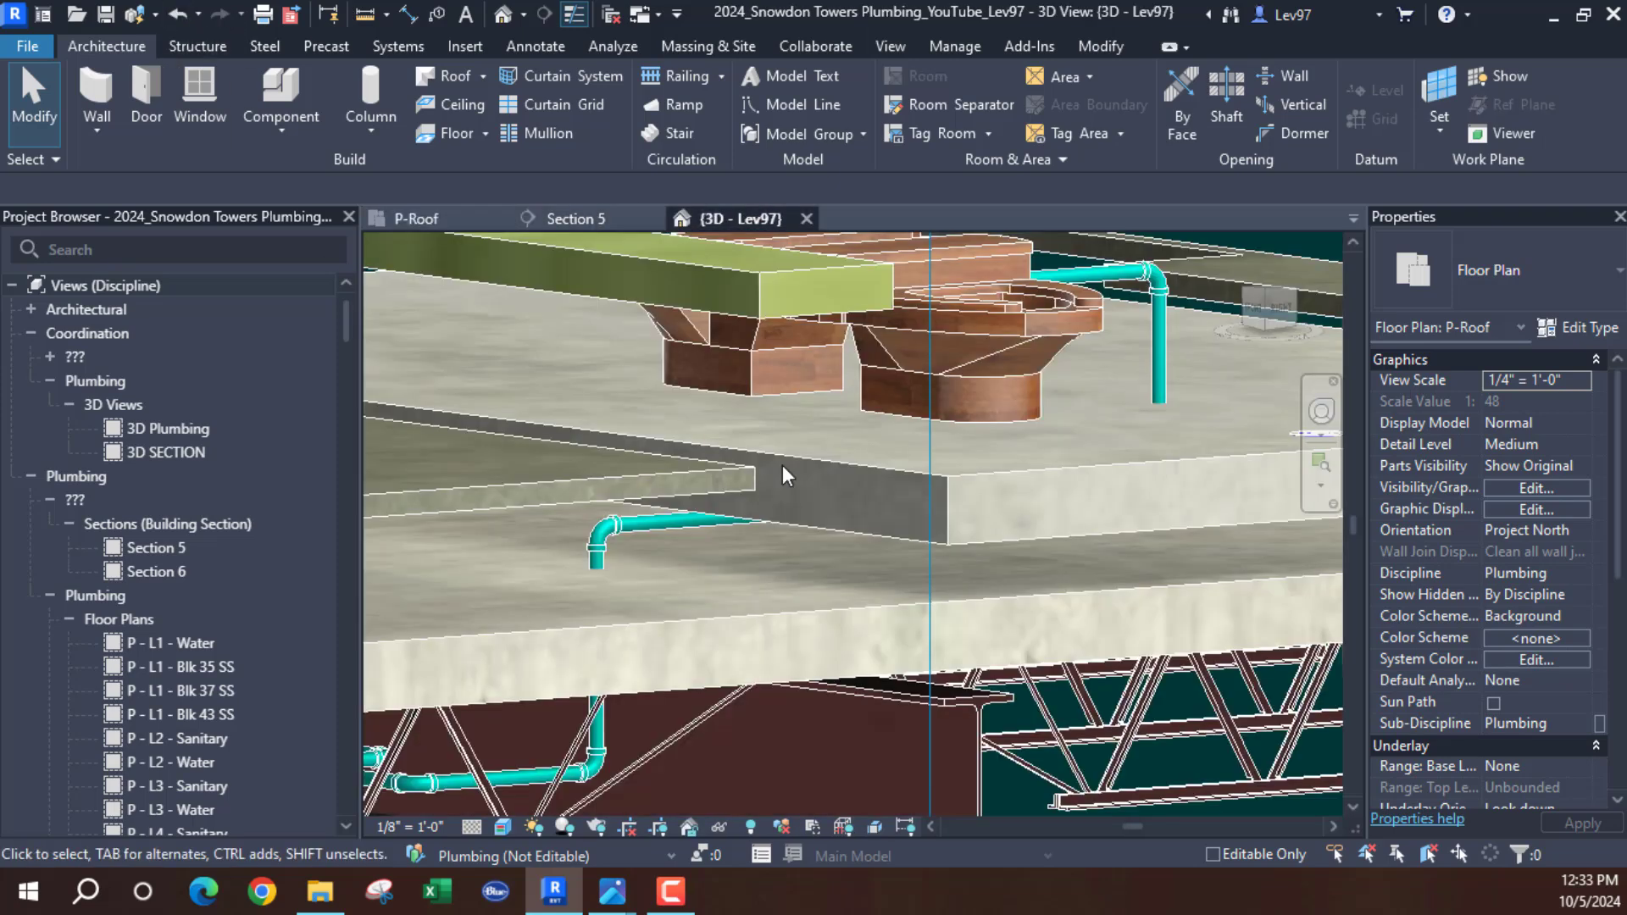
pyautogui.keyDown('shift'); pyautogui.moveTo(822, 534); pyautogui.dragTo(1181, 533, button='middle'); pyautogui.keyUp('shift')
pyautogui.click(1554, 465)
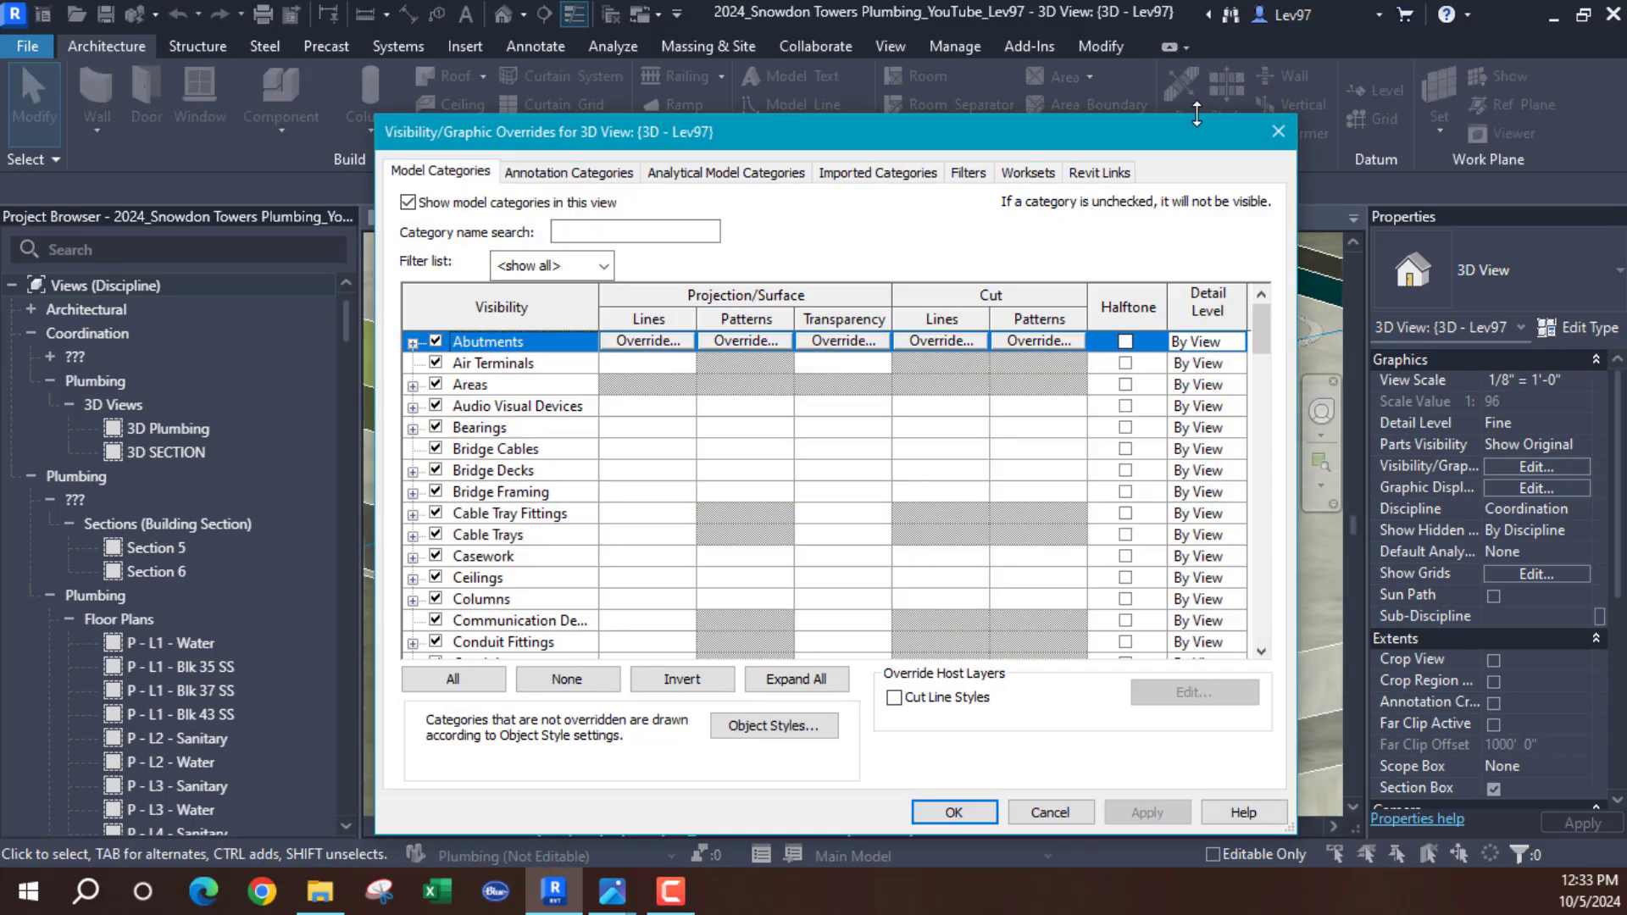
pyautogui.click(1099, 173)
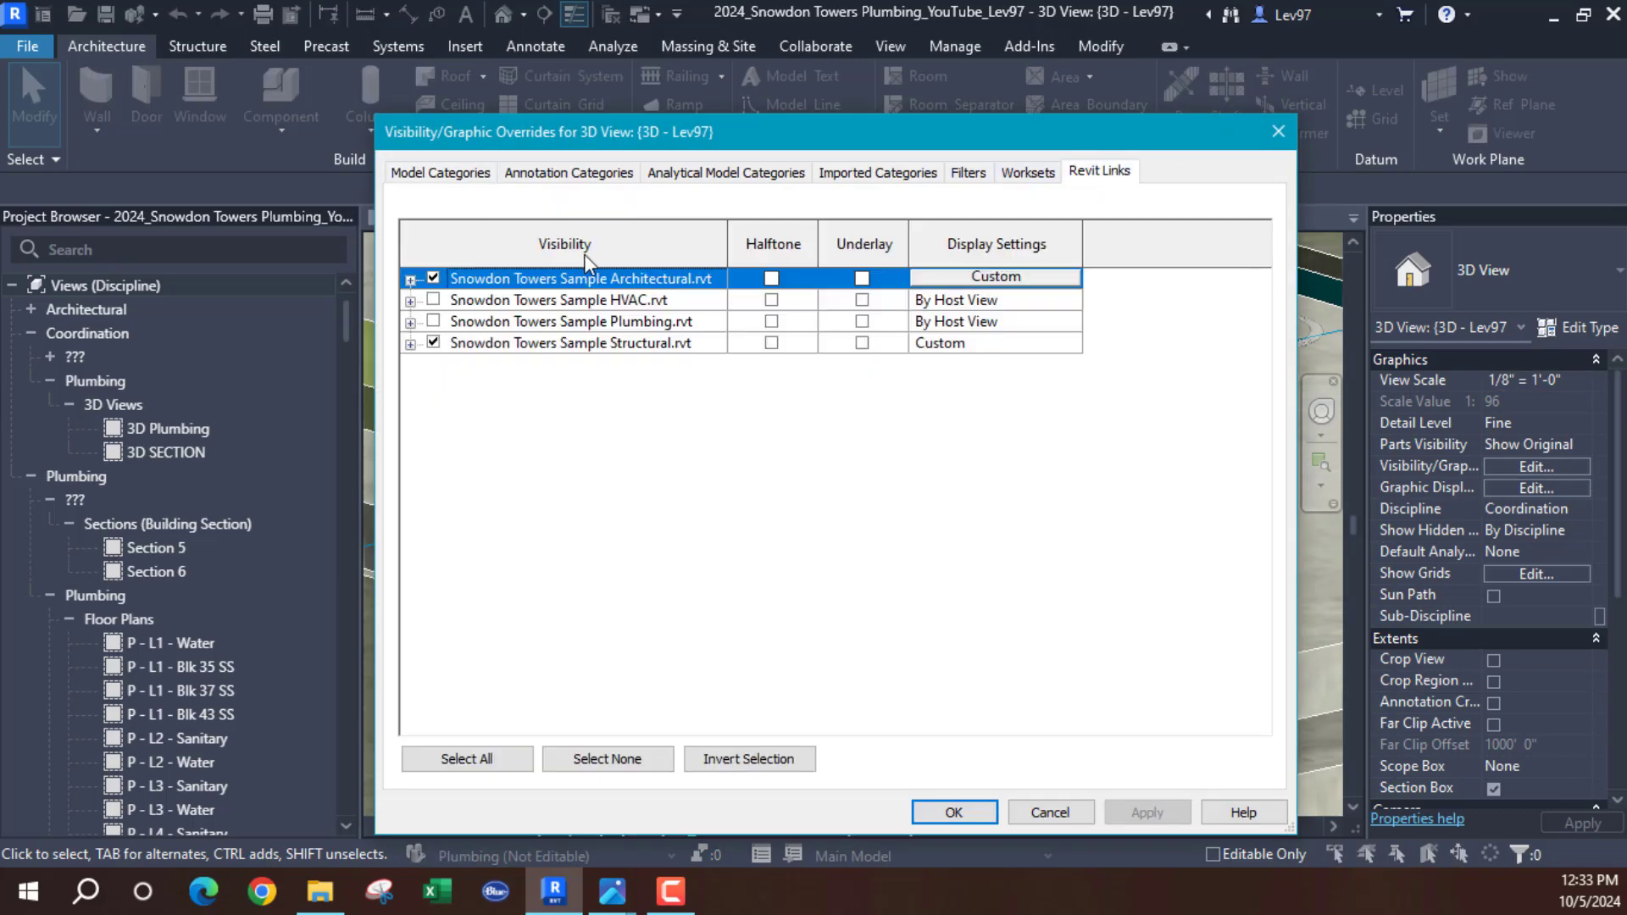
pyautogui.click(433, 278)
pyautogui.click(433, 344)
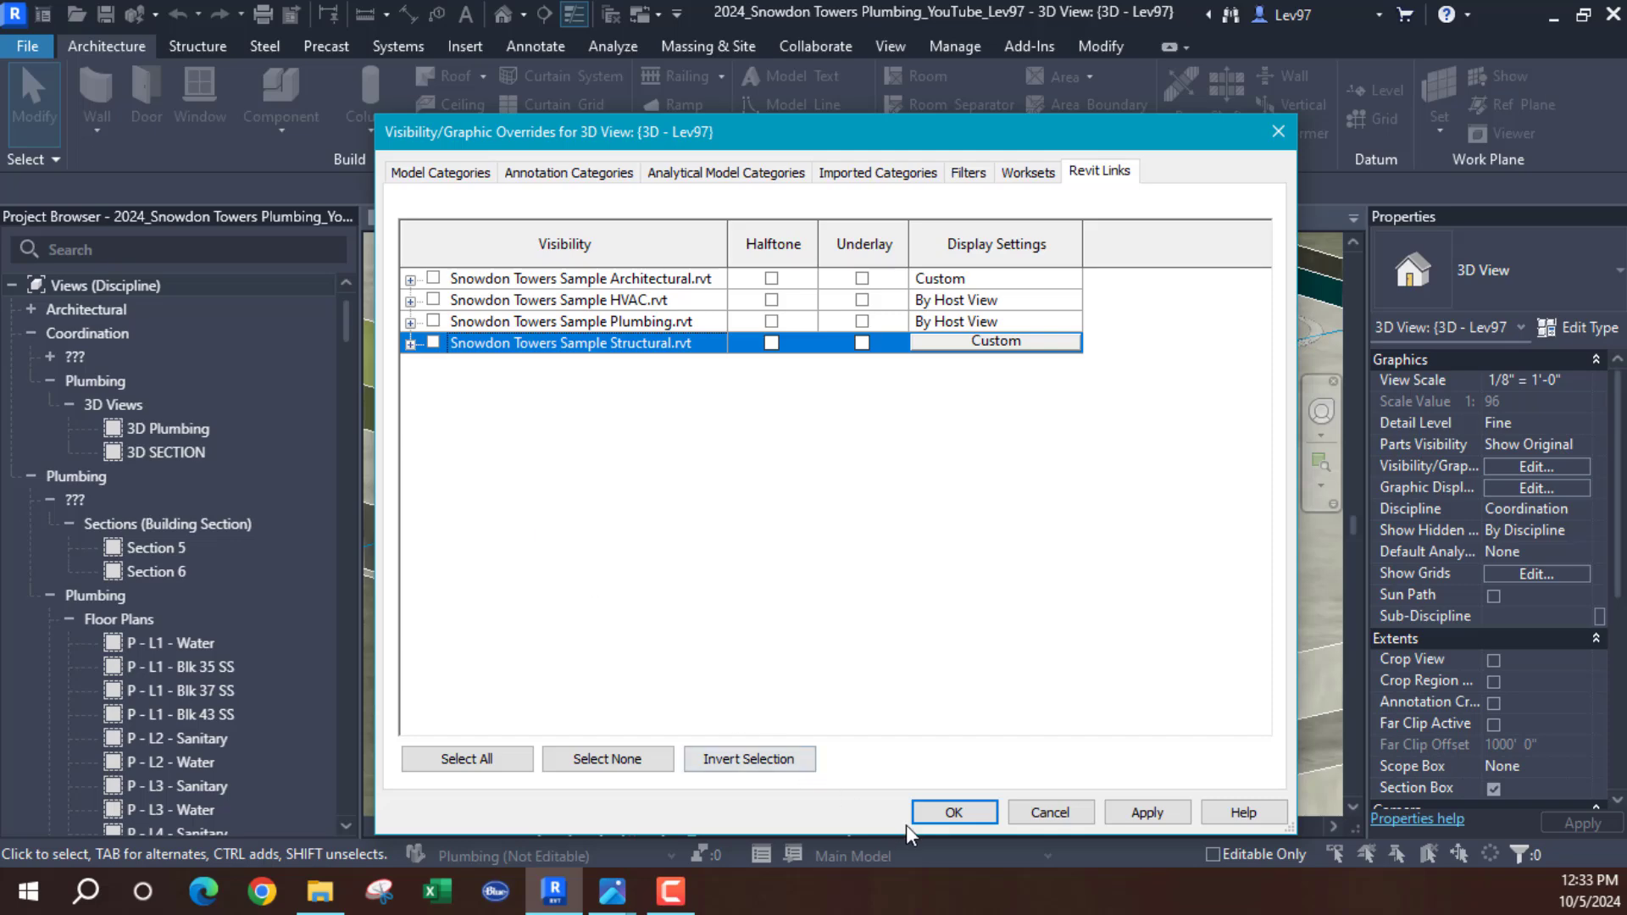
pyautogui.click(953, 813)
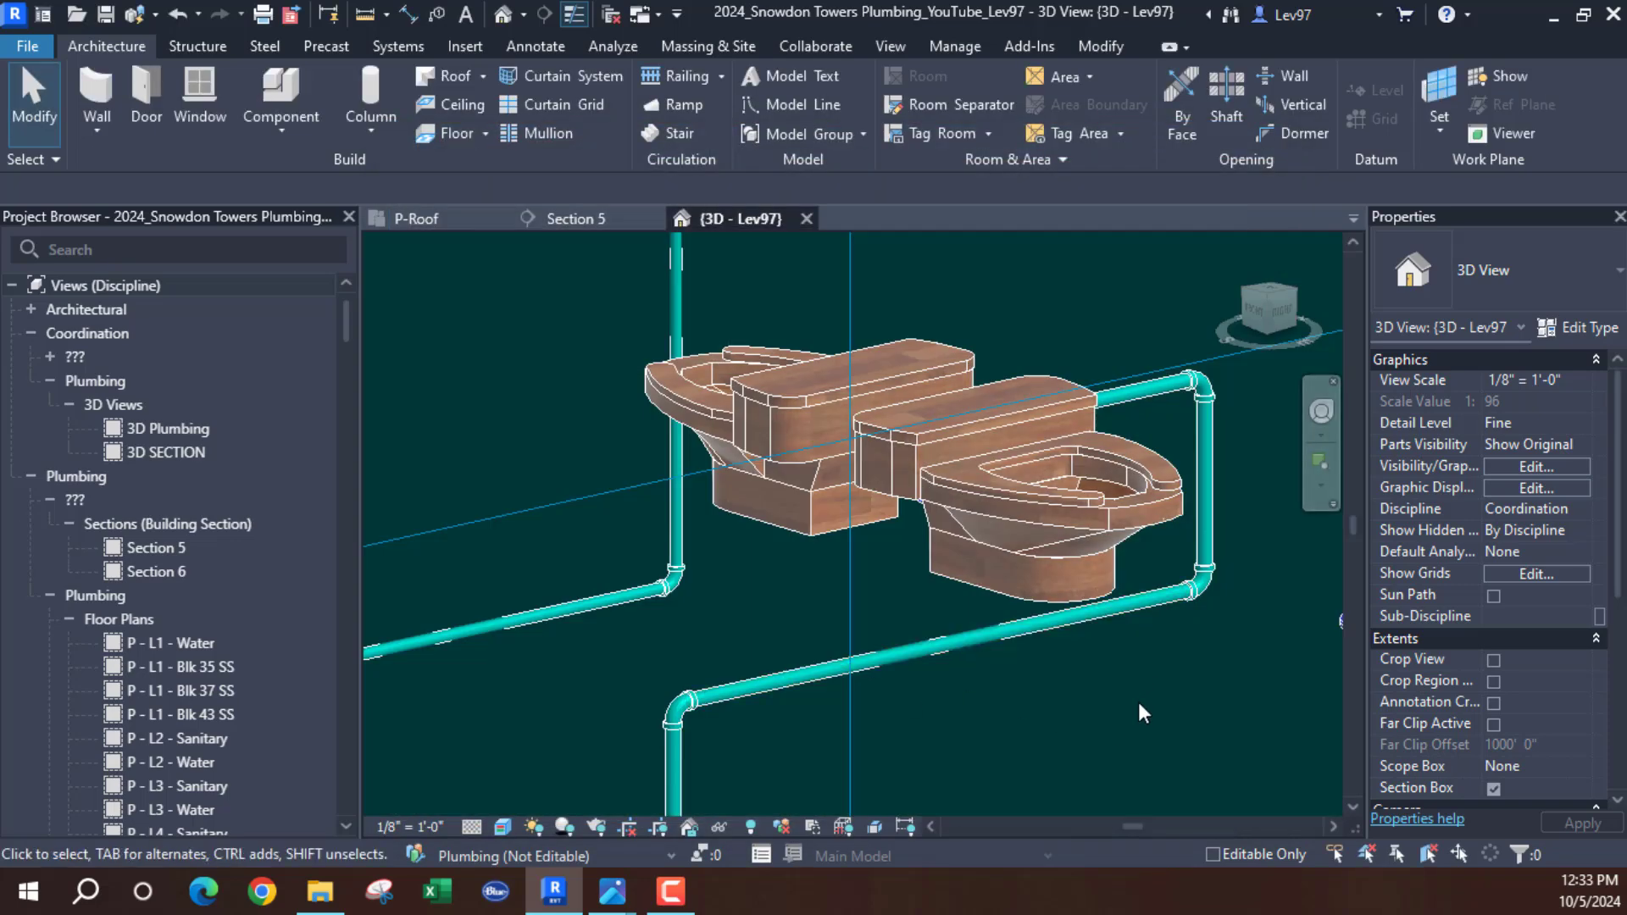
# Delete the short vertical cold water pipe beside the WC-1 fixtures together with its two elbows in the 3D view
pyautogui.keyDown('shift'); pyautogui.moveTo(1138, 702); pyautogui.dragTo(1050, 601, button='middle'); pyautogui.keyUp('shift')
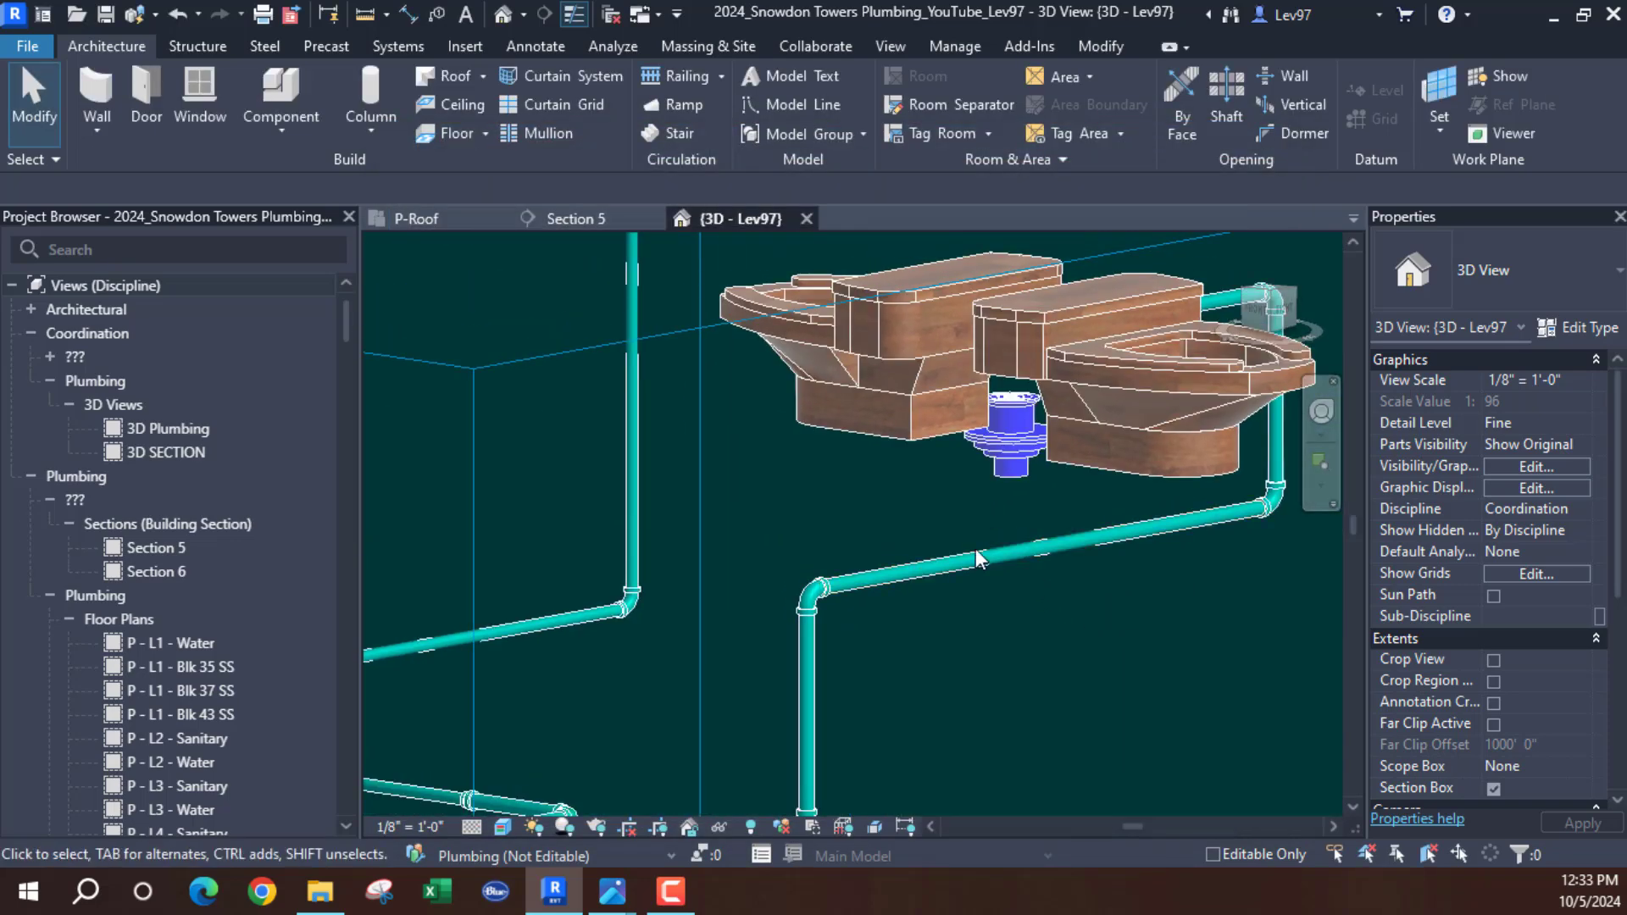
pyautogui.keyDown('shift'); pyautogui.moveTo(1162, 639); pyautogui.dragTo(809, 398, button='middle'); pyautogui.keyUp('shift')
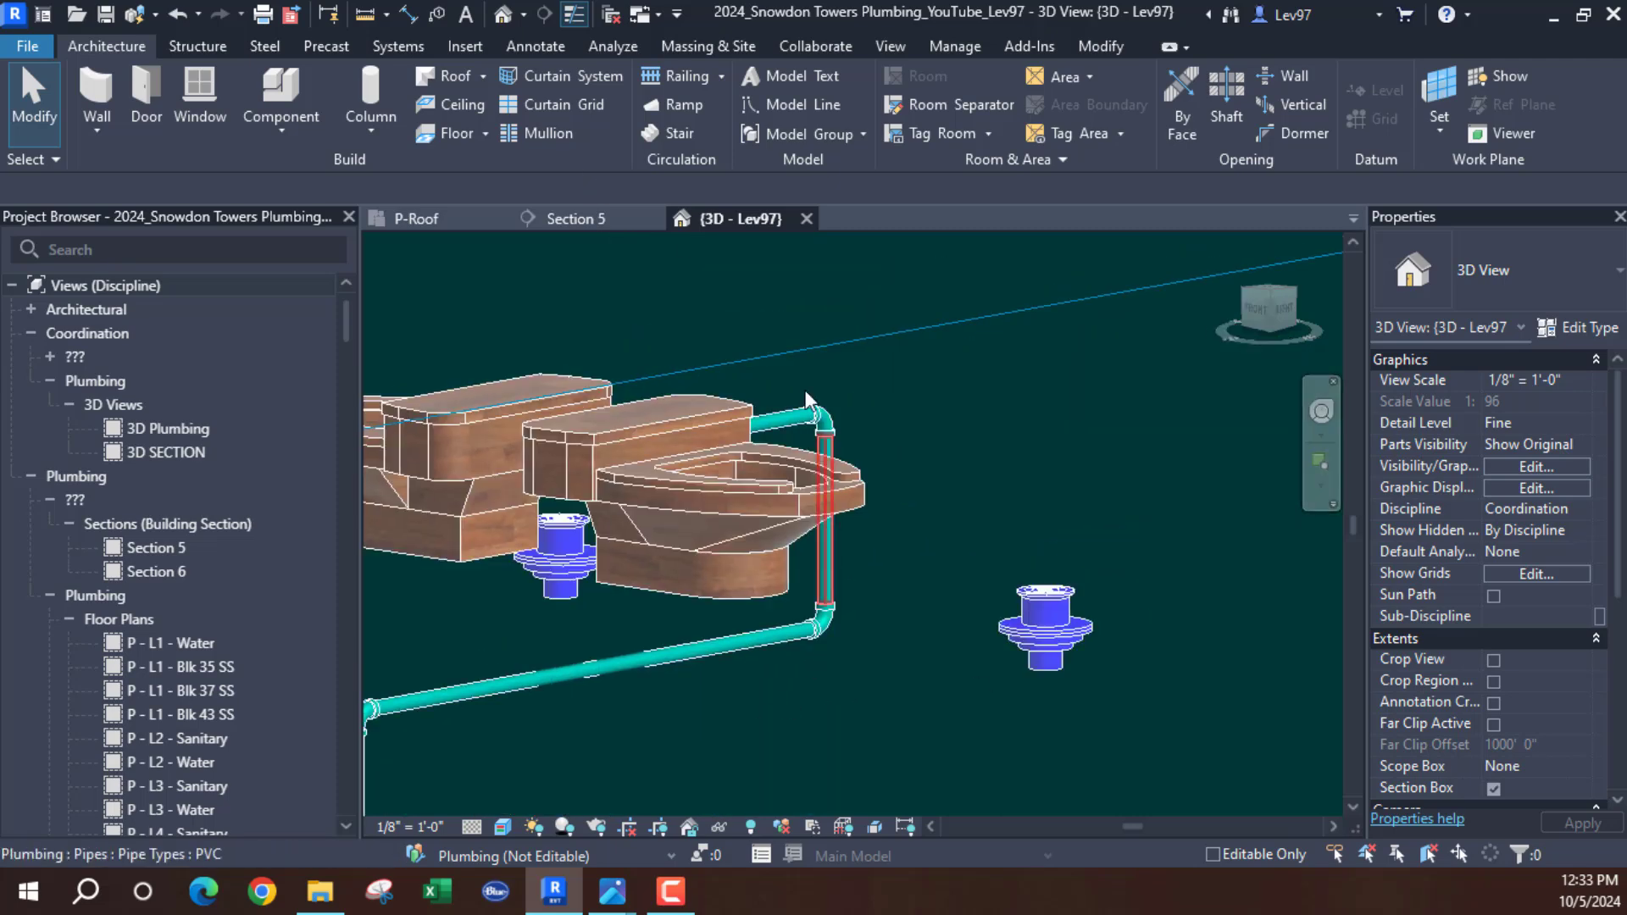
pyautogui.moveTo(780, 267); pyautogui.dragTo(876, 735)
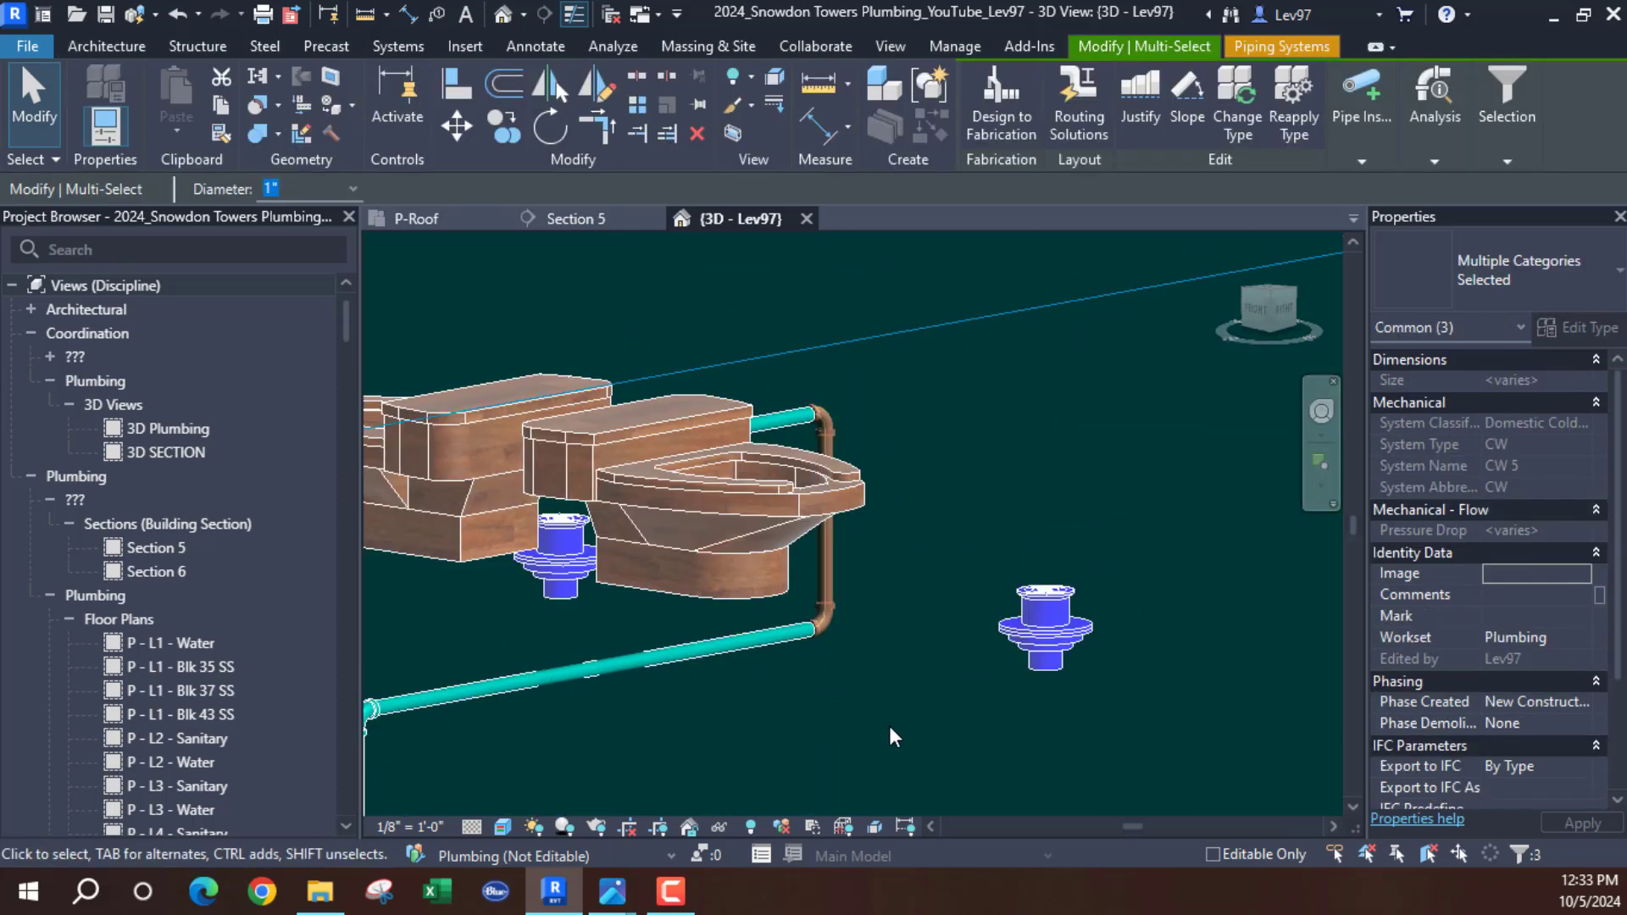
pyautogui.press('Delete')
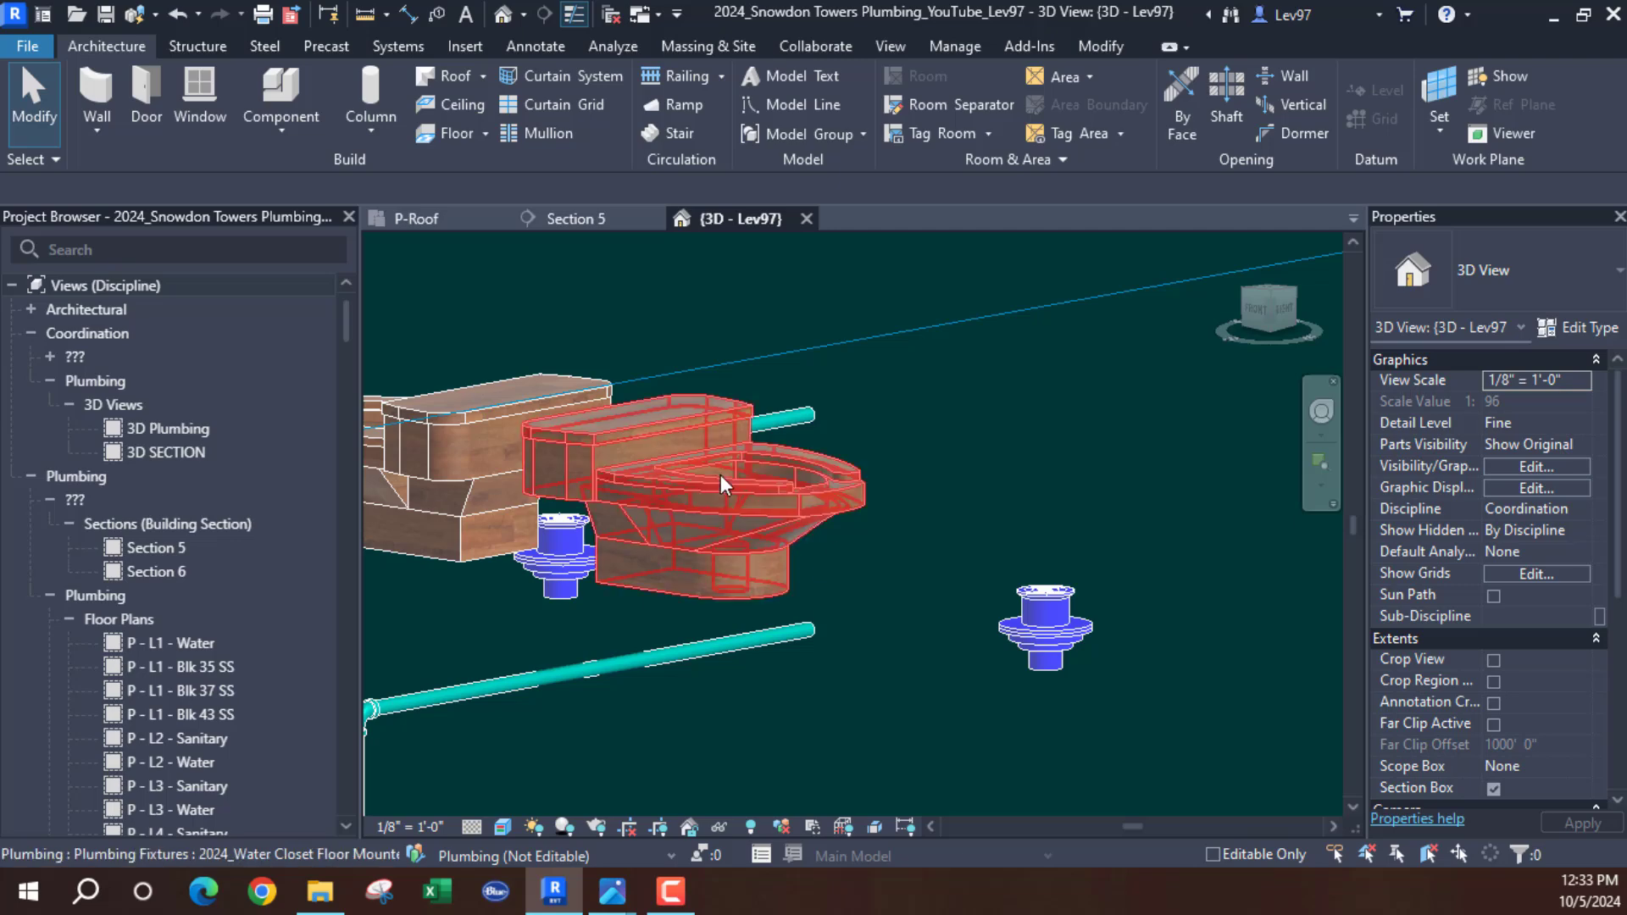
pyautogui.keyDown('shift'); pyautogui.moveTo(678, 540); pyautogui.dragTo(669, 678, button='middle'); pyautogui.keyUp('shift')
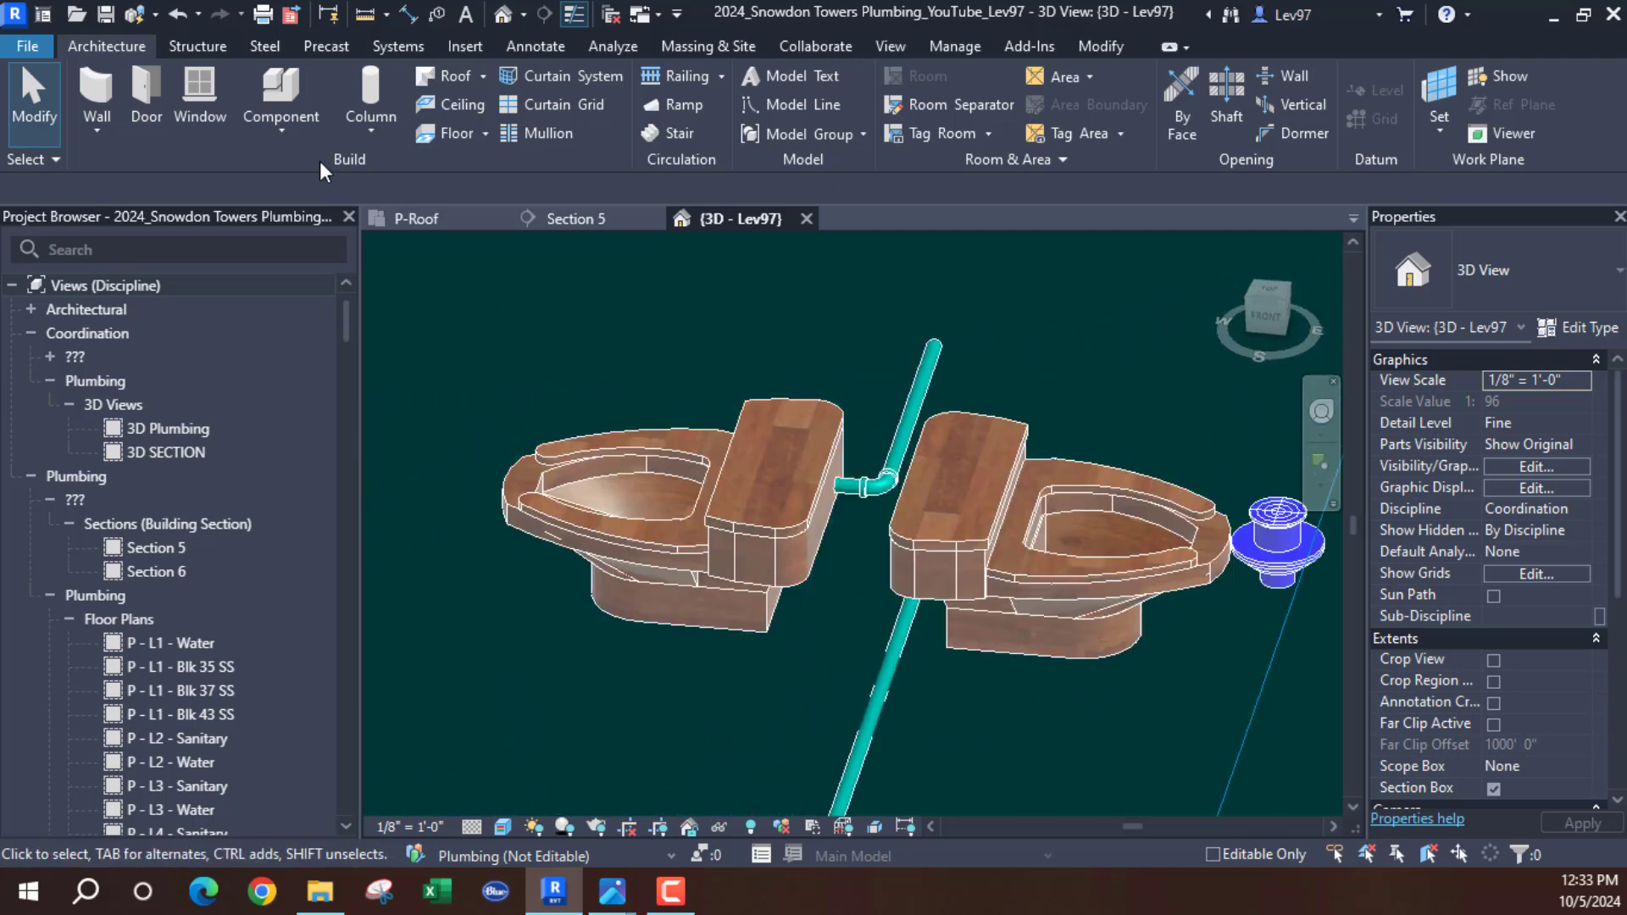
# Return to the P-Roof plan and undo the recent changes back through the WC-1 cold water connection
pyautogui.click(428, 219)
pyautogui.click(179, 10)
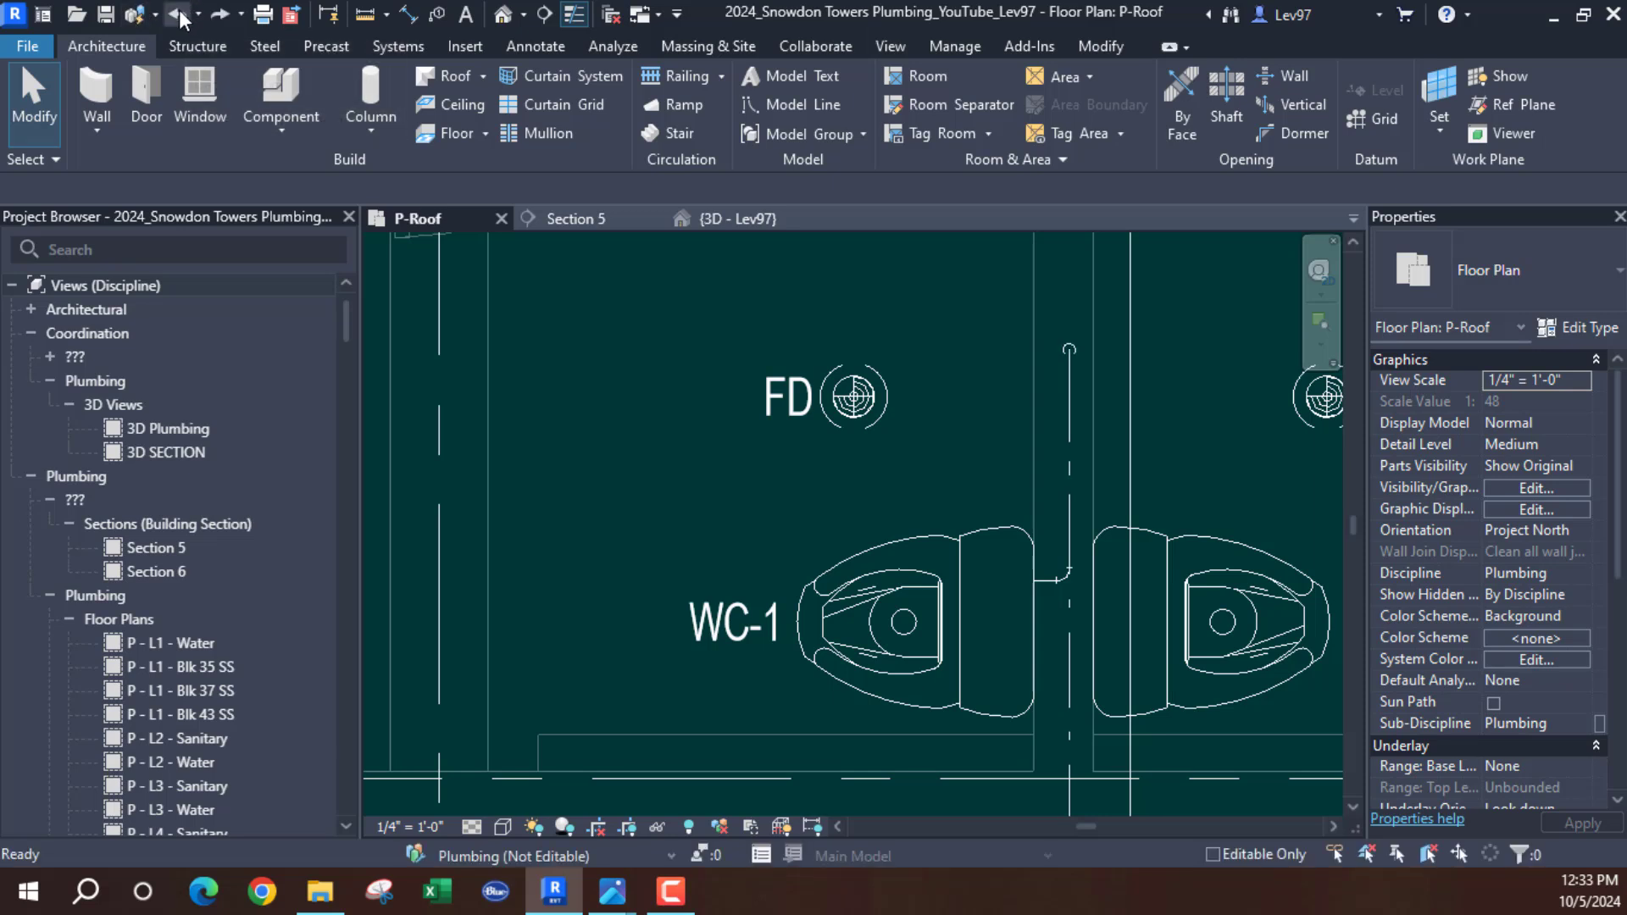
pyautogui.click(180, 10)
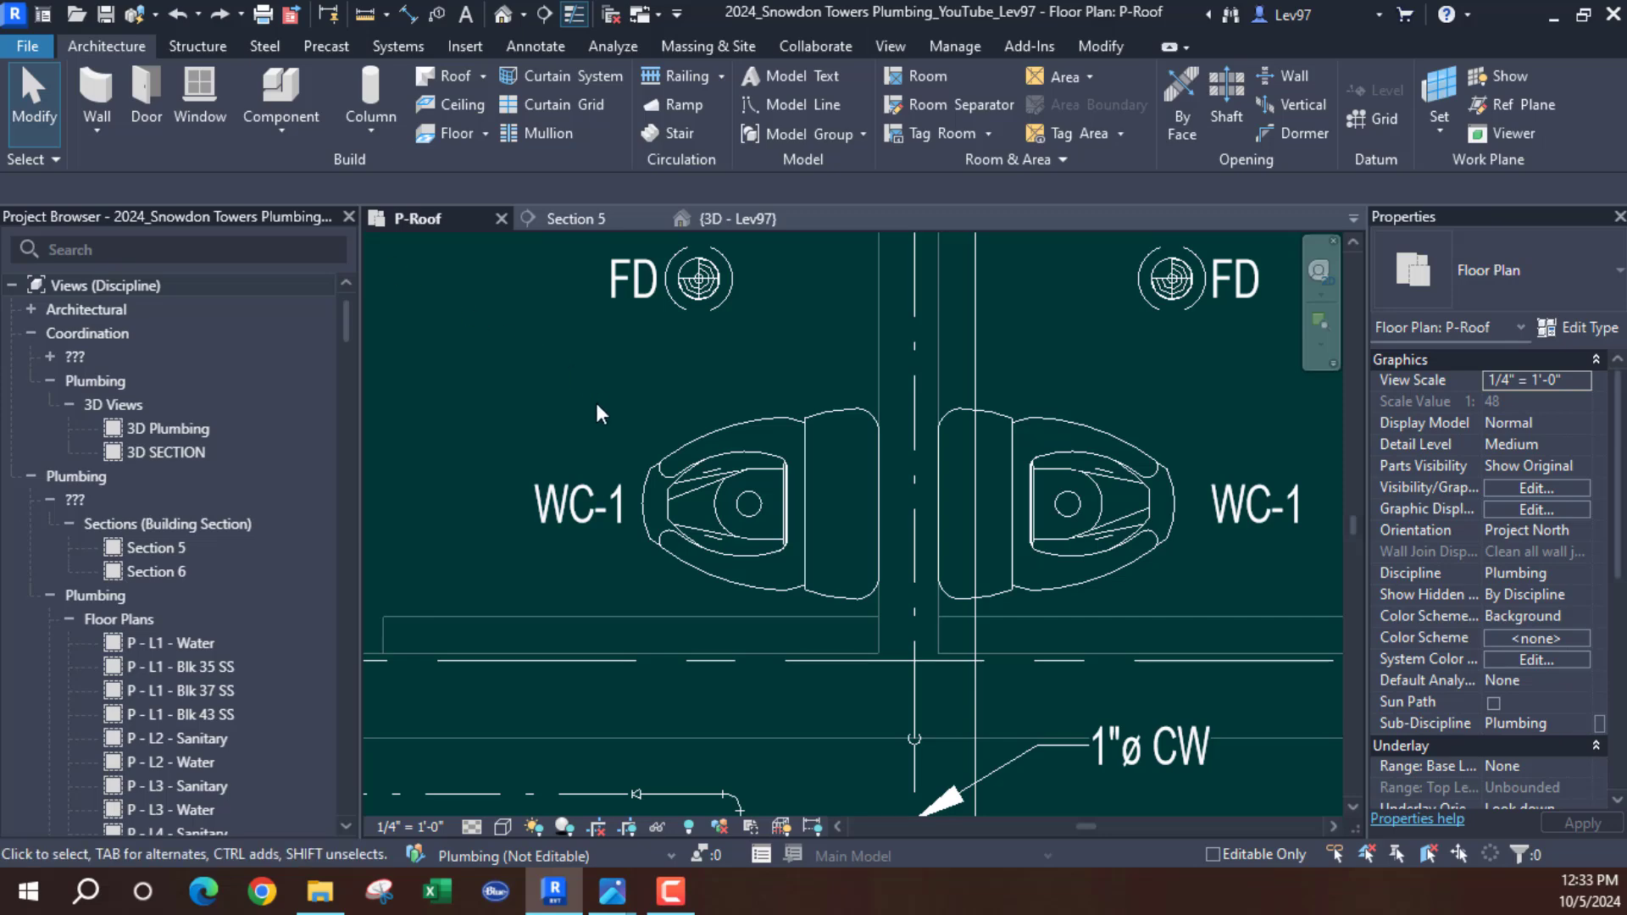
# Extend the 1" cold water pipe from its open end in the P-Roof plan, straight between and past the CS-1 sinks, at middle elevation -0' 9 25/64"
pyautogui.moveTo(597, 404); pyautogui.dragTo(398, 646, button='middle')
pyautogui.click(719, 551)
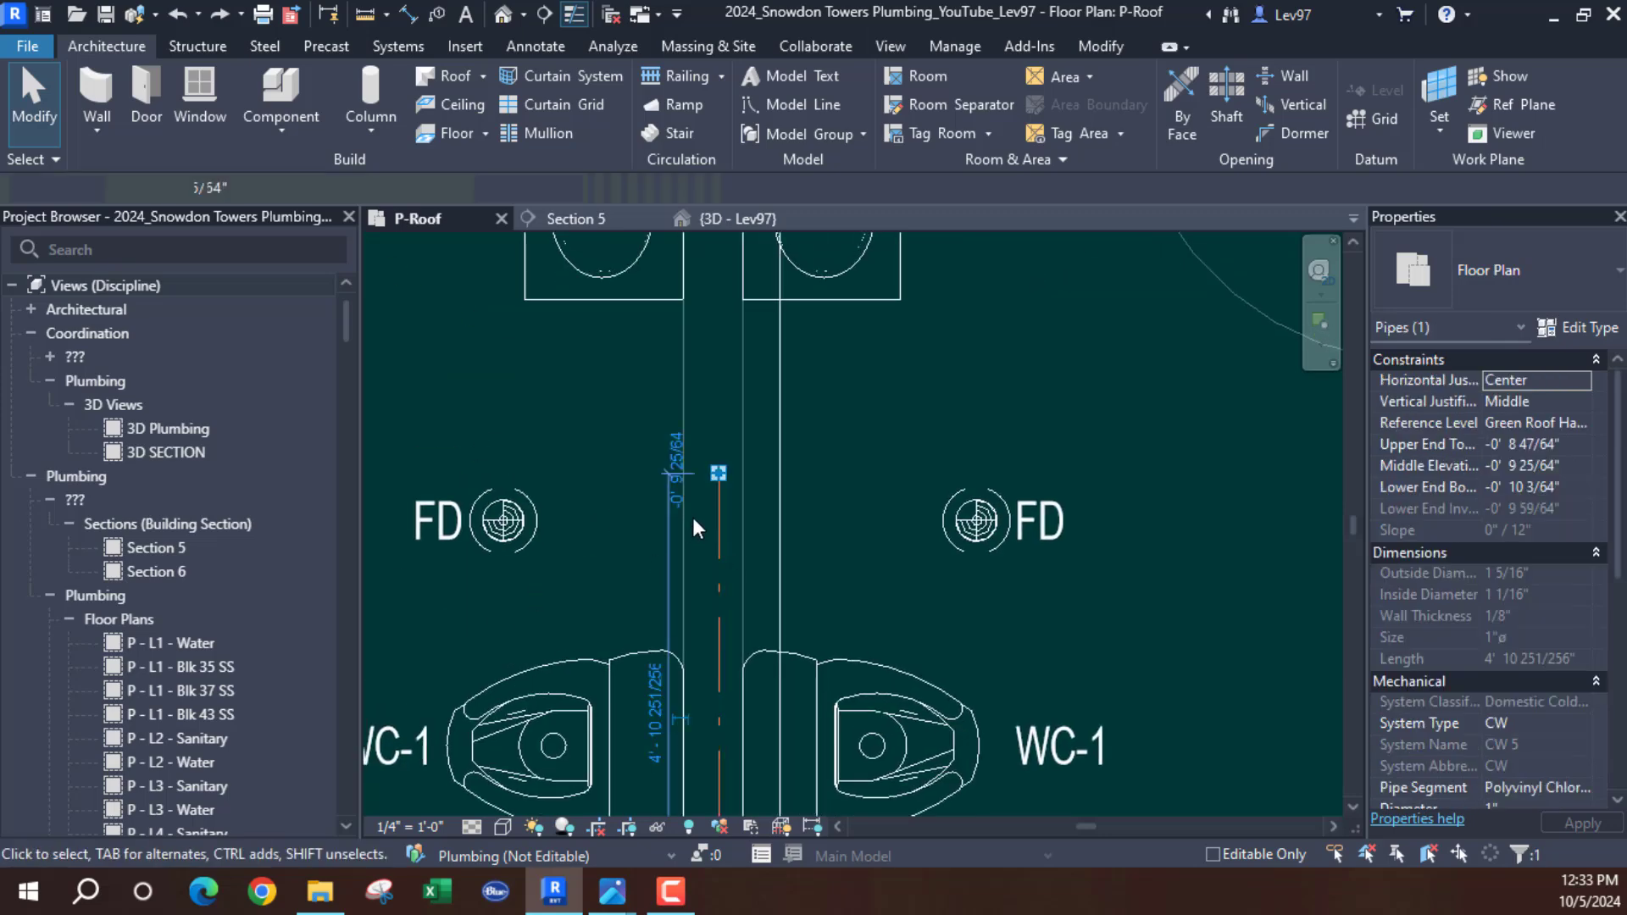
pyautogui.rightClick(718, 474)
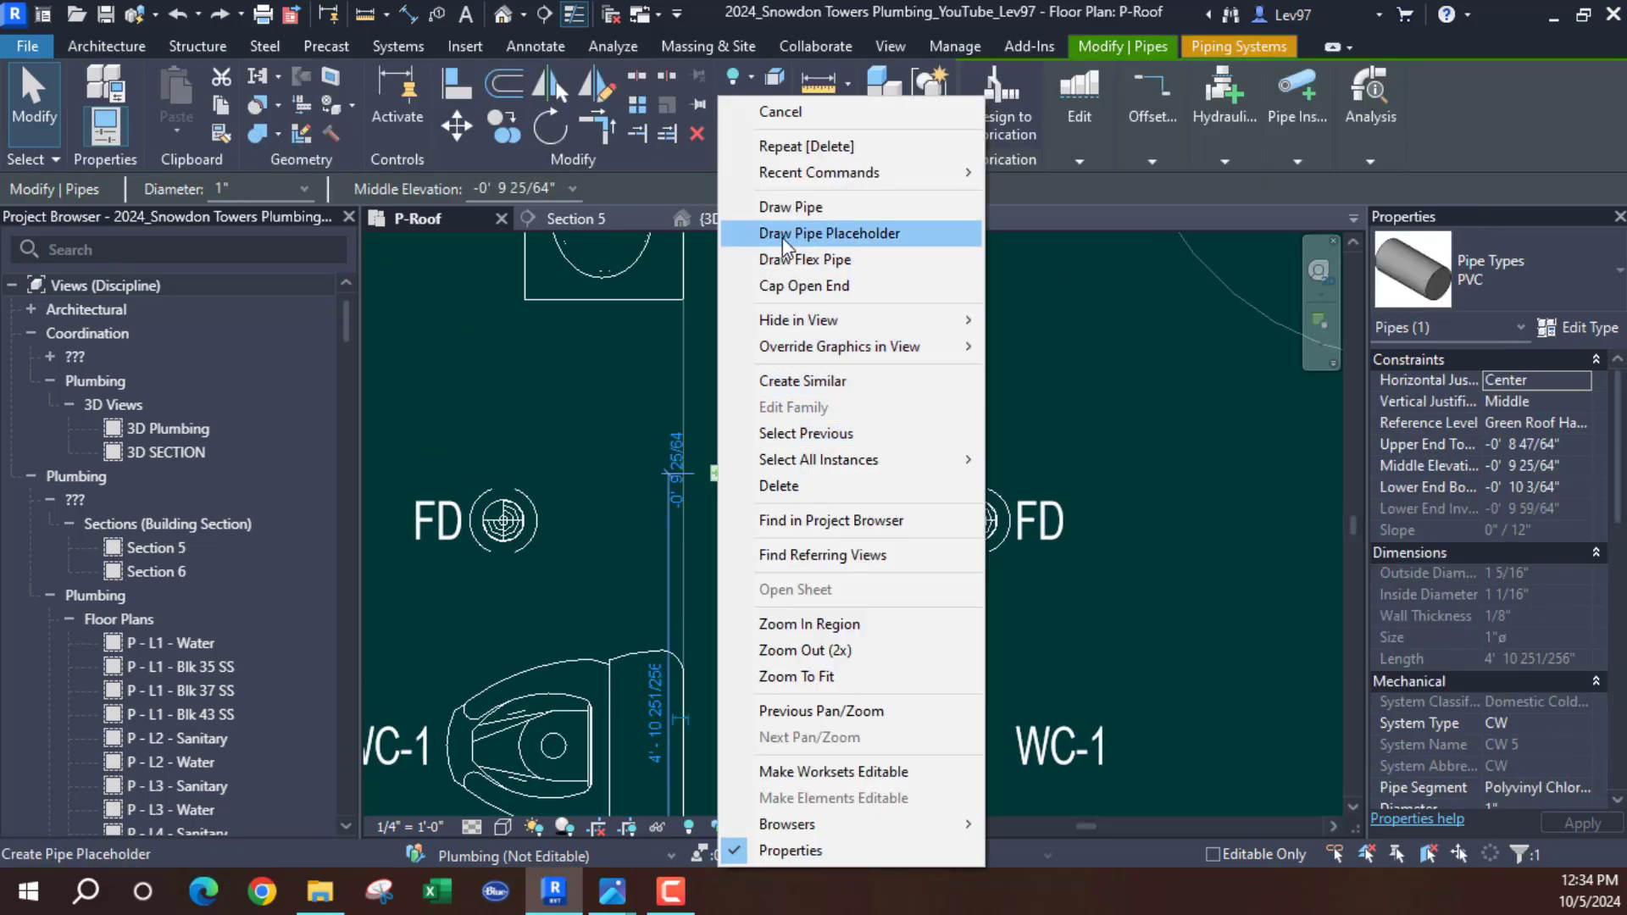
pyautogui.click(772, 207)
pyautogui.moveTo(734, 347); pyautogui.dragTo(683, 624, button='middle')
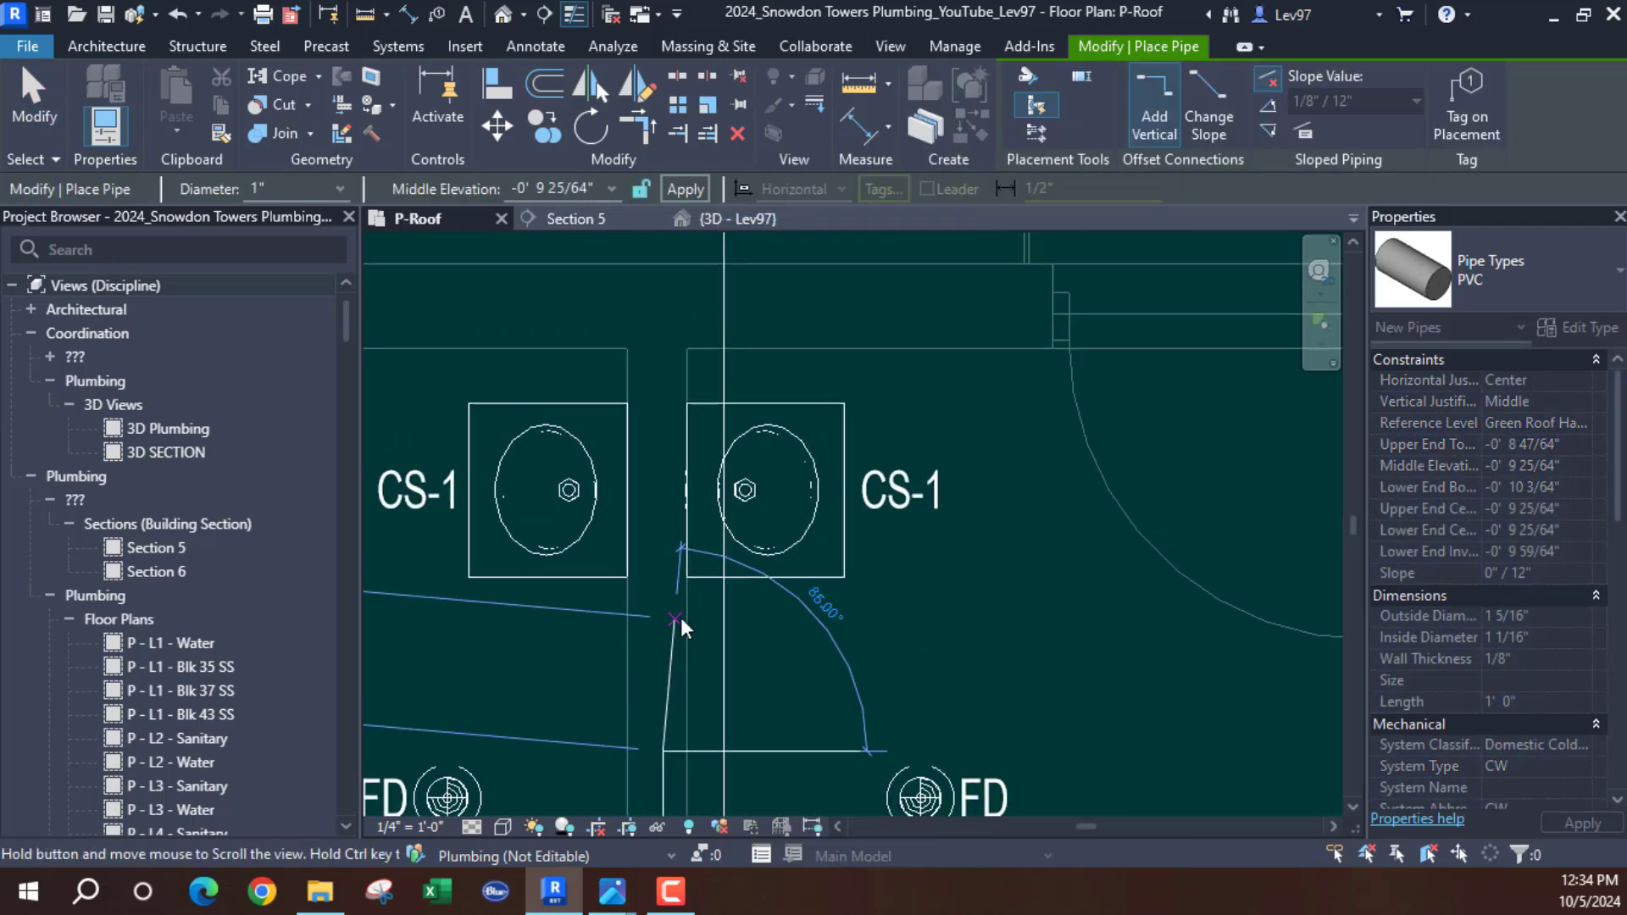
pyautogui.click(663, 301)
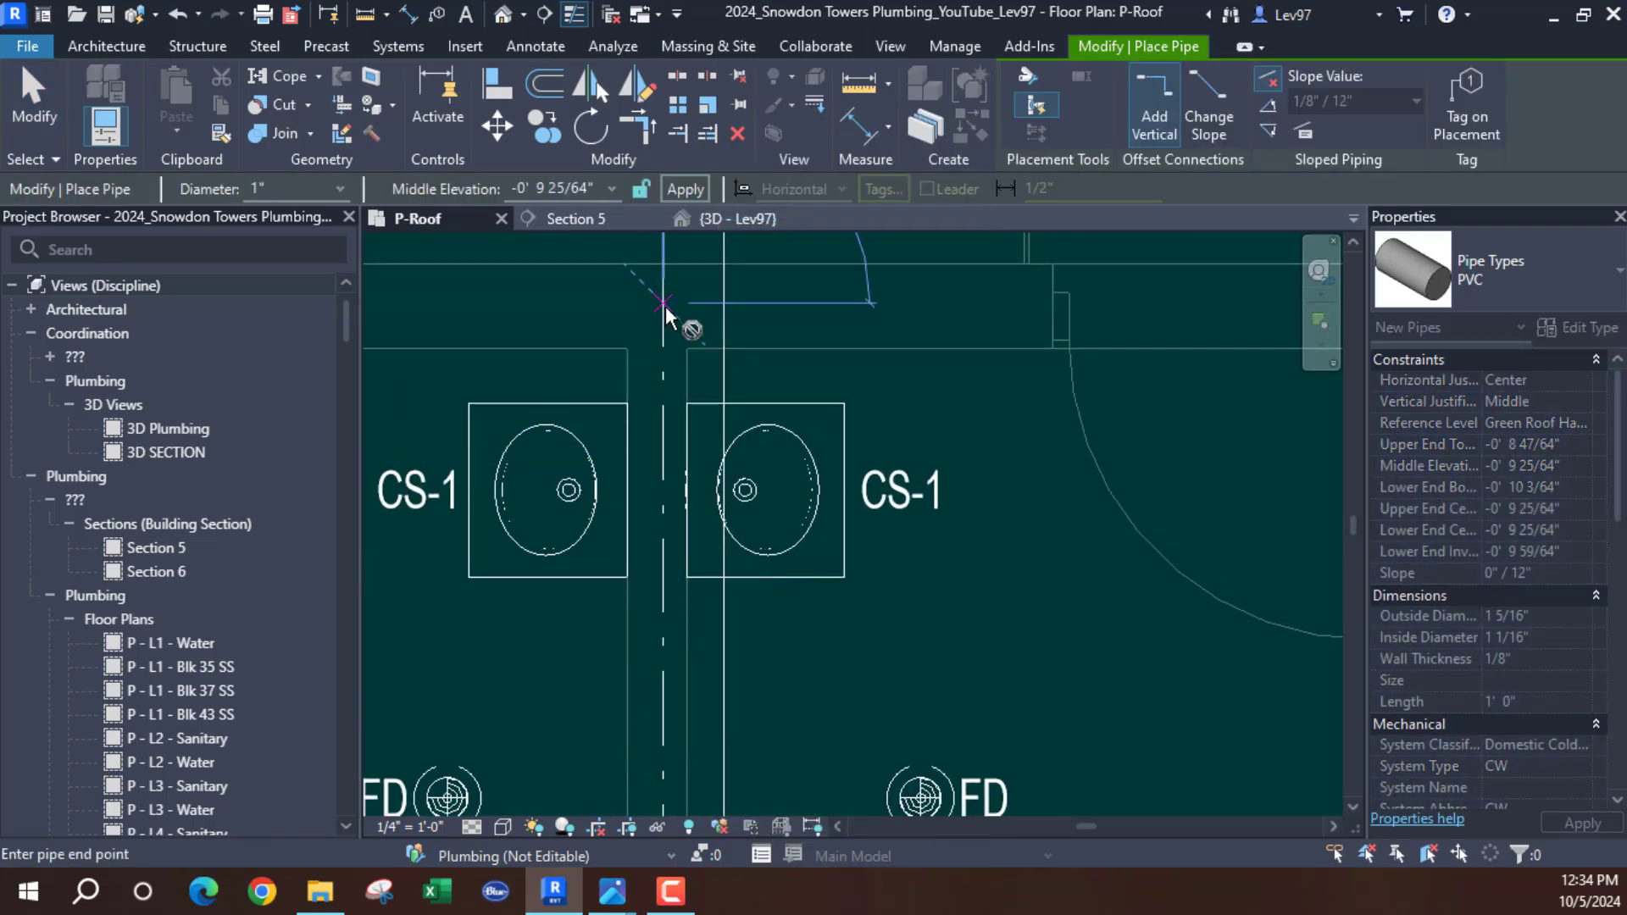
pyautogui.press('Escape')
pyautogui.press('Escape')
pyautogui.moveTo(894, 609); pyautogui.dragTo(892, 429, button='middle')
pyautogui.scroll(2, 814, 483)
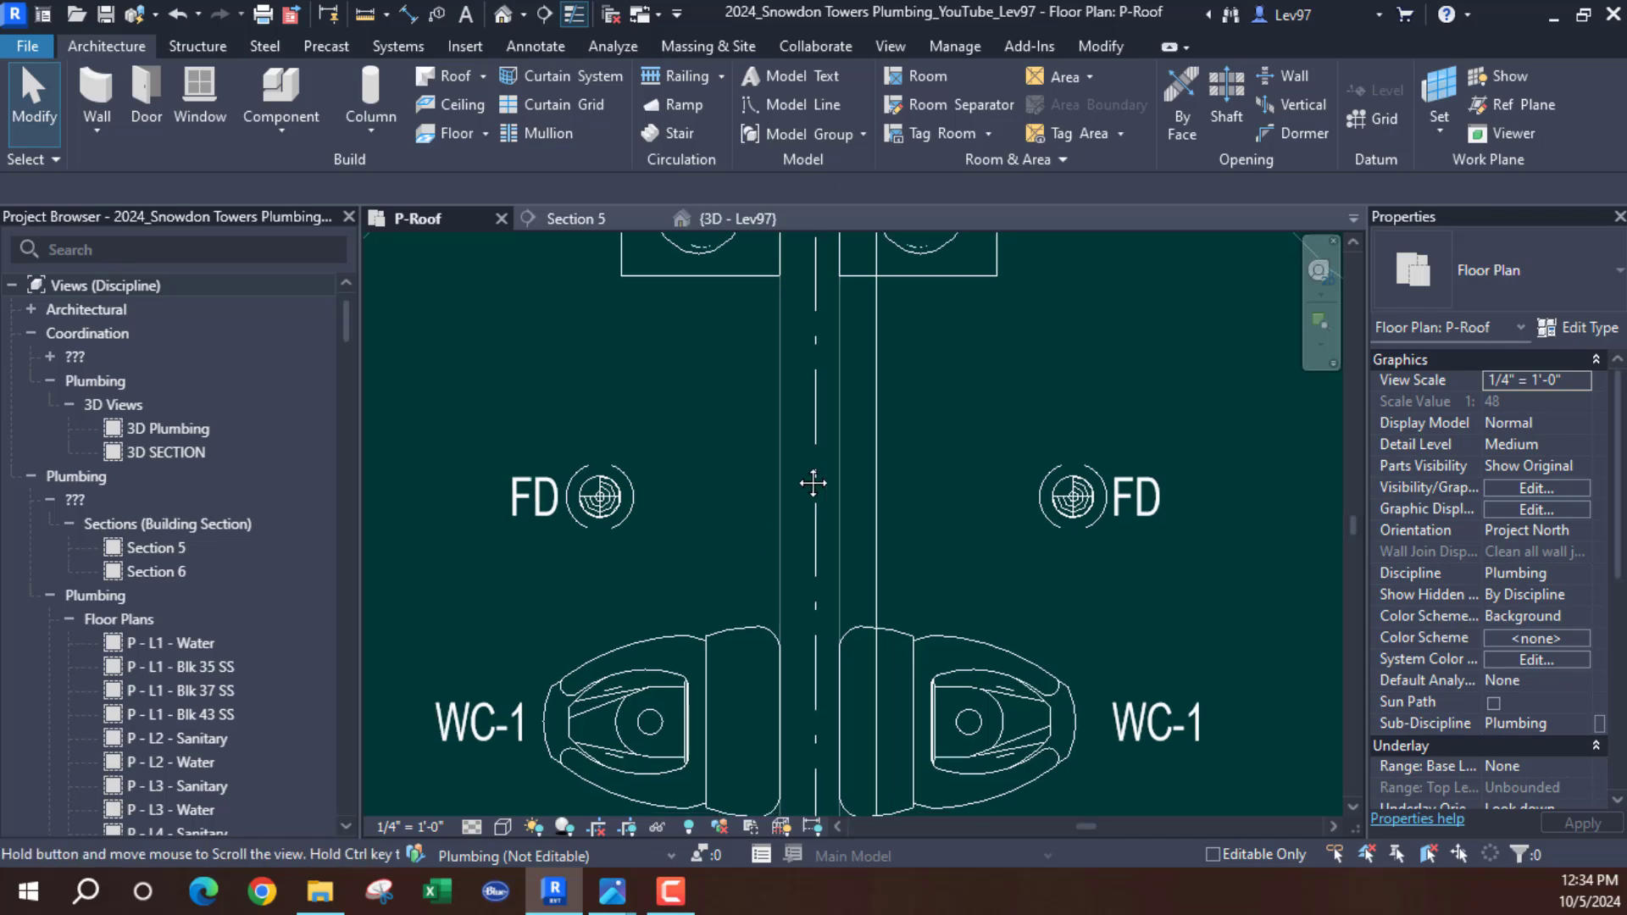
pyautogui.moveTo(814, 483); pyautogui.dragTo(867, 297, button='middle')
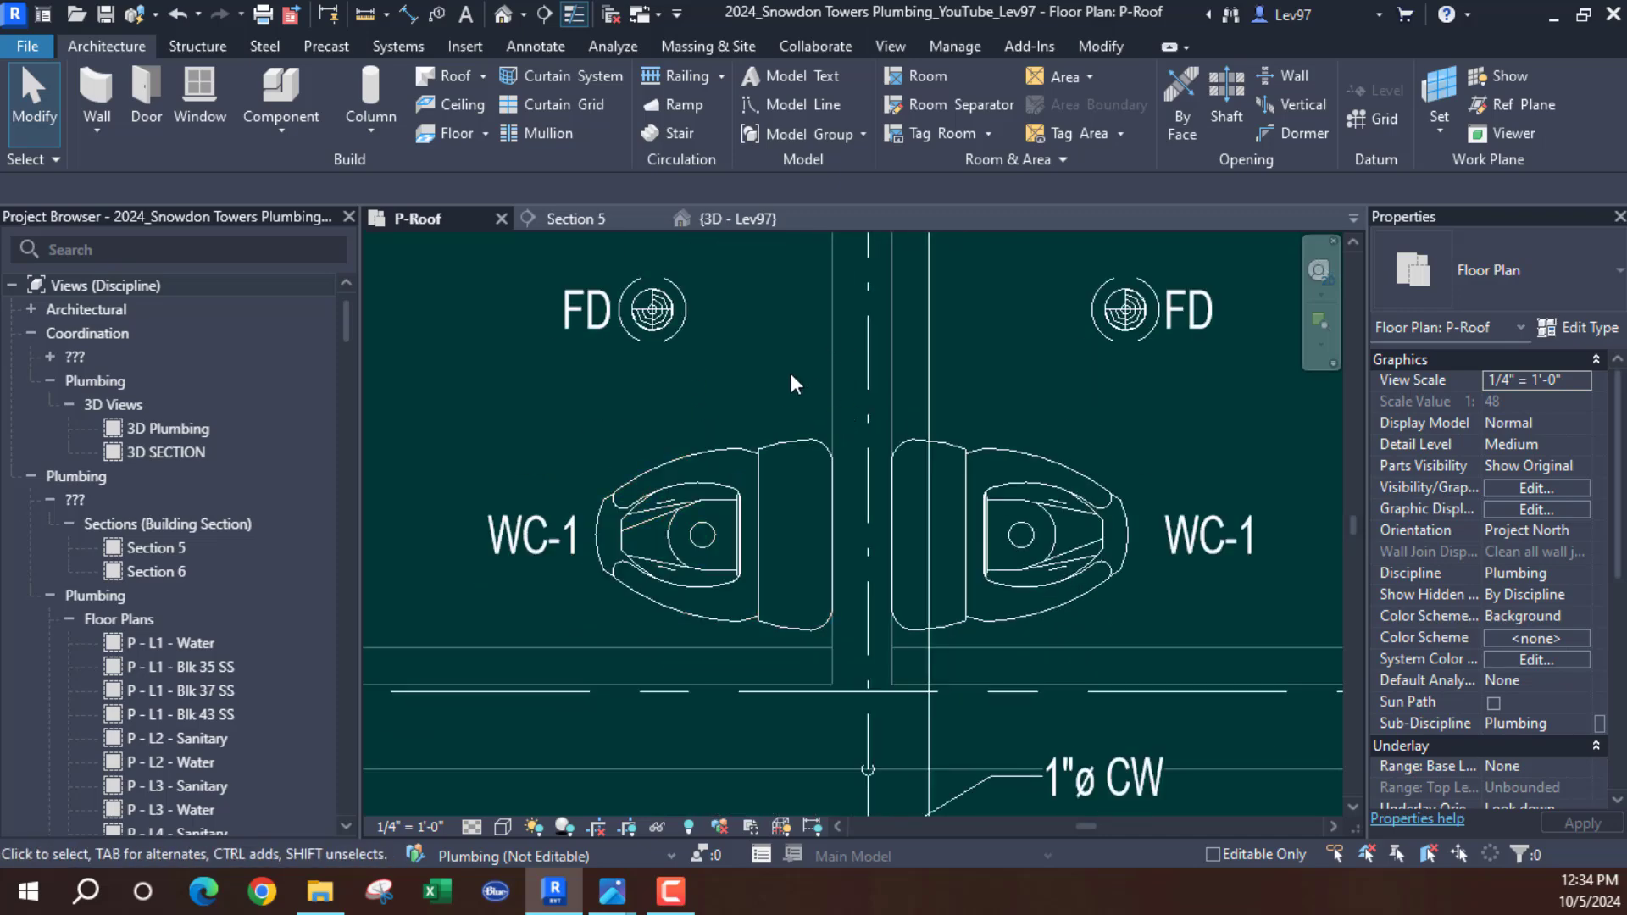
# Try to connect the left WC-1's 1" domestic cold water inlet (Connector 1) into the cold water pipe between the fixtures
pyautogui.click(798, 439)
pyautogui.moveTo(929, 246); pyautogui.dragTo(956, 499, button='middle')
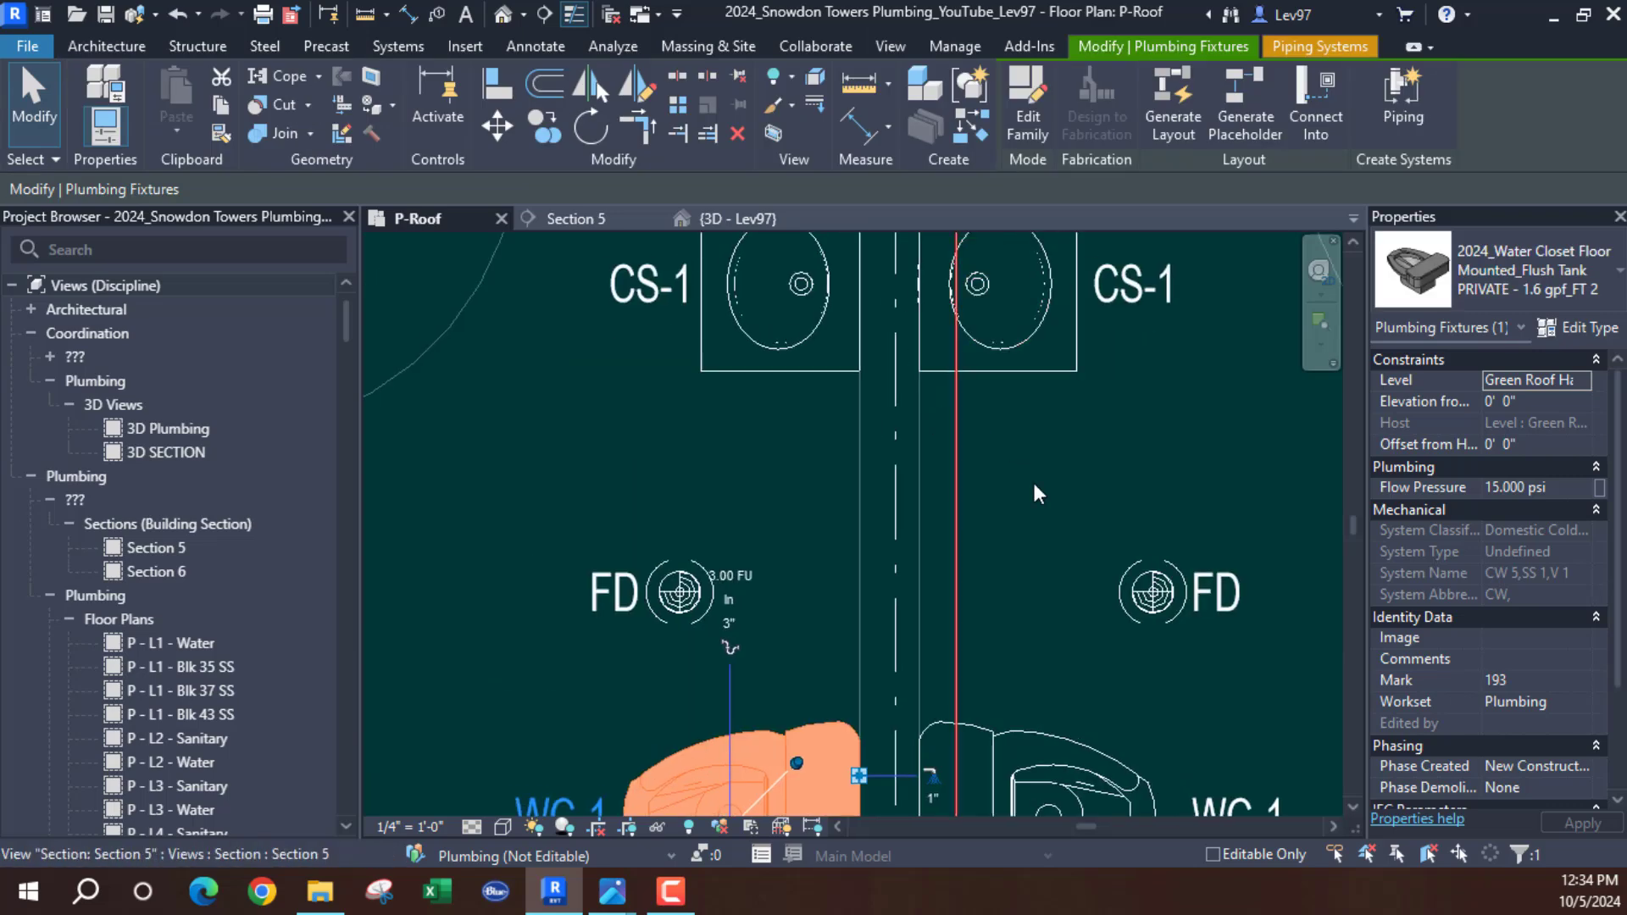
pyautogui.moveTo(1035, 560); pyautogui.dragTo(1043, 295, button='middle')
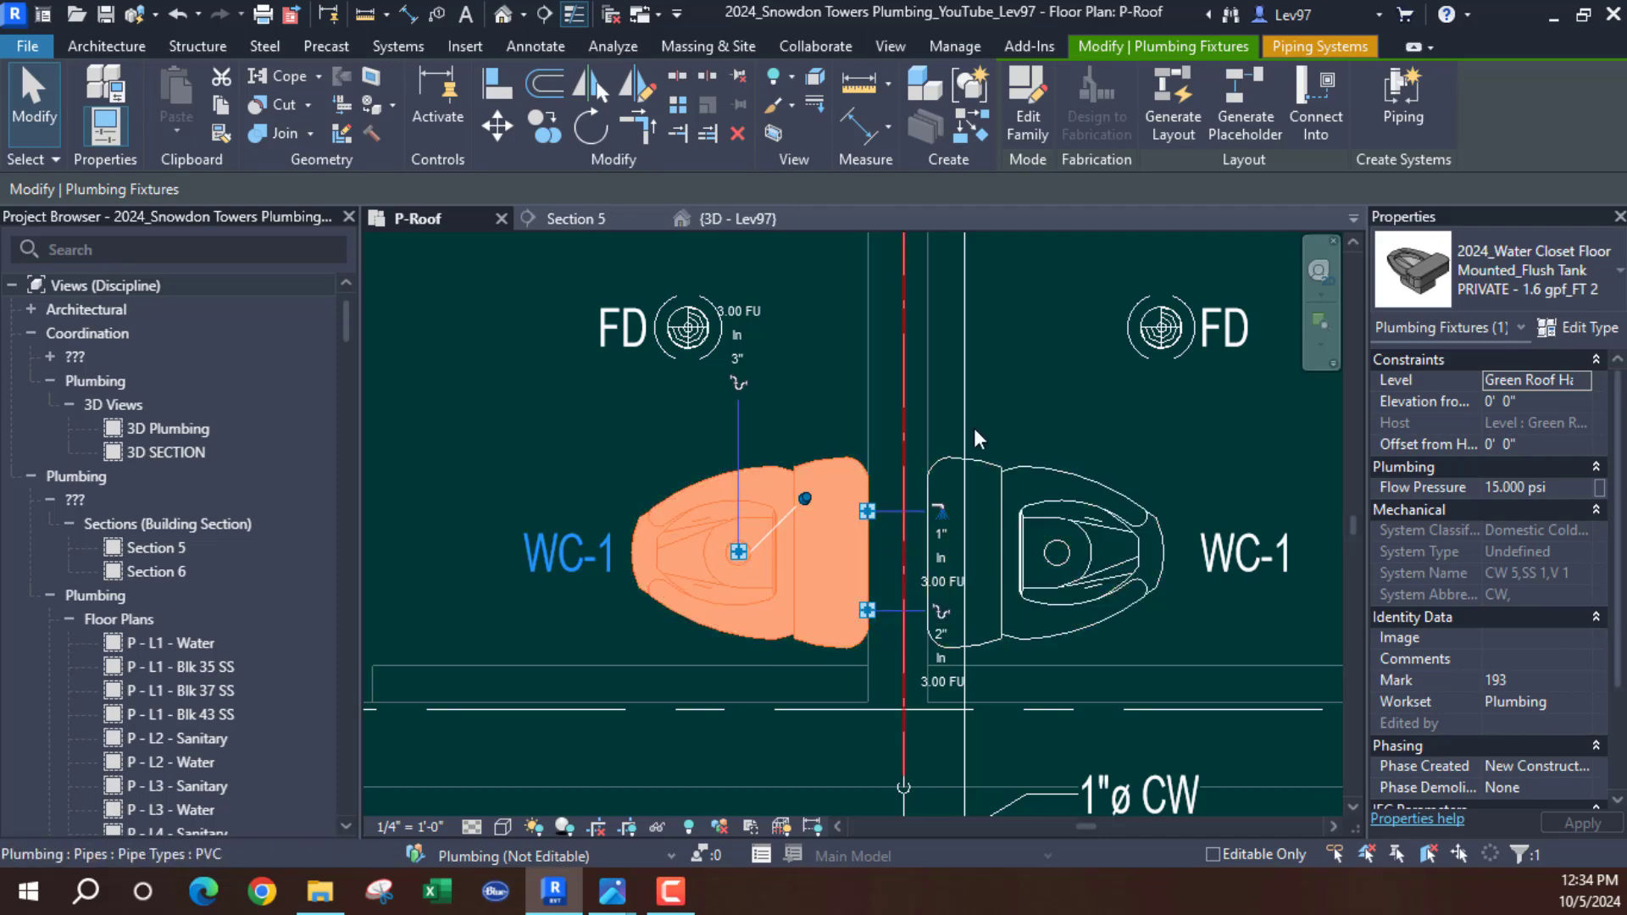
pyautogui.click(1317, 119)
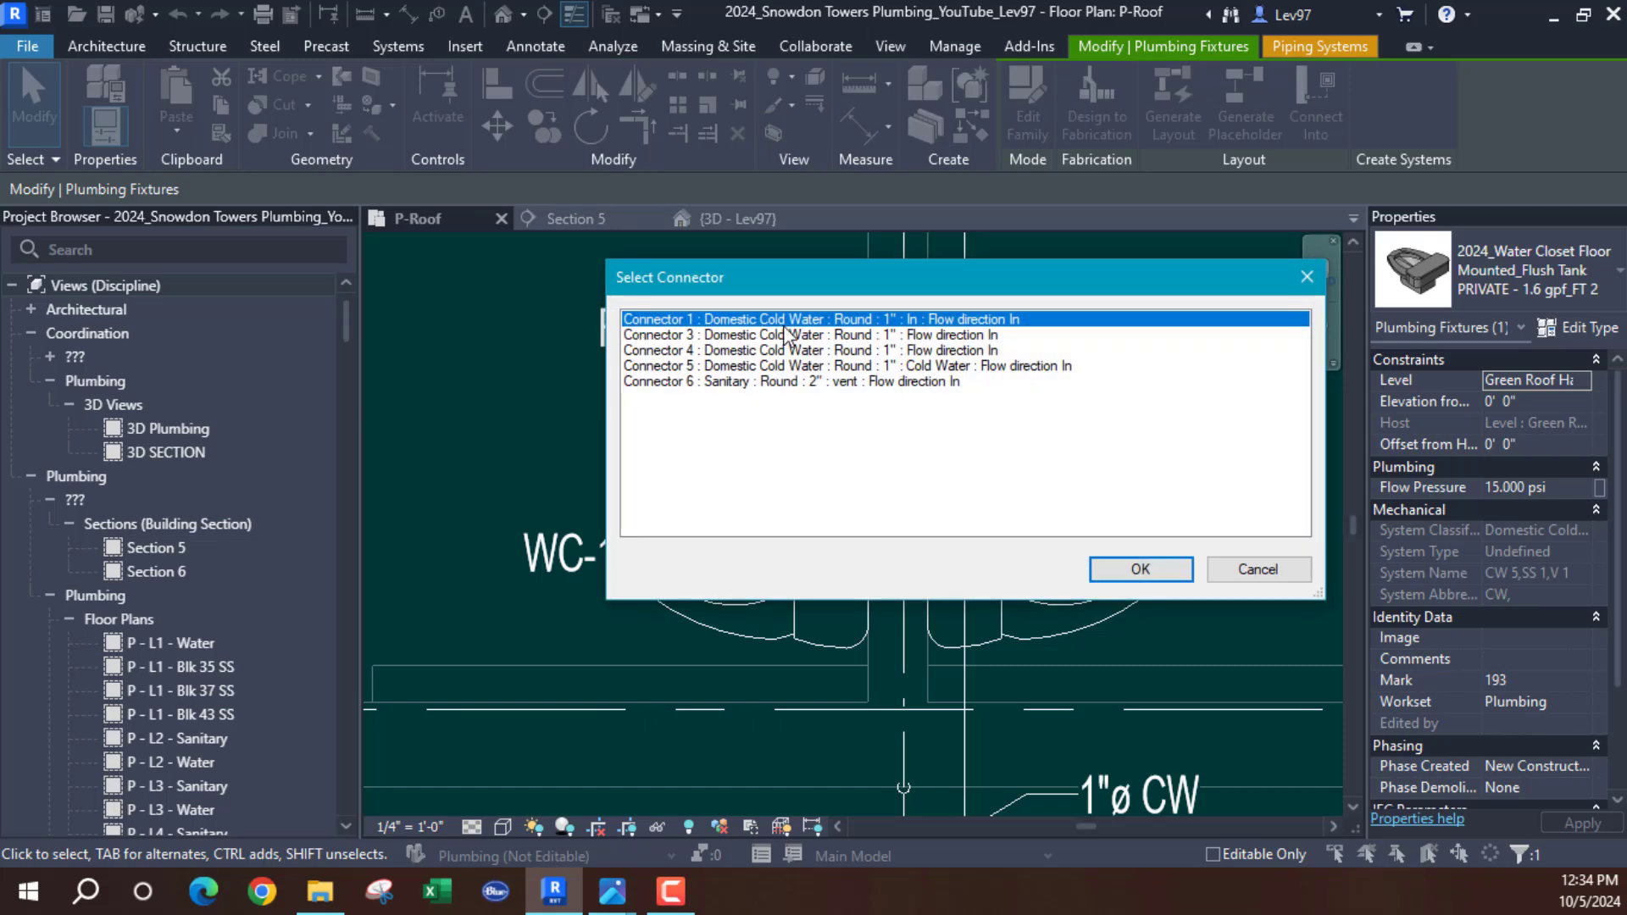
pyautogui.click(1141, 570)
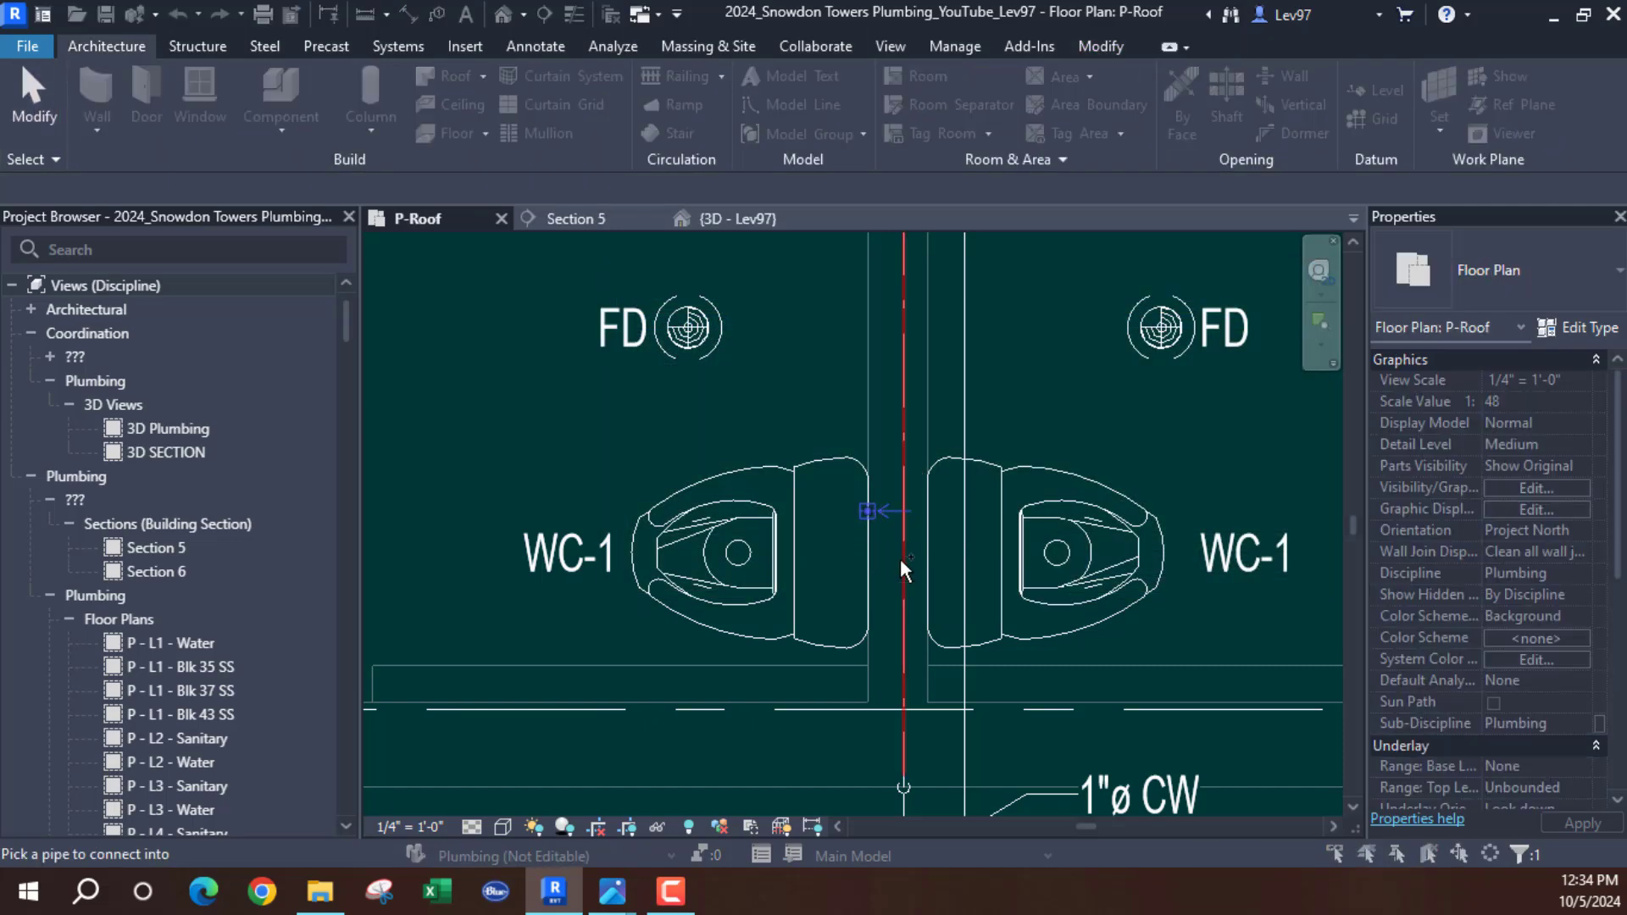
pyautogui.click(901, 558)
pyautogui.moveTo(851, 468); pyautogui.dragTo(900, 873, button='middle')
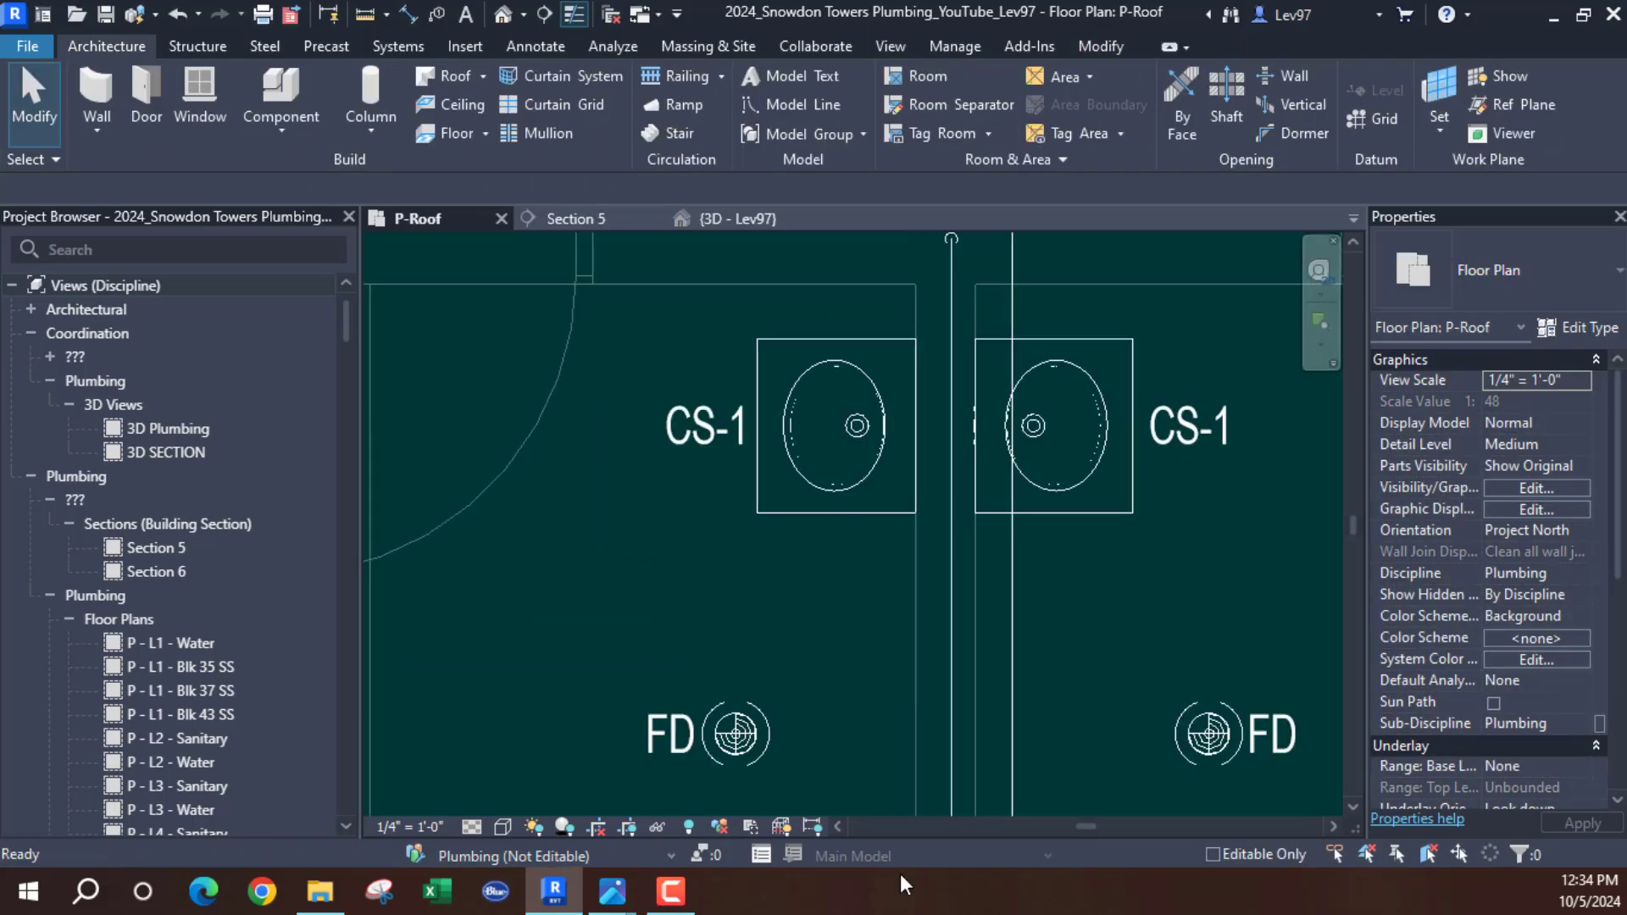
pyautogui.scroll(-3, 821, 686)
pyautogui.moveTo(822, 686); pyautogui.dragTo(792, 602, button='middle')
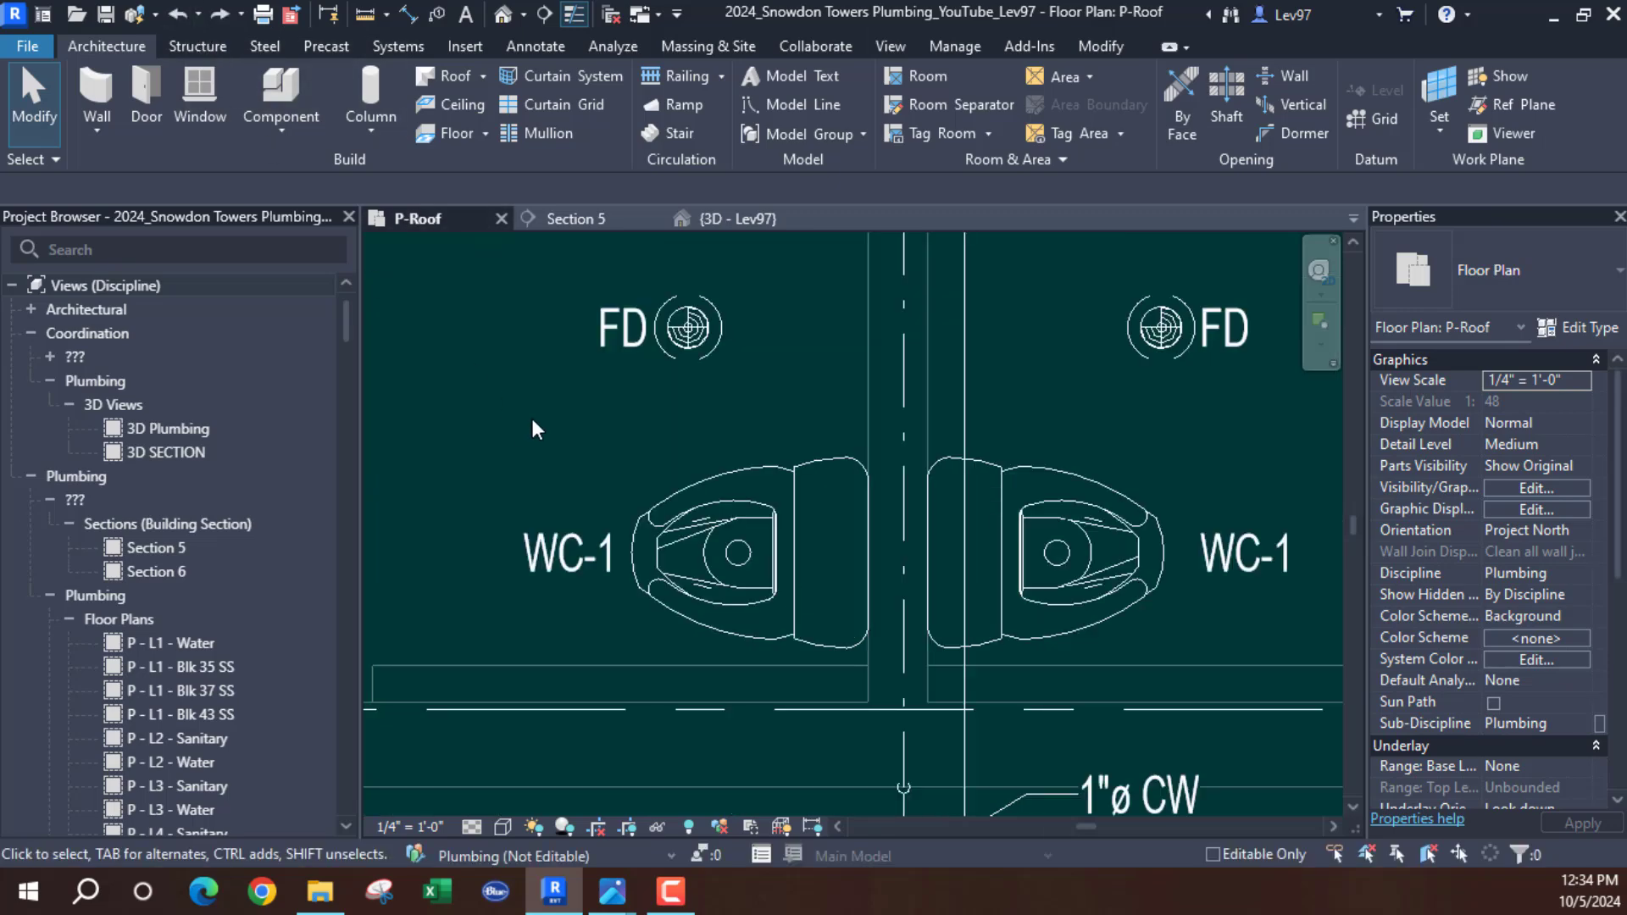
# Try connecting the left CS-1 sink's 1/2" domestic cold water Connector 5 into the cold water pipe, and undo it
pyautogui.moveTo(777, 231); pyautogui.dragTo(770, 691, button='middle')
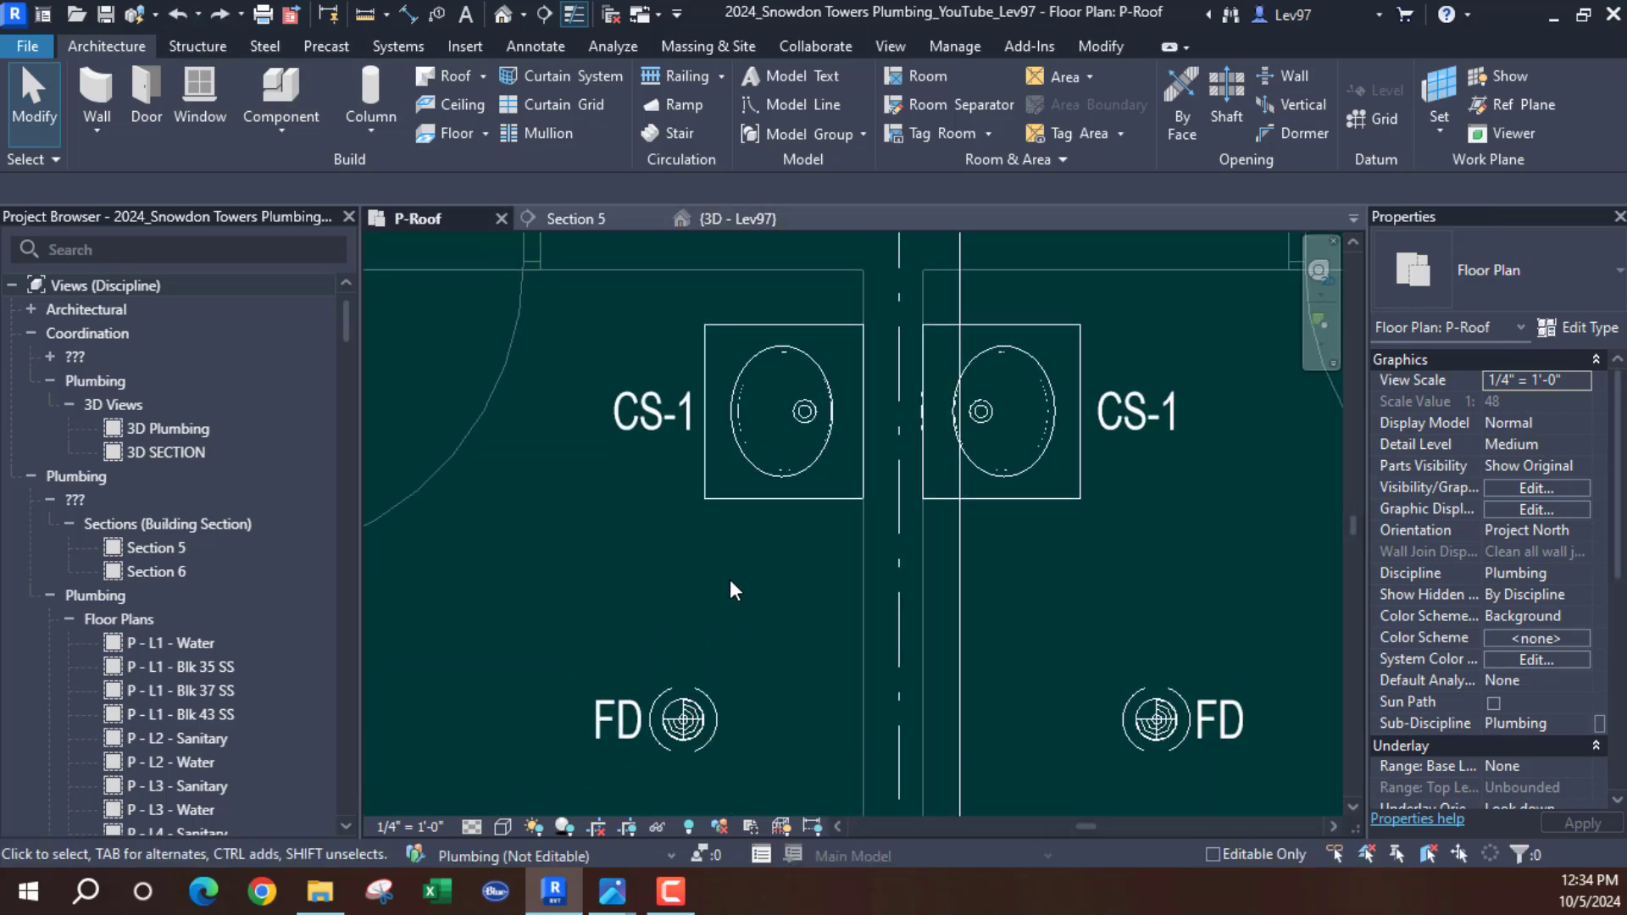
pyautogui.click(750, 500)
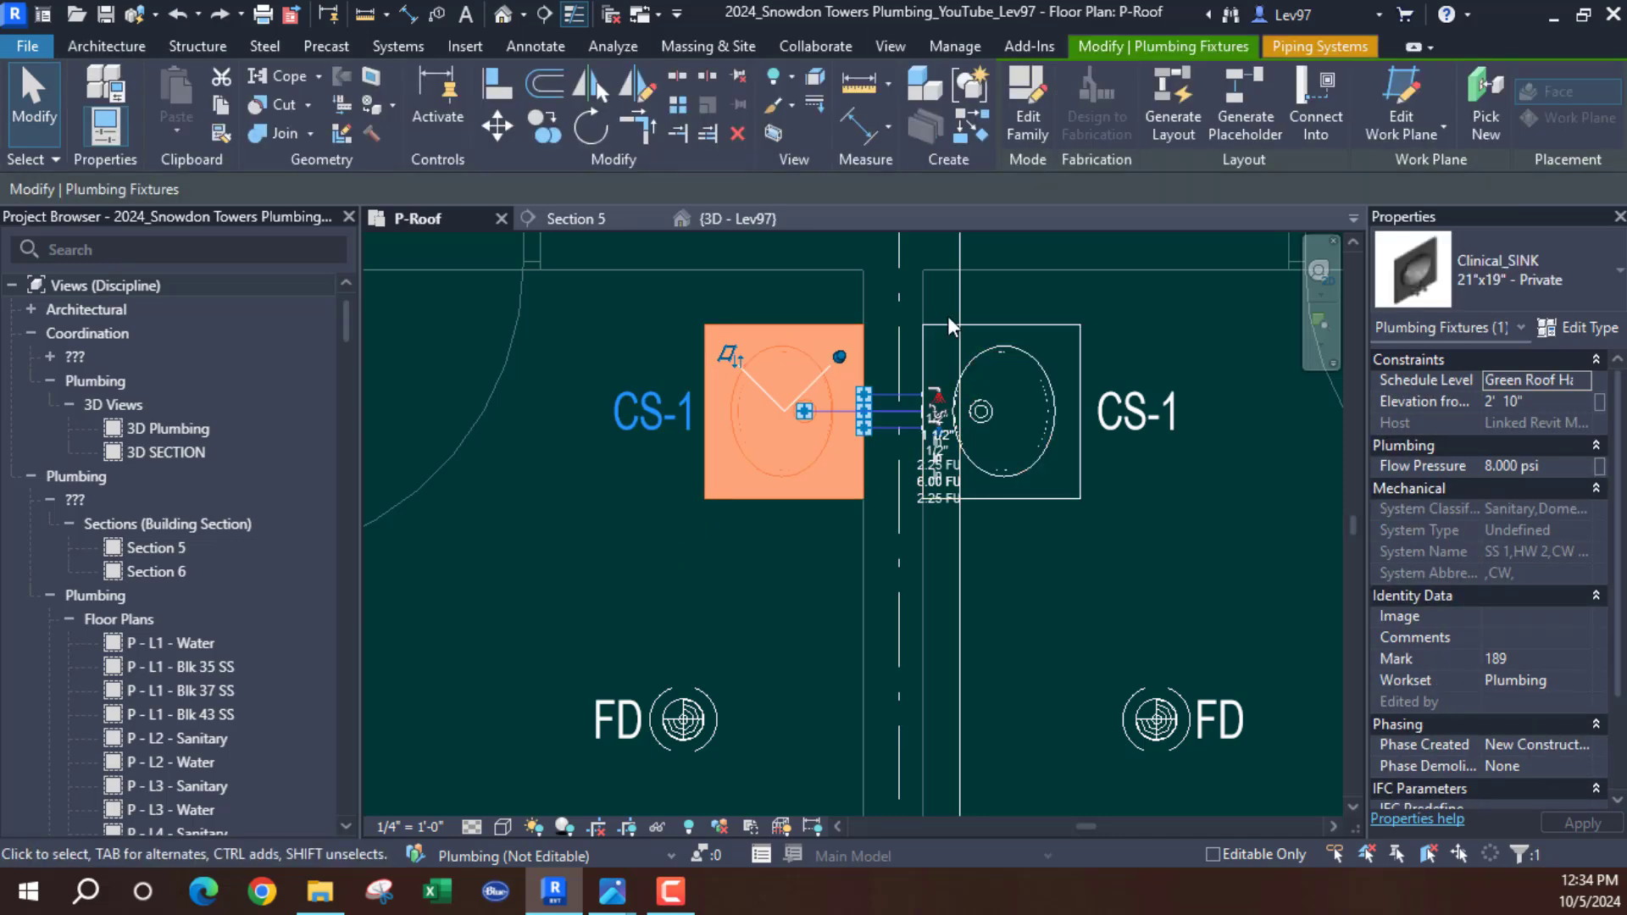
pyautogui.click(1312, 125)
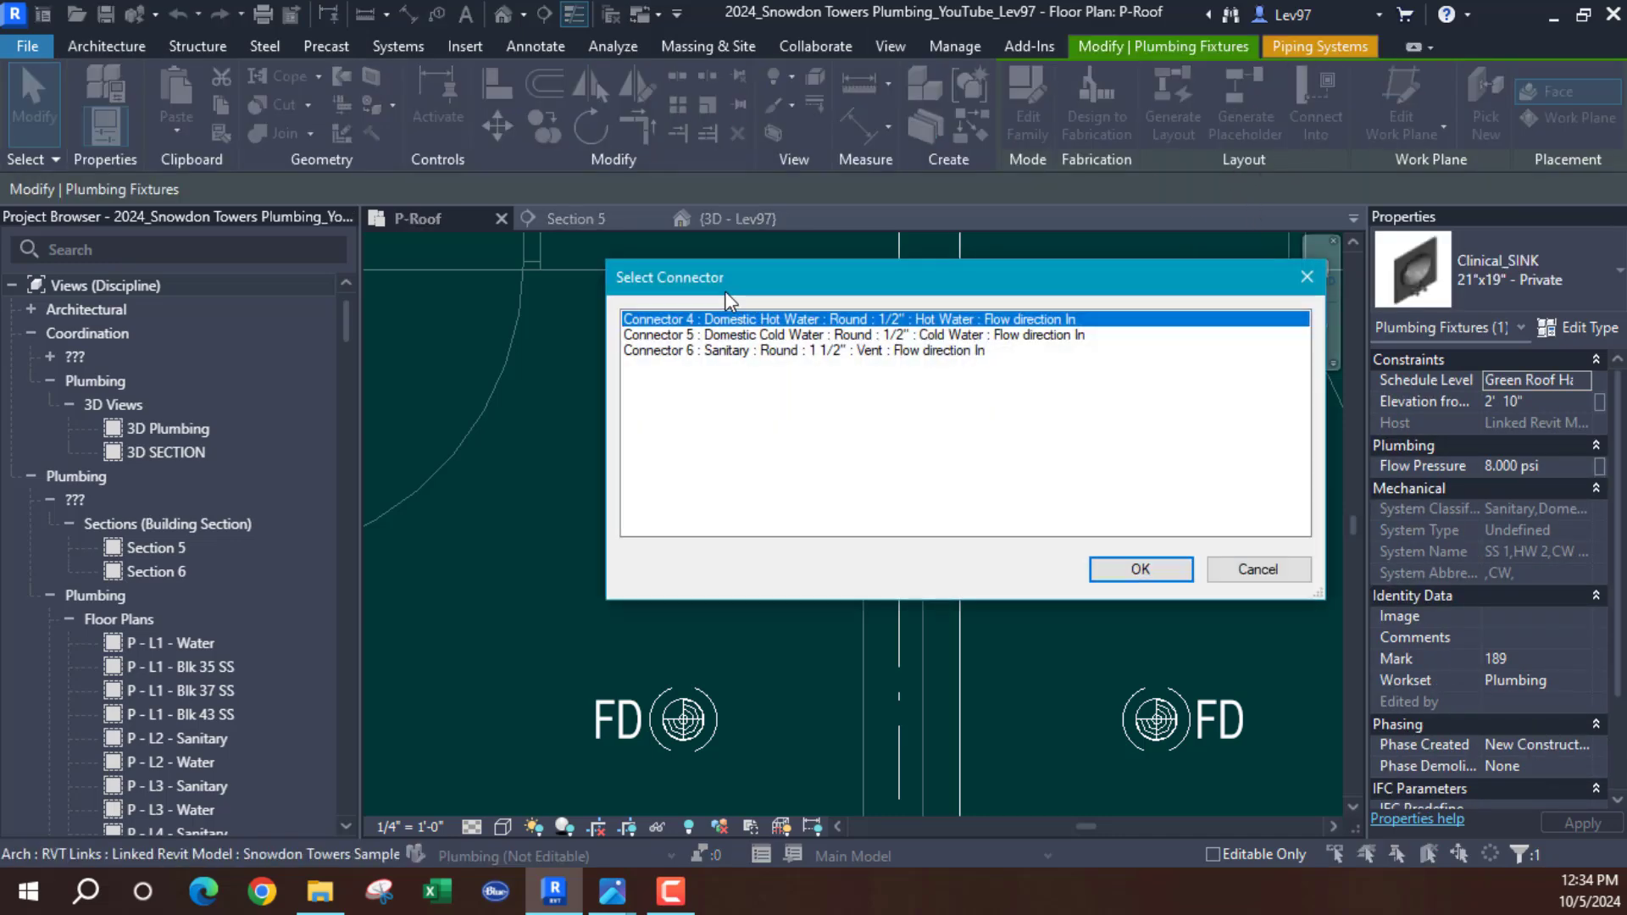
pyautogui.click(782, 335)
pyautogui.click(1138, 569)
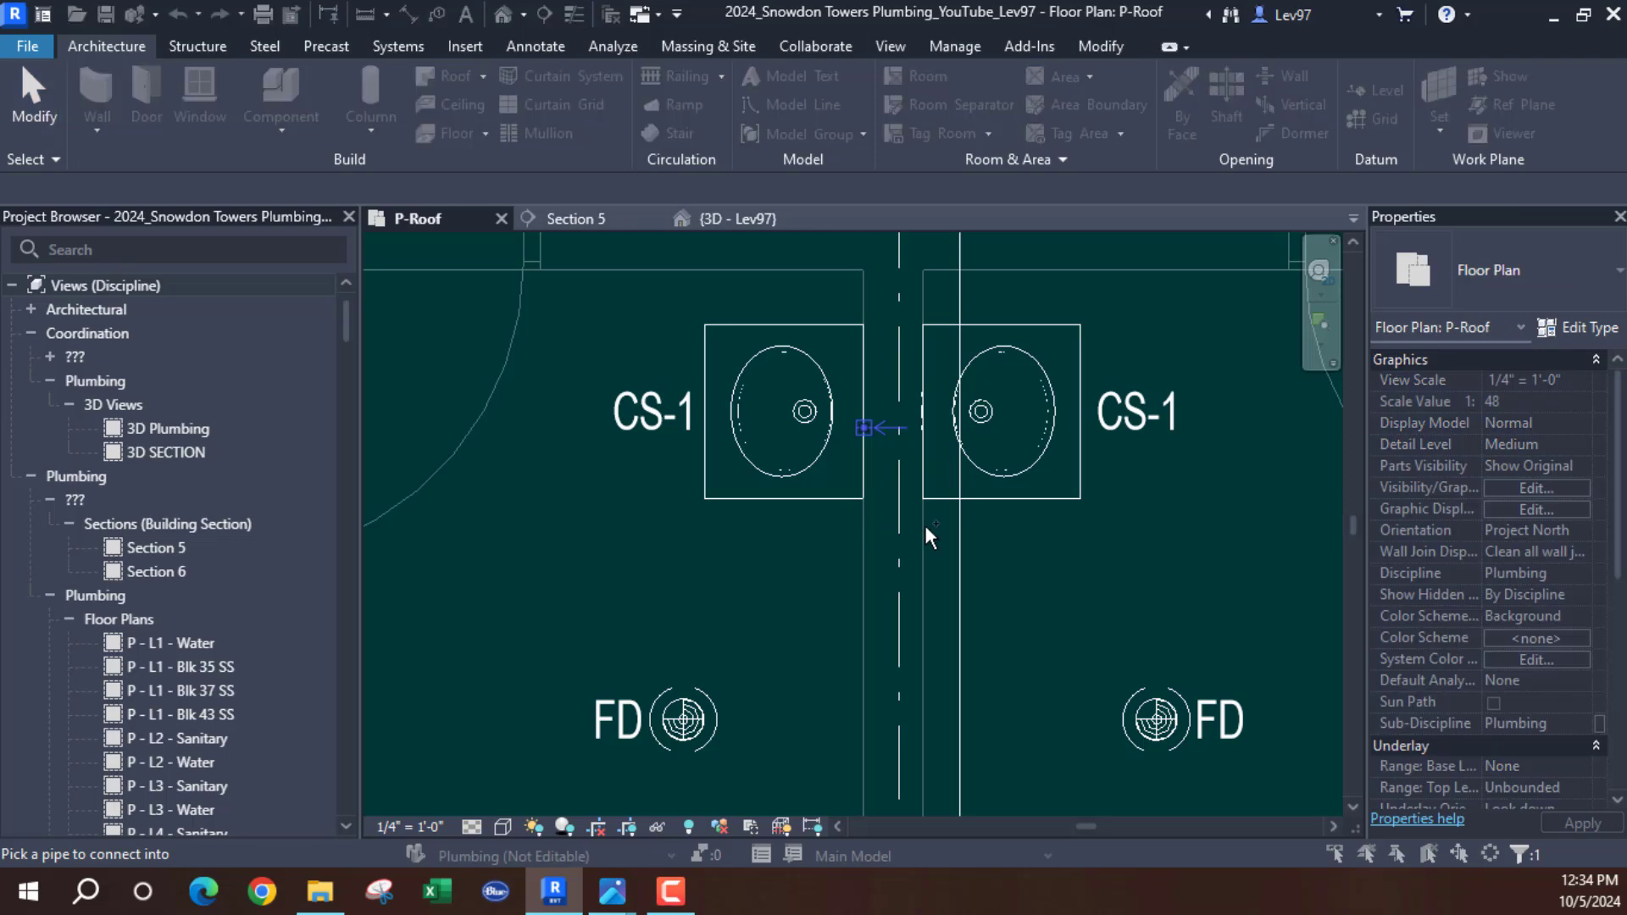
pyautogui.click(901, 527)
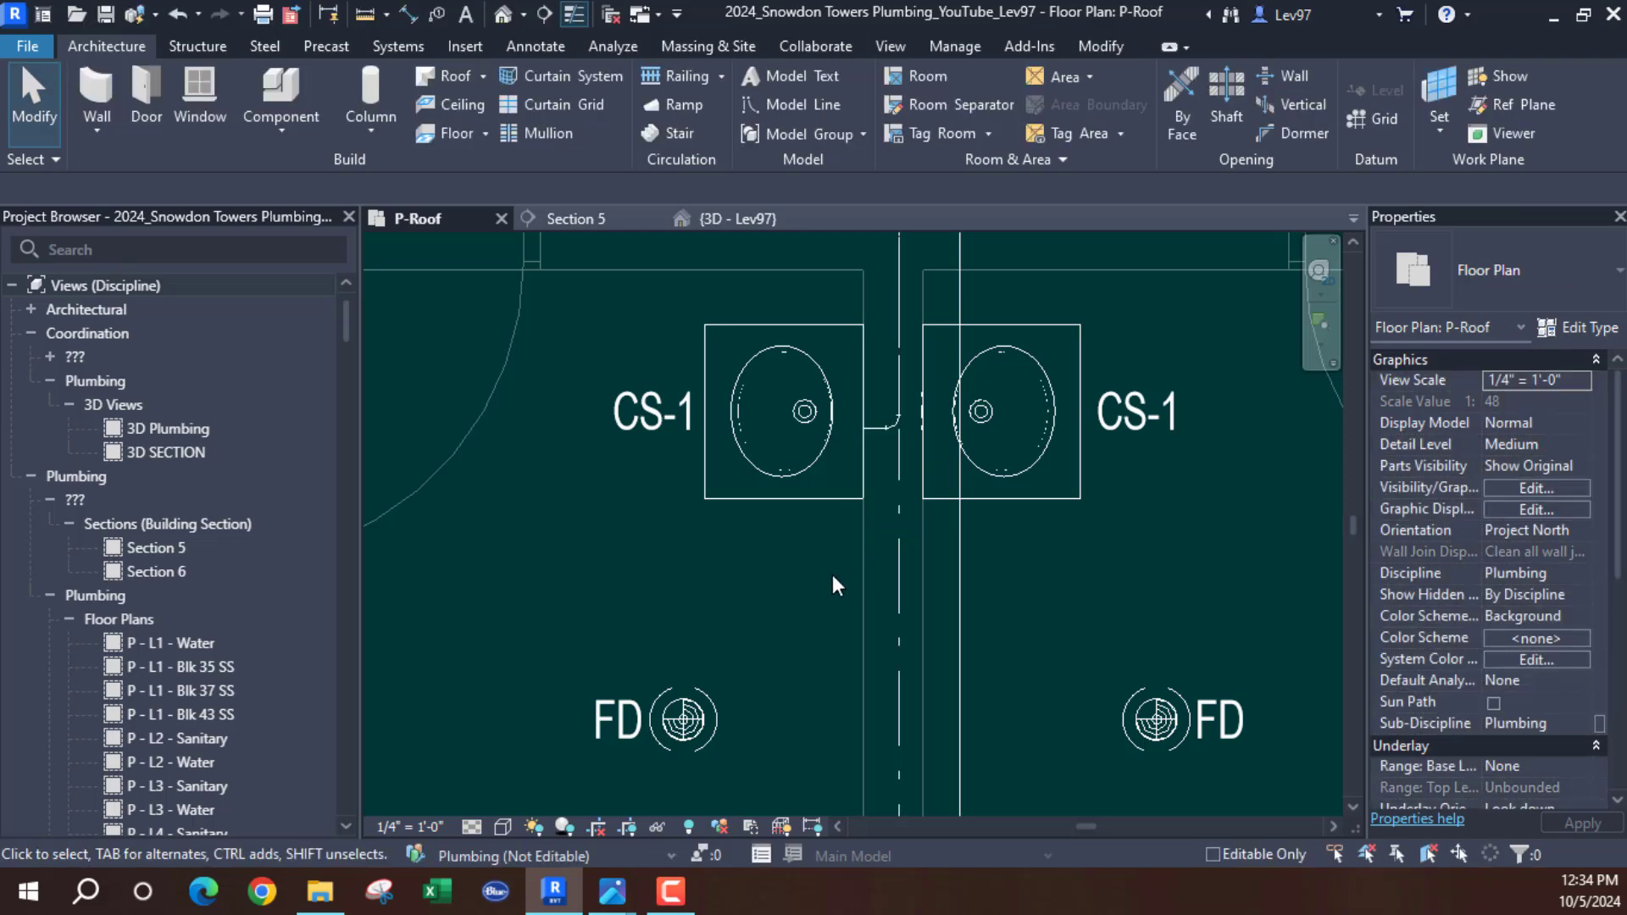
pyautogui.click(176, 12)
# Draw a 1/2" pipe from the left CS-1 sink's cold water connector straight to the cold water pipe between the sinks
pyautogui.scroll(-2, 506, 507)
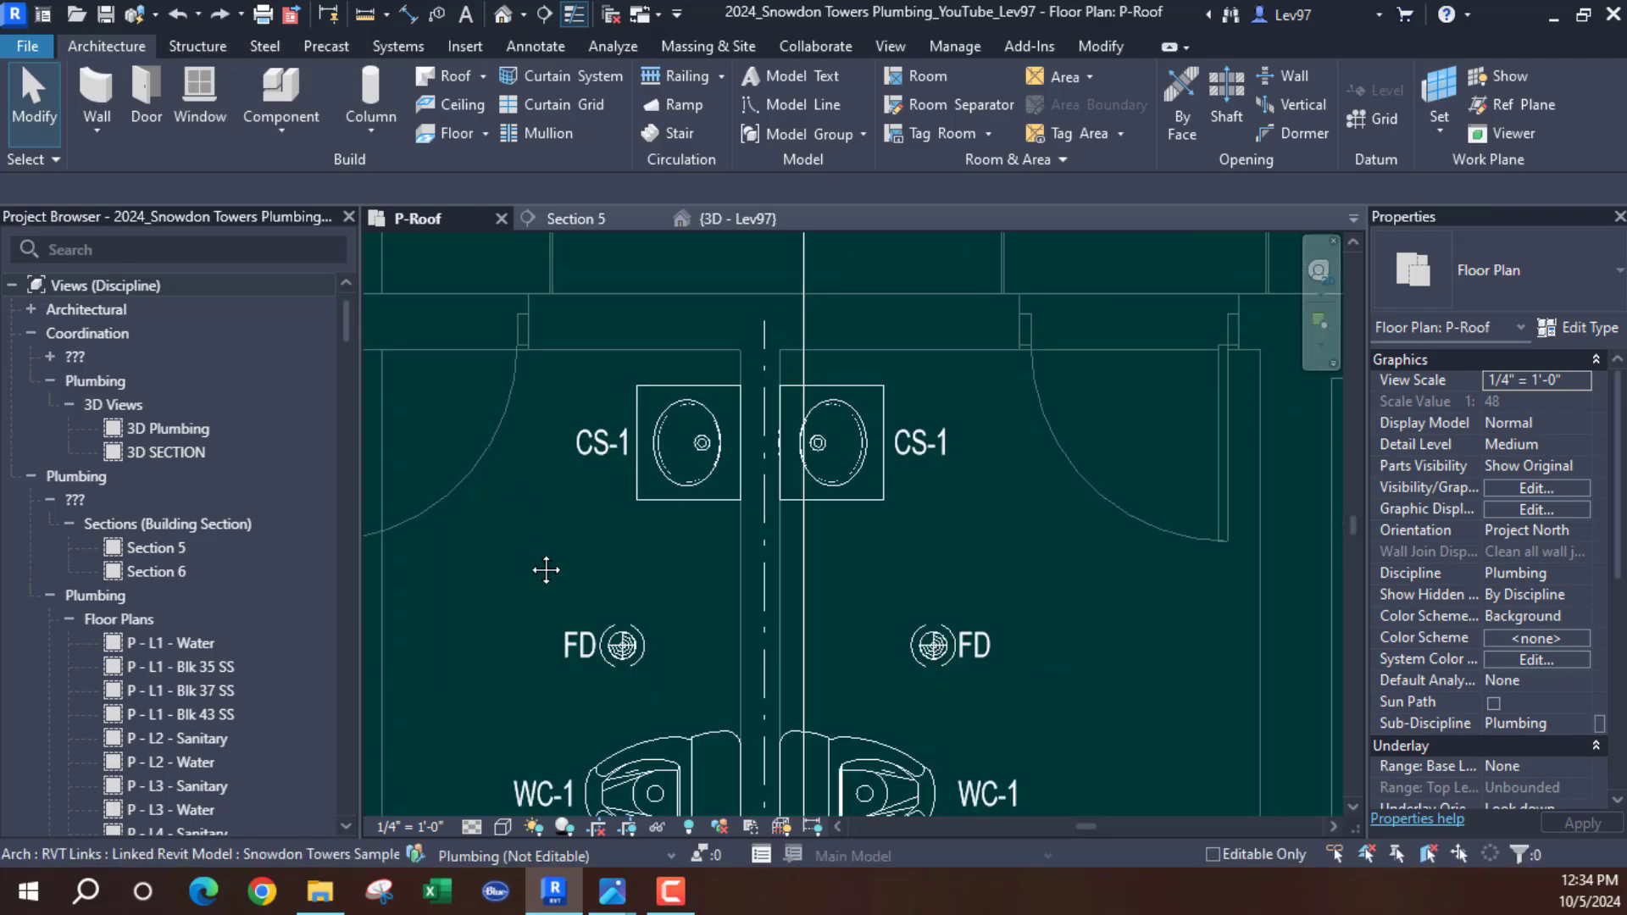
pyautogui.click(777, 393)
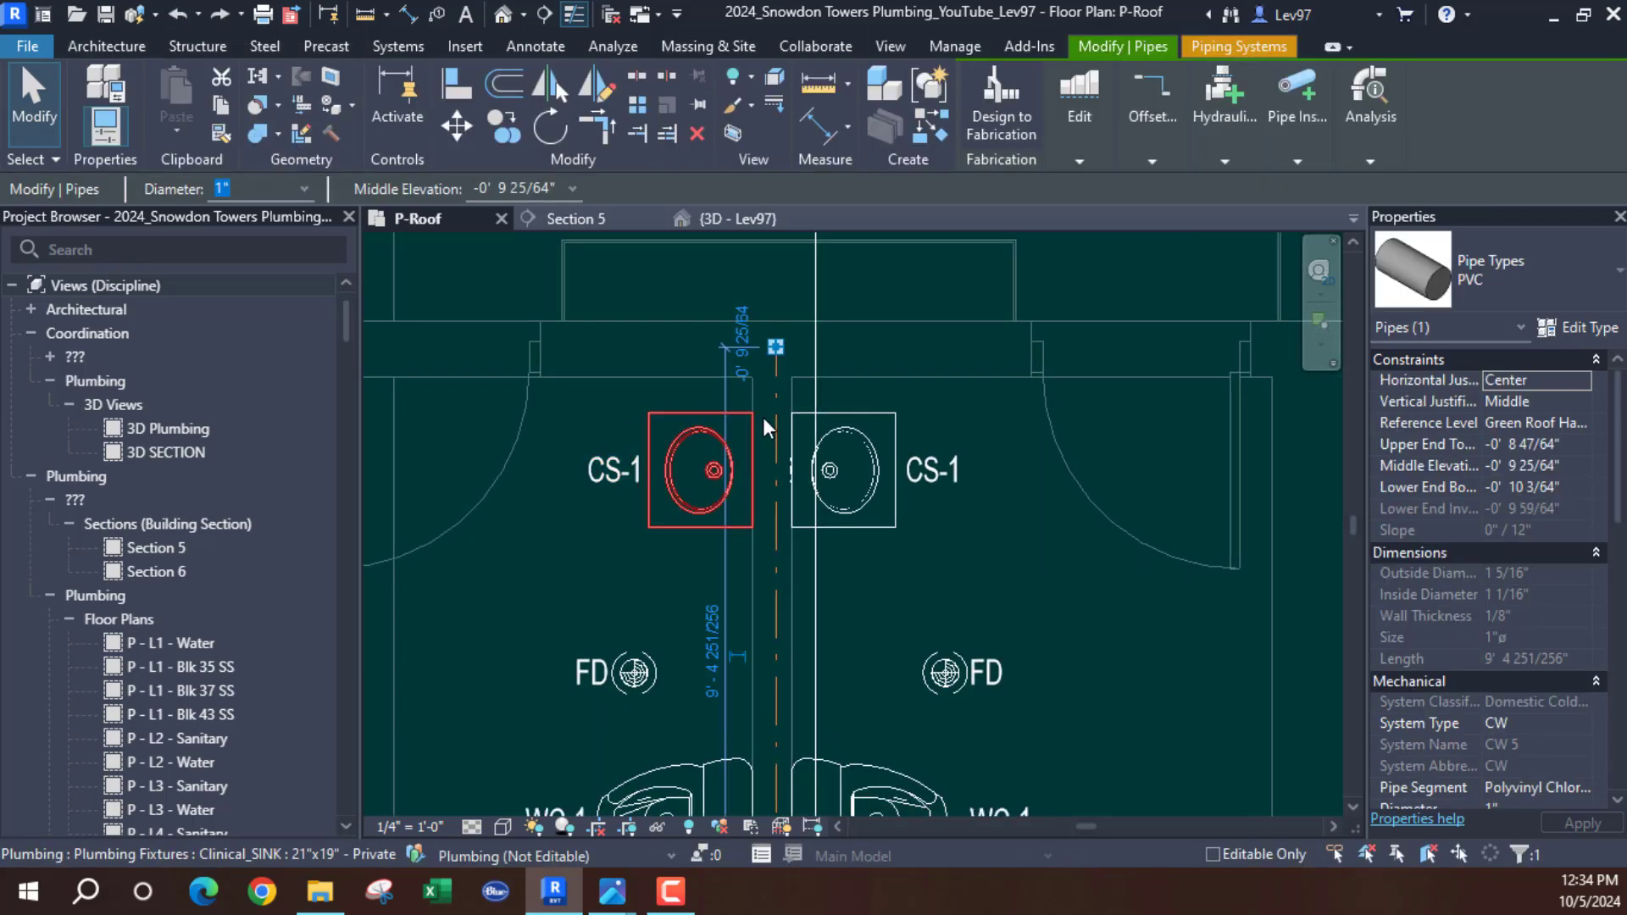
pyautogui.press('Escape')
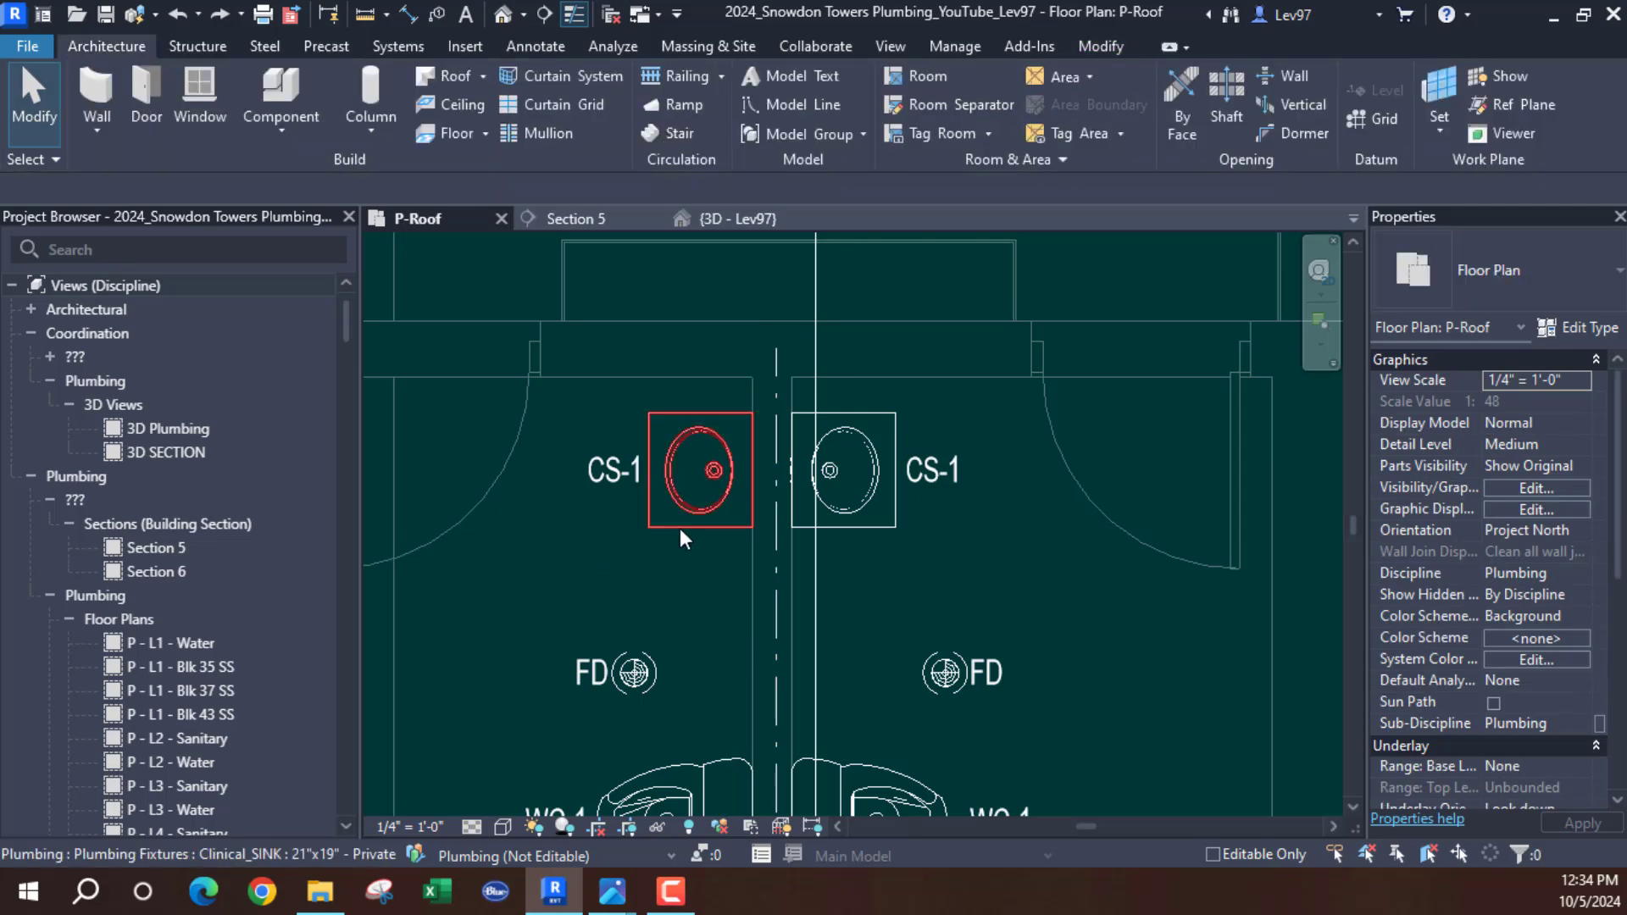
pyautogui.click(682, 521)
pyautogui.scroll(1, 702, 529)
pyautogui.scroll(2, 729, 495)
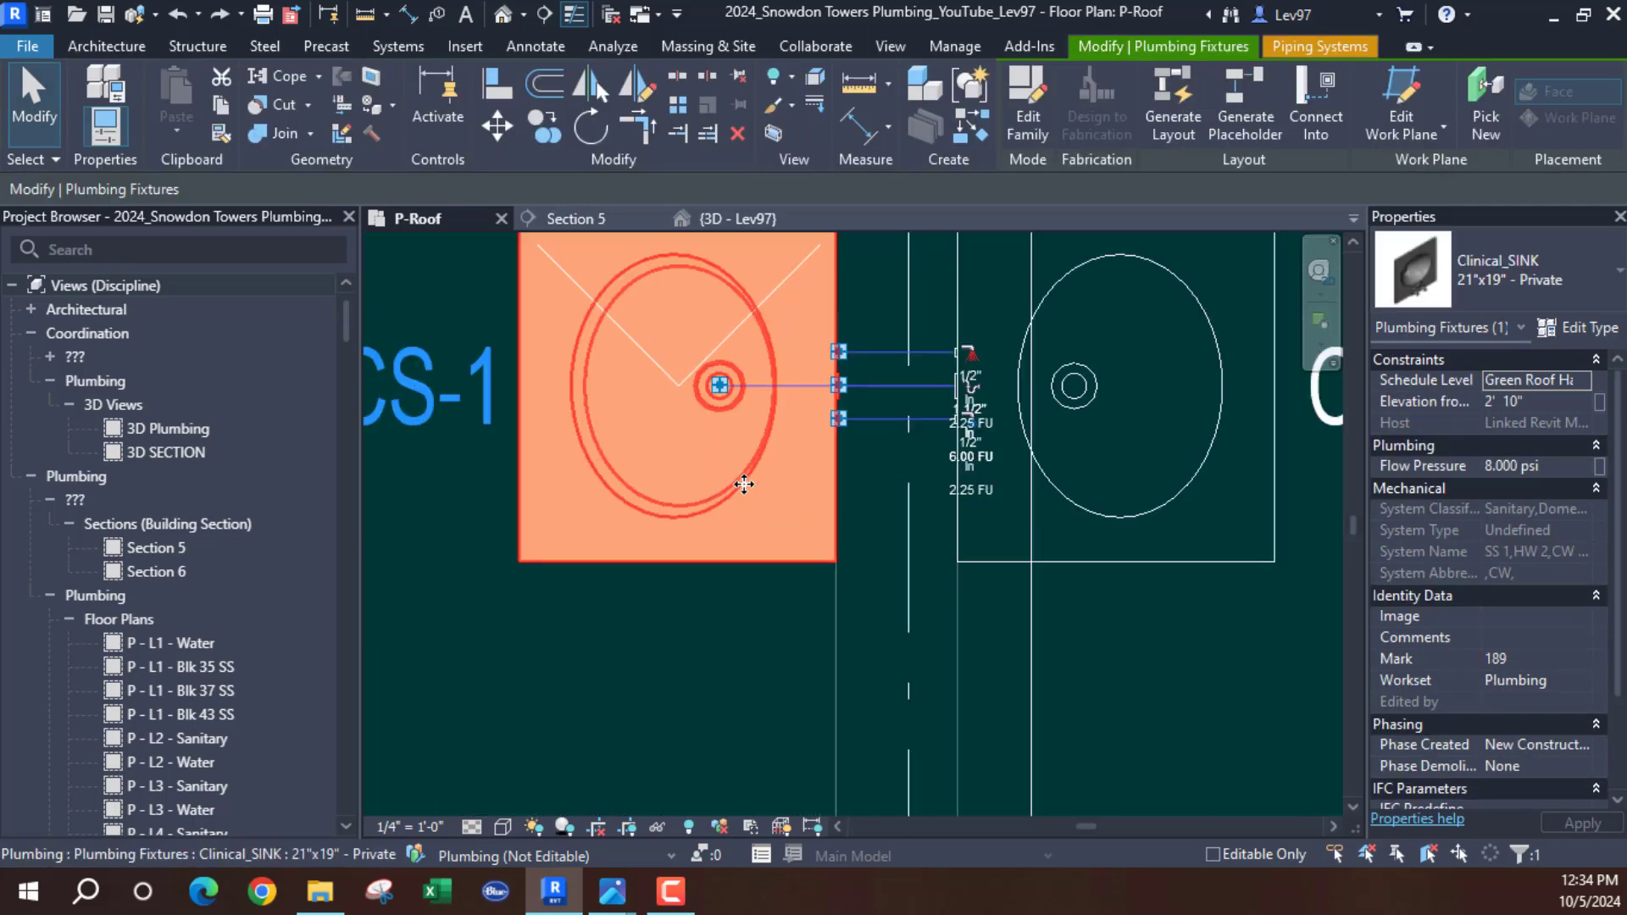
pyautogui.rightClick(843, 423)
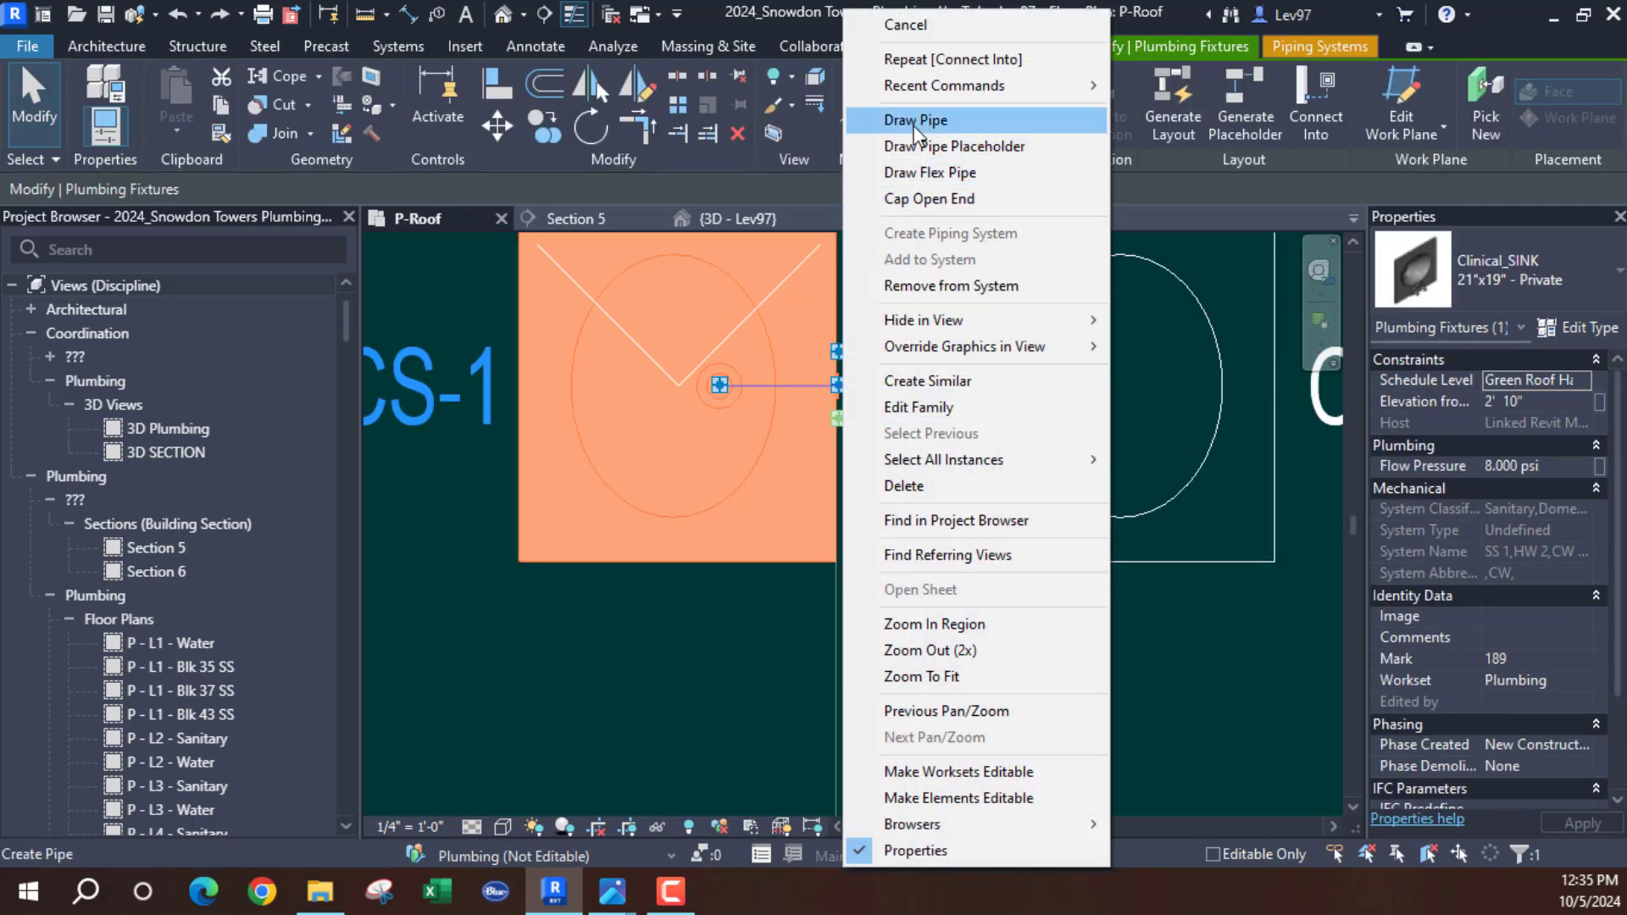
pyautogui.click(920, 119)
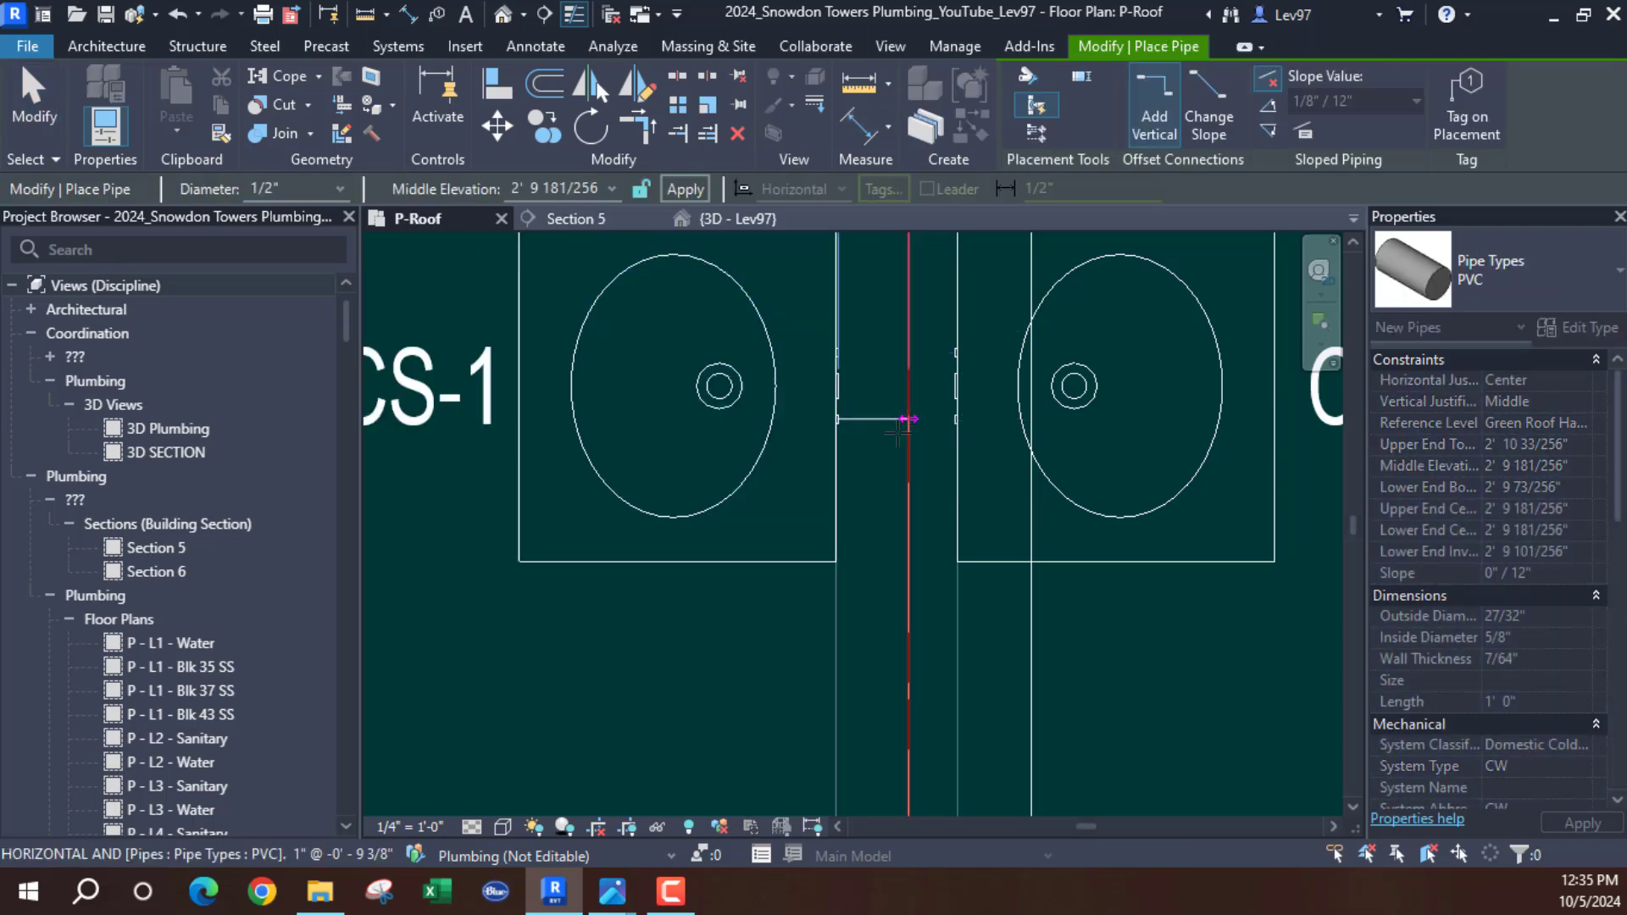
pyautogui.press('Escape')
pyautogui.press('Escape')
# Connect the left WC-1's 1" domestic cold water inlet (Connector 1) into the cold water pipe between the WC-1 fixtures
pyautogui.scroll(-2, 847, 498)
pyautogui.scroll(3, 658, 634)
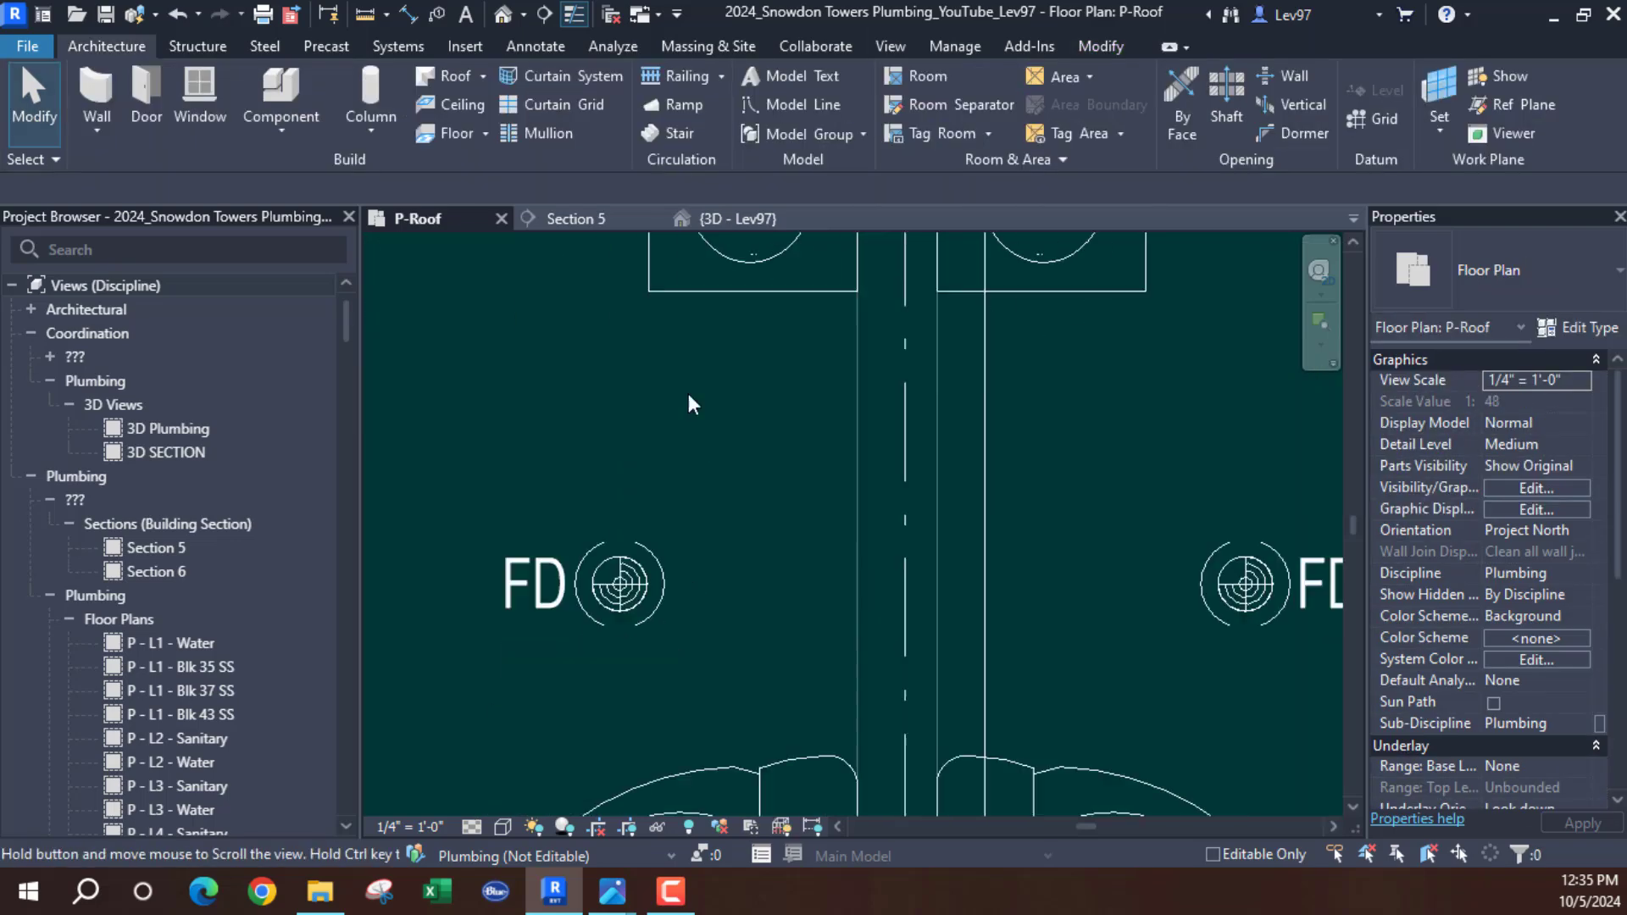
pyautogui.moveTo(688, 394); pyautogui.dragTo(688, 370, button='middle')
pyautogui.scroll(-3, 727, 561)
pyautogui.moveTo(773, 555); pyautogui.dragTo(811, 247, button='middle')
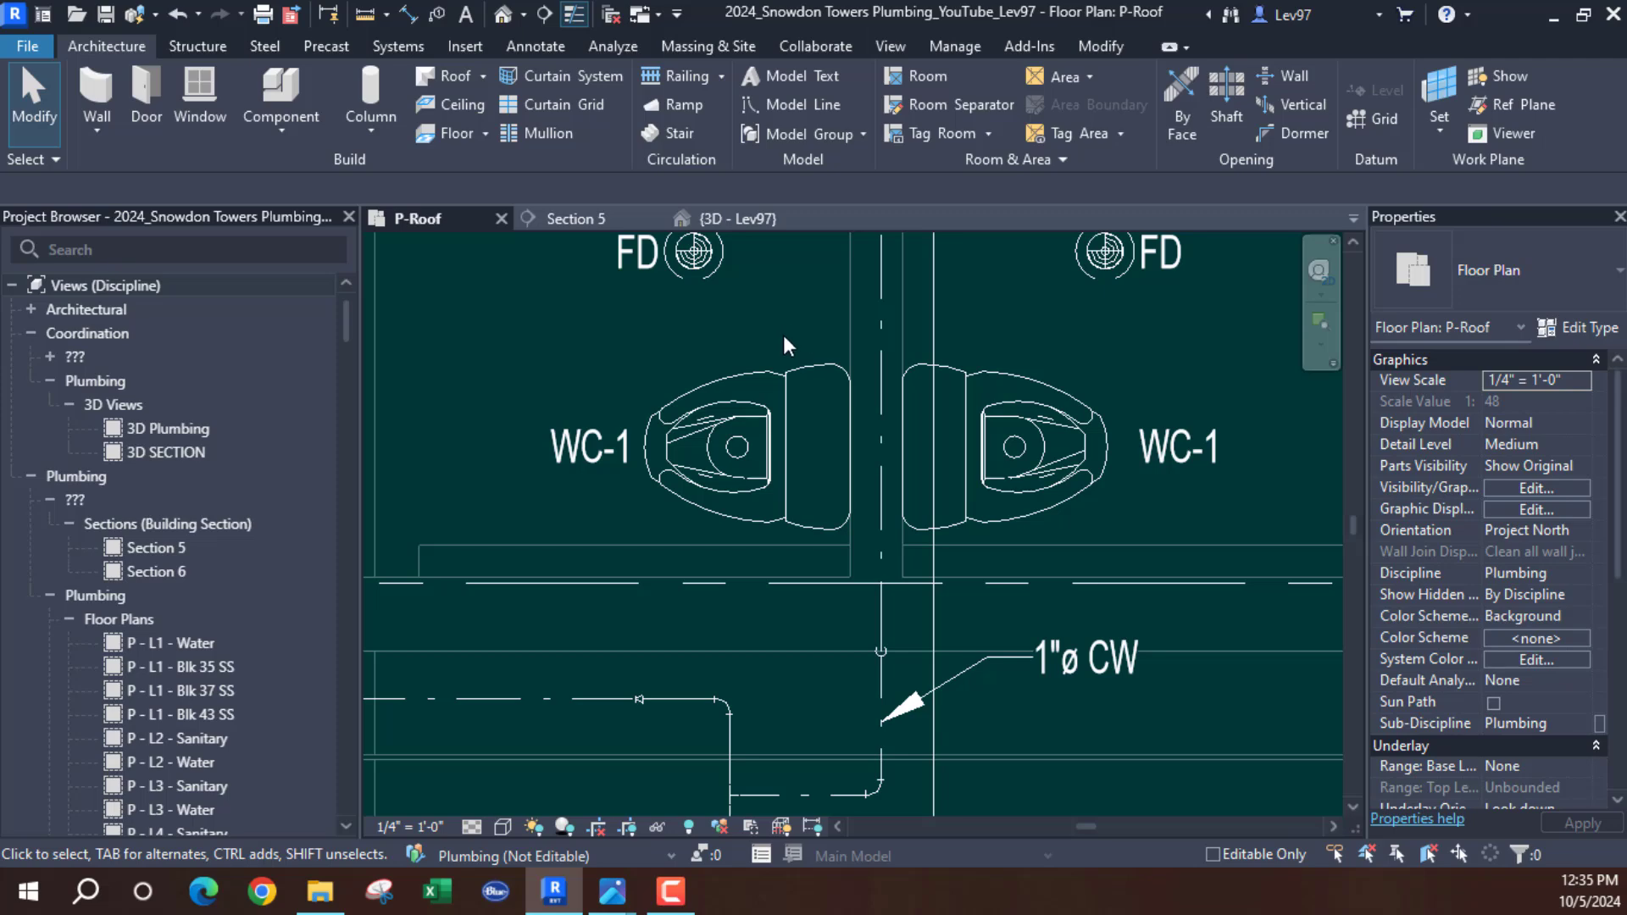
pyautogui.click(760, 374)
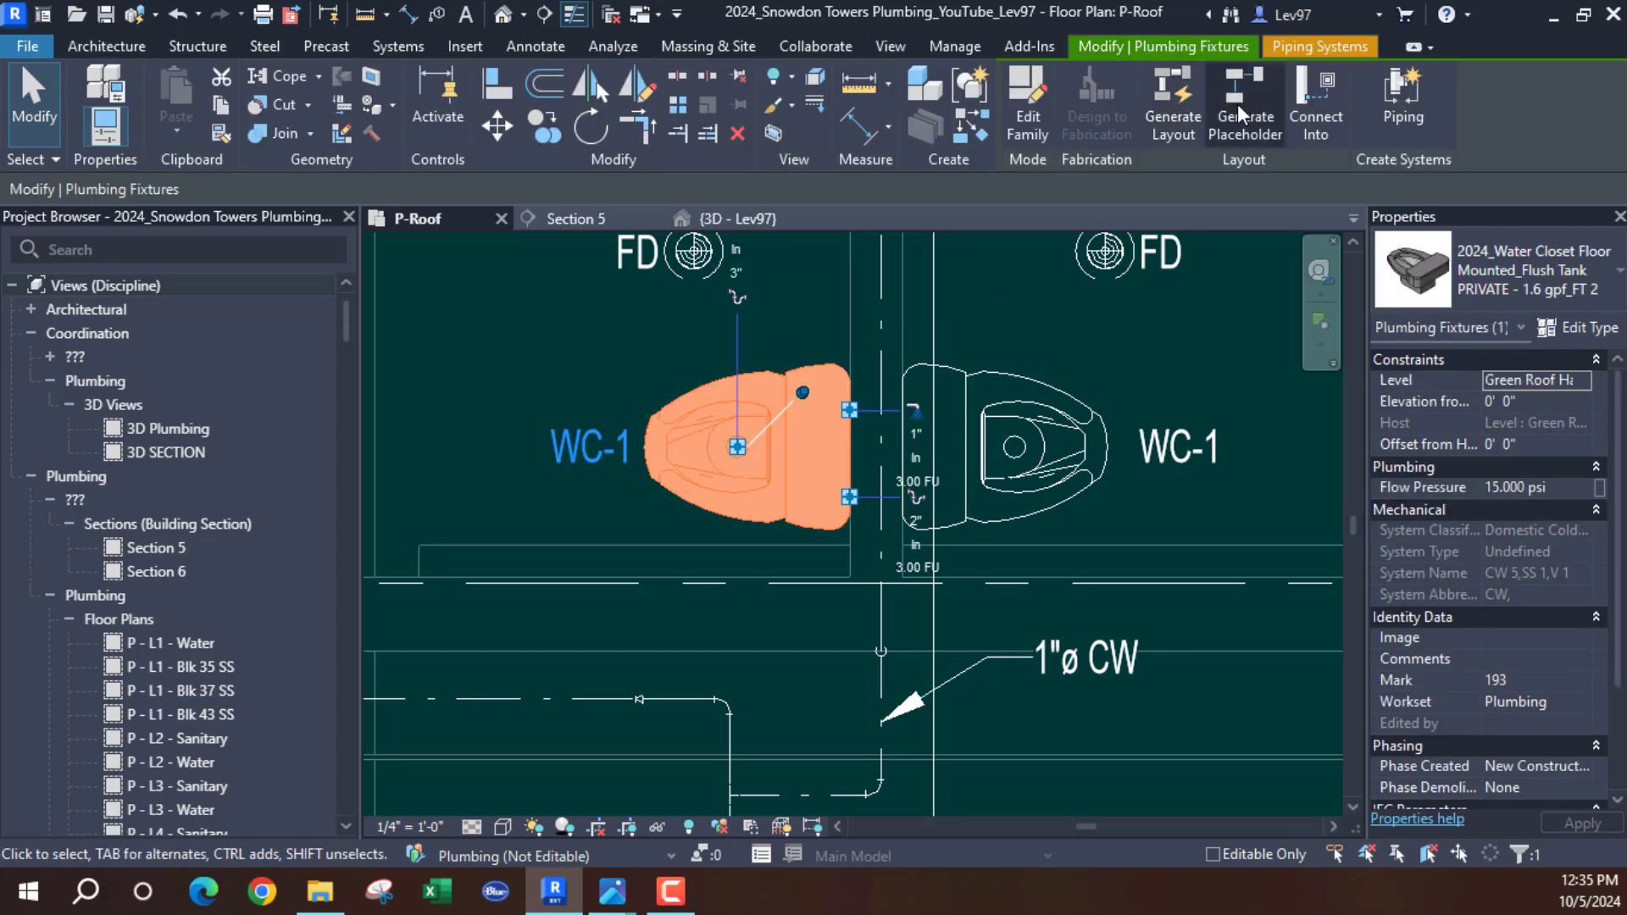
pyautogui.click(1314, 123)
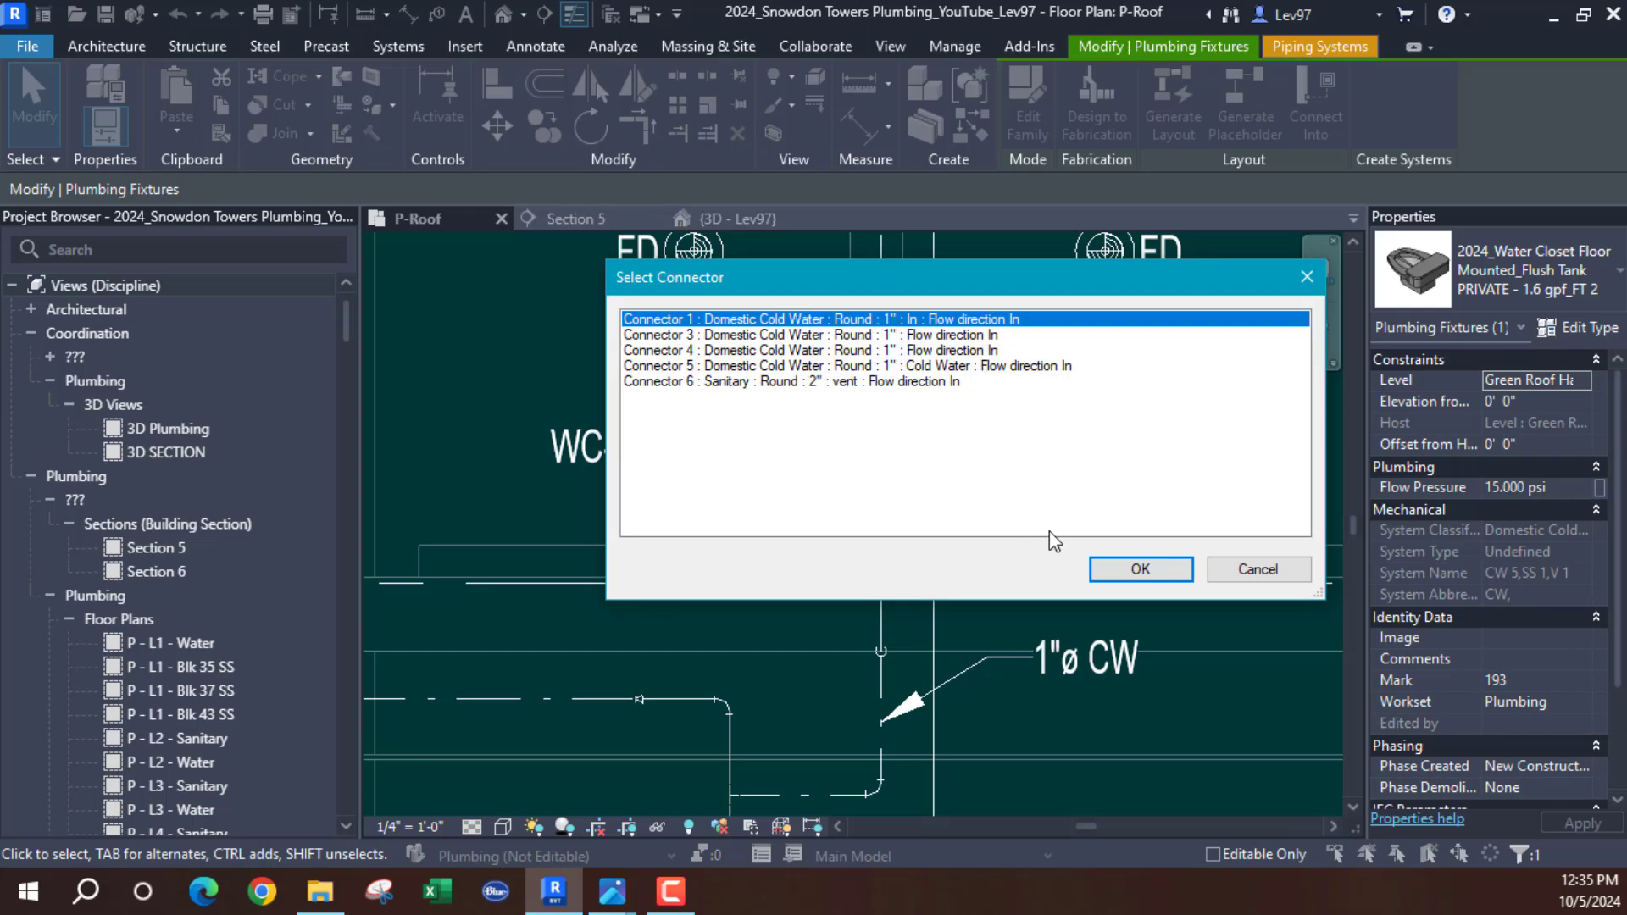
pyautogui.click(1141, 569)
pyautogui.click(881, 491)
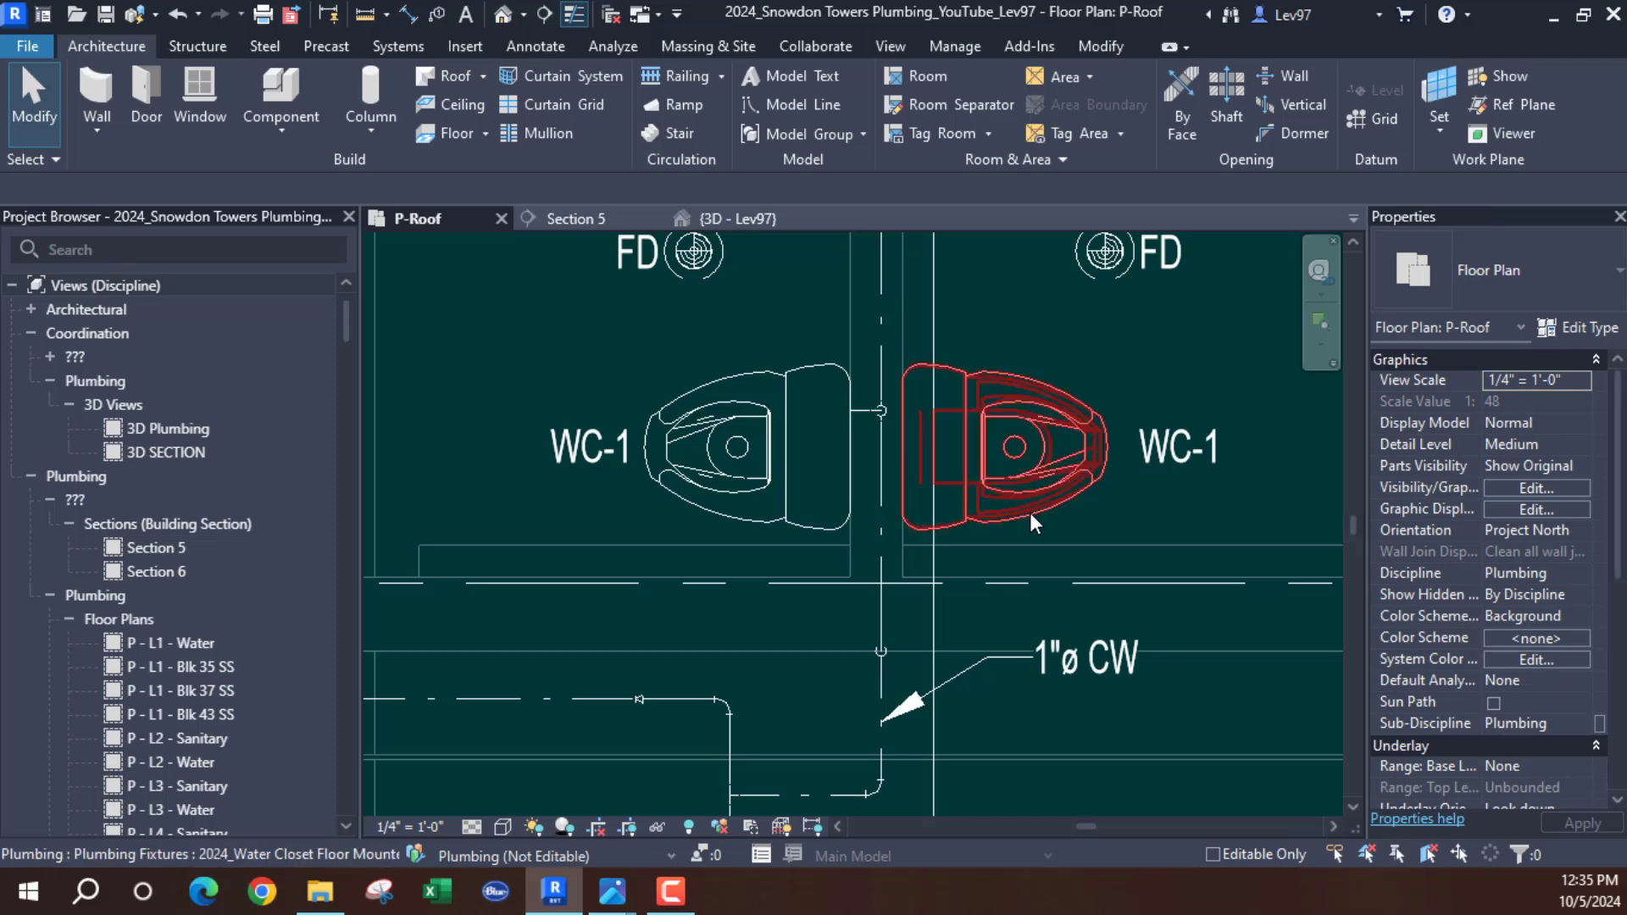
# Connect the right WC-1's 1" domestic cold water inlet (Connector 1) into the same cold water pipe
pyautogui.click(1055, 517)
pyautogui.click(1314, 110)
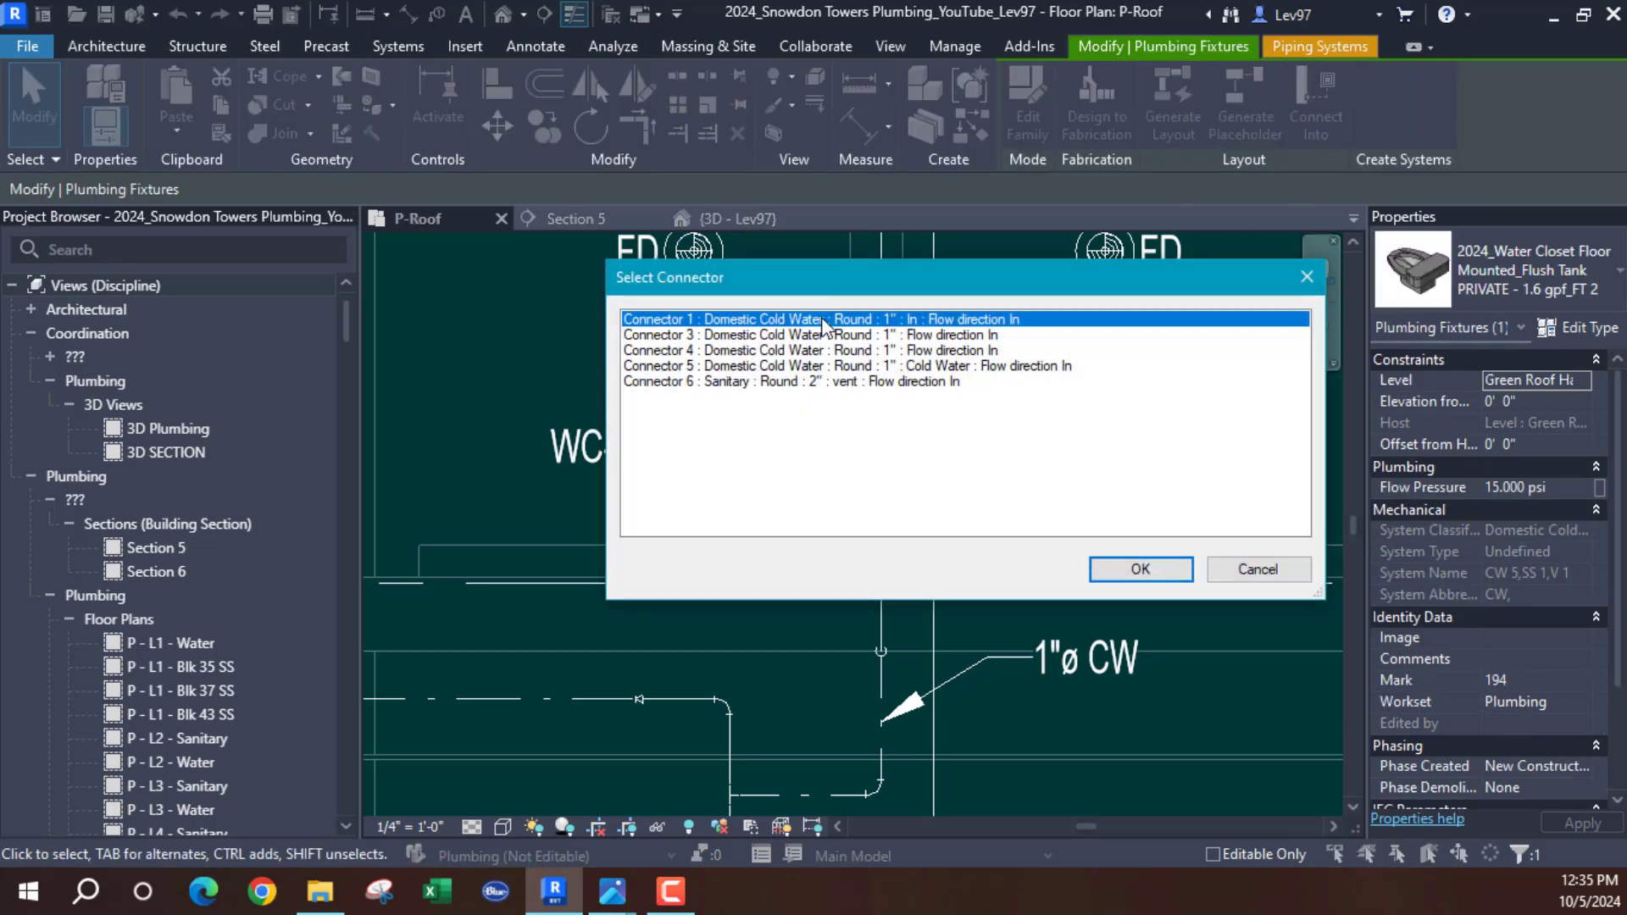
pyautogui.click(1141, 569)
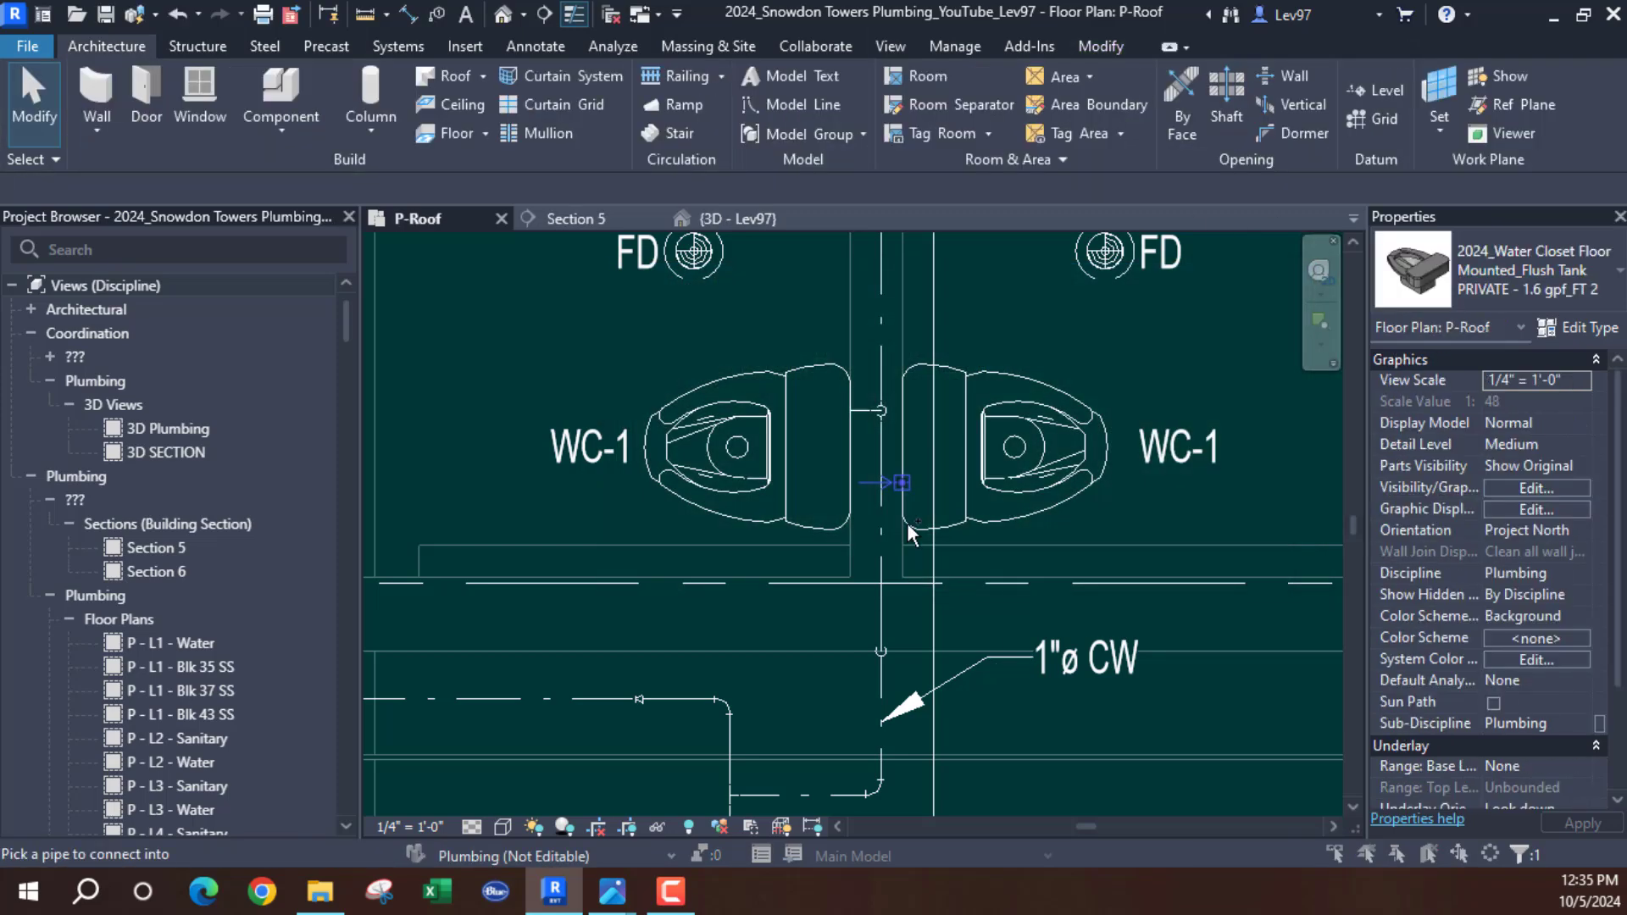
pyautogui.moveTo(665, 541); pyautogui.dragTo(646, 672, button='middle')
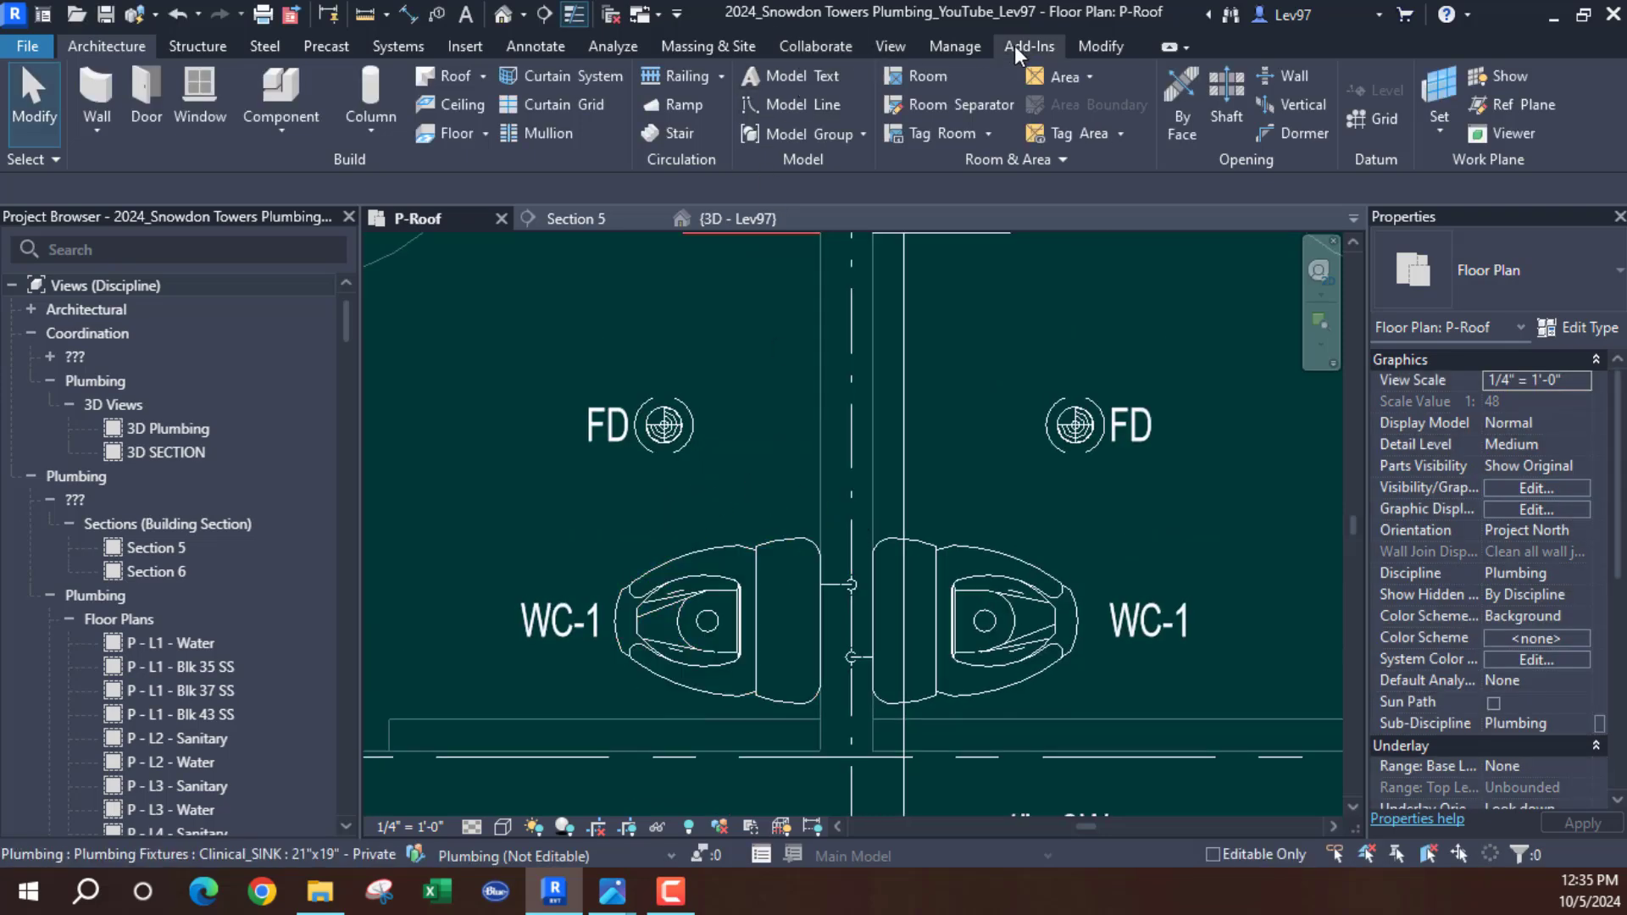
# Split the cold water pipe between the WC-1 and FD fixtures and delete the section toward the sinks with its CS-1 branch
pyautogui.click(1100, 45)
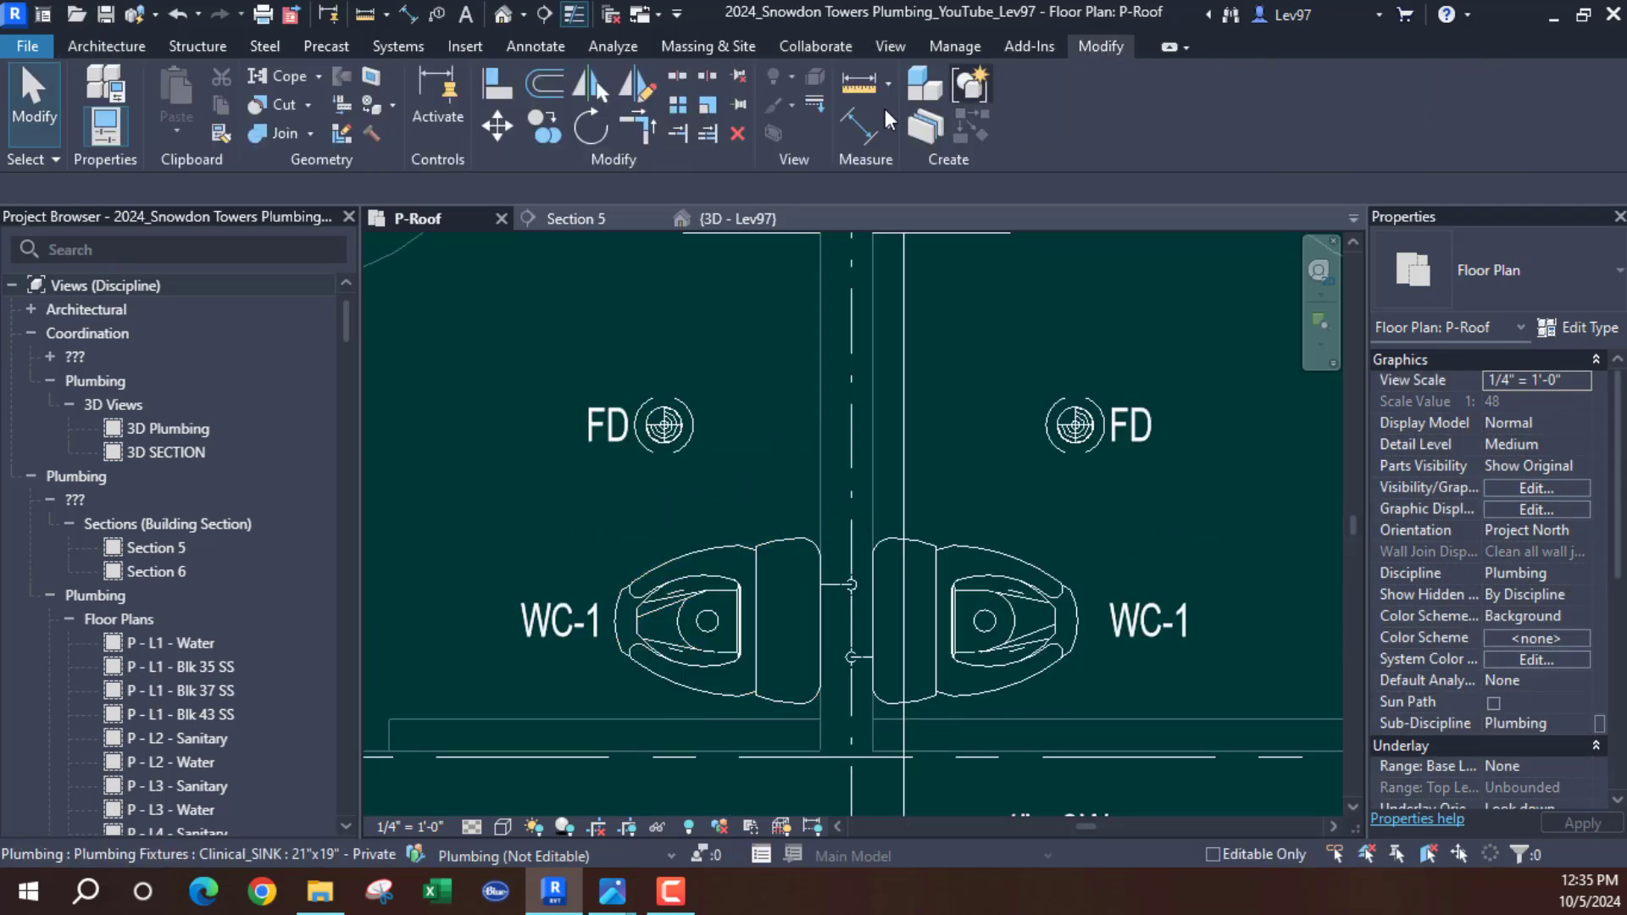
pyautogui.click(719, 78)
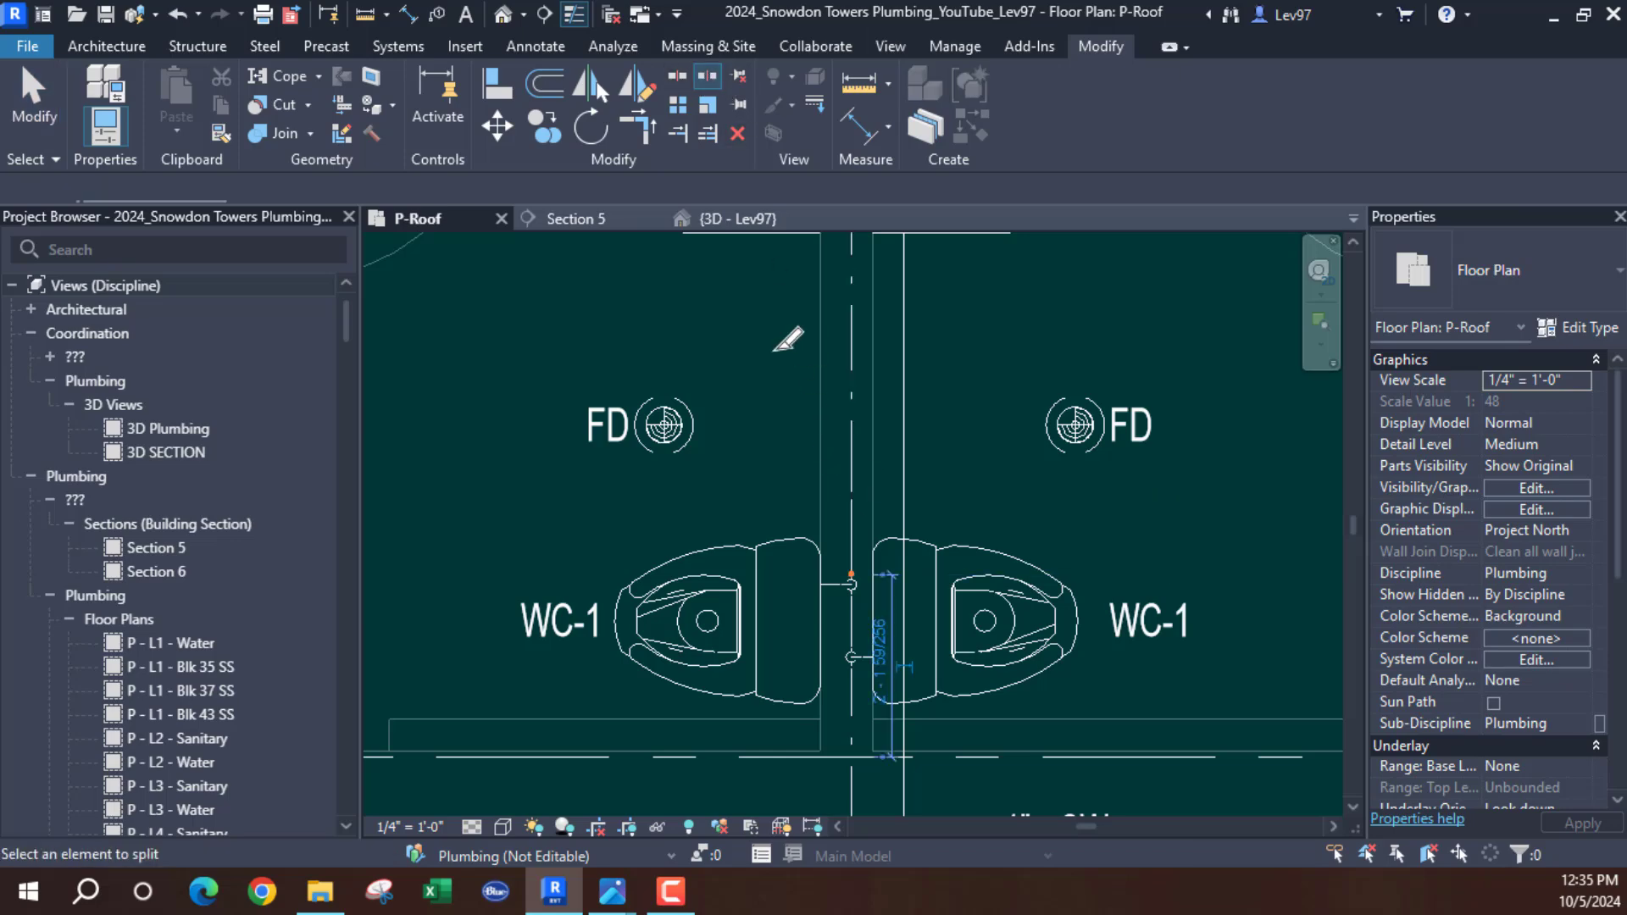
pyautogui.press('Escape')
pyautogui.moveTo(841, 466); pyautogui.dragTo(887, 607, button='middle')
pyautogui.scroll(-2, 887, 607)
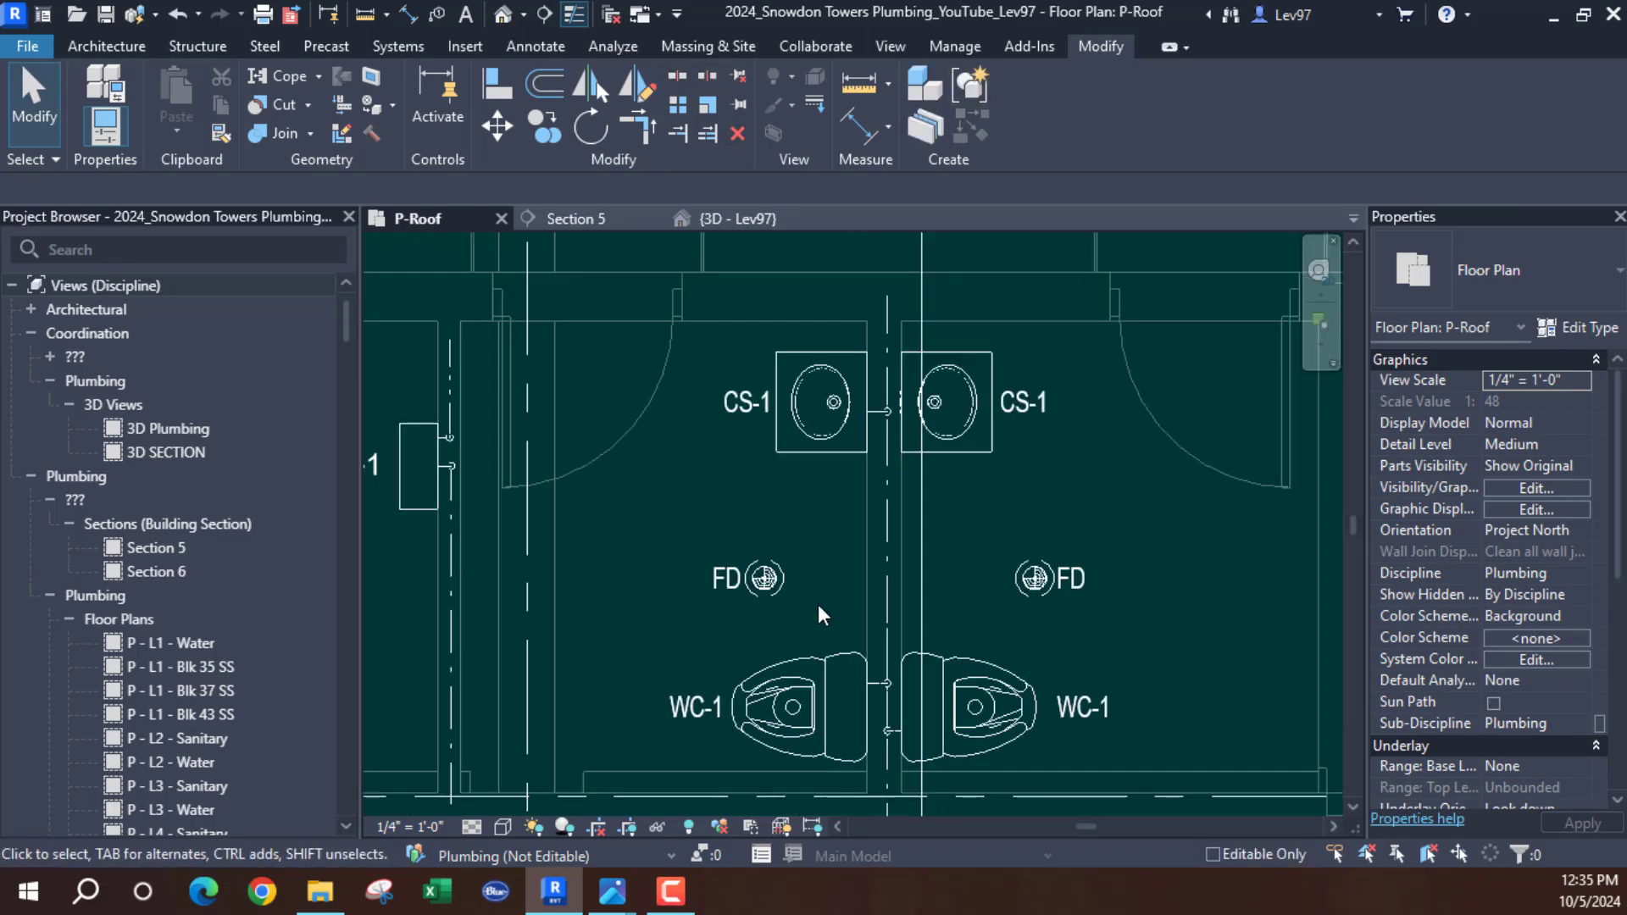
pyautogui.press('Tab')
pyautogui.click(887, 604)
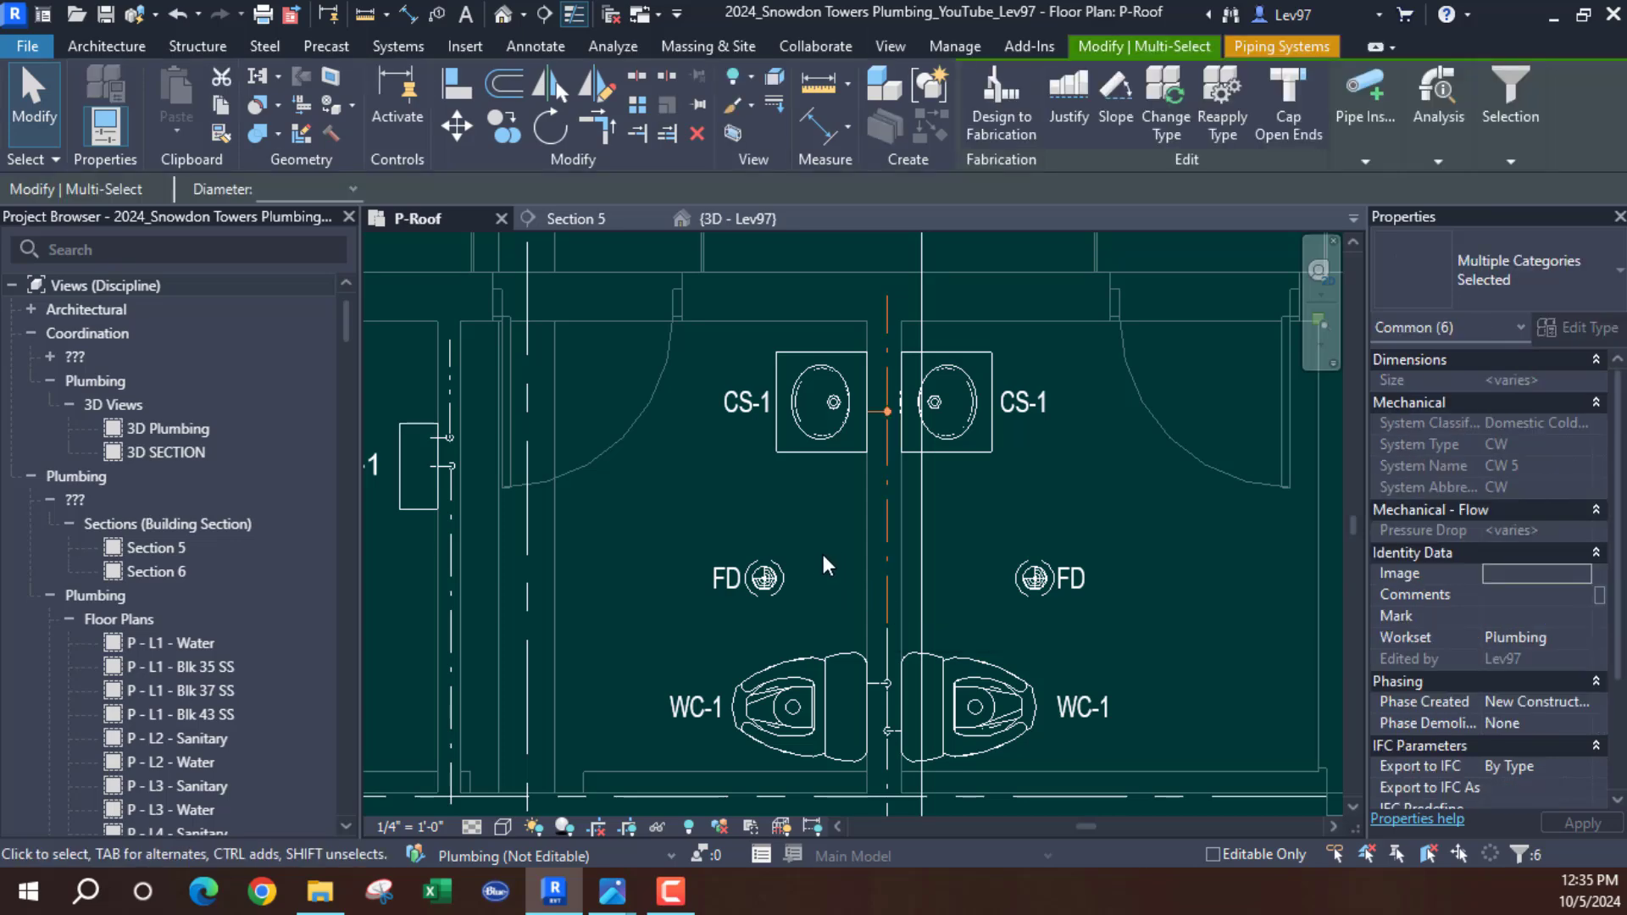
pyautogui.click(821, 555)
# Draw a 3/4" cold water pipe from the remaining pipe's open end straight to the near edge of the CS-1 sinks
pyautogui.click(886, 638)
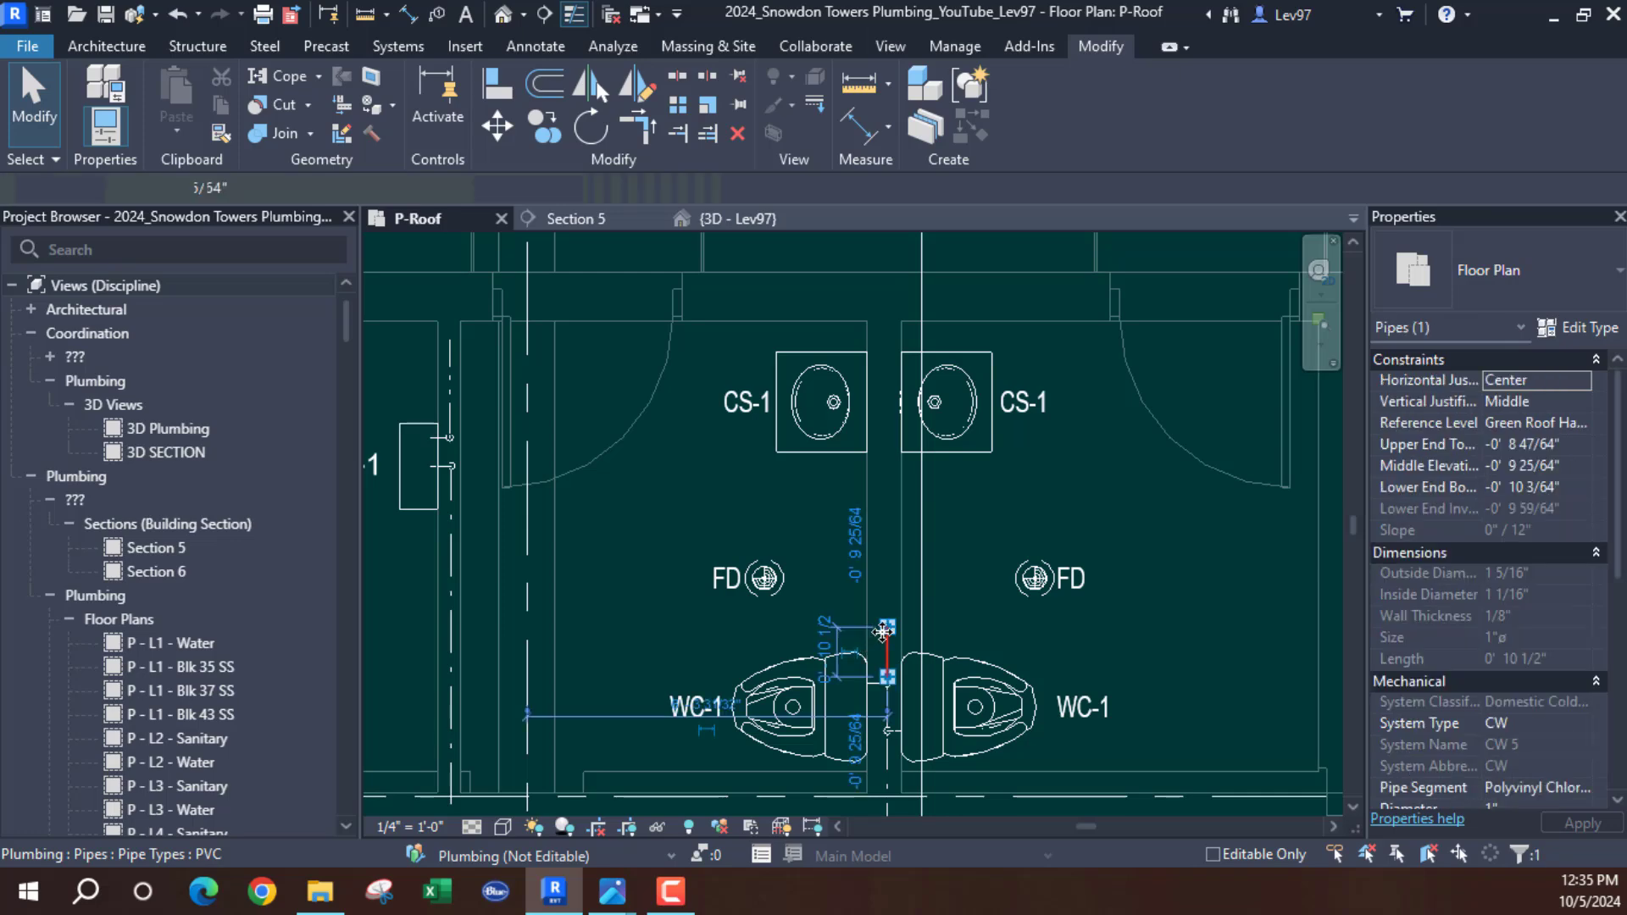
pyautogui.rightClick(887, 628)
pyautogui.click(950, 207)
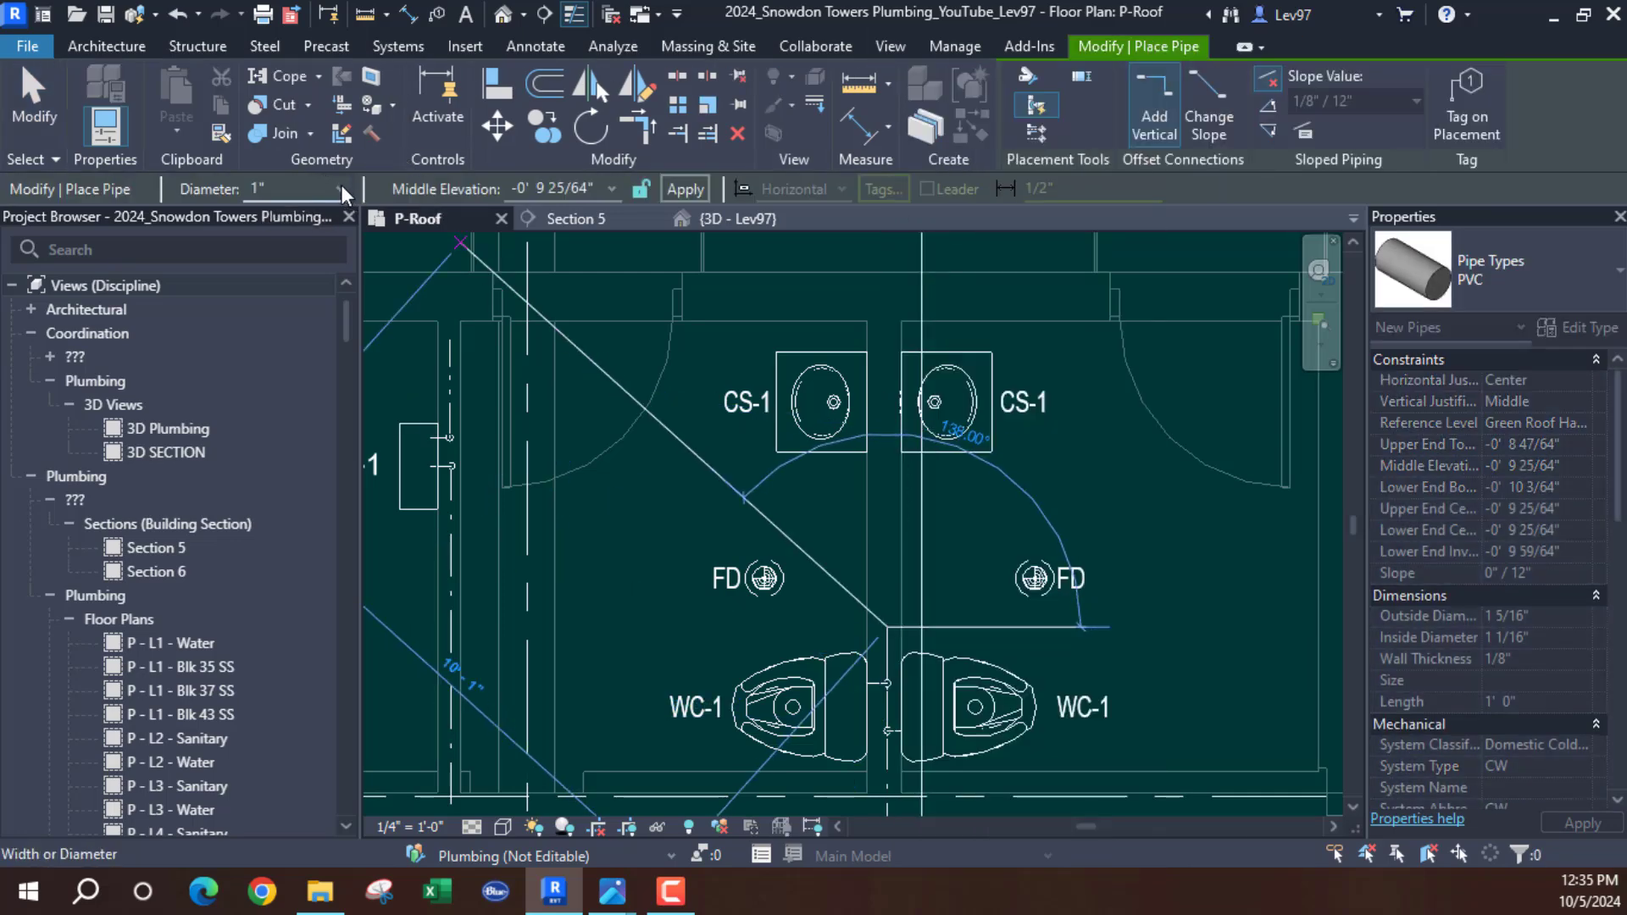
pyautogui.click(342, 188)
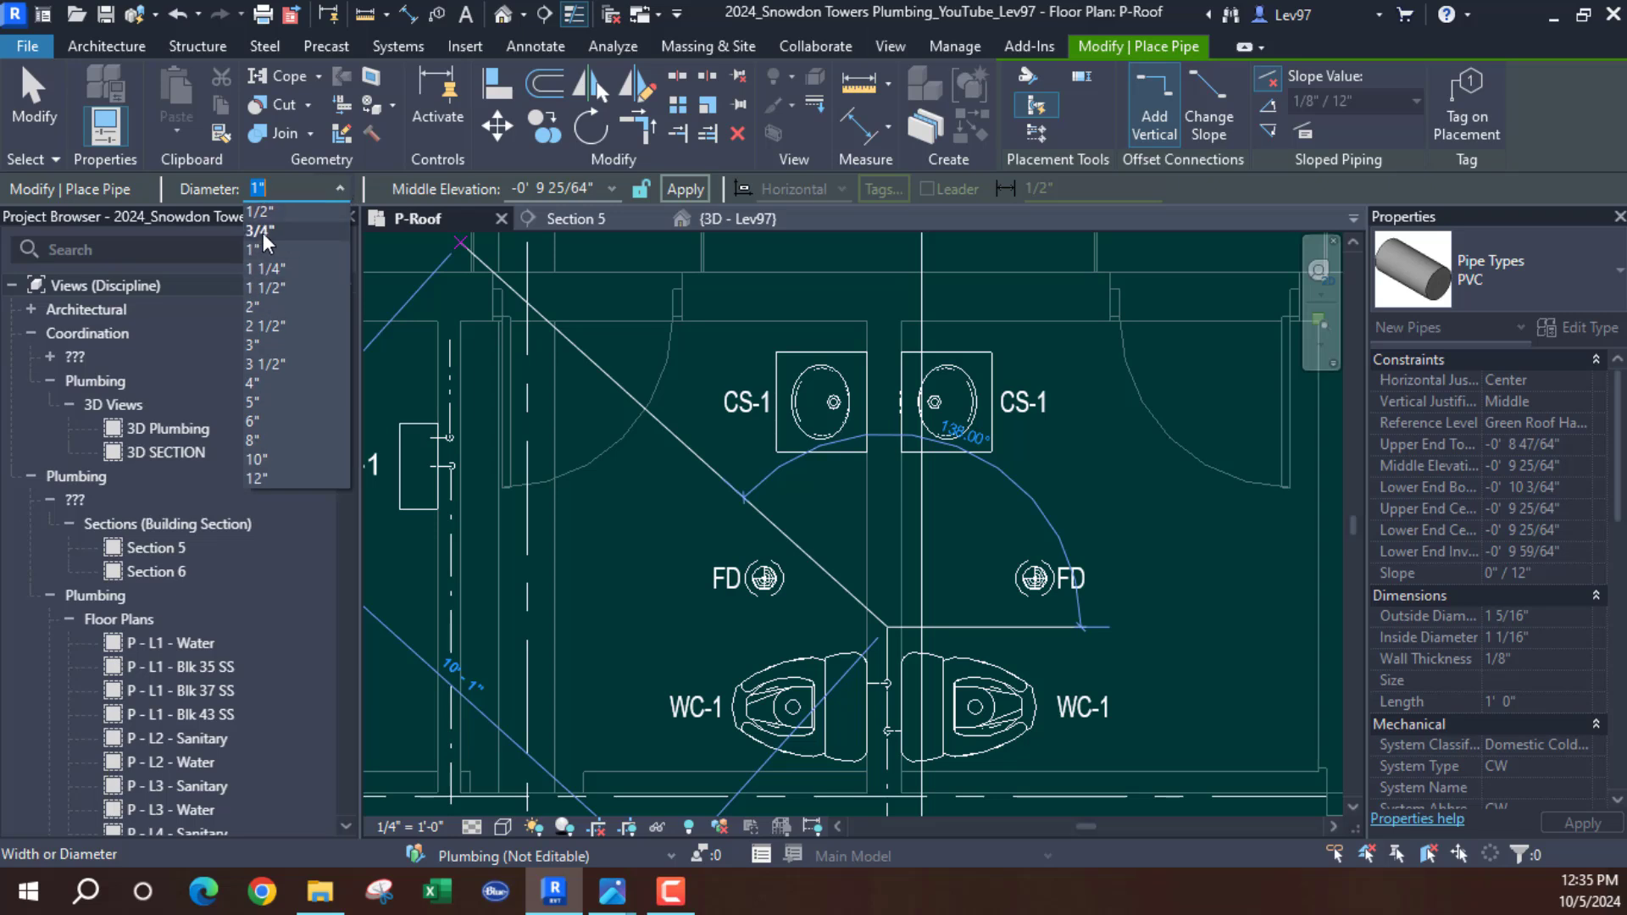
pyautogui.click(263, 231)
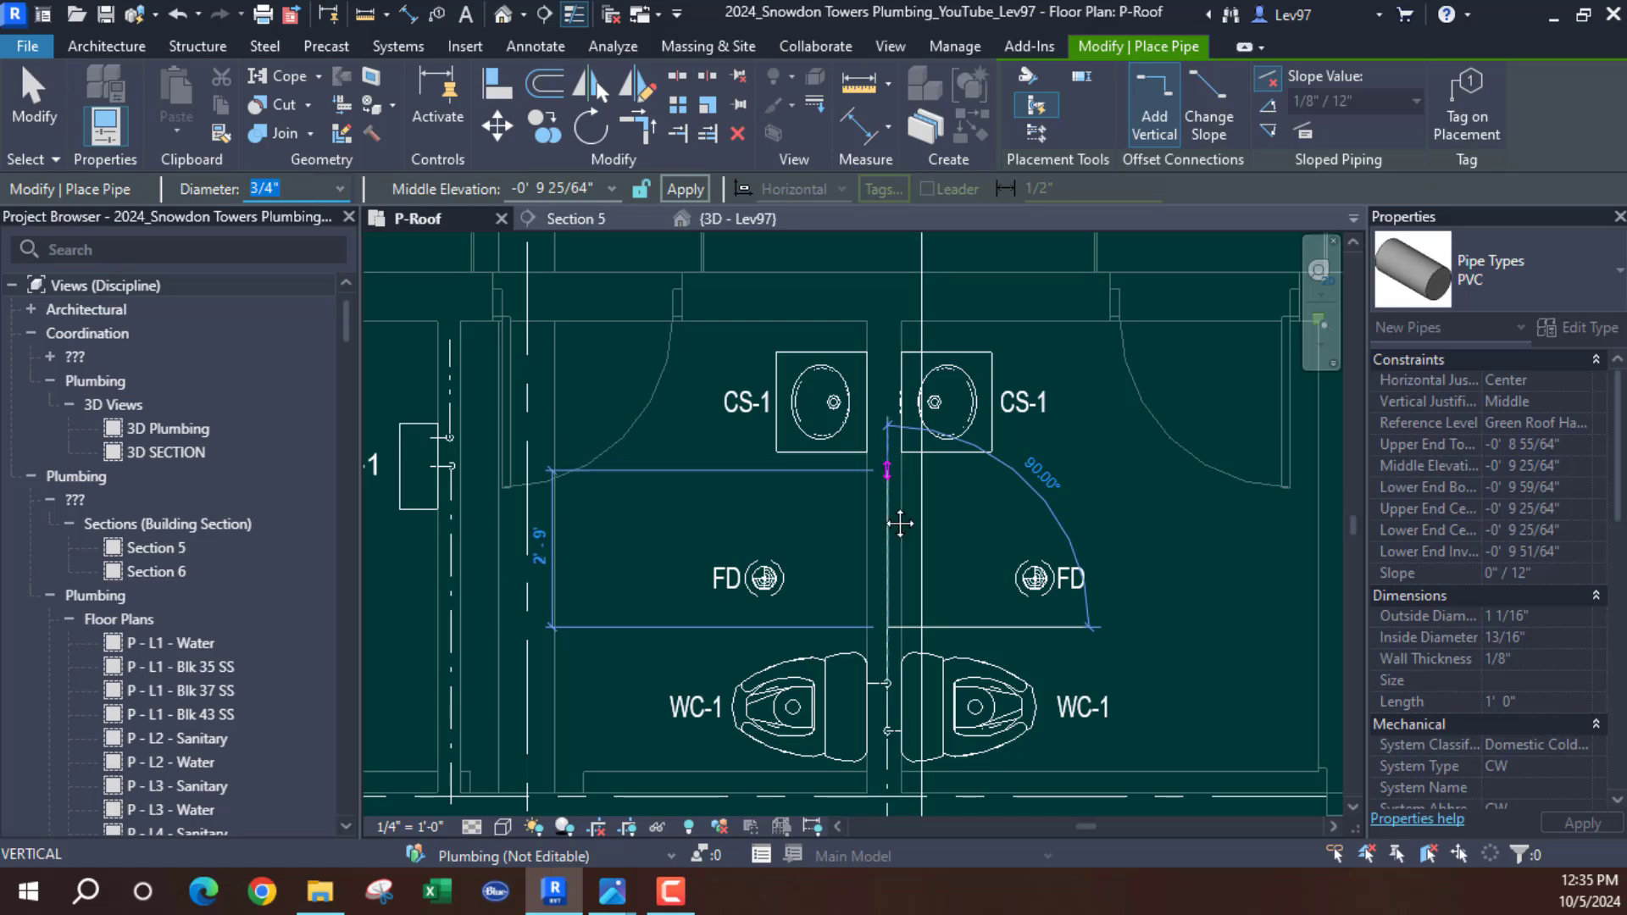
pyautogui.moveTo(900, 523); pyautogui.dragTo(901, 632, button='middle')
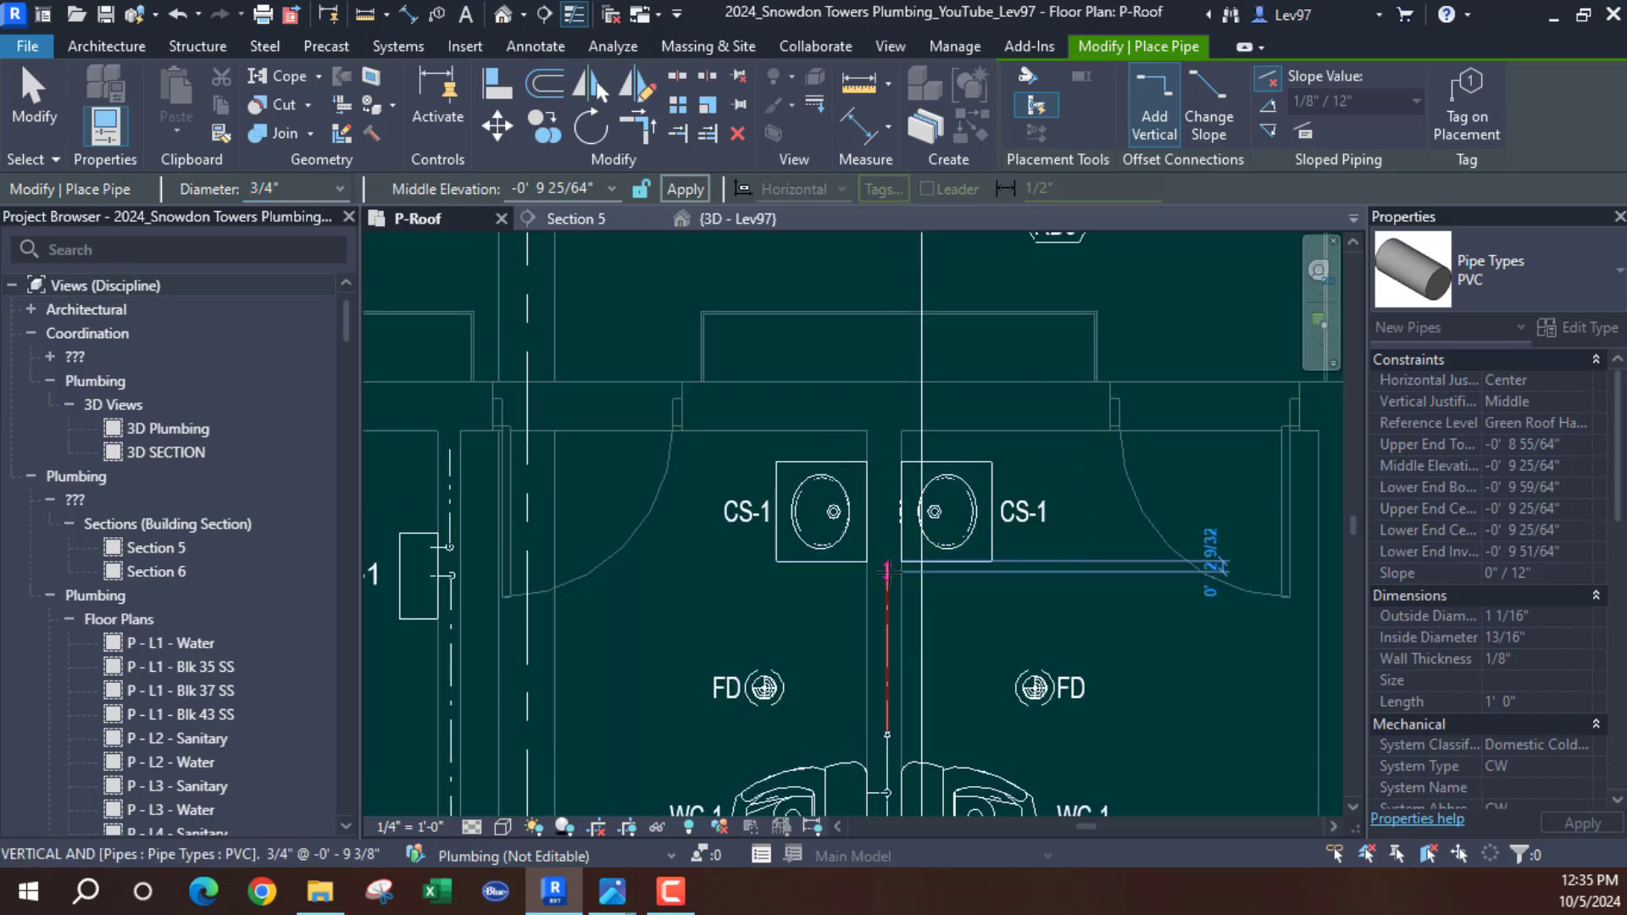
pyautogui.press('Escape')
pyautogui.press('Escape')
pyautogui.scroll(2, 933, 618)
pyautogui.moveTo(1011, 691); pyautogui.dragTo(979, 648, button='middle')
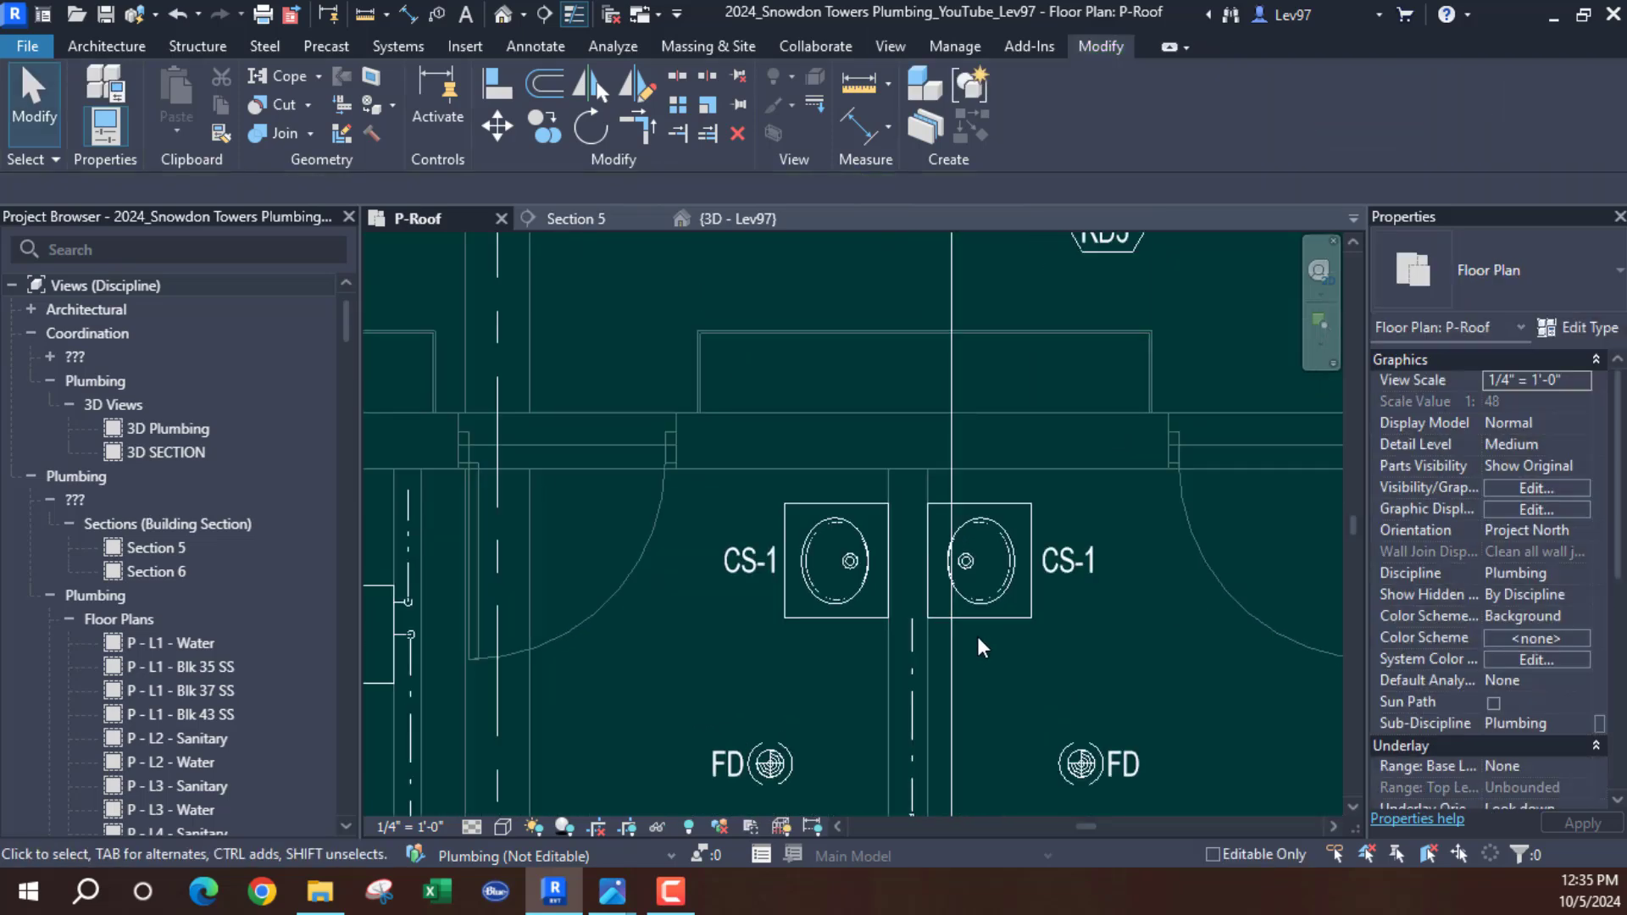
pyautogui.scroll(1, 987, 631)
pyautogui.click(1003, 609)
pyautogui.scroll(1, 895, 534)
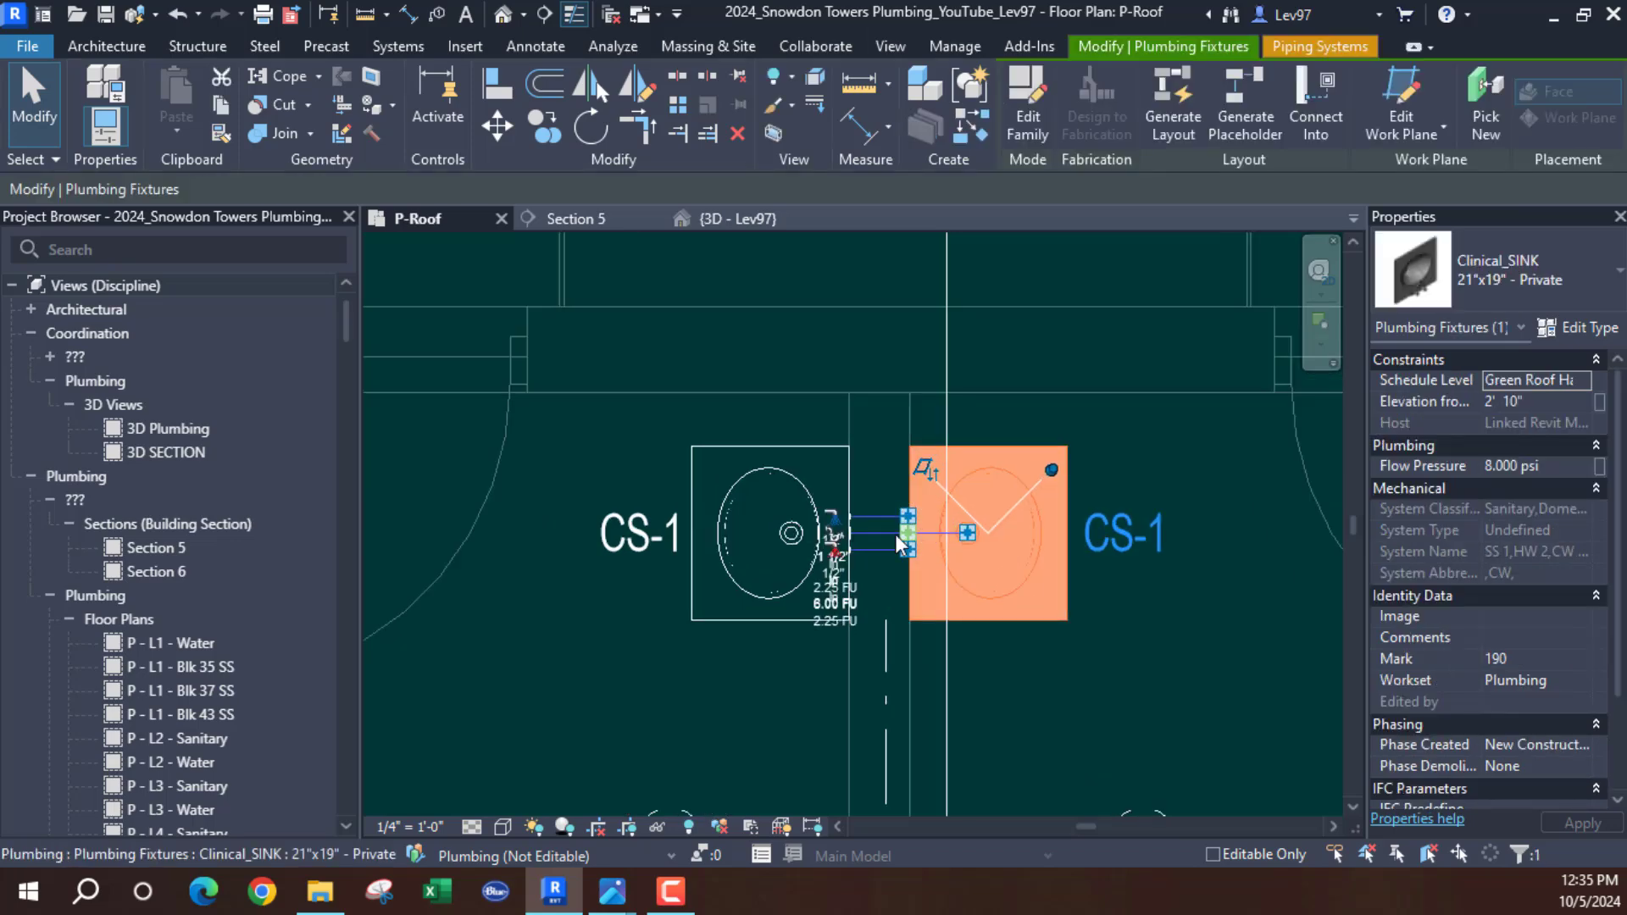
pyautogui.scroll(2, 895, 534)
pyautogui.rightClick(909, 514)
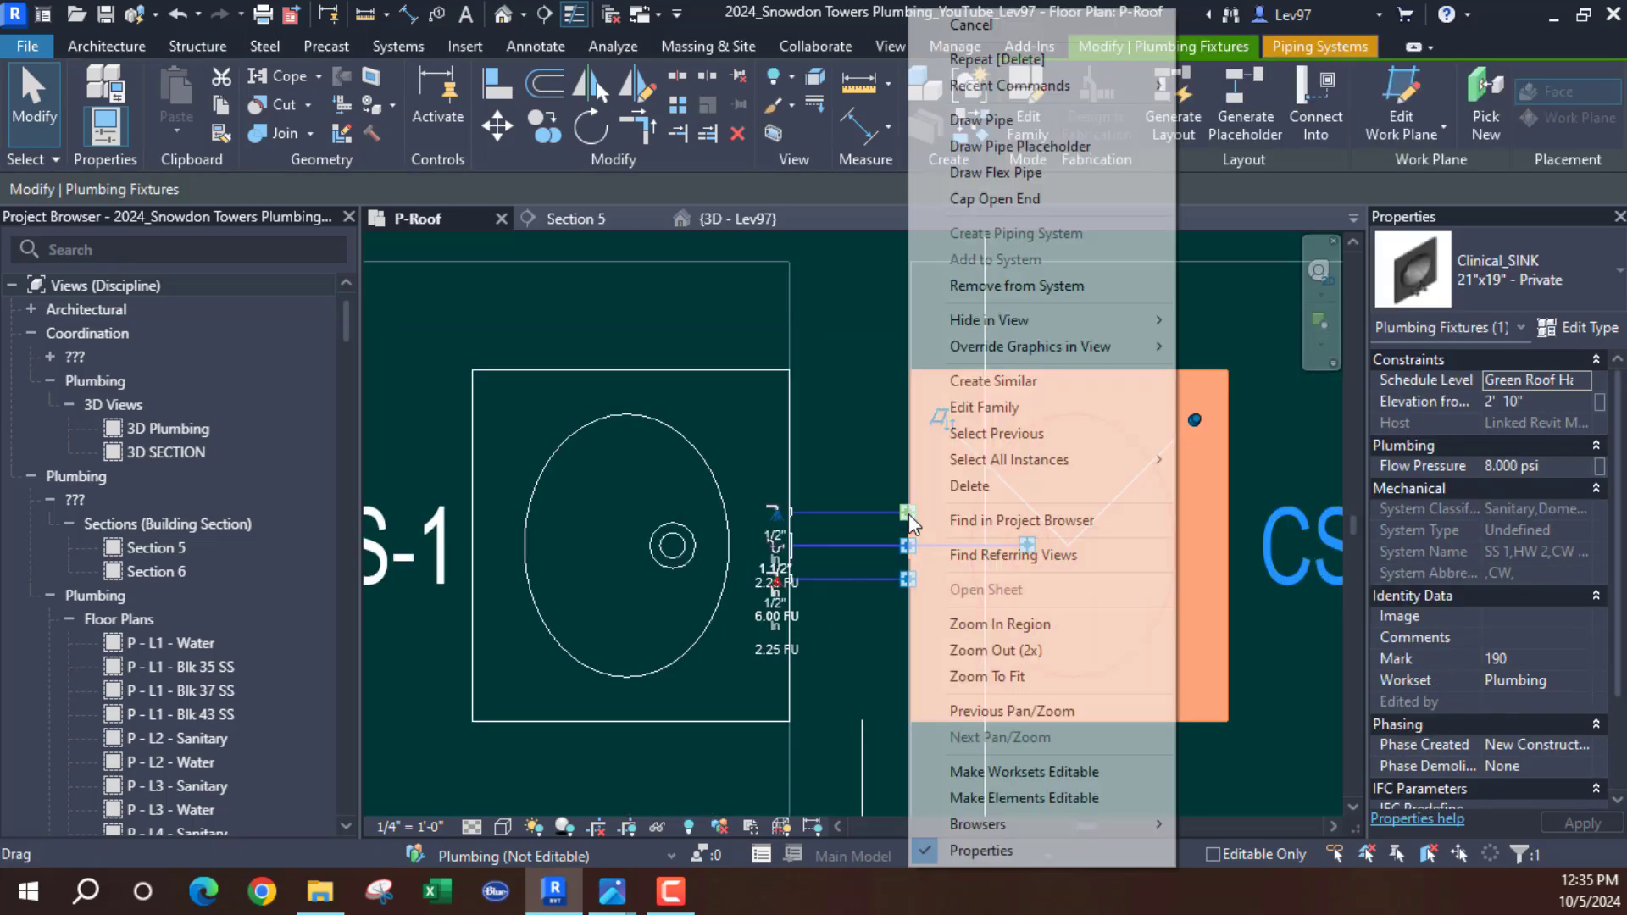
pyautogui.click(1005, 124)
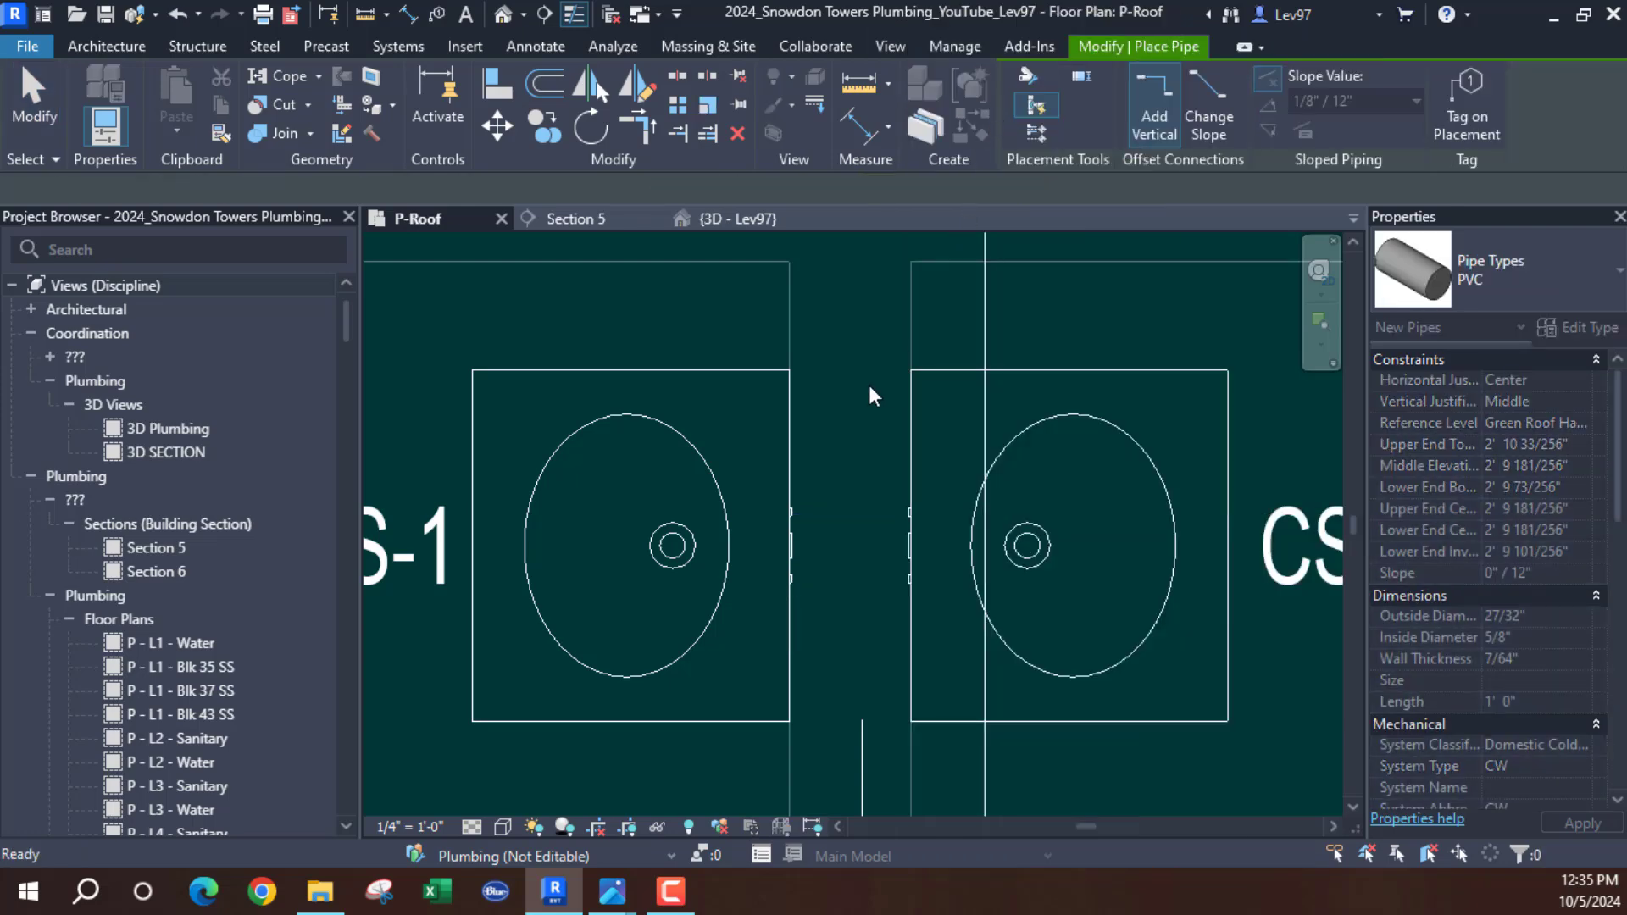
pyautogui.press('Escape')
# Connect the right CS-1 sink's 1/2" domestic cold water inlet (Connector 5) into the 3/4" cold water pipe
pyautogui.click(835, 395)
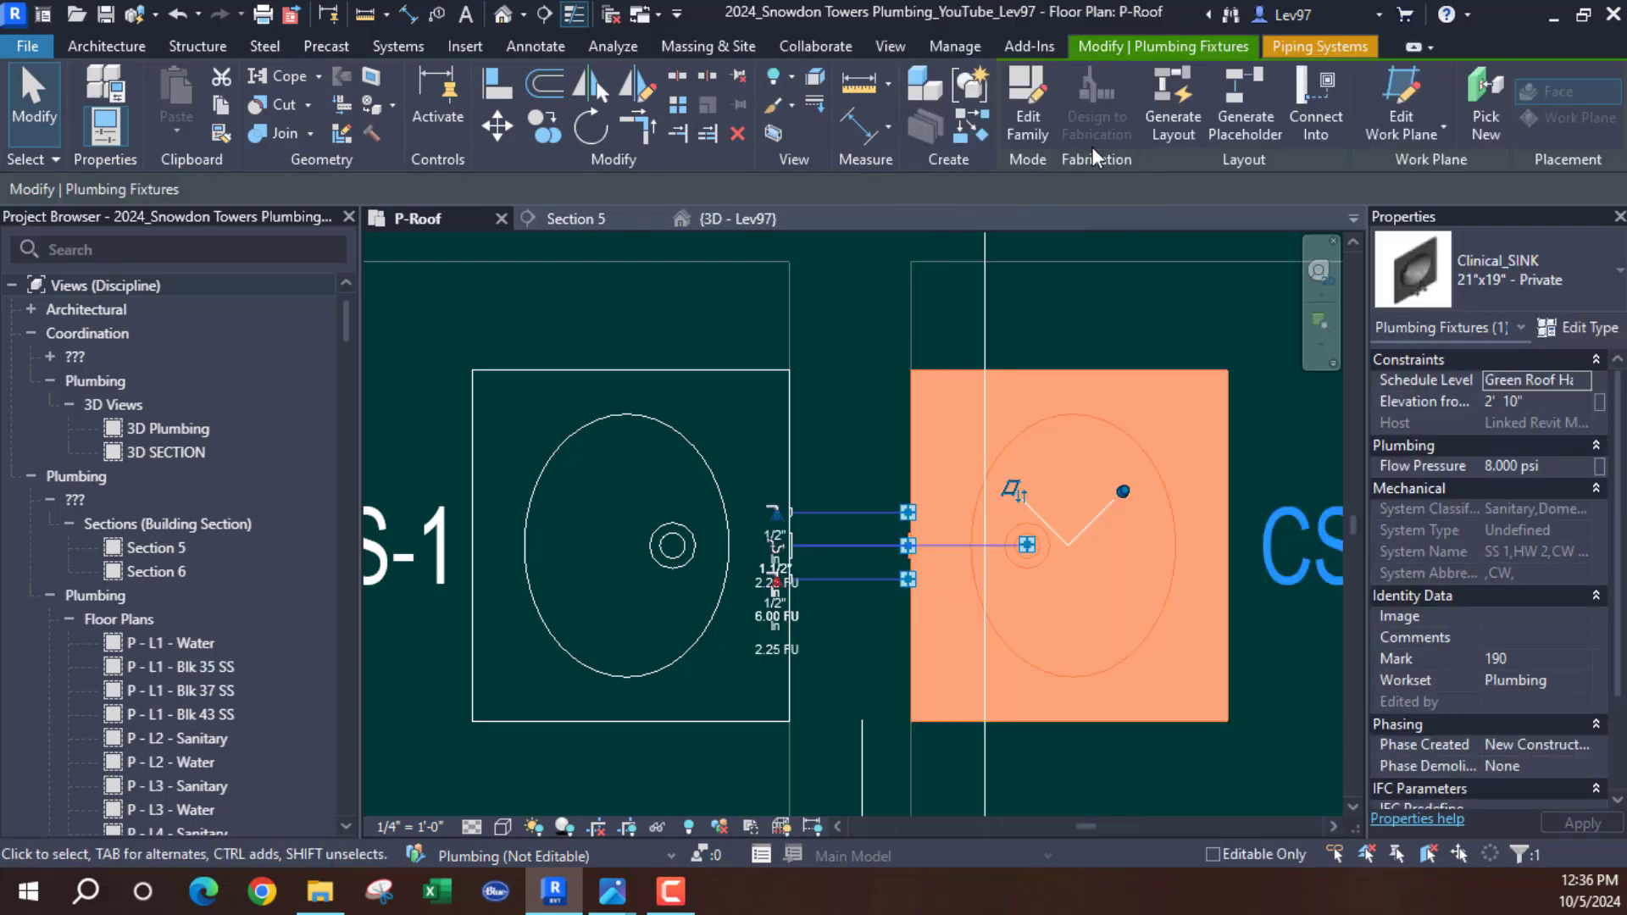
pyautogui.click(1305, 124)
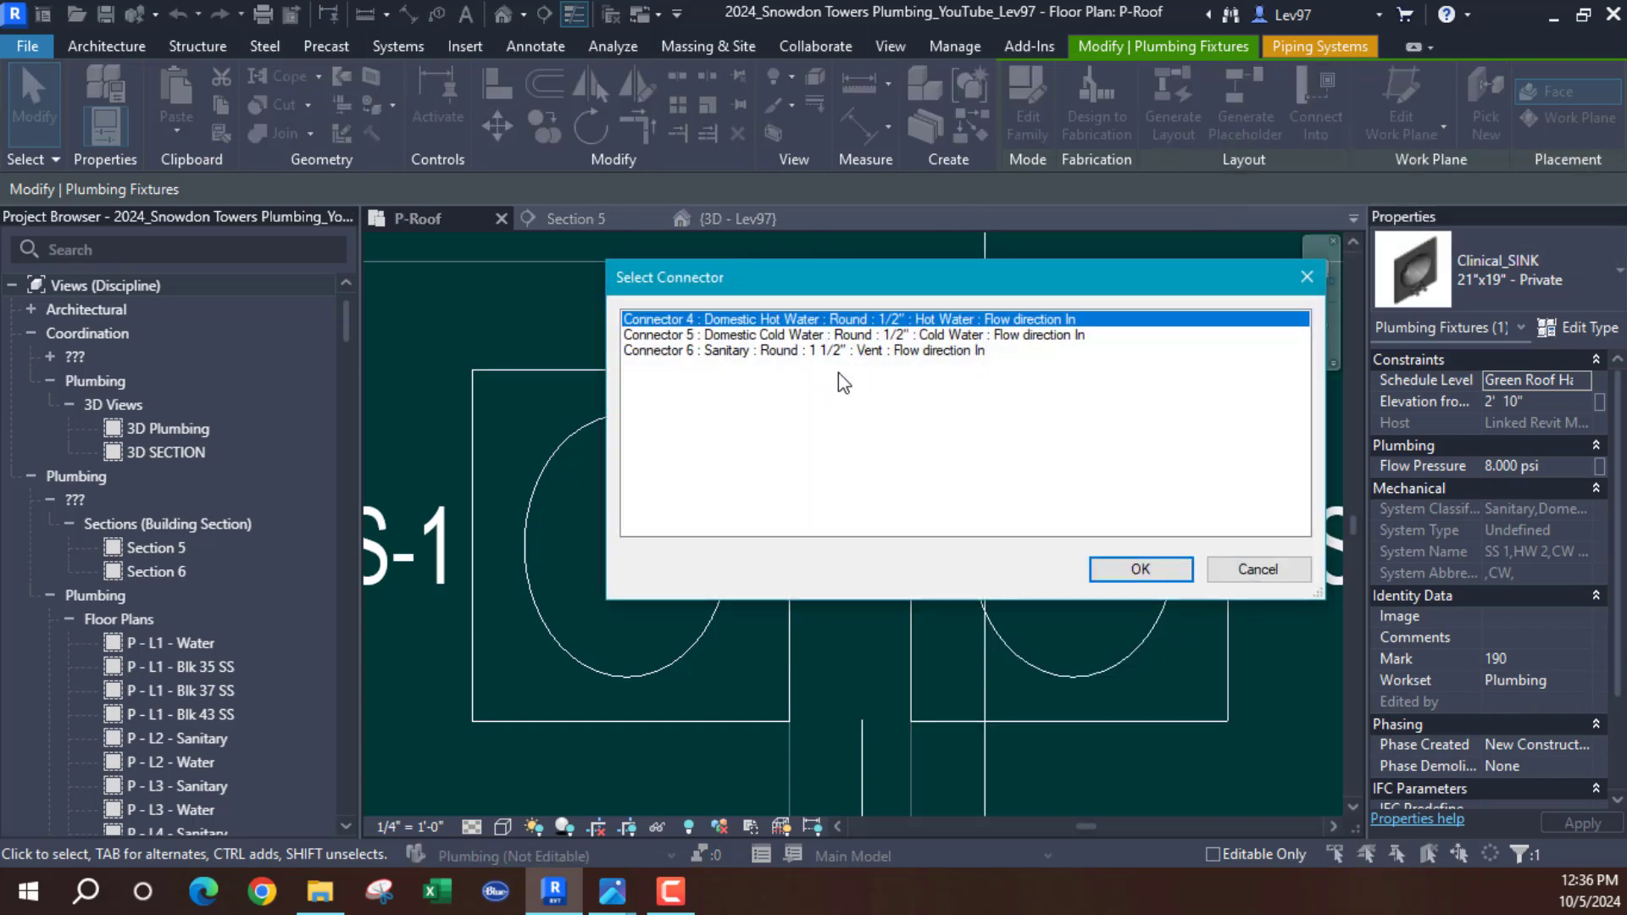
pyautogui.click(780, 335)
pyautogui.click(1136, 570)
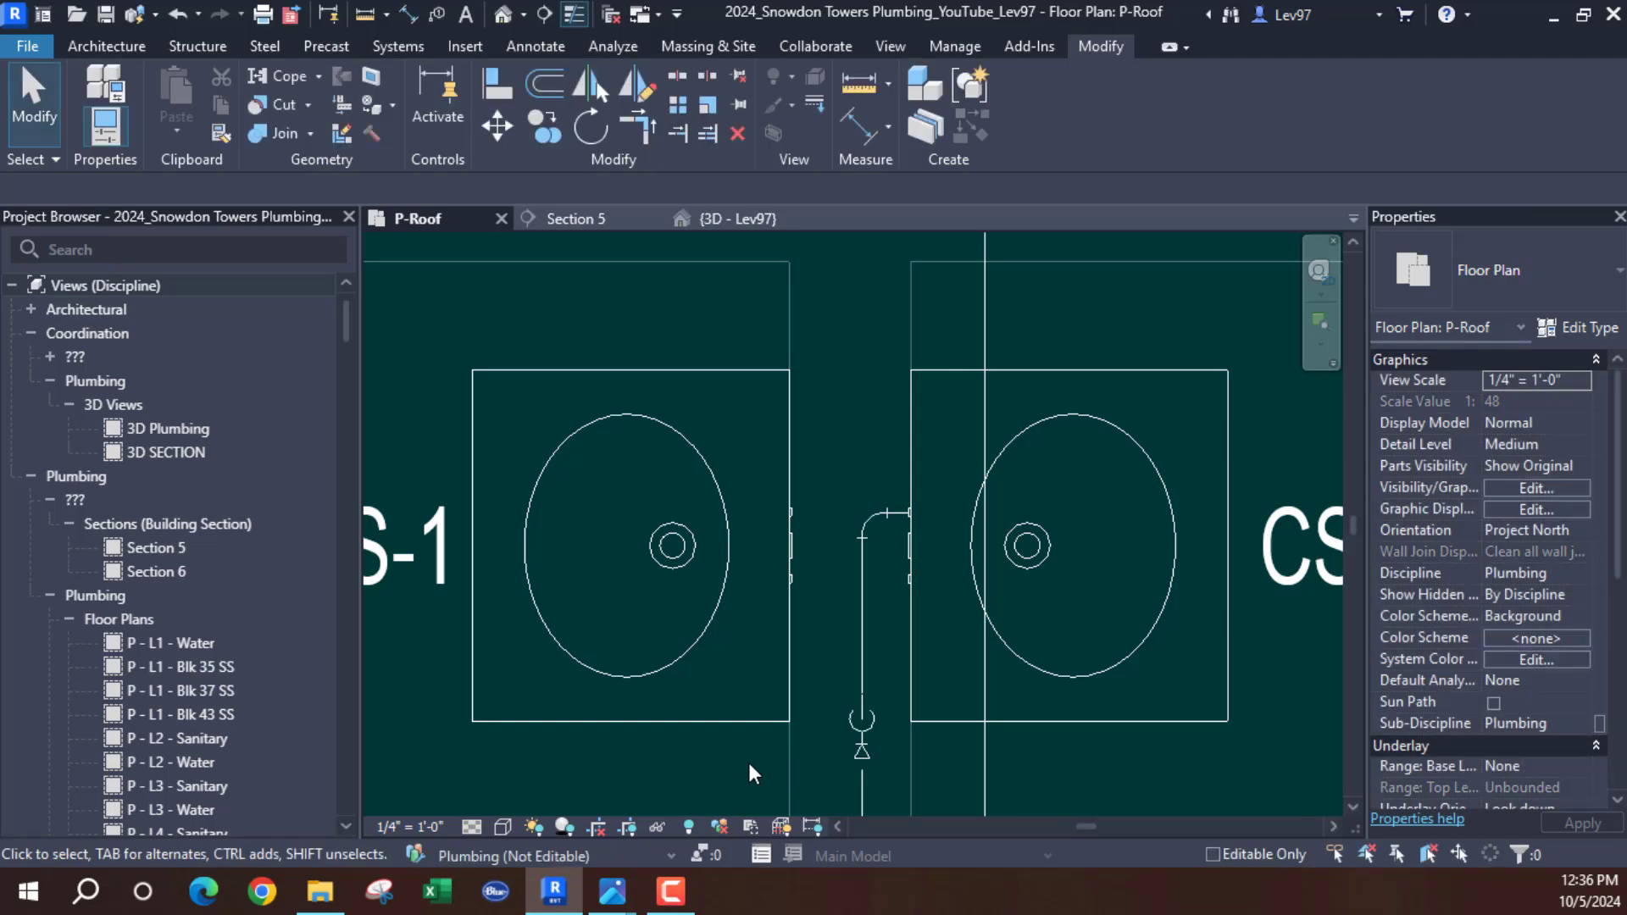
pyautogui.moveTo(725, 776); pyautogui.dragTo(912, 629, button='middle')
pyautogui.click(1001, 488)
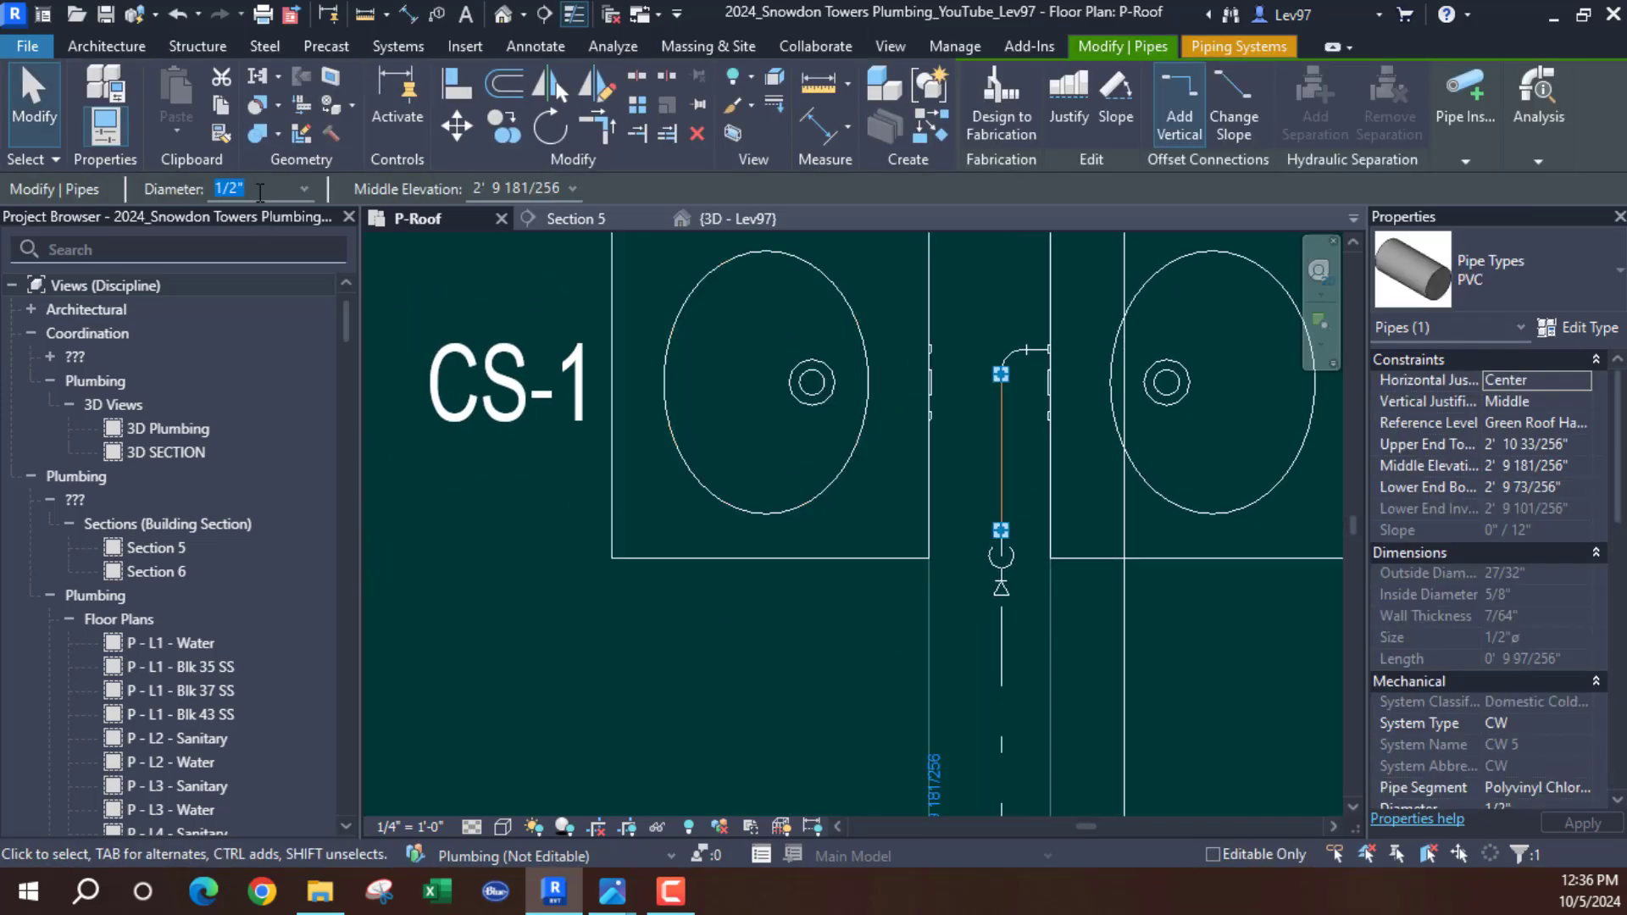
pyautogui.click(744, 649)
pyautogui.moveTo(720, 658); pyautogui.dragTo(616, 746, button='middle')
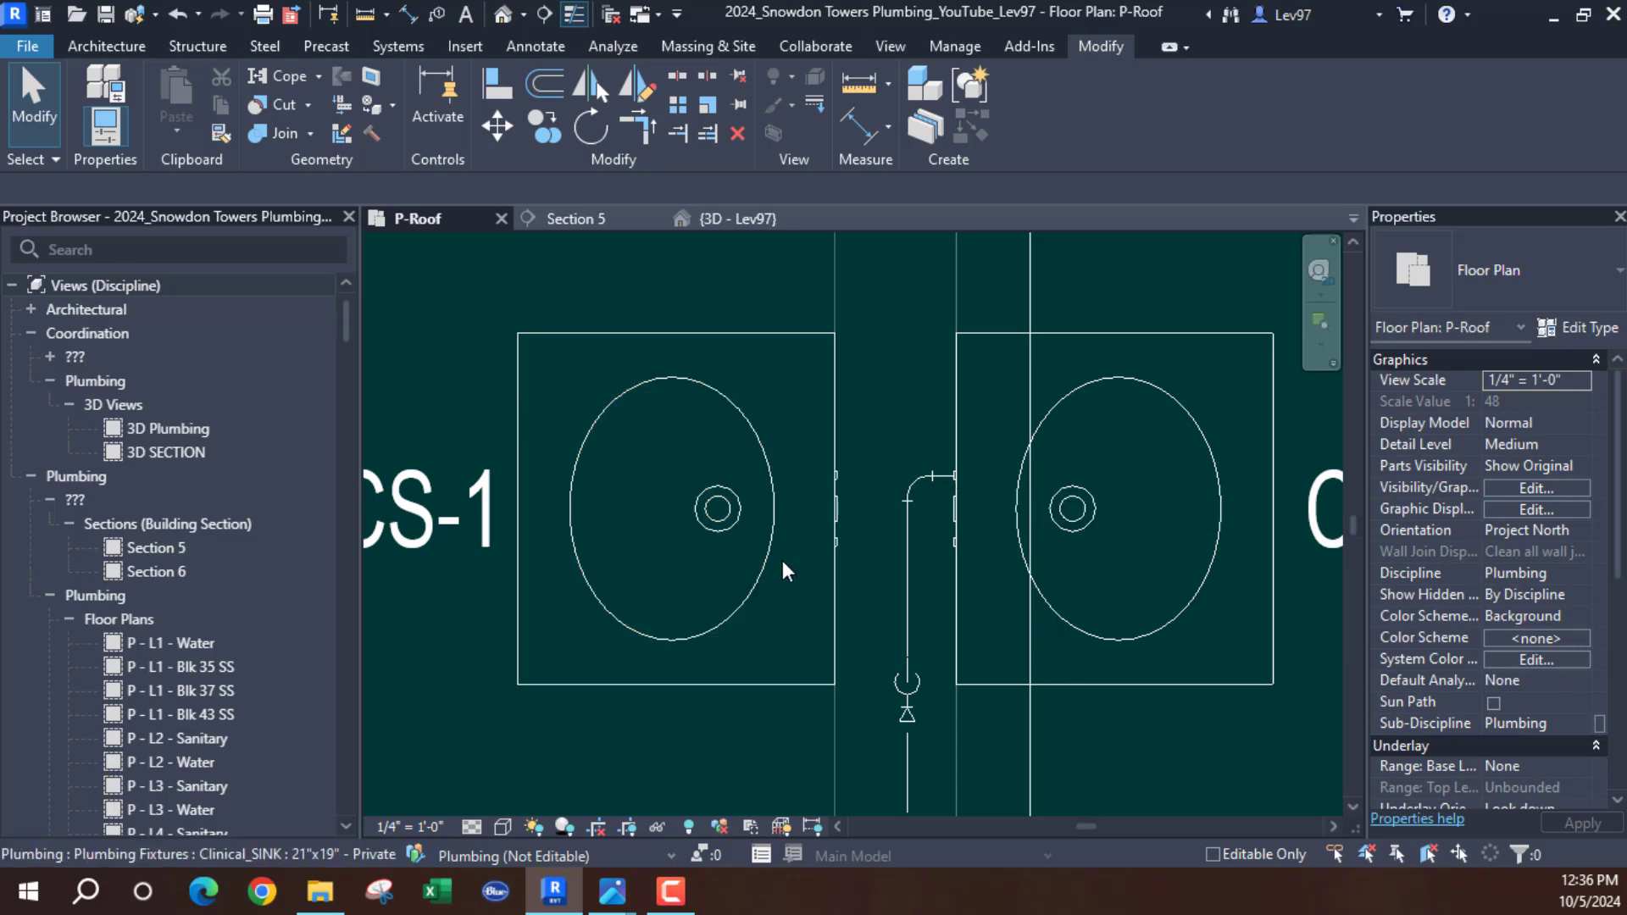
# Connect the left CS-1 sink's 1/2" domestic cold water inlet (Connector 5) into the cold water pipe between the sinks
pyautogui.click(747, 587)
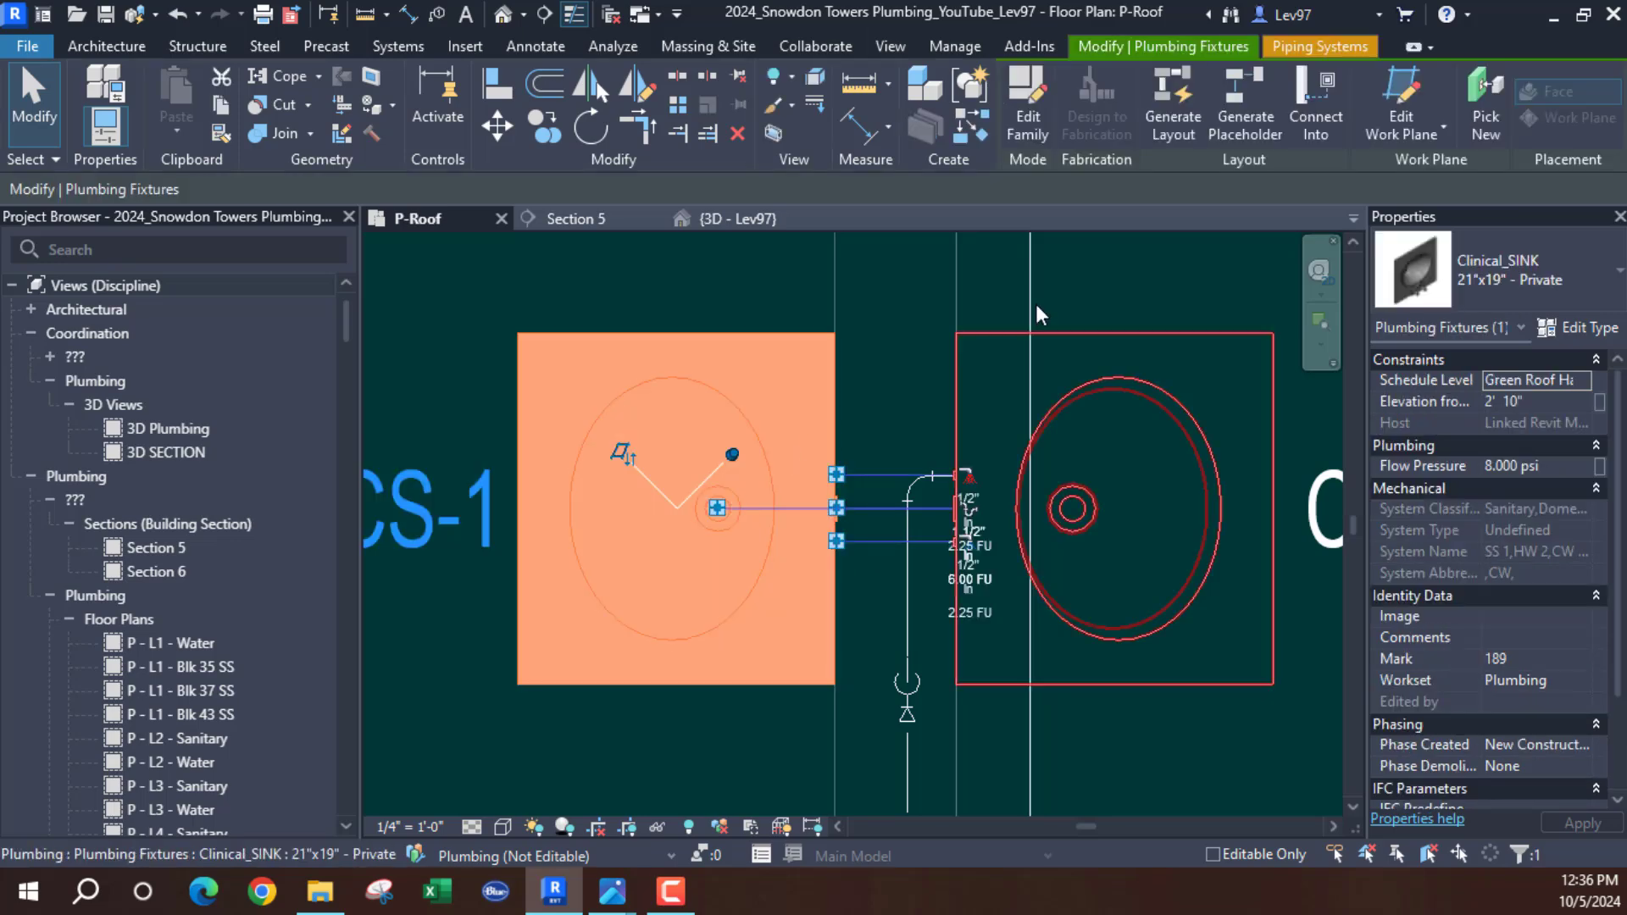
pyautogui.click(1320, 116)
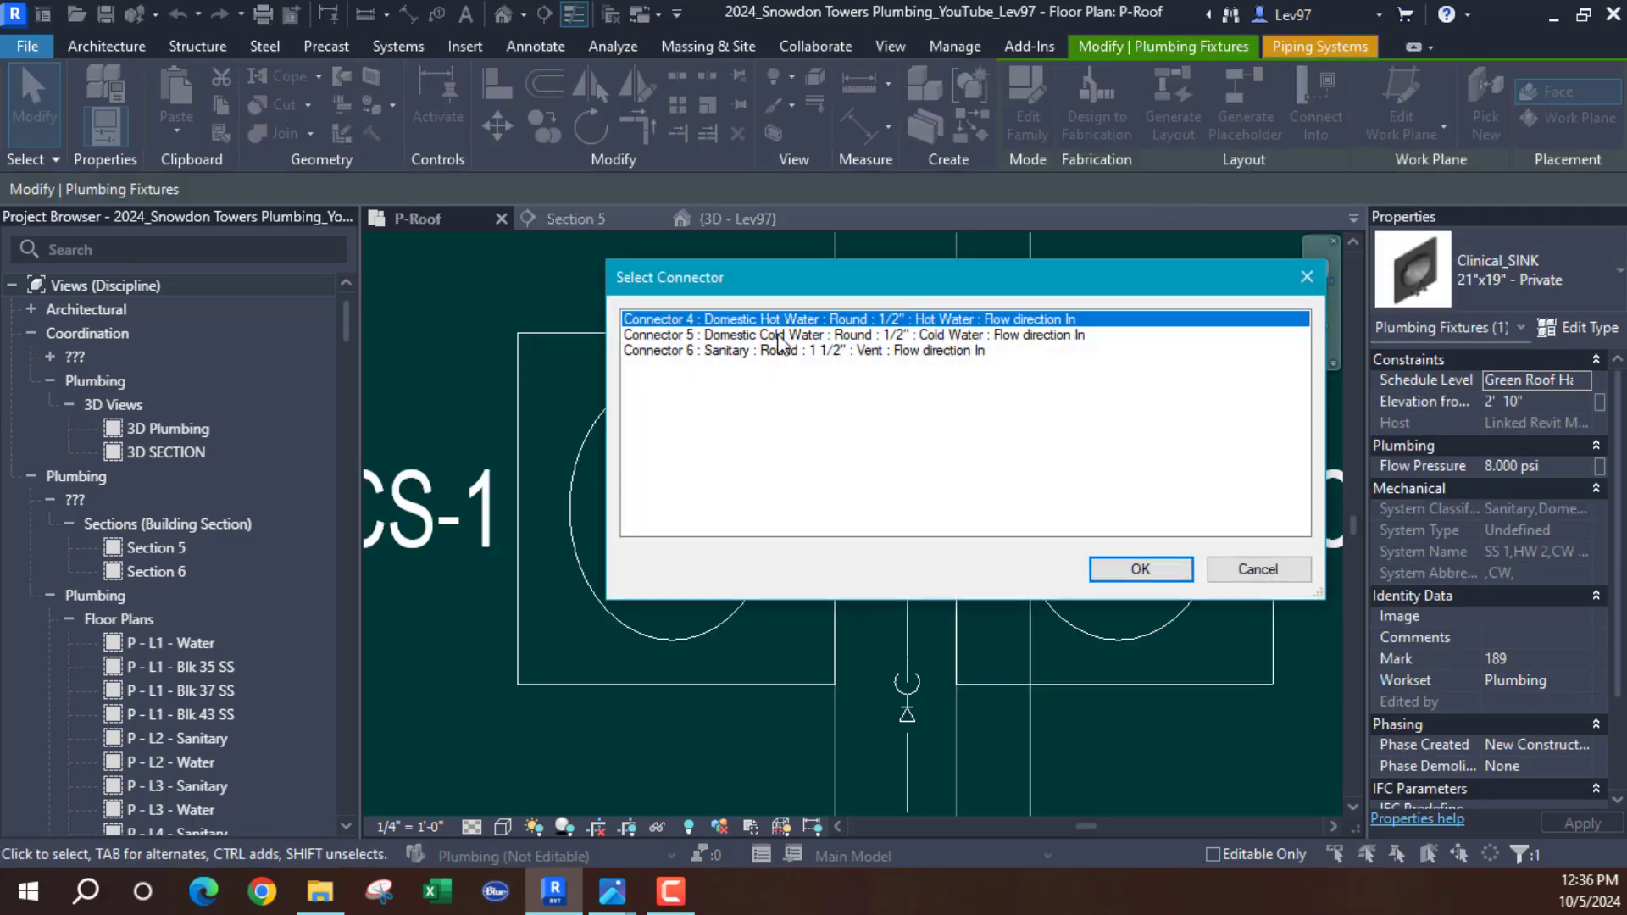
pyautogui.click(784, 334)
pyautogui.click(1140, 569)
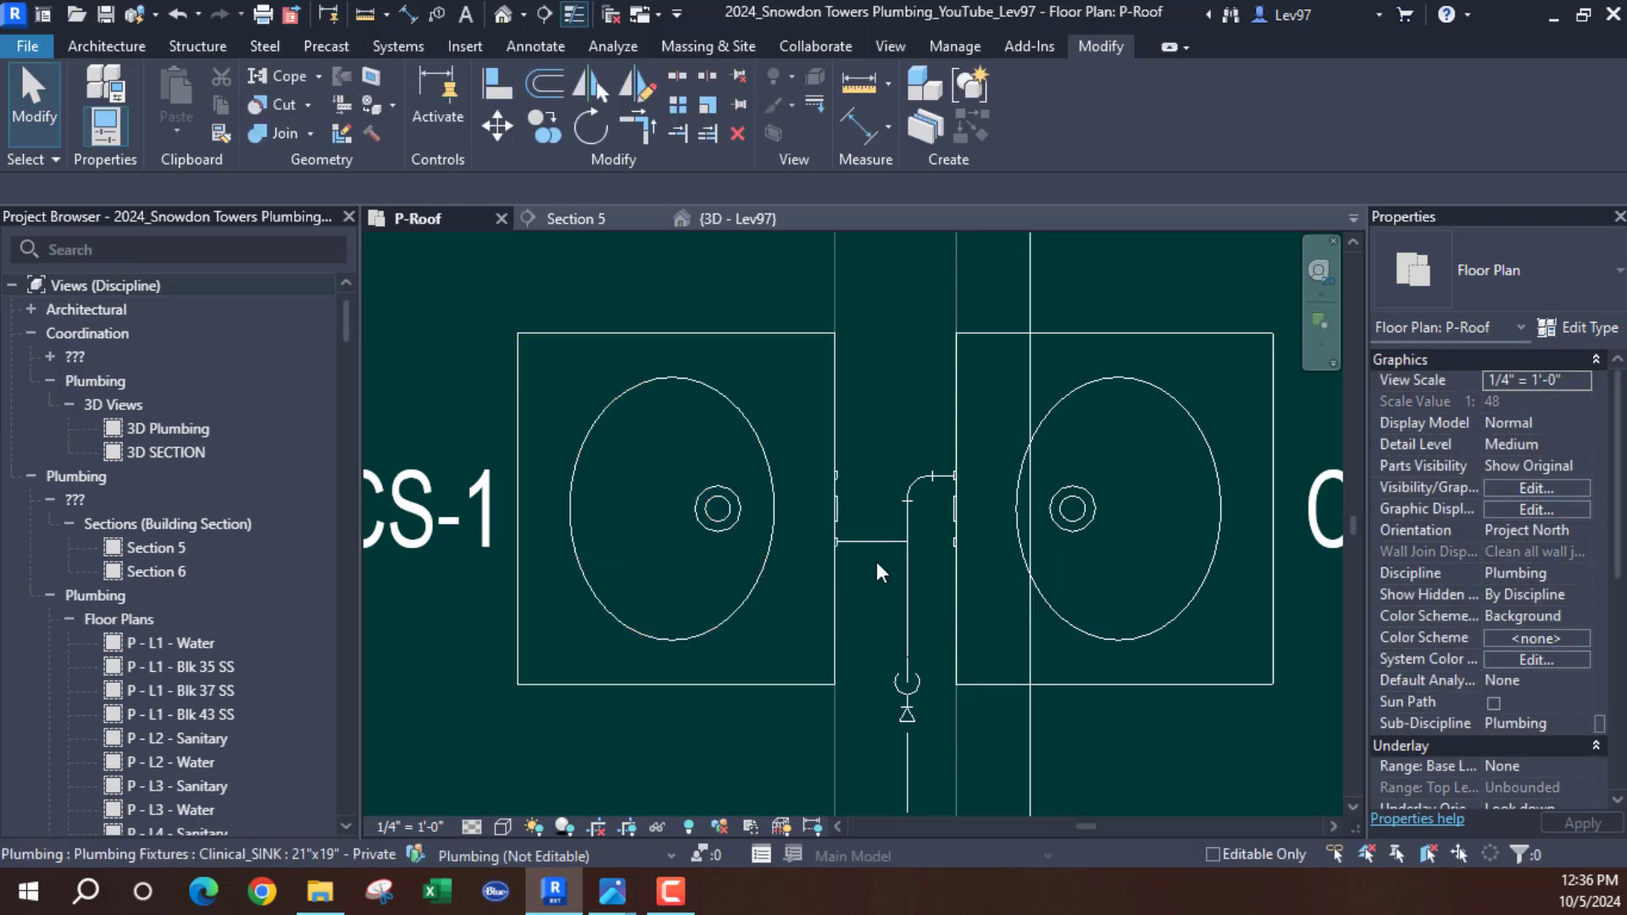
# Hide the Snowdon Towers Sample Architectural and Structural links in the {3D - Lev97} view
pyautogui.scroll(3, 907, 567)
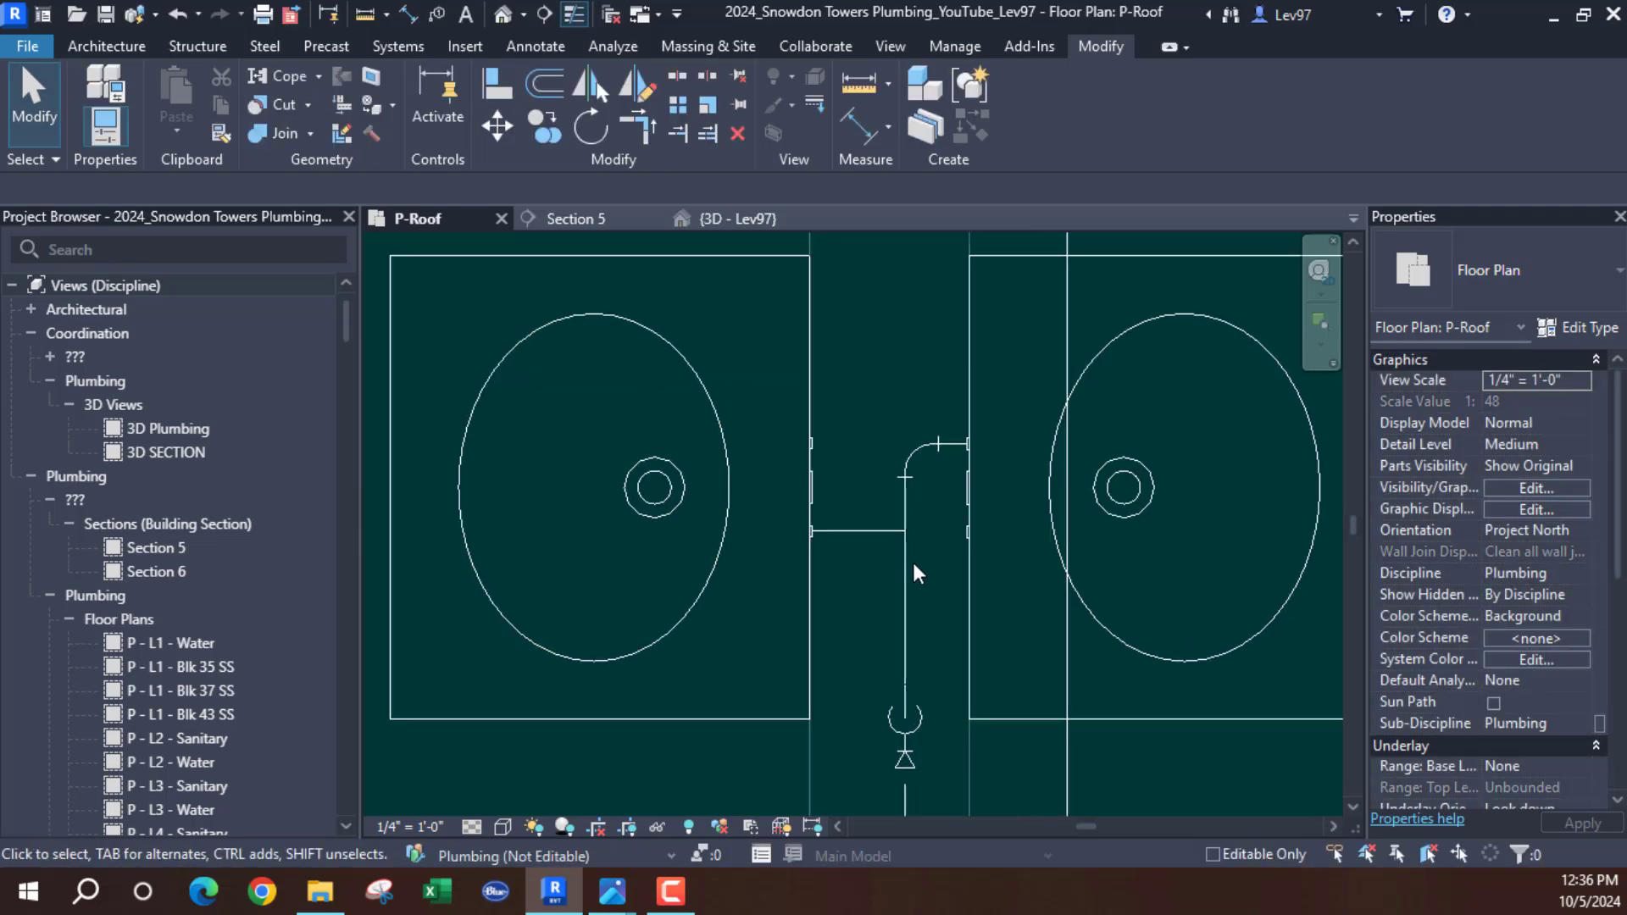
pyautogui.click(856, 523)
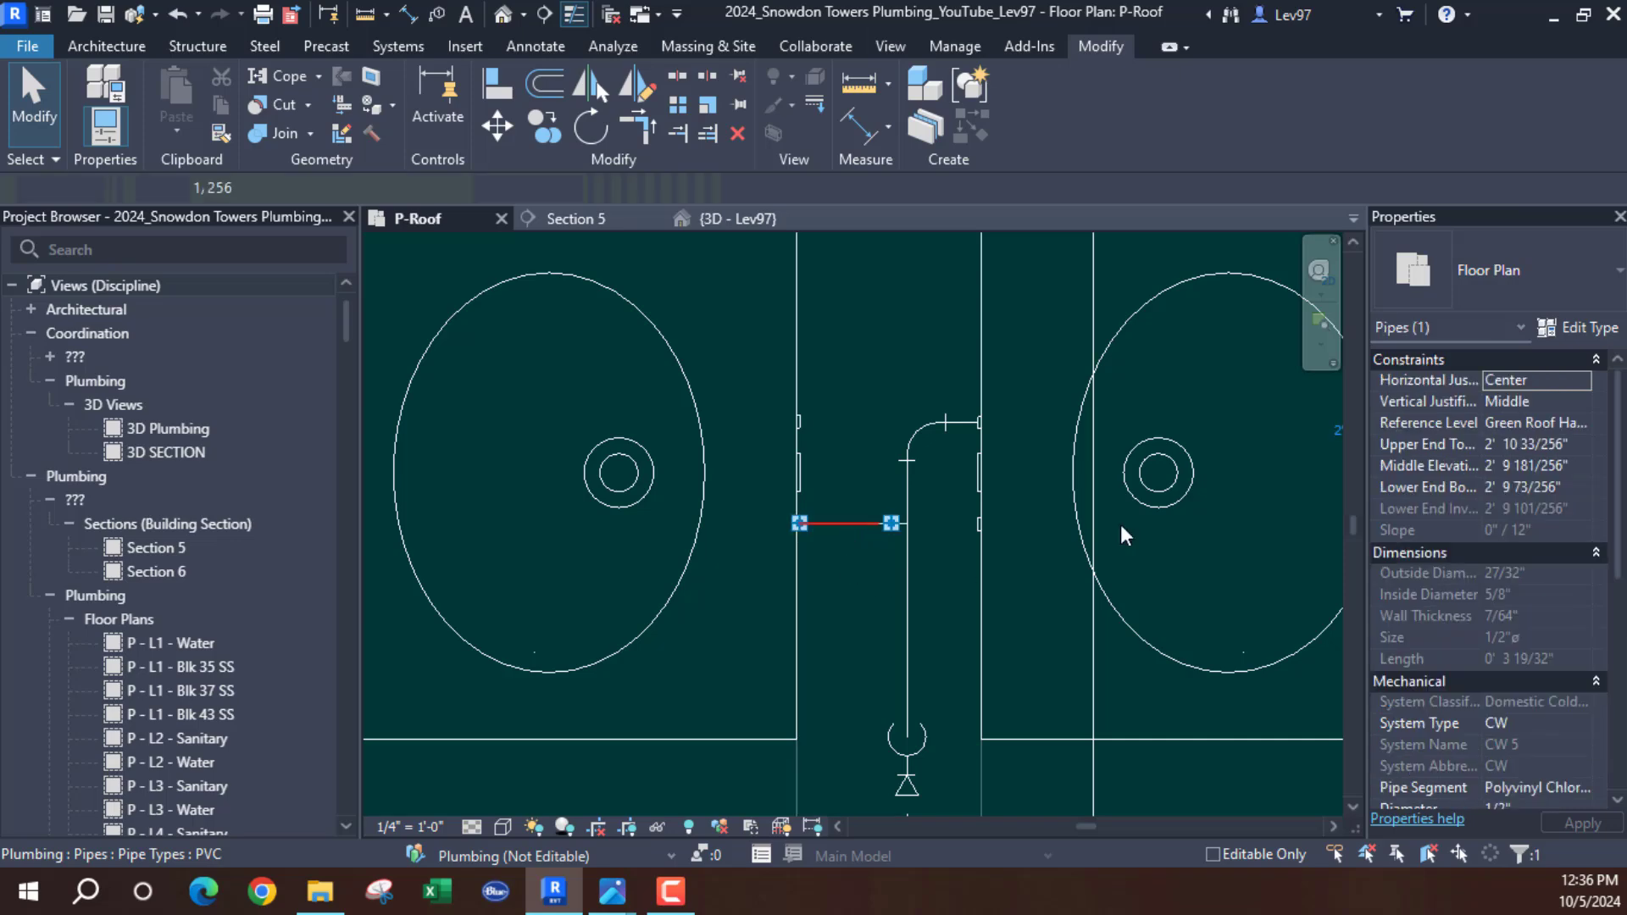
pyautogui.click(735, 215)
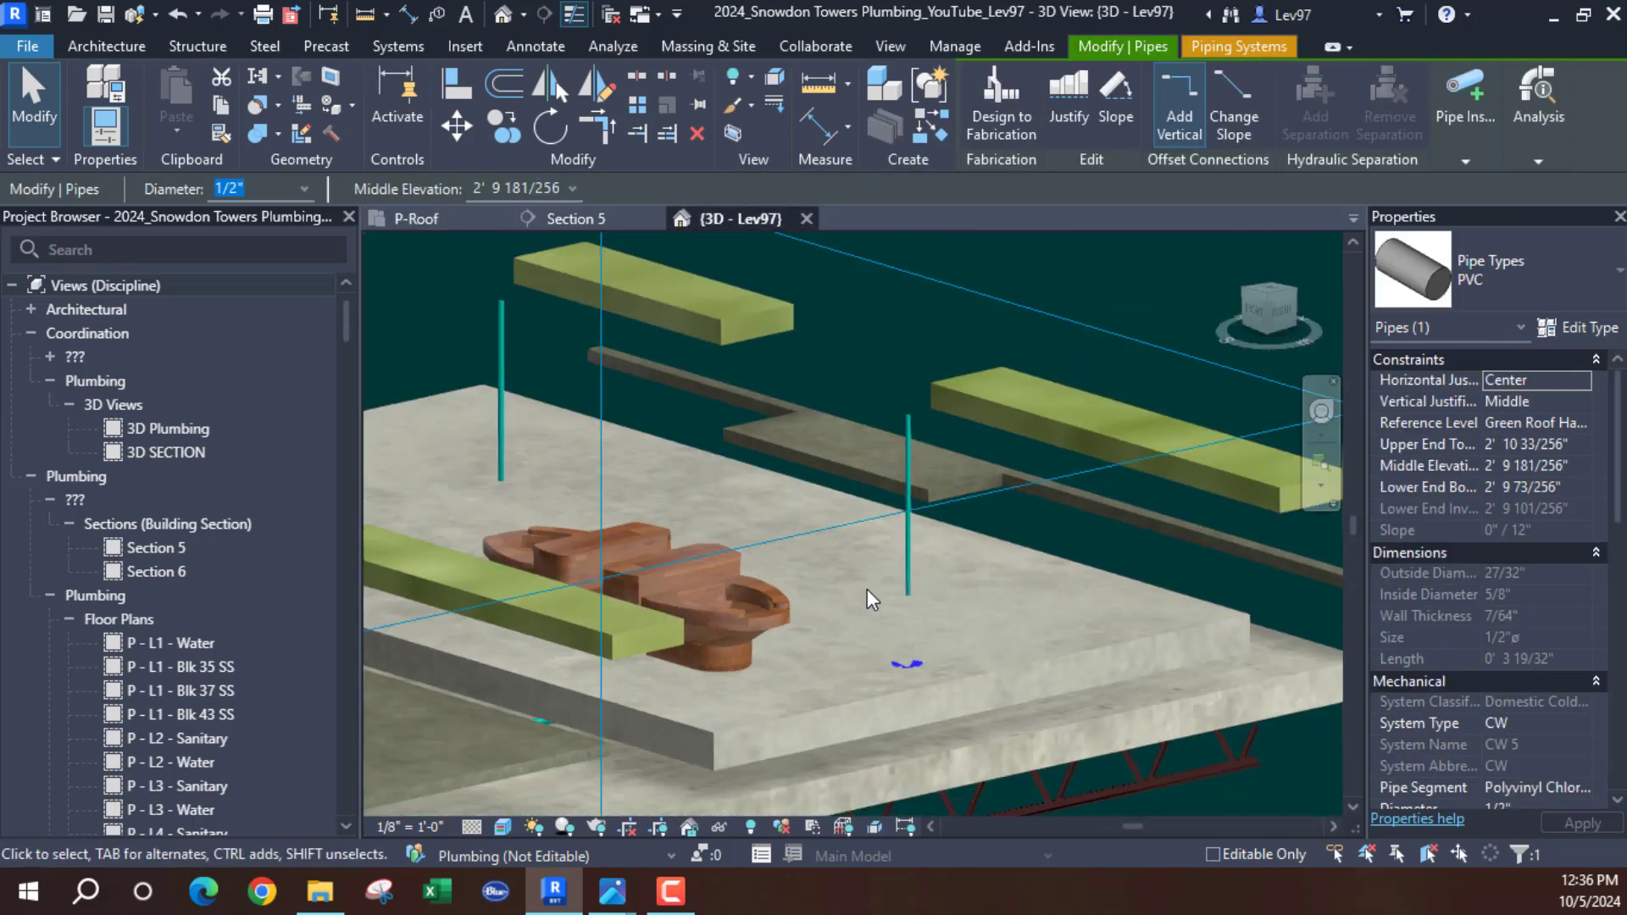
pyautogui.click(1064, 251)
pyautogui.click(1520, 467)
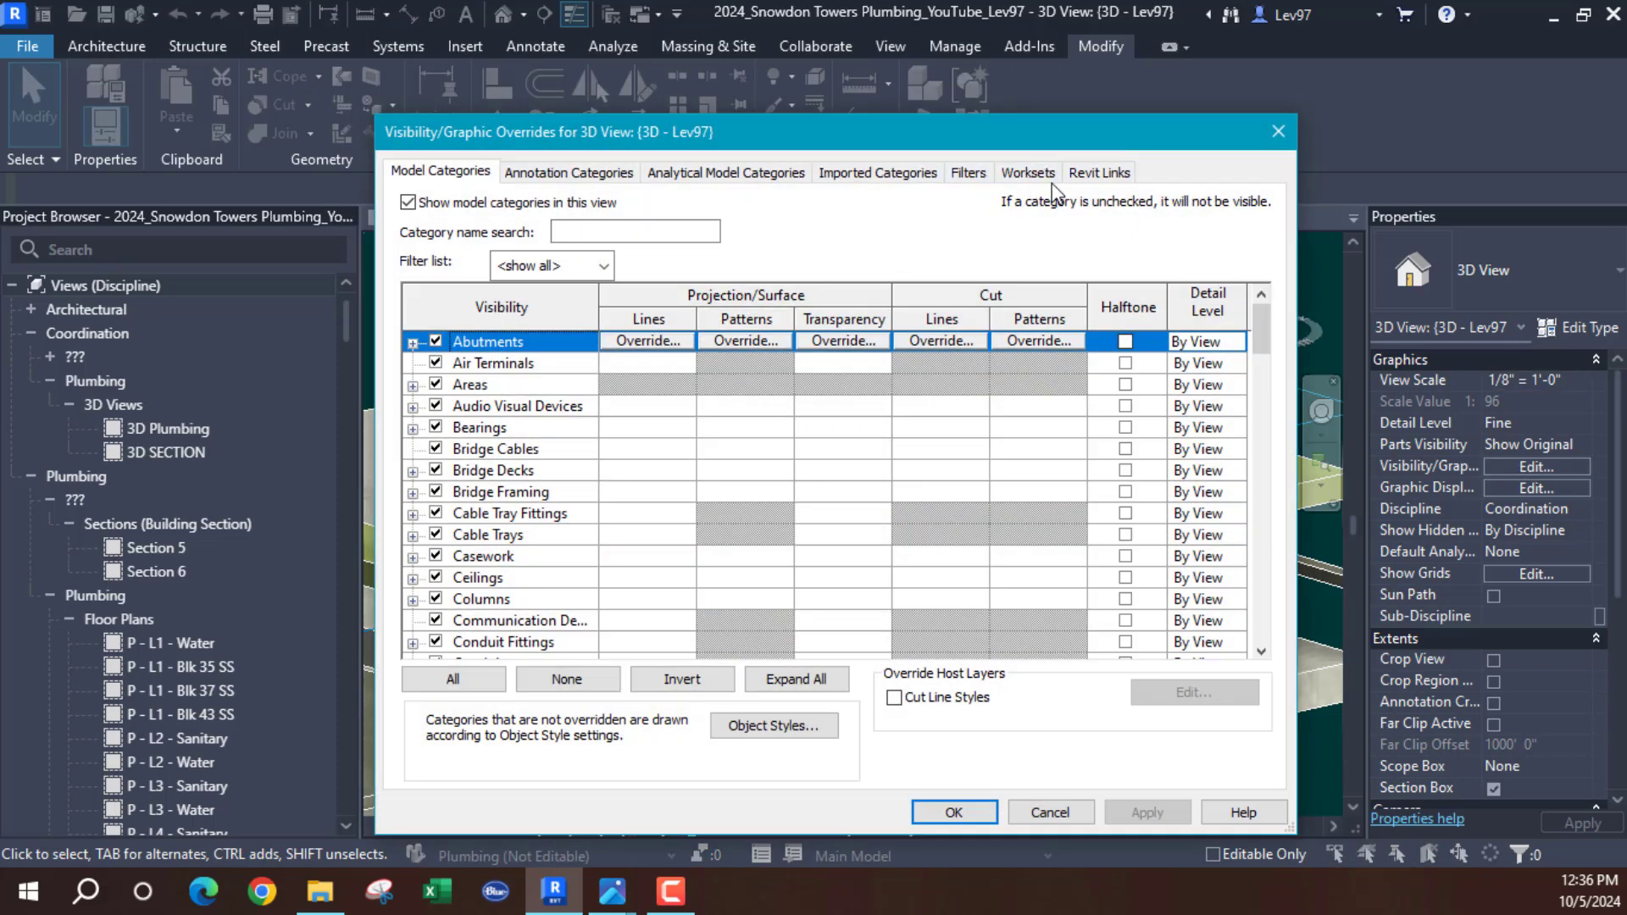
pyautogui.click(1112, 174)
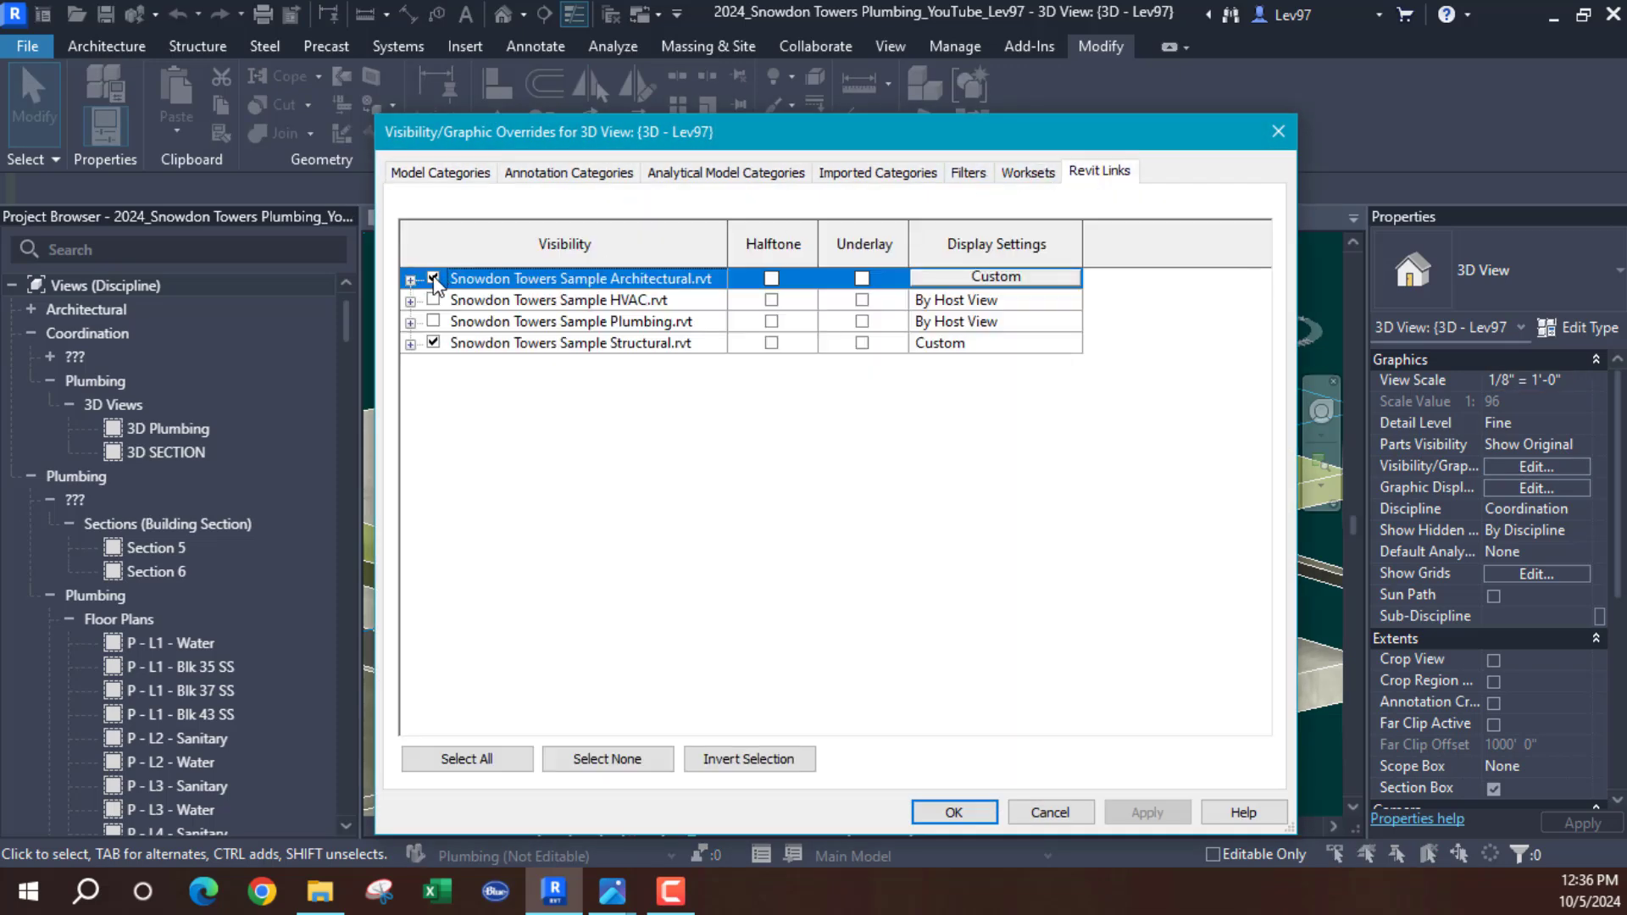
pyautogui.click(433, 343)
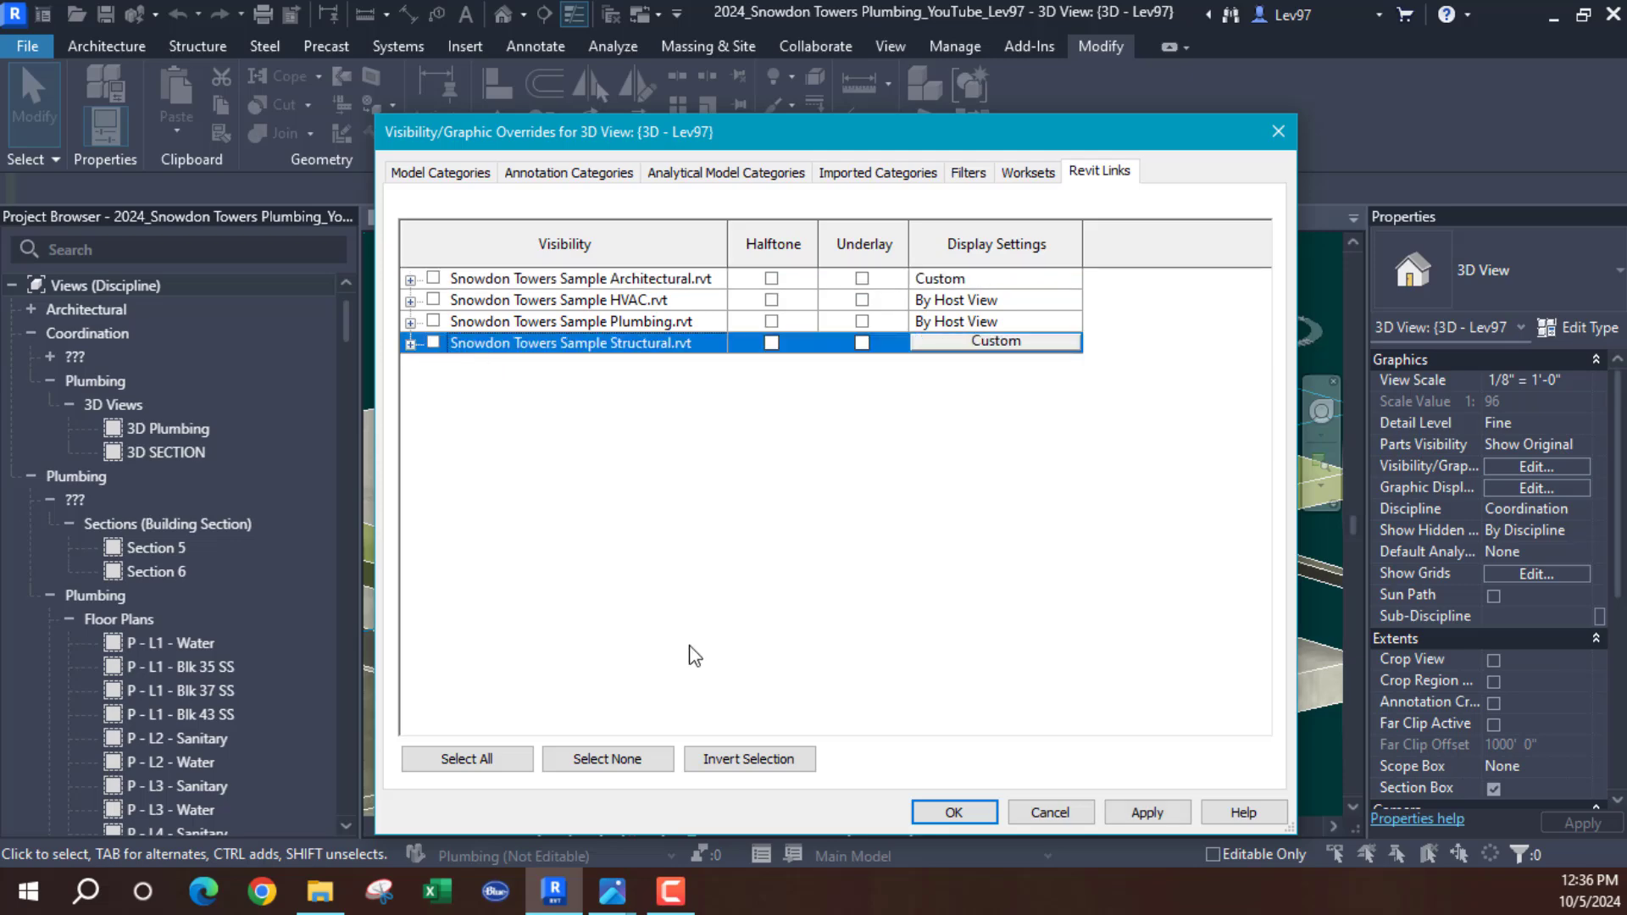
pyautogui.click(956, 810)
# Examine the cold water connections at the WC-1 fixtures and the CS-1 sinks in the 3D view
pyautogui.keyDown('shift'); pyautogui.moveTo(939, 700); pyautogui.dragTo(967, 787, button='middle'); pyautogui.keyUp('shift')
pyautogui.scroll(-2, 936, 736)
pyautogui.moveTo(873, 634); pyautogui.dragTo(824, 612, button='middle')
pyautogui.scroll(5, 848, 632)
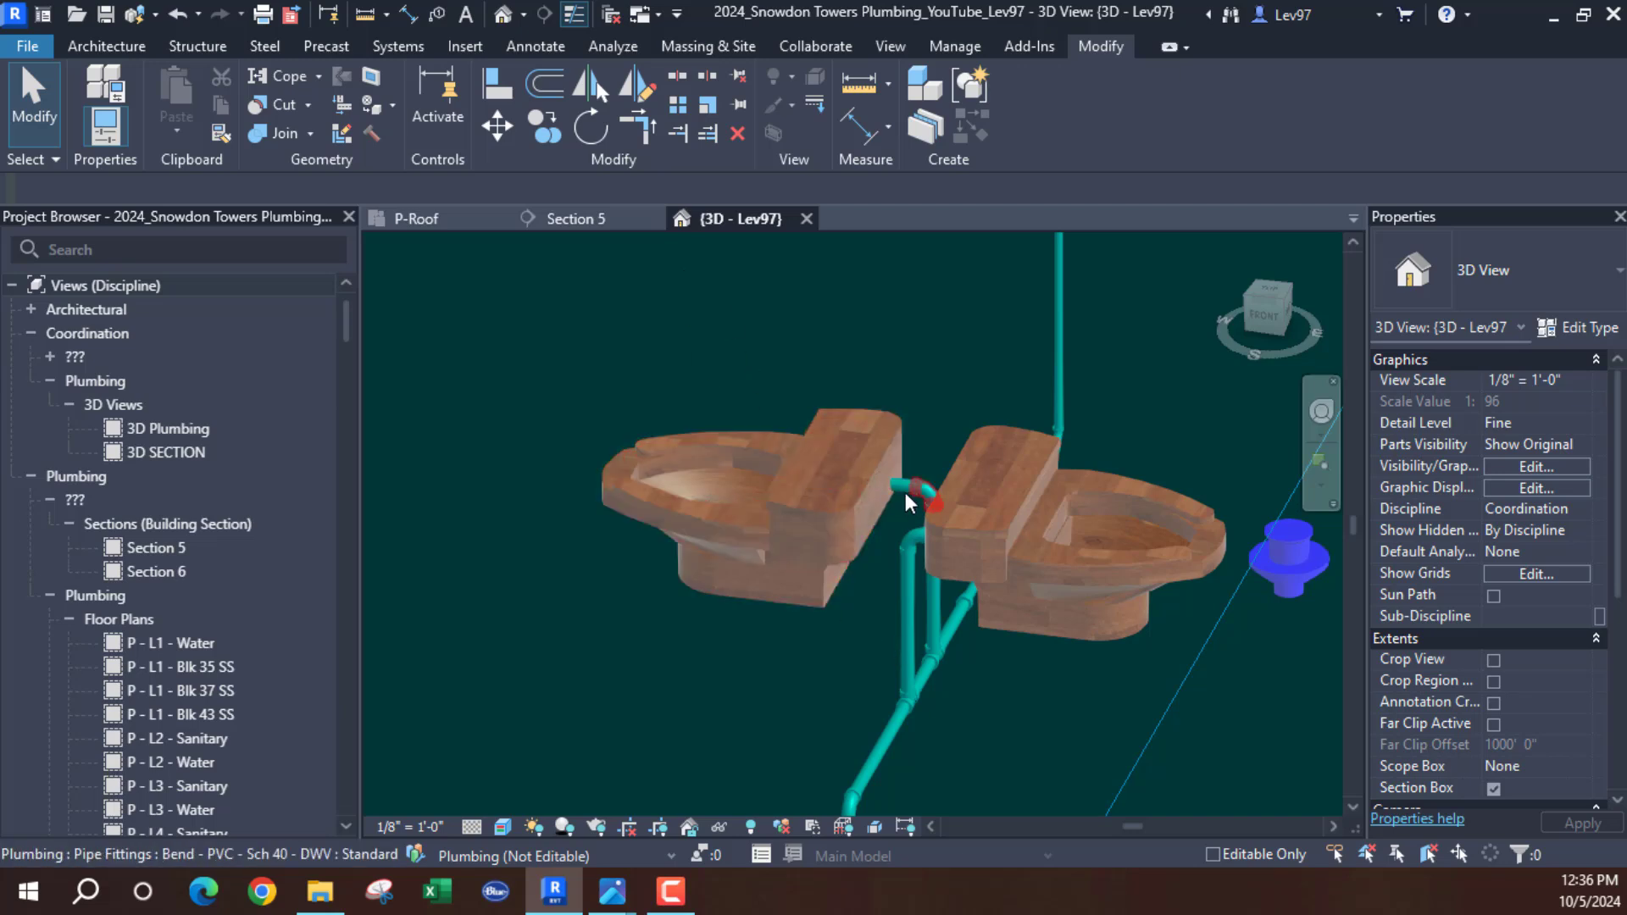
pyautogui.click(446, 217)
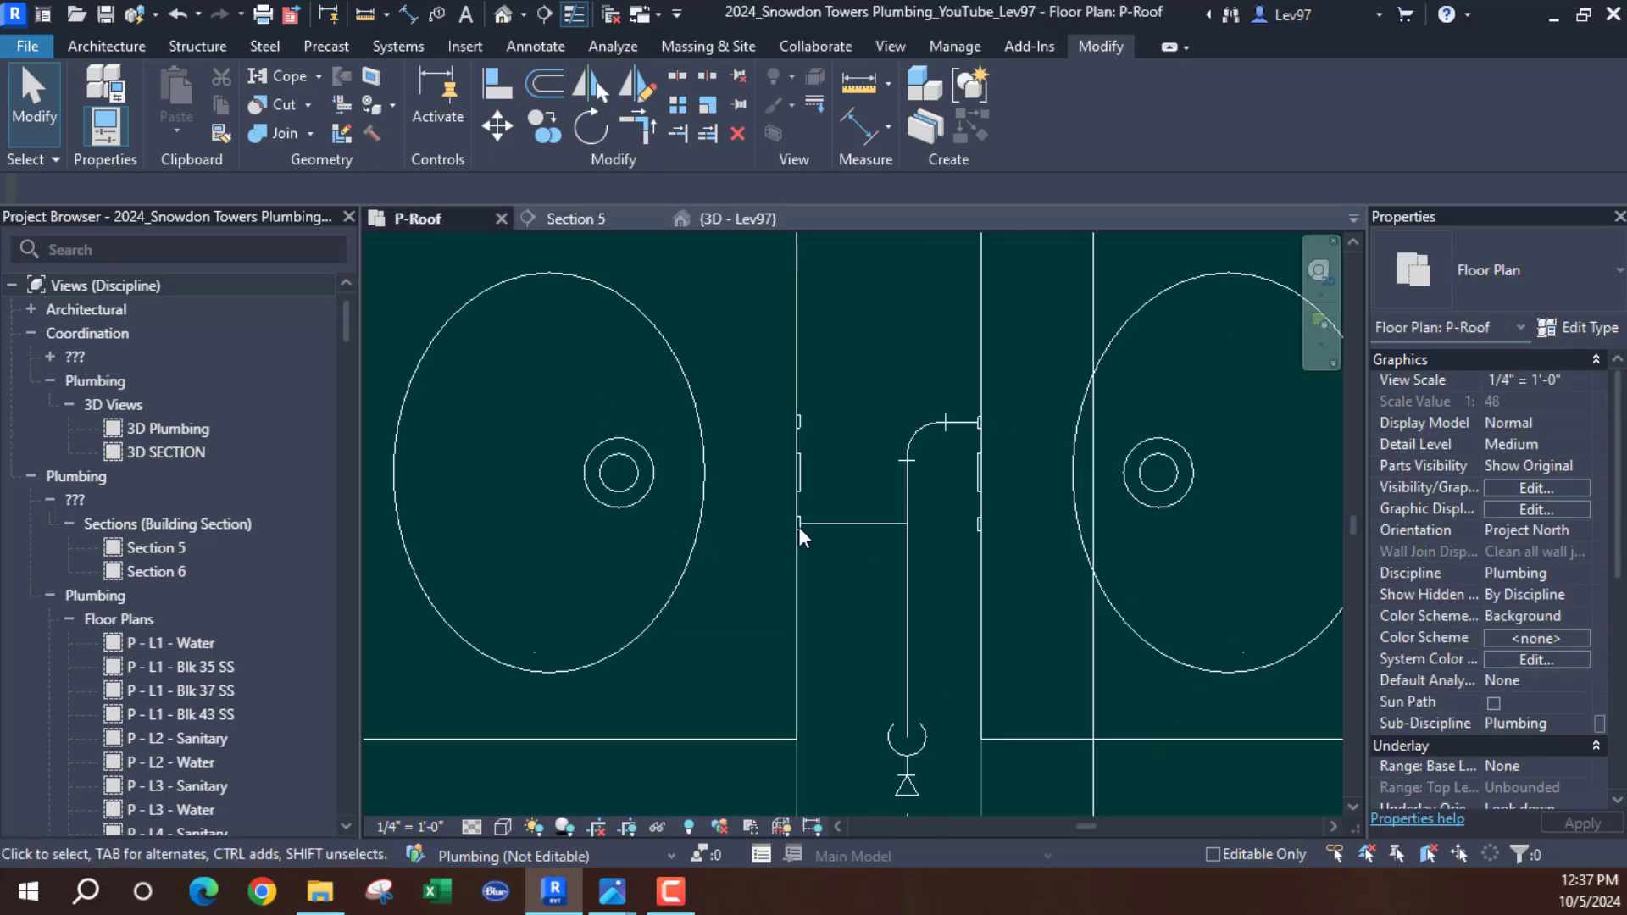
pyautogui.click(857, 523)
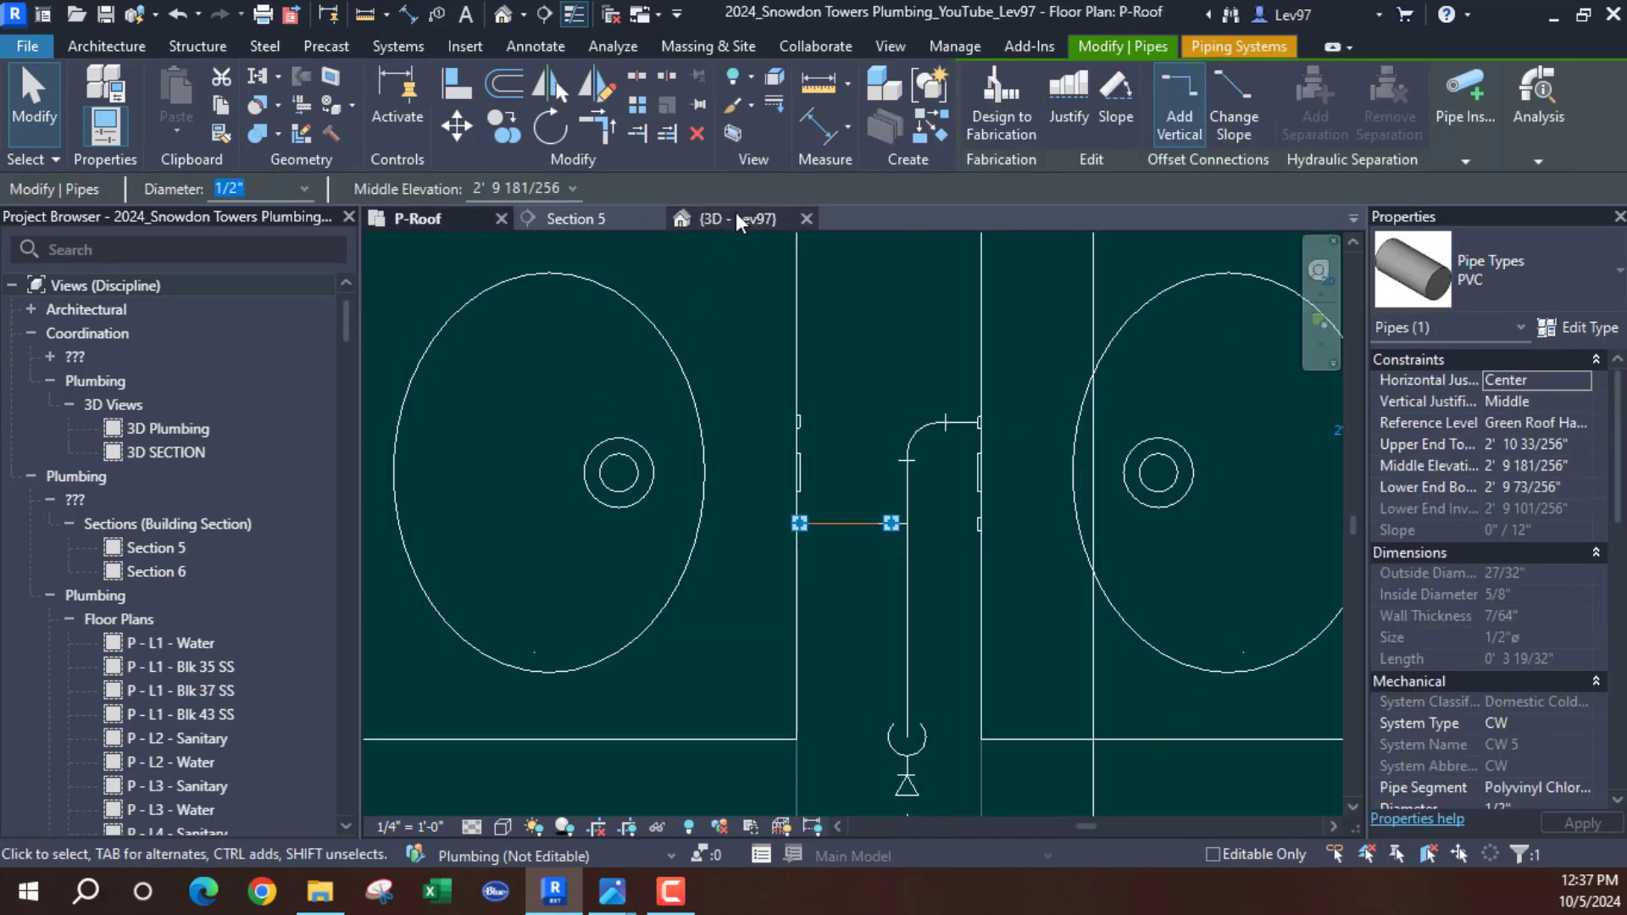
pyautogui.click(735, 219)
pyautogui.scroll(-8, 848, 645)
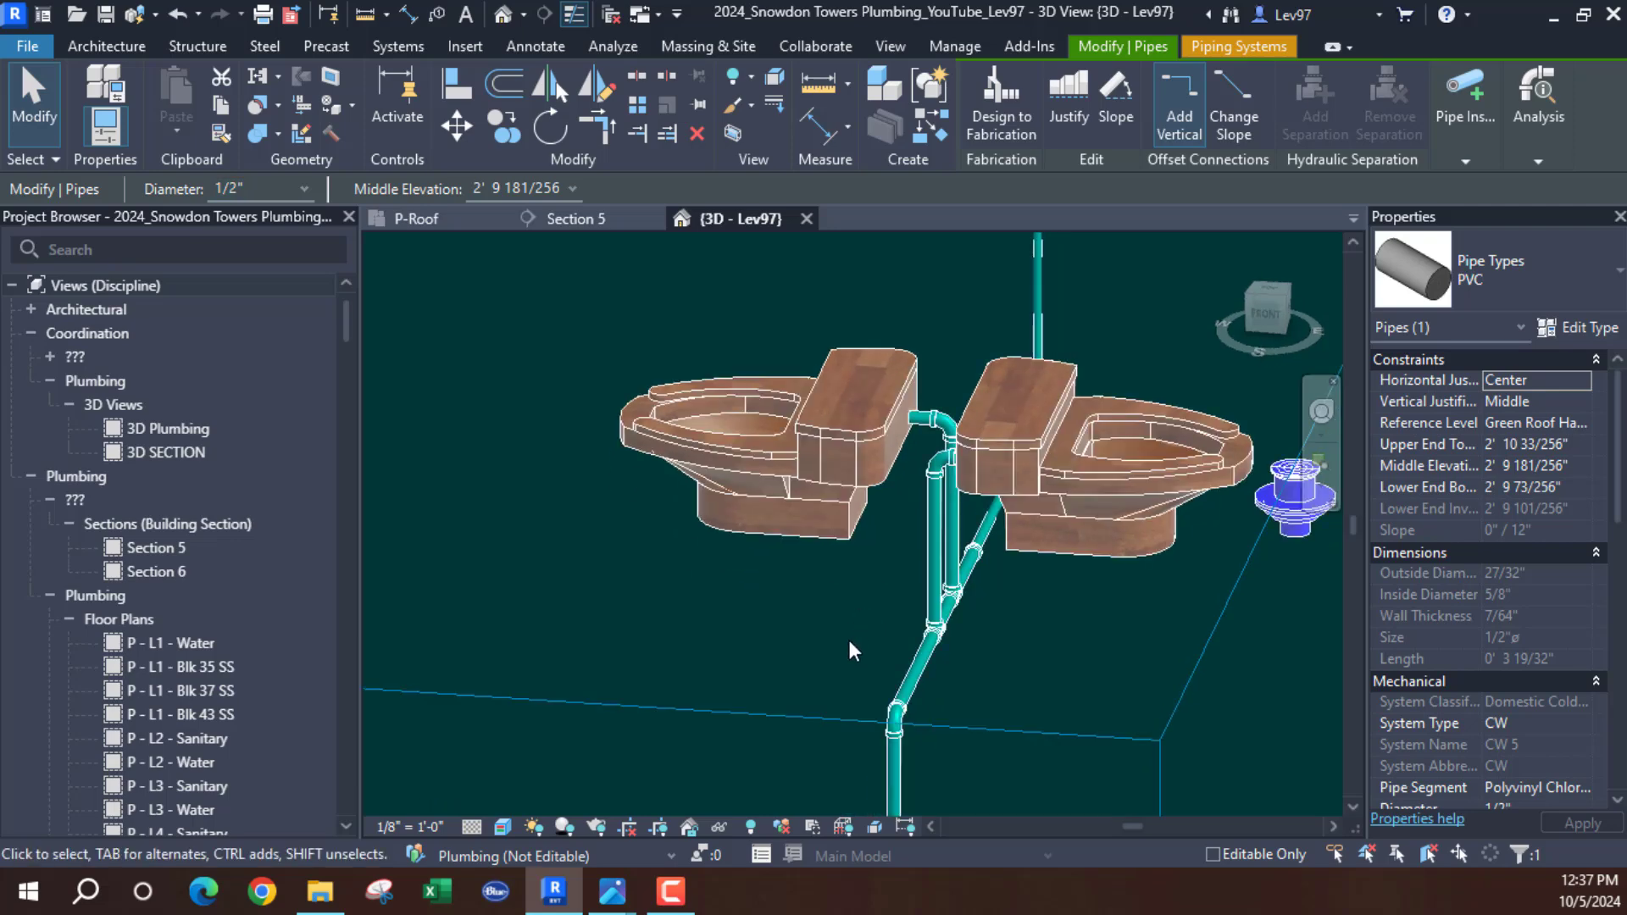
pyautogui.keyDown('shift'); pyautogui.moveTo(792, 653); pyautogui.dragTo(811, 510, button='middle'); pyautogui.keyUp('shift')
pyautogui.click(771, 504)
pyautogui.keyDown('shift'); pyautogui.moveTo(740, 551); pyautogui.dragTo(1005, 637, button='middle'); pyautogui.keyUp('shift')
pyautogui.scroll(6, 776, 554)
pyautogui.scroll(6, 820, 572)
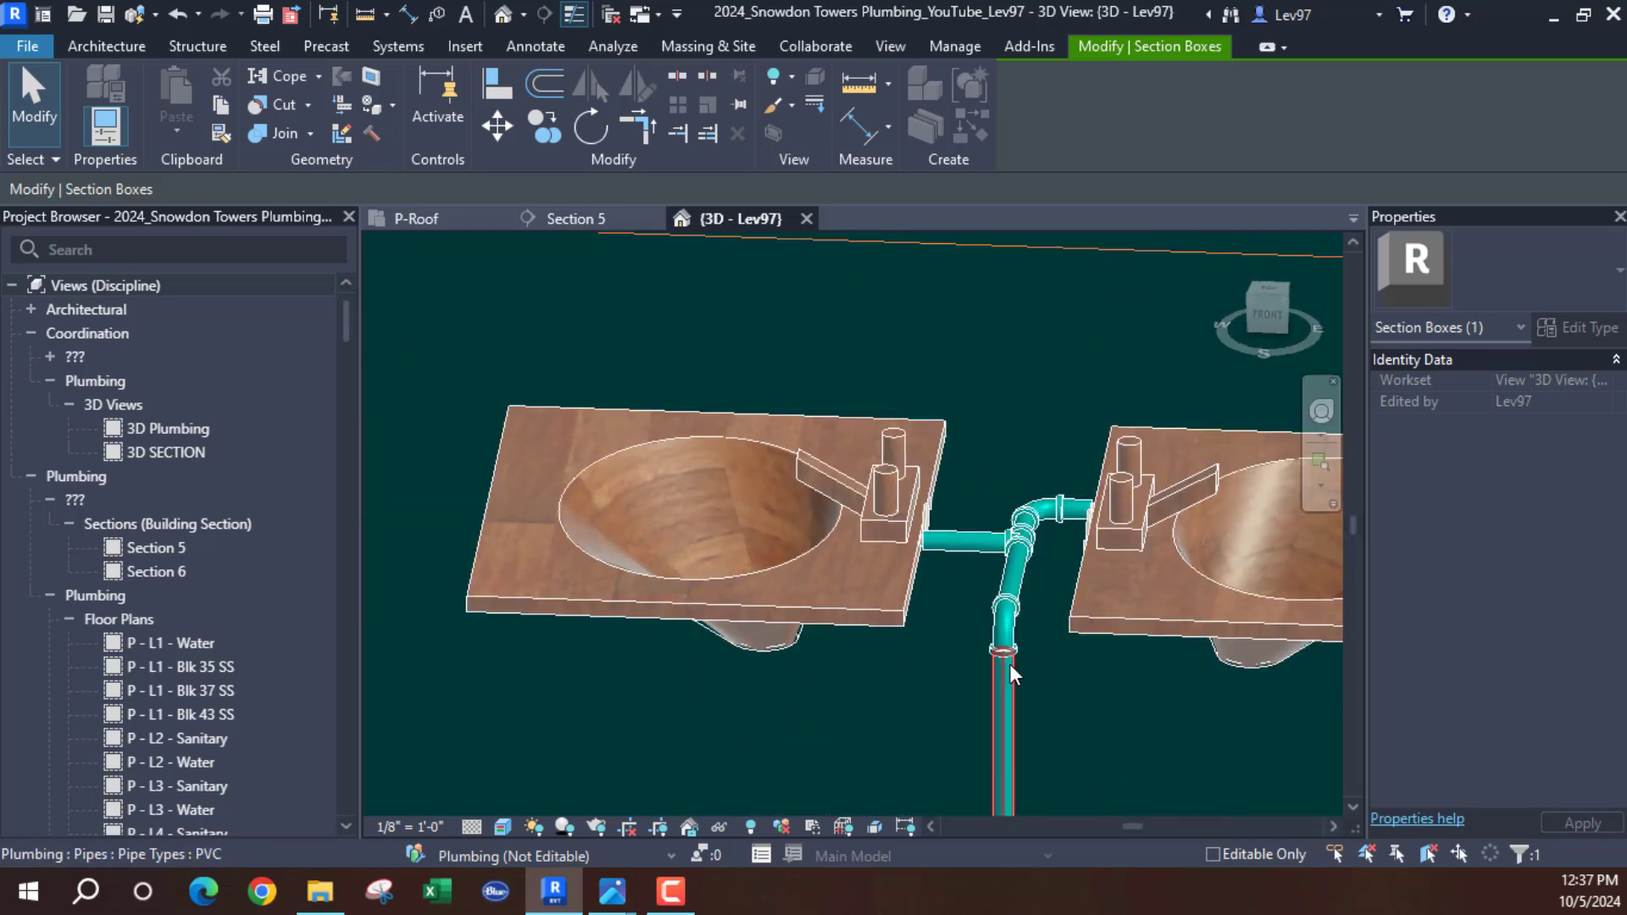
pyautogui.click(1010, 664)
pyautogui.keyDown('shift'); pyautogui.moveTo(1093, 727); pyautogui.dragTo(1017, 685, button='middle'); pyautogui.keyUp('shift')
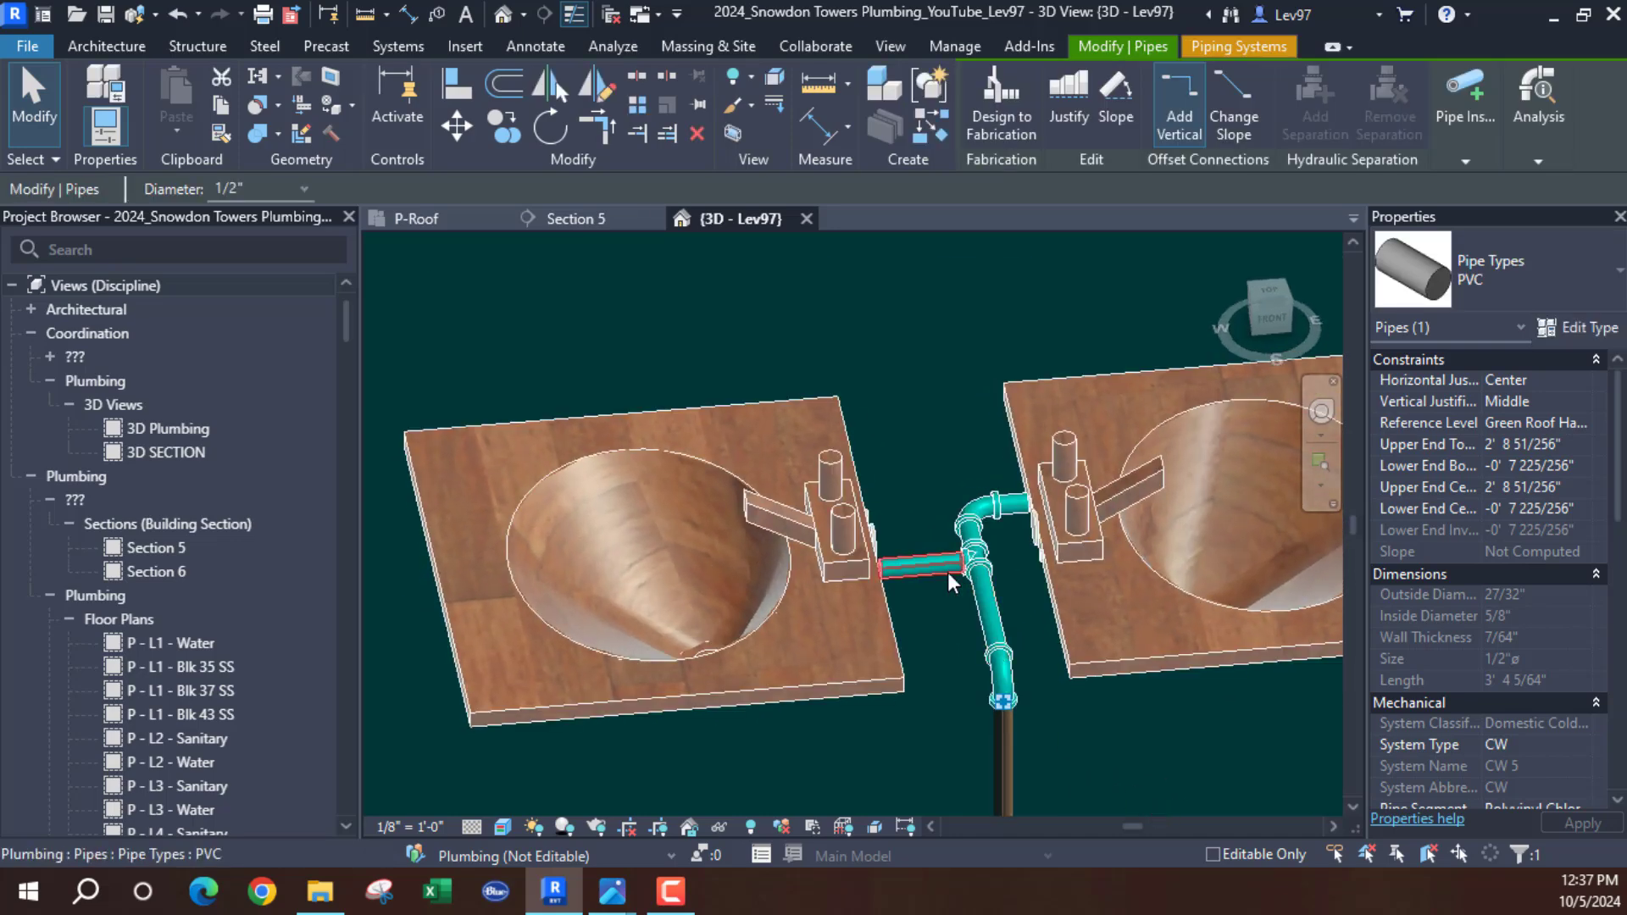
pyautogui.scroll(5, 1017, 685)
pyautogui.scroll(-4, 1071, 556)
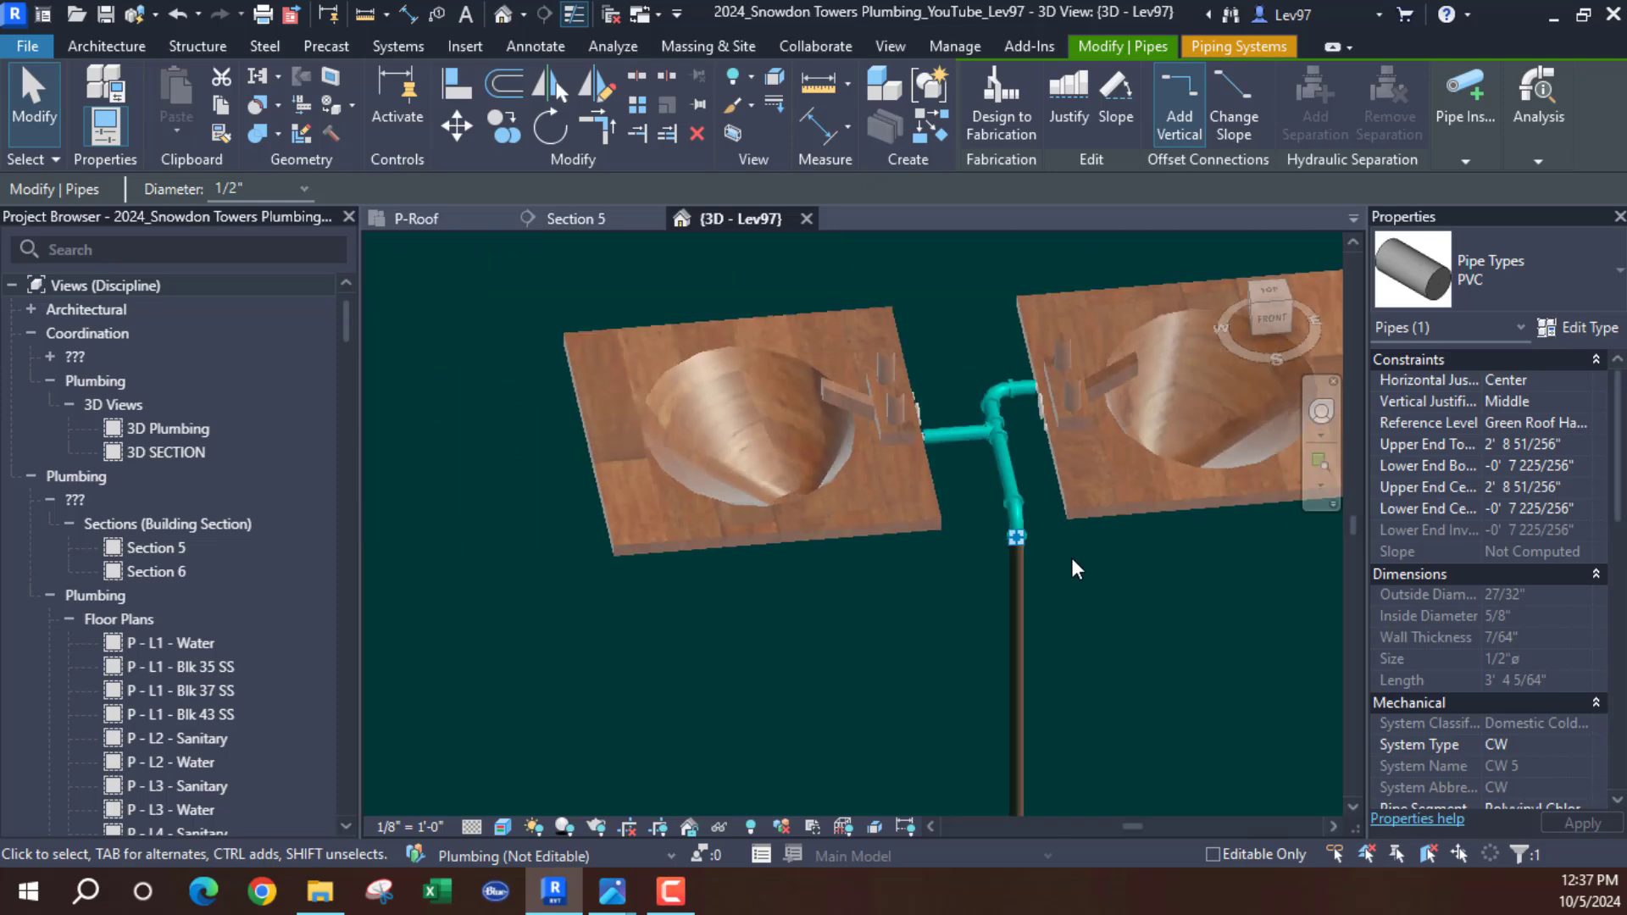
pyautogui.keyDown('shift'); pyautogui.moveTo(1126, 608); pyautogui.dragTo(746, 326, button='middle'); pyautogui.keyUp('shift')
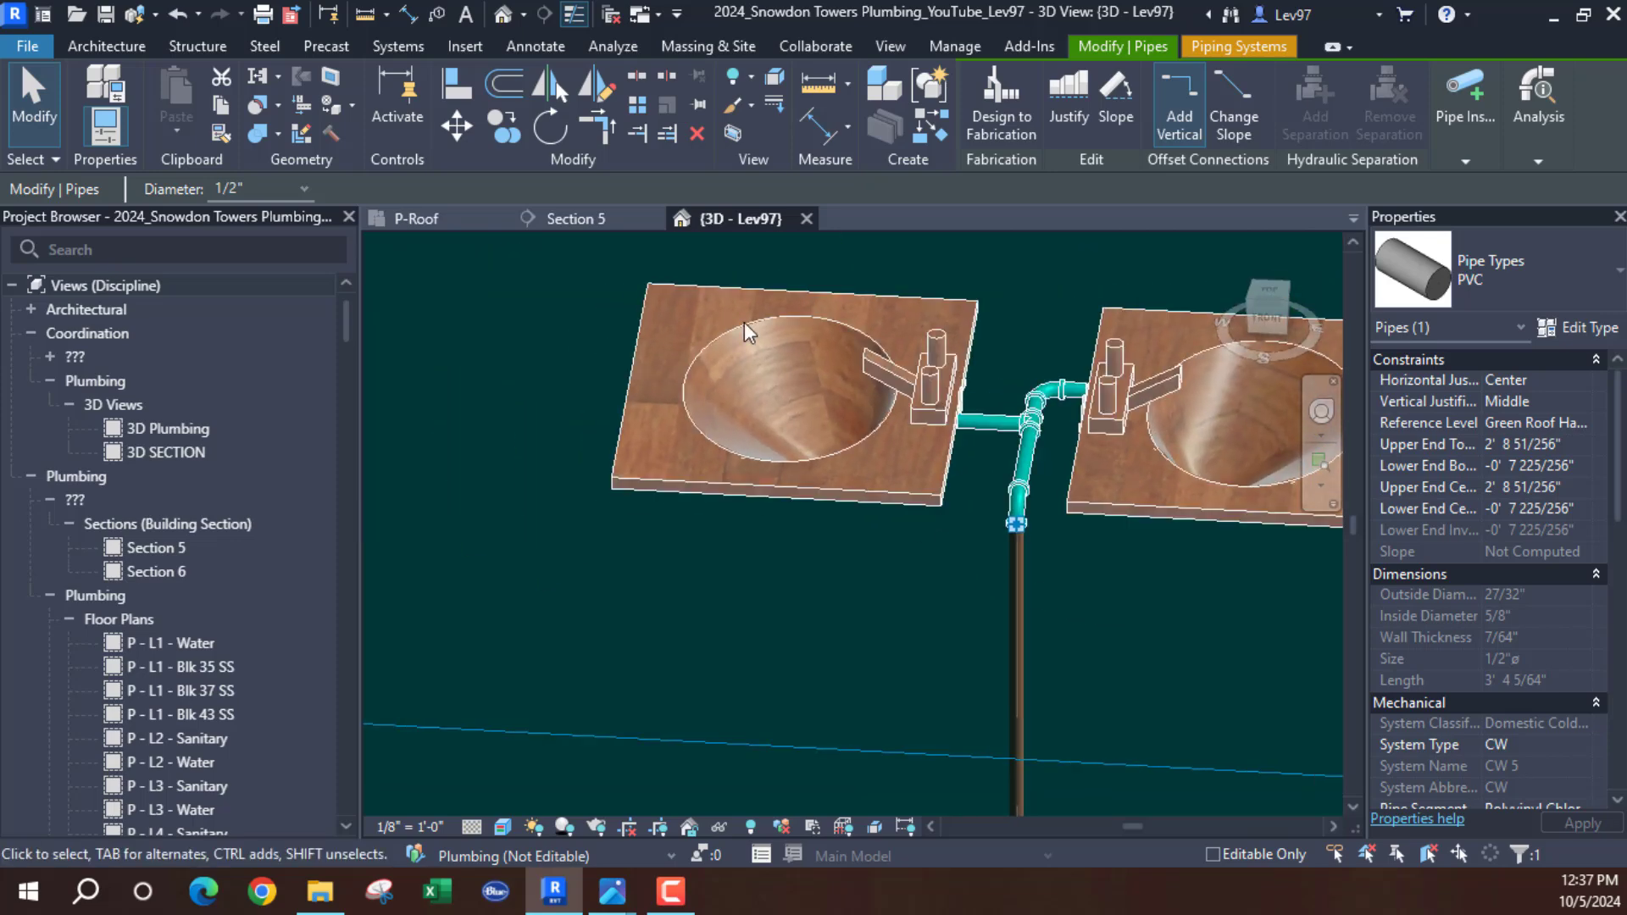
# Return to the P-Roof plan, clear the selection and synchronize the project with the central model
pyautogui.click(434, 214)
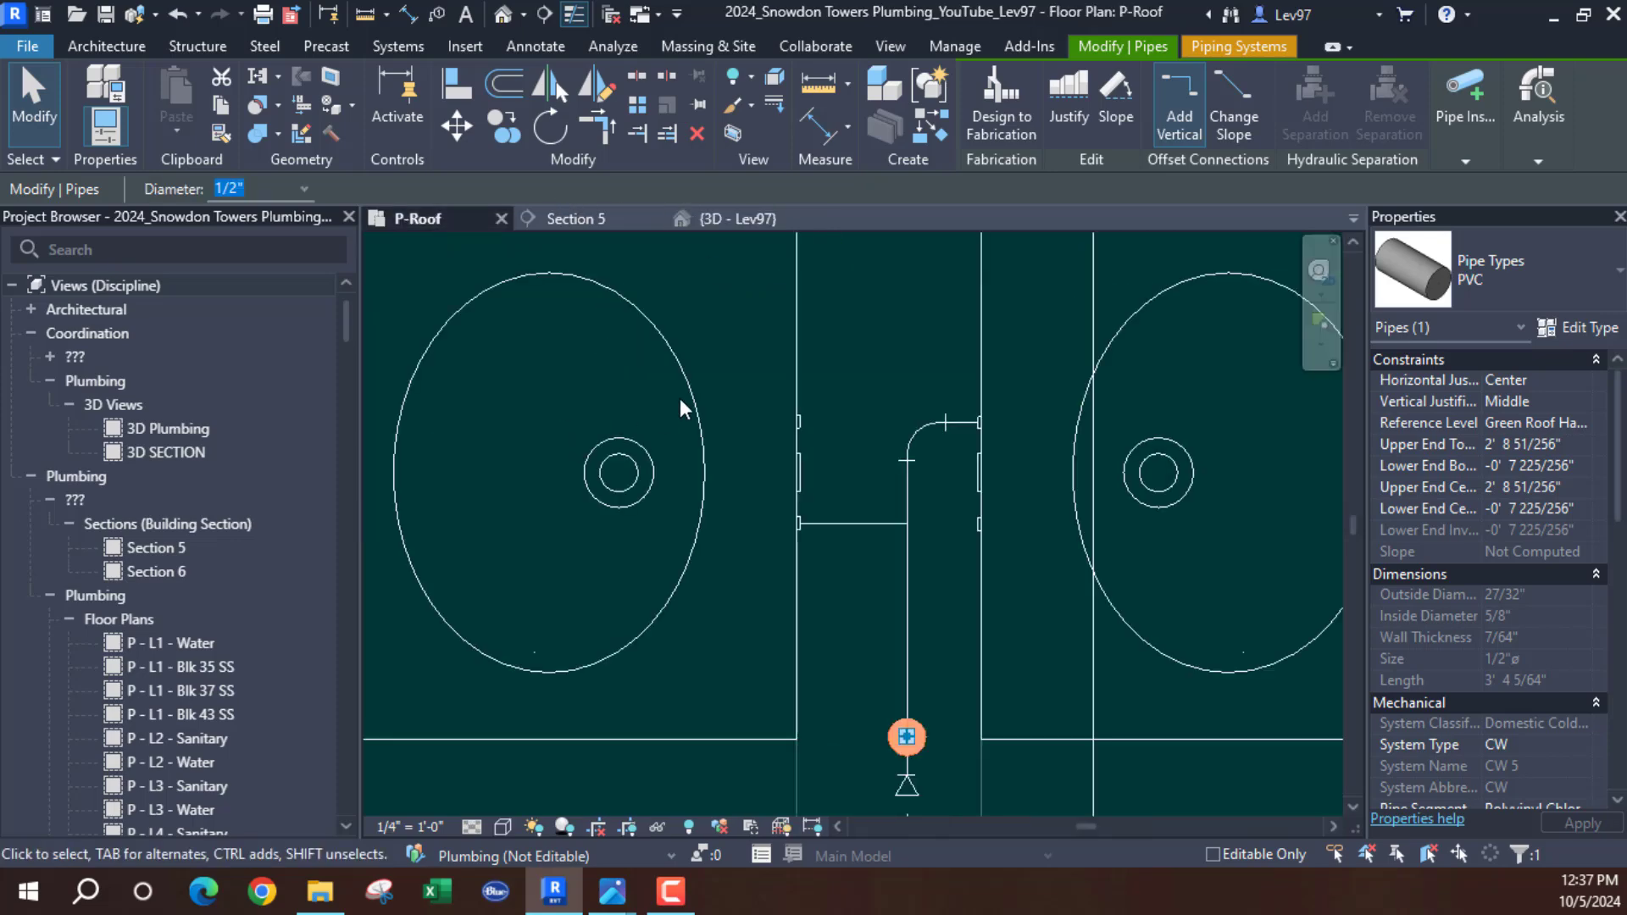
pyautogui.click(750, 298)
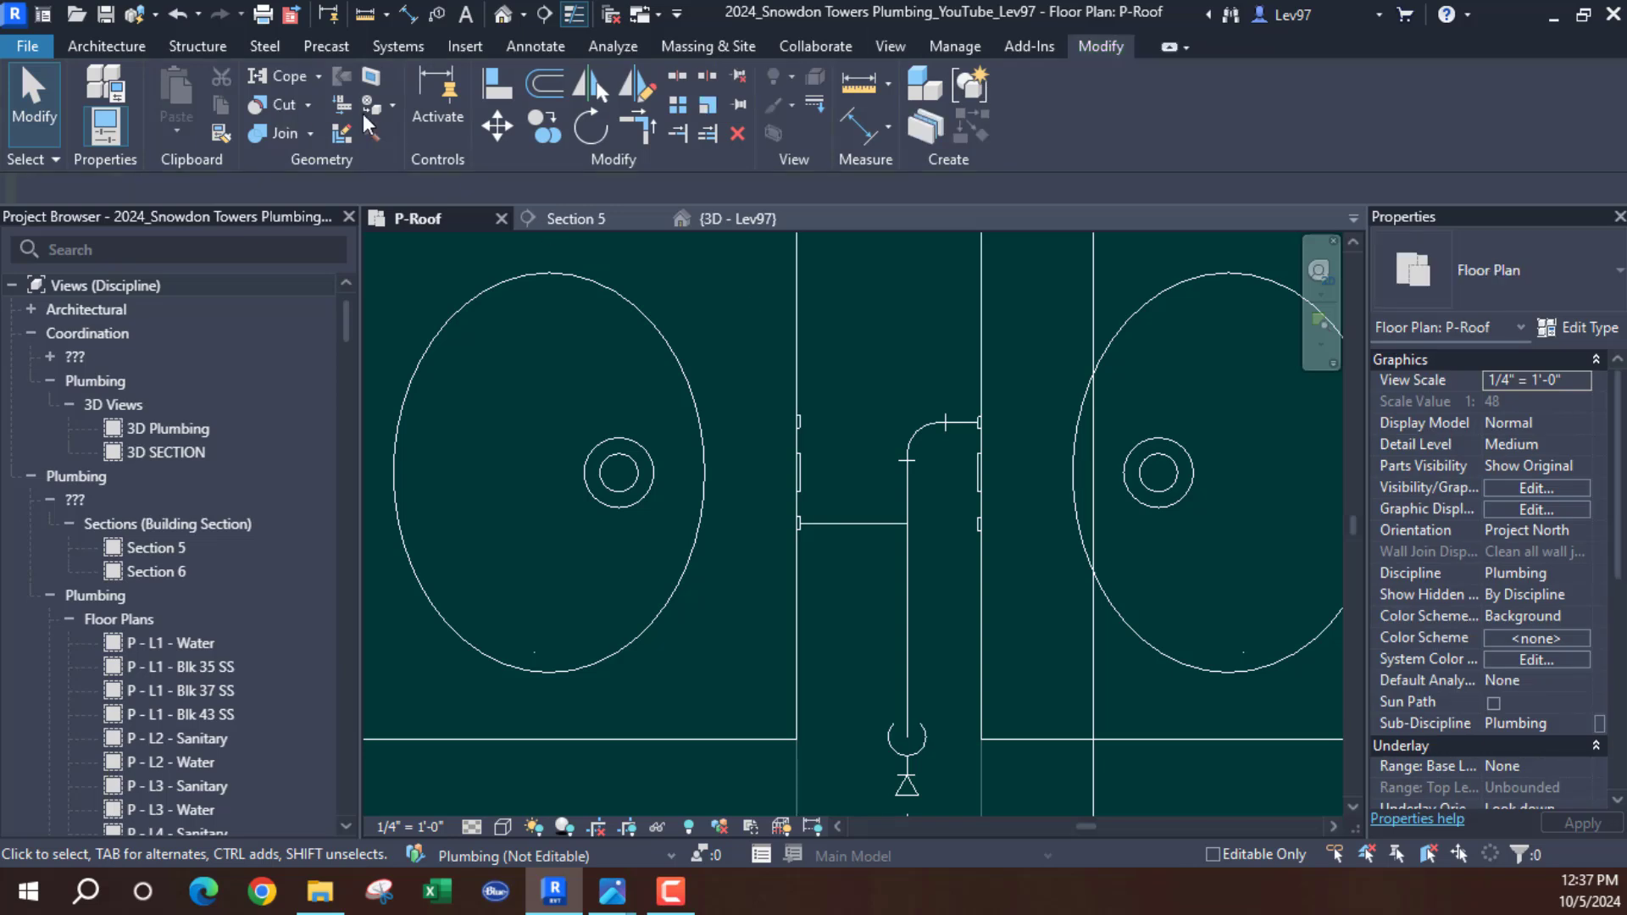
pyautogui.click(156, 13)
pyautogui.click(201, 102)
# Nudge the 3/4" to 1/2" reducer on the cold water pipe one increment away from the CS-1 sinks
pyautogui.scroll(-5, 893, 350)
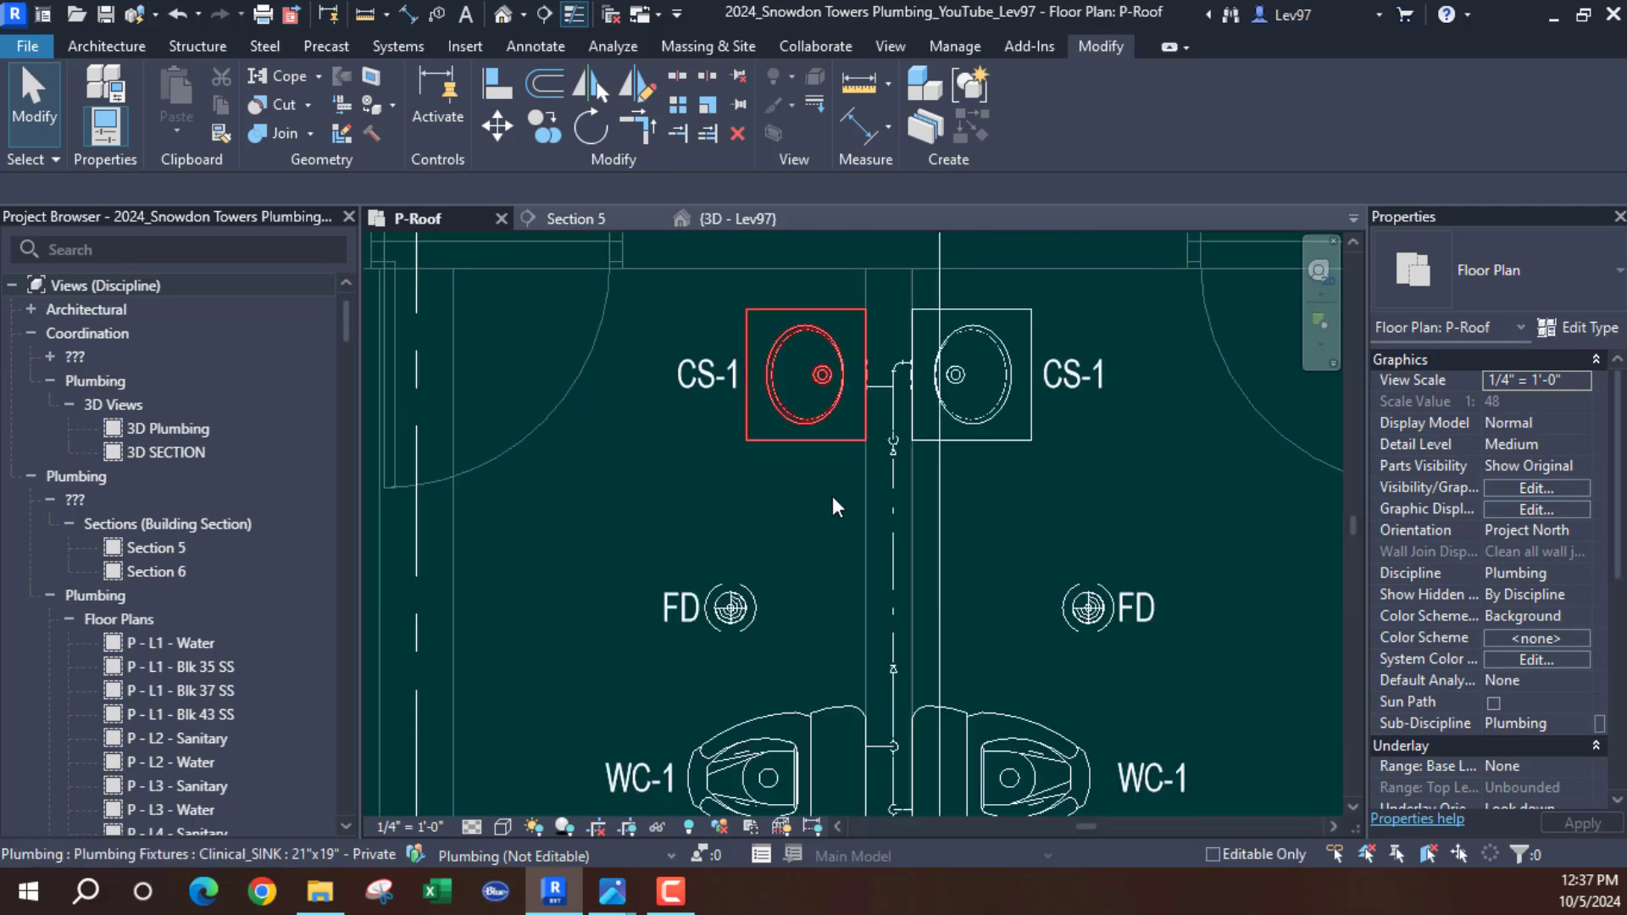
pyautogui.scroll(2, 887, 442)
pyautogui.scroll(2, 890, 439)
pyautogui.click(918, 423)
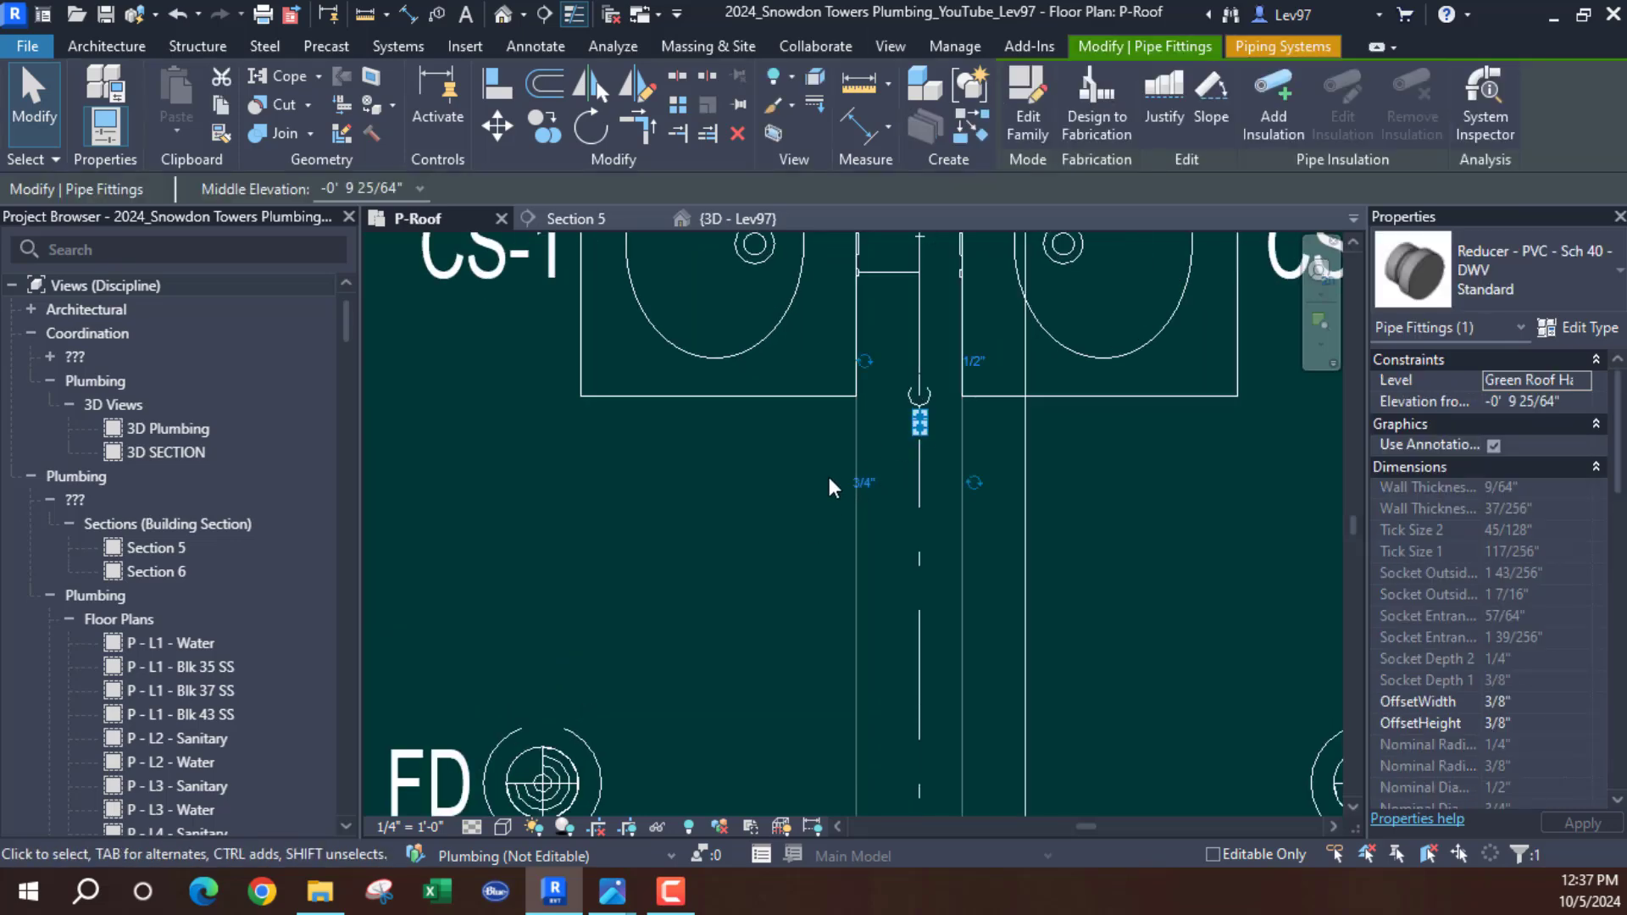
pyautogui.press('Down')
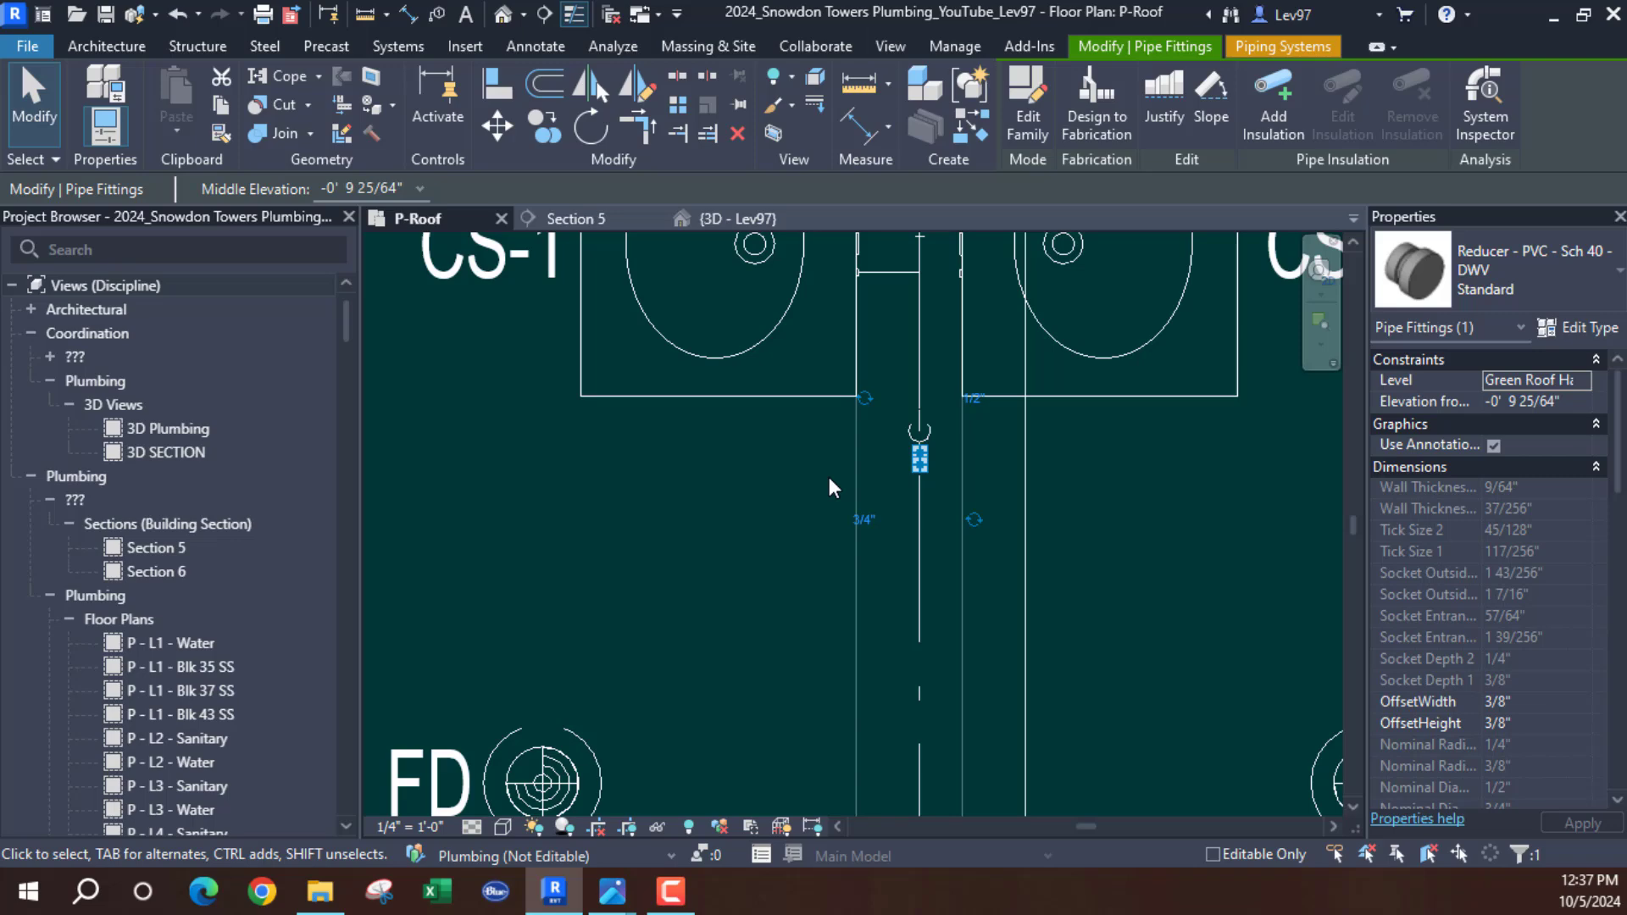
pyautogui.click(829, 483)
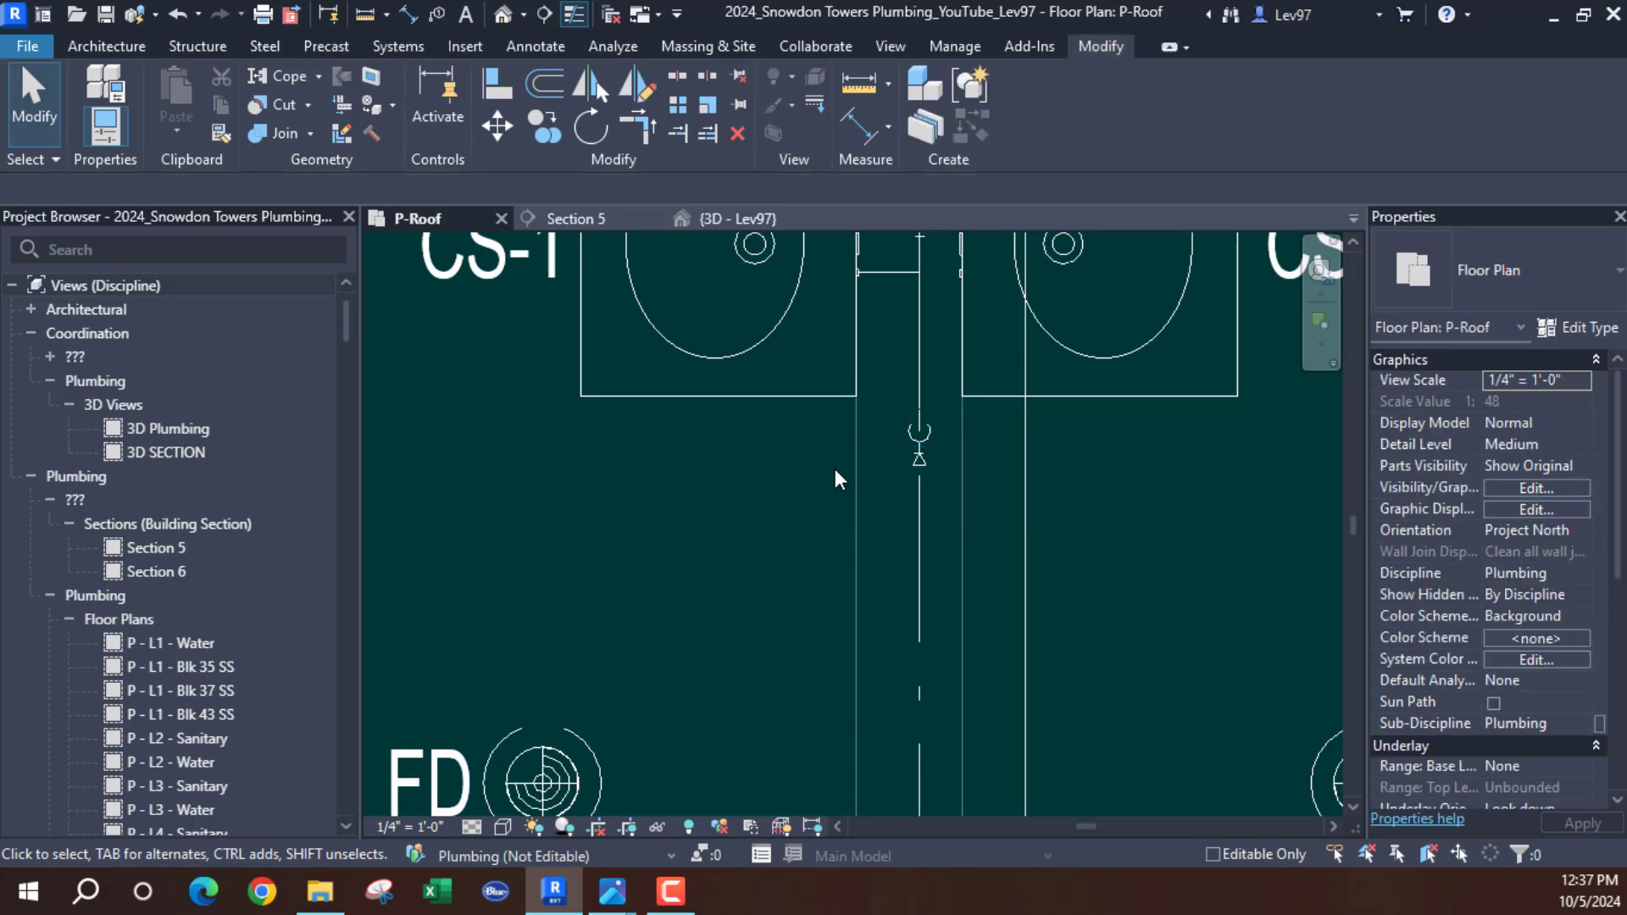
# Review the sink and WC-1 supply piping in the 3D view, then inspect the WC-1 area in the P-Roof plan
pyautogui.click(755, 219)
pyautogui.moveTo(944, 663); pyautogui.dragTo(905, 602, button='middle')
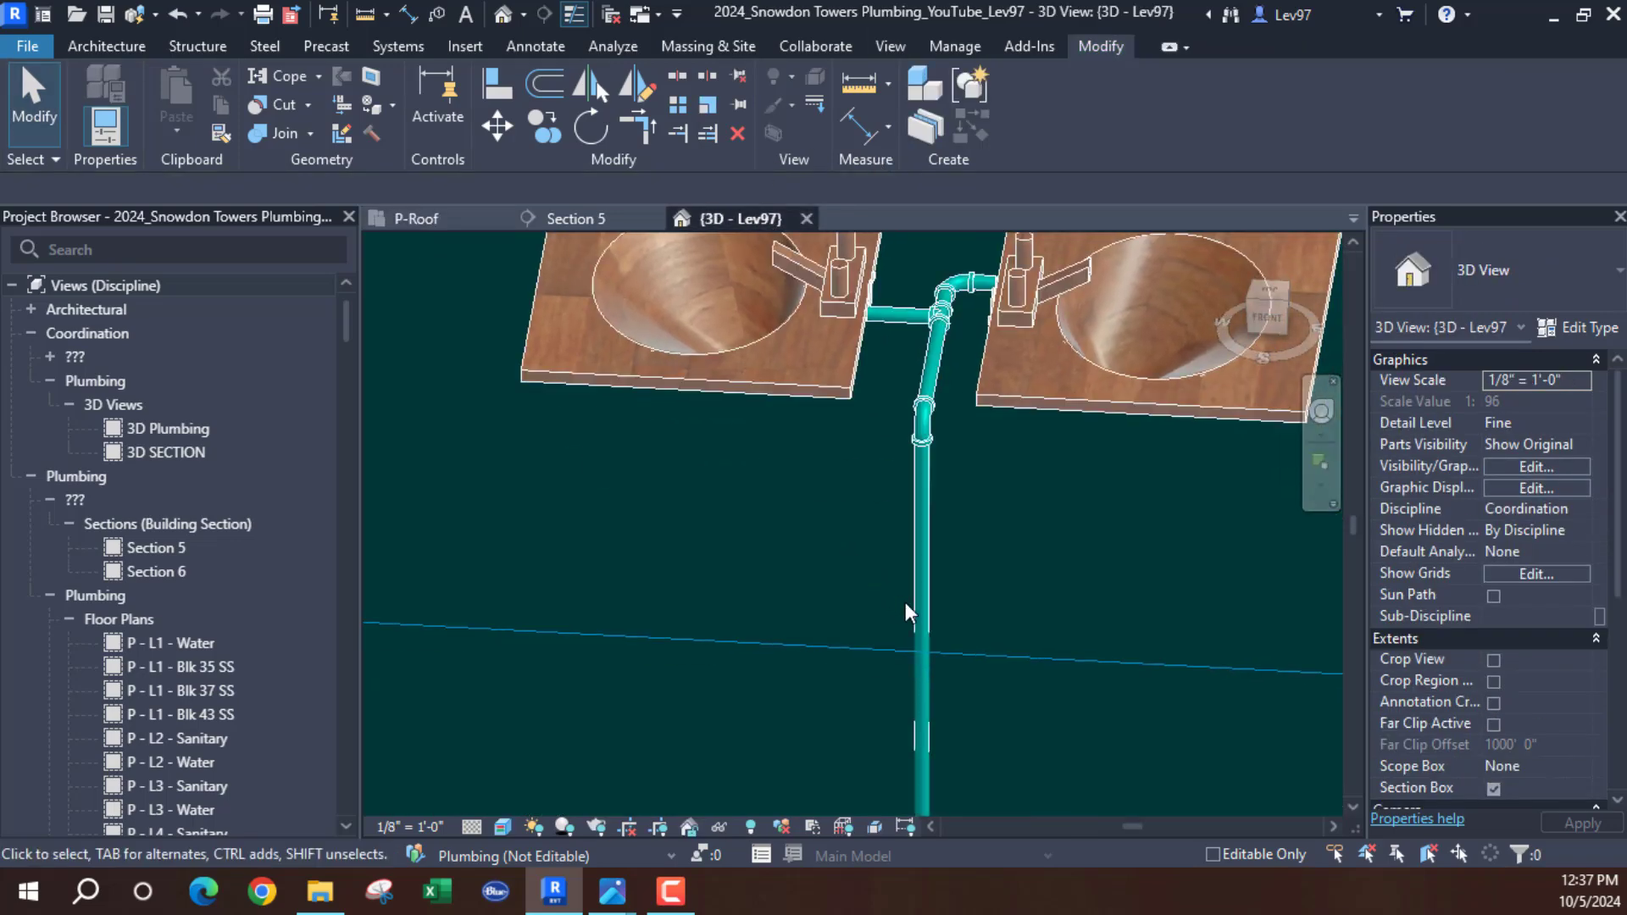
pyautogui.scroll(-3, 1008, 597)
pyautogui.keyDown('shift'); pyautogui.moveTo(1009, 598); pyautogui.dragTo(770, 592, button='middle'); pyautogui.keyUp('shift')
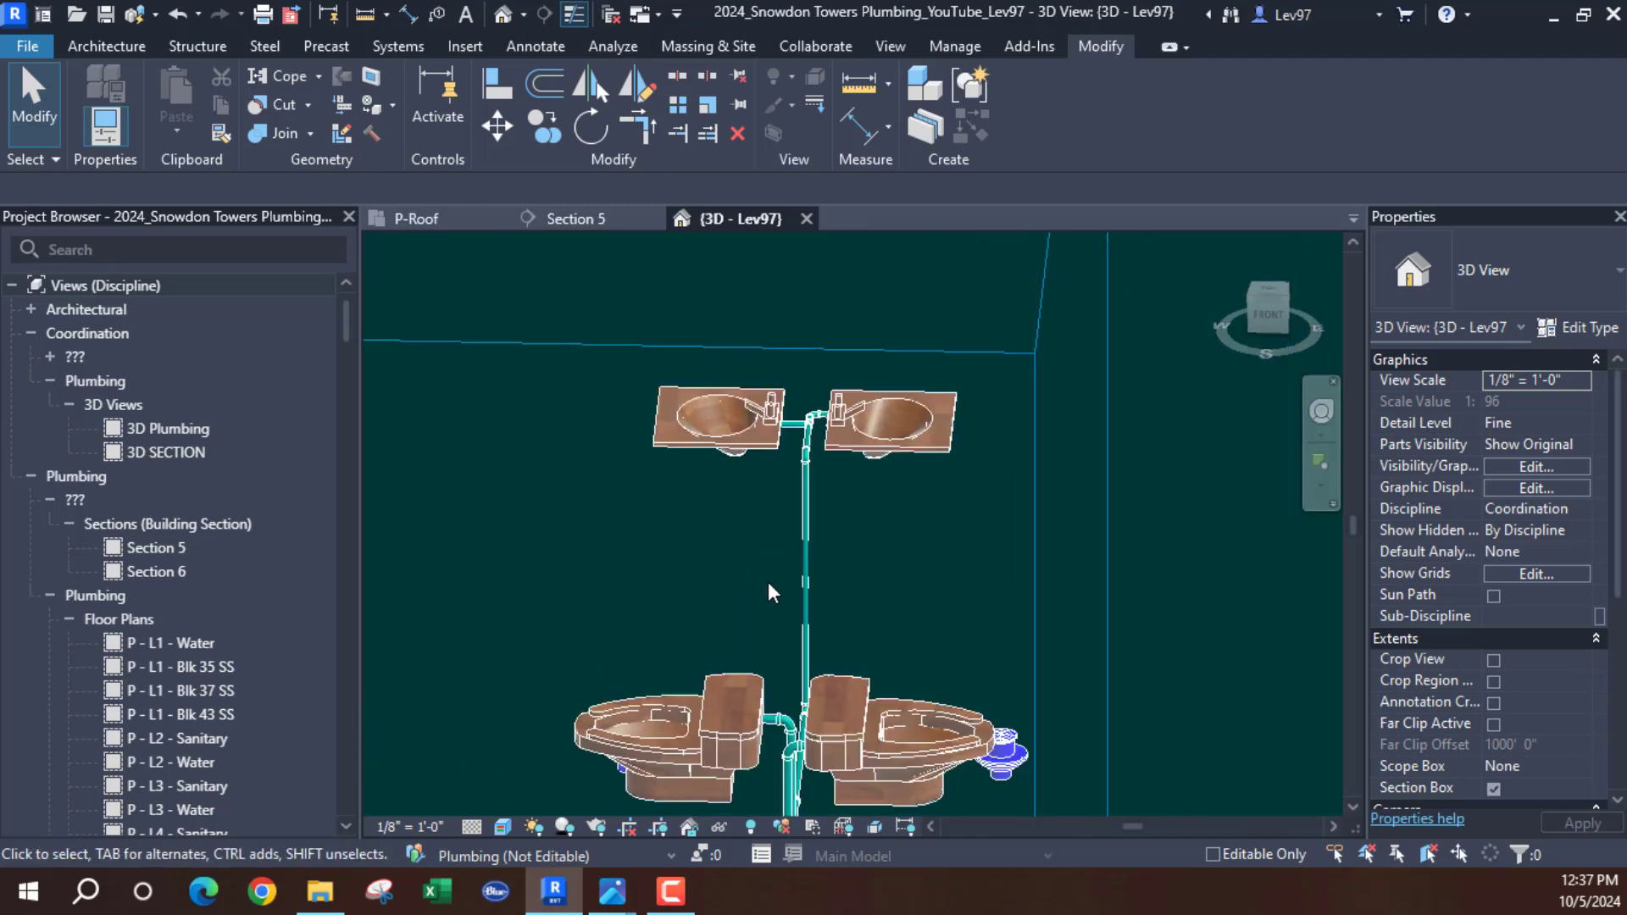
pyautogui.click(427, 213)
pyautogui.scroll(-4, 690, 593)
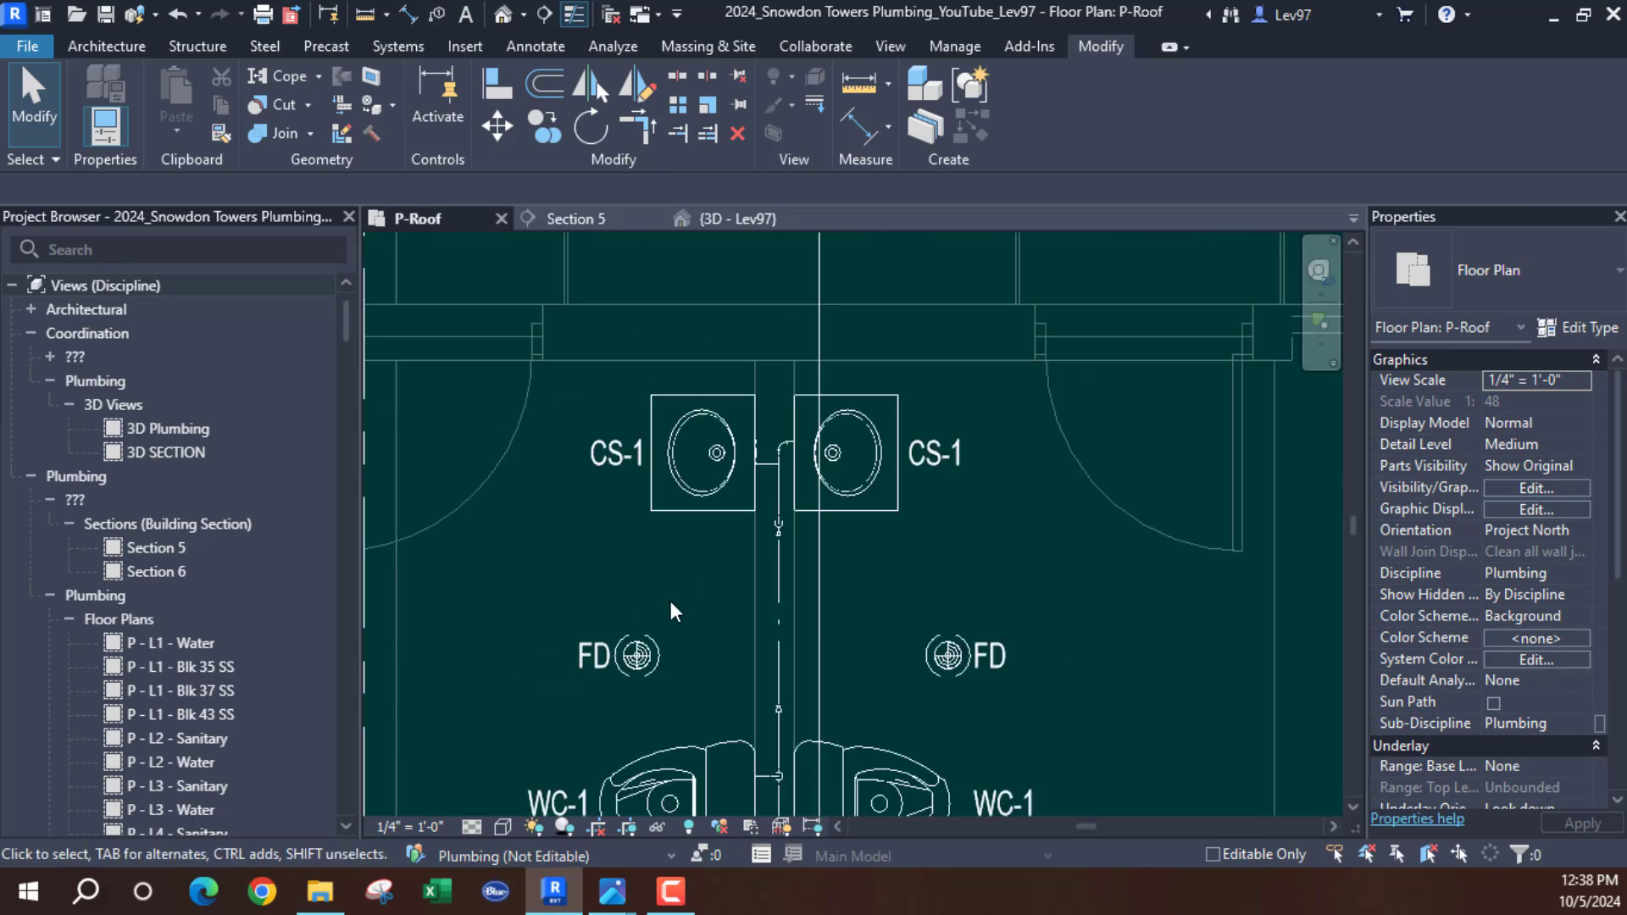
pyautogui.moveTo(669, 610); pyautogui.dragTo(754, 322, button='middle')
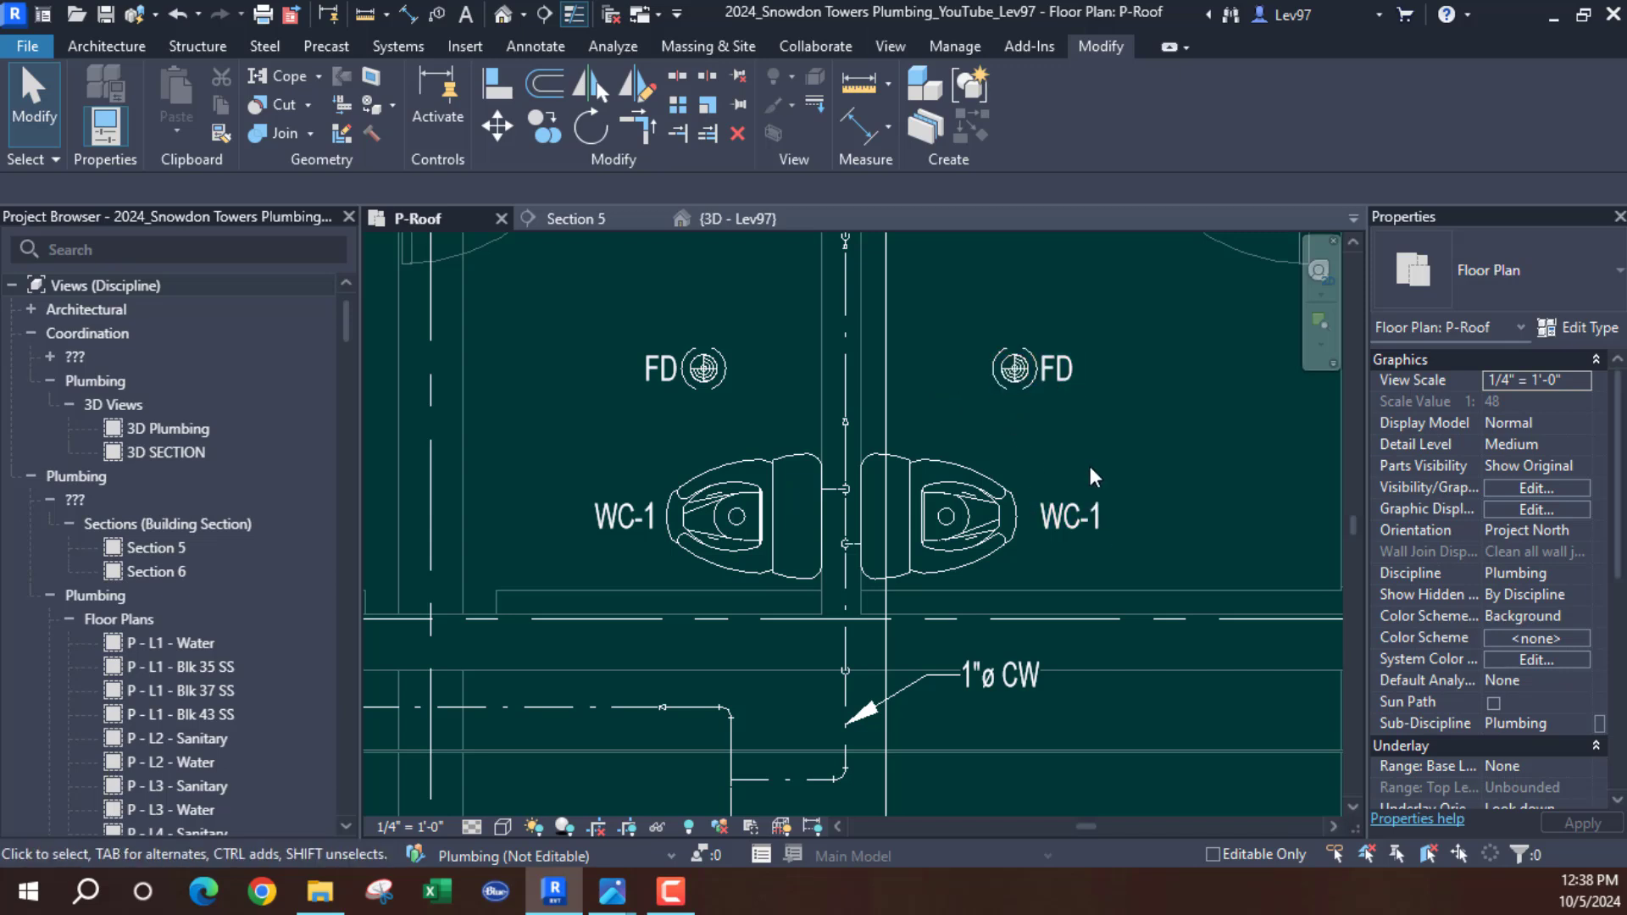
# Examine the cold water pipe between the WC-1 fixtures and the CS-1 sinks, including the reducer, in the P-Roof plan
pyautogui.moveTo(1154, 475); pyautogui.dragTo(1211, 448, button='middle')
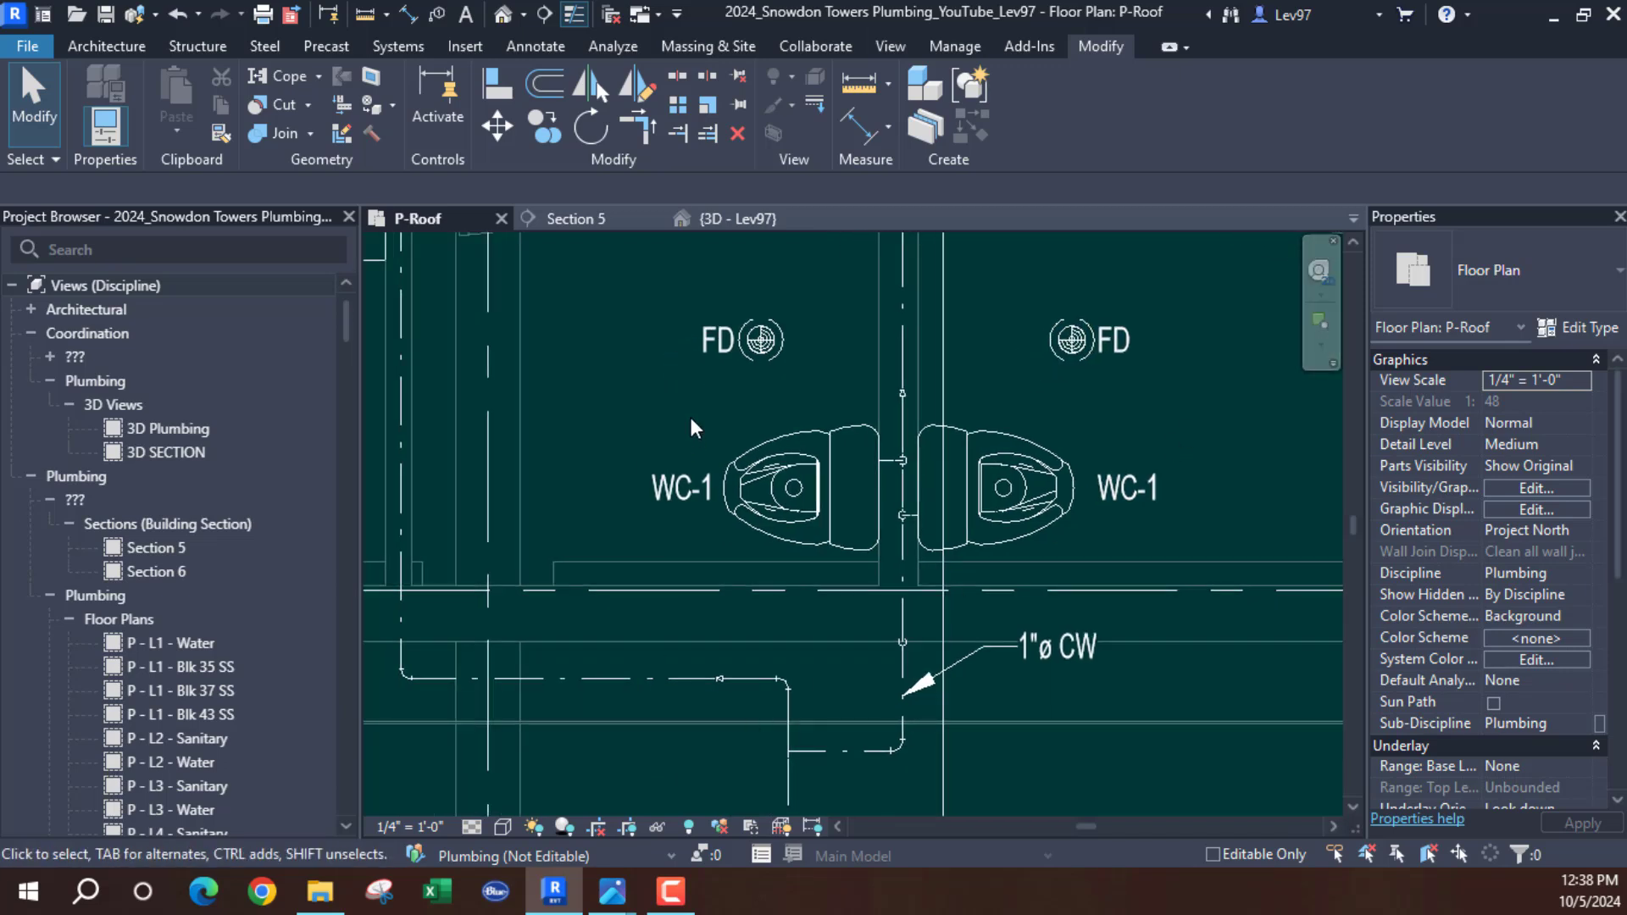
pyautogui.moveTo(686, 423); pyautogui.dragTo(664, 609, button='middle')
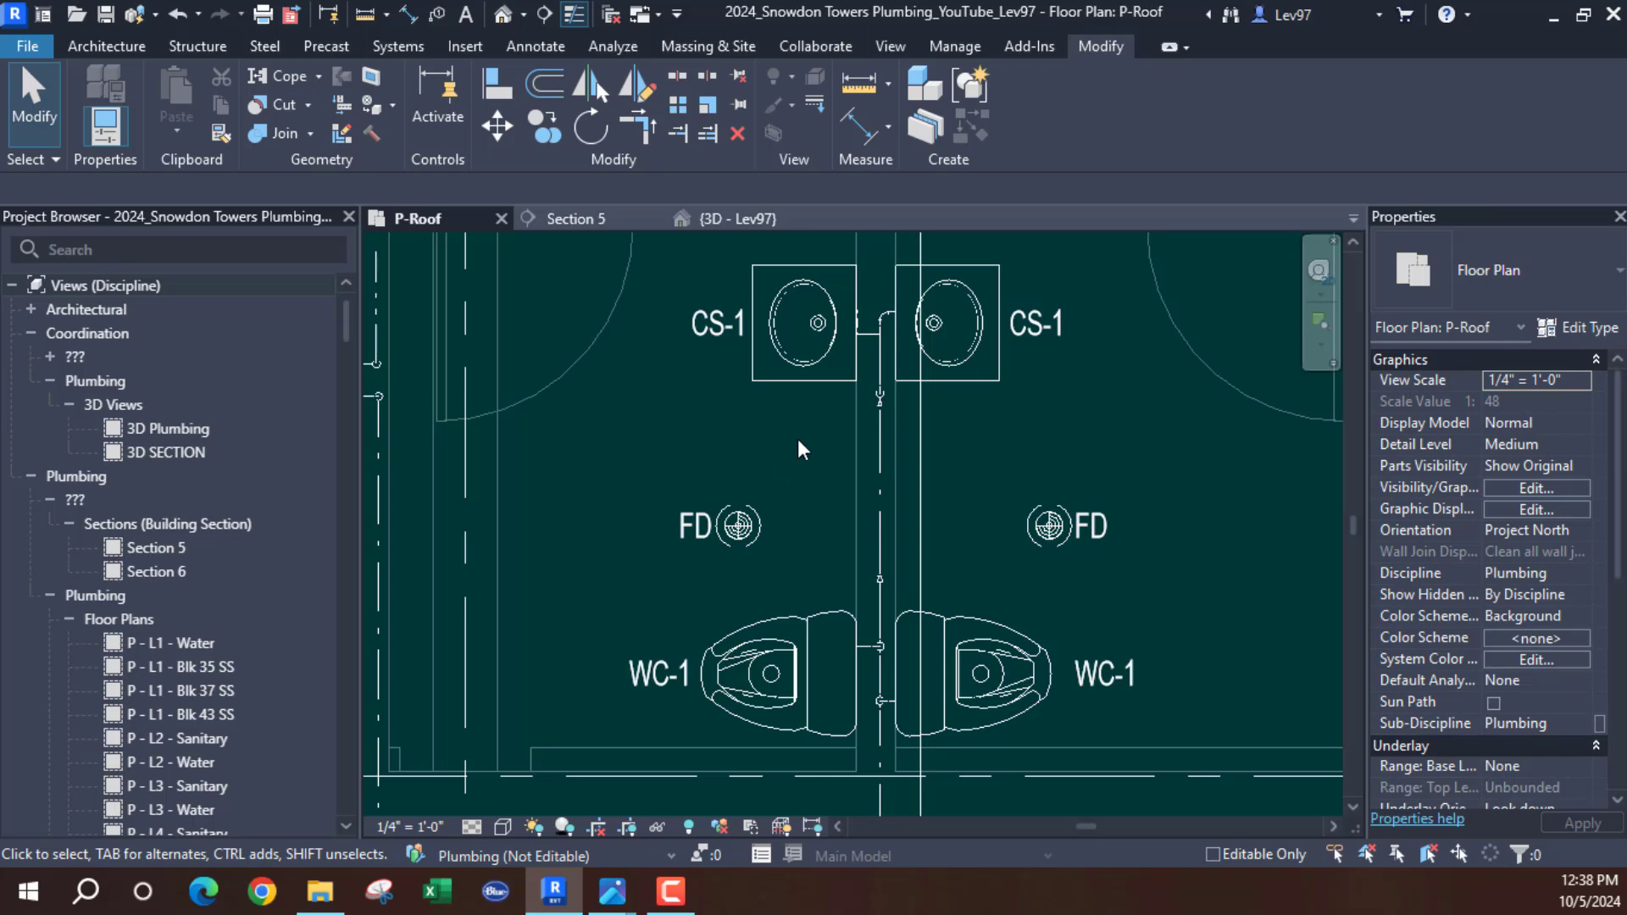
pyautogui.scroll(5, 780, 539)
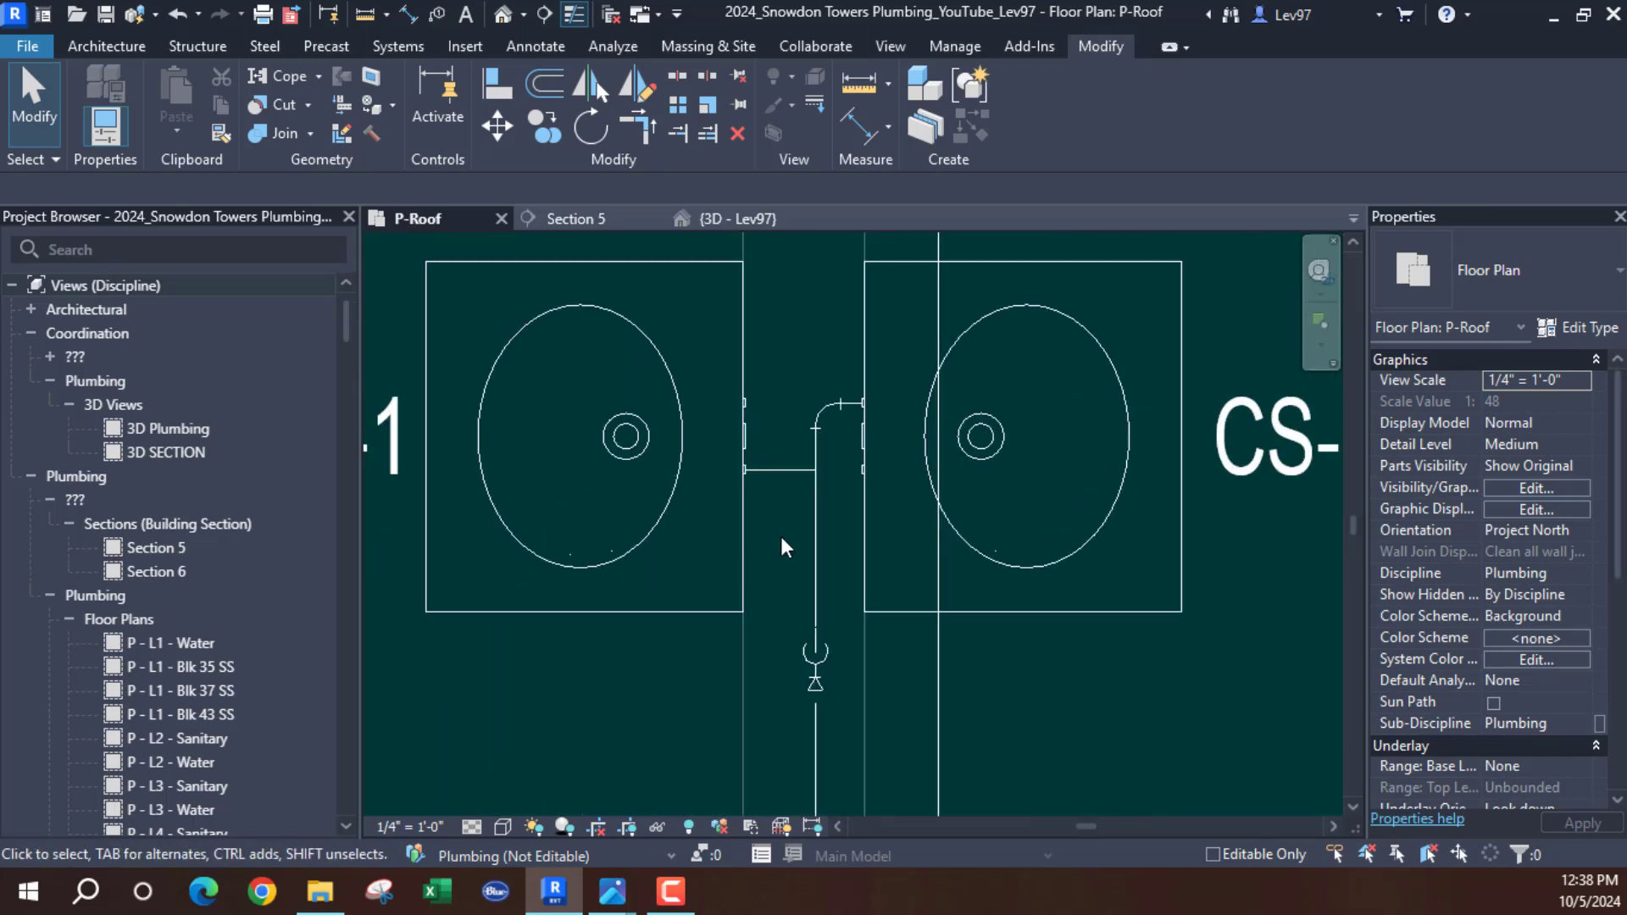
pyautogui.moveTo(786, 521)
pyautogui.mouseDown(button='middle')
pyautogui.moveTo(848, 534)
pyautogui.moveTo(806, 529)
pyautogui.mouseUp(button='middle')
pyautogui.scroll(-3, 653, 715)
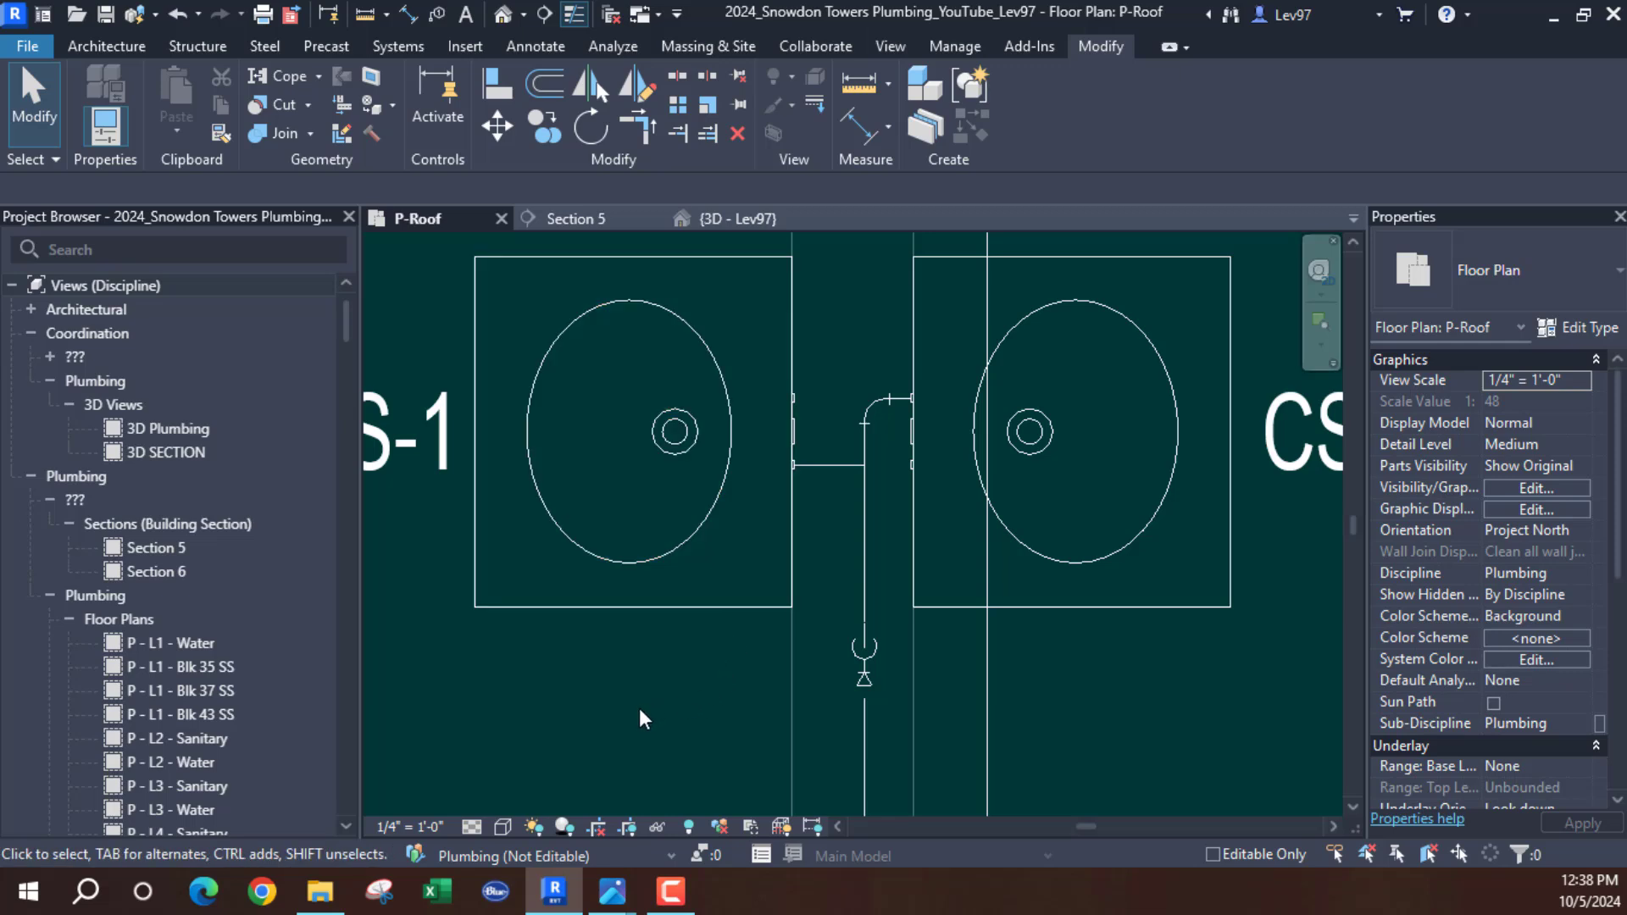
pyautogui.moveTo(626, 709); pyautogui.dragTo(815, 532, button='middle')
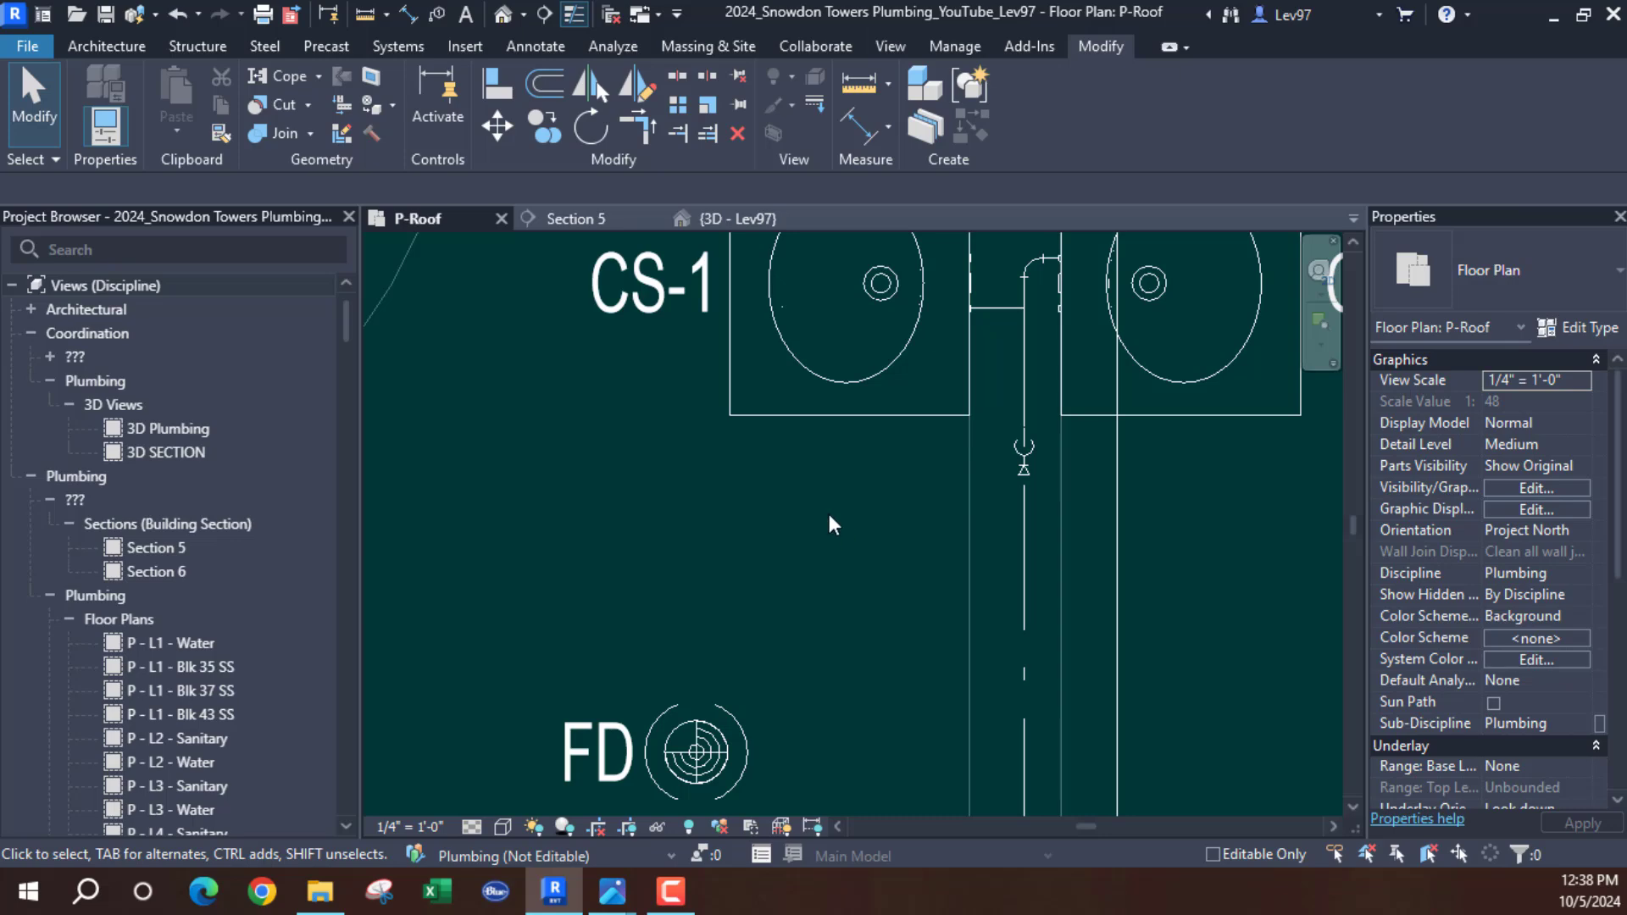
pyautogui.scroll(-4, 829, 517)
pyautogui.keyDown('ctrl'); pyautogui.scroll(-5, 812, 490); pyautogui.keyUp('ctrl')
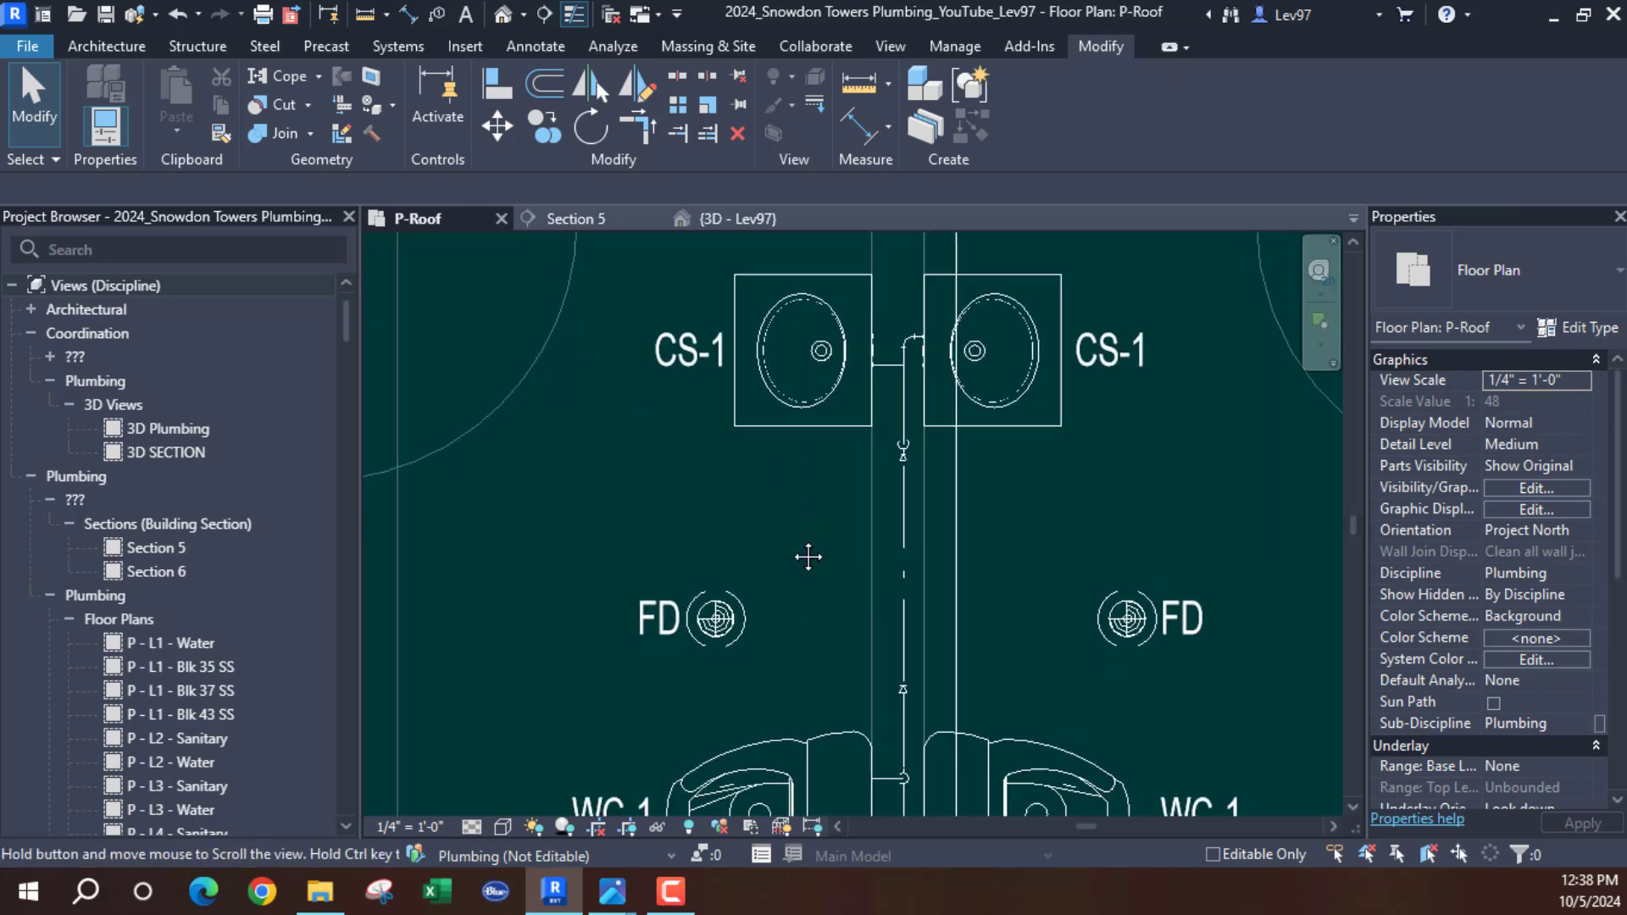
pyautogui.moveTo(846, 463)
pyautogui.mouseDown(button='middle')
pyautogui.moveTo(800, 575)
pyautogui.moveTo(708, 656)
pyautogui.mouseUp(button='middle')
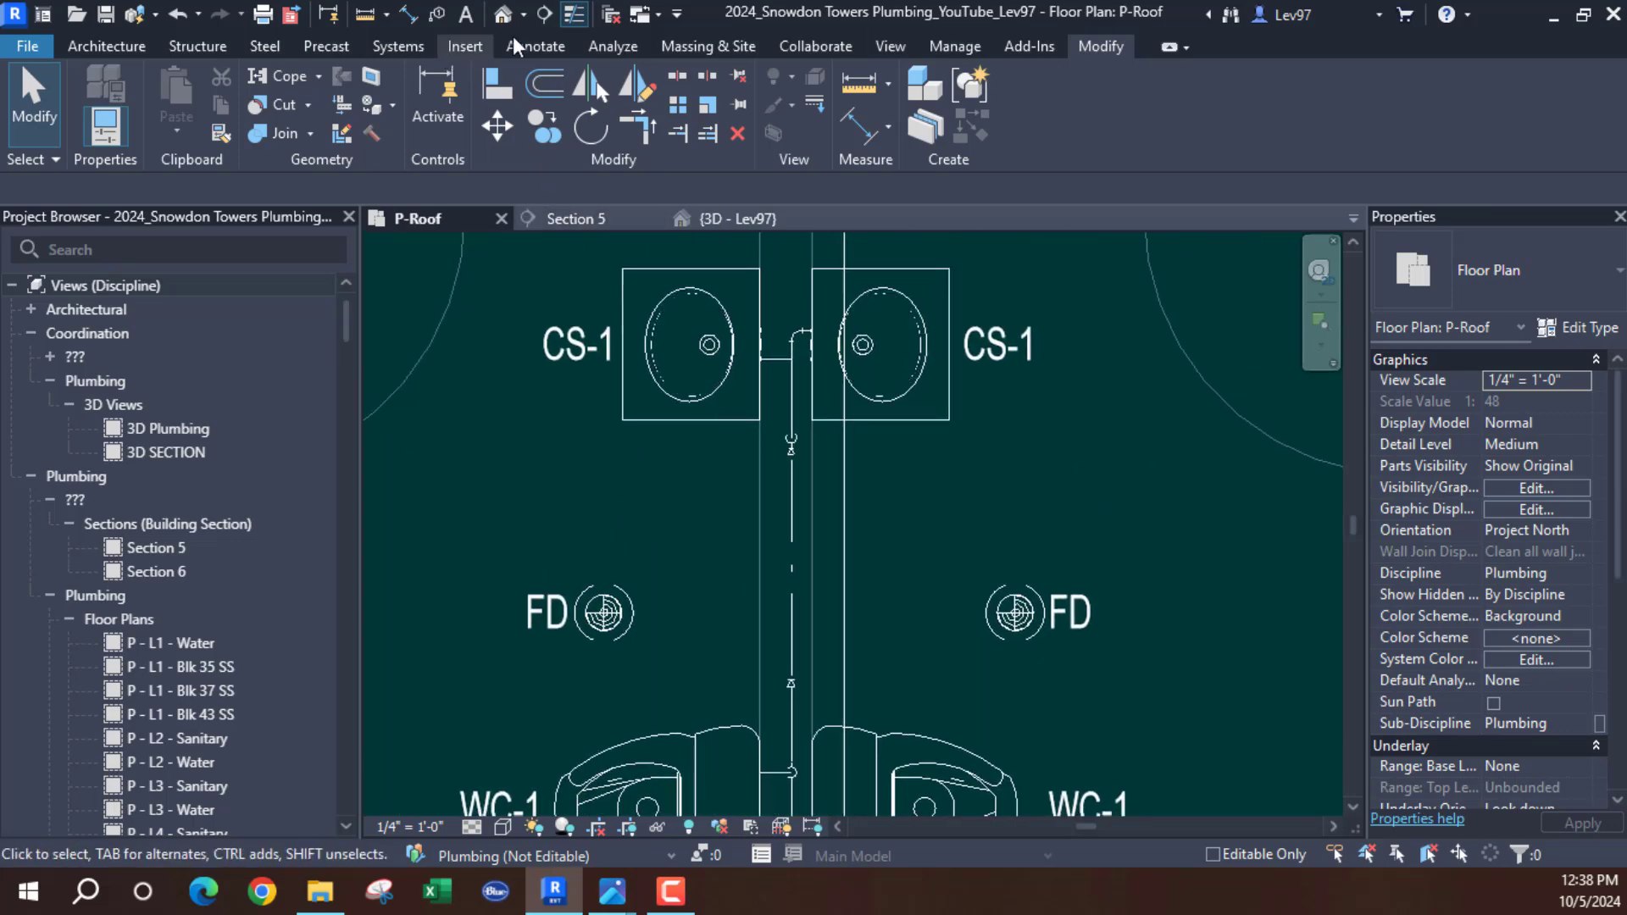
# Tag the 3/4" cold water pipe between the CS-1 sinks and WC-1 fixtures by category, using a free-end leader with a horizontal shoulder
pyautogui.click(537, 38)
pyautogui.click(917, 131)
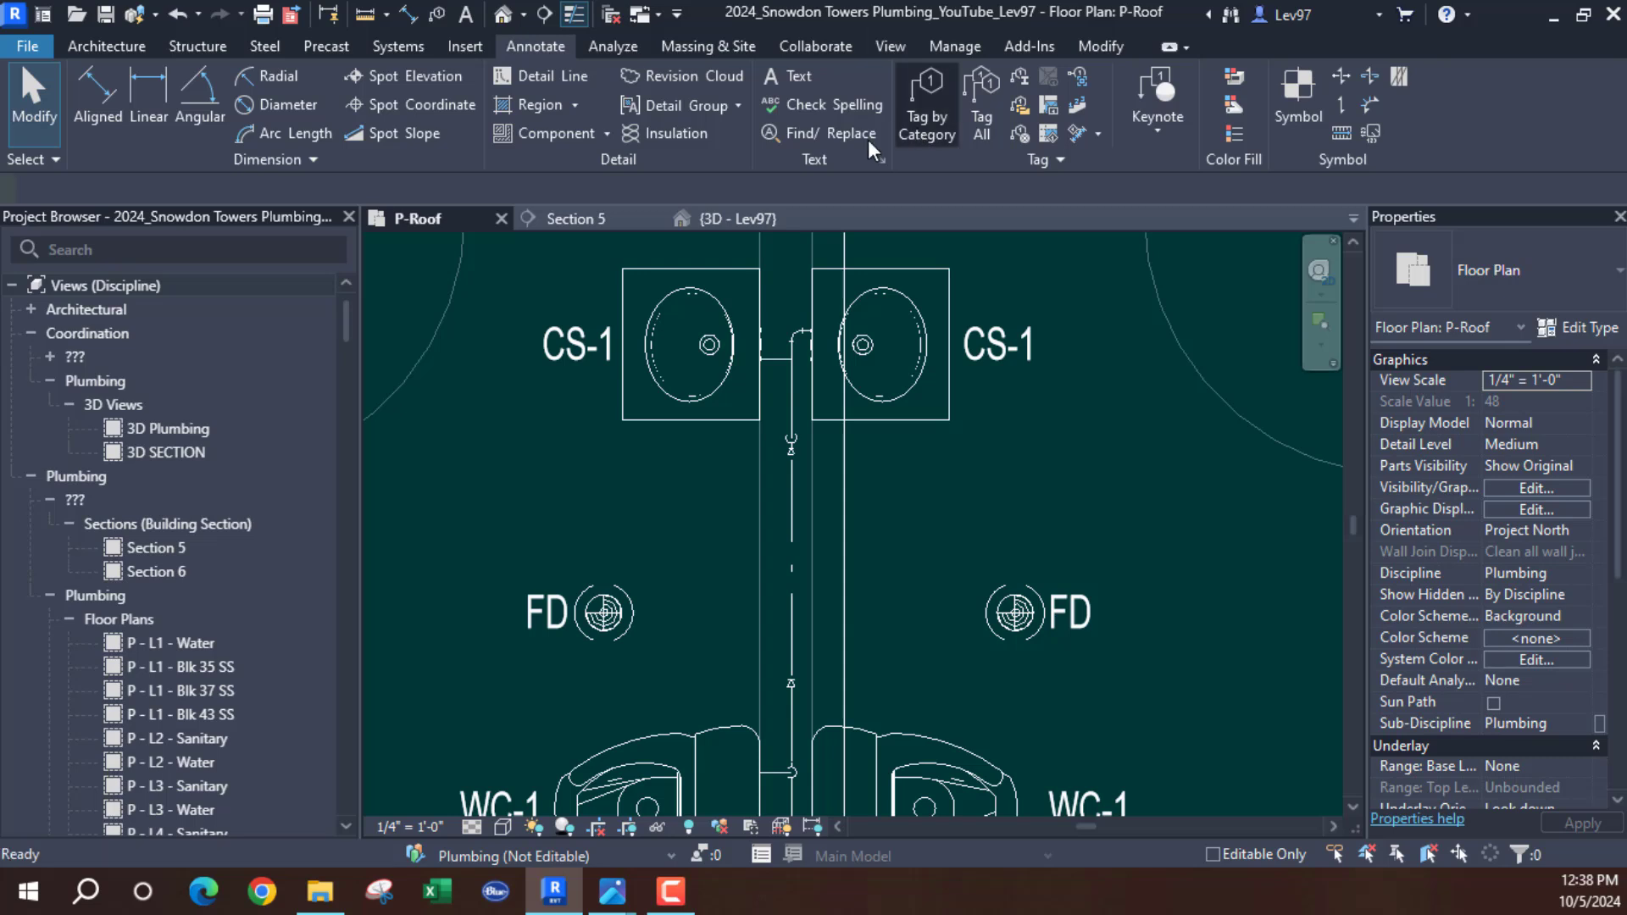
pyautogui.click(434, 185)
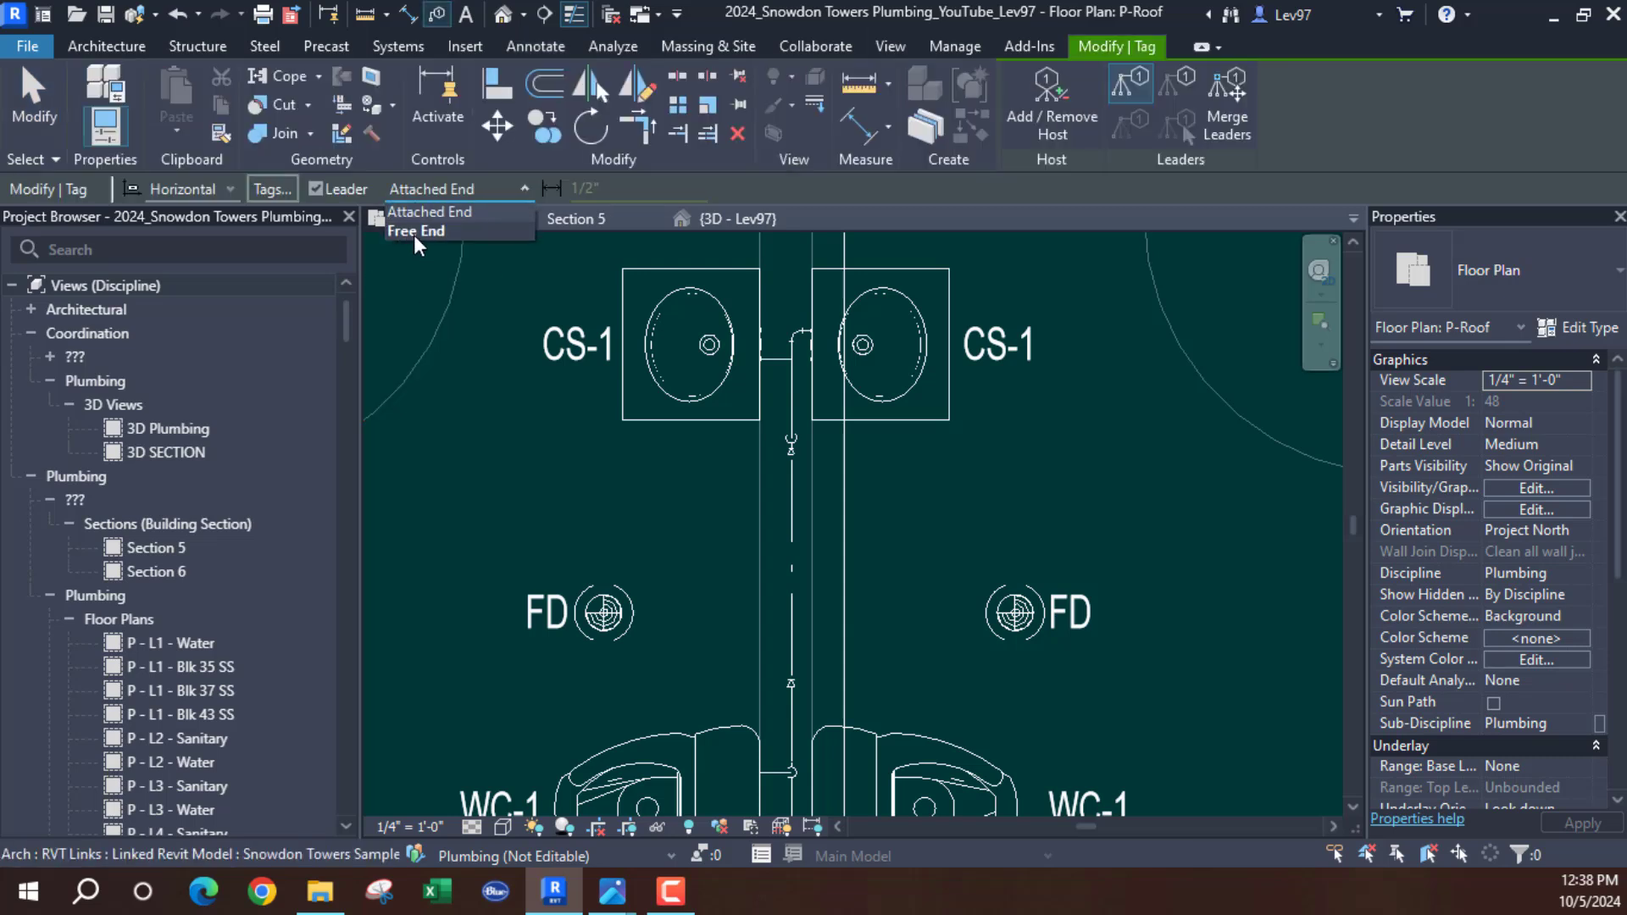
pyautogui.click(414, 233)
pyautogui.click(793, 608)
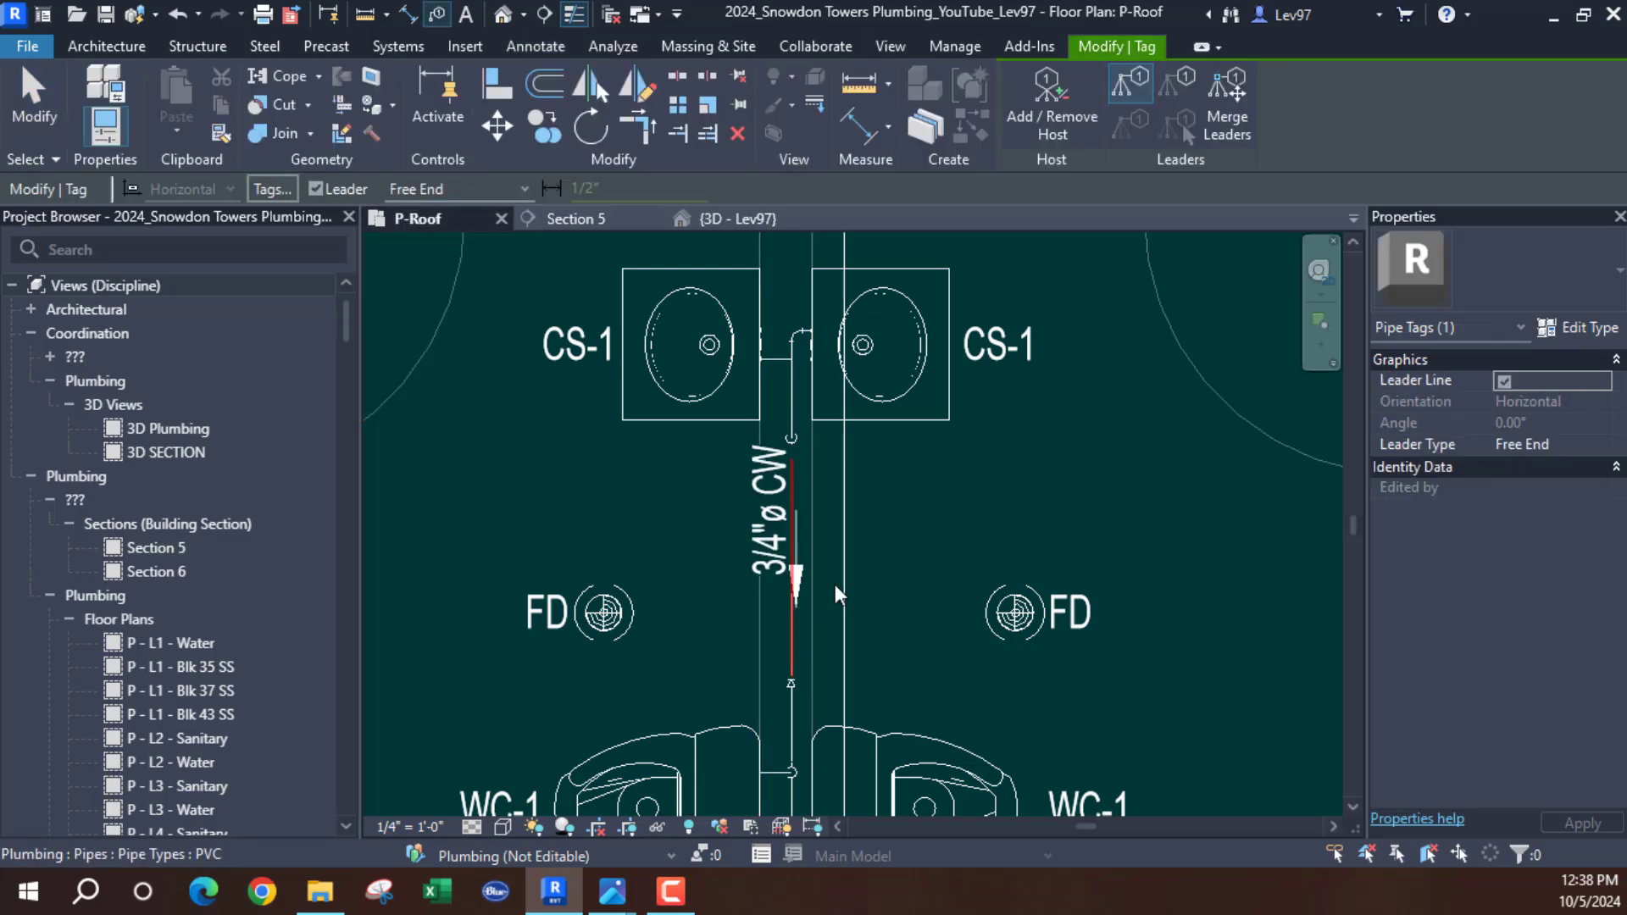
pyautogui.click(896, 501)
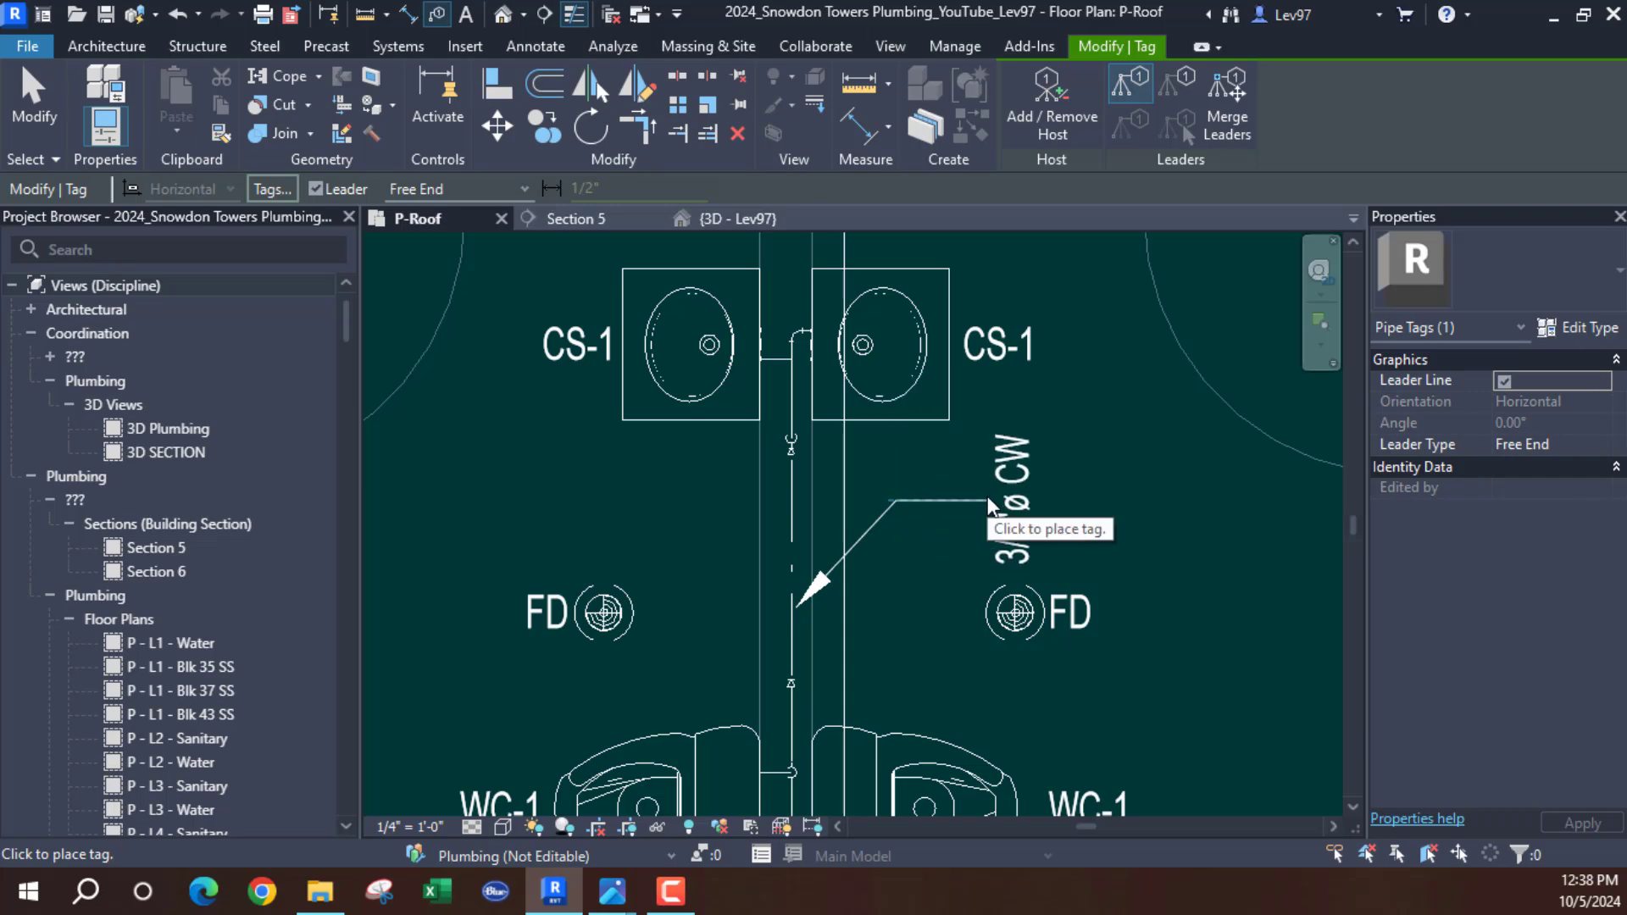
pyautogui.click(989, 502)
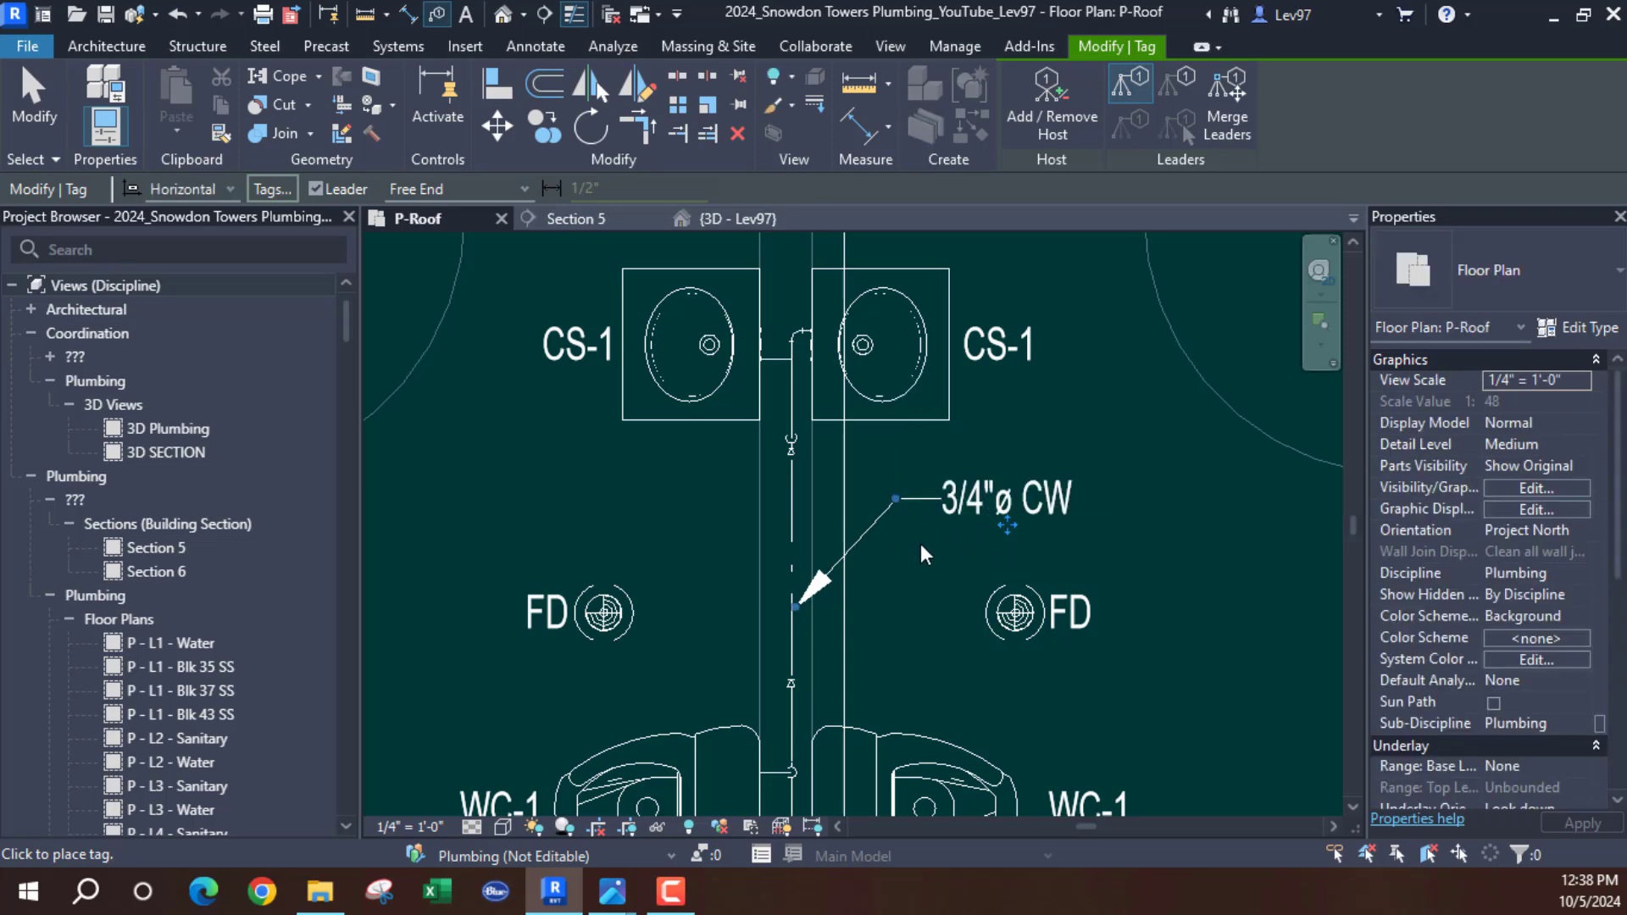
pyautogui.moveTo(963, 637); pyautogui.dragTo(1027, 344, button='middle')
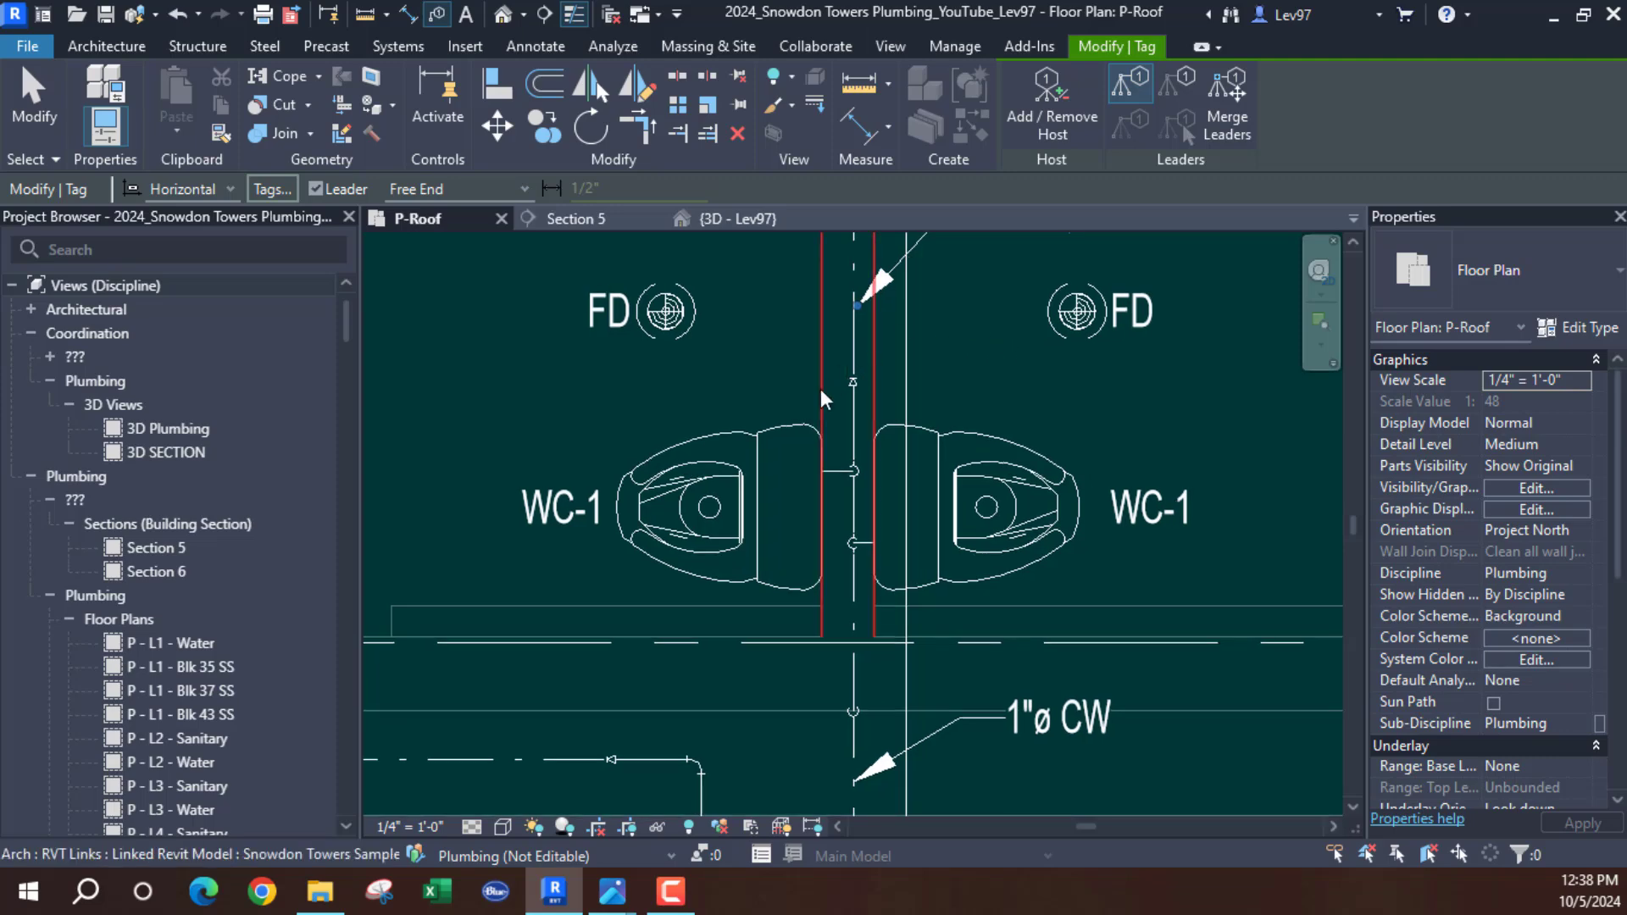
pyautogui.click(853, 420)
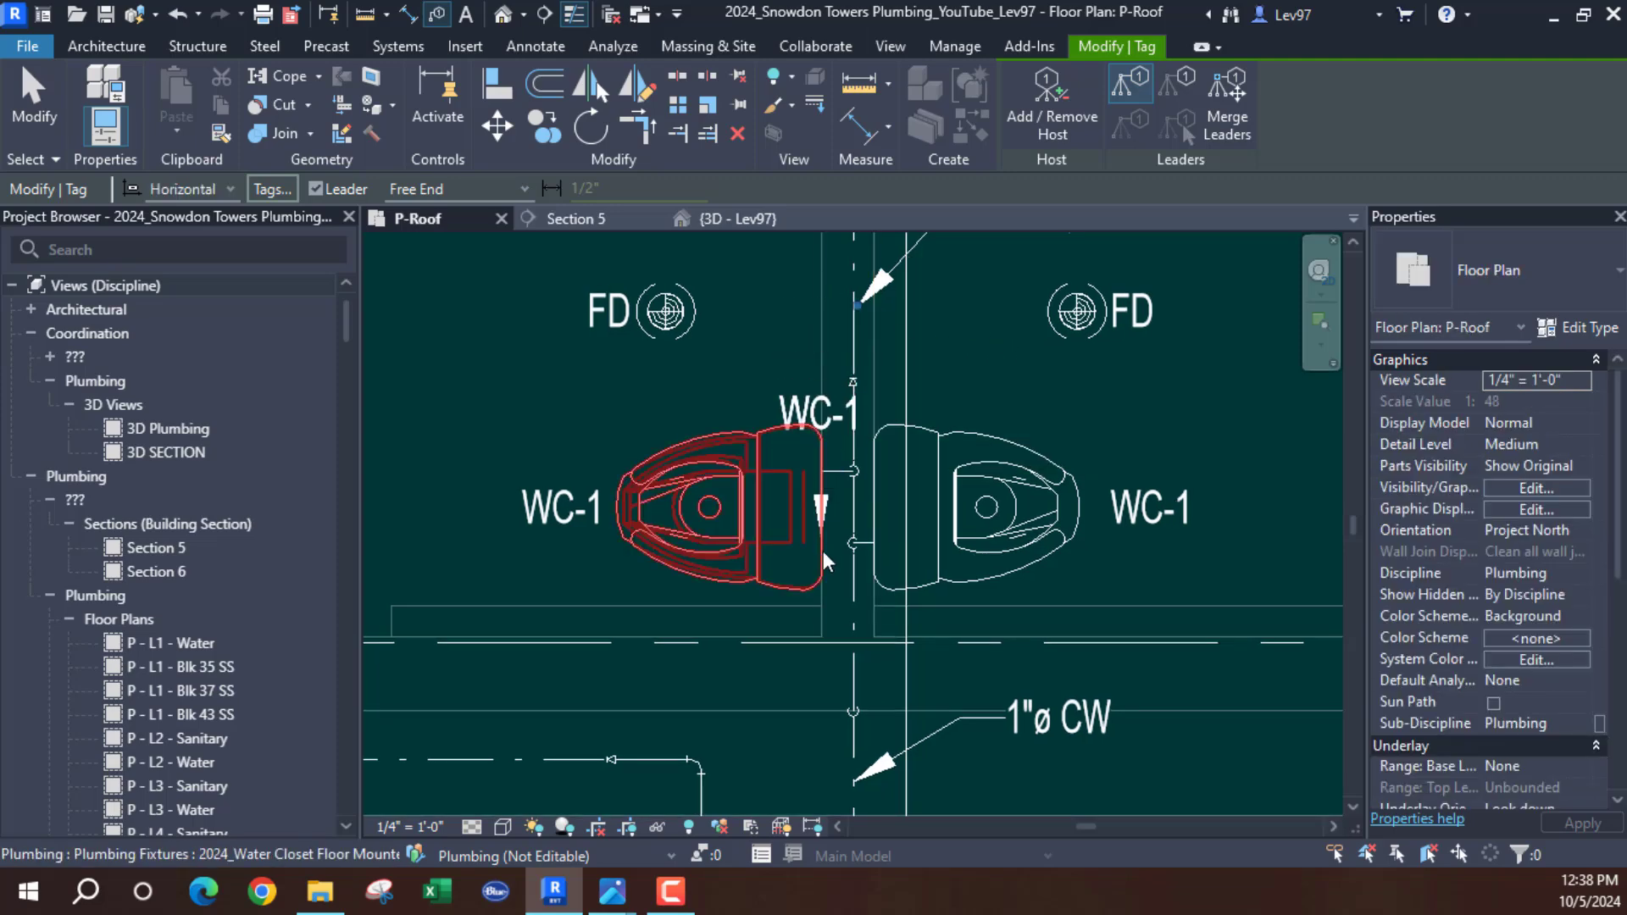
pyautogui.press('Escape')
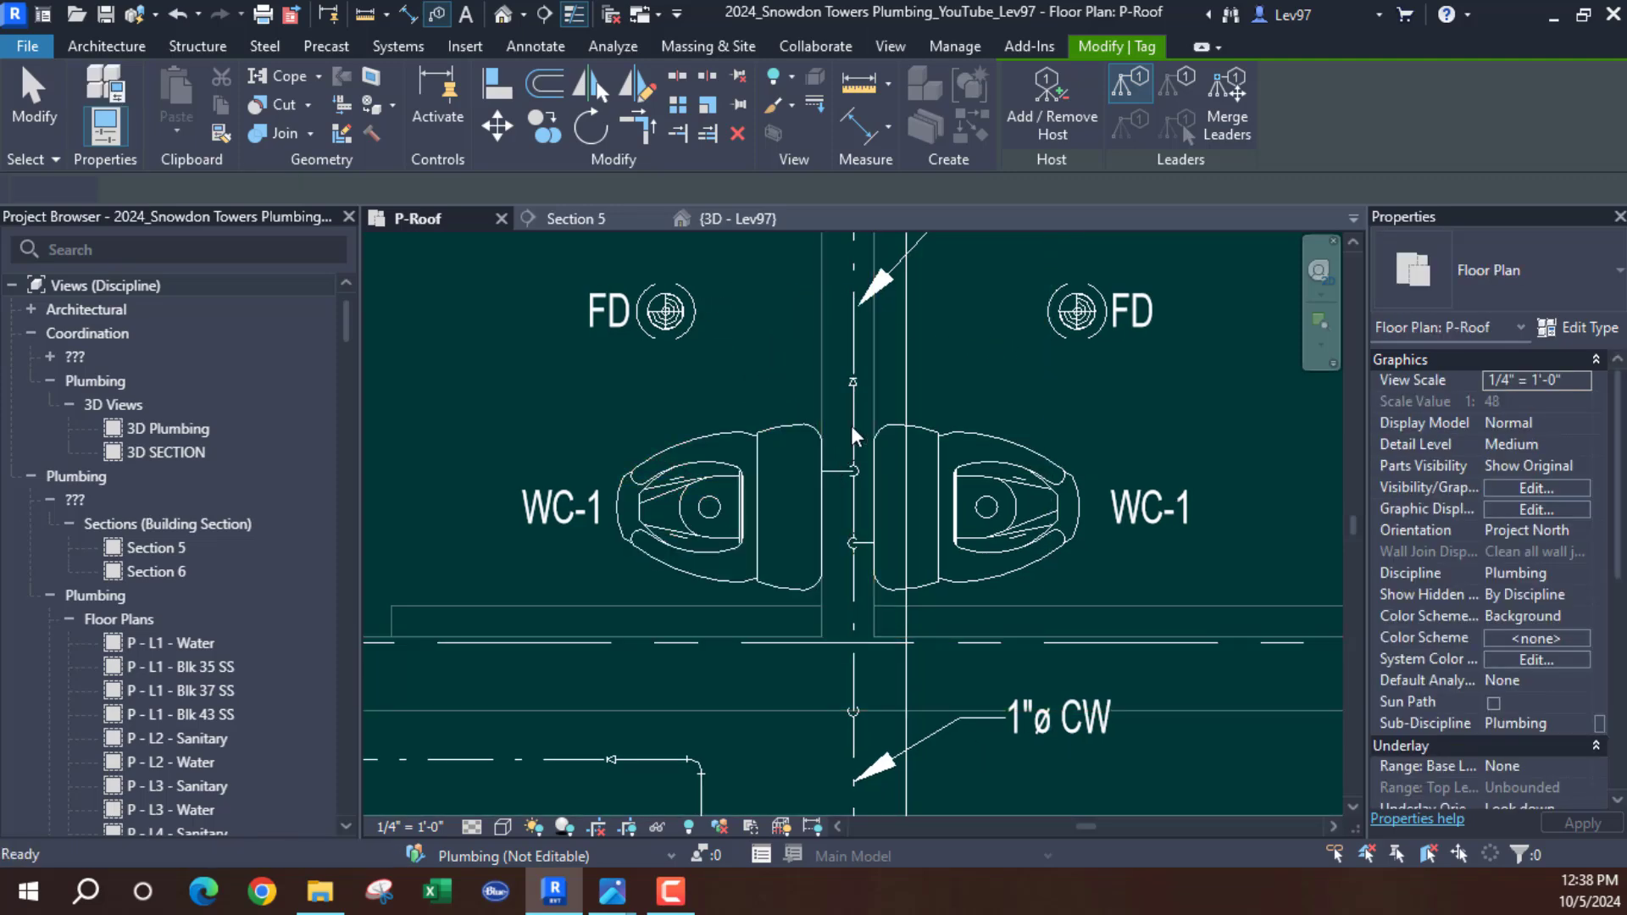
# Review the cold water piping and pipe tags around the WC-1 fixtures, the CS-1 sinks and WH-1 in the P-Roof plan
pyautogui.scroll(4, 839, 382)
pyautogui.scroll(-4, 691, 451)
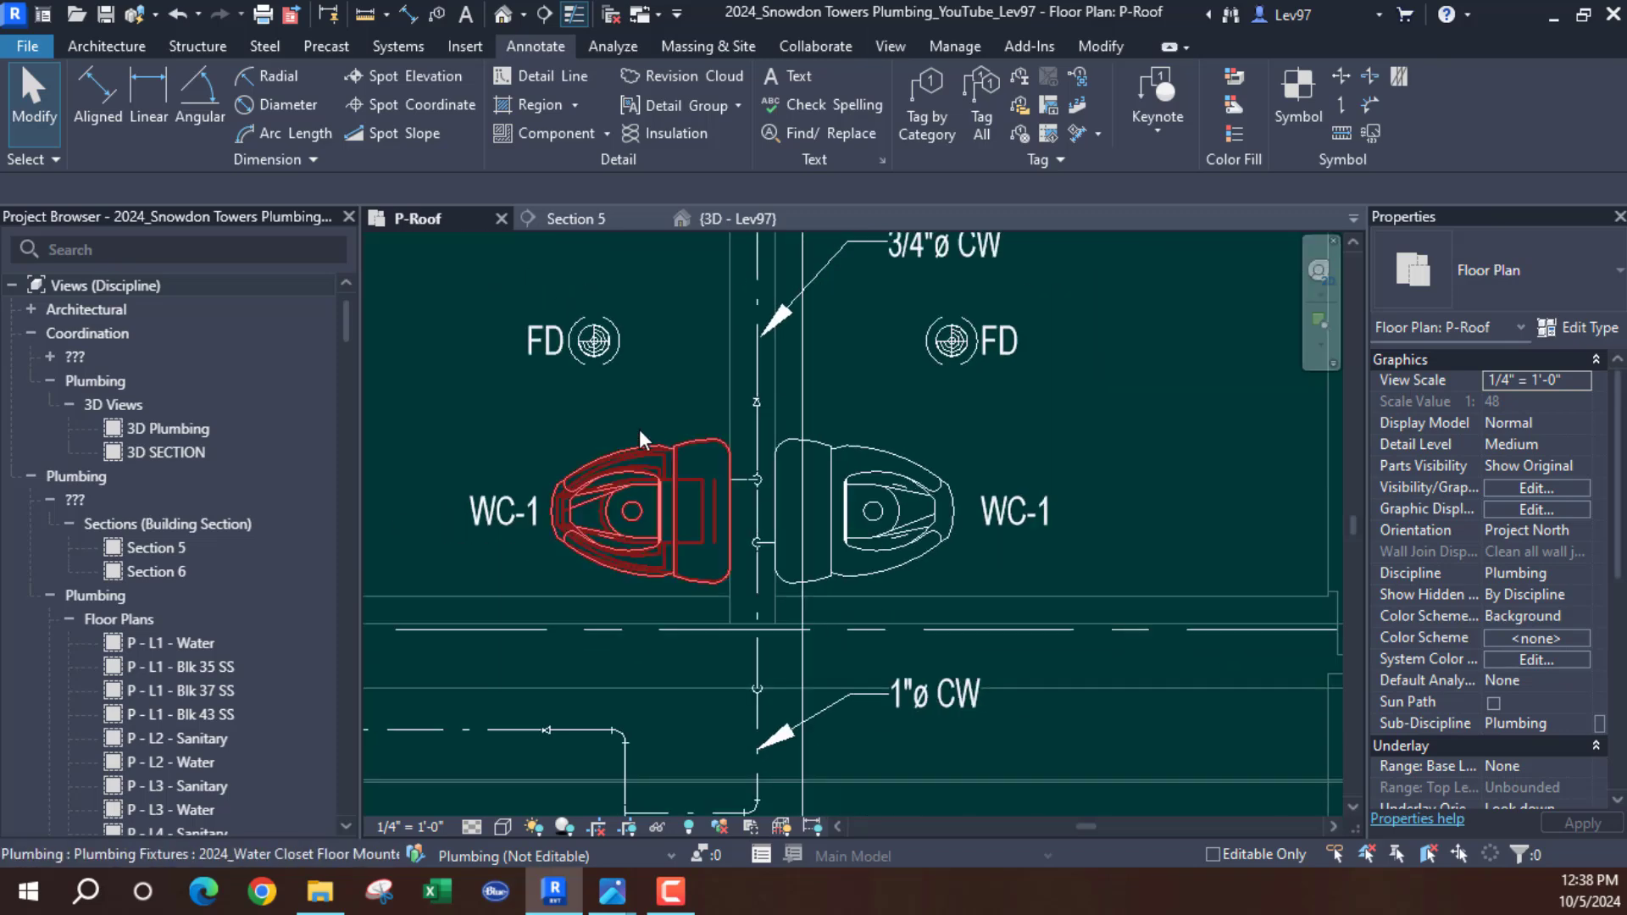
pyautogui.moveTo(639, 429); pyautogui.dragTo(929, 588, button='middle')
pyautogui.scroll(-3, 928, 586)
pyautogui.scroll(-2, 918, 491)
pyautogui.moveTo(918, 491); pyautogui.dragTo(791, 478, button='middle')
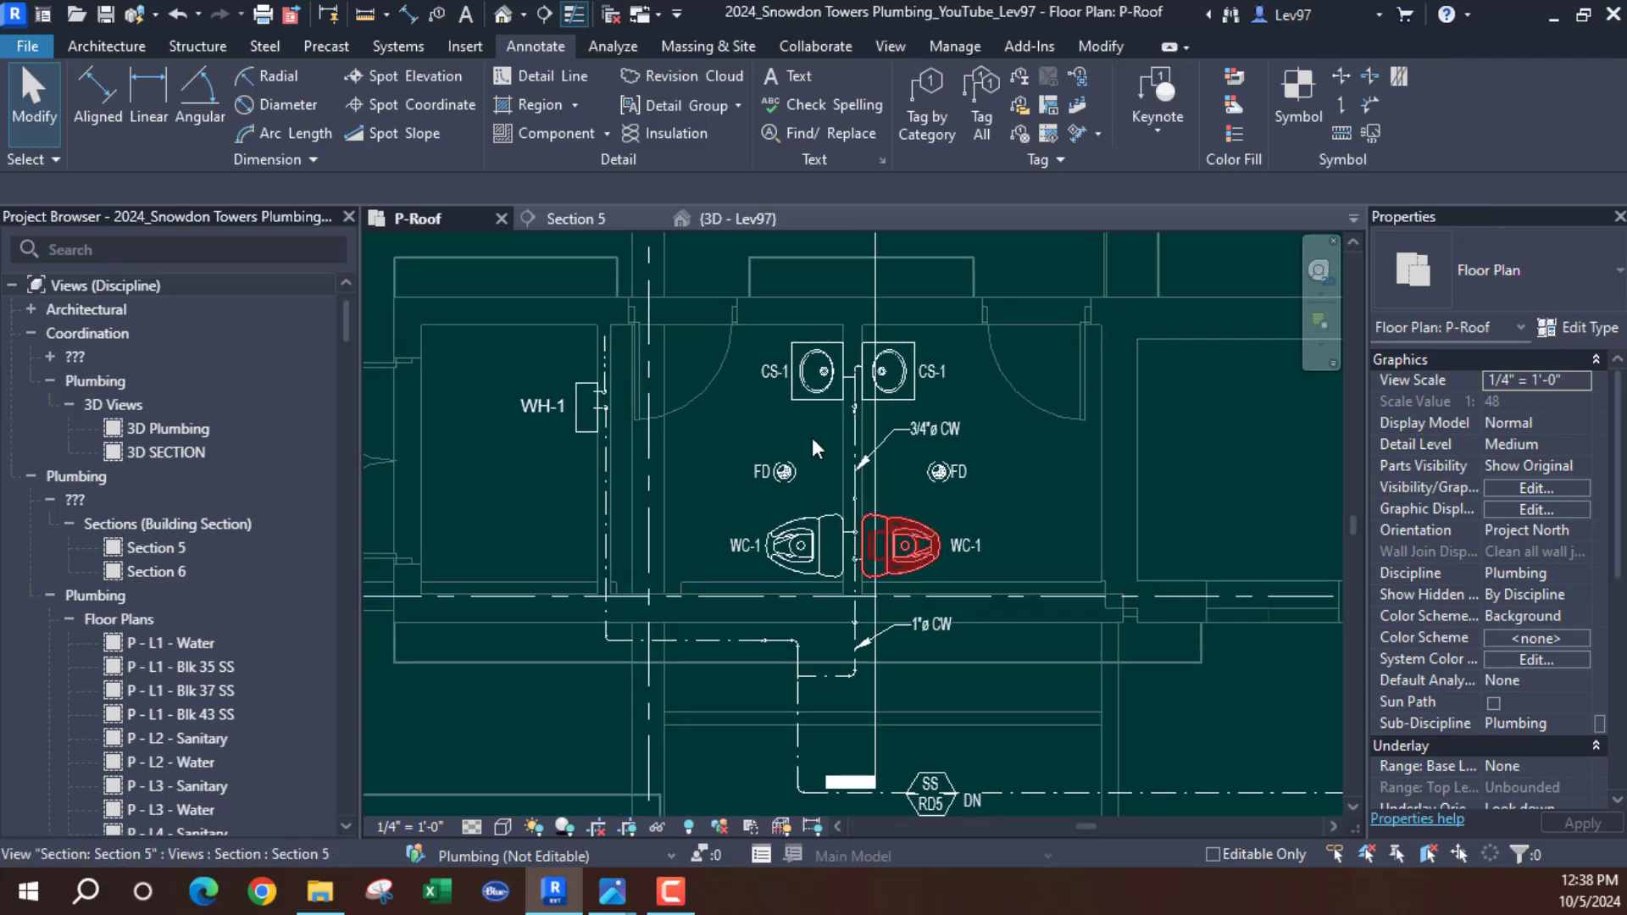
pyautogui.moveTo(913, 416); pyautogui.dragTo(1094, 523, button='middle')
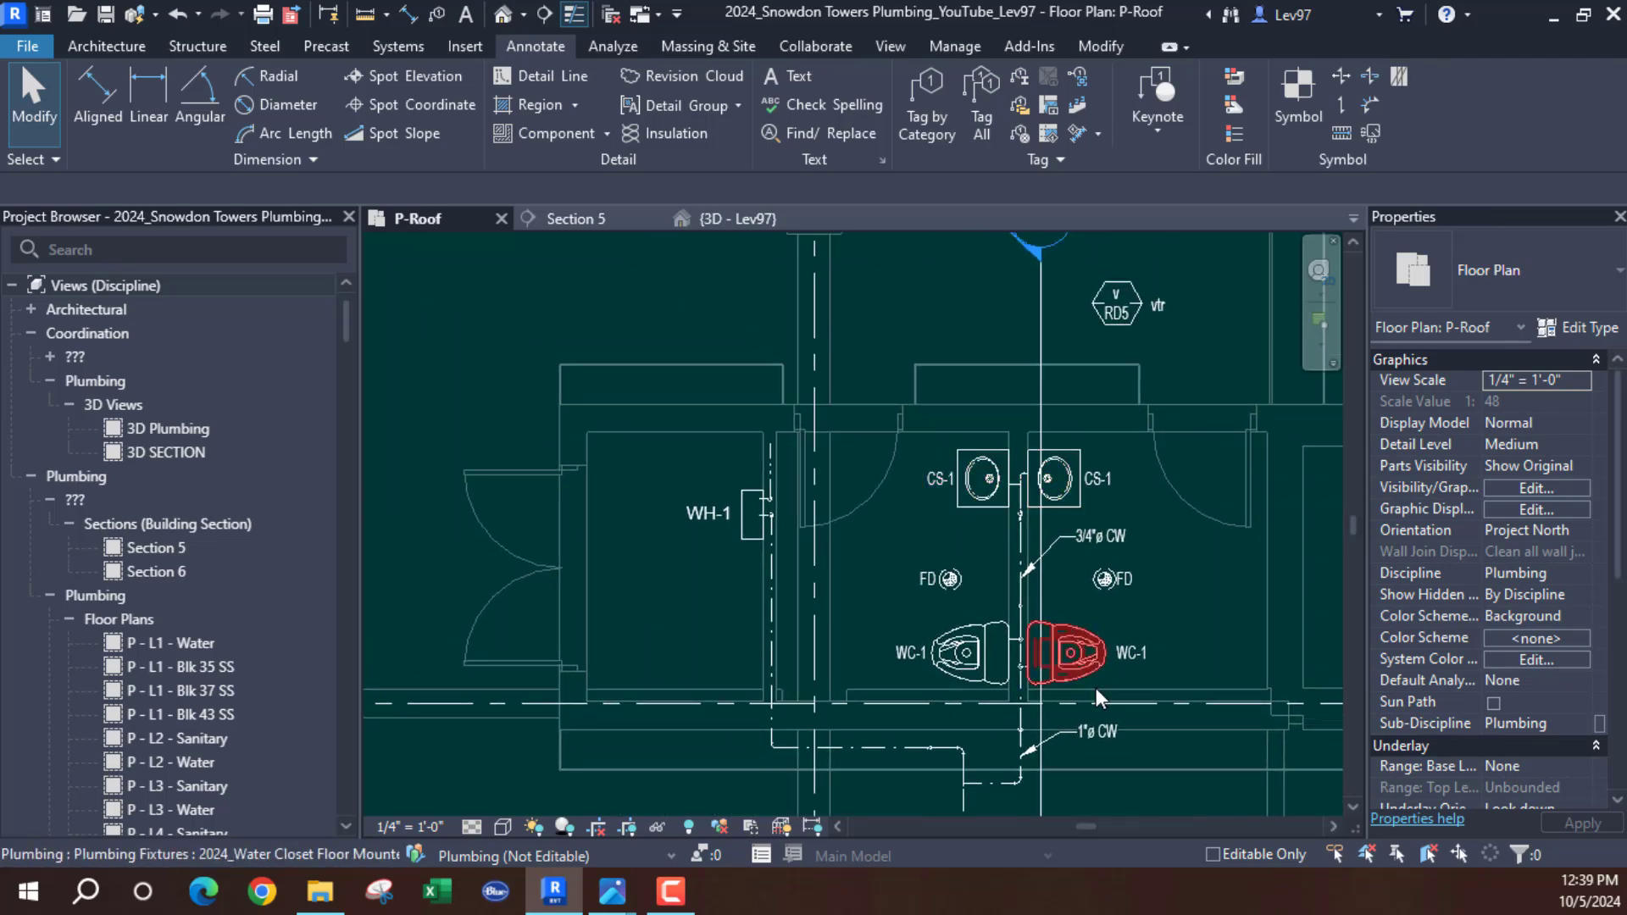
pyautogui.scroll(2, 784, 436)
pyautogui.scroll(1, 735, 485)
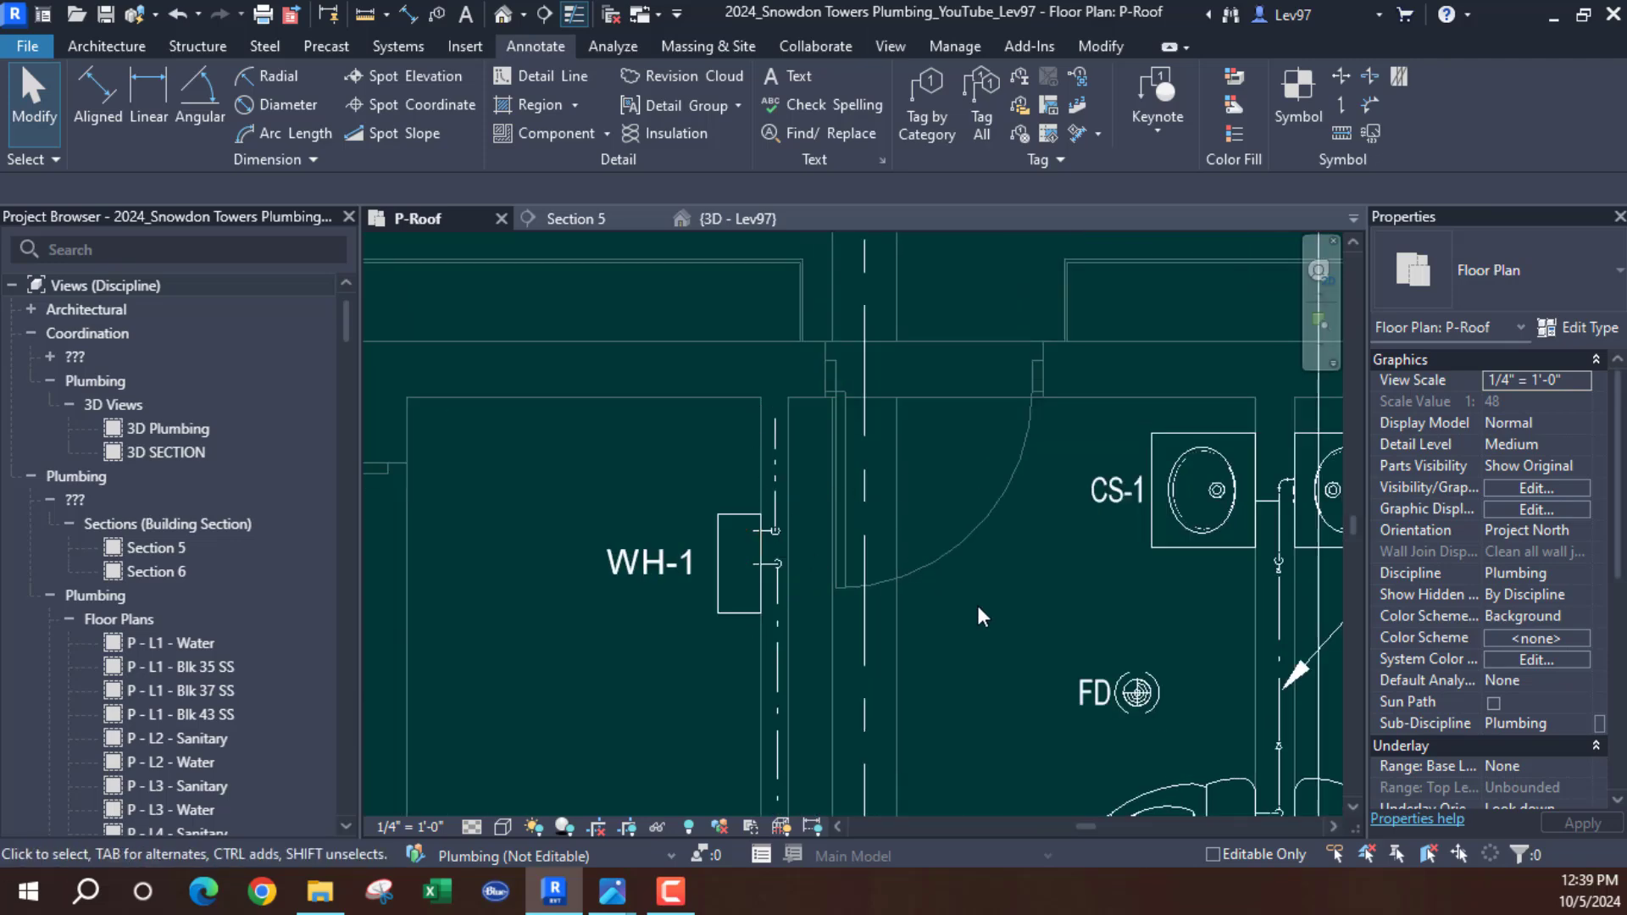
pyautogui.moveTo(864, 499); pyautogui.dragTo(808, 598, button='middle')
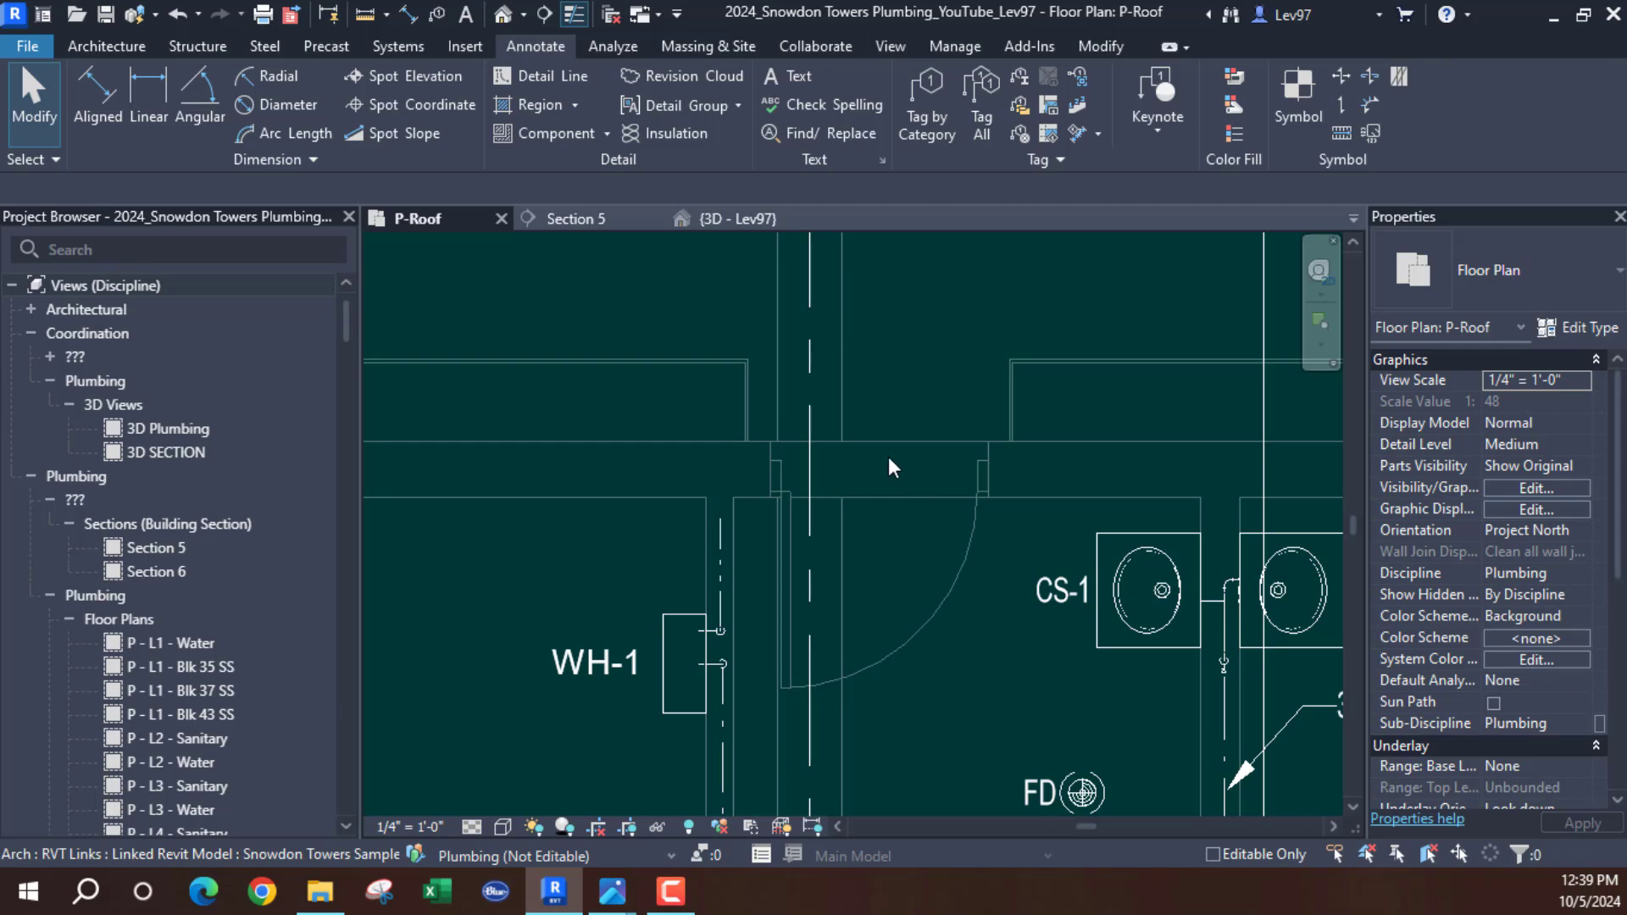
pyautogui.moveTo(908, 479); pyautogui.dragTo(759, 474, button='middle')
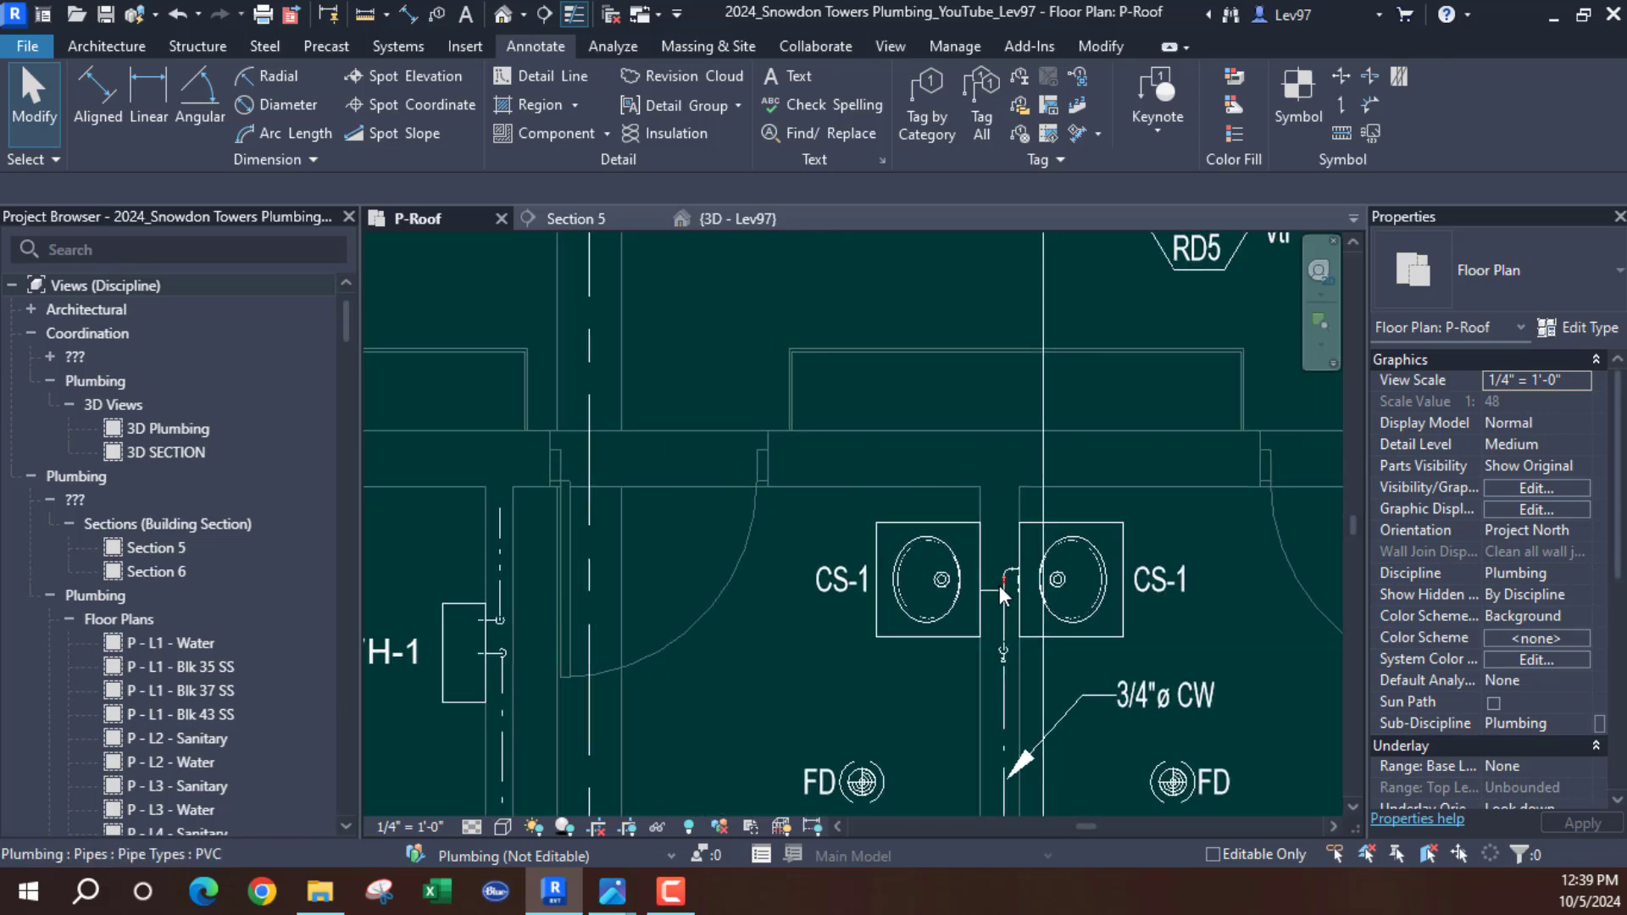
pyautogui.moveTo(1018, 661); pyautogui.dragTo(1086, 408, button='middle')
pyautogui.scroll(-2, 1087, 409)
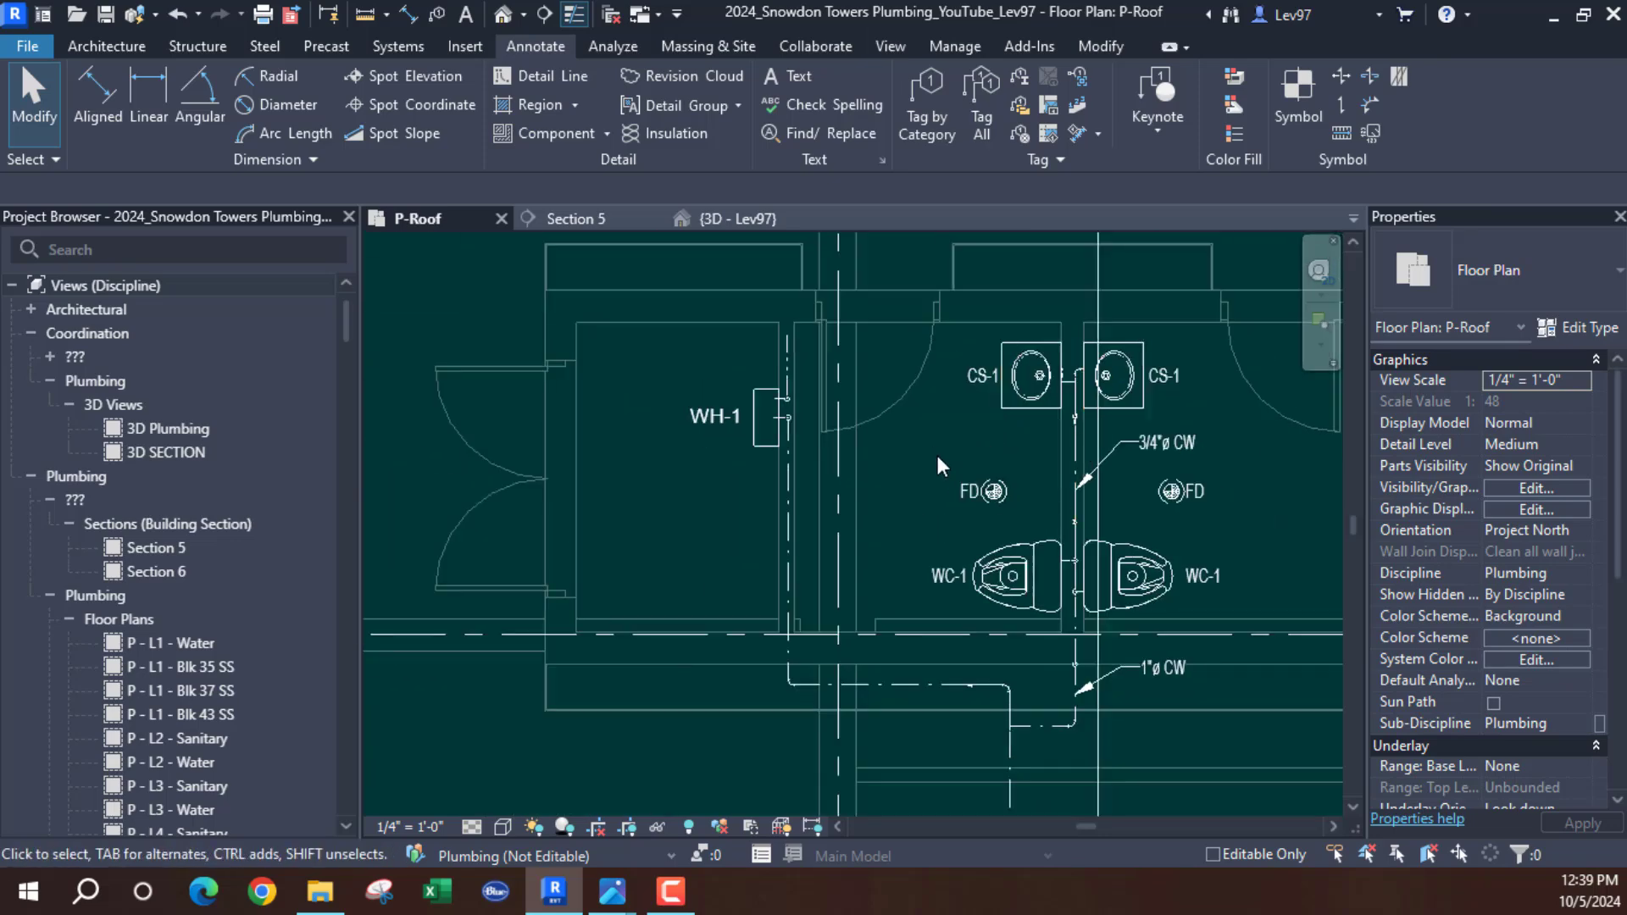
pyautogui.moveTo(939, 459); pyautogui.dragTo(916, 564, button='middle')
pyautogui.scroll(2, 829, 607)
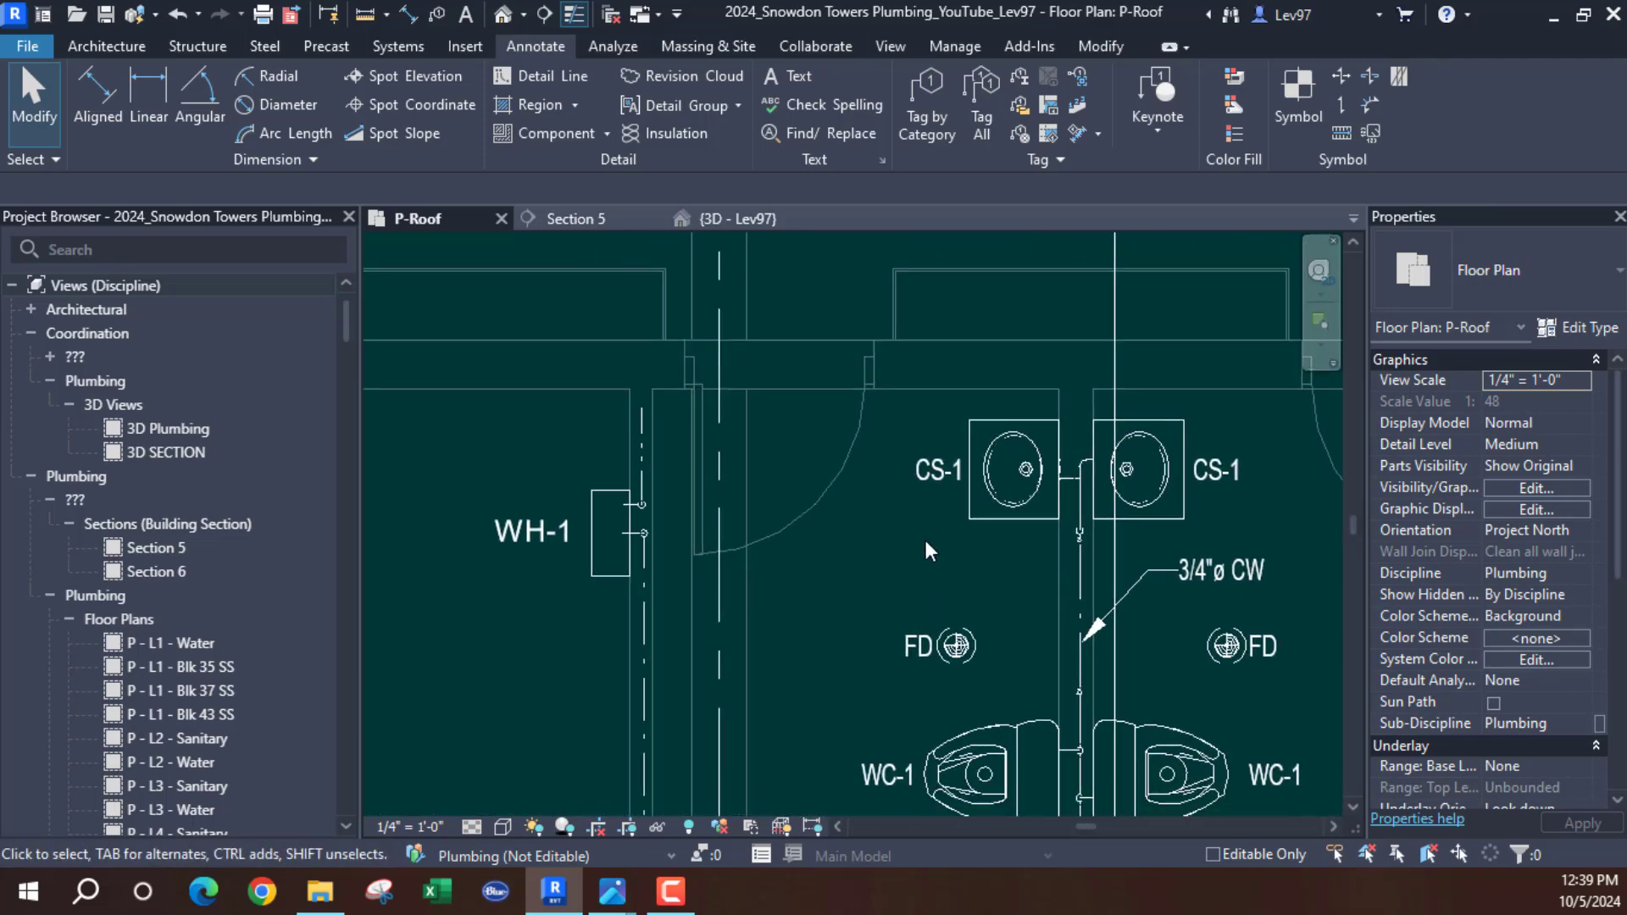